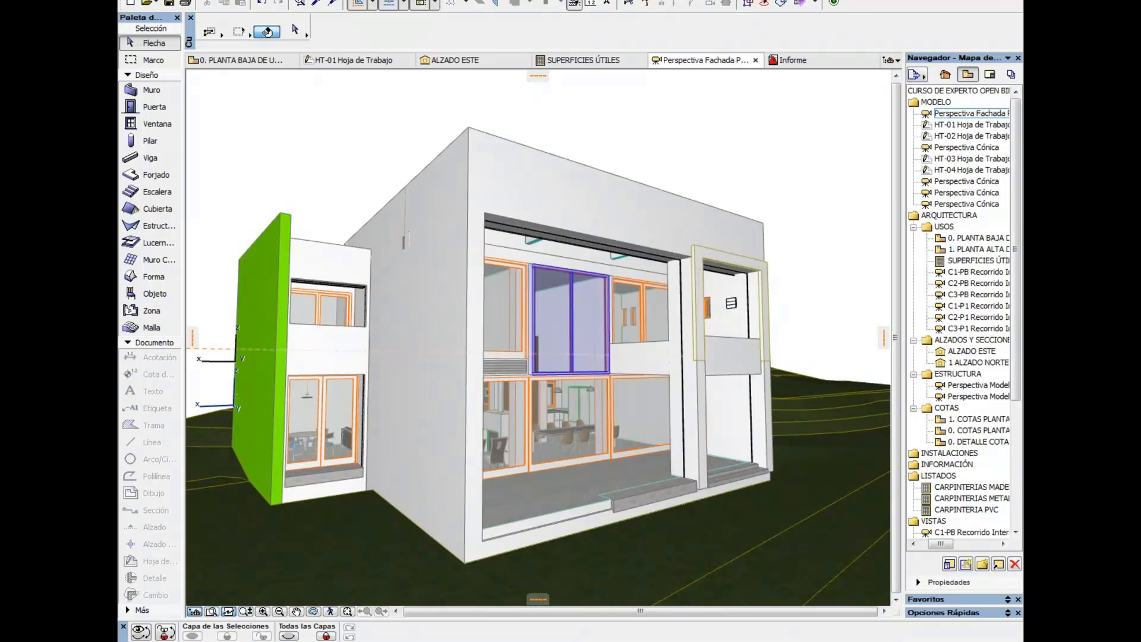
# Review the facade perspective and the saved model views from HT-01 to HT-04, comparing the model with the reference photos
pyautogui.moveTo(593, 326); pyautogui.dragTo(564, 328)
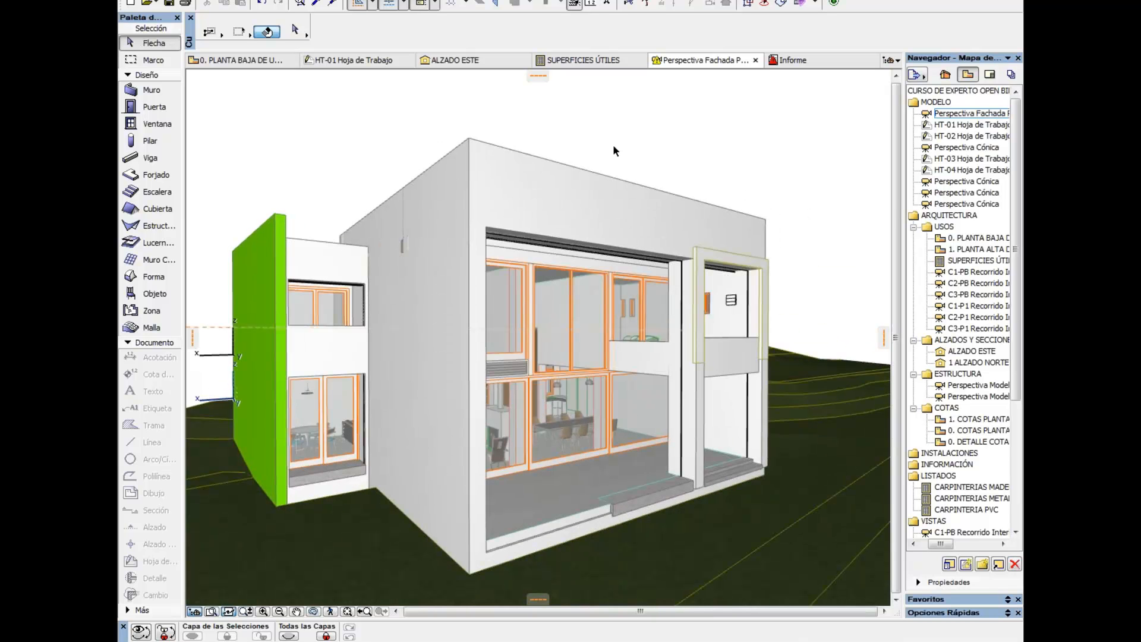
pyautogui.doubleClick(951, 114)
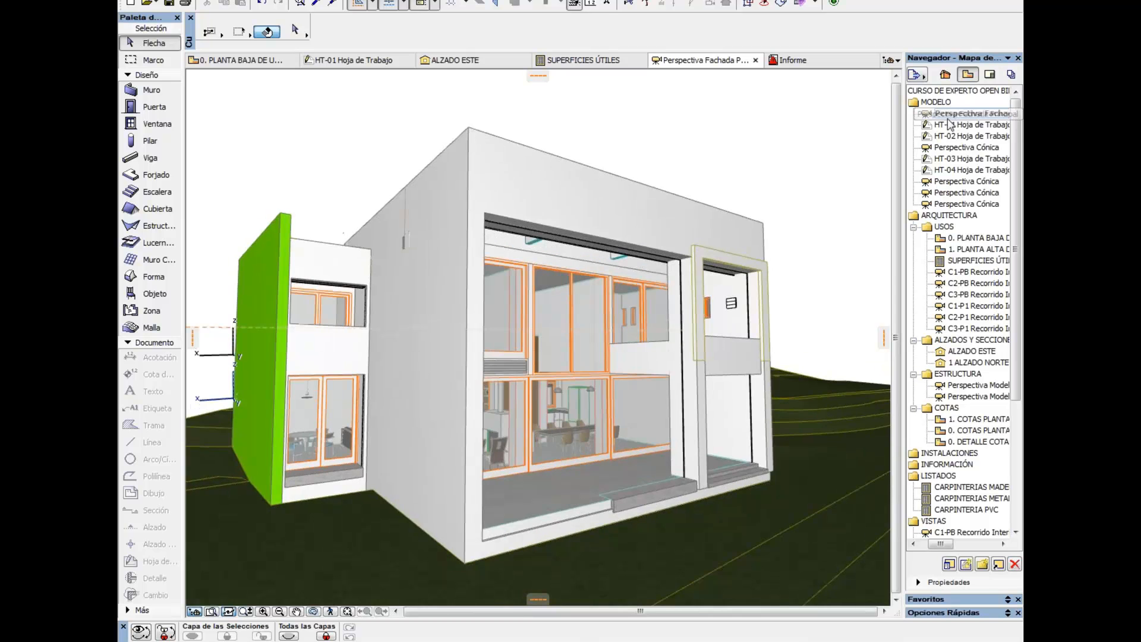
pyautogui.doubleClick(950, 125)
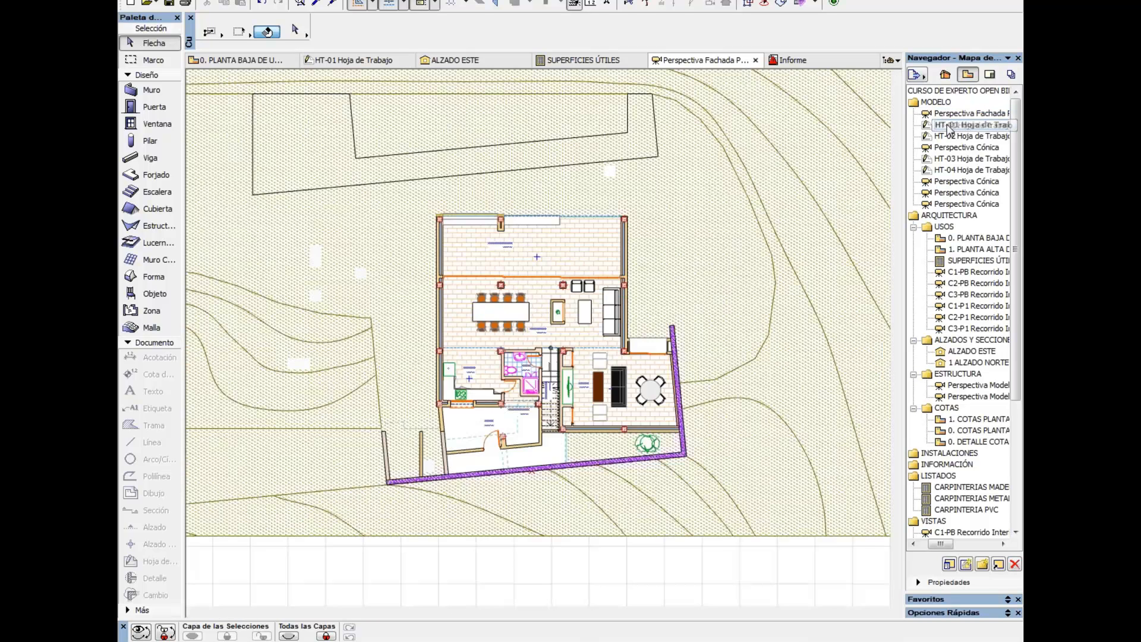
pyautogui.doubleClick(954, 137)
pyautogui.doubleClick(962, 148)
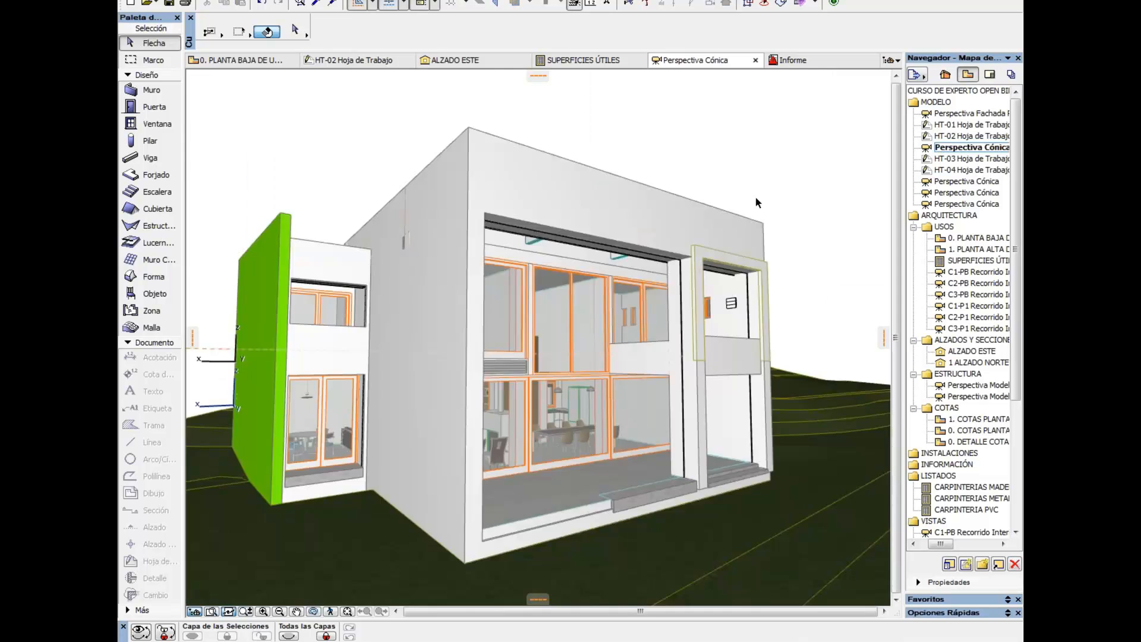
pyautogui.doubleClick(966, 159)
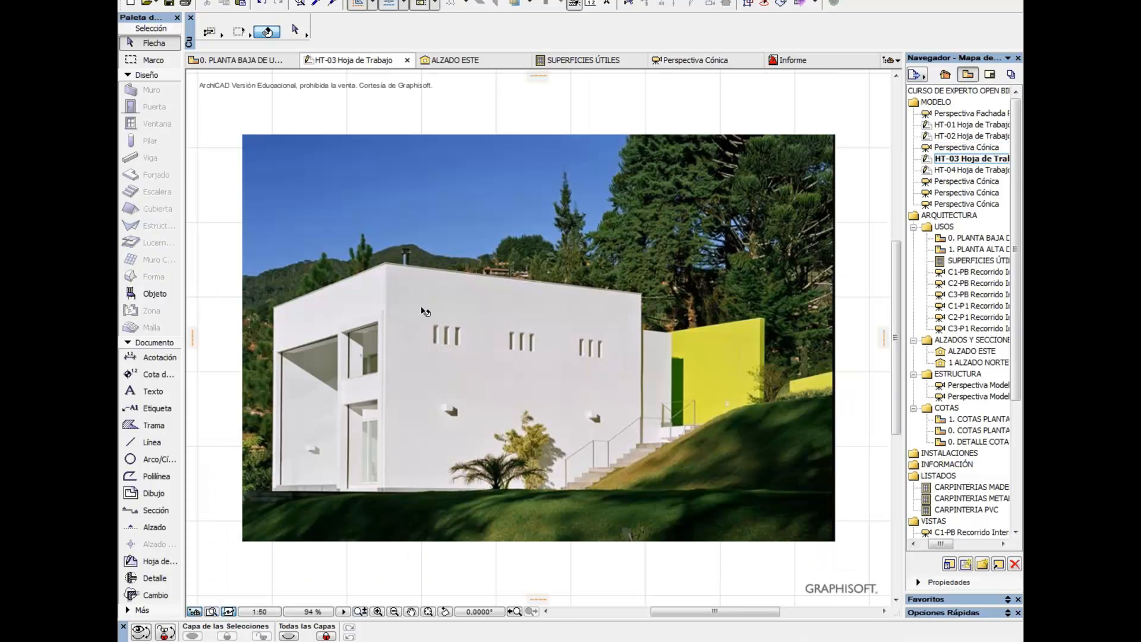
pyautogui.doubleClick(926, 171)
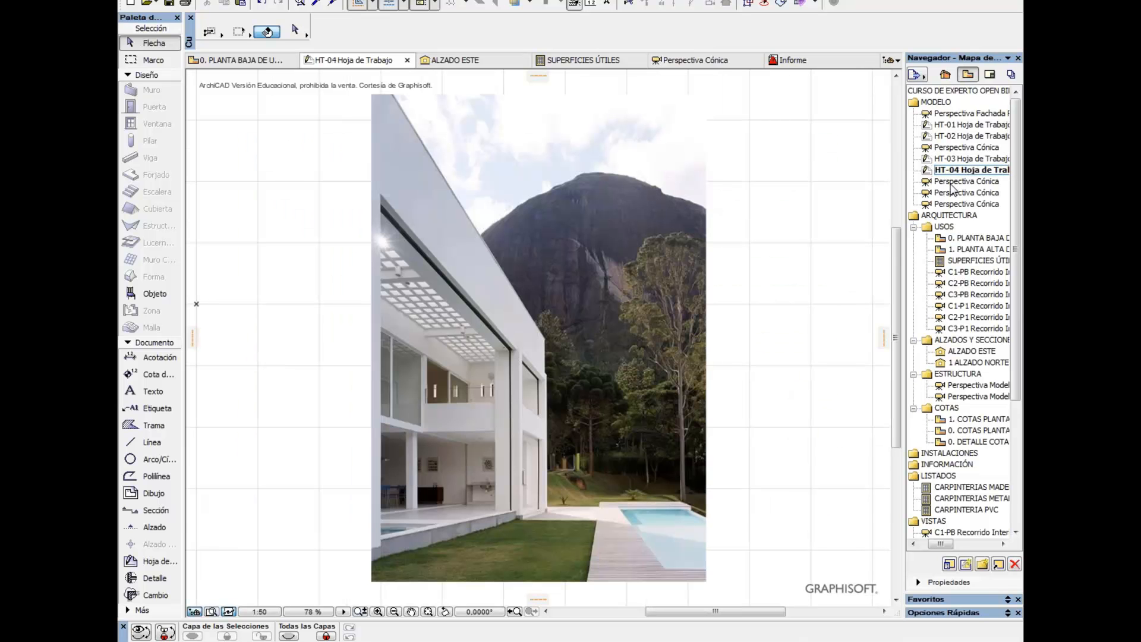
# Examine the last three Perspectiva Cónica views of the MODELO folder one after another
pyautogui.doubleClick(951, 184)
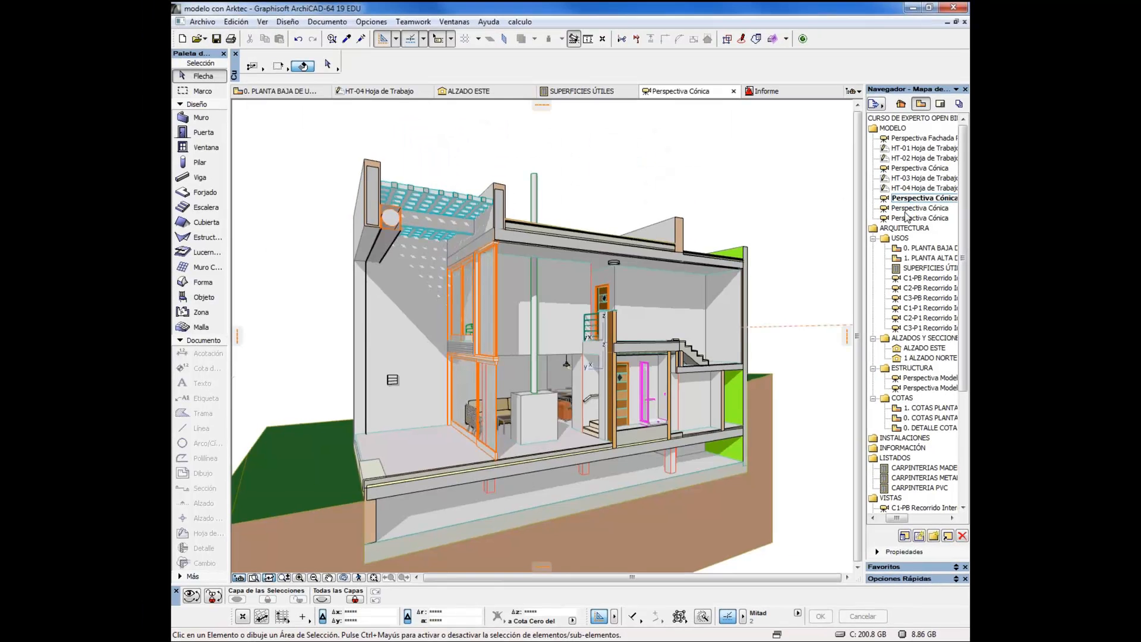
pyautogui.click(953, 194)
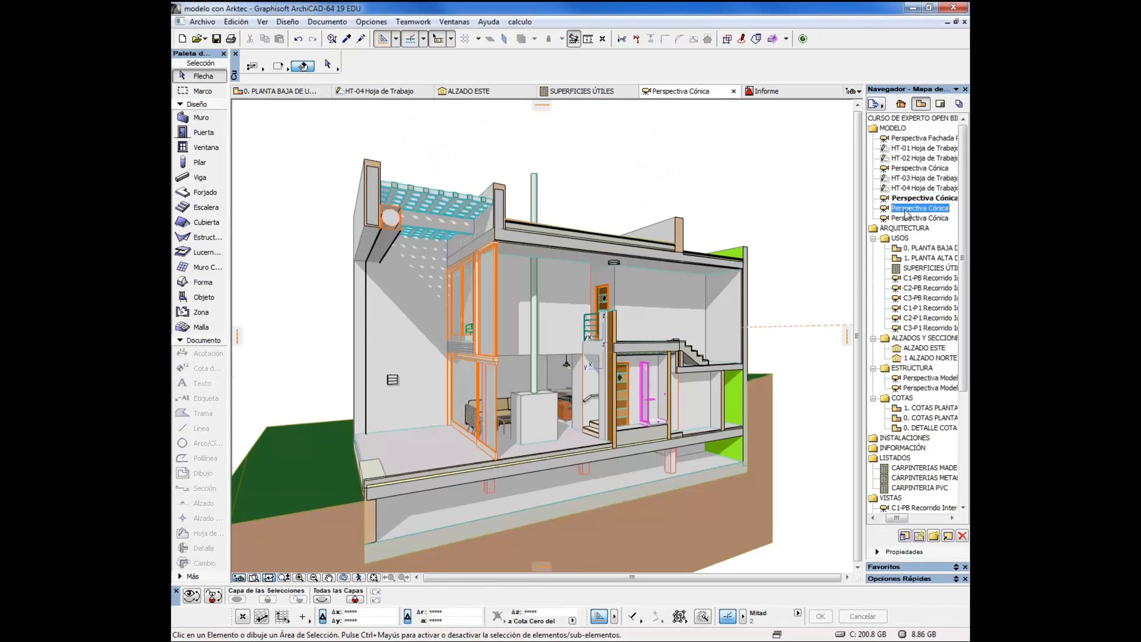
pyautogui.doubleClick(905, 209)
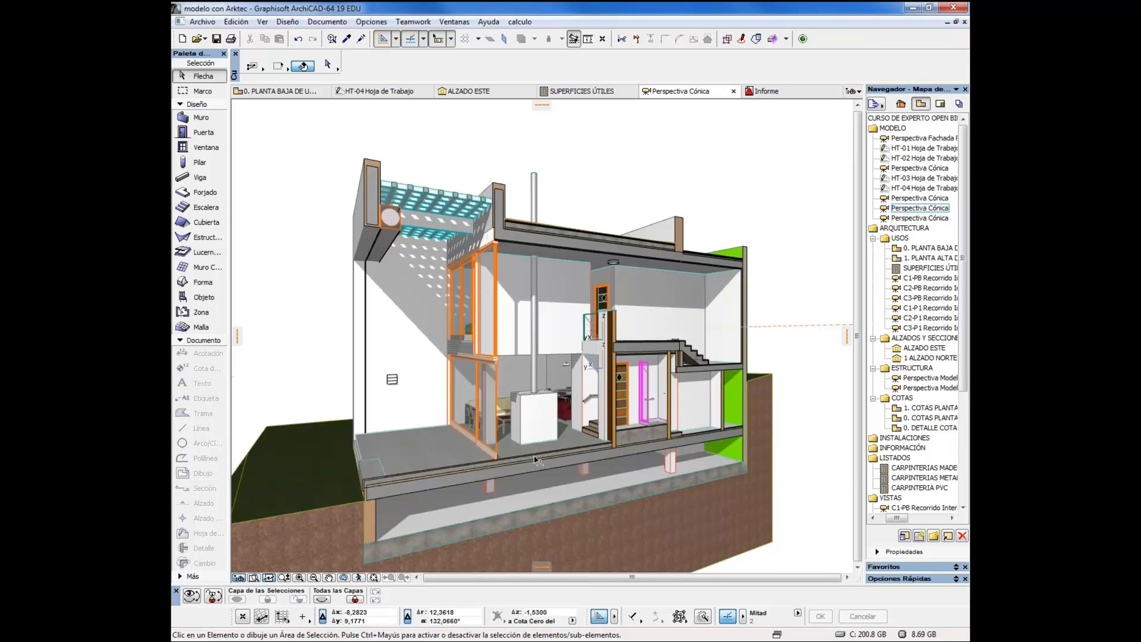
pyautogui.doubleClick(915, 218)
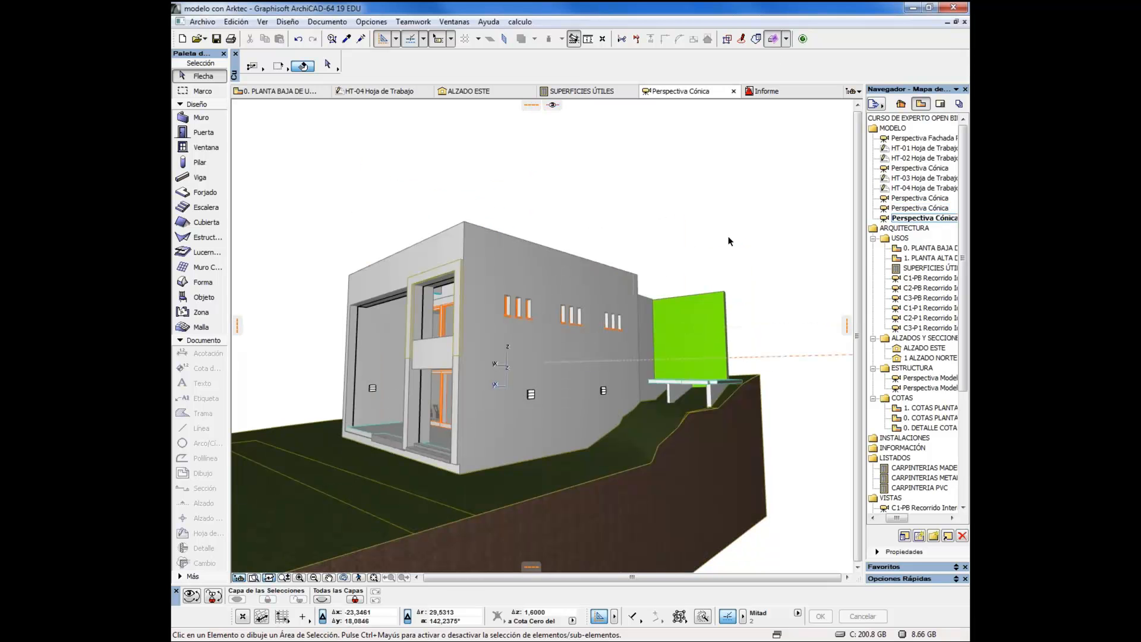
# Show the 3D cutting planes and move the side plane into the house to produce a longitudinal section of the interior
pyautogui.click(786, 38)
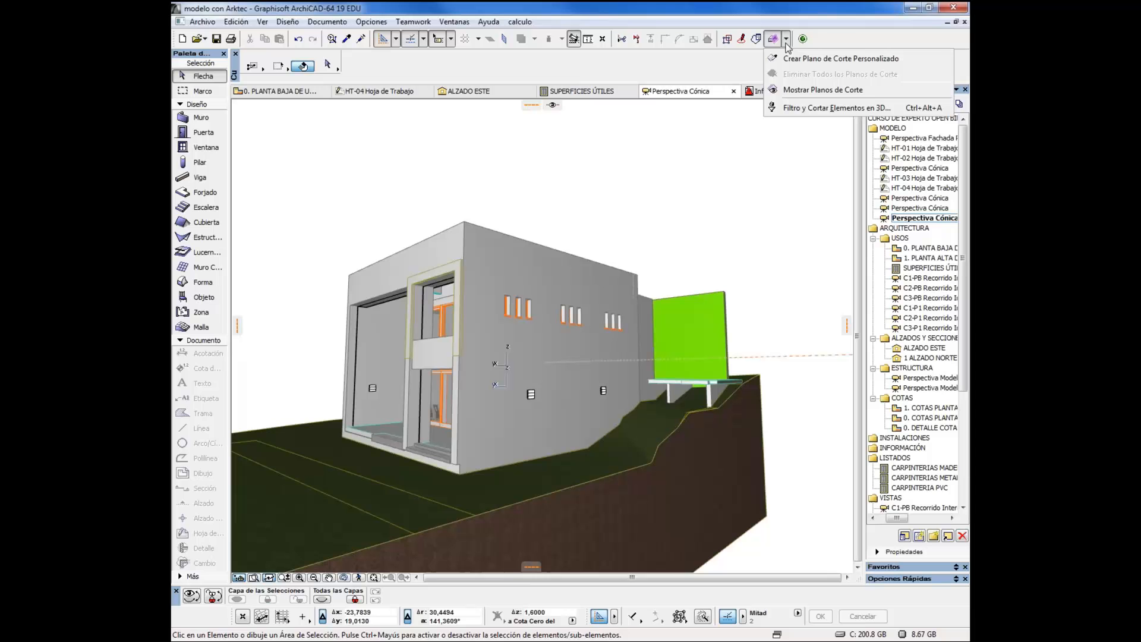
pyautogui.click(791, 85)
pyautogui.moveTo(707, 241); pyautogui.dragTo(607, 240)
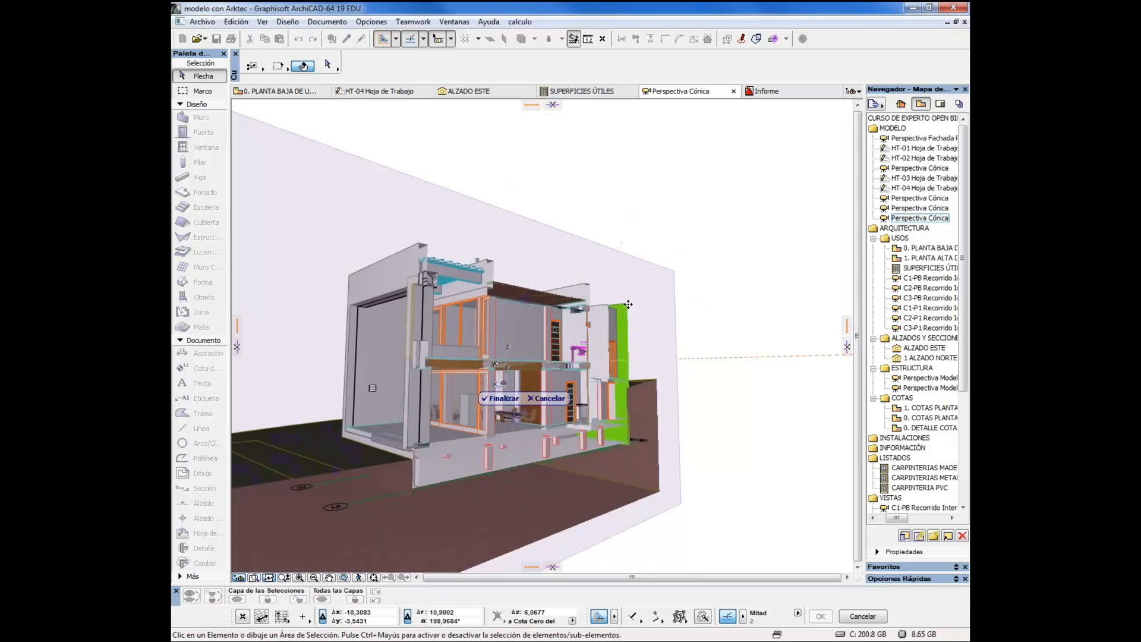
pyautogui.click(510, 402)
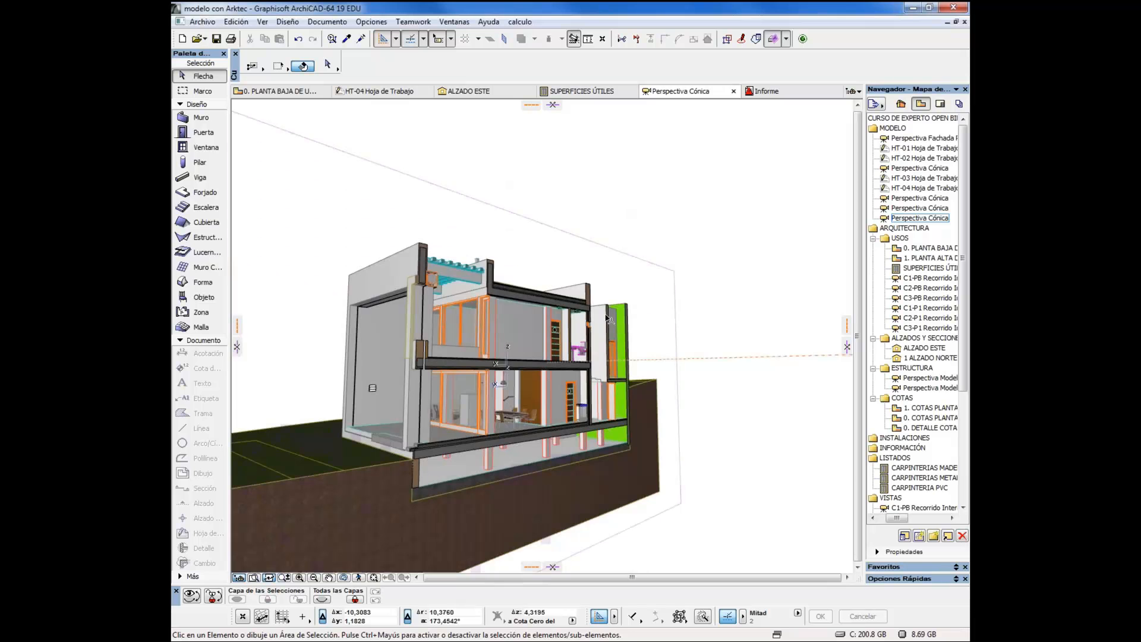
# Open the IFC property manager for the upper-floor side wall in the Perspectiva Fachada view
pyautogui.doubleClick(905, 141)
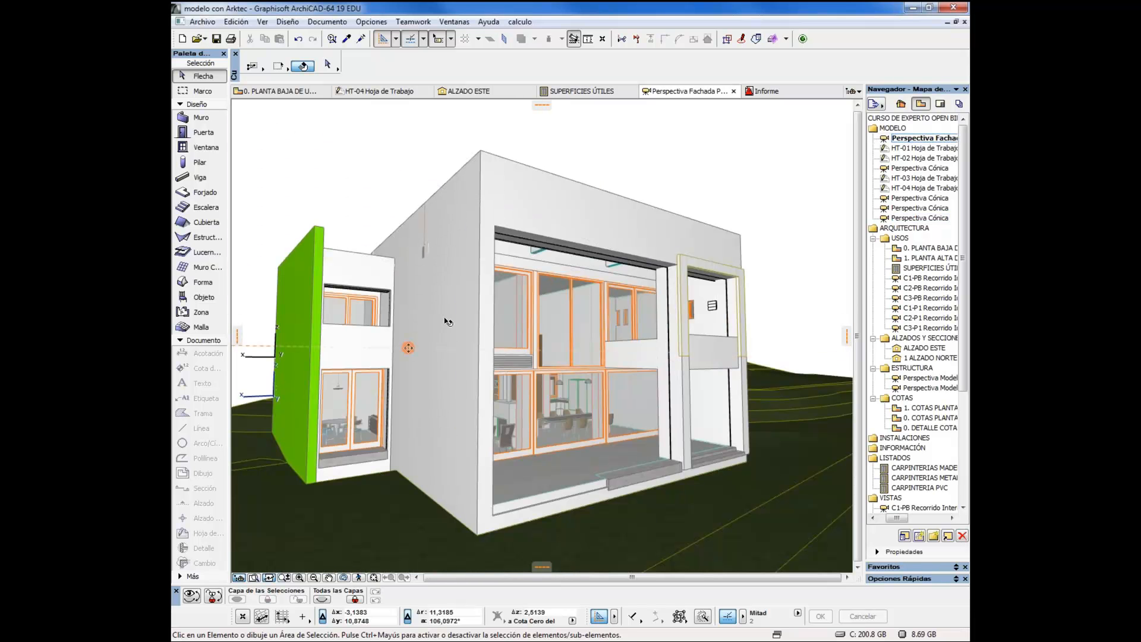
pyautogui.click(447, 321)
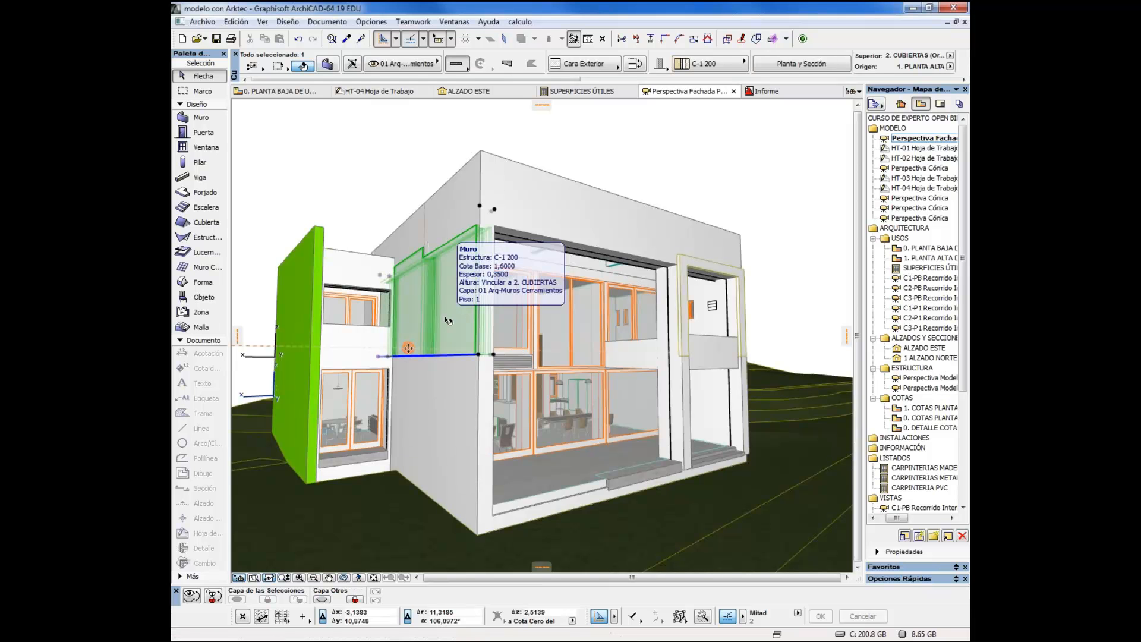
pyautogui.click(329, 65)
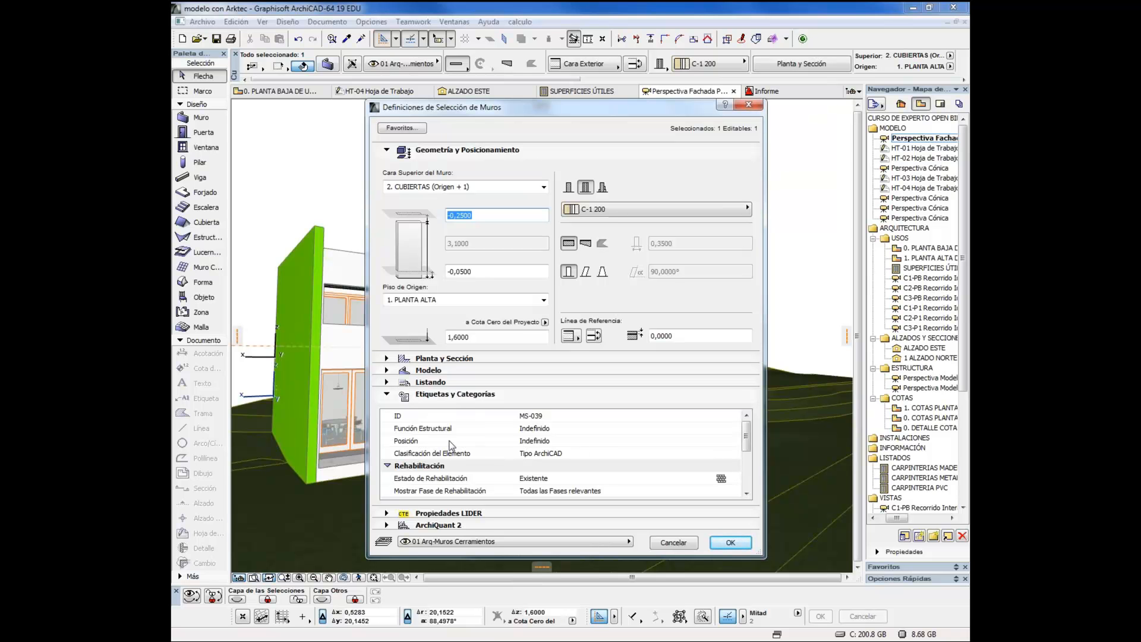
pyautogui.click(745, 493)
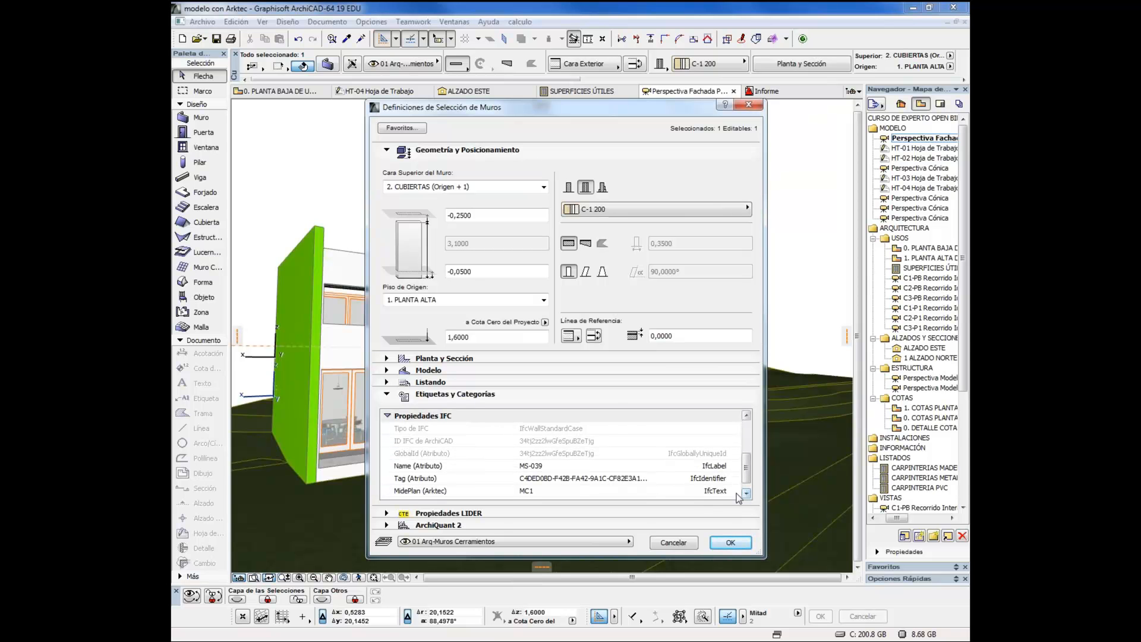
pyautogui.click(747, 494)
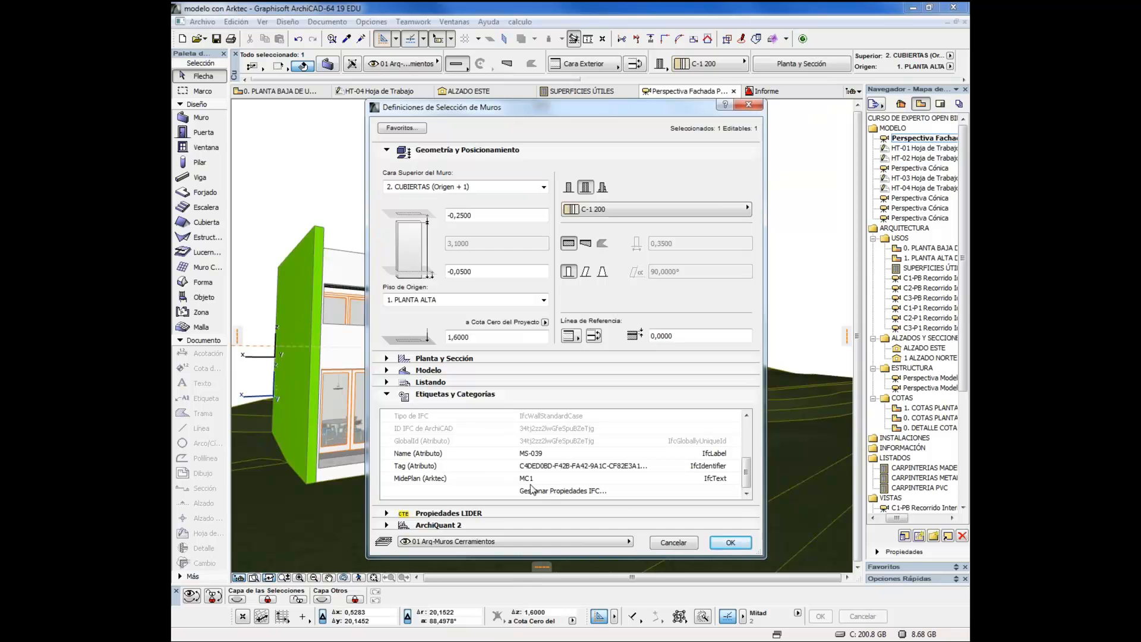
pyautogui.click(547, 494)
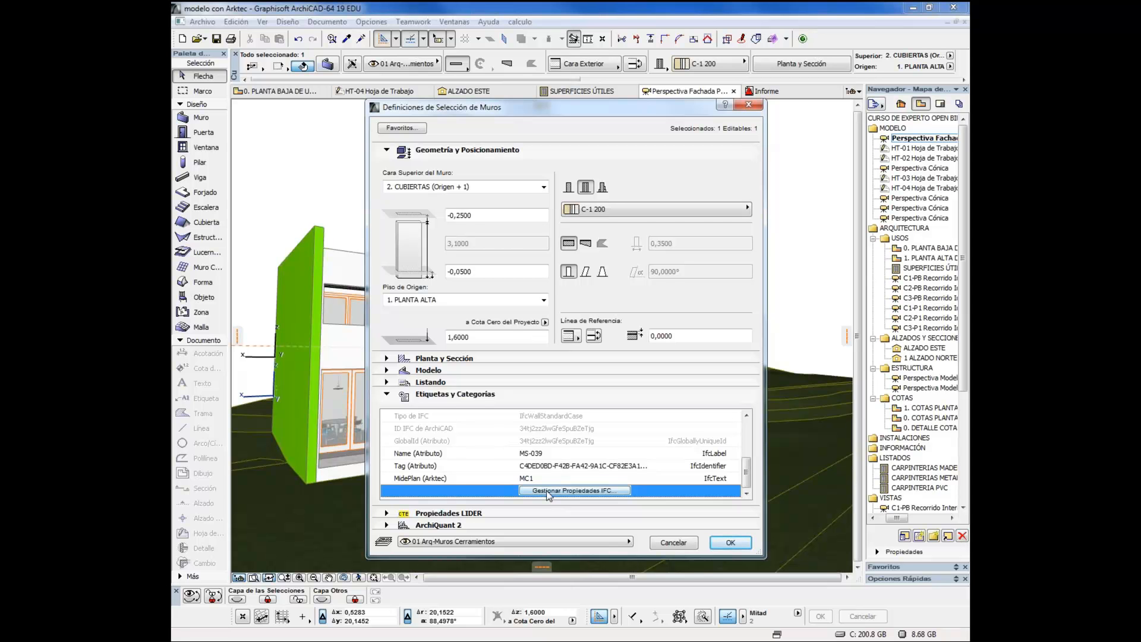
pyautogui.click(547, 493)
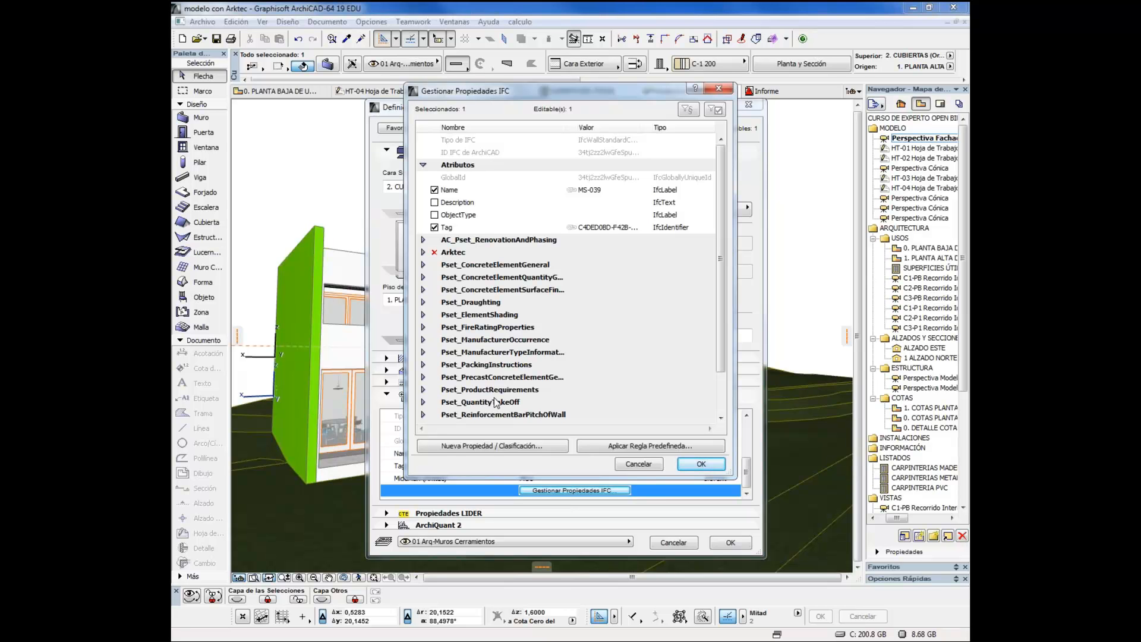
# Examine the wall's Pset_QuantityTakeOff and Arktec property sets, including the value field of the MidePlan property
pyautogui.click(424, 402)
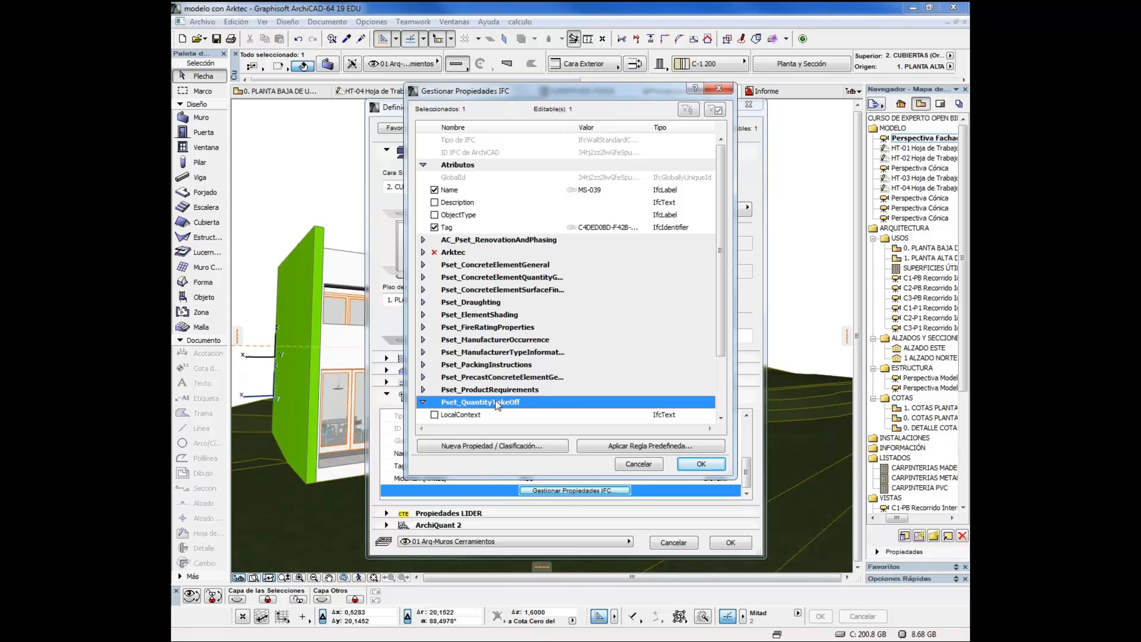
pyautogui.click(721, 419)
pyautogui.click(721, 419)
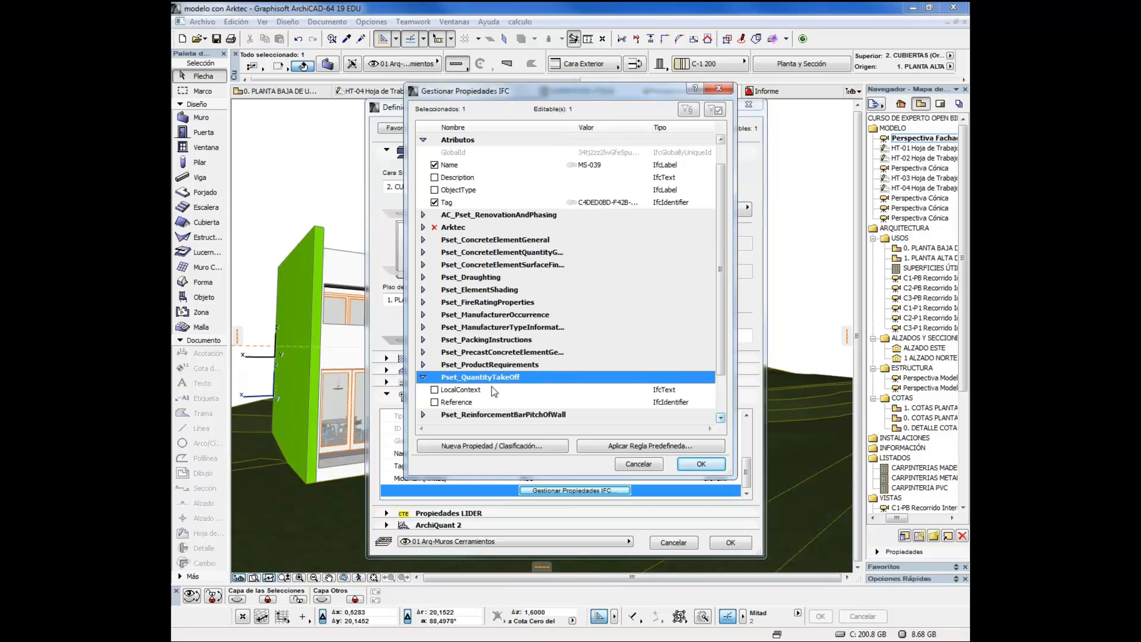
pyautogui.click(516, 390)
pyautogui.click(592, 389)
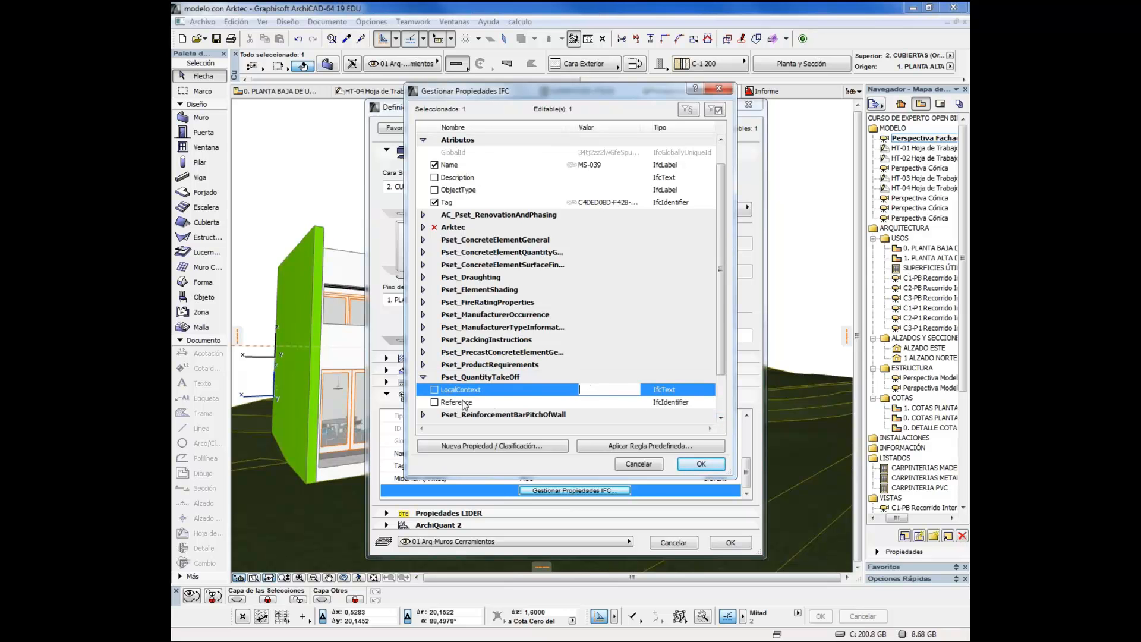
pyautogui.click(423, 229)
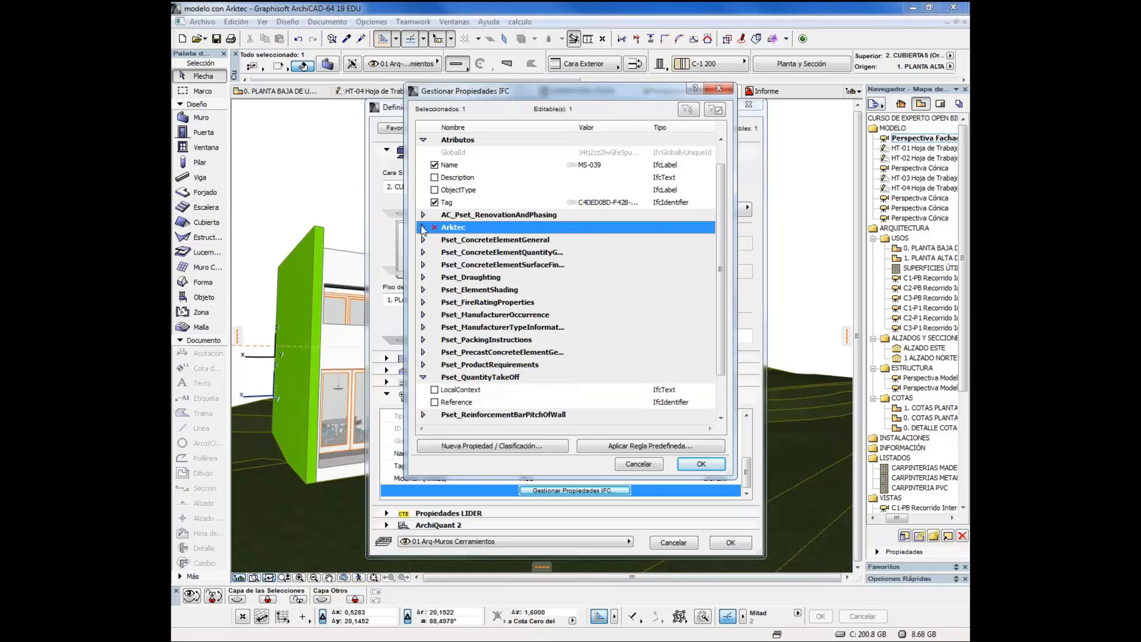
pyautogui.click(423, 228)
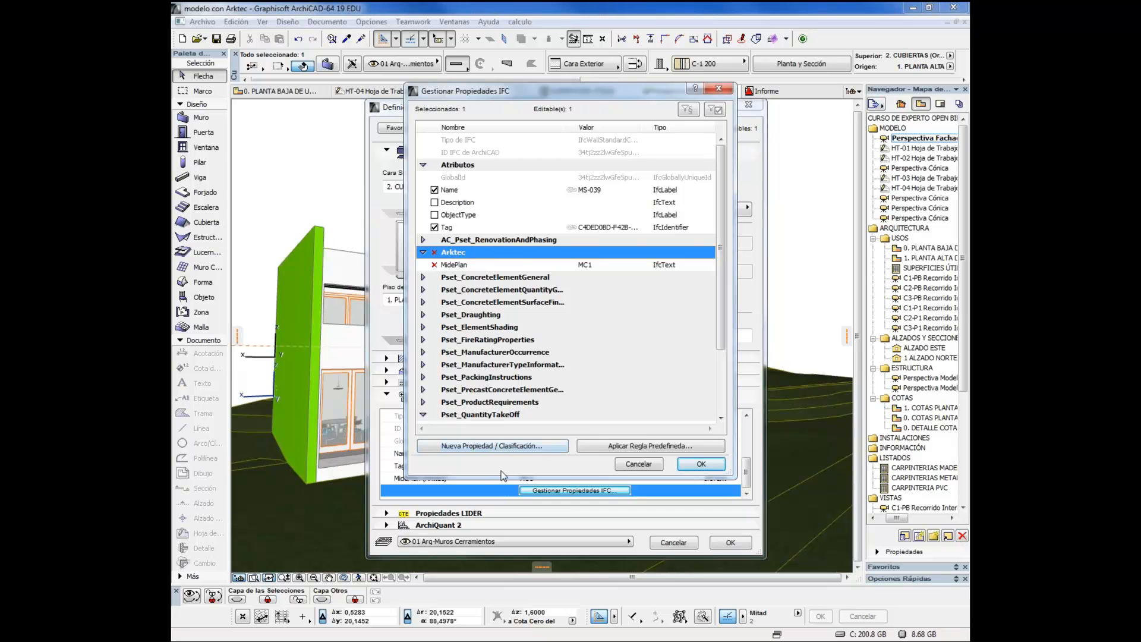
pyautogui.click(580, 266)
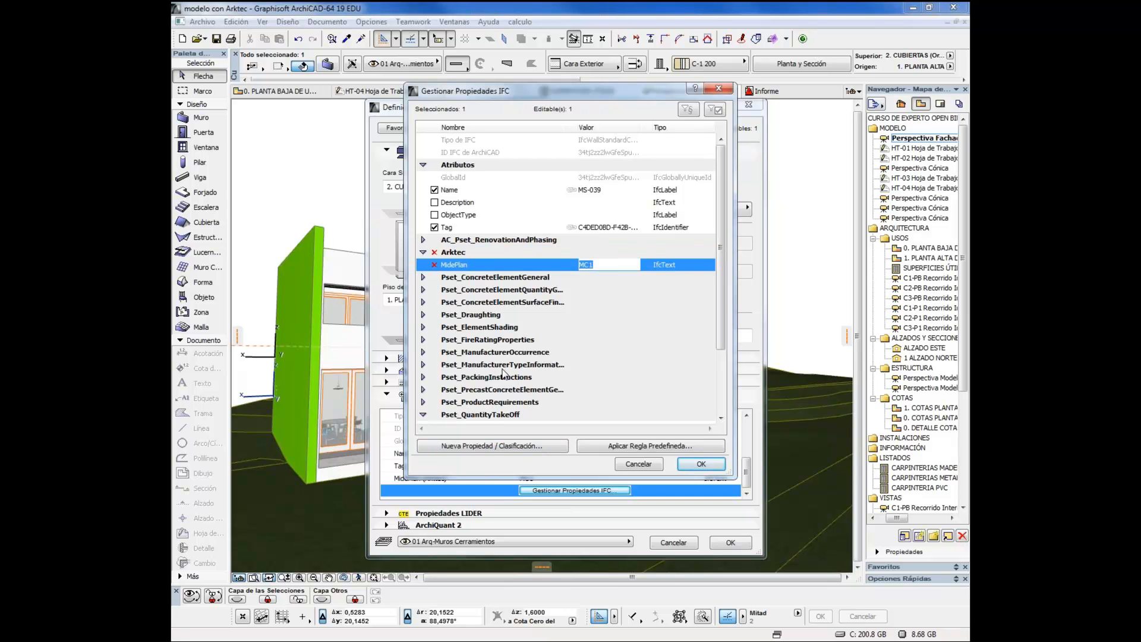
# Review the options for creating a custom IFC property in the Arktec set, and leave the wall settings without changes
pyautogui.click(478, 447)
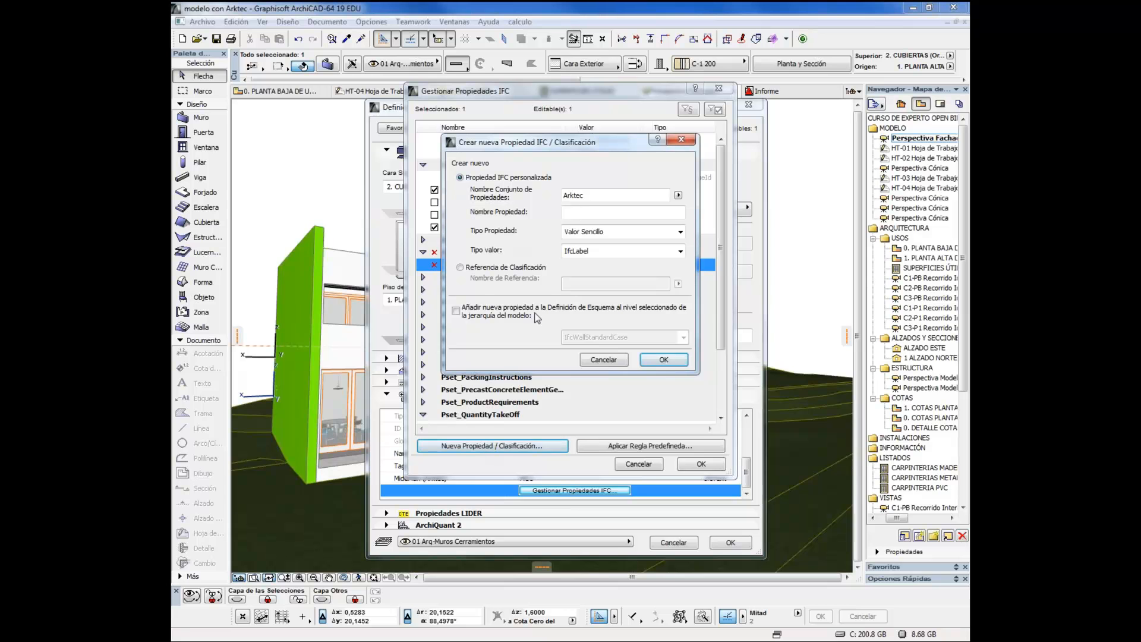
pyautogui.moveTo(604, 196); pyautogui.dragTo(530, 238)
pyautogui.click(582, 214)
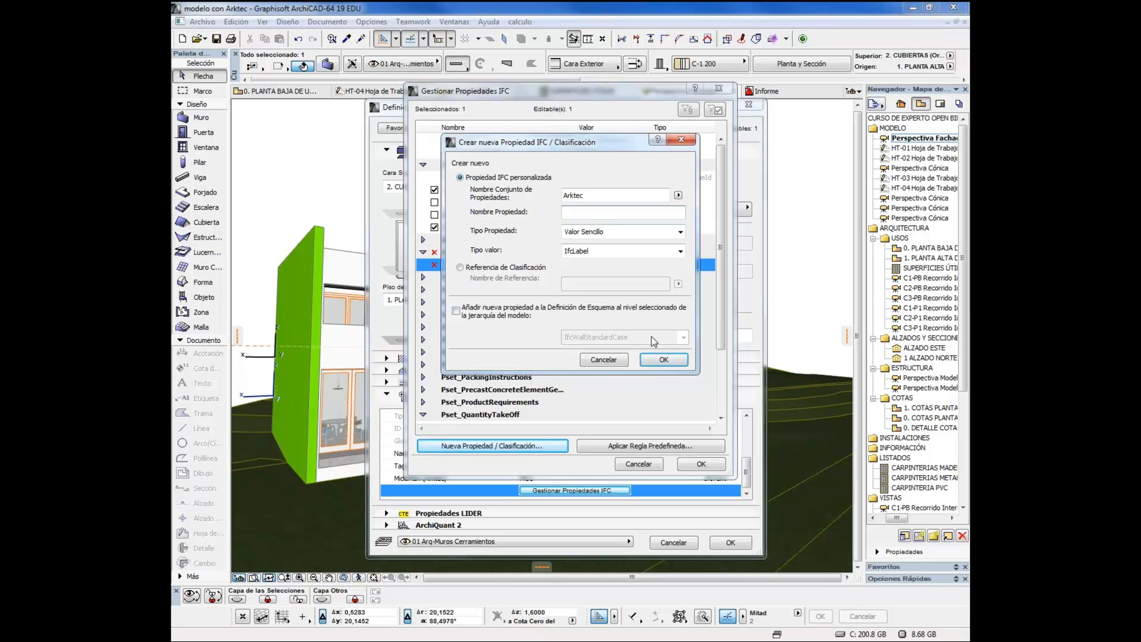
pyautogui.click(611, 363)
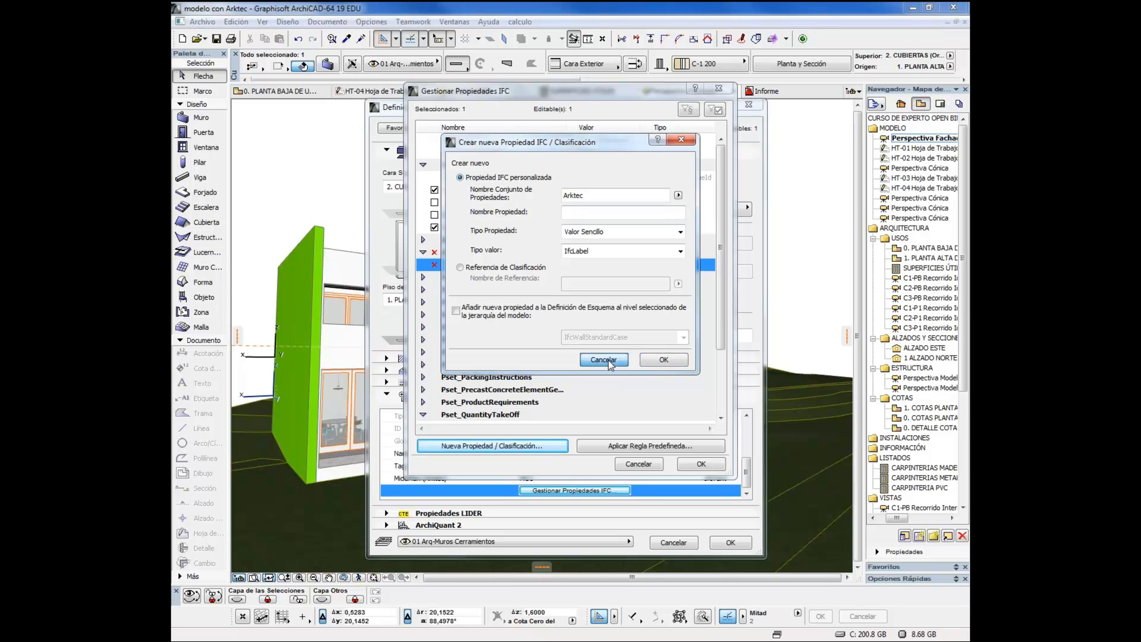
pyautogui.click(603, 360)
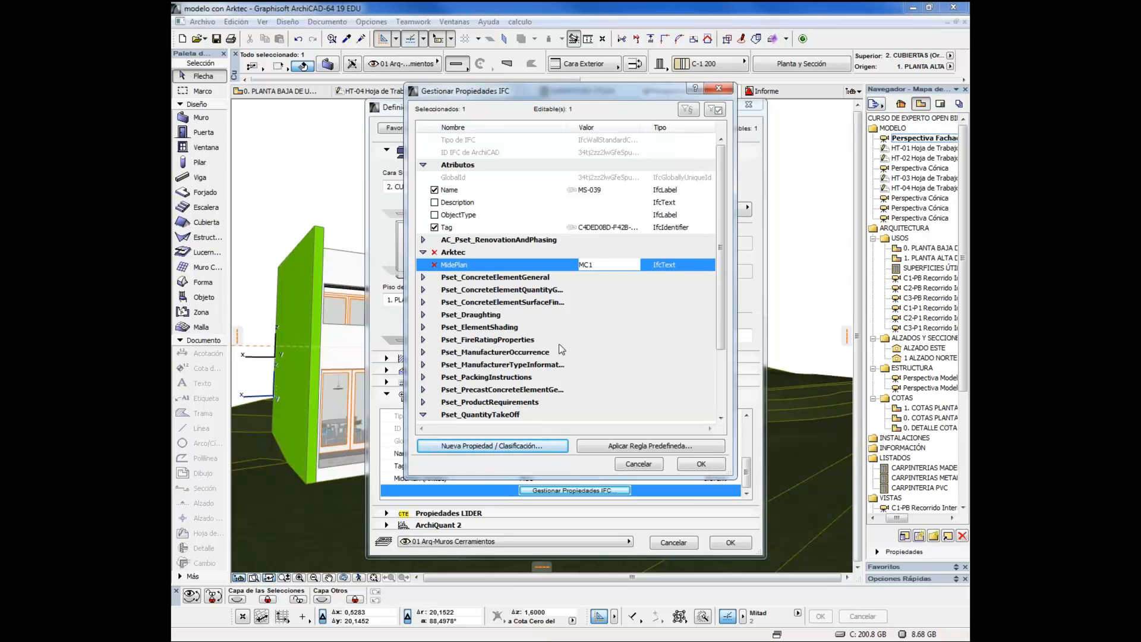
pyautogui.click(640, 464)
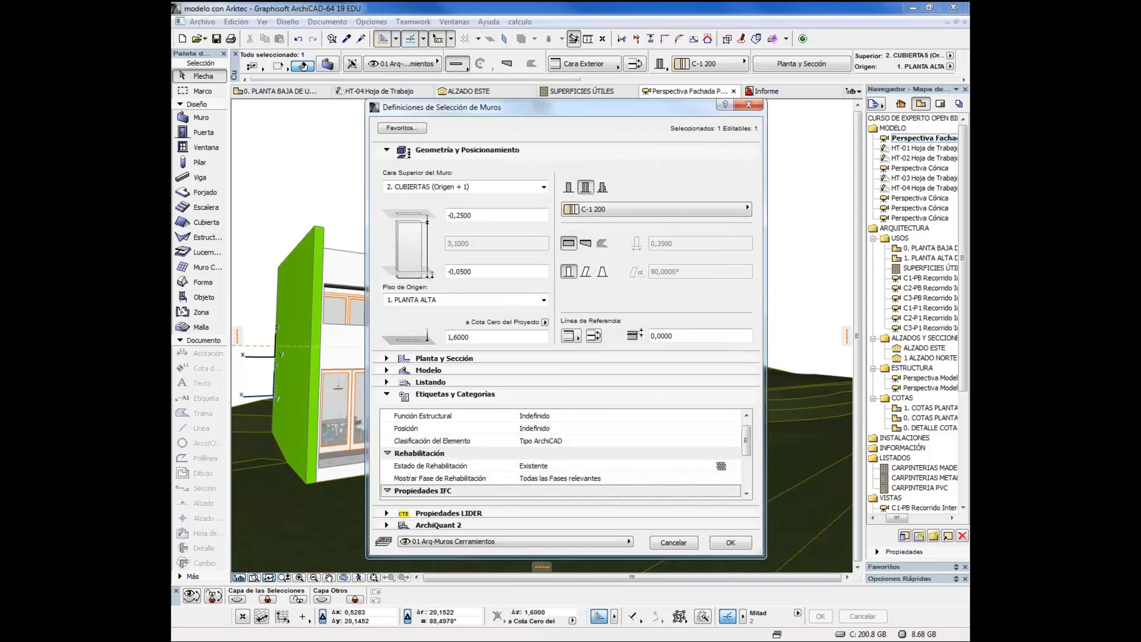
pyautogui.click(668, 539)
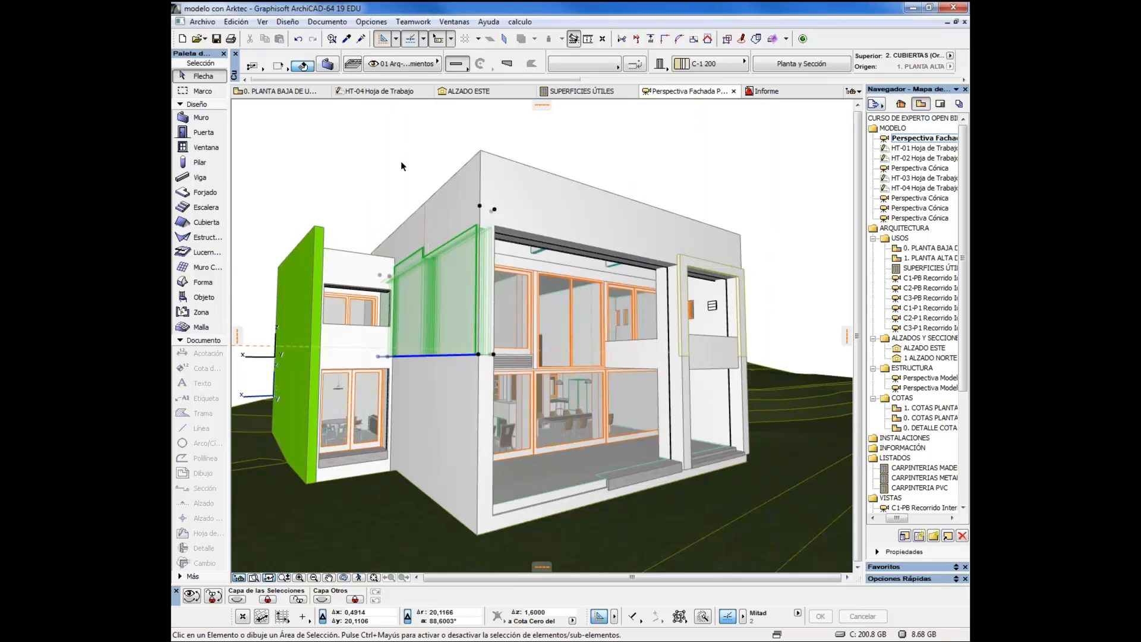
pyautogui.click(401, 160)
# Set up an element search for walls on the 01 Arq-Muros Cerramientos layer, adding pen (Pluma) and surface (Superficie) criteria
pyautogui.click(331, 38)
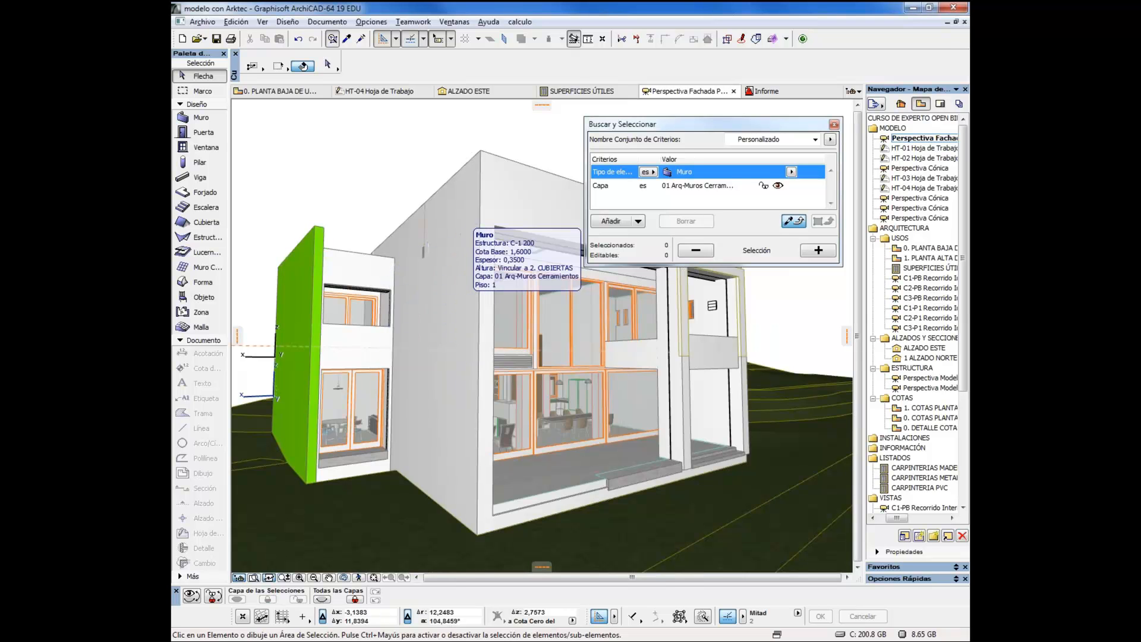
pyautogui.keyDown('alt'); pyautogui.click(462, 305); pyautogui.keyUp('alt')
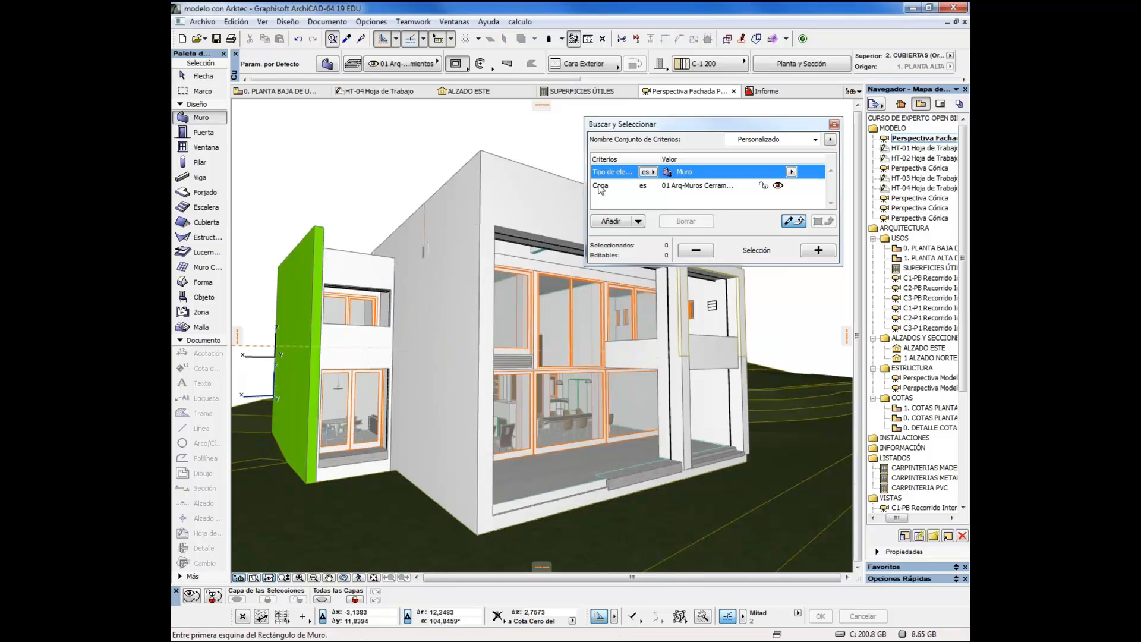
pyautogui.click(611, 221)
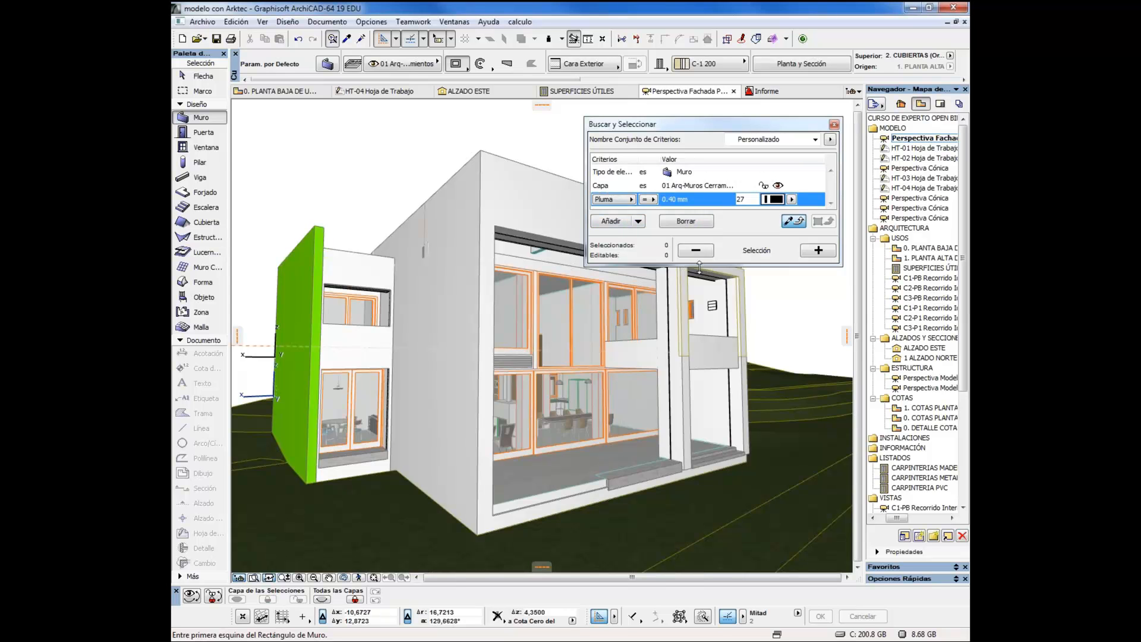
pyautogui.moveTo(699, 267); pyautogui.dragTo(699, 381)
pyautogui.click(611, 335)
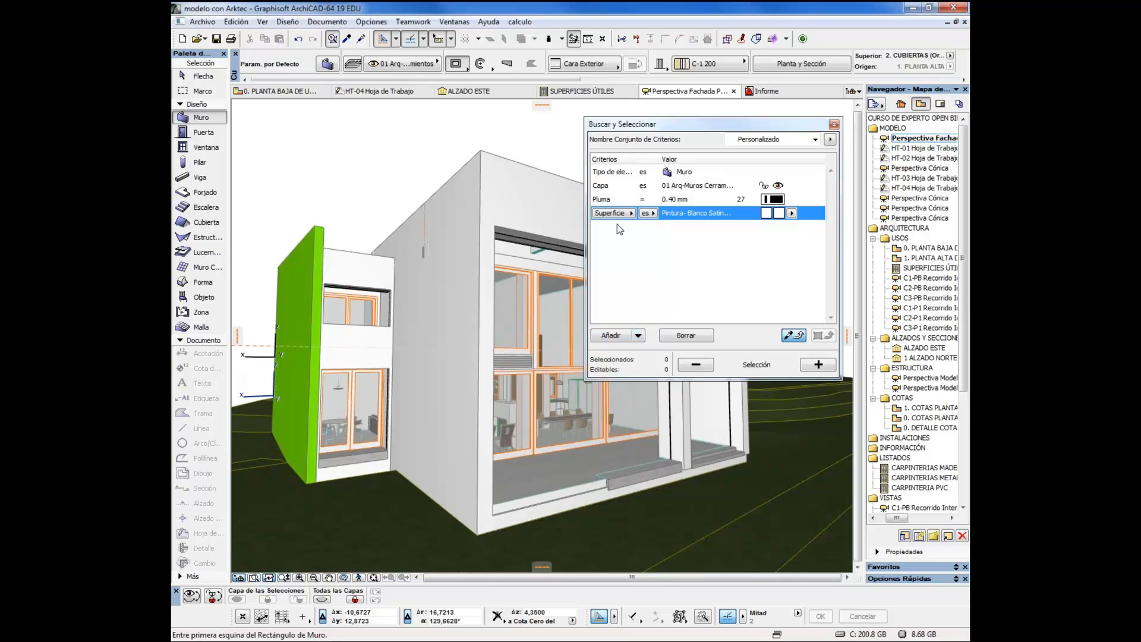
# Remove the surface and pen criteria from the search, and select all walls on the 01 Arq-Muros Cerramientos layer
pyautogui.click(686, 335)
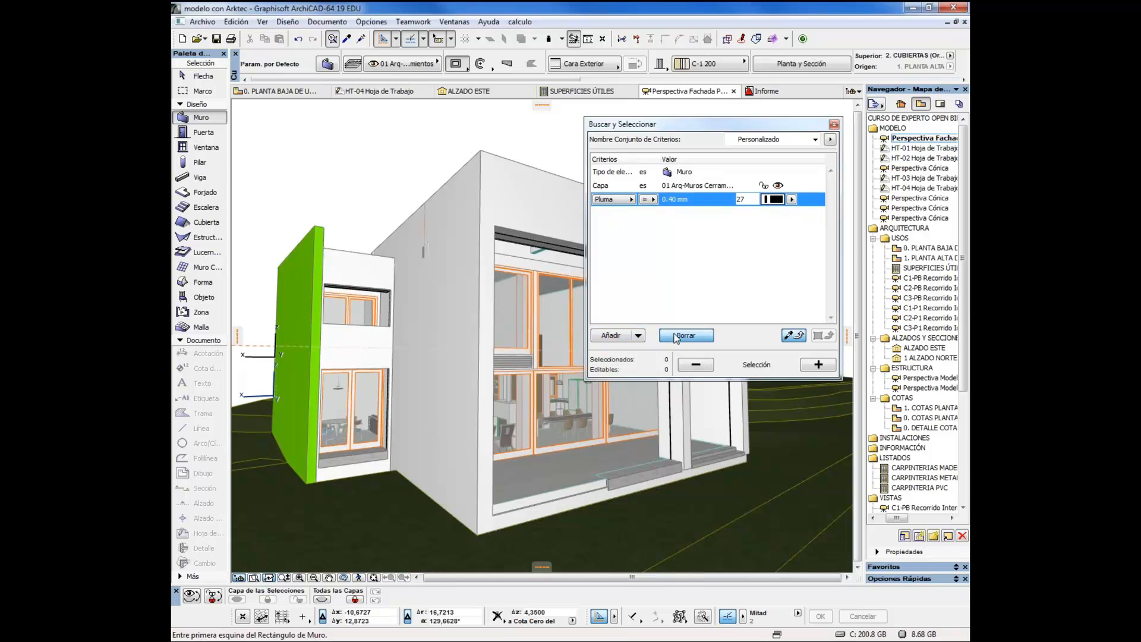
pyautogui.click(686, 335)
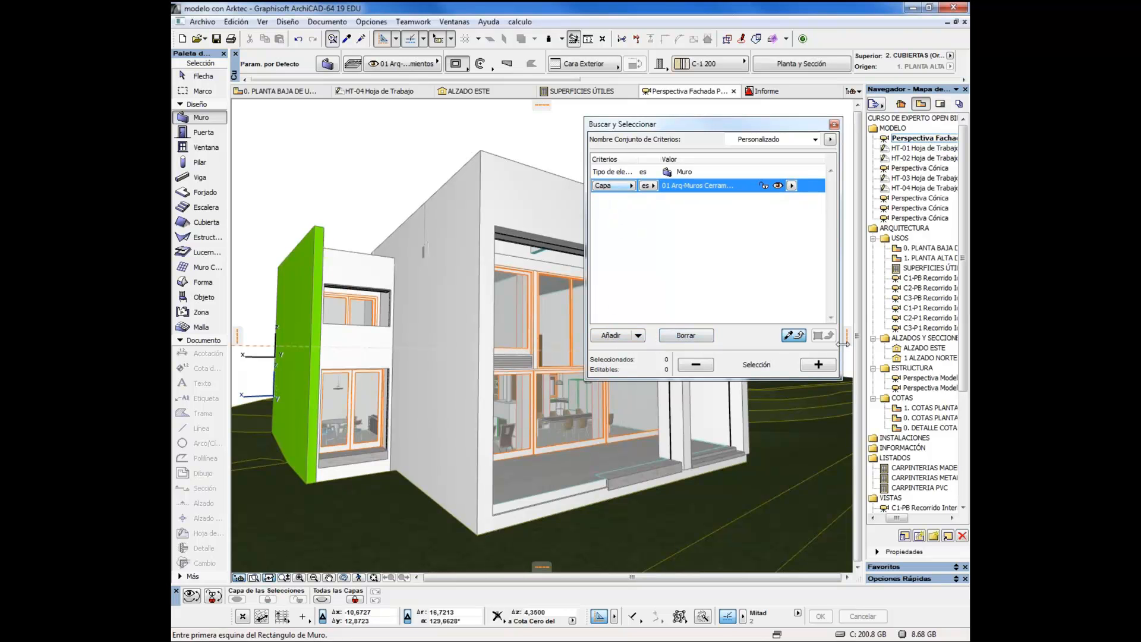
pyautogui.click(819, 364)
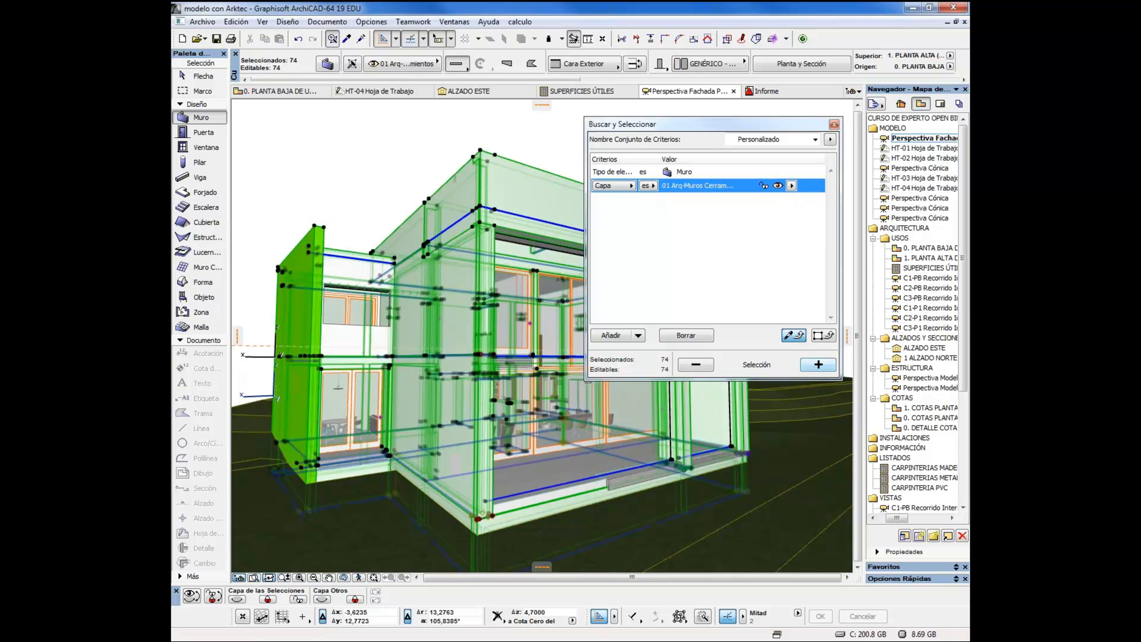
# Examine the MidePlan (Arktec) property in the selected walls' settings, leaving them unchanged, and clear the selection
pyautogui.click(328, 63)
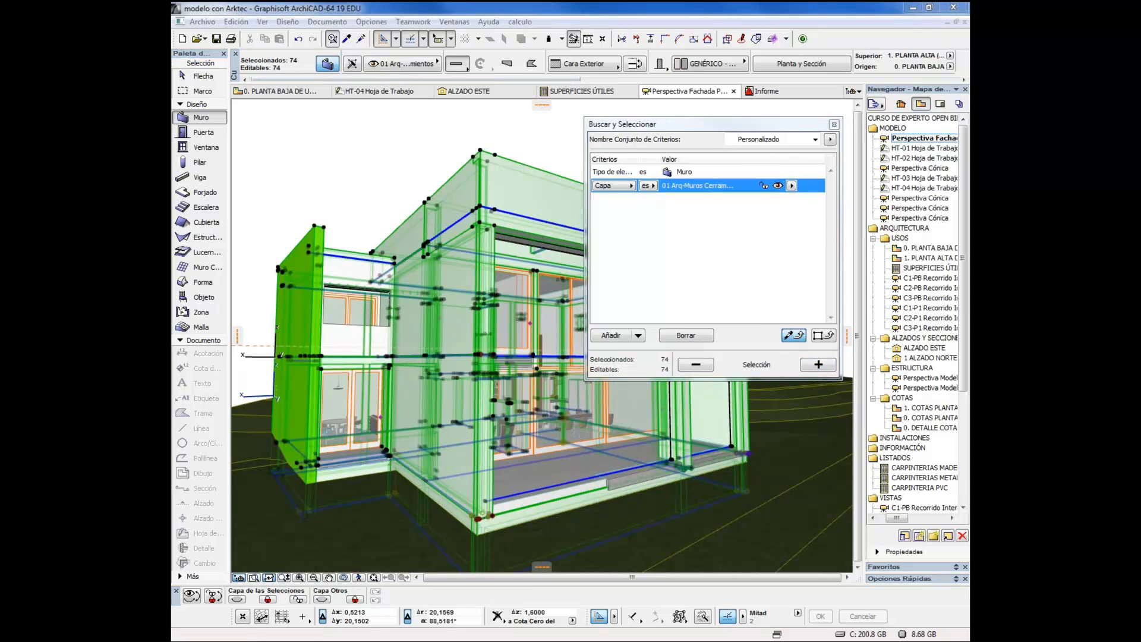
pyautogui.scroll(-5, 747, 483)
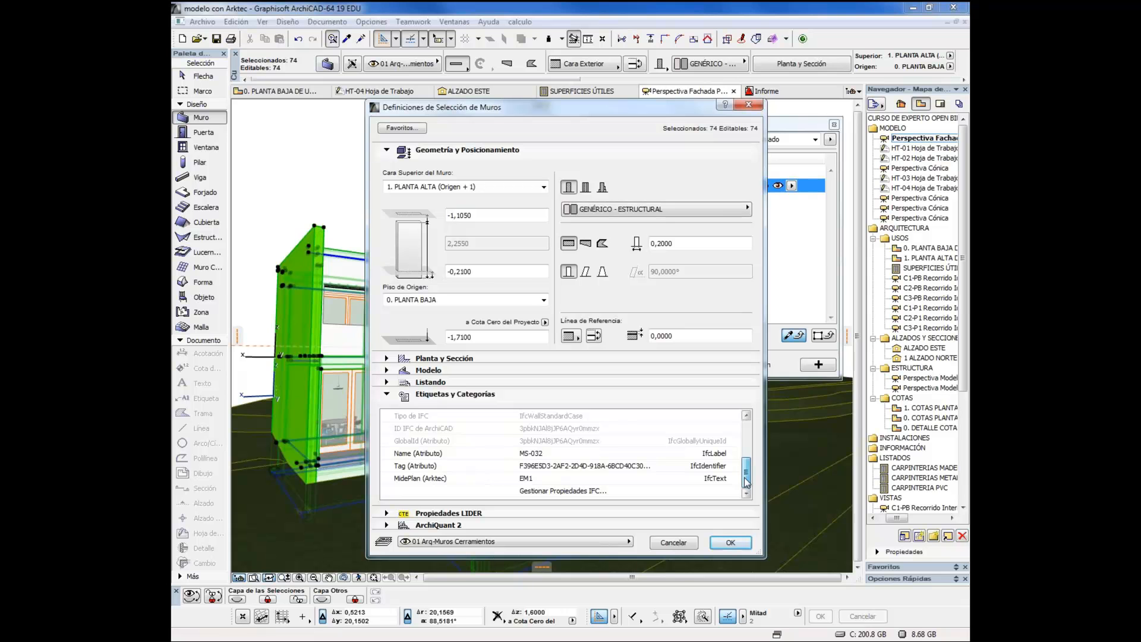
pyautogui.click(544, 480)
pyautogui.moveTo(543, 480); pyautogui.dragTo(512, 475)
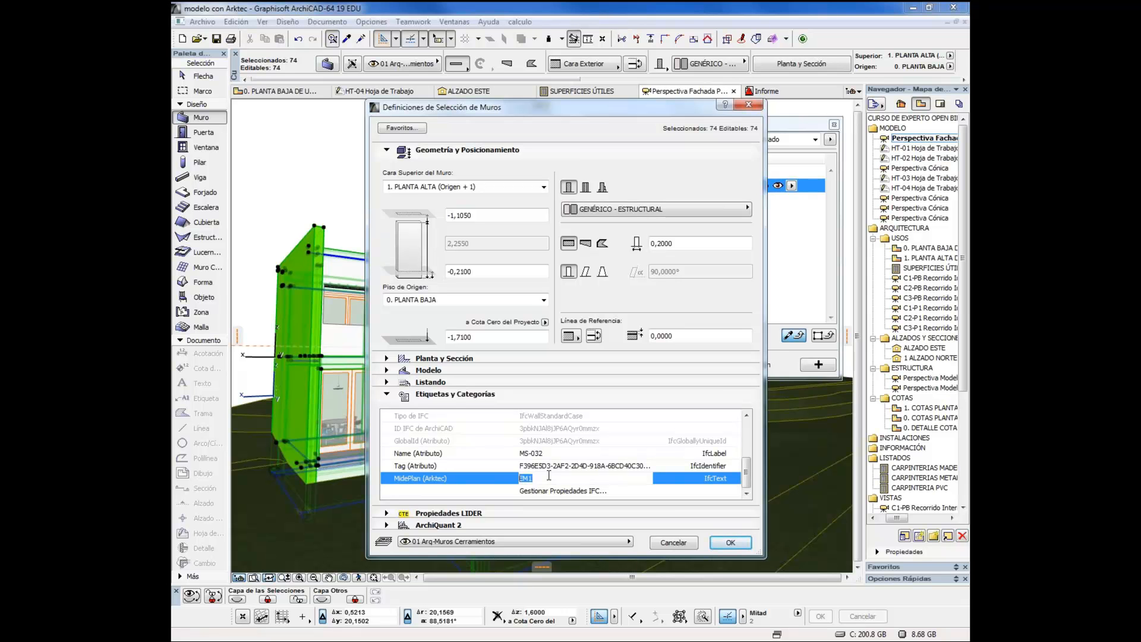
pyautogui.click(679, 542)
pyautogui.press('Escape')
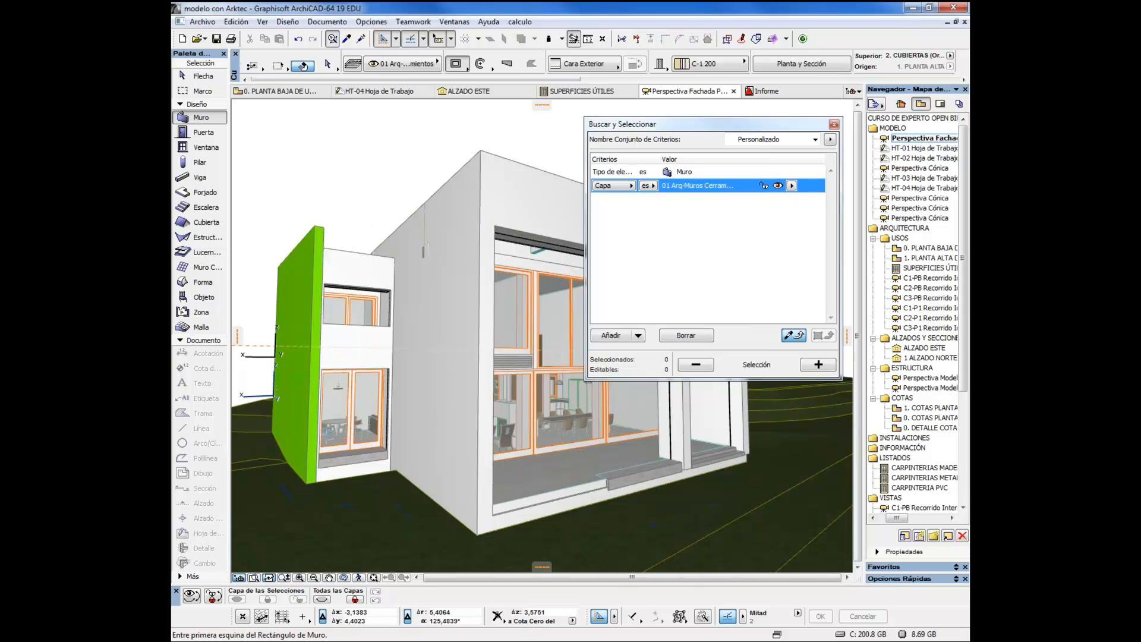
# Examine the MidePlan (Arktec) property of the upper-floor sliding door beside the green wall, leave its settings unchanged and deselect it
pyautogui.keyDown('shift'); pyautogui.click(375, 305); pyautogui.keyUp('shift')
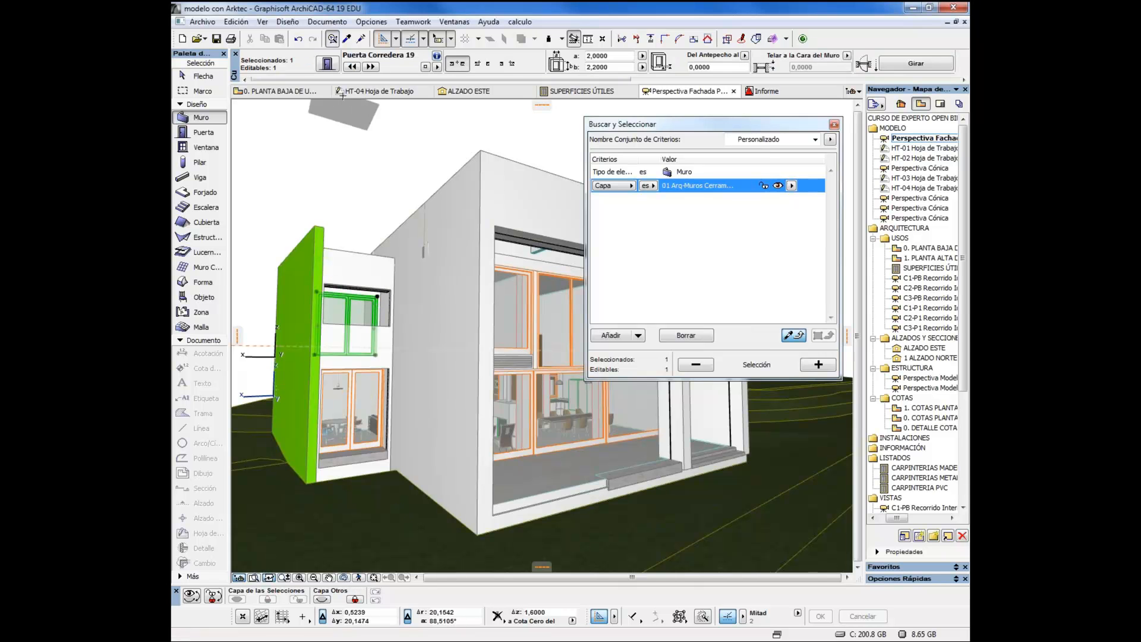
pyautogui.click(327, 65)
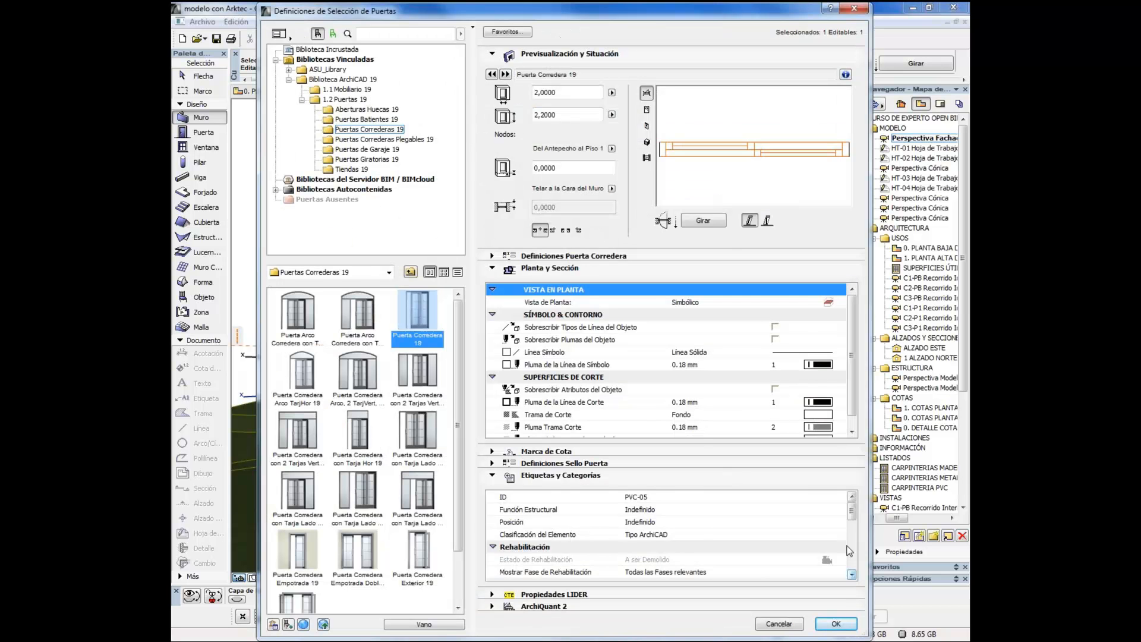
pyautogui.moveTo(852, 516); pyautogui.dragTo(851, 552)
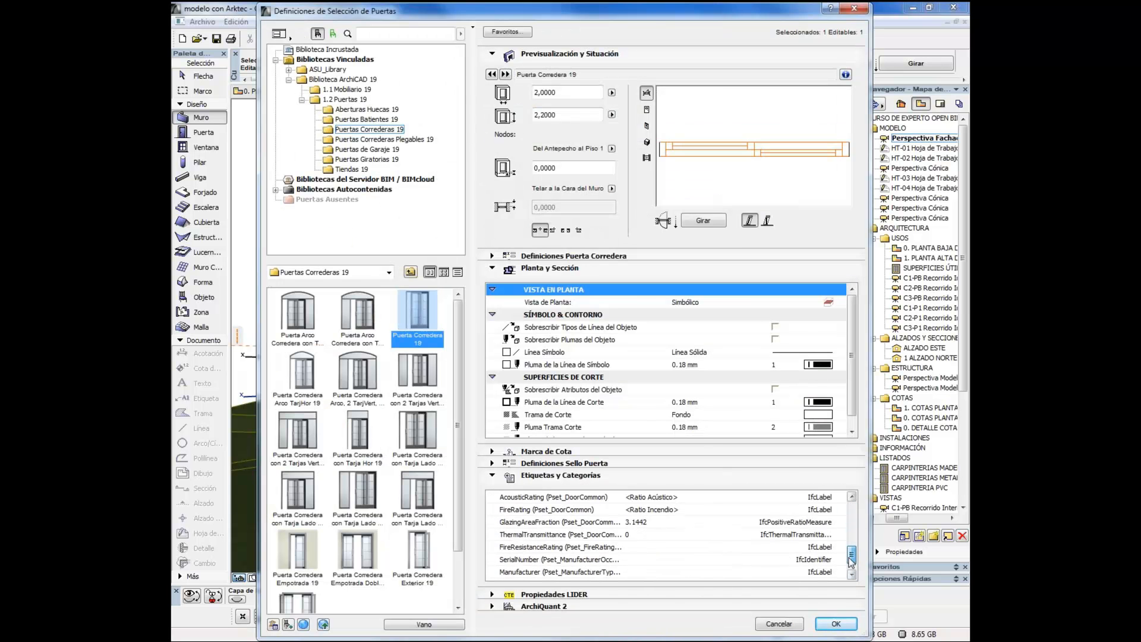
pyautogui.click(852, 498)
pyautogui.click(851, 498)
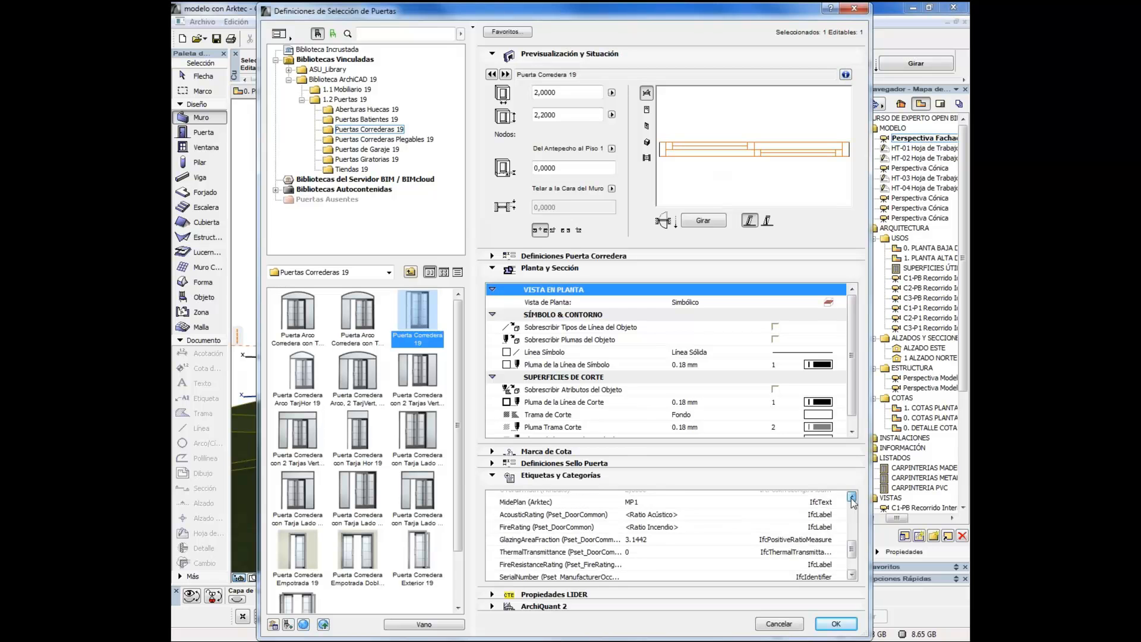
pyautogui.click(851, 498)
pyautogui.click(676, 523)
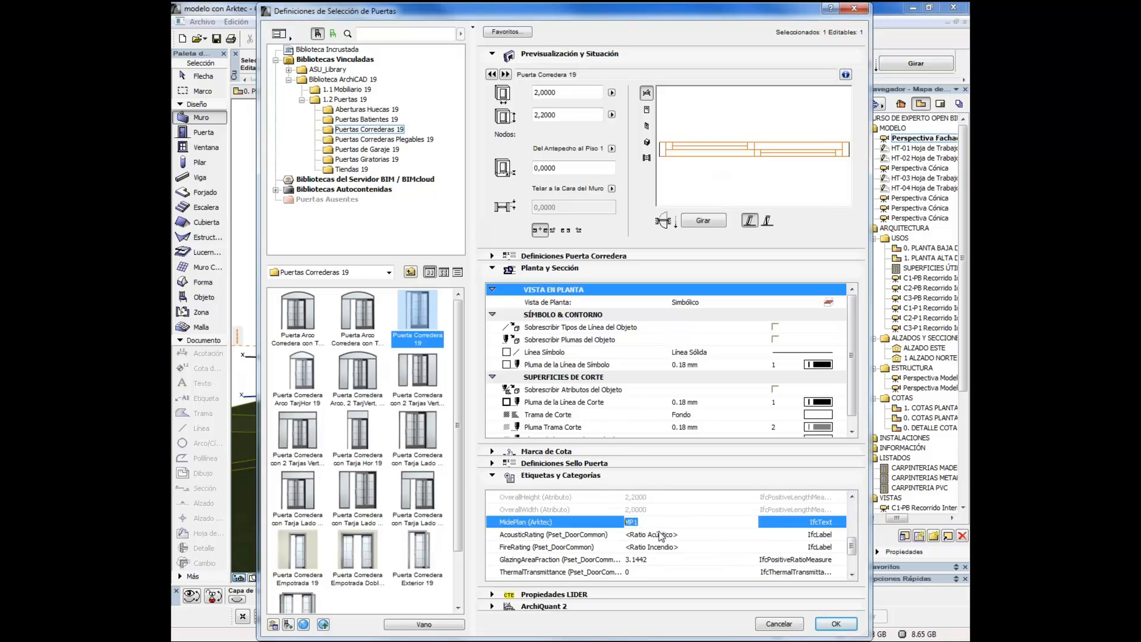
pyautogui.click(779, 625)
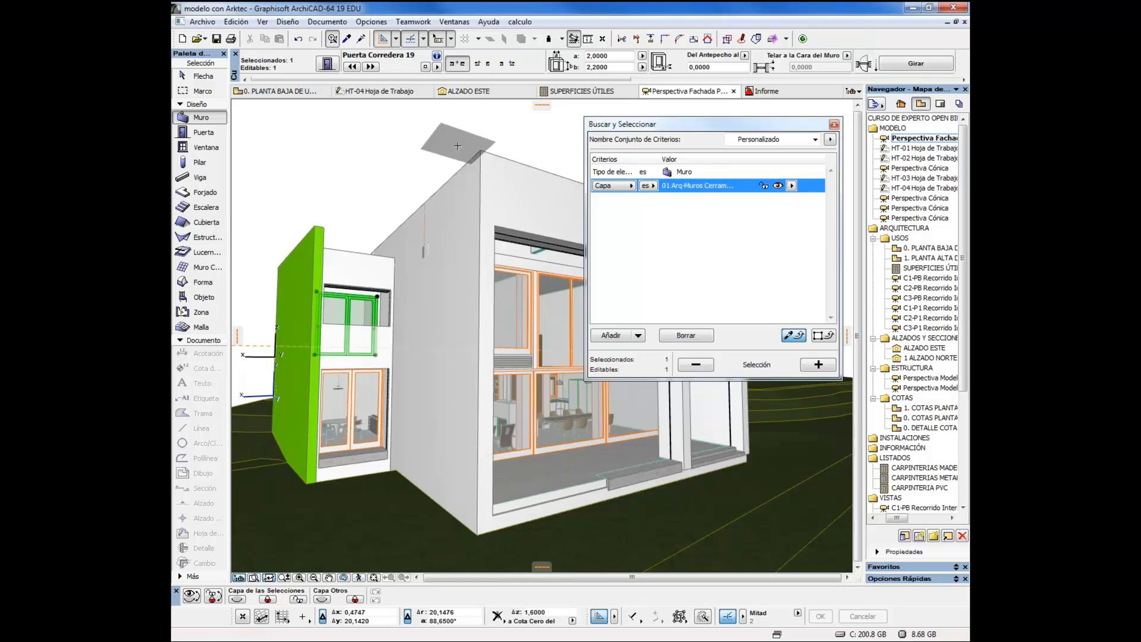
pyautogui.press('Escape')
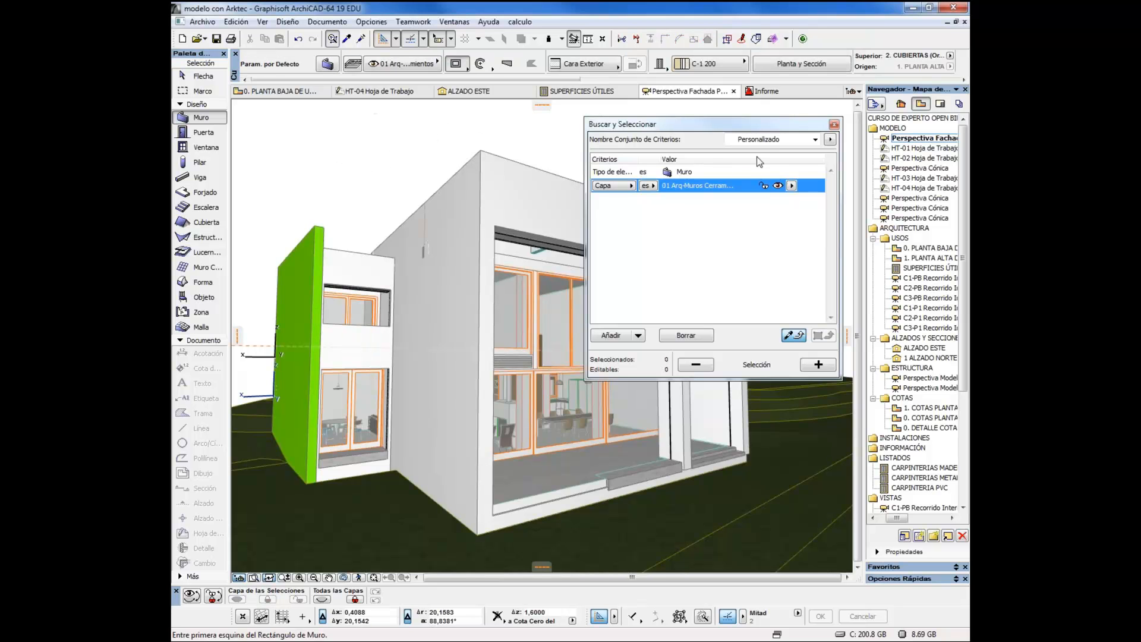
# Close the element search, and open the settings of the COMEDOR zone in the ground-floor usage plan
pyautogui.click(834, 126)
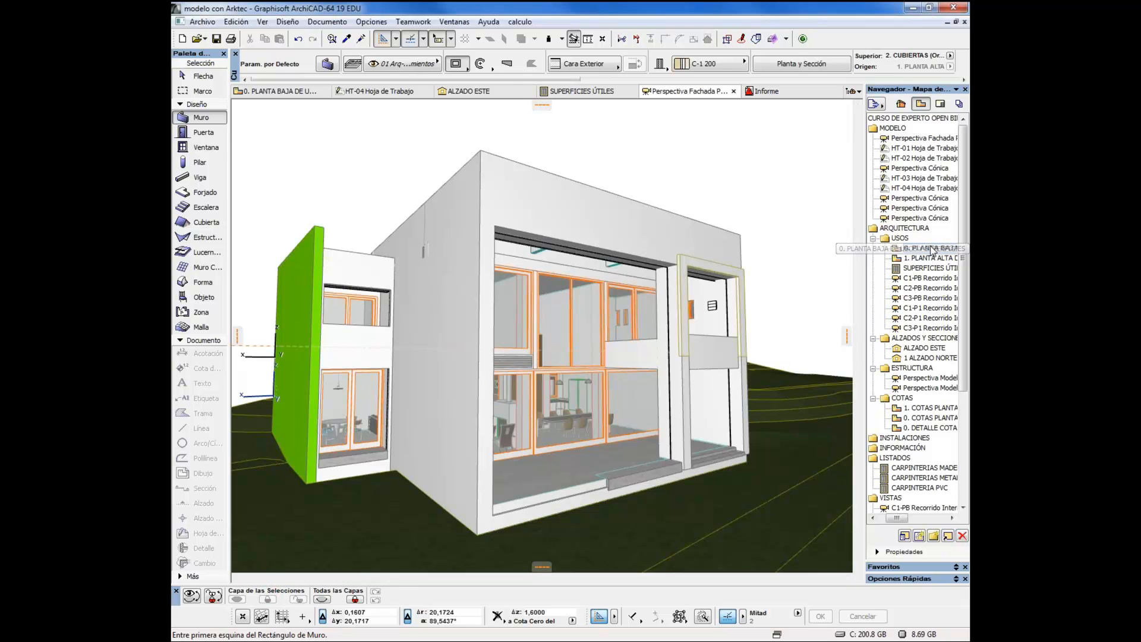
pyautogui.doubleClick(930, 249)
pyautogui.scroll(3, 547, 319)
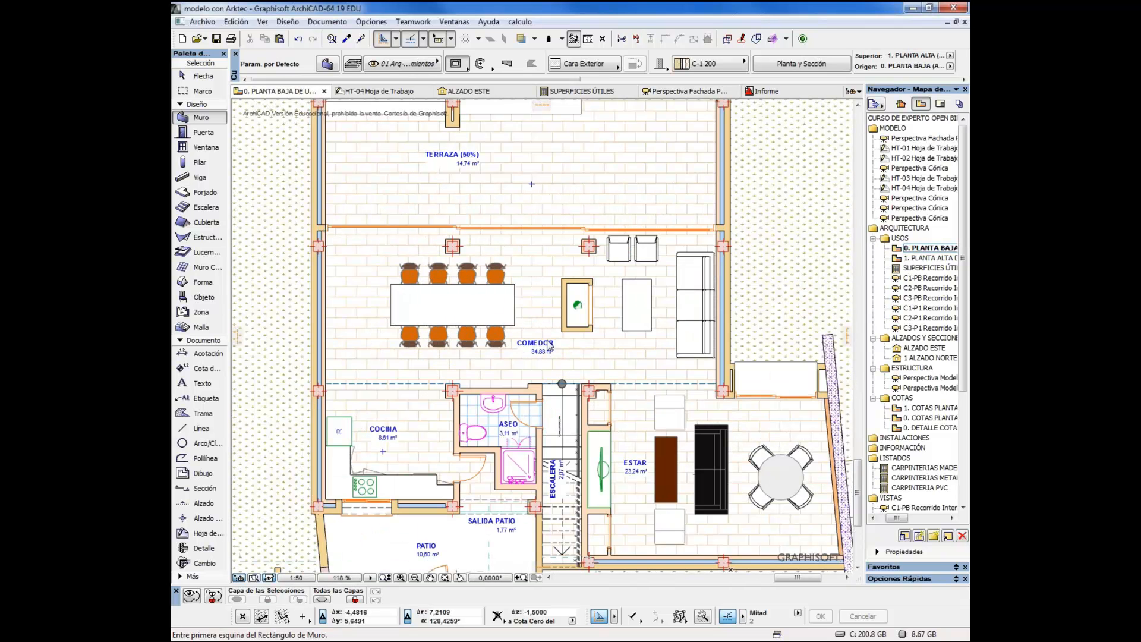
pyautogui.click(555, 343)
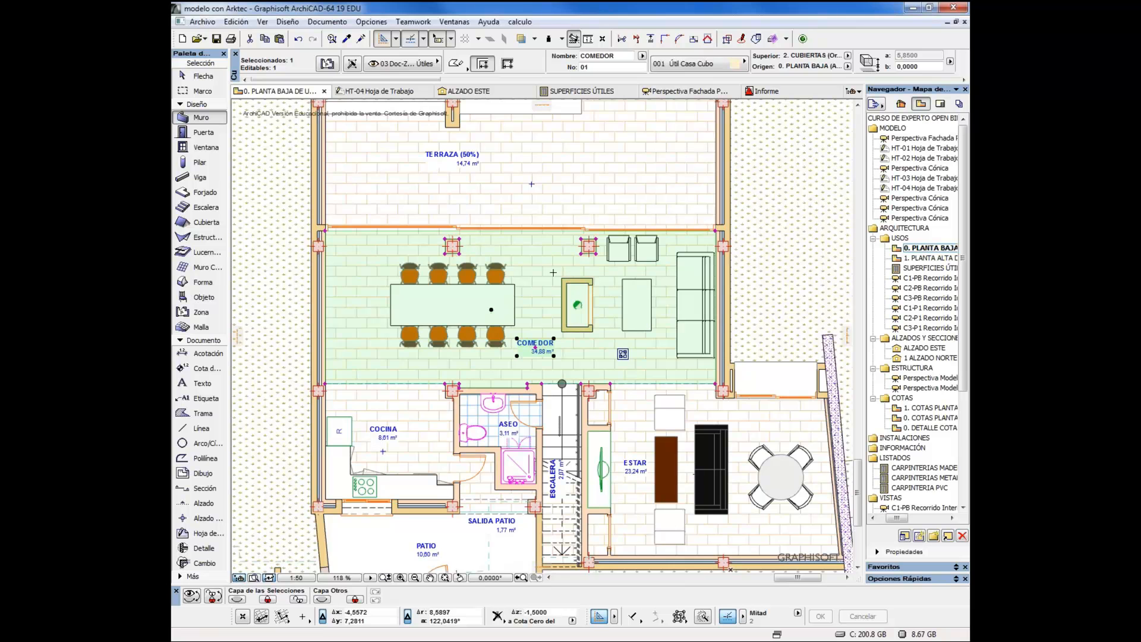
pyautogui.click(326, 64)
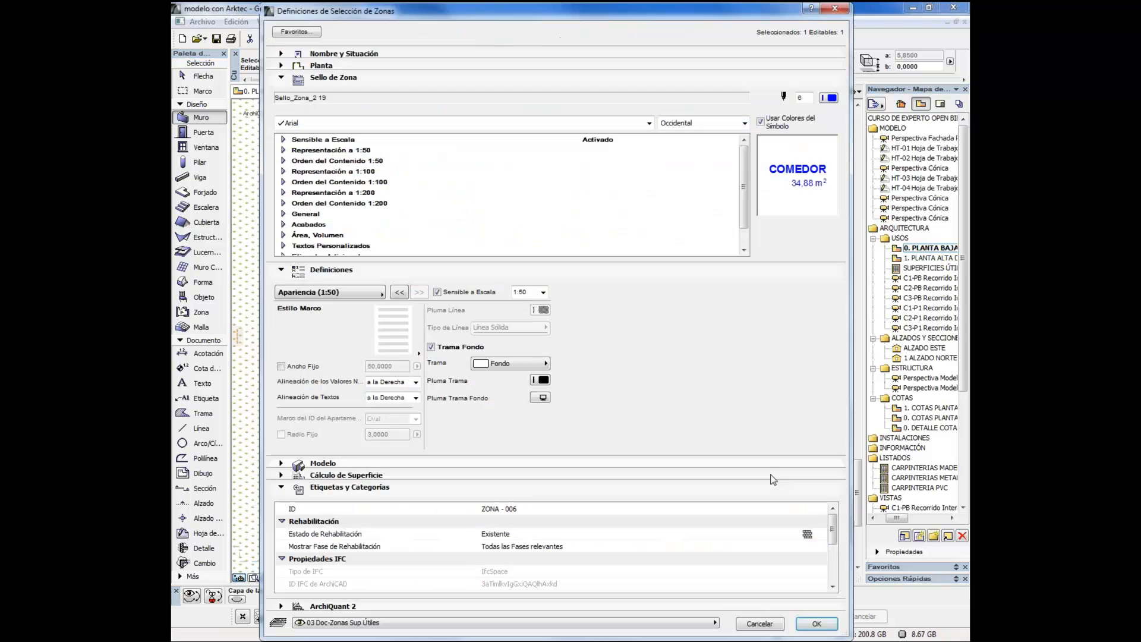
# Examine the COMEDOR zone's IFC properties down to MidePlan (Arktec), leave them unchanged and deselect the zone
pyautogui.scroll(-3, 828, 550)
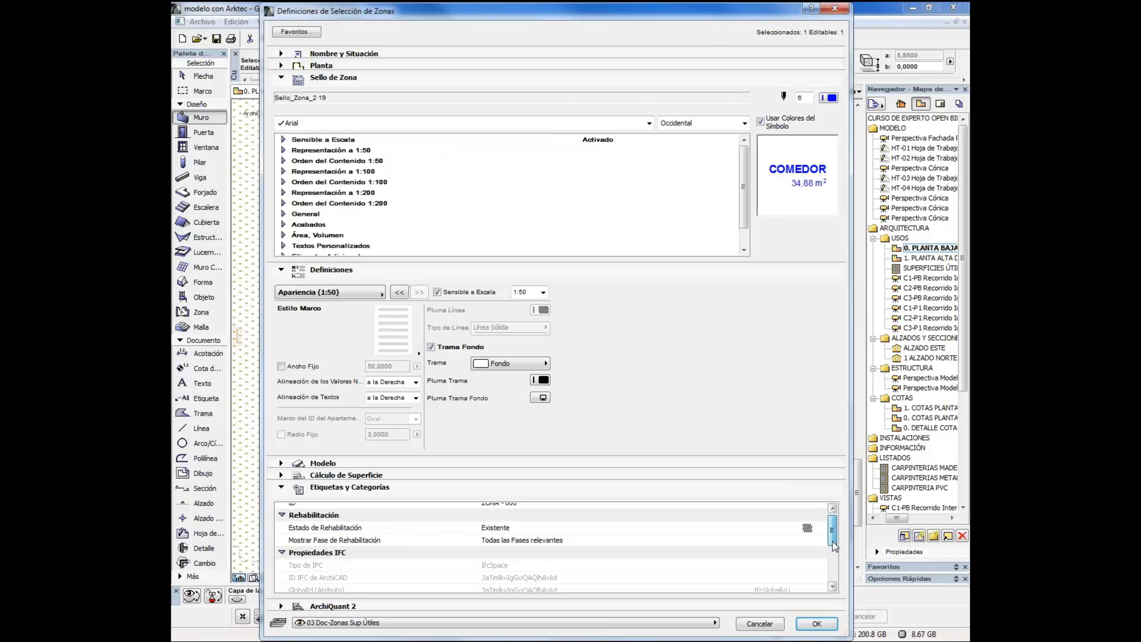
pyautogui.click(832, 587)
pyautogui.click(833, 588)
pyautogui.click(833, 587)
pyautogui.click(833, 587)
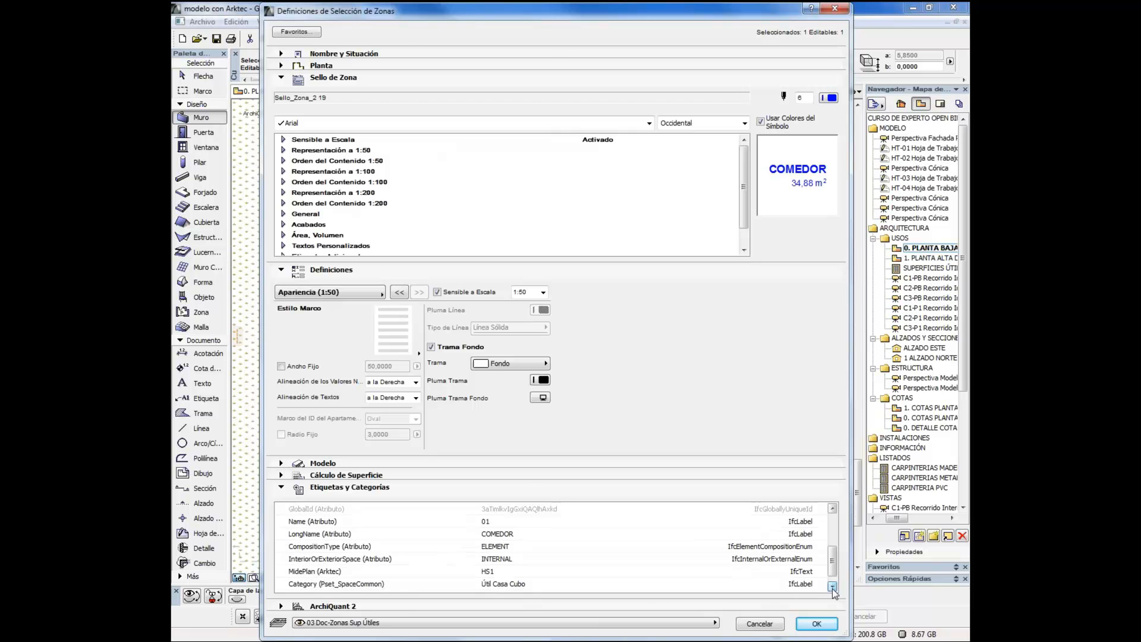
pyautogui.click(832, 587)
pyautogui.click(507, 560)
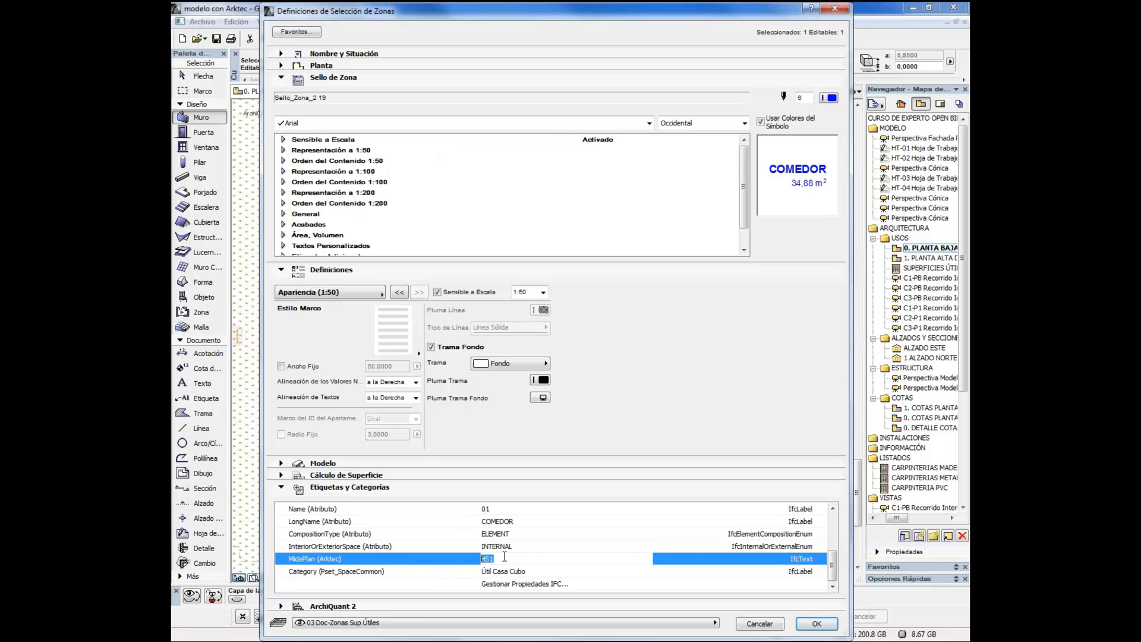
pyautogui.click(768, 629)
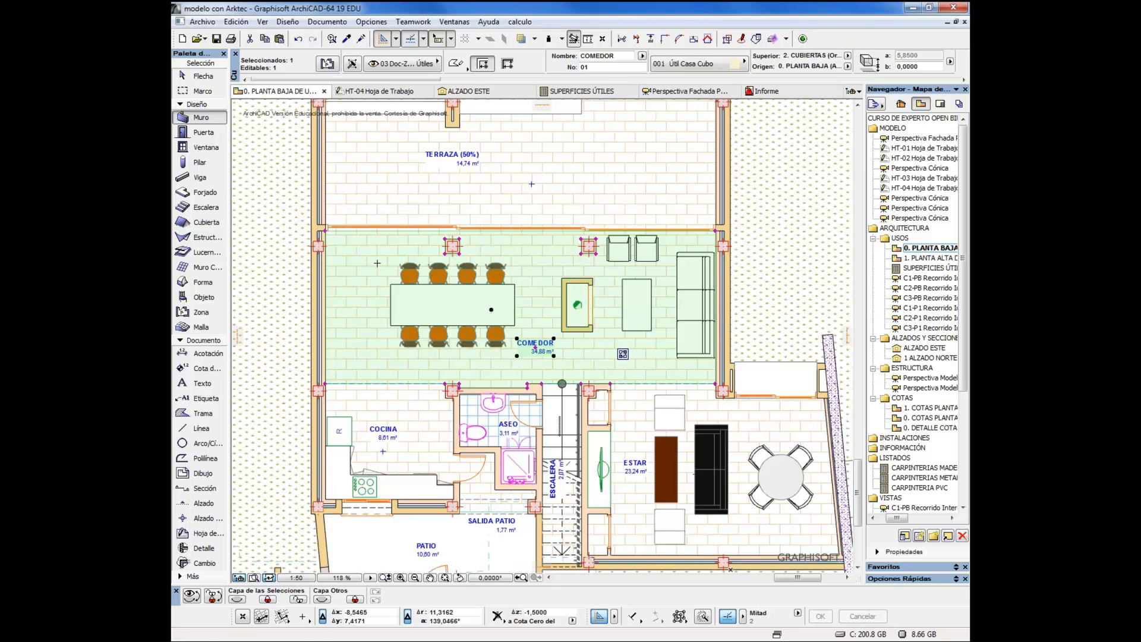
pyautogui.press('Escape')
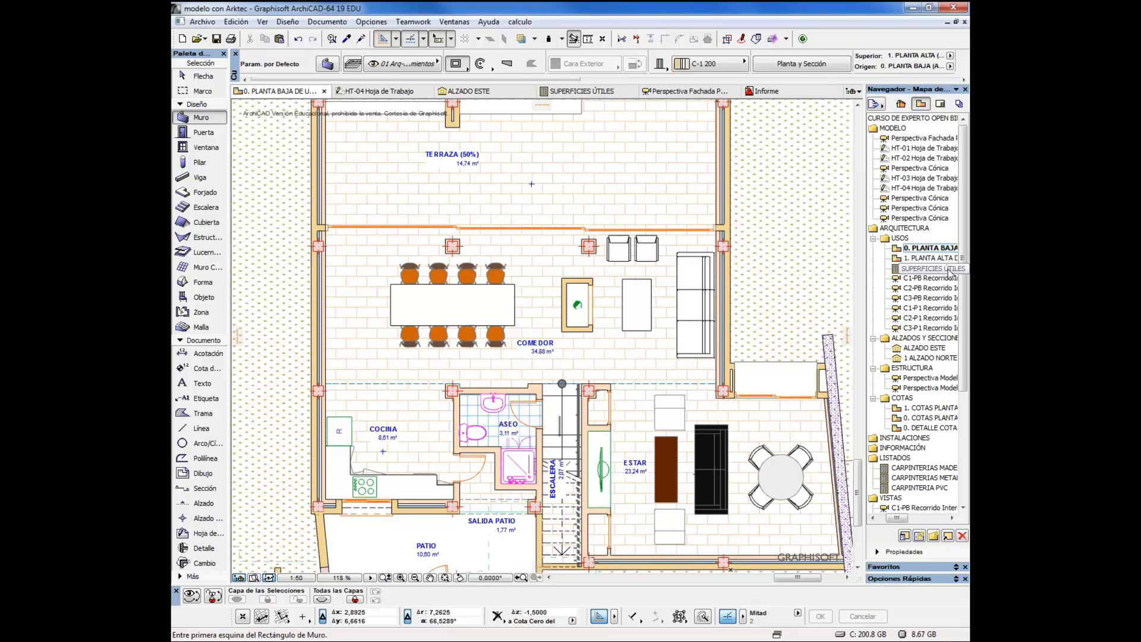
# Open the SUPERFICIES ÚTILES schedule and look through its list of zones and areas
pyautogui.doubleClick(916, 270)
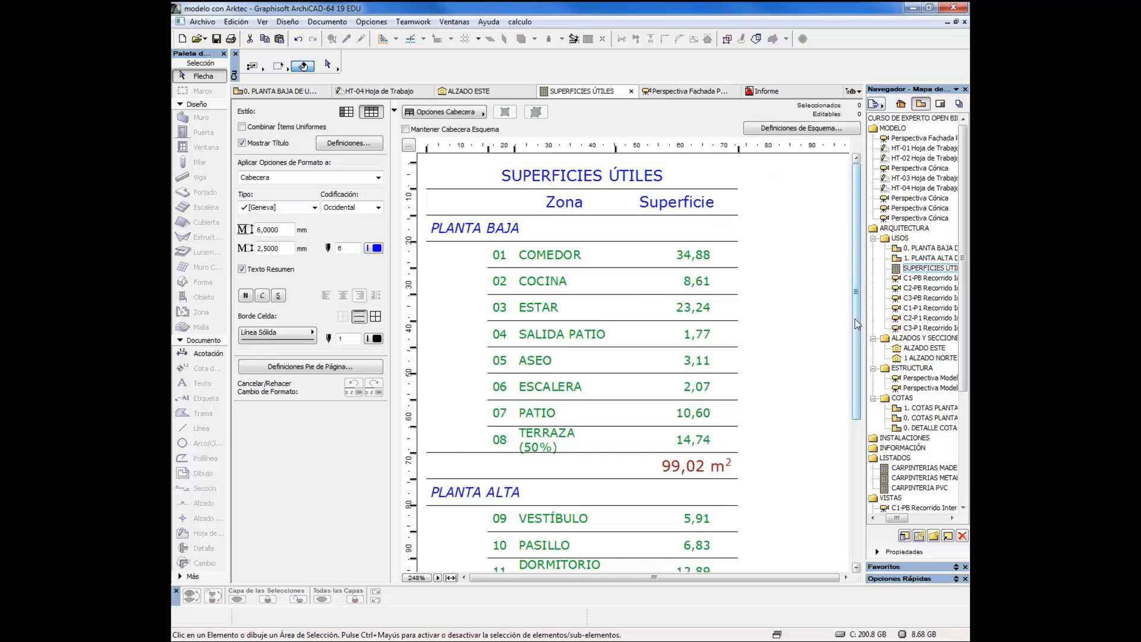
pyautogui.scroll(-10, 841, 461)
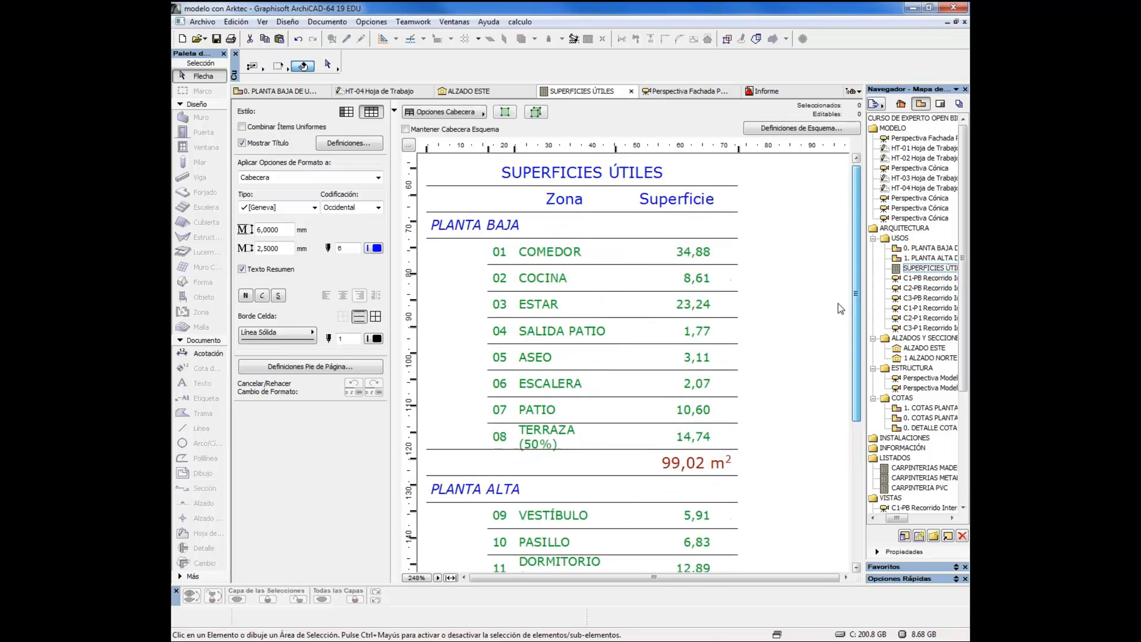
pyautogui.moveTo(838, 304); pyautogui.dragTo(817, 274)
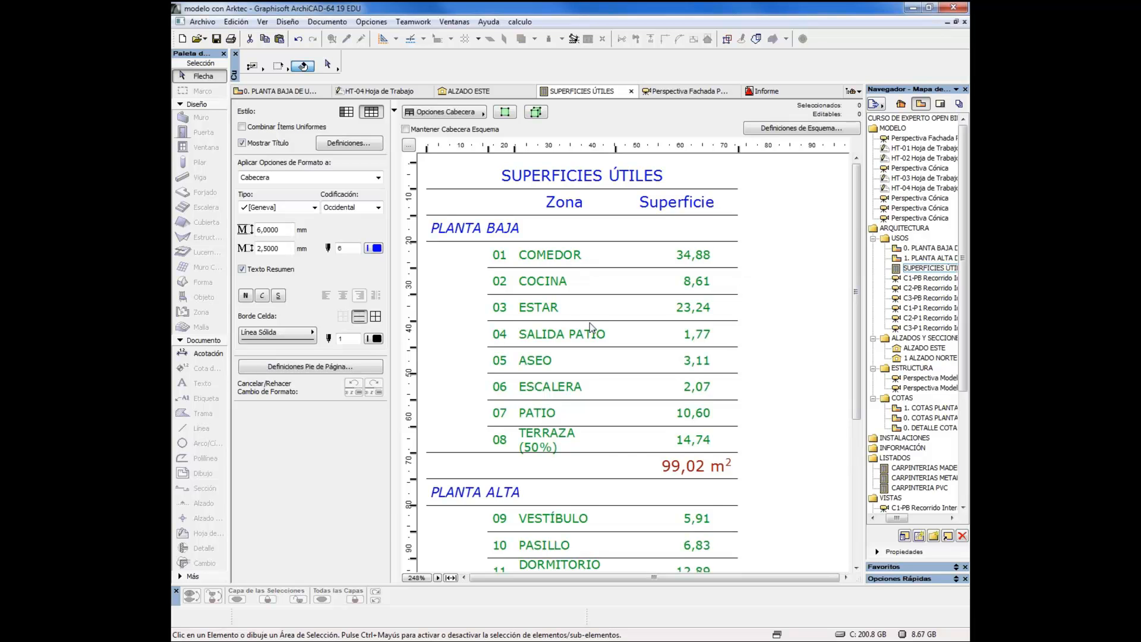
# Add the IfcText property MidePlan from the Arktec set as a field of the SUPERFICIES ÚTILES scheme
pyautogui.click(791, 130)
pyautogui.click(346, 487)
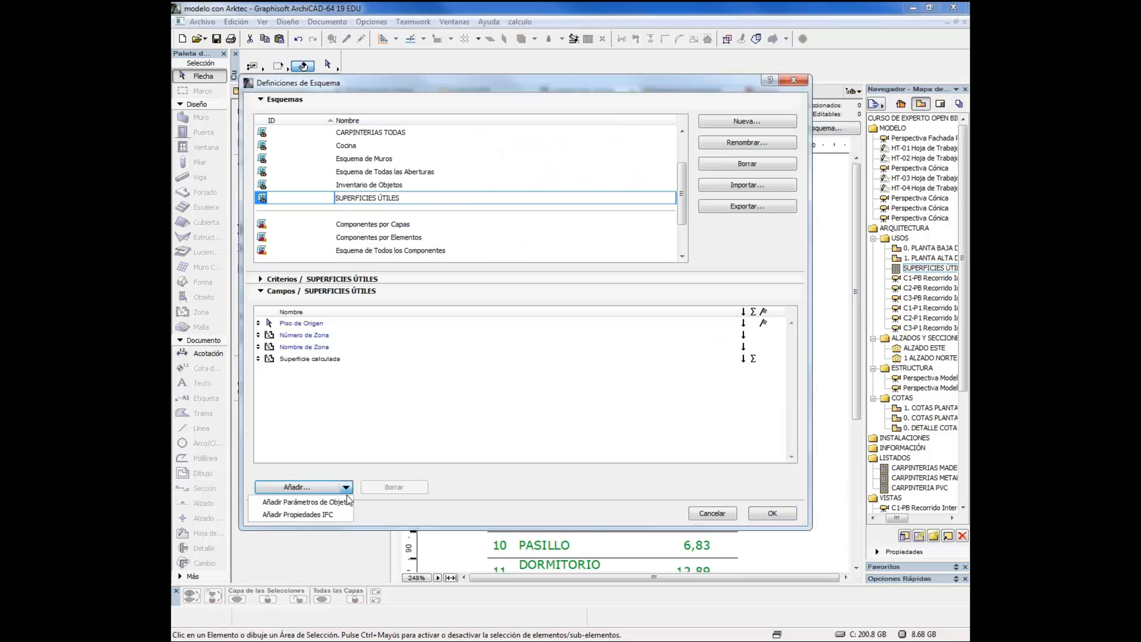
pyautogui.click(315, 515)
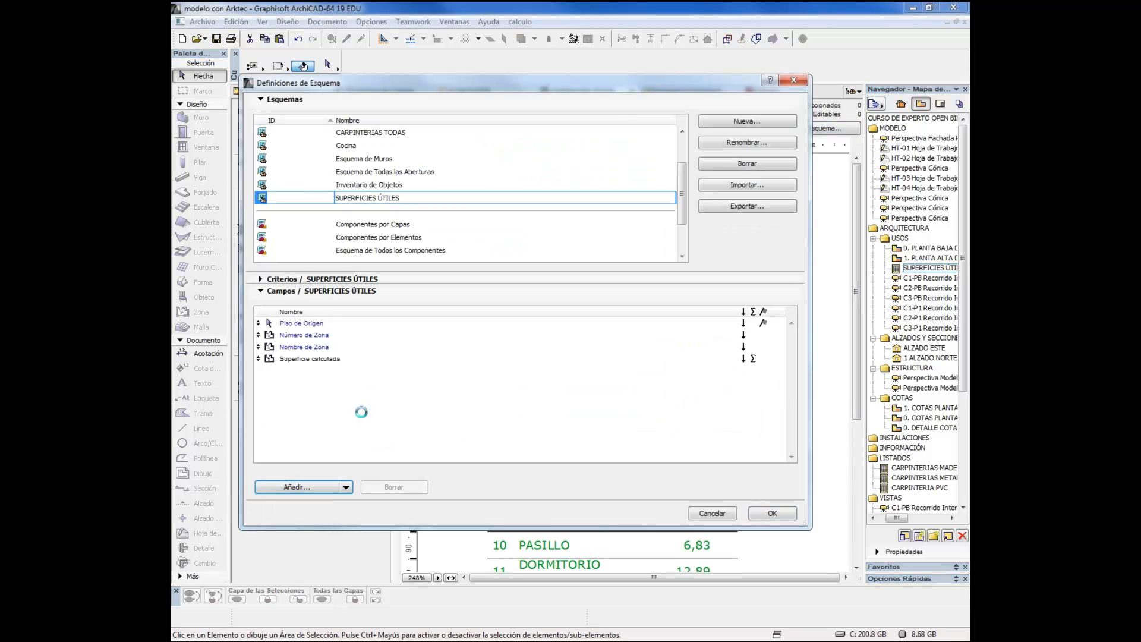
pyautogui.moveTo(687, 306); pyautogui.dragTo(686, 341)
pyautogui.click(457, 326)
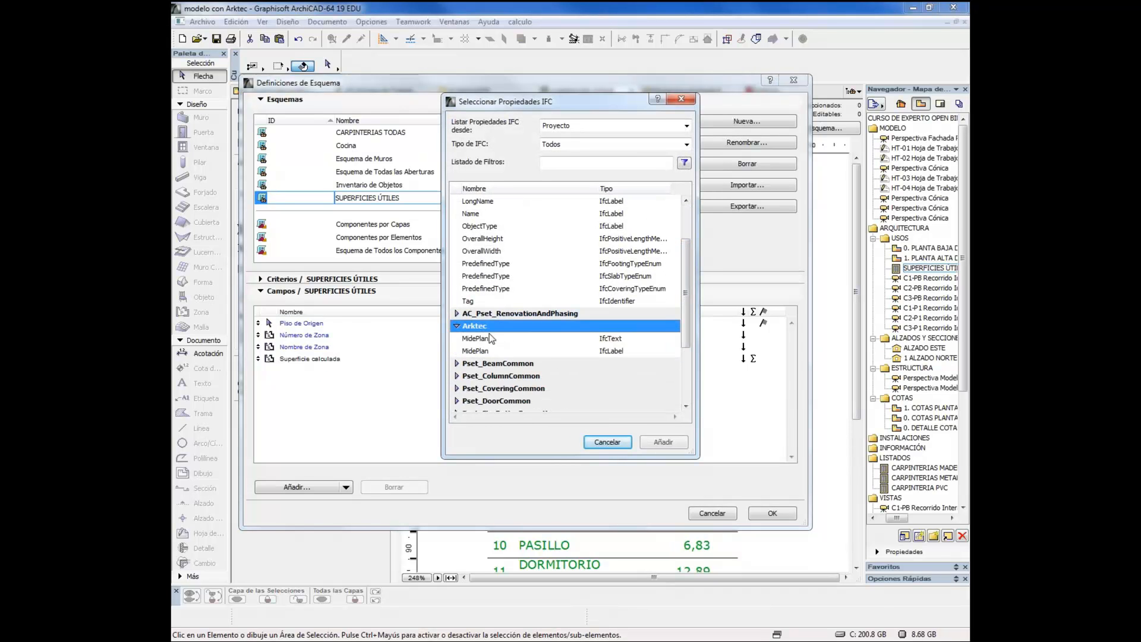
pyautogui.click(480, 338)
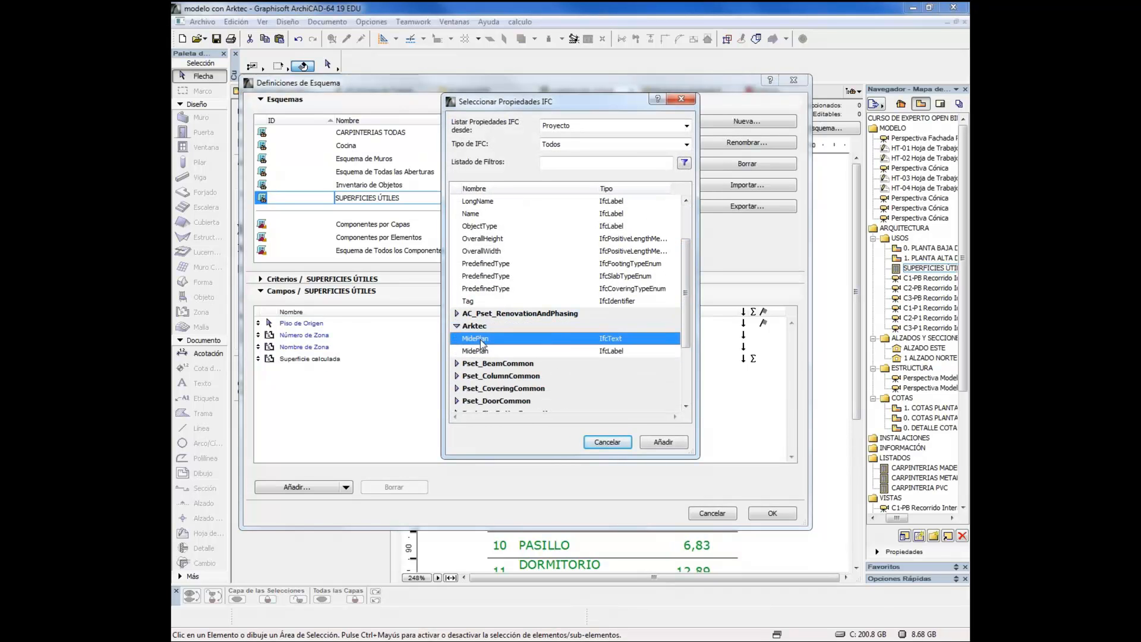
pyautogui.click(662, 443)
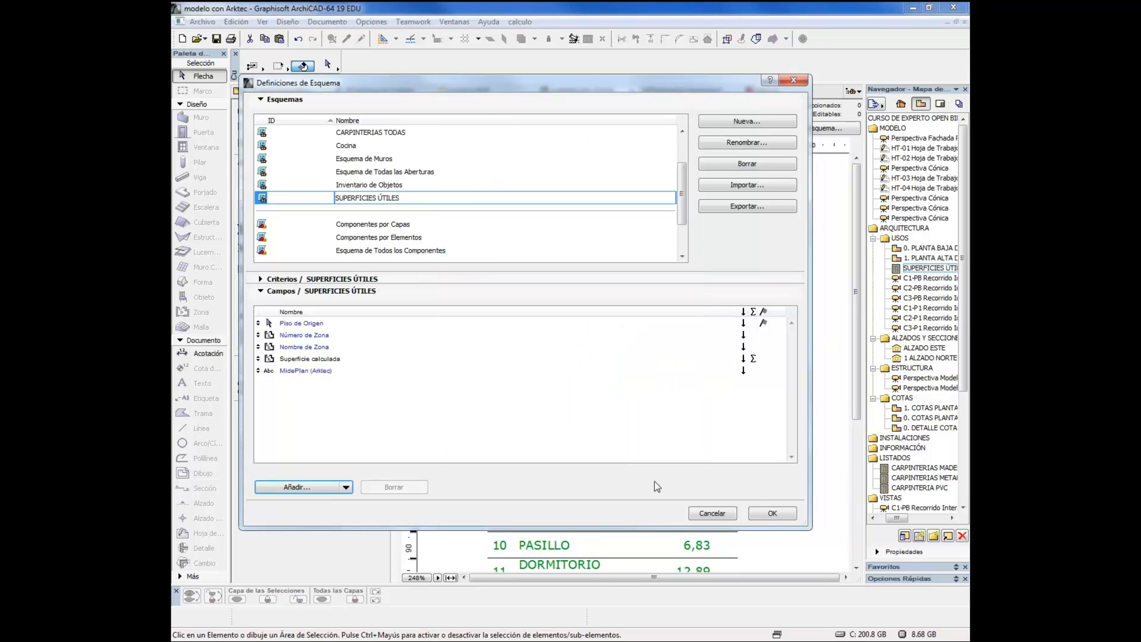
# Apply the SUPERFICIES ÚTILES scheme changes and look through the schedule's MidePlan (Arktec) column
pyautogui.click(768, 516)
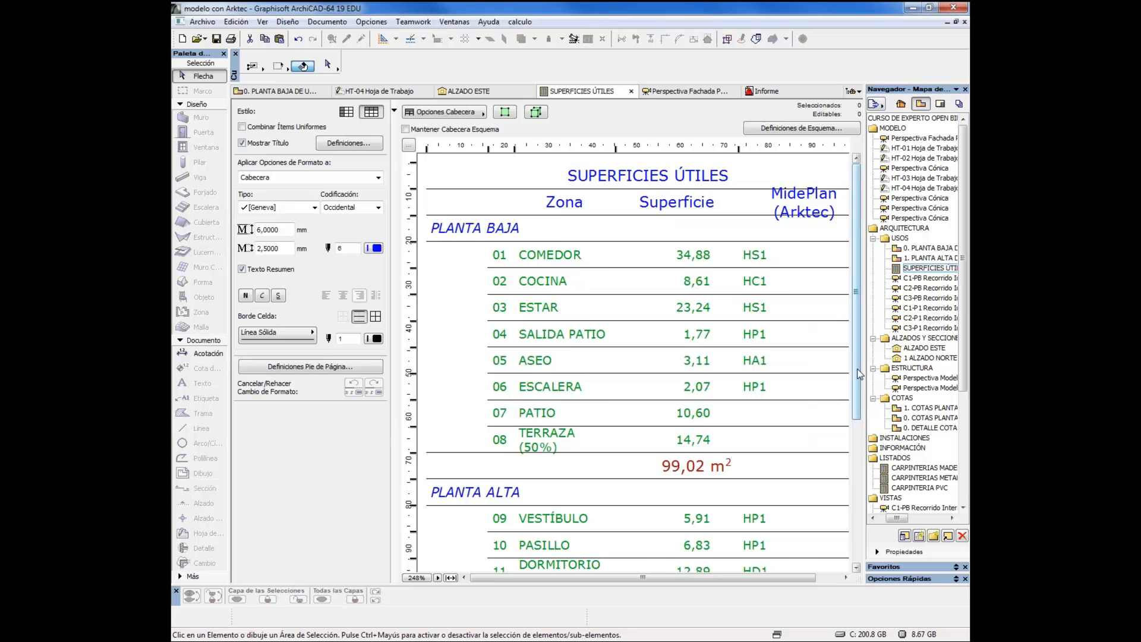
pyautogui.scroll(-1, 860, 373)
pyautogui.click(777, 355)
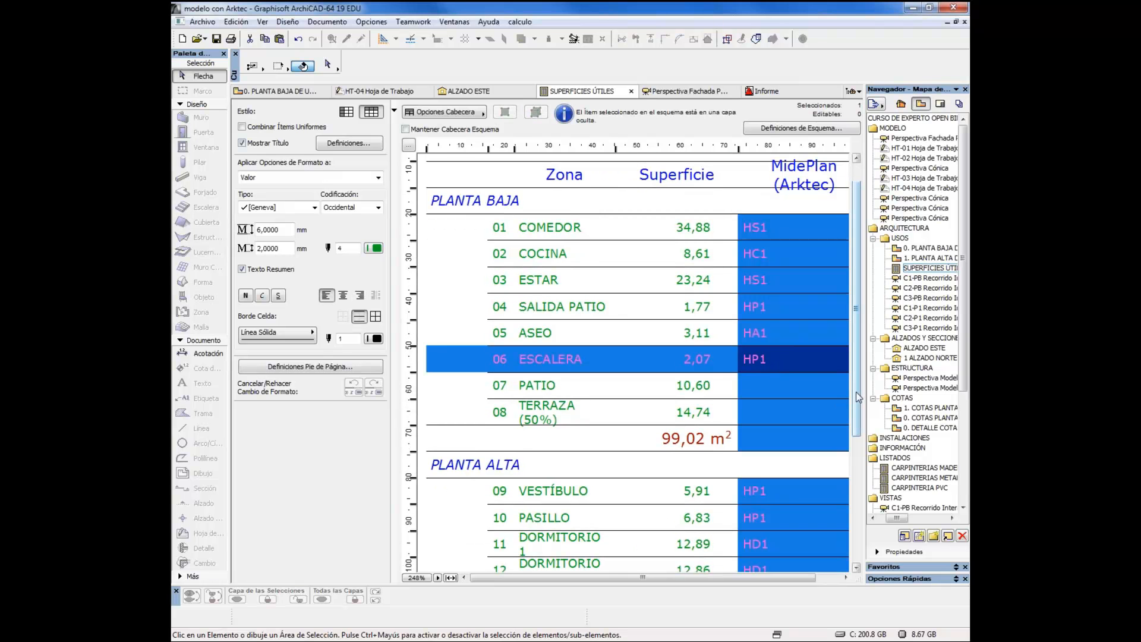
pyautogui.moveTo(858, 397); pyautogui.dragTo(852, 366)
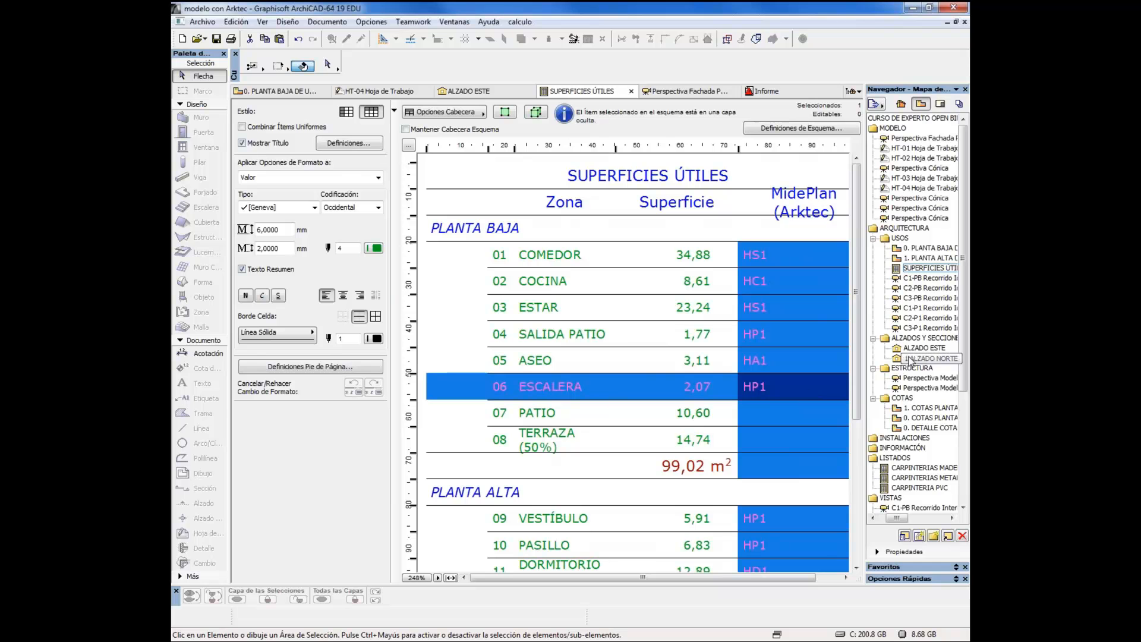
# Open the C2-PB interior view and examine the wall behind the sofa's IFC properties down to MidePlan (Arktec), leaving them unchanged
pyautogui.doubleClick(914, 280)
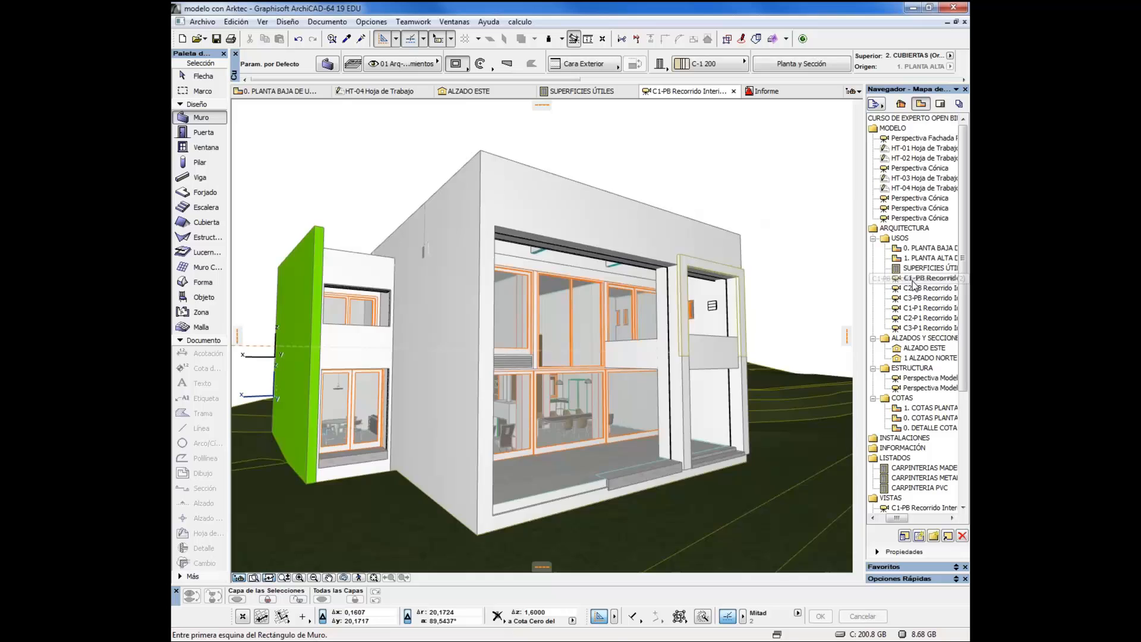
pyautogui.doubleClick(915, 288)
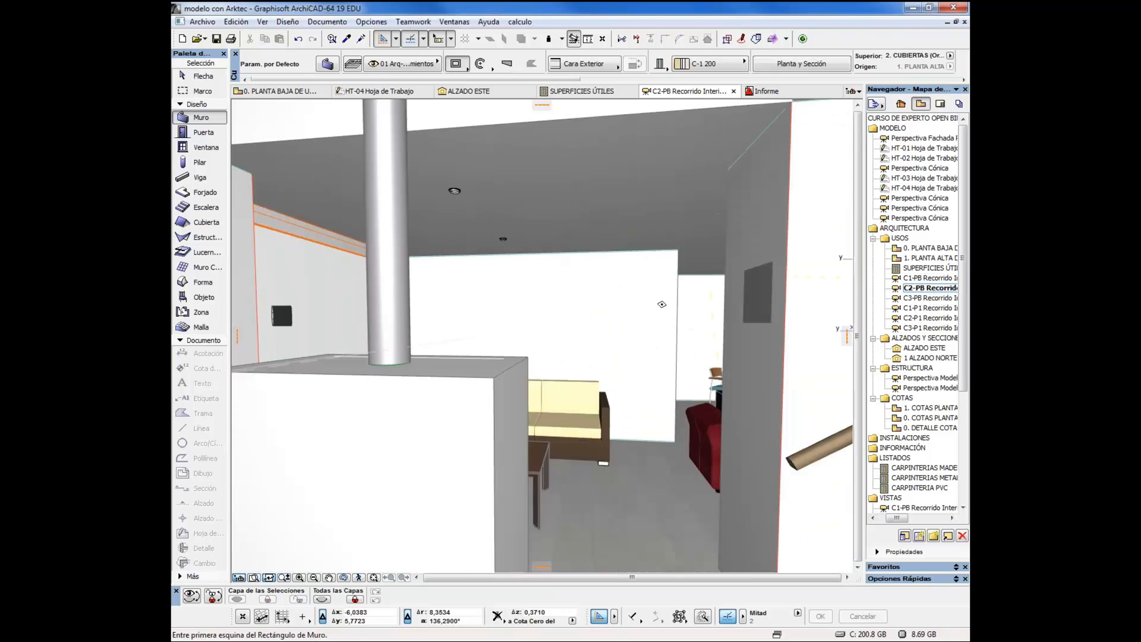
pyautogui.click(661, 304)
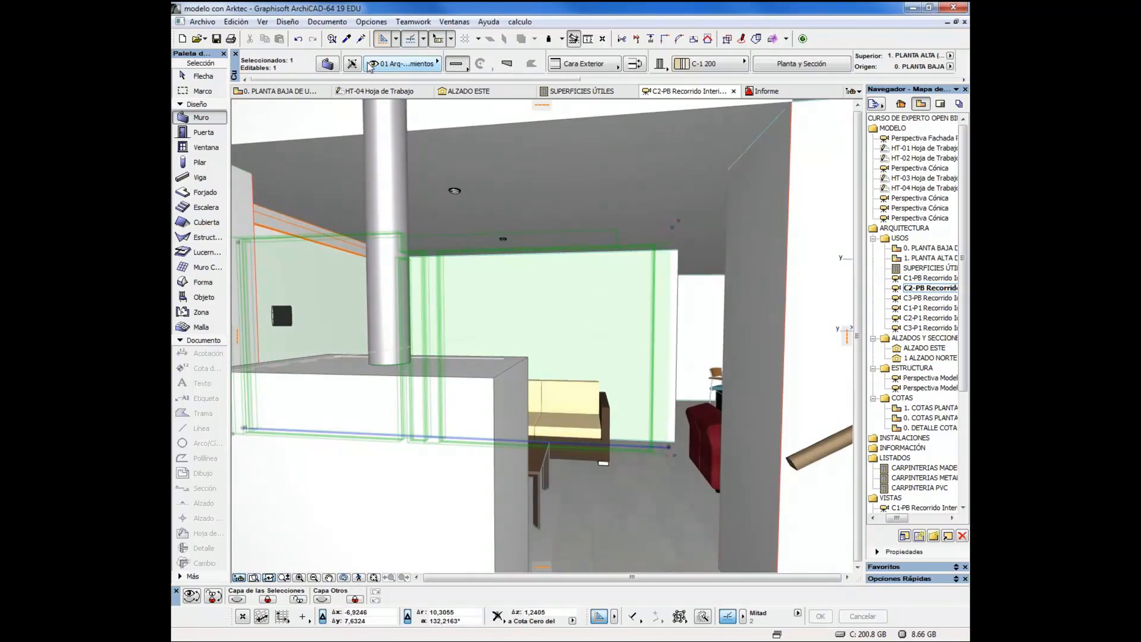
pyautogui.click(327, 64)
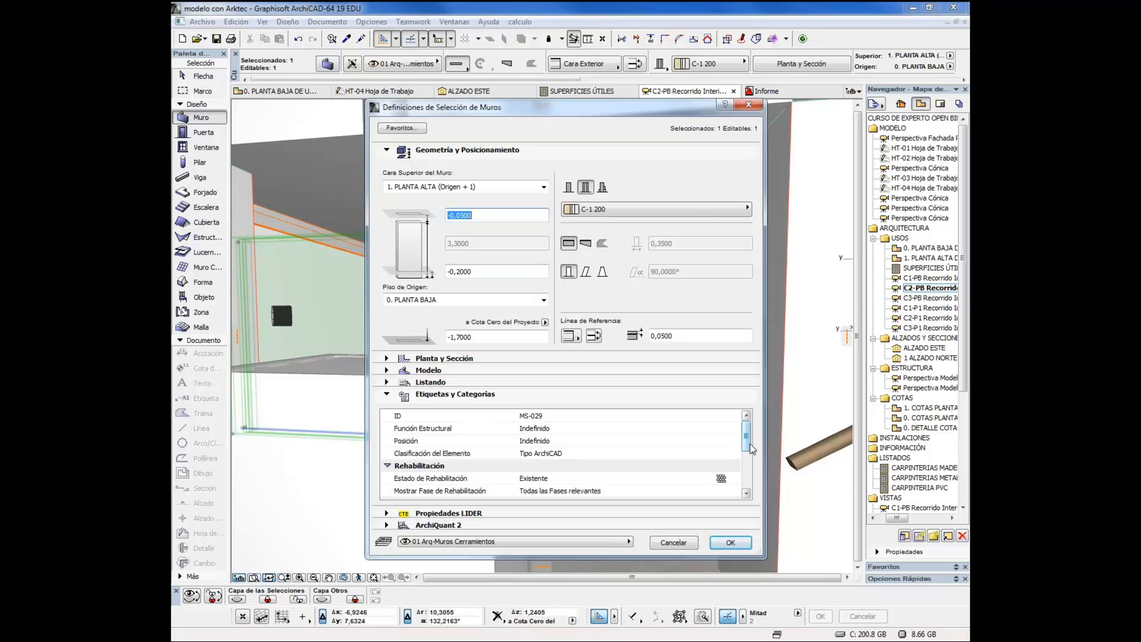
pyautogui.scroll(-5, 743, 450)
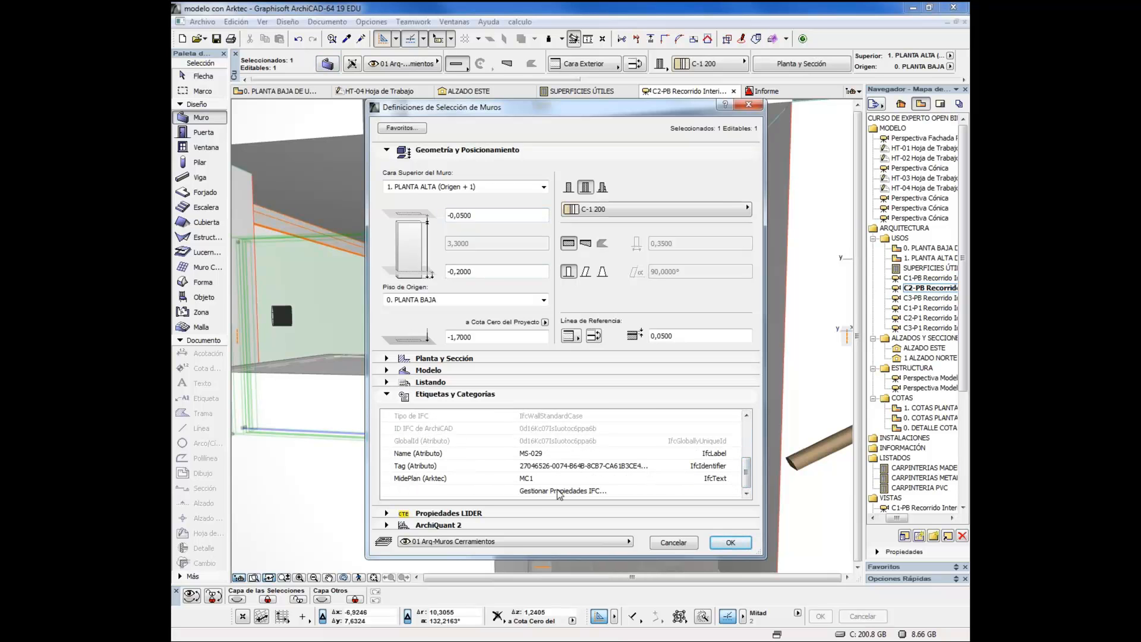
pyautogui.click(673, 542)
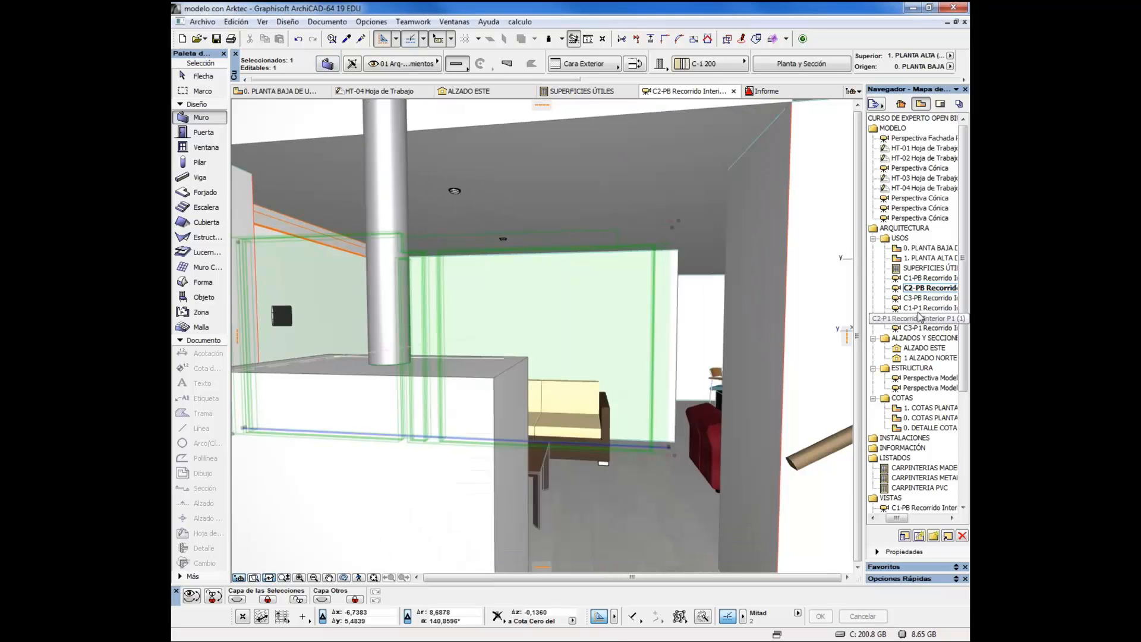
# Look through the C3-PB, C1-P1, C2-P1 and C3-P1 interior views and the east and north elevations
pyautogui.click(930, 298)
pyautogui.click(931, 308)
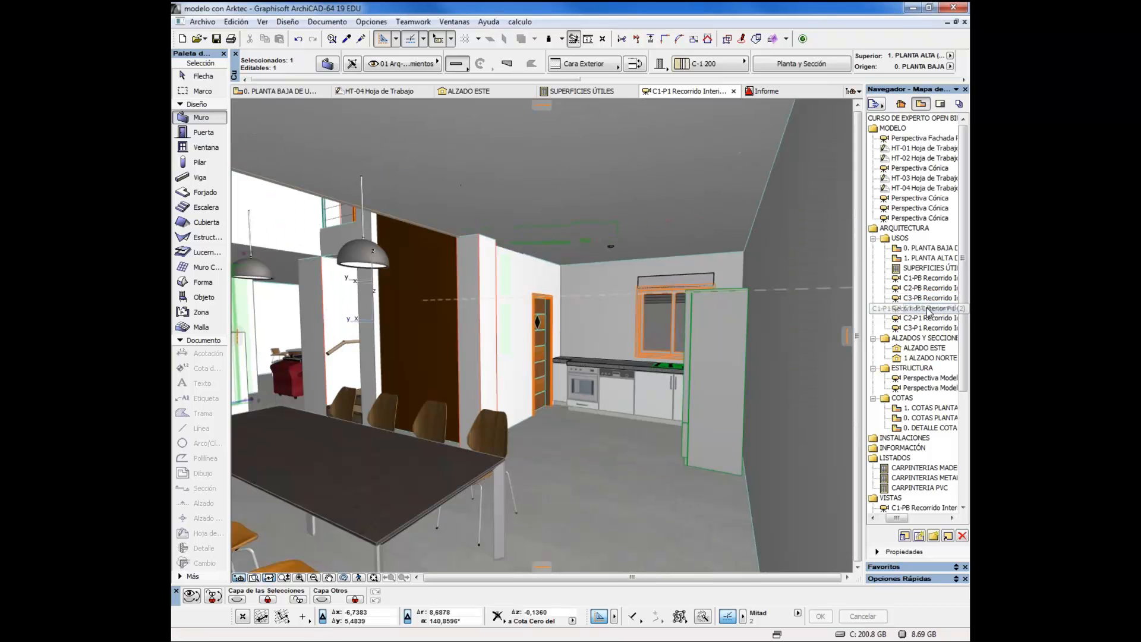
pyautogui.click(931, 318)
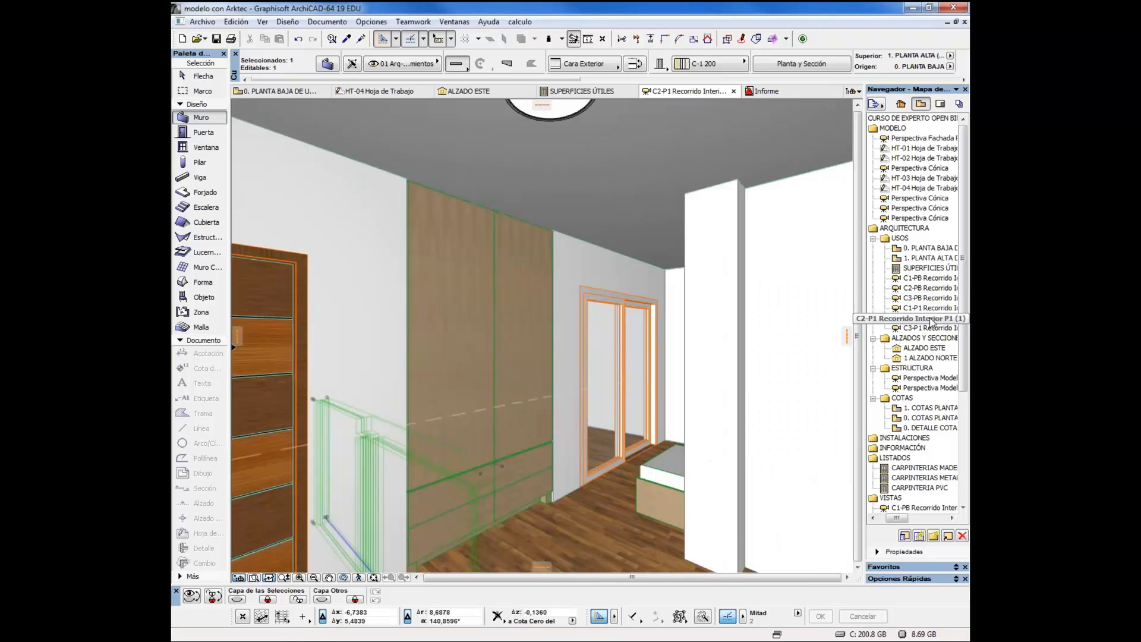
pyautogui.click(924, 328)
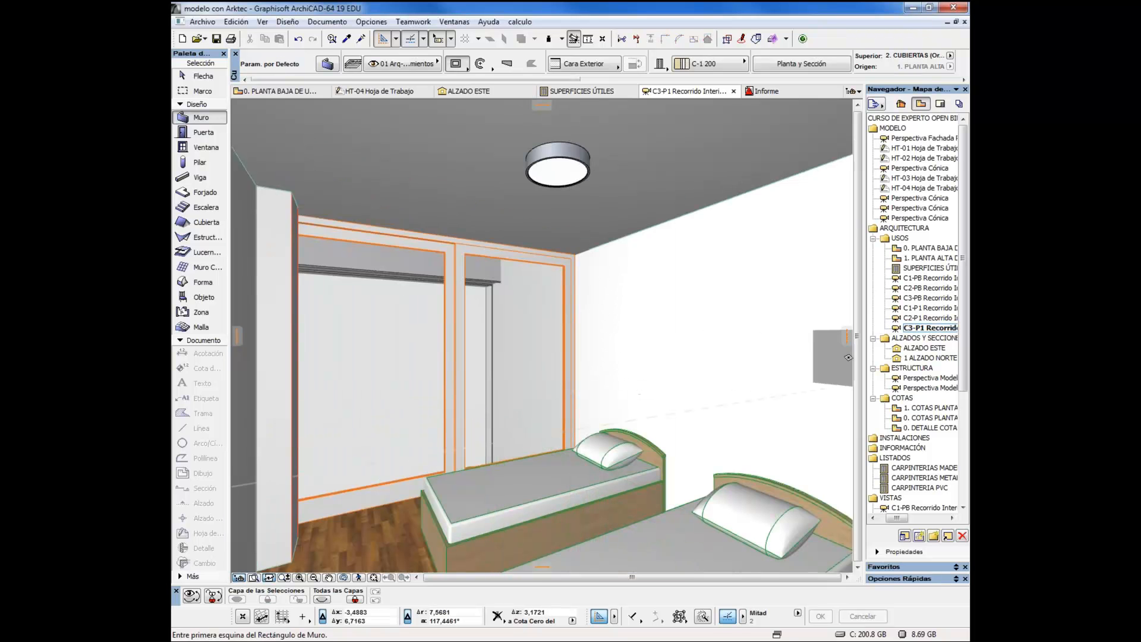
pyautogui.click(921, 349)
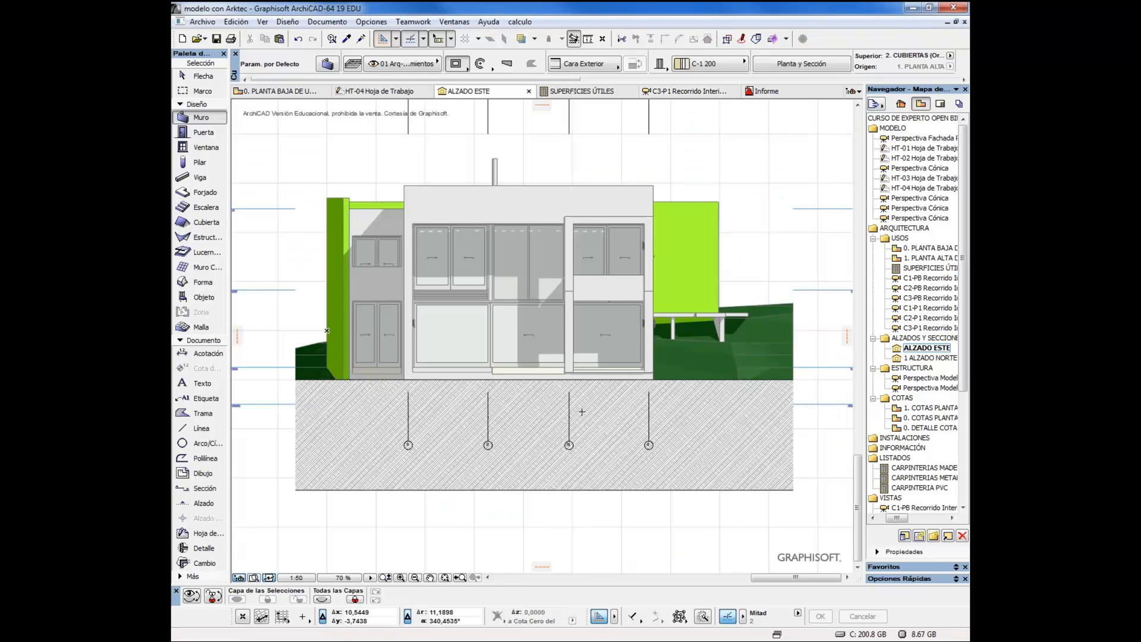
pyautogui.click(930, 358)
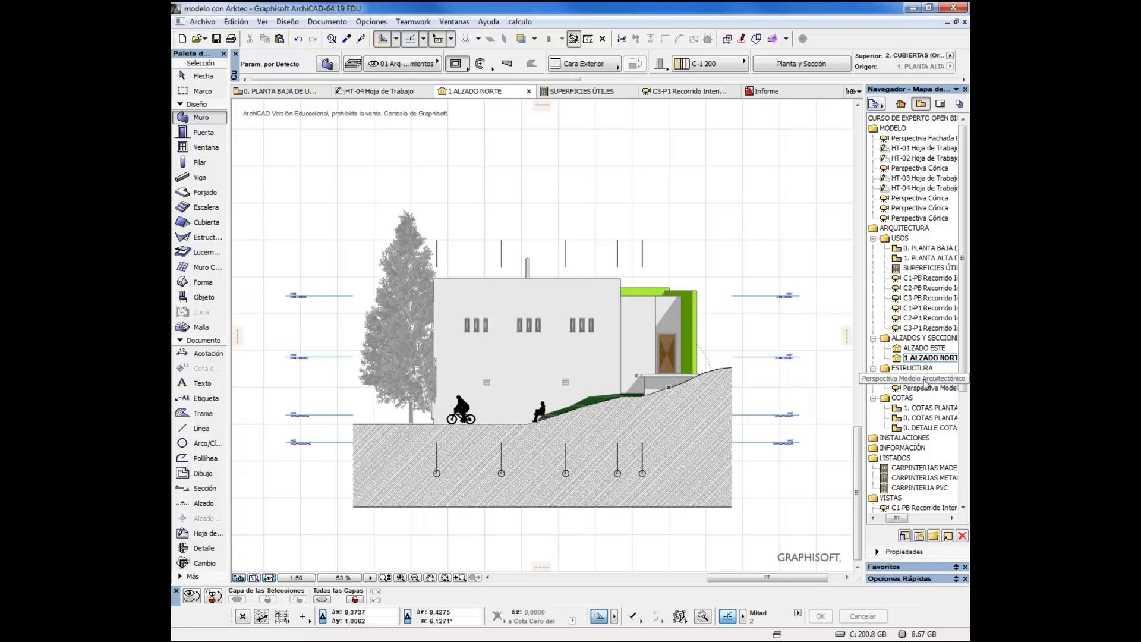
# Open the Perspectiva Modelo Arquitectónico view and examine the ESTAR zone's IFC properties down to MidePlan (Arktec), leaving them unchanged
pyautogui.click(925, 382)
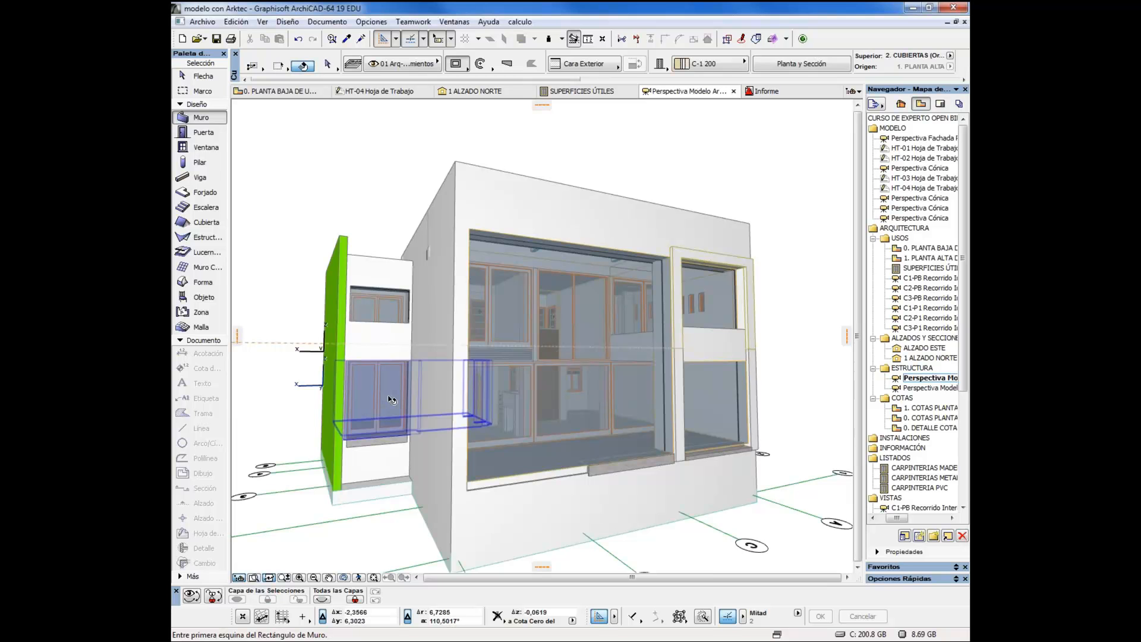
pyautogui.click(390, 400)
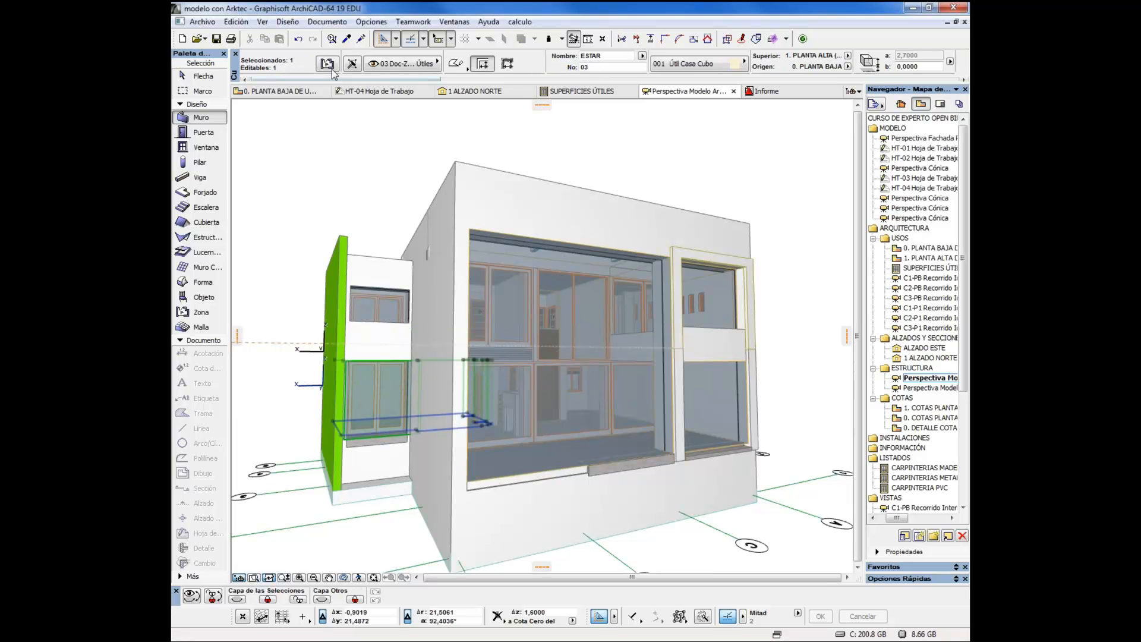
pyautogui.click(329, 66)
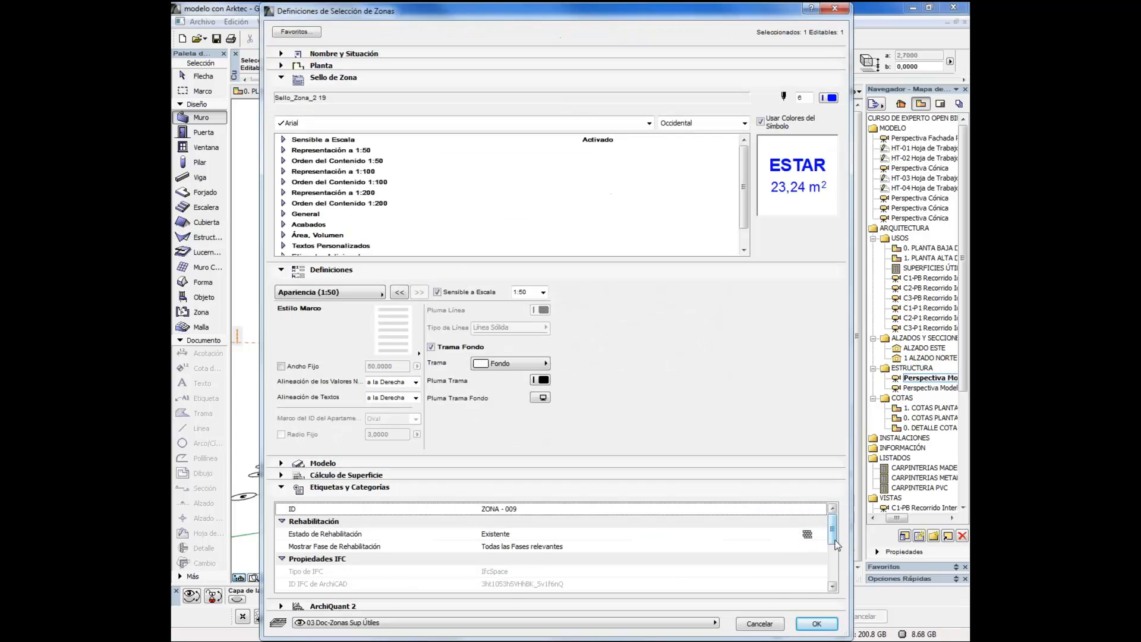
pyautogui.moveTo(832, 535); pyautogui.dragTo(831, 563)
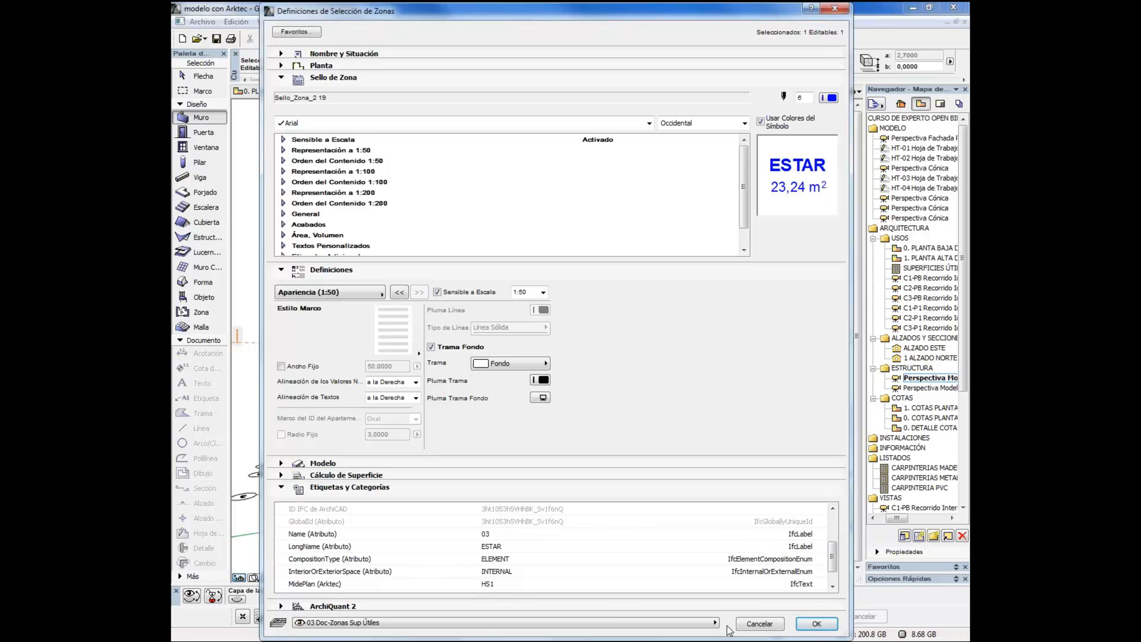
pyautogui.click(755, 624)
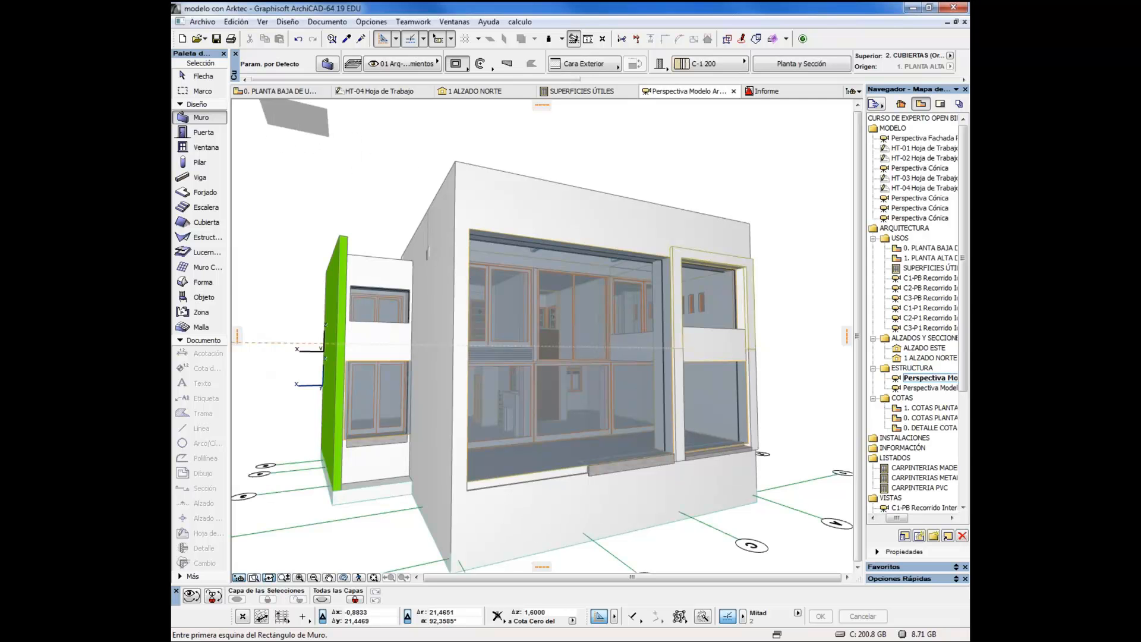
# Prepare saving the 3D model as an IFC 2x3 file named prueba, using the translator Intercambio de datos con Mideplan
pyautogui.click(209, 23)
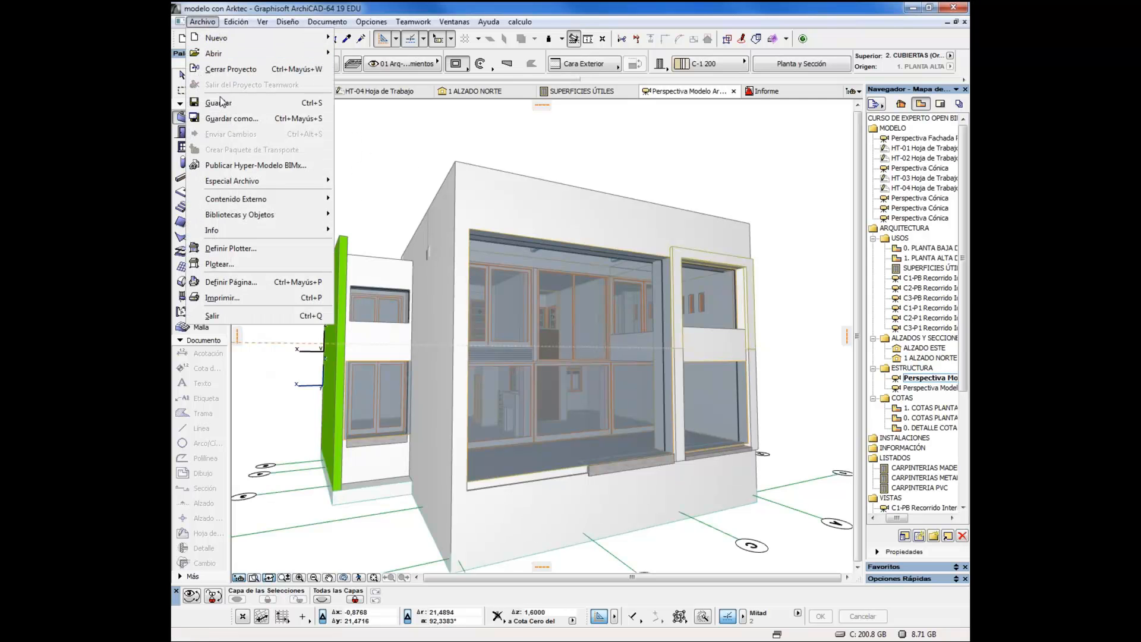
pyautogui.click(227, 119)
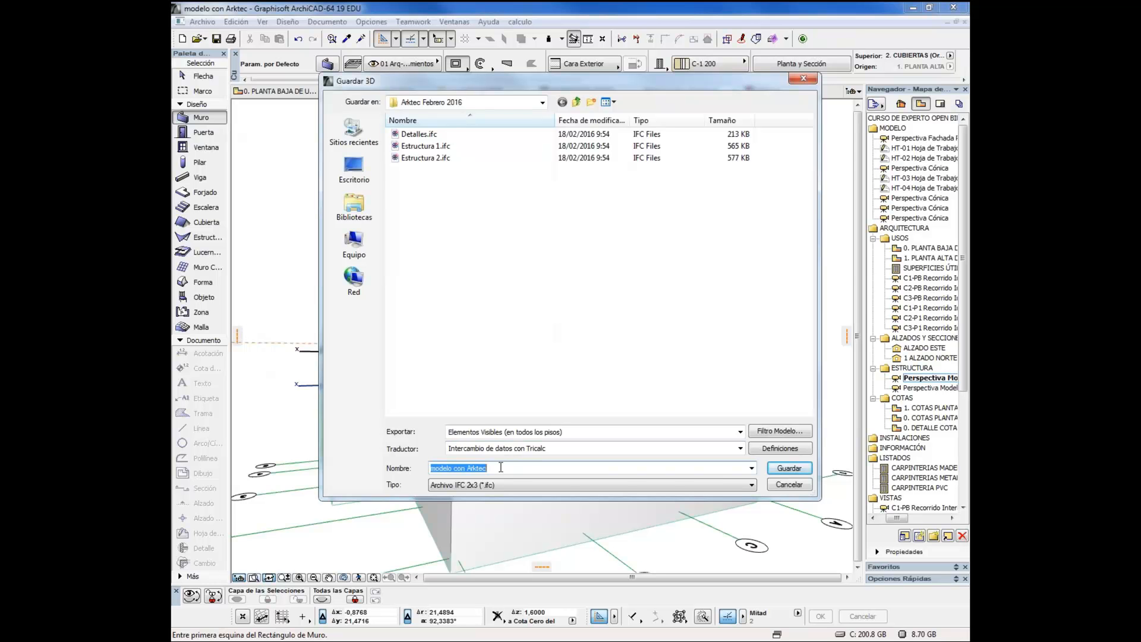
pyautogui.write('prueba')
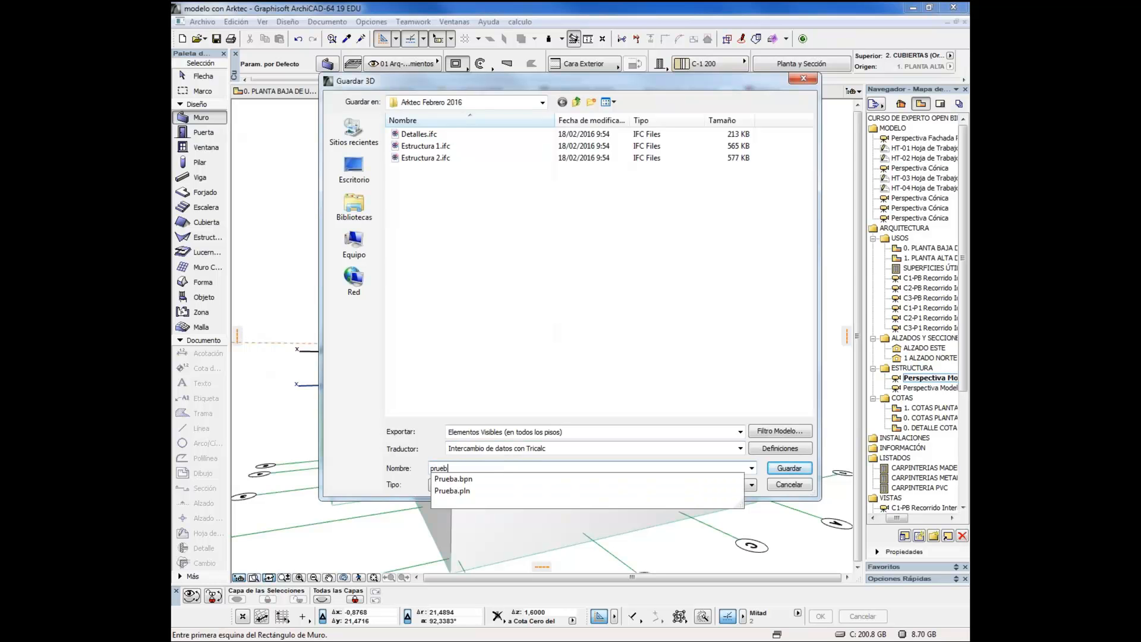
pyautogui.click(531, 450)
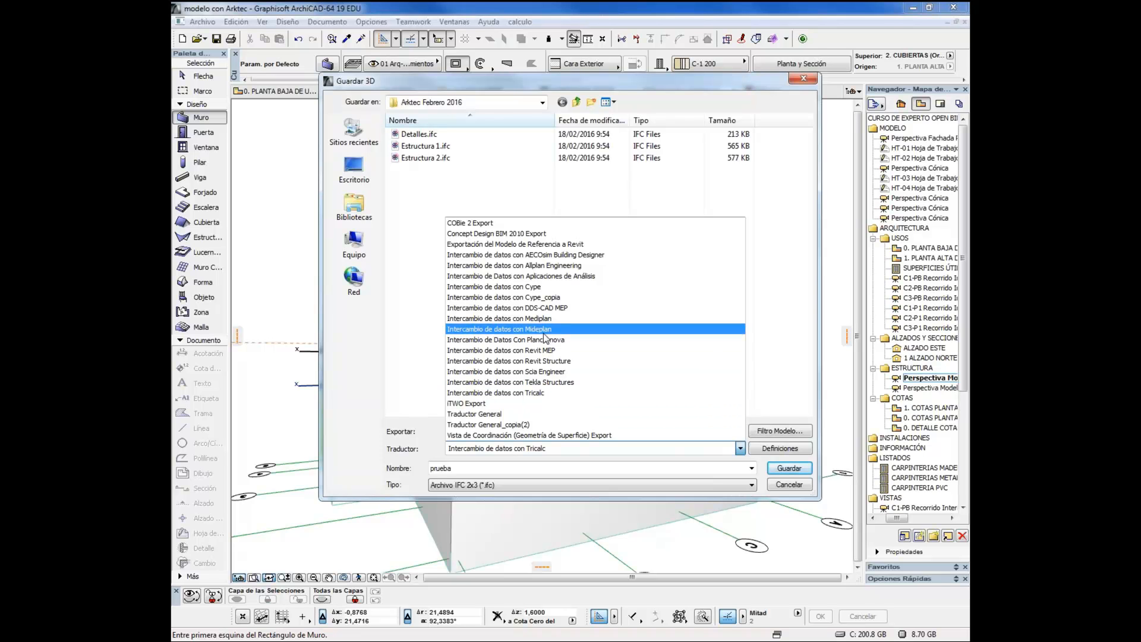
pyautogui.click(497, 330)
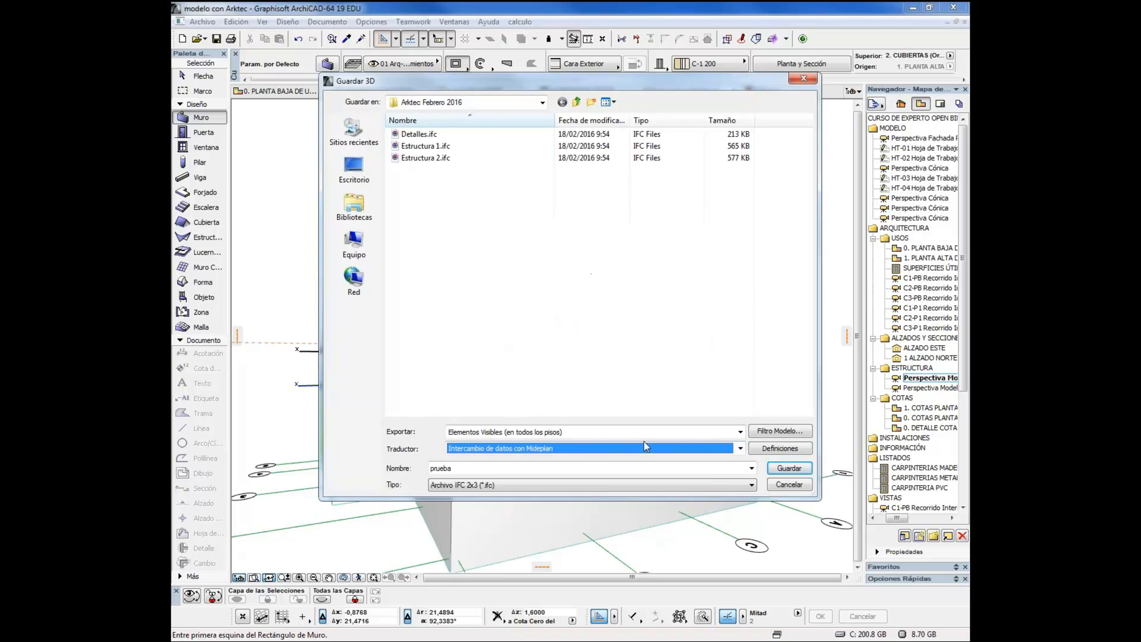
# Set the structural function filter of the Mideplan translator to Todos los Elementos
pyautogui.click(770, 452)
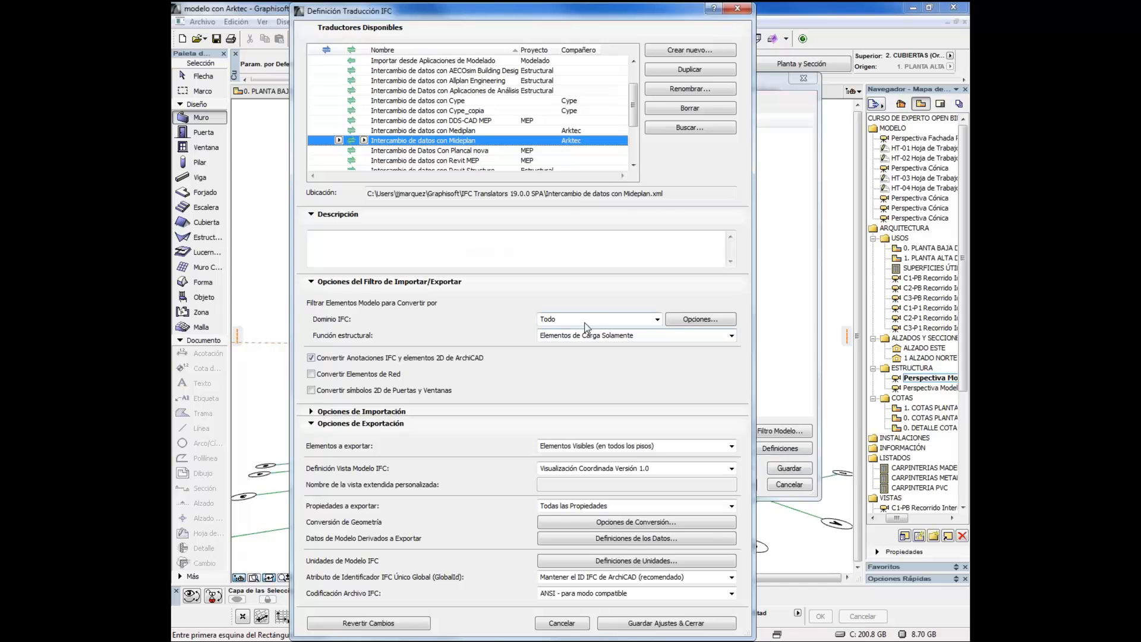
pyautogui.click(604, 335)
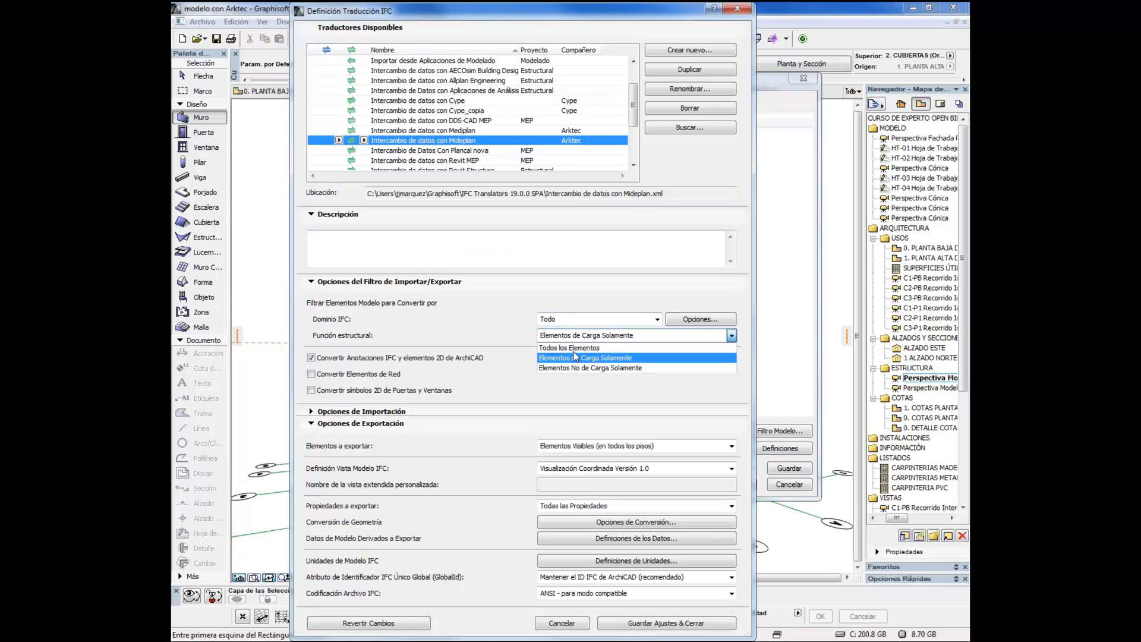
pyautogui.click(585, 347)
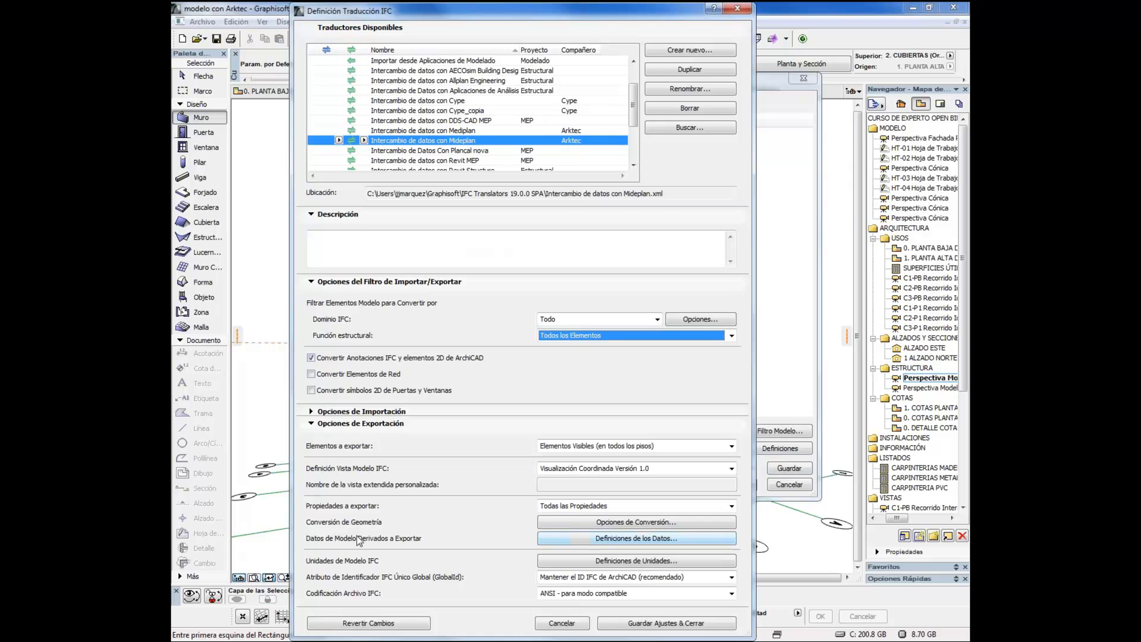
# Check the translator's derived model data options without changing them, and save the translator settings and the IFC file
pyautogui.click(580, 539)
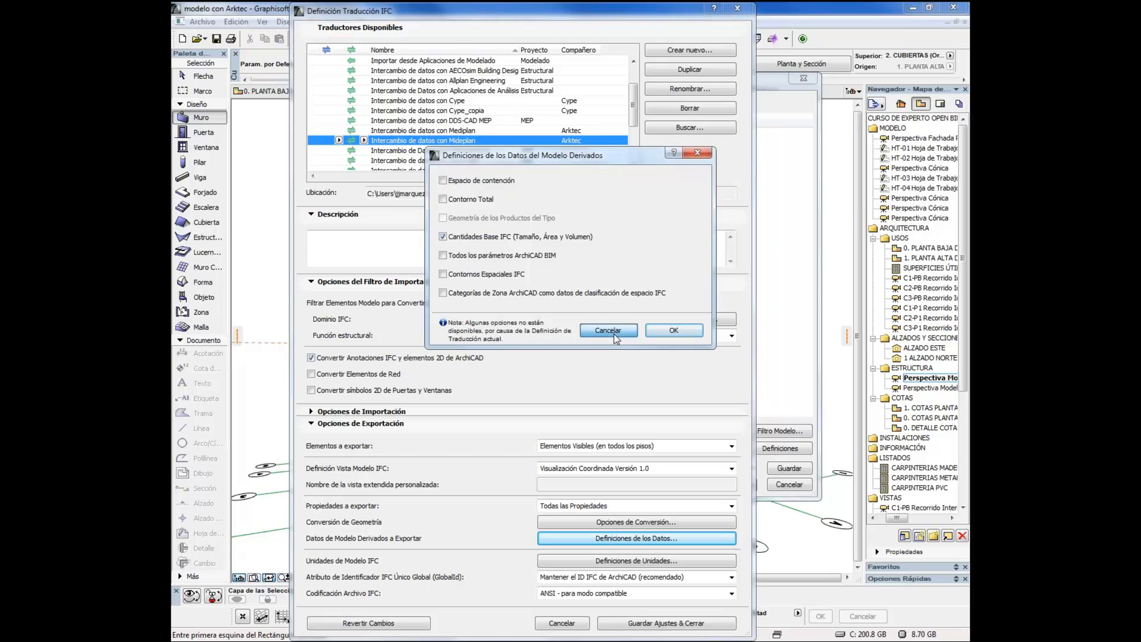
pyautogui.click(609, 328)
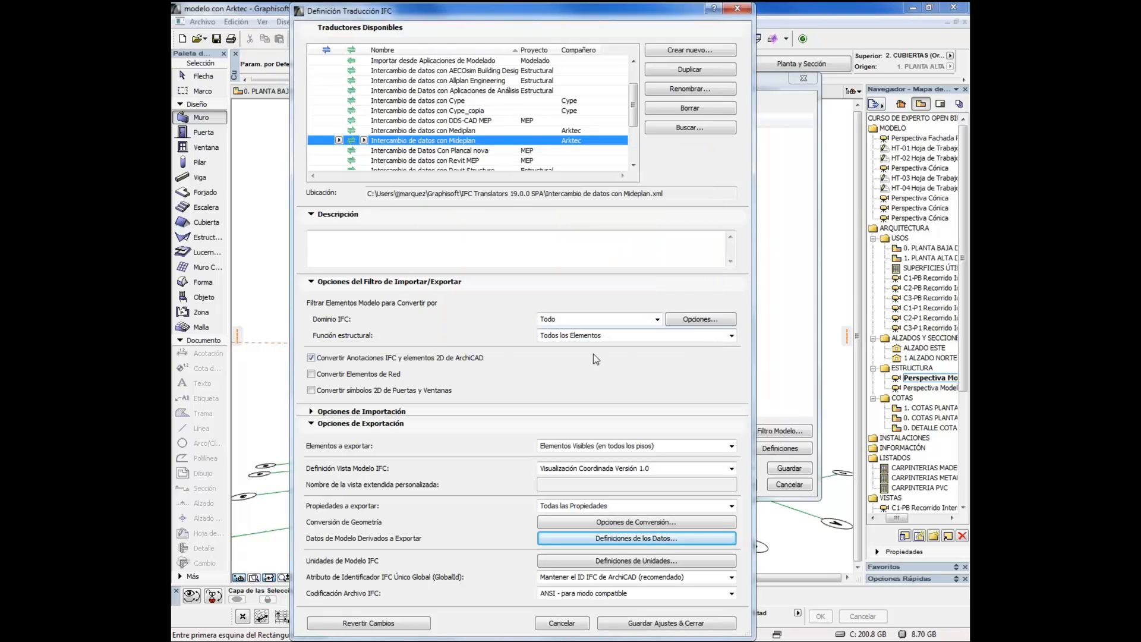
pyautogui.click(657, 625)
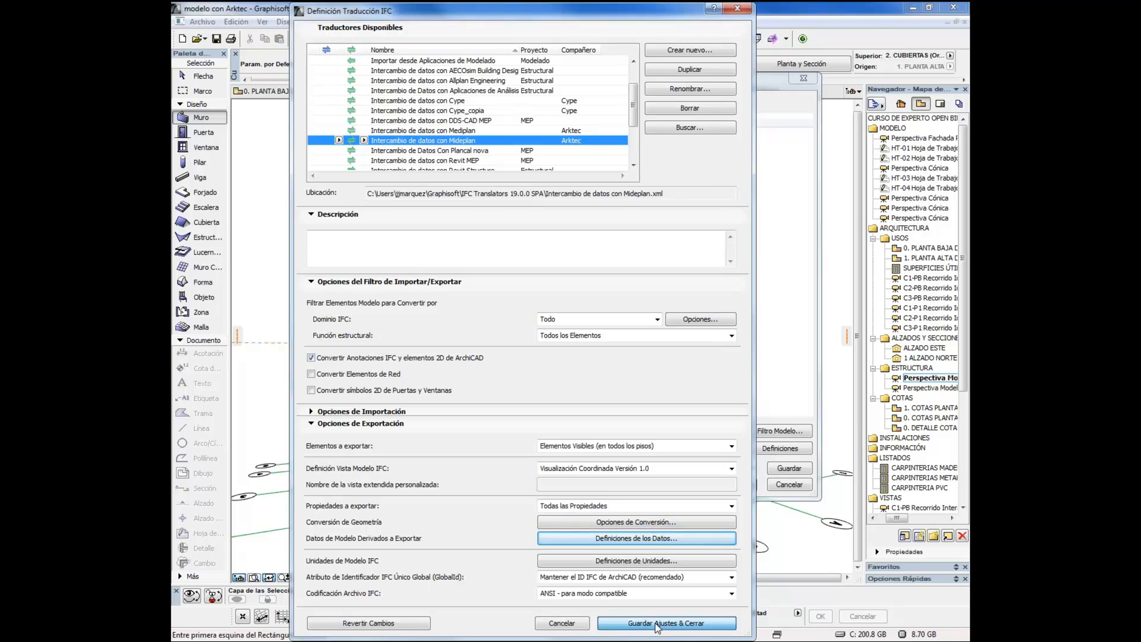
pyautogui.click(793, 472)
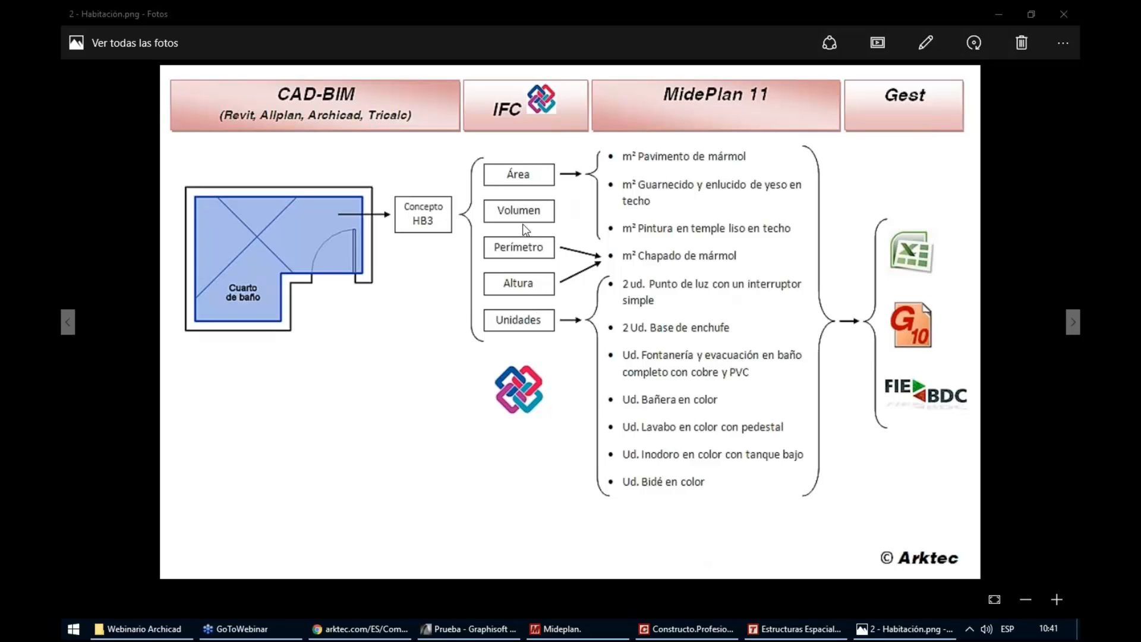
# Look at the room diagram's IFC quantities and go back to the wall diagram 1 - Muro.png
pyautogui.click(530, 282)
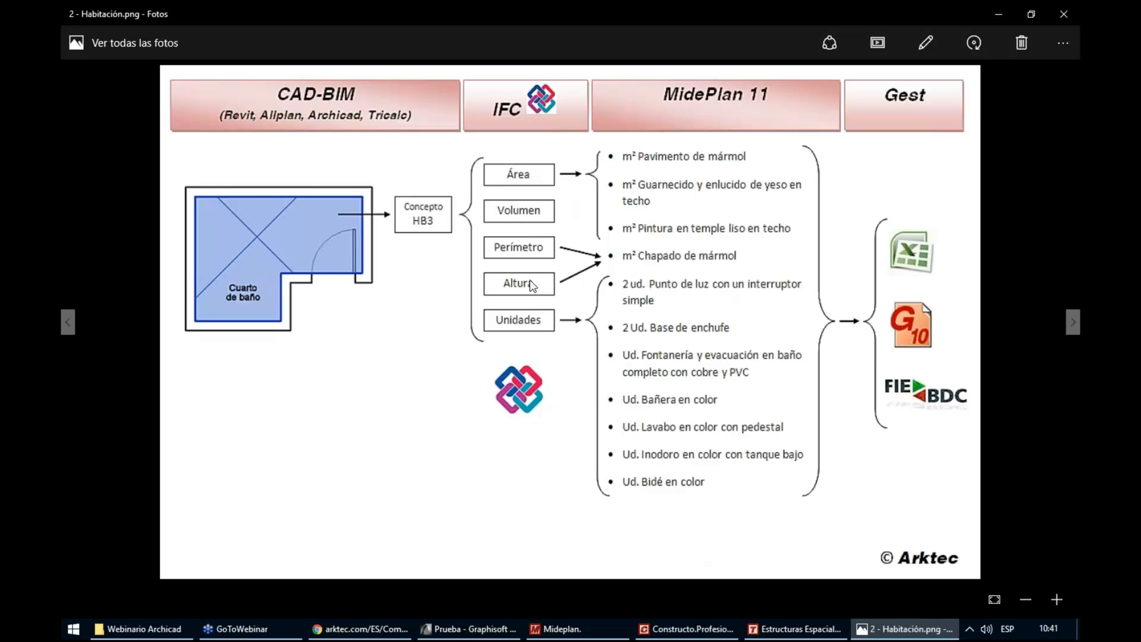
pyautogui.press('Left')
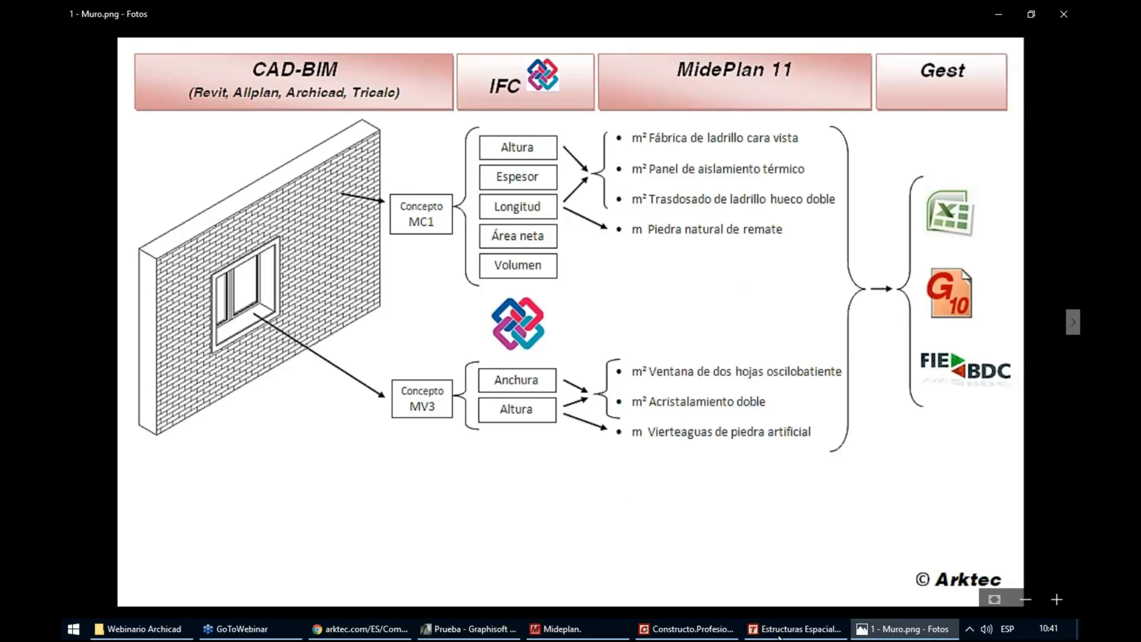
# Switch to Mideplan and open the IFC file Prueba.ifc for measurement, reading the geometry of its elements
pyautogui.click(568, 632)
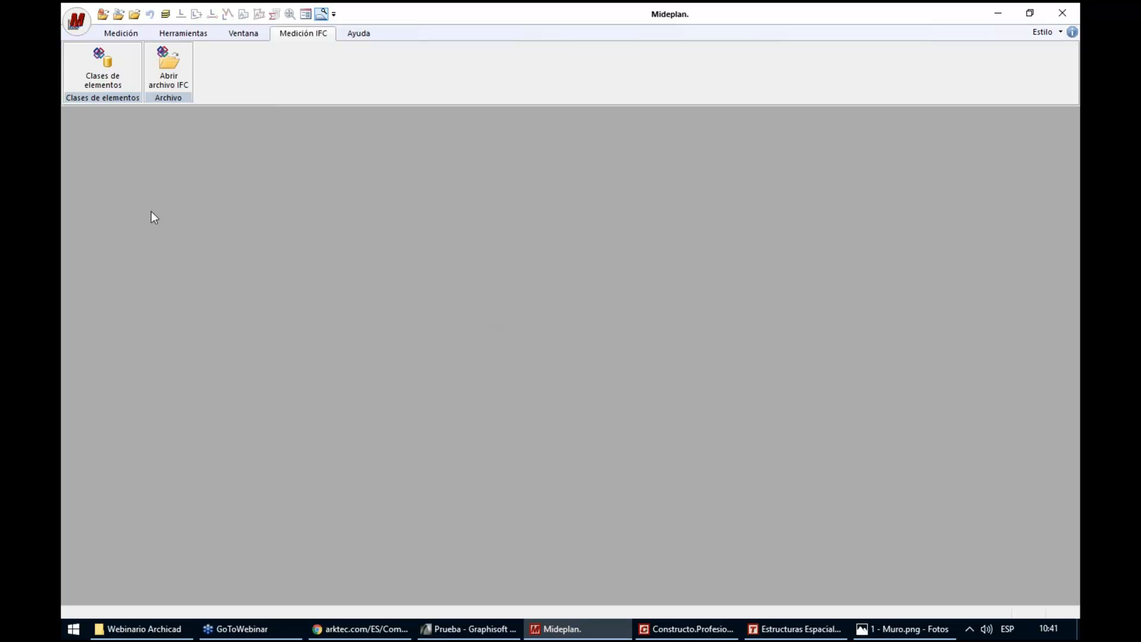
pyautogui.click(176, 80)
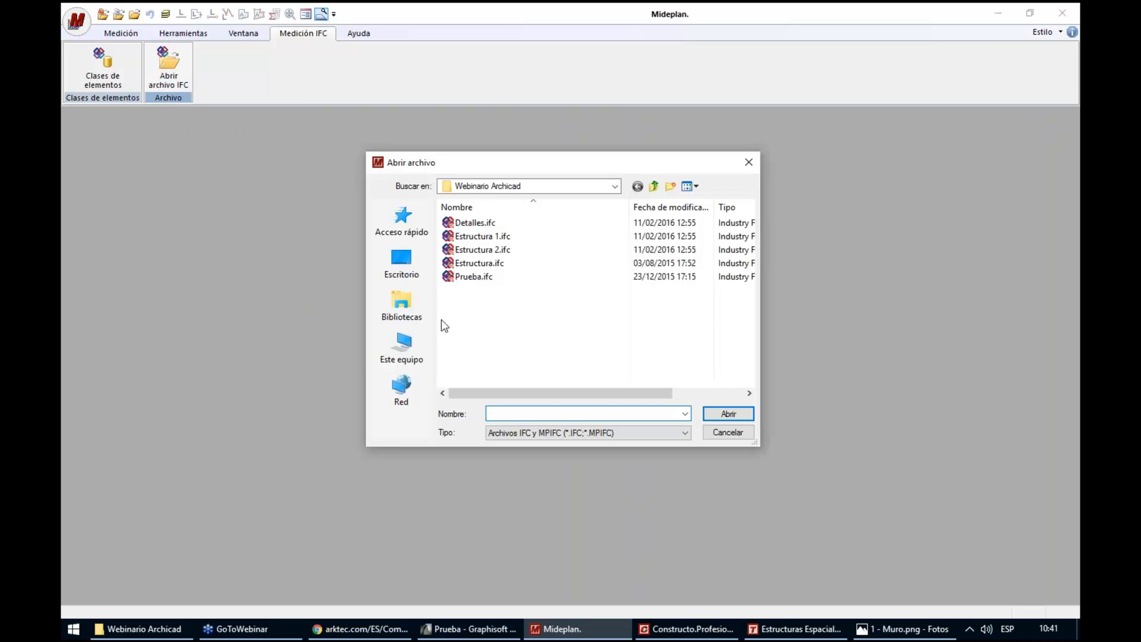
pyautogui.doubleClick(474, 277)
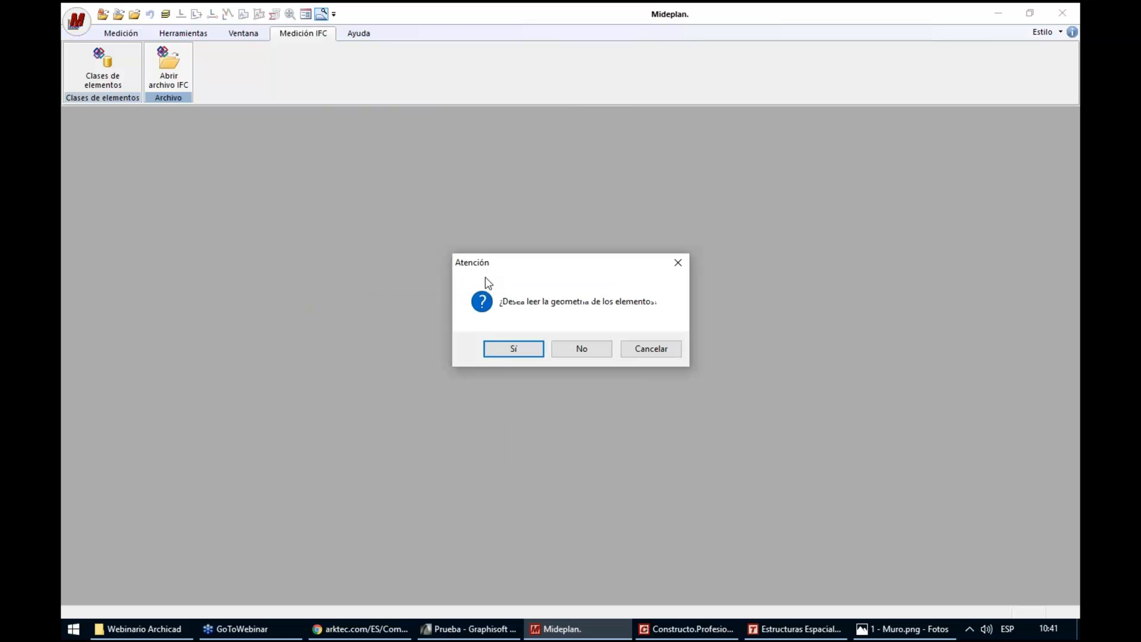
pyautogui.click(503, 350)
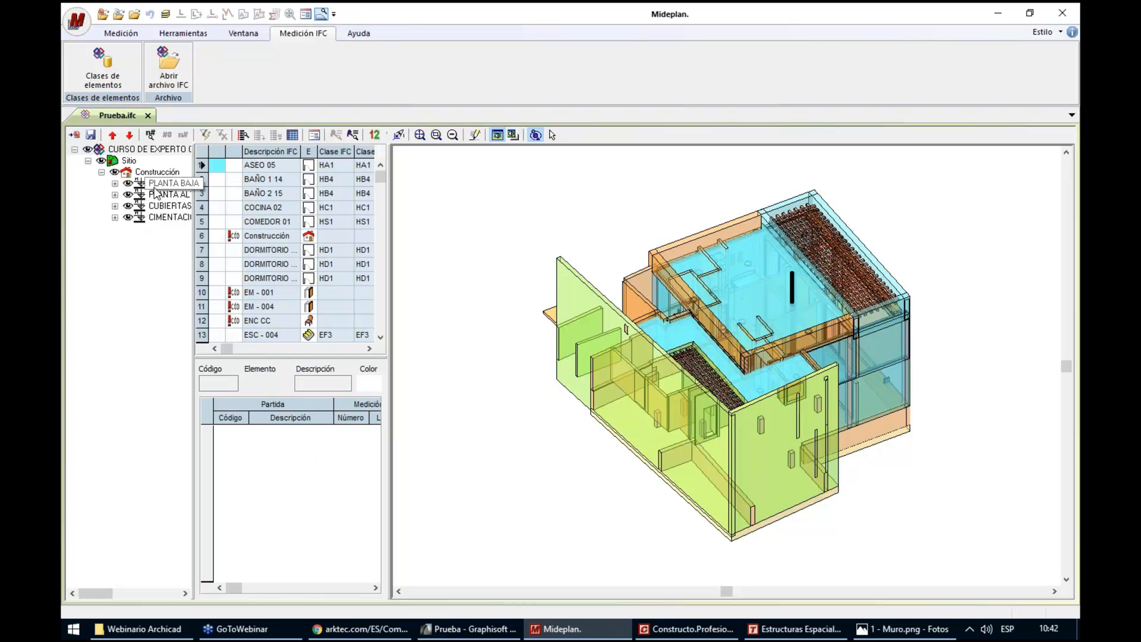
# Hide the CUBIERTAS, CIMENTACIÓN and PLANTA BAJA storeys so that only PLANTA ALTA is shown in the 3D model
pyautogui.click(127, 207)
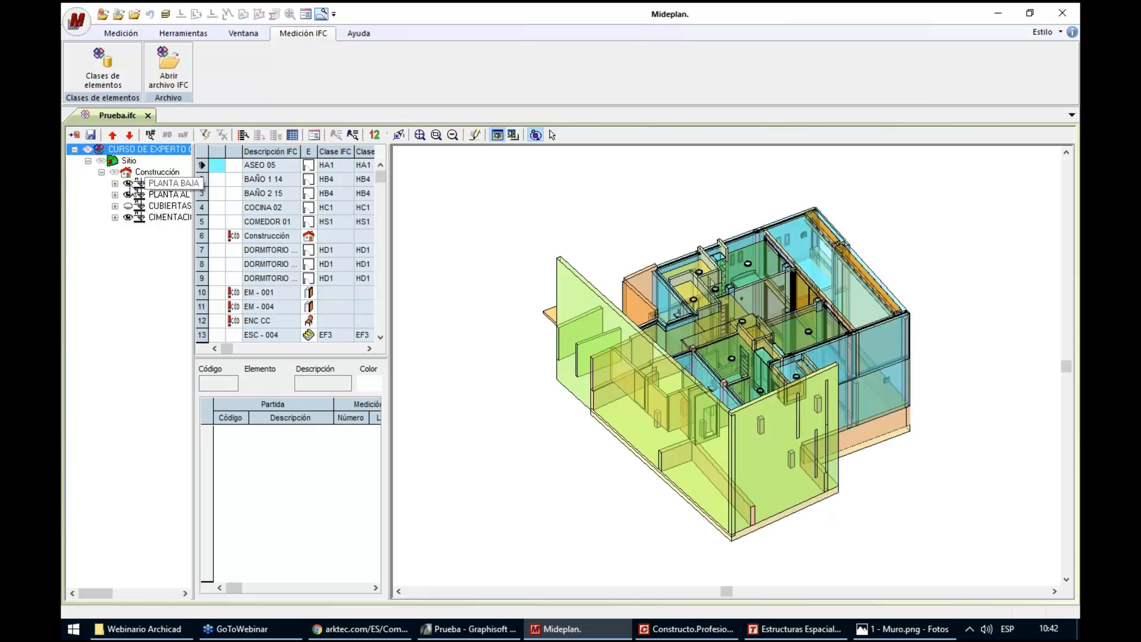
pyautogui.click(129, 218)
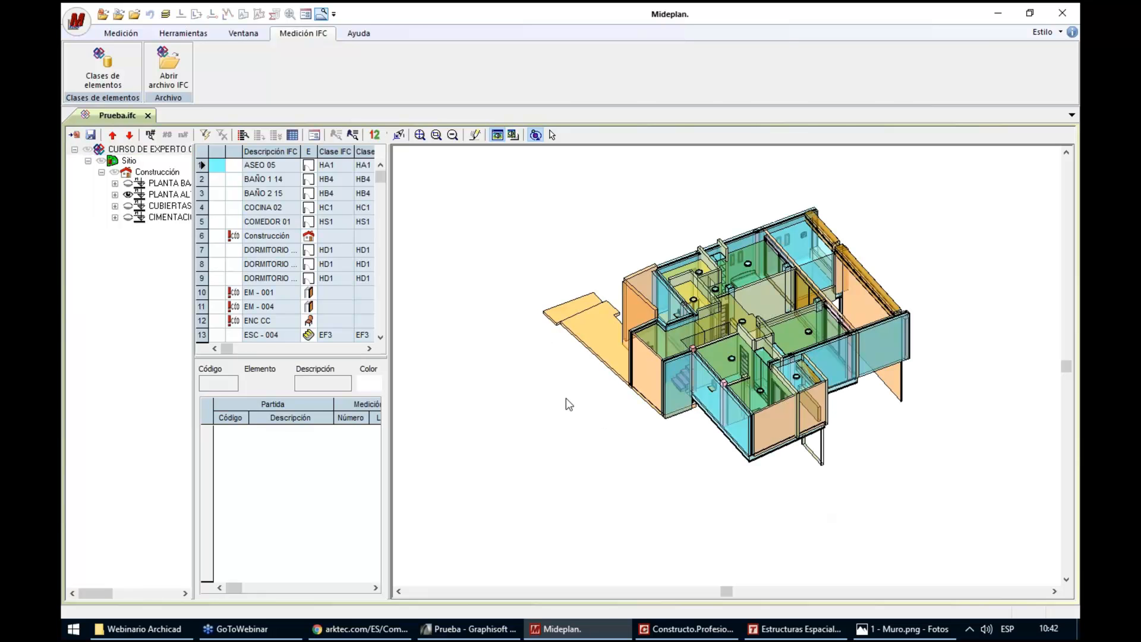
pyautogui.moveTo(576, 402)
pyautogui.mouseDown()
pyautogui.moveTo(591, 436)
pyautogui.moveTo(597, 389)
pyautogui.mouseUp()
pyautogui.scroll(2, 835, 167)
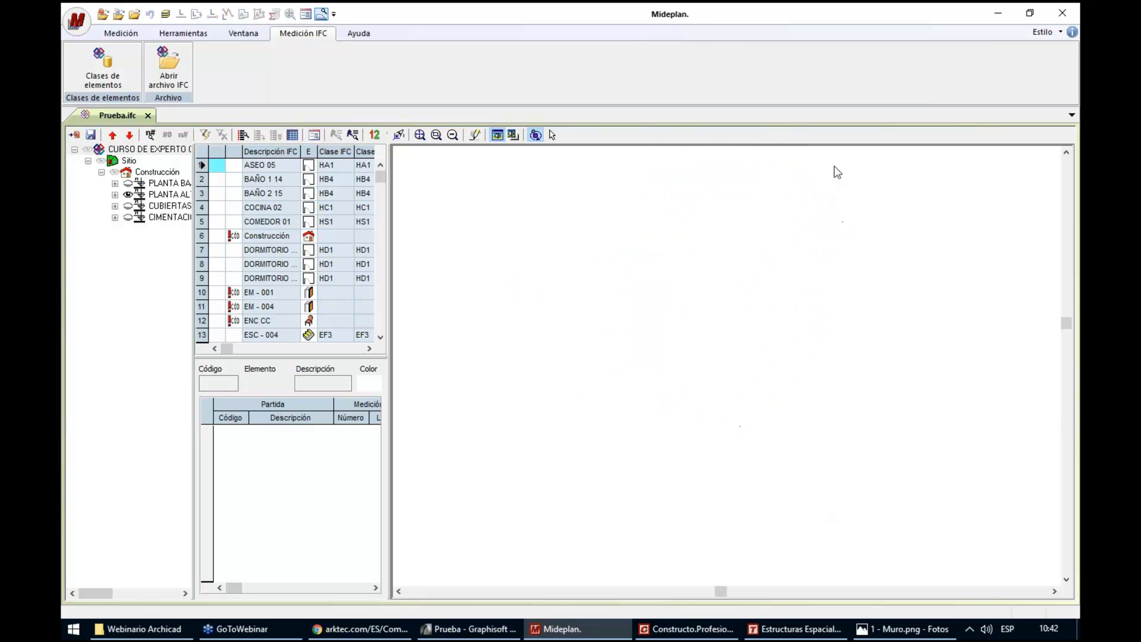
pyautogui.scroll(-2, 831, 189)
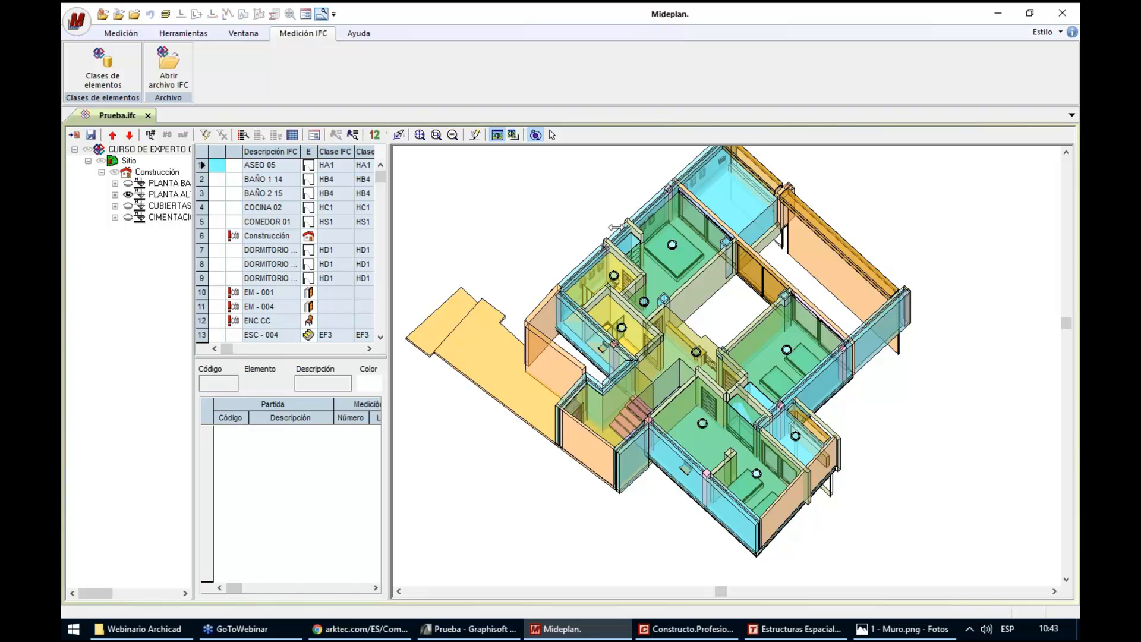
# Widen the element table and look through the IFC classes and quantities of the rooms, furnishings and pillars
pyautogui.moveTo(615, 228); pyautogui.dragTo(621, 230)
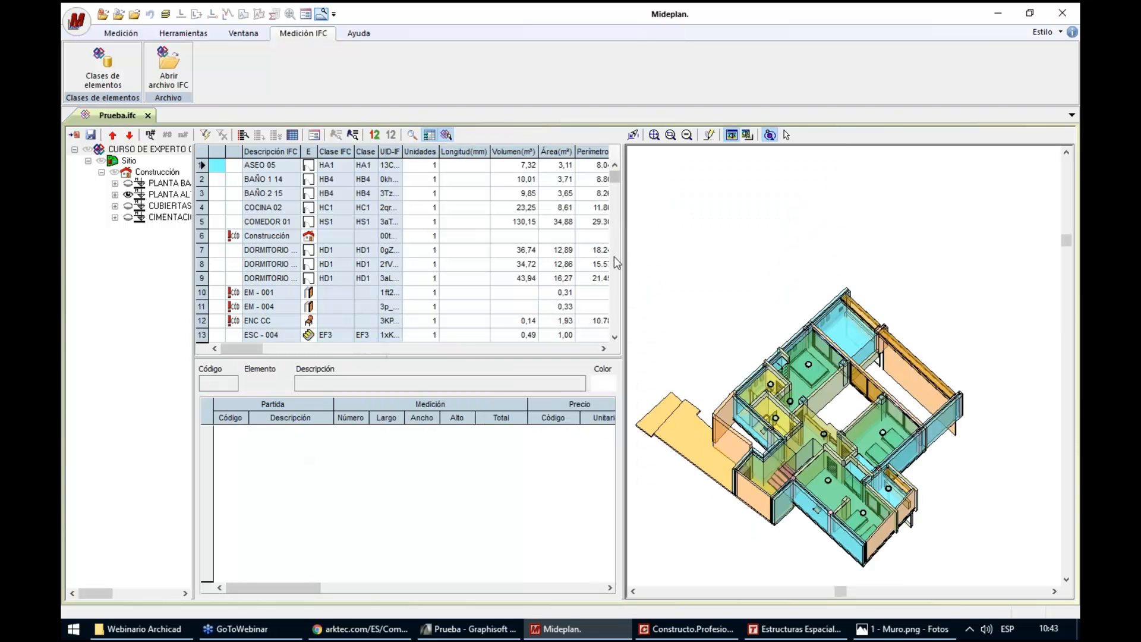
pyautogui.click(614, 256)
pyautogui.click(615, 255)
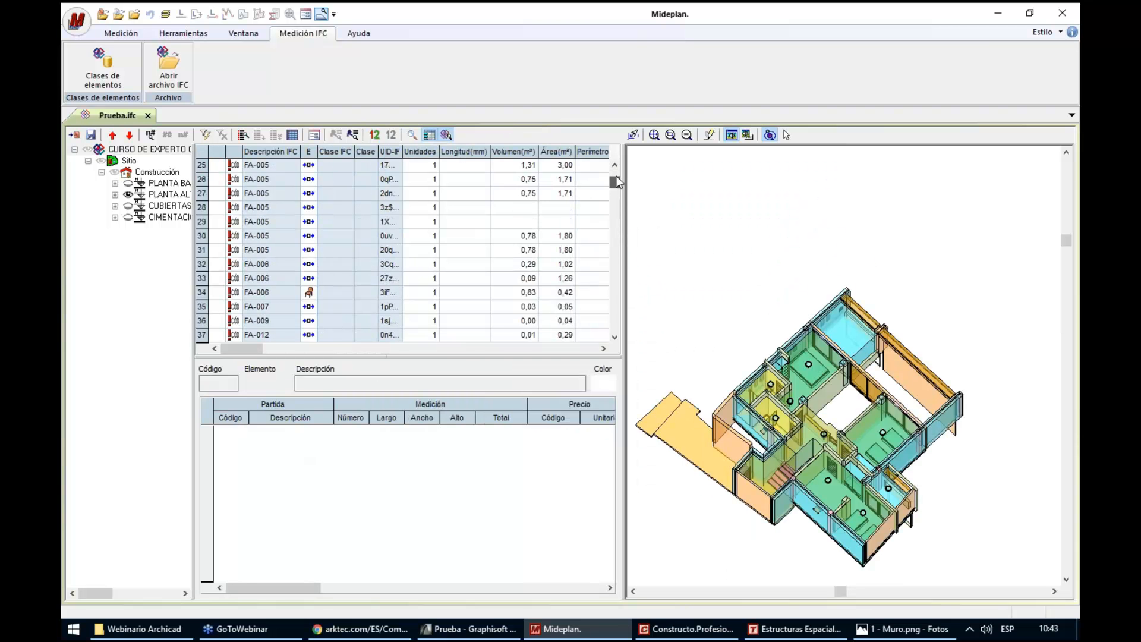
pyautogui.moveTo(616, 176); pyautogui.dragTo(617, 170)
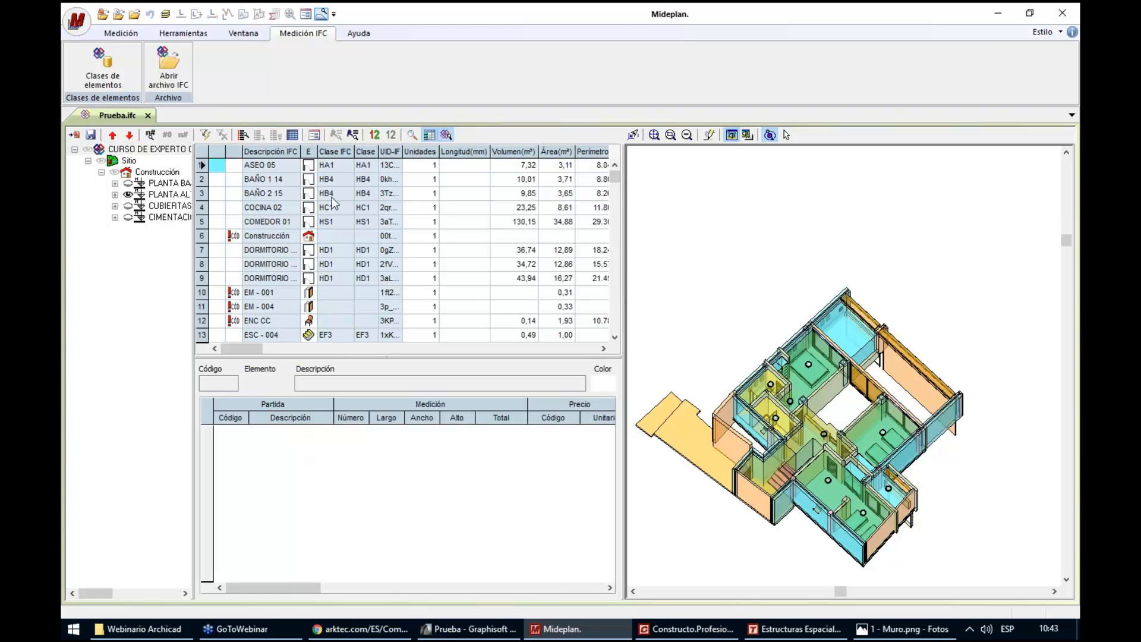
pyautogui.click(332, 198)
pyautogui.moveTo(615, 174); pyautogui.dragTo(614, 280)
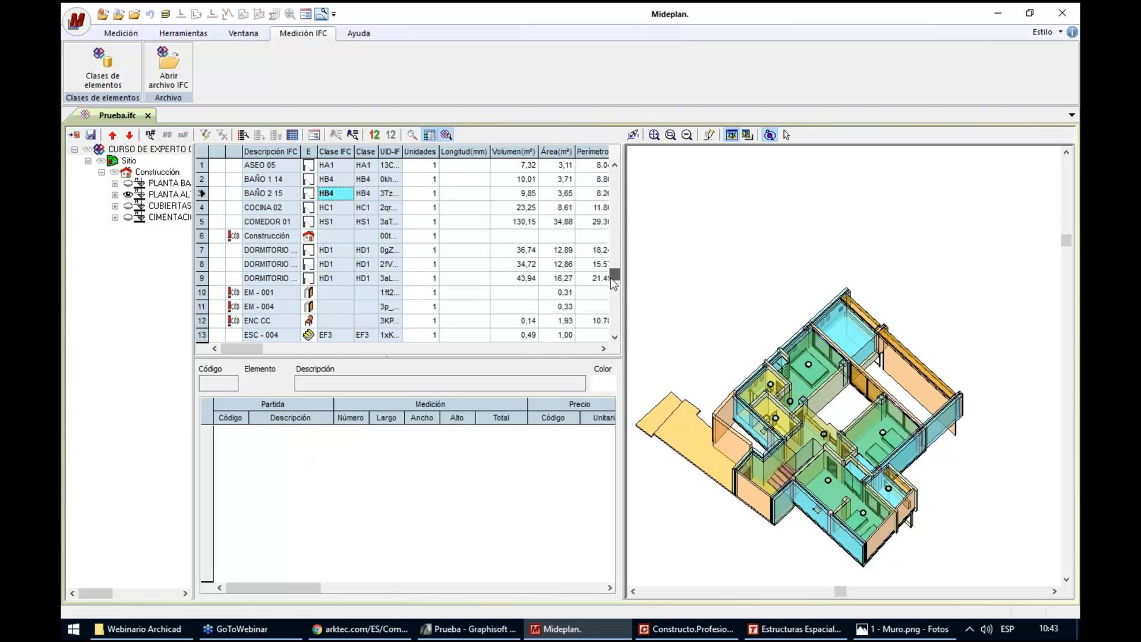
pyautogui.click(339, 265)
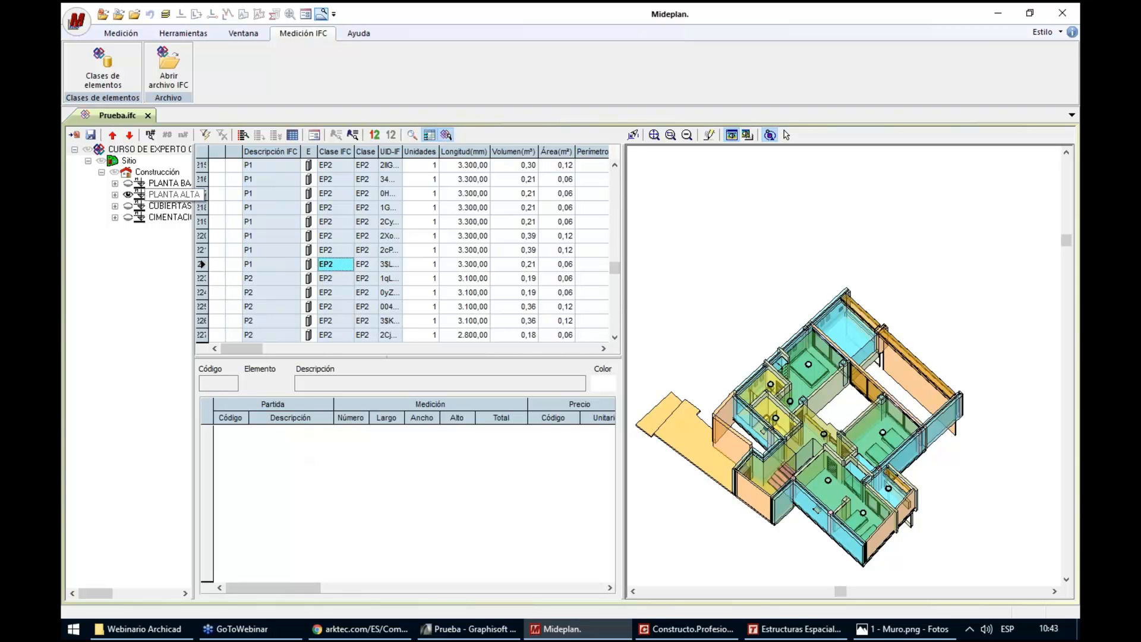
# Limit the element table to PLANTA ALTA, turn on highlighting of selected elements in 3D, and select the Muro-056 wall in row 74
pyautogui.click(169, 195)
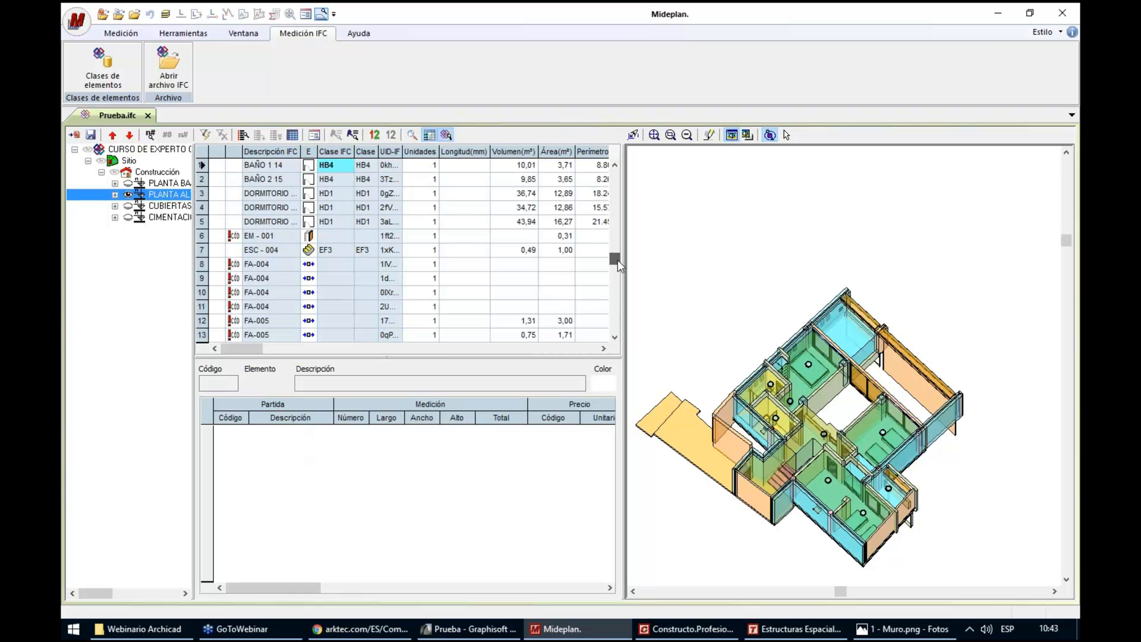
pyautogui.click(618, 259)
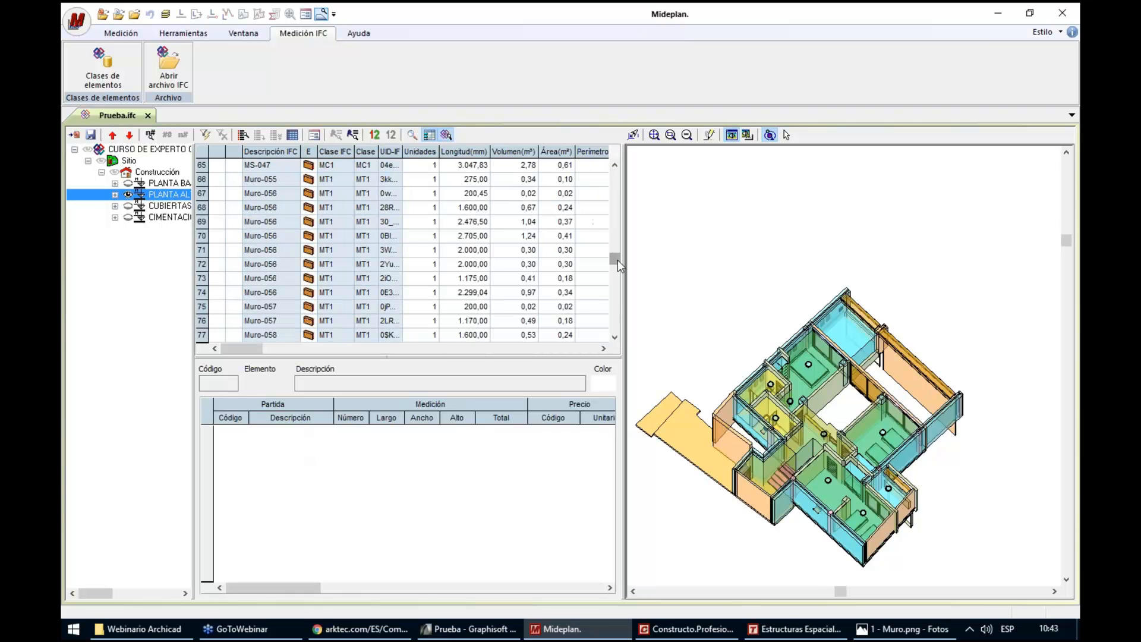
pyautogui.click(203, 251)
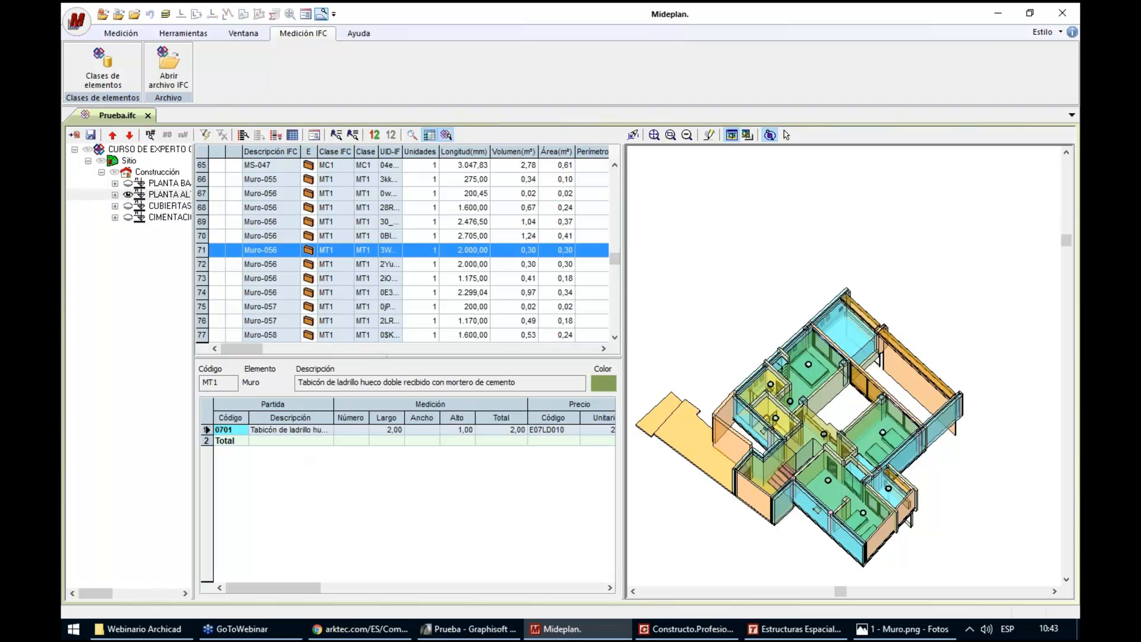
pyautogui.click(412, 135)
pyautogui.click(203, 294)
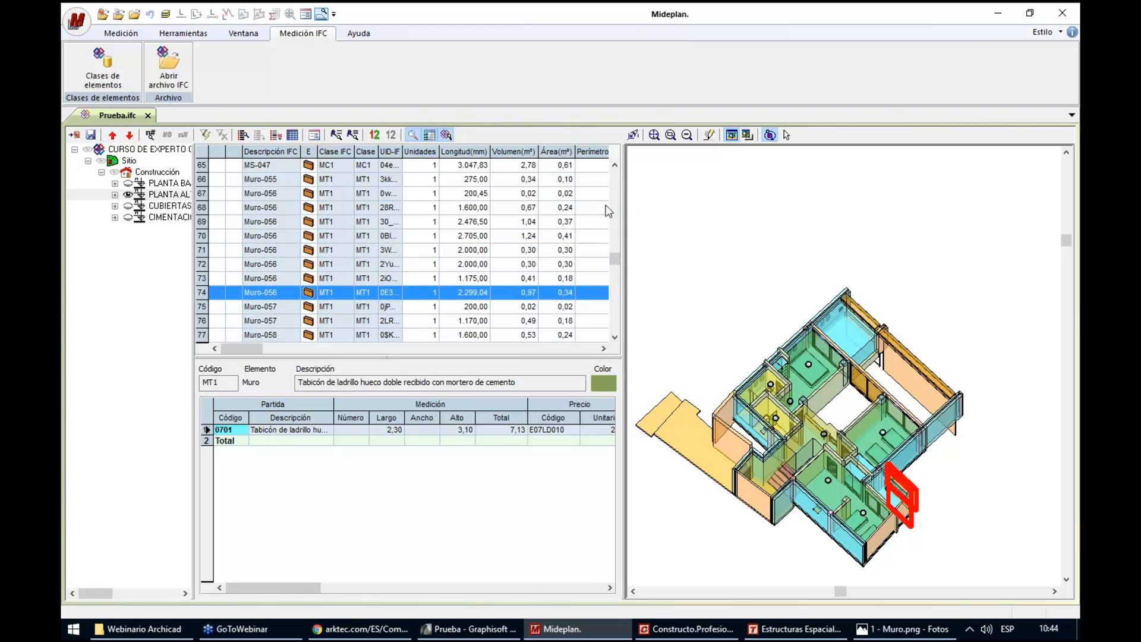
# Find the first MD-02 door in the PLANTA ALTA element table and select it to view its location and measurement
pyautogui.click(616, 192)
pyautogui.click(617, 192)
pyautogui.click(617, 183)
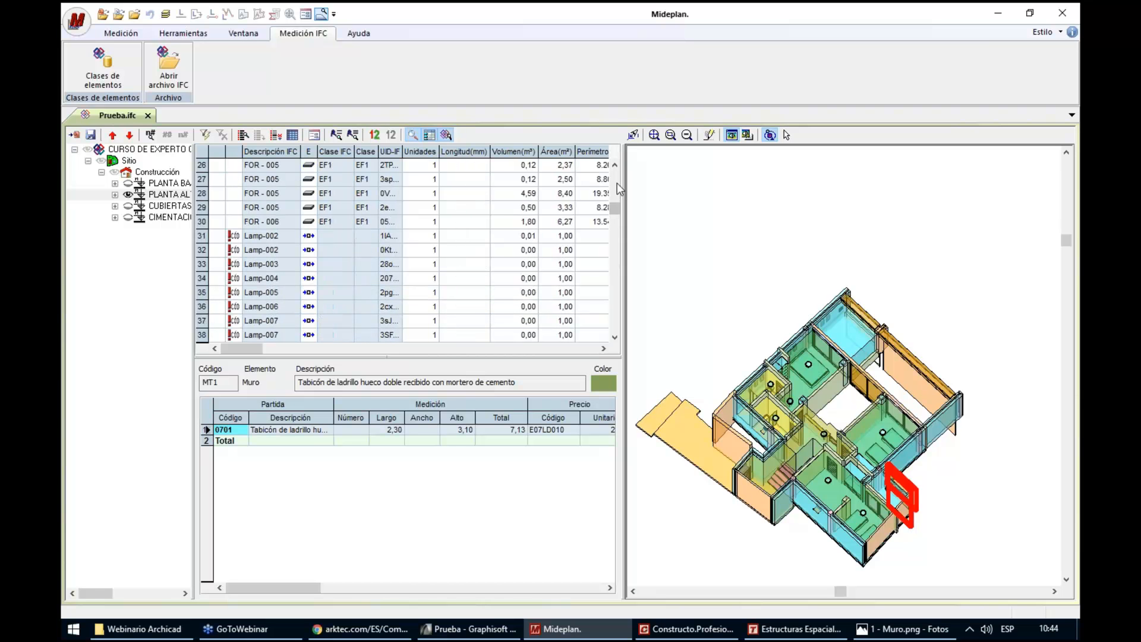
pyautogui.click(615, 233)
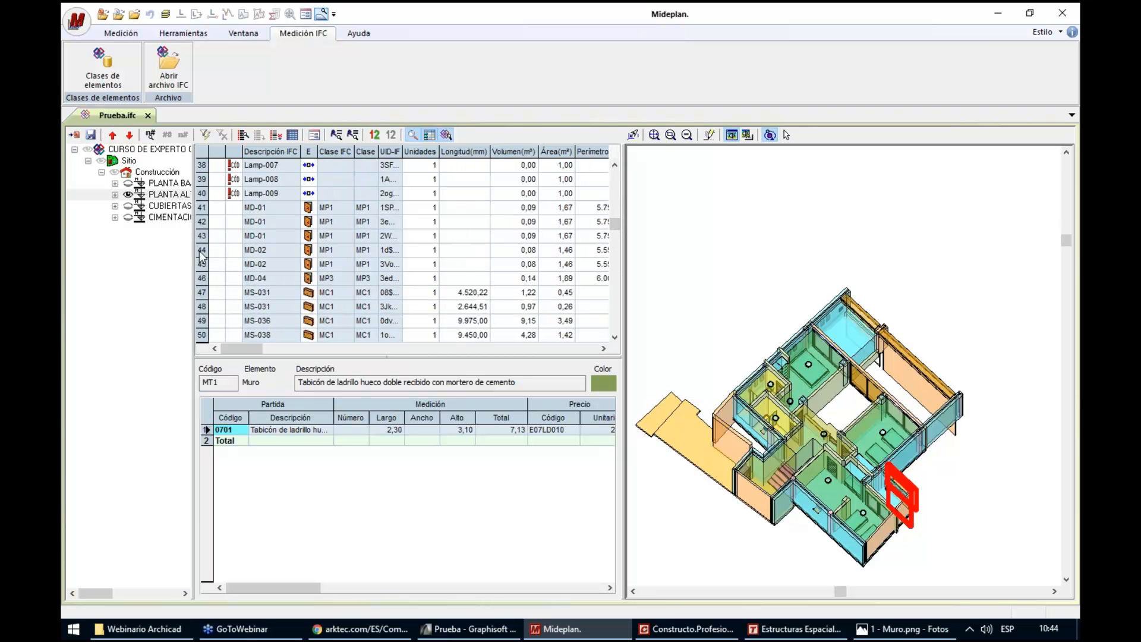
pyautogui.click(204, 250)
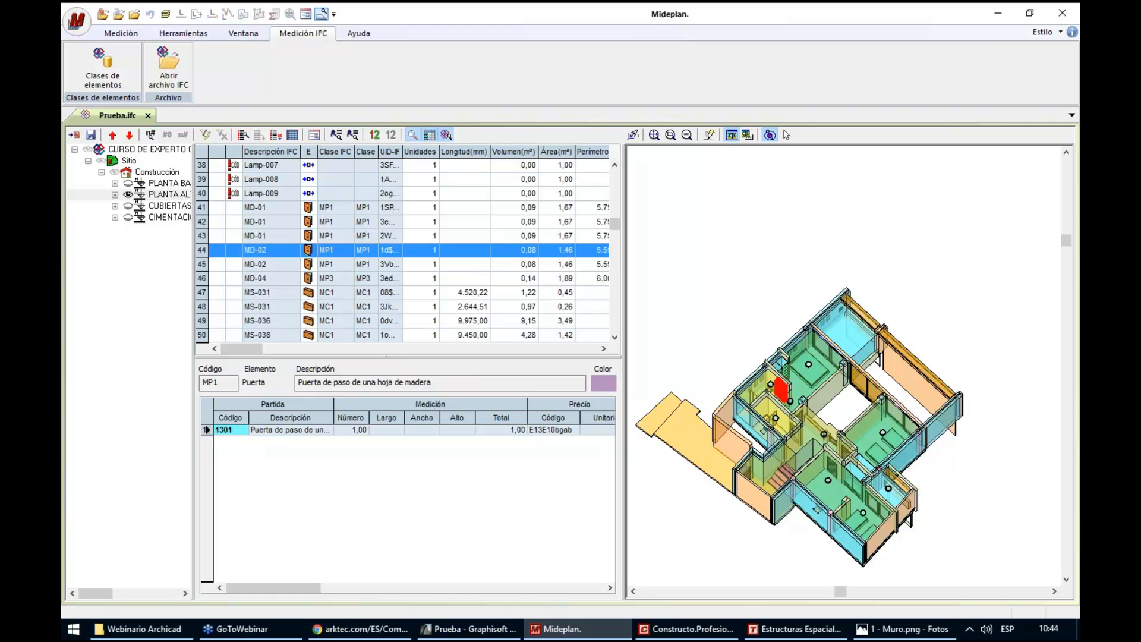
# Select the room BAÑO 2 15 and widen the tables to show its complete measurement and price columns
pyautogui.scroll(15, 619, 182)
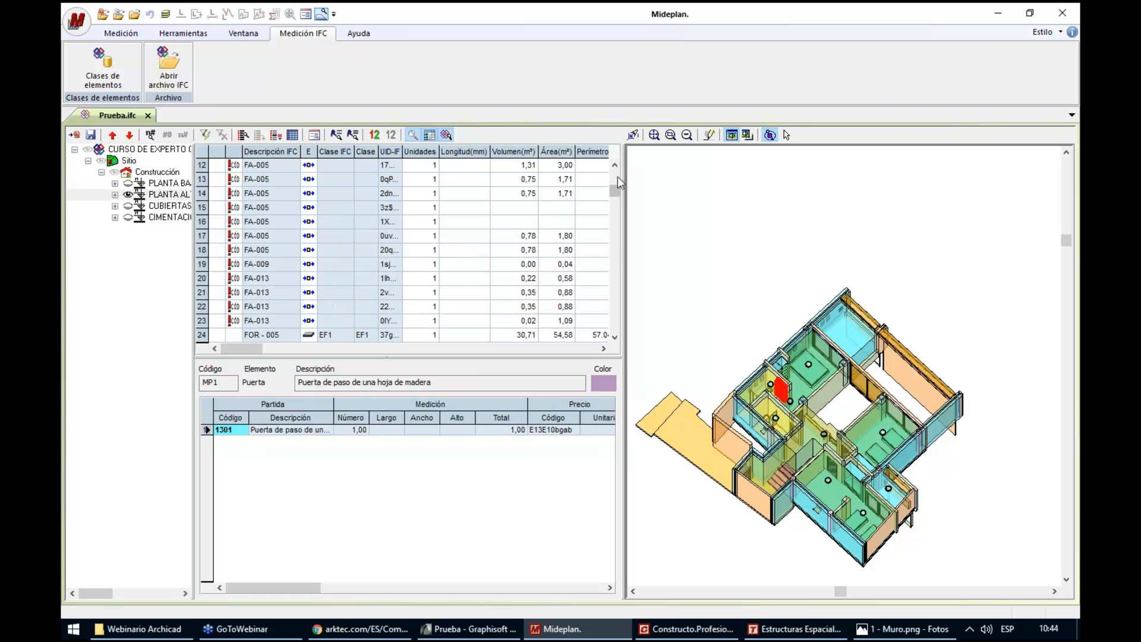
pyautogui.click(203, 166)
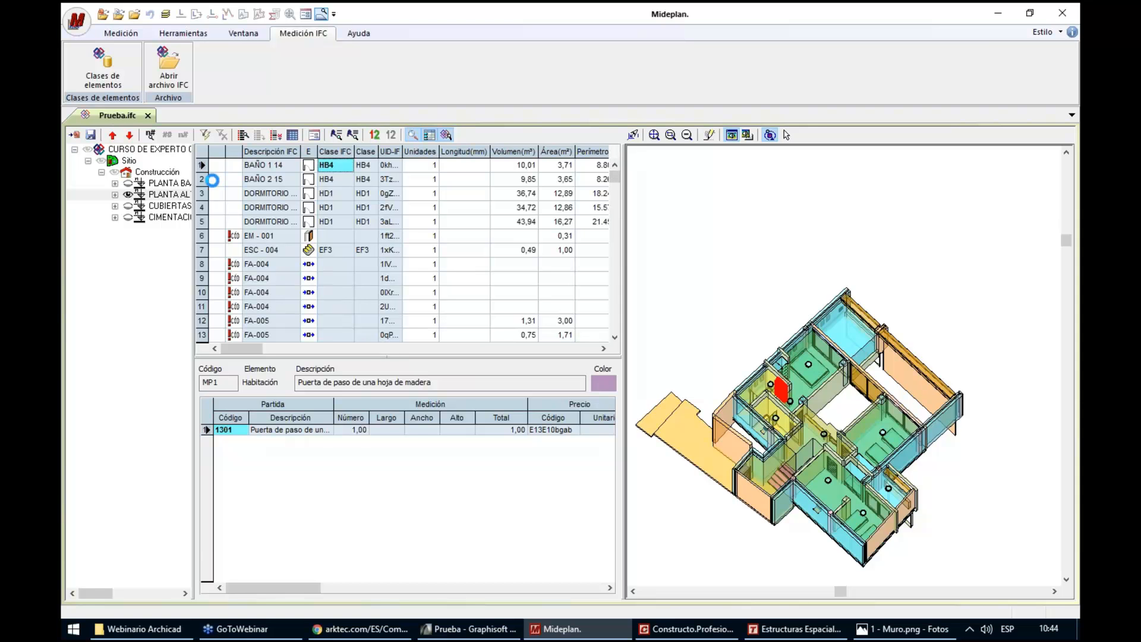
pyautogui.click(220, 183)
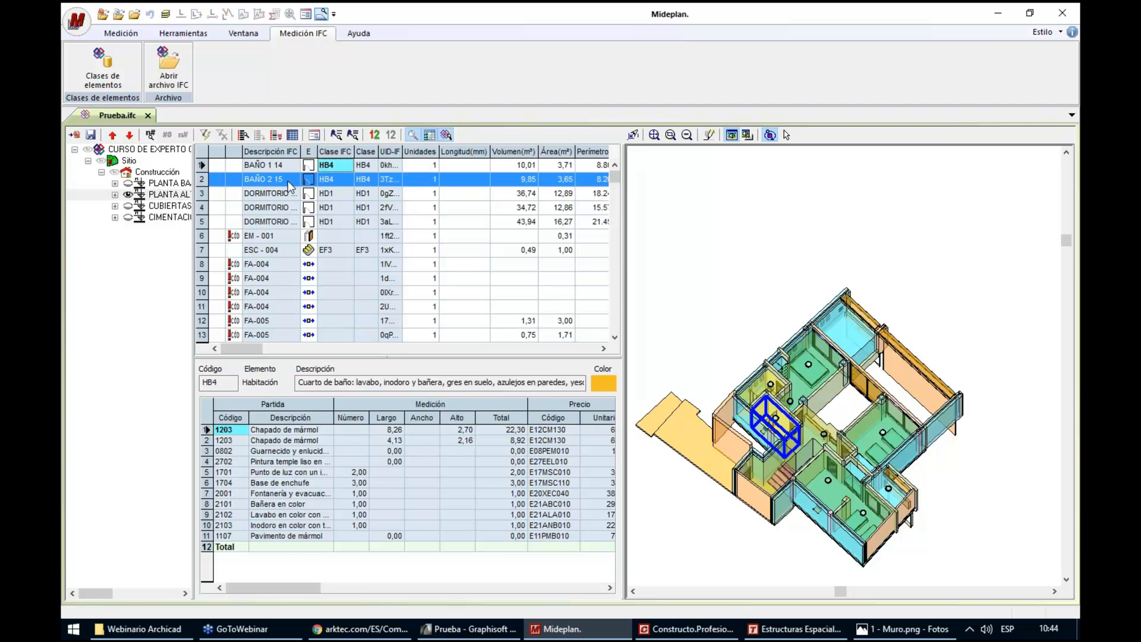
pyautogui.scroll(2, 725, 505)
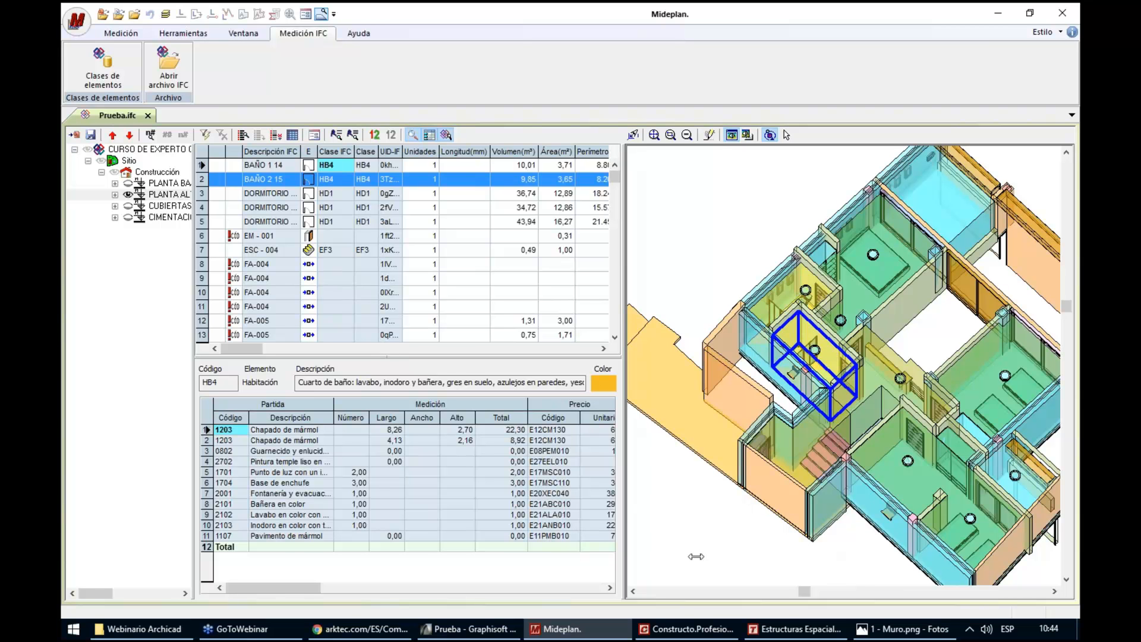
pyautogui.moveTo(700, 556); pyautogui.dragTo(702, 557)
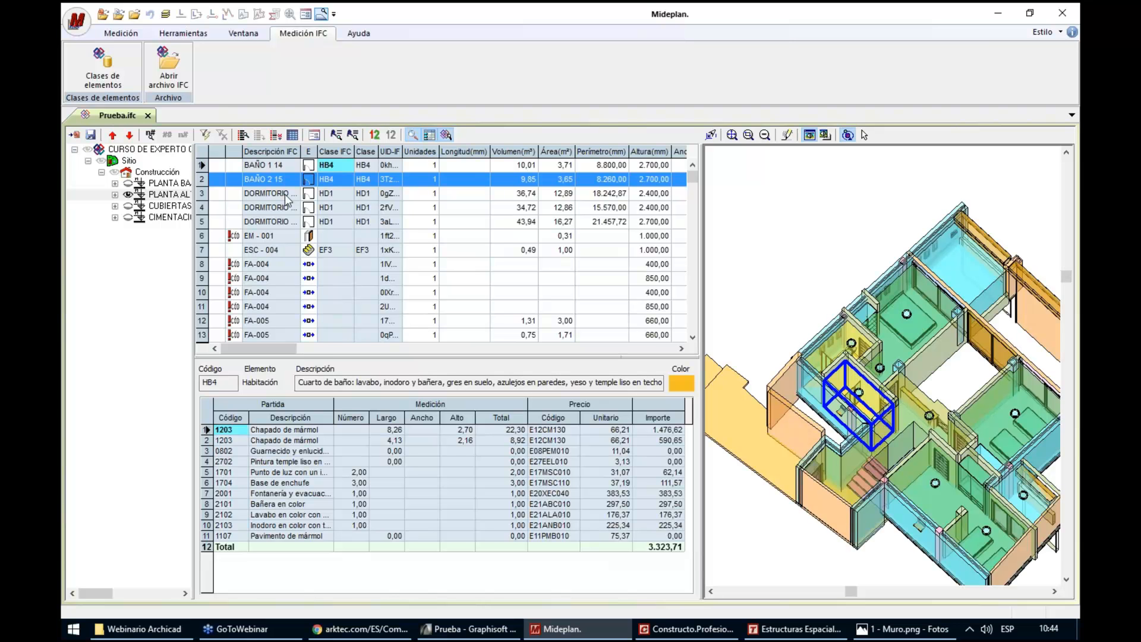
# Look at the room diagram 2 - Habitación.png in the photo viewer to compare its bathroom items, and return to Mideplan
pyautogui.click(924, 635)
pyautogui.press('Right')
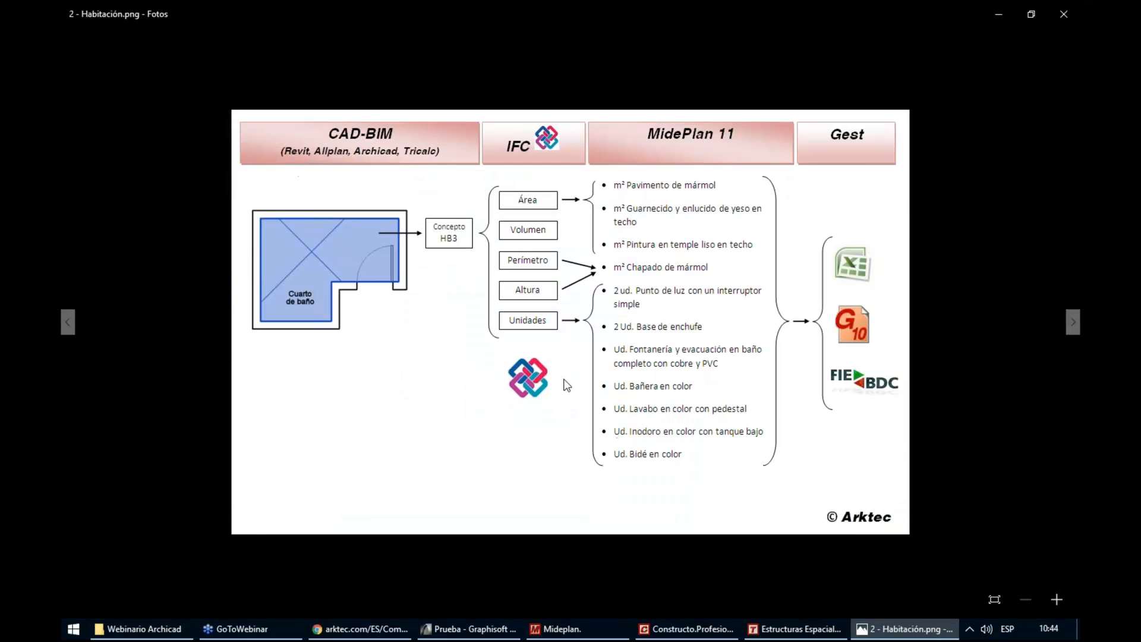
pyautogui.scroll(2, 565, 378)
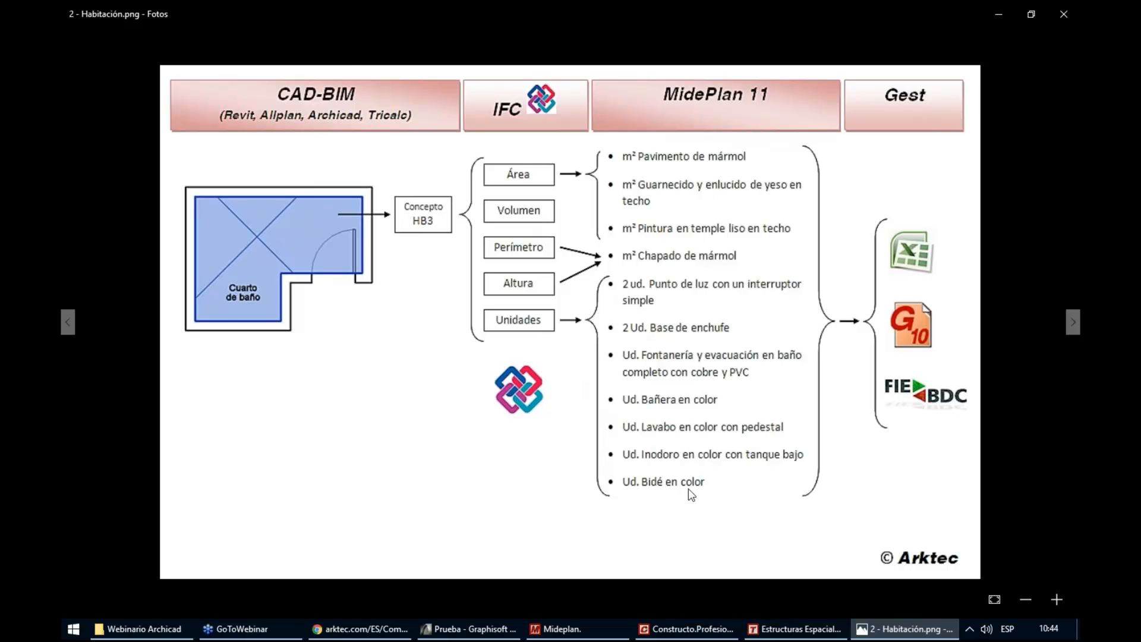
pyautogui.click(593, 631)
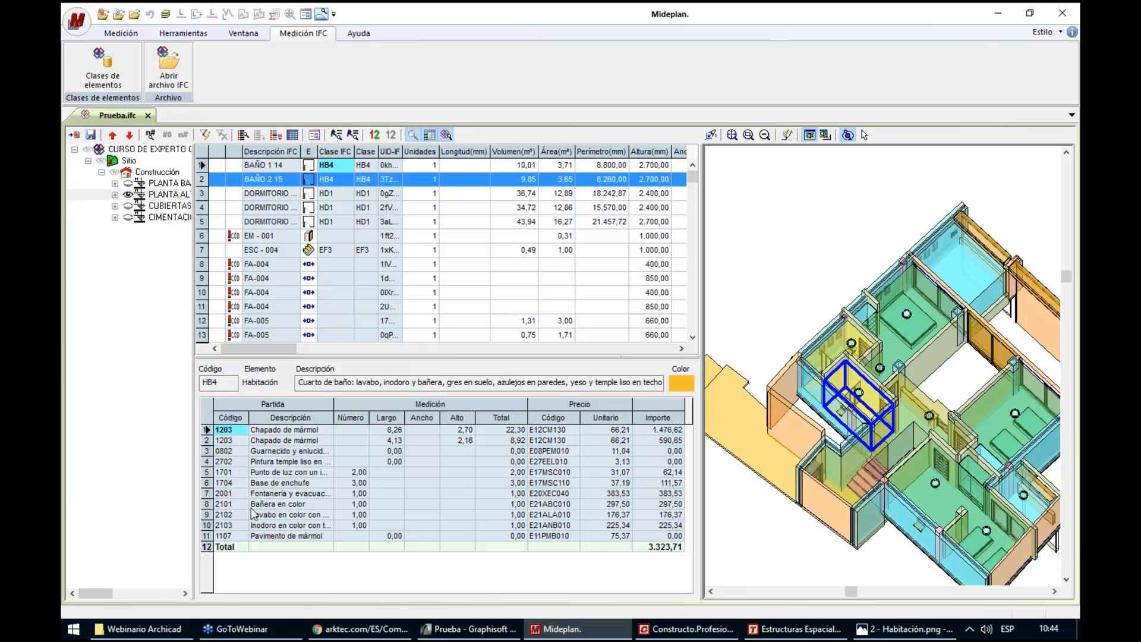
# Examine BAÑO 2 15's budget items, including Base de enchufe, Pavimento de mármol and the second Chapado de mármol, and its total amount
pyautogui.click(211, 484)
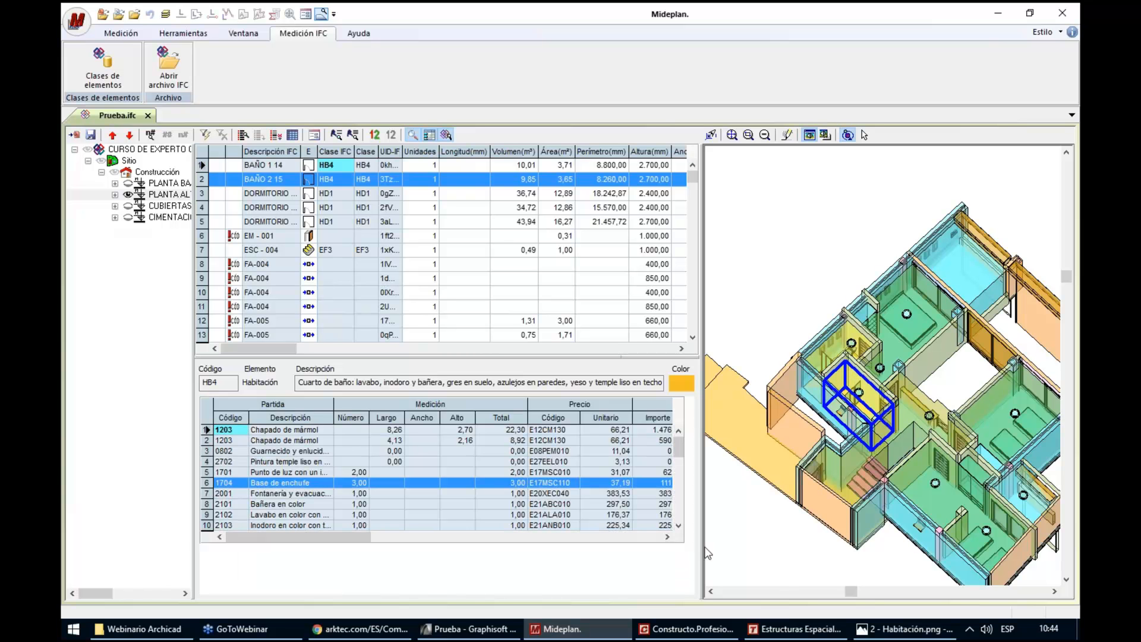
pyautogui.moveTo(714, 547); pyautogui.dragTo(726, 547)
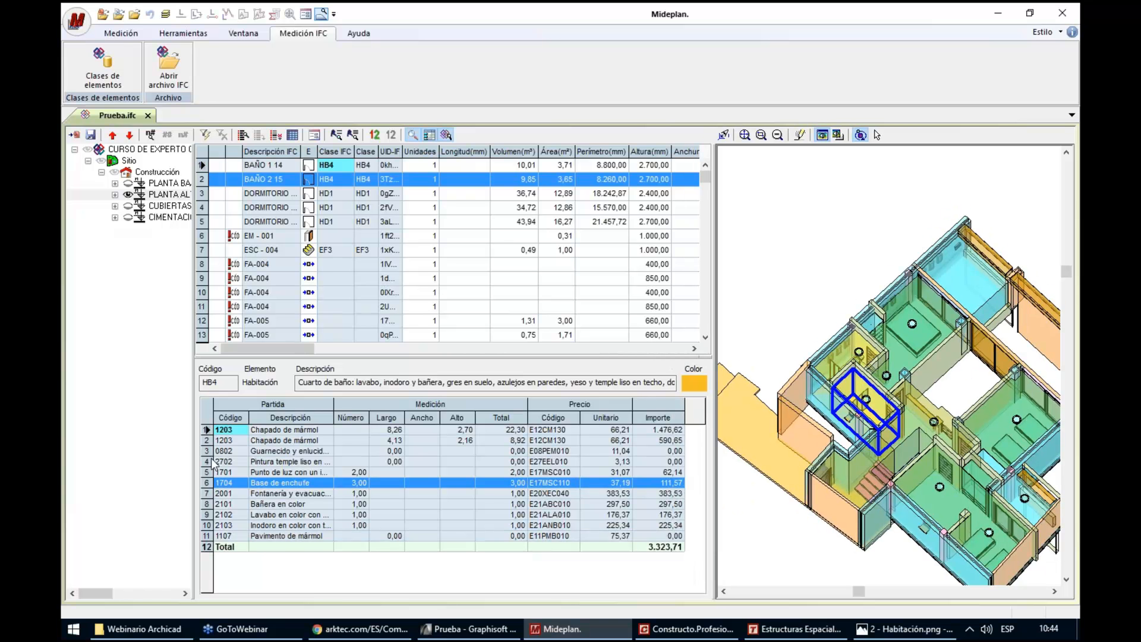
pyautogui.click(209, 537)
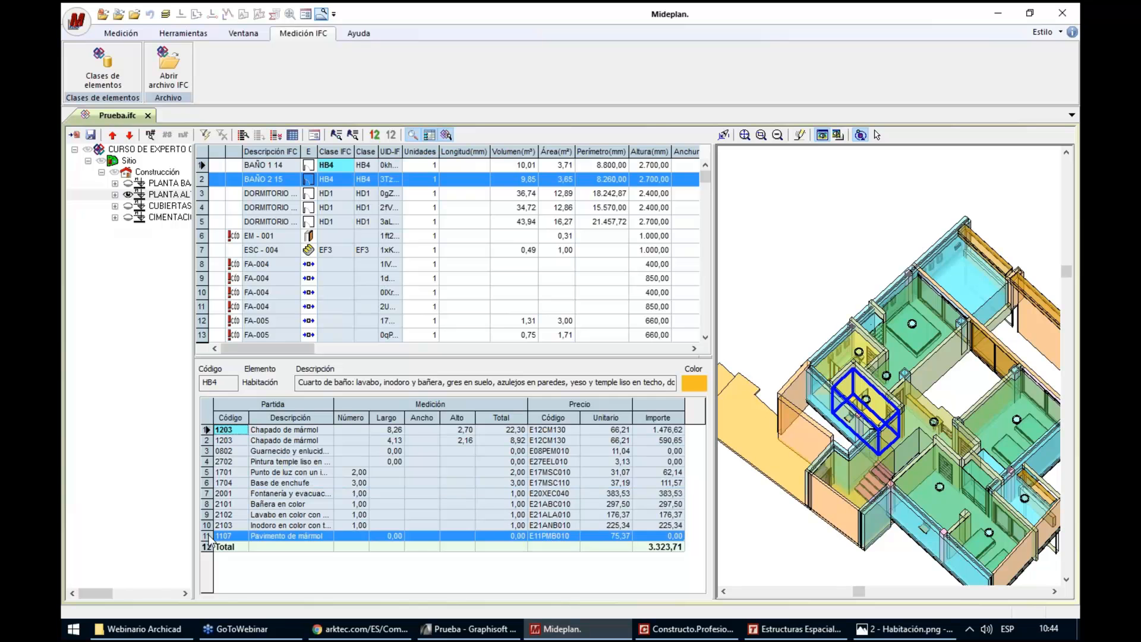
pyautogui.click(212, 444)
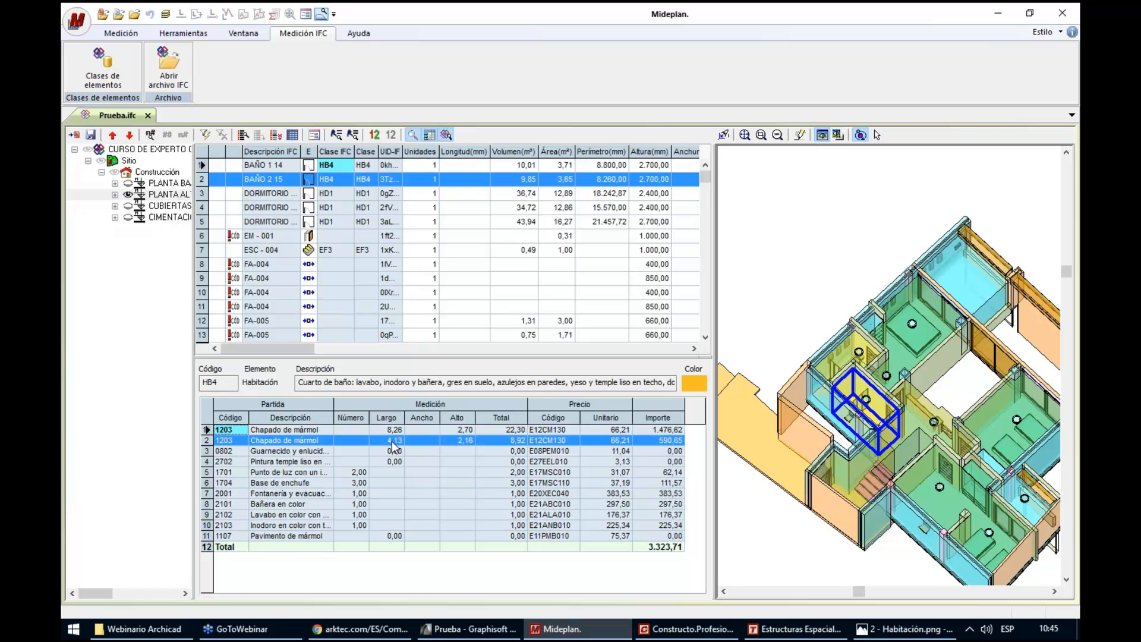
pyautogui.click(618, 445)
pyautogui.click(666, 444)
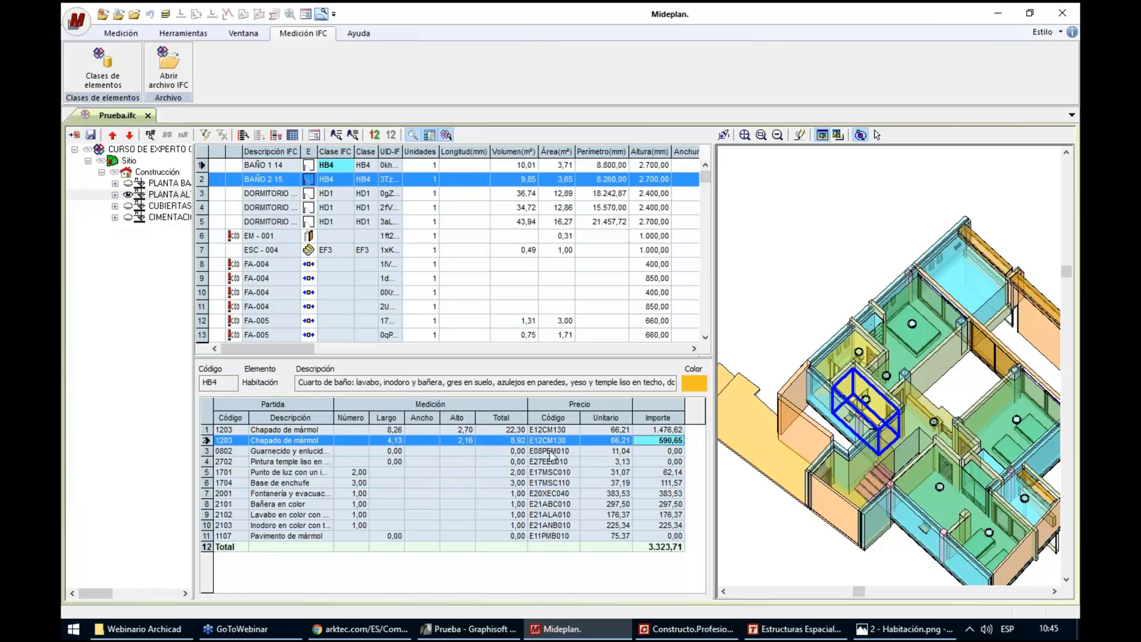
pyautogui.click(553, 440)
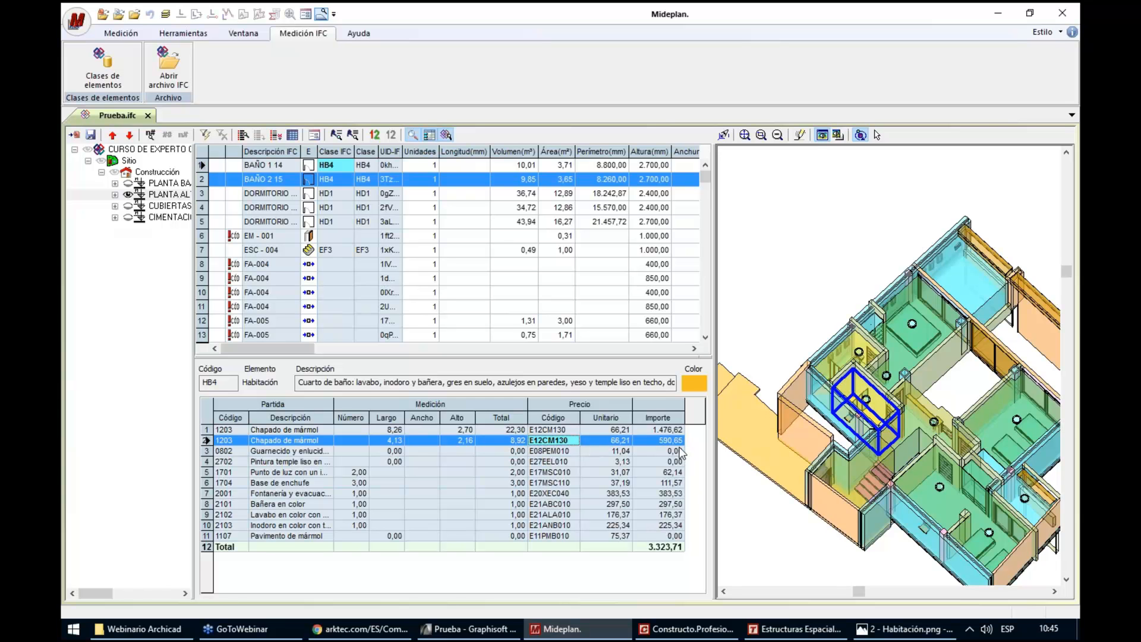
pyautogui.click(658, 548)
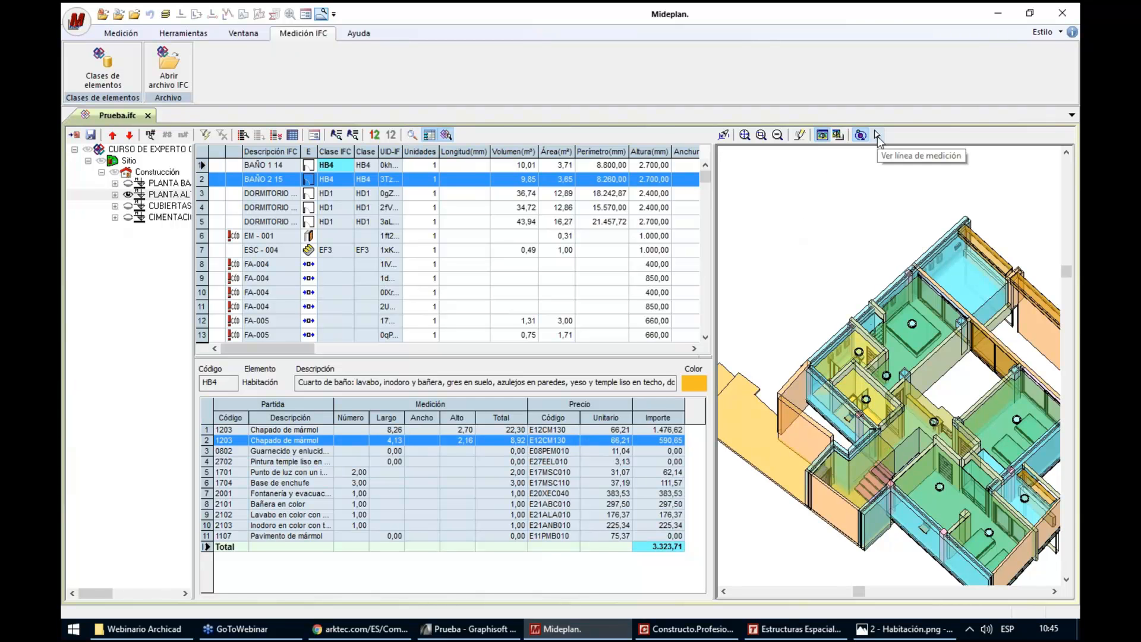
# Pick a partition wall and the bathroom BAÑO 2 15 in the 3D model to locate their entries in the element table
pyautogui.click(877, 136)
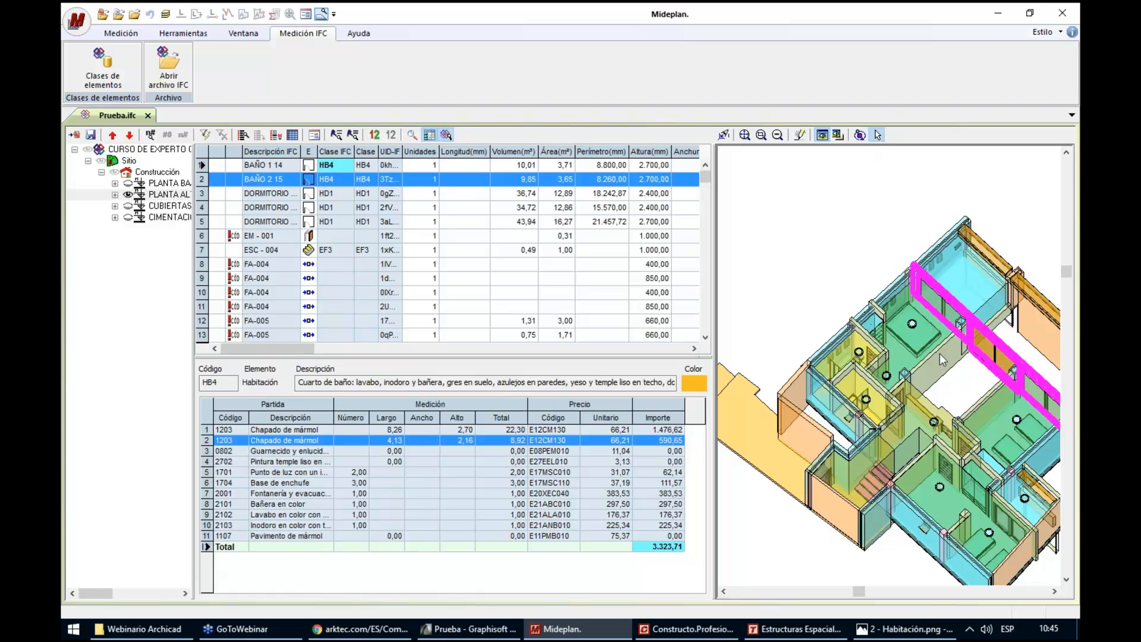
pyautogui.click(940, 386)
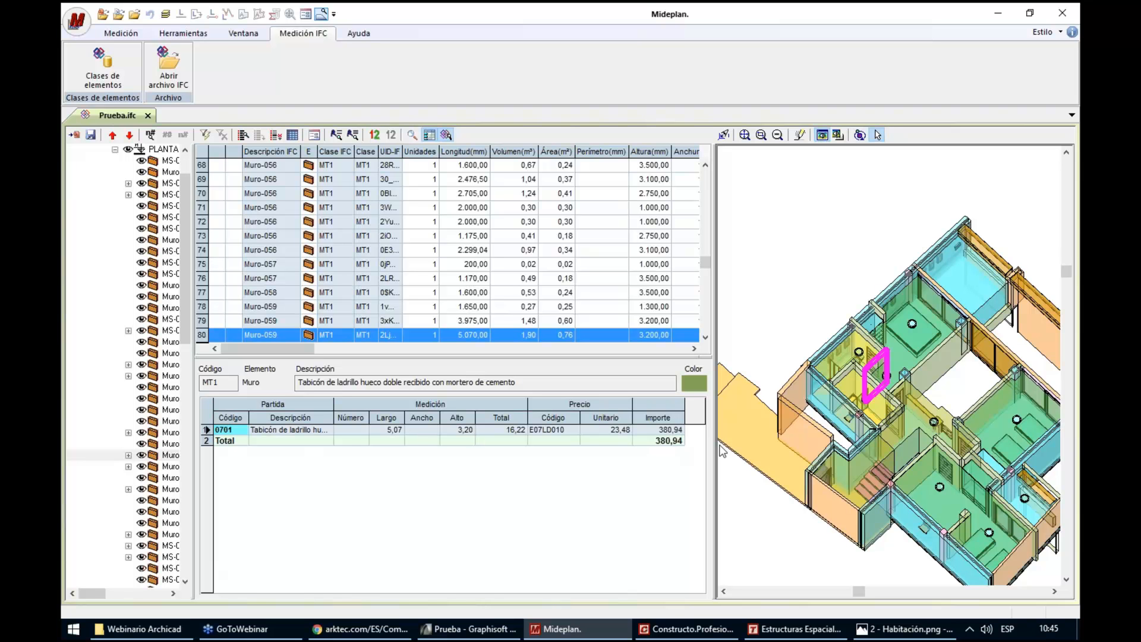
pyautogui.click(860, 391)
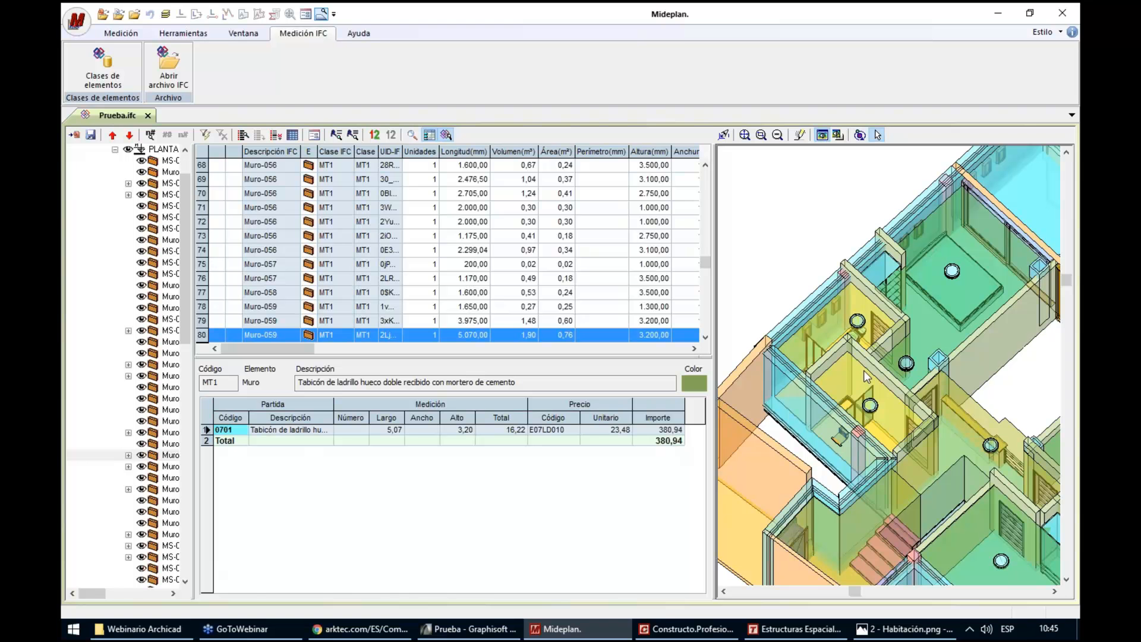
pyautogui.click(858, 363)
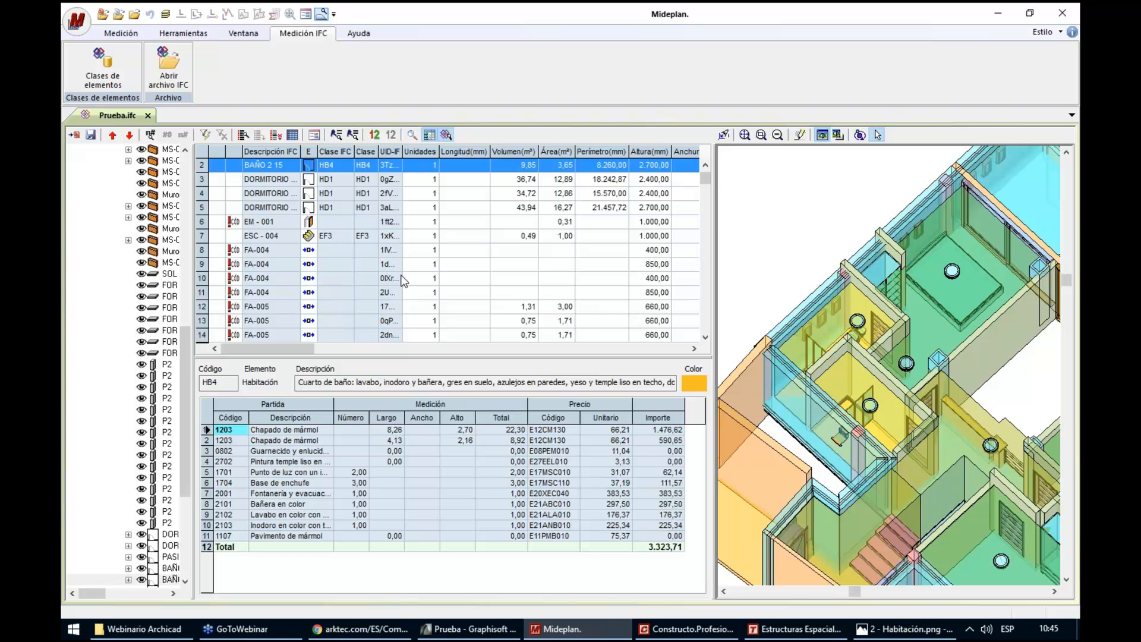
# Collapse the PLANTA ALTA branch, show all floors of the building and fit the whole model in the 3D view
pyautogui.moveTo(186, 340); pyautogui.dragTo(188, 170)
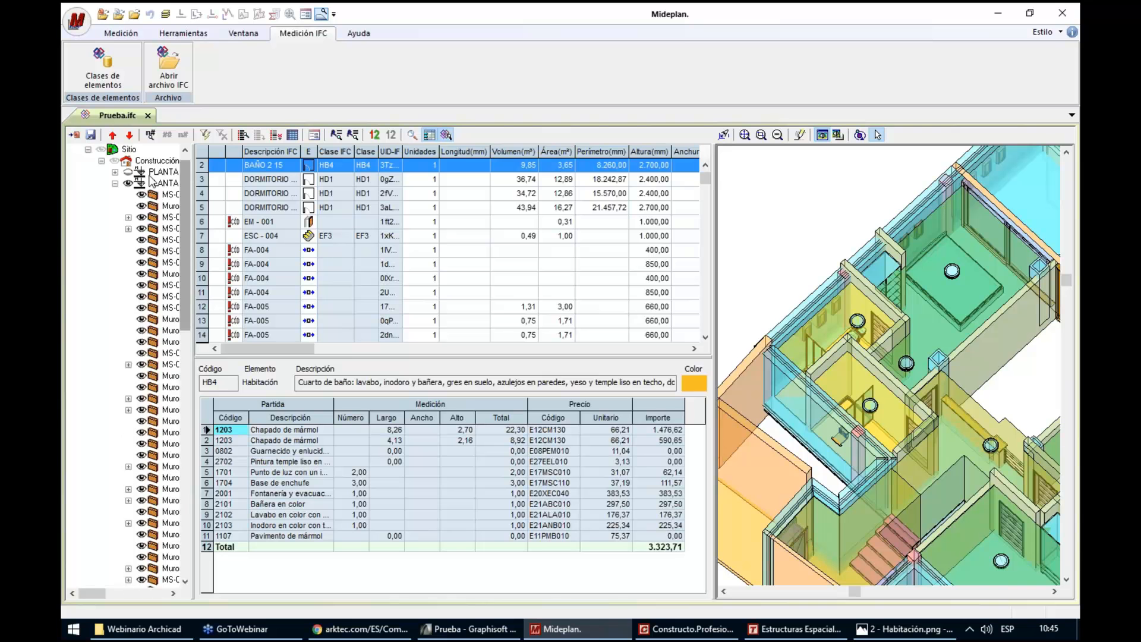
pyautogui.click(115, 185)
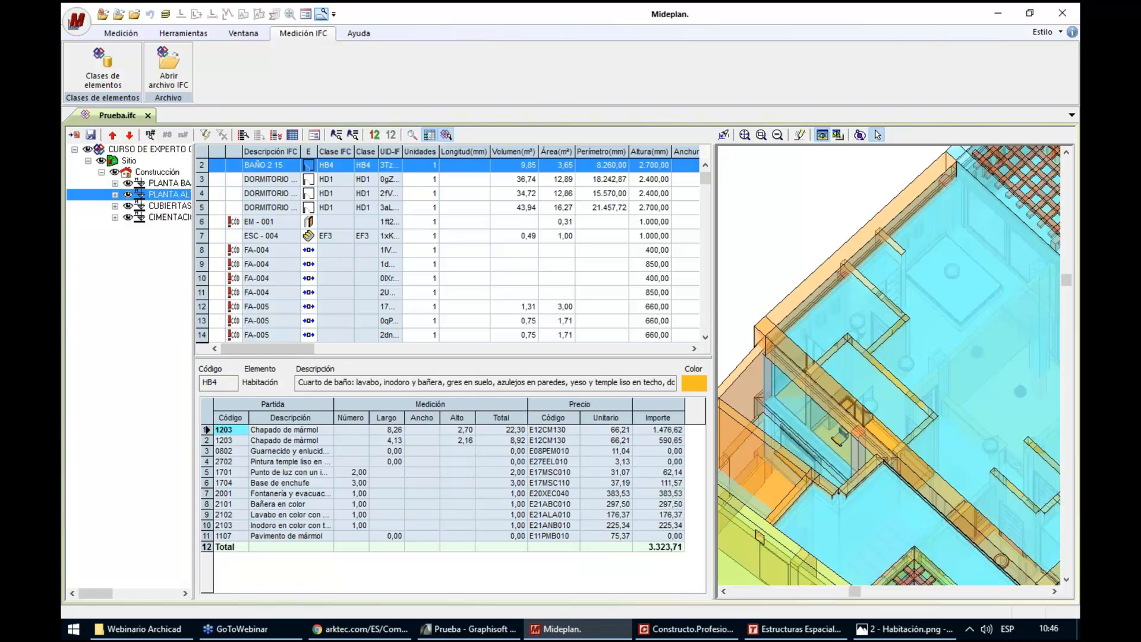
pyautogui.click(744, 135)
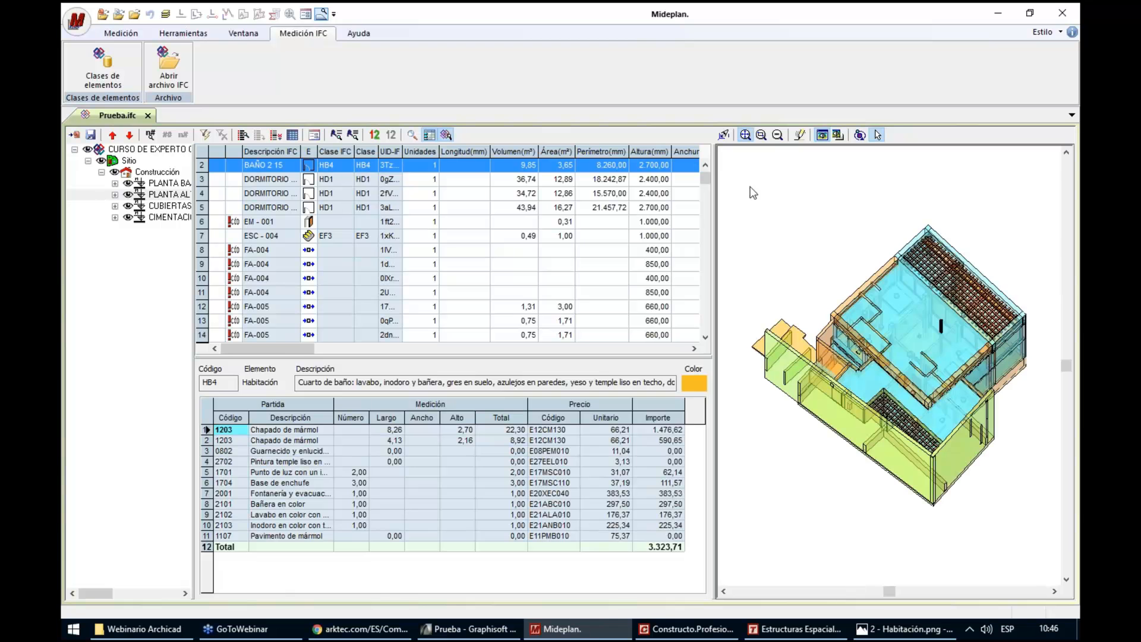
pyautogui.click(75, 137)
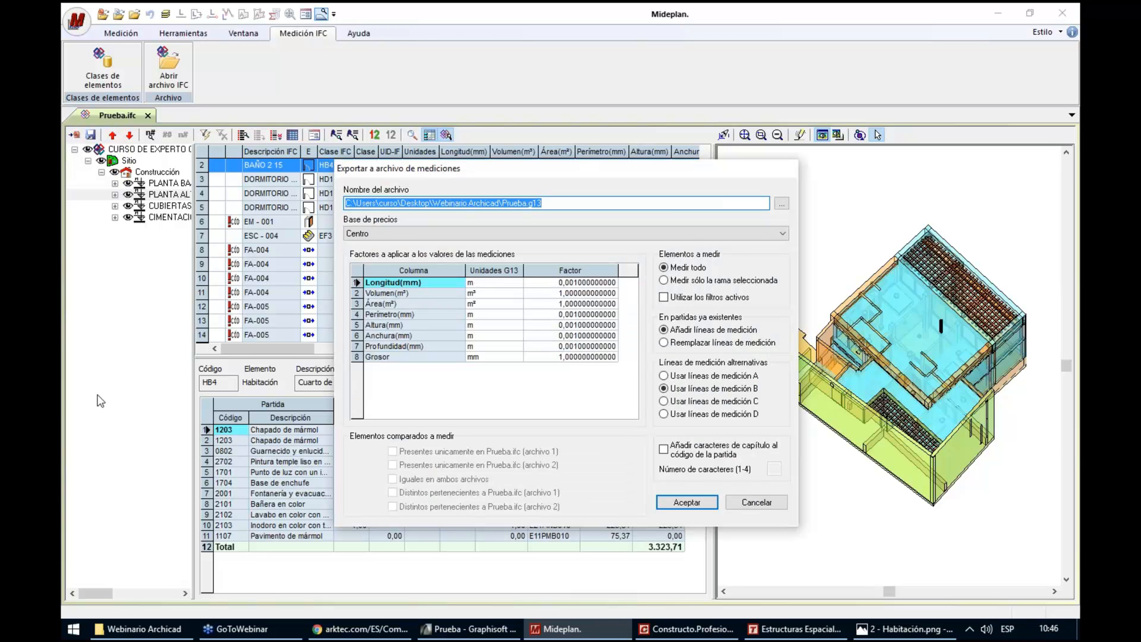
pyautogui.click(782, 203)
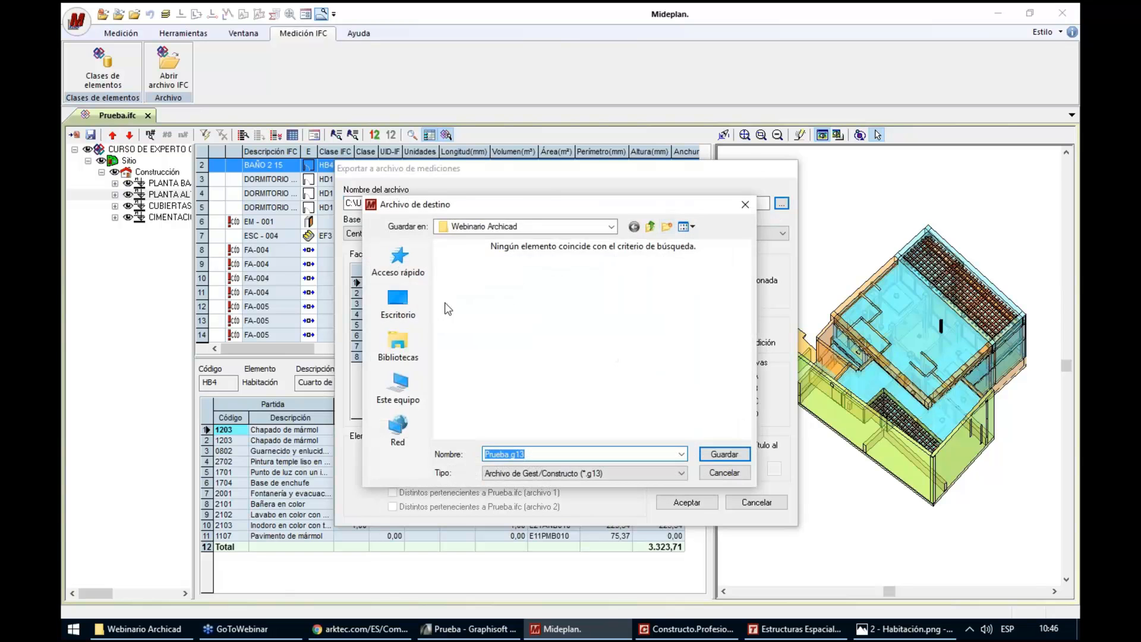
pyautogui.click(399, 300)
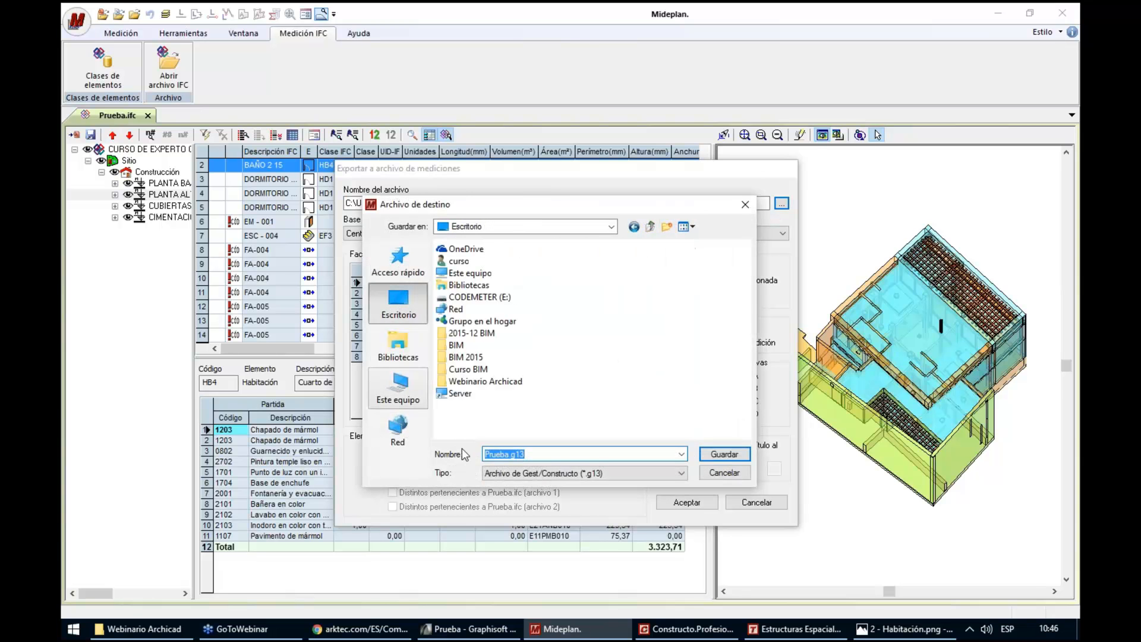
pyautogui.click(724, 454)
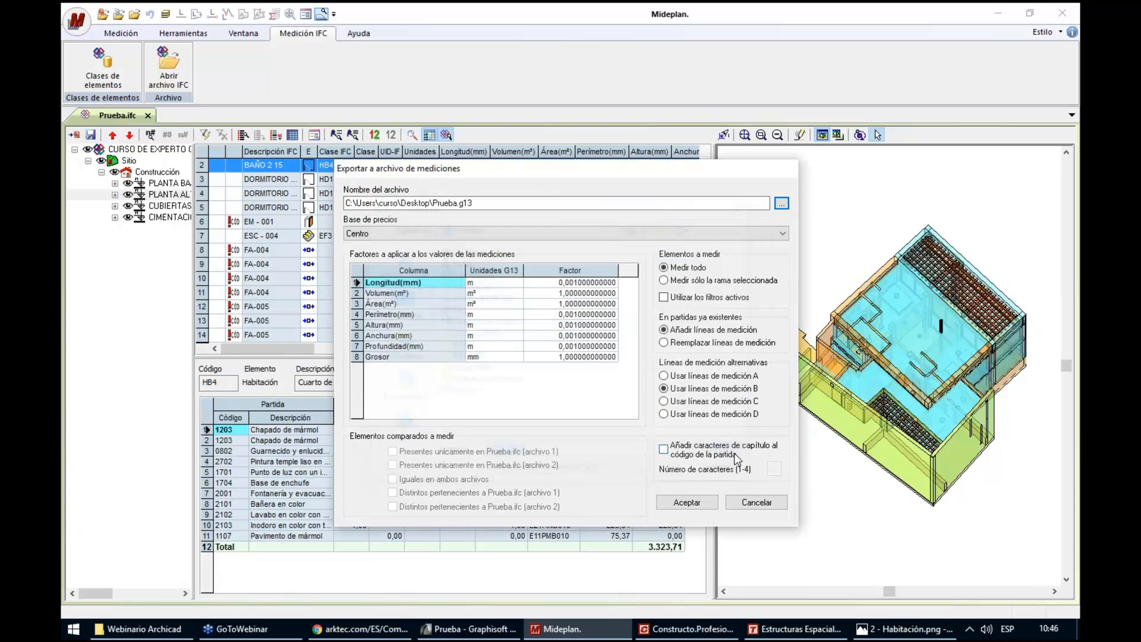
pyautogui.click(395, 233)
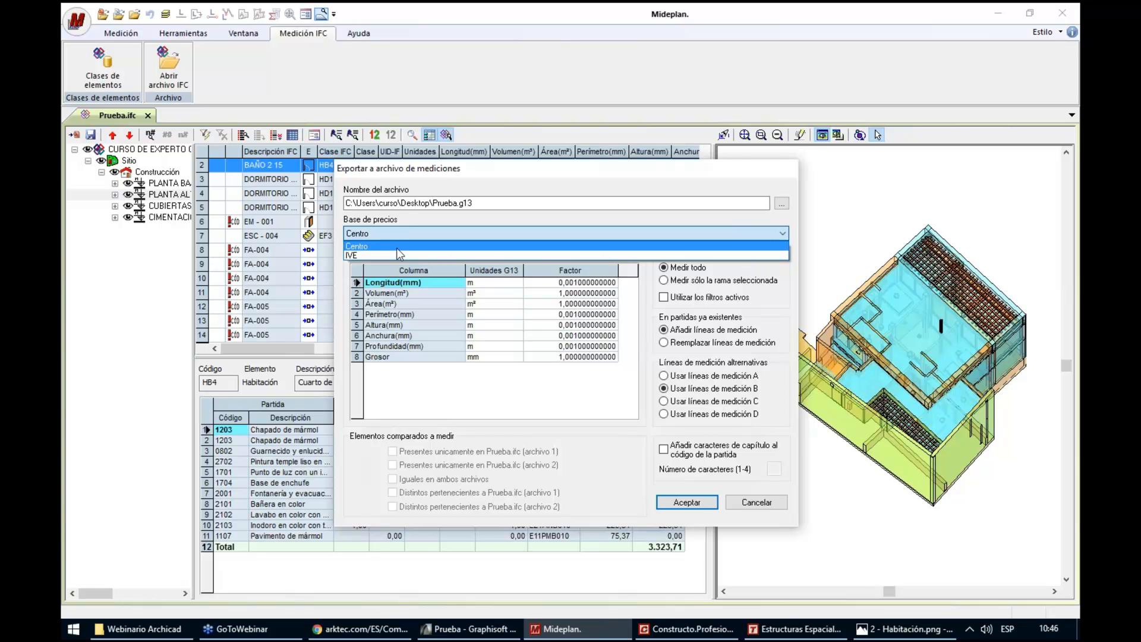
pyautogui.click(397, 247)
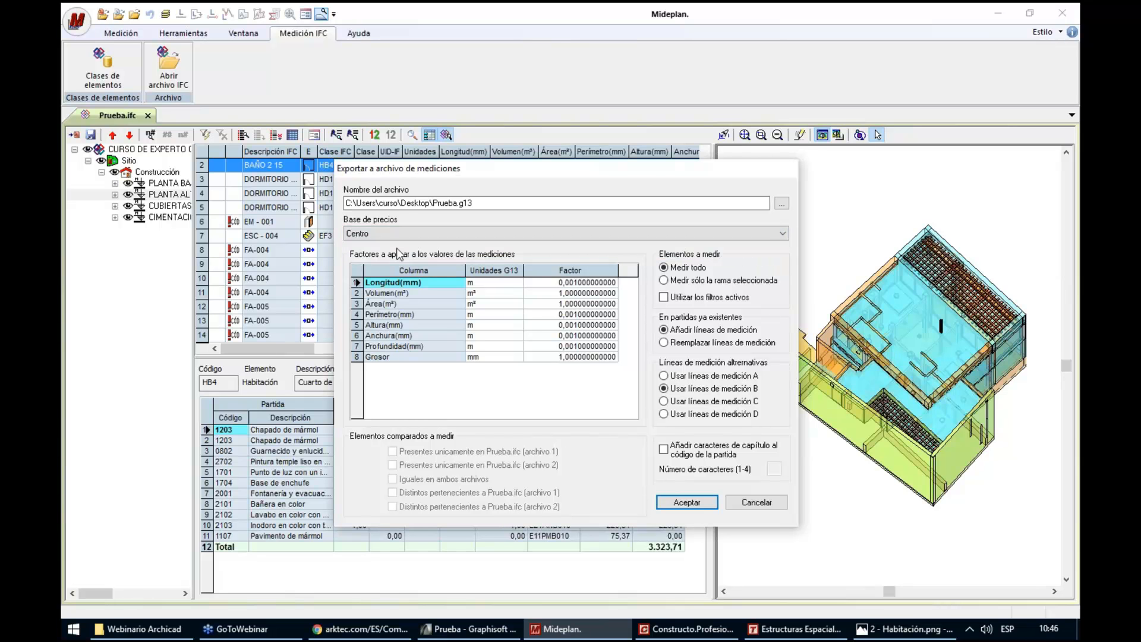
pyautogui.click(756, 502)
# Look up the Centro and IVE price bases in the element classes and return to Prueba.ifc
pyautogui.click(99, 82)
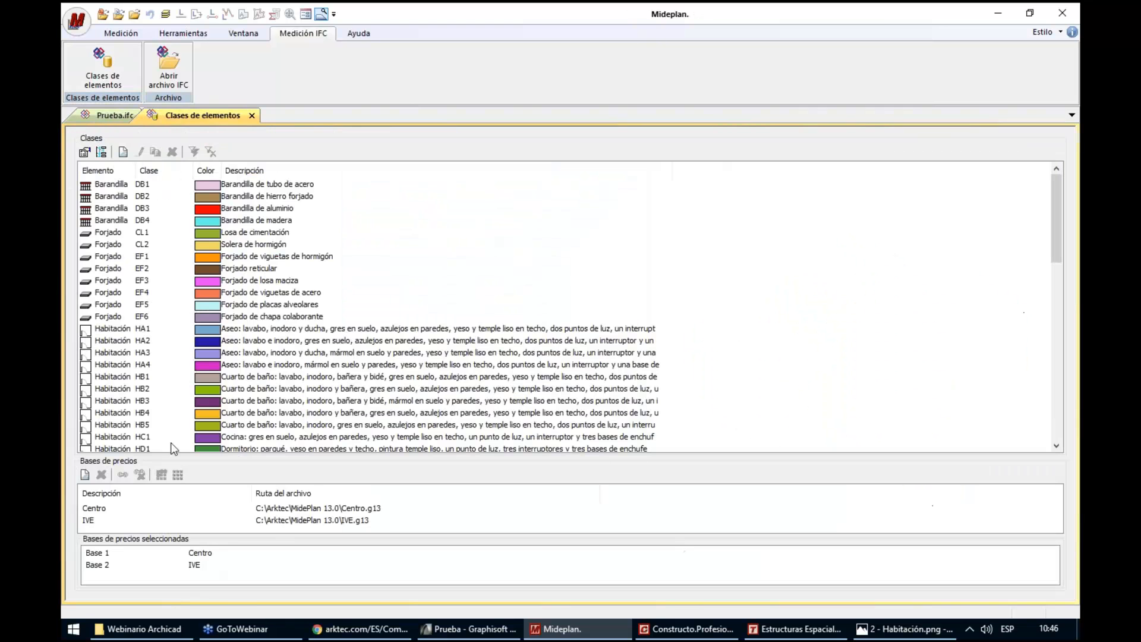
pyautogui.click(89, 520)
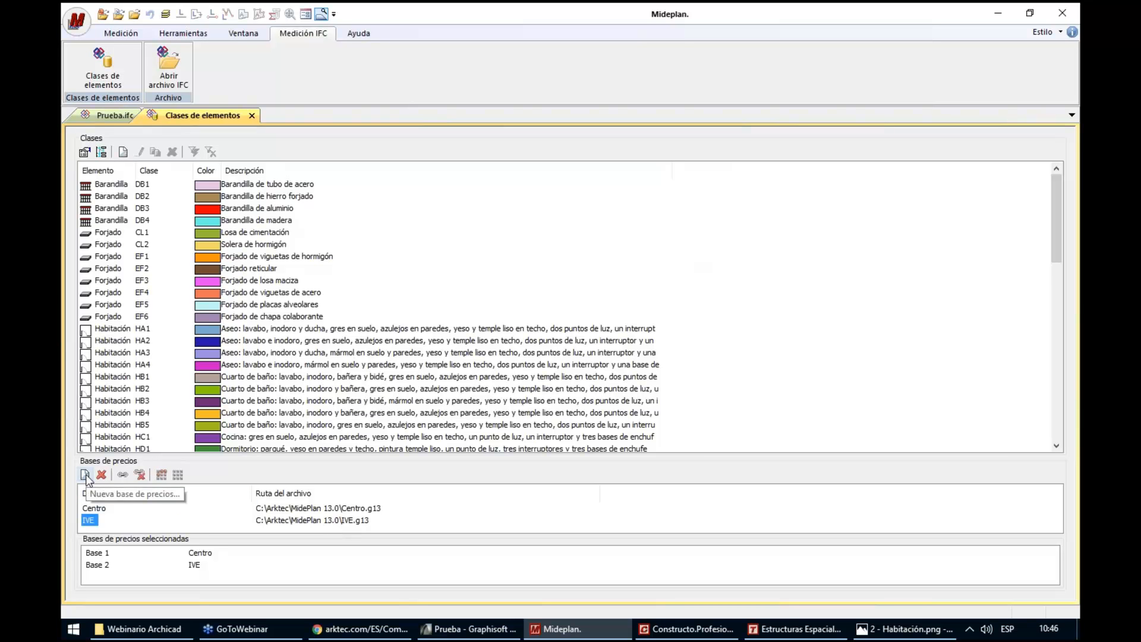
pyautogui.click(108, 116)
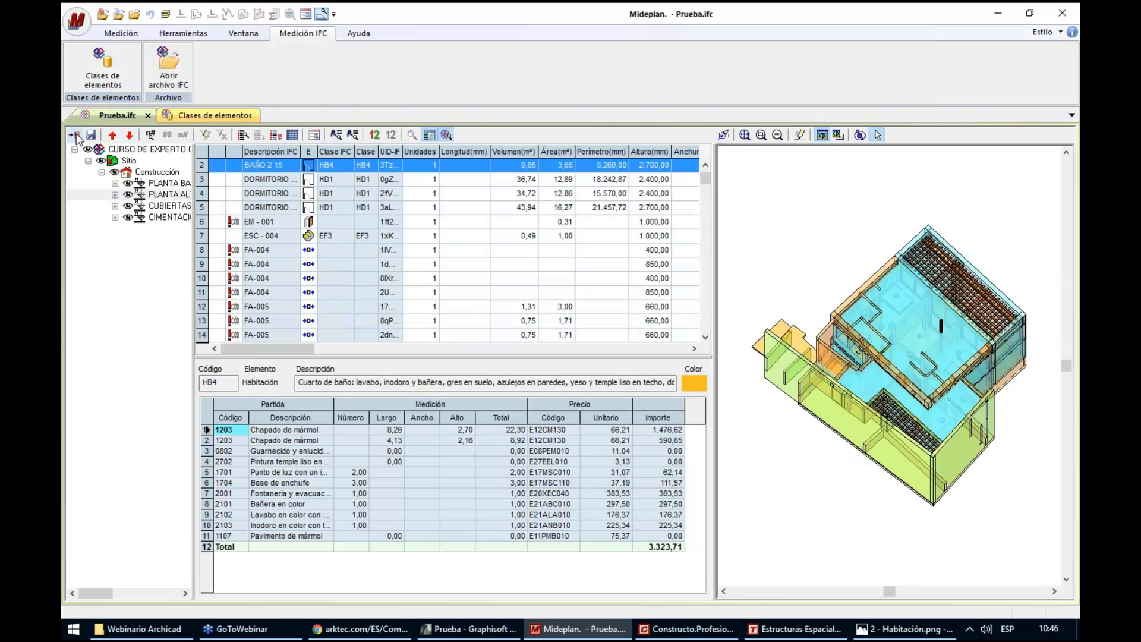
# Start exporting to a measurements file and set the destination to Prueba.g13 on the desktop
pyautogui.click(75, 136)
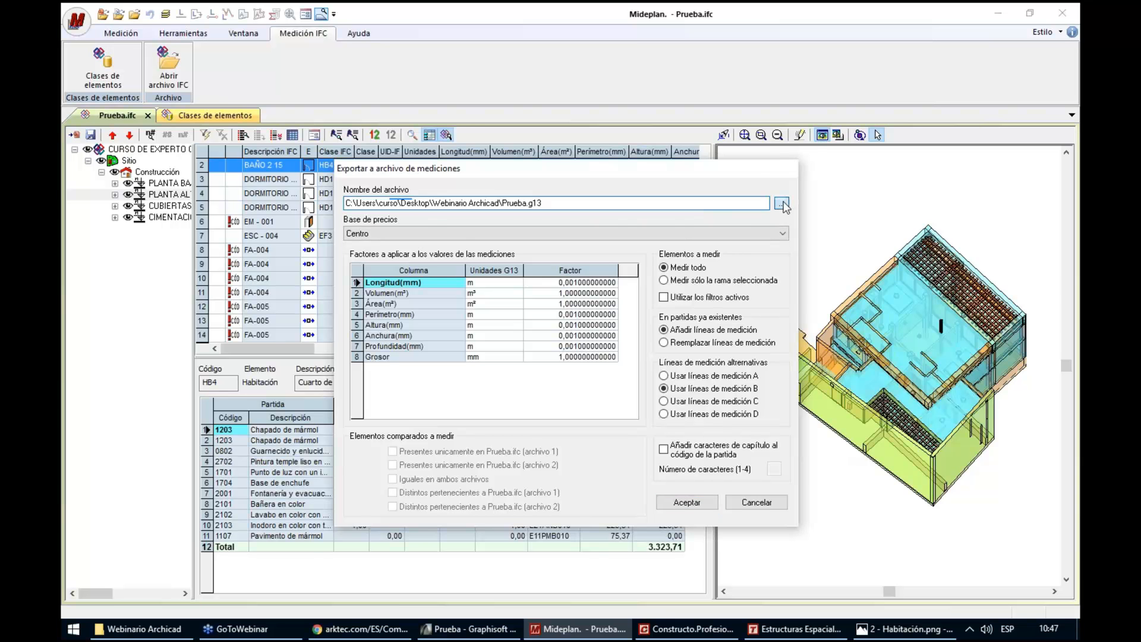
pyautogui.click(782, 204)
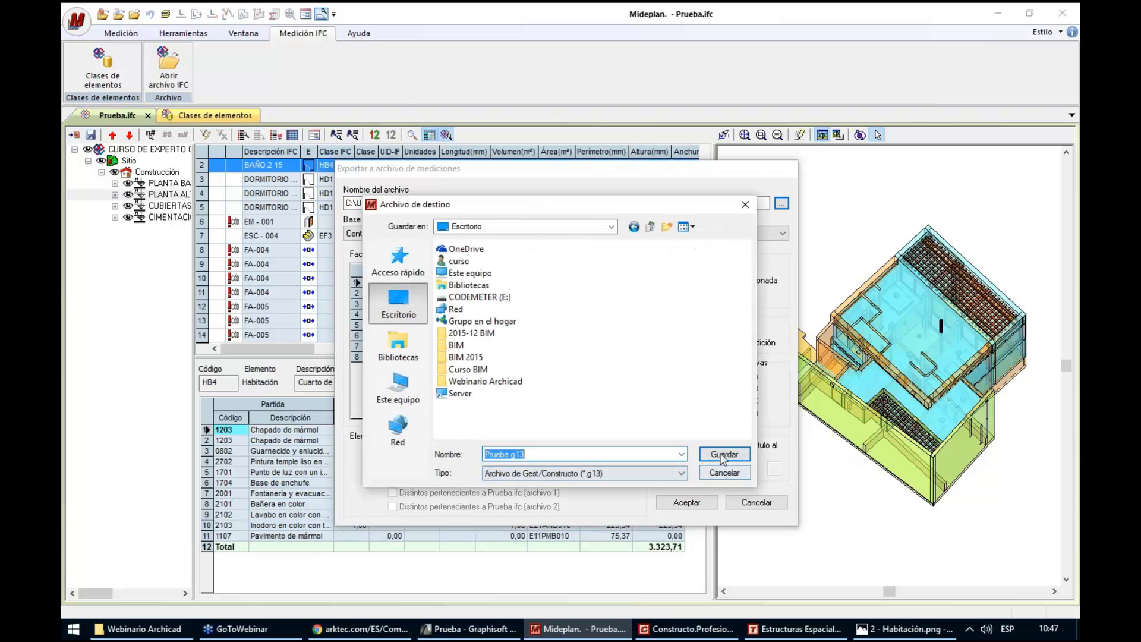
pyautogui.click(721, 456)
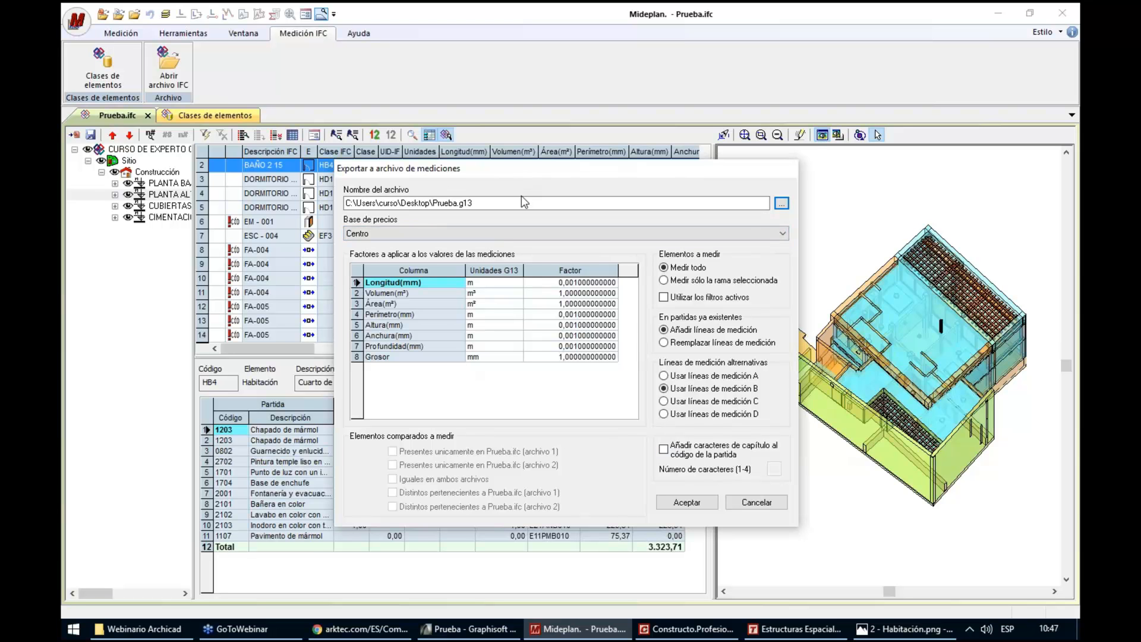
# Examine the G13 units assigned to length, volume, area and height in the export's measurement factors
pyautogui.moveTo(523, 172); pyautogui.dragTo(511, 244)
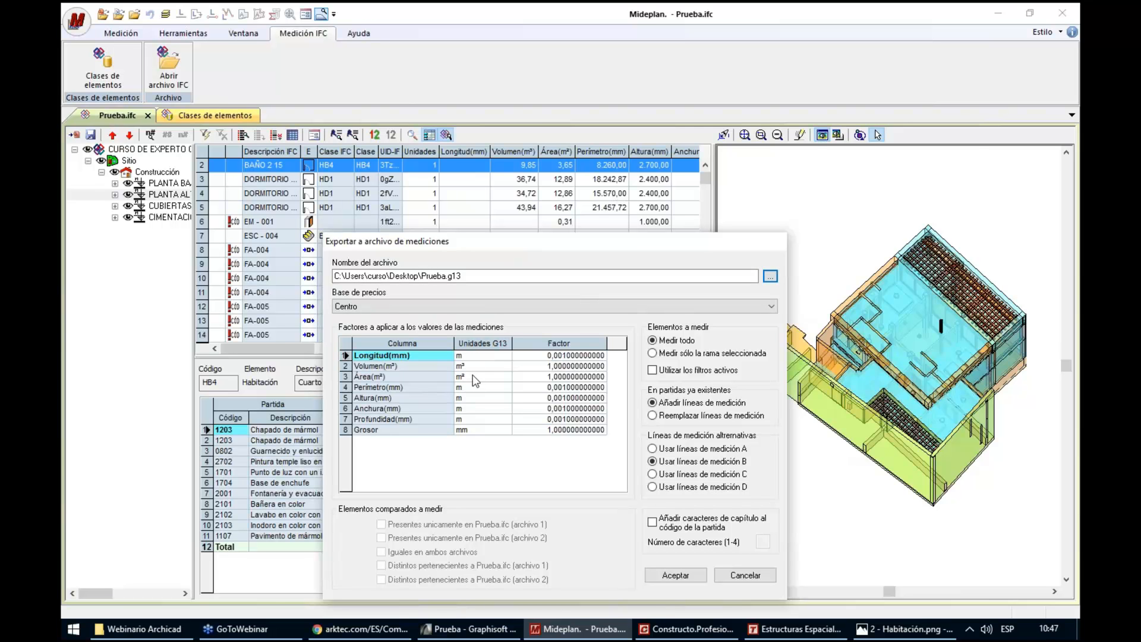
pyautogui.click(467, 356)
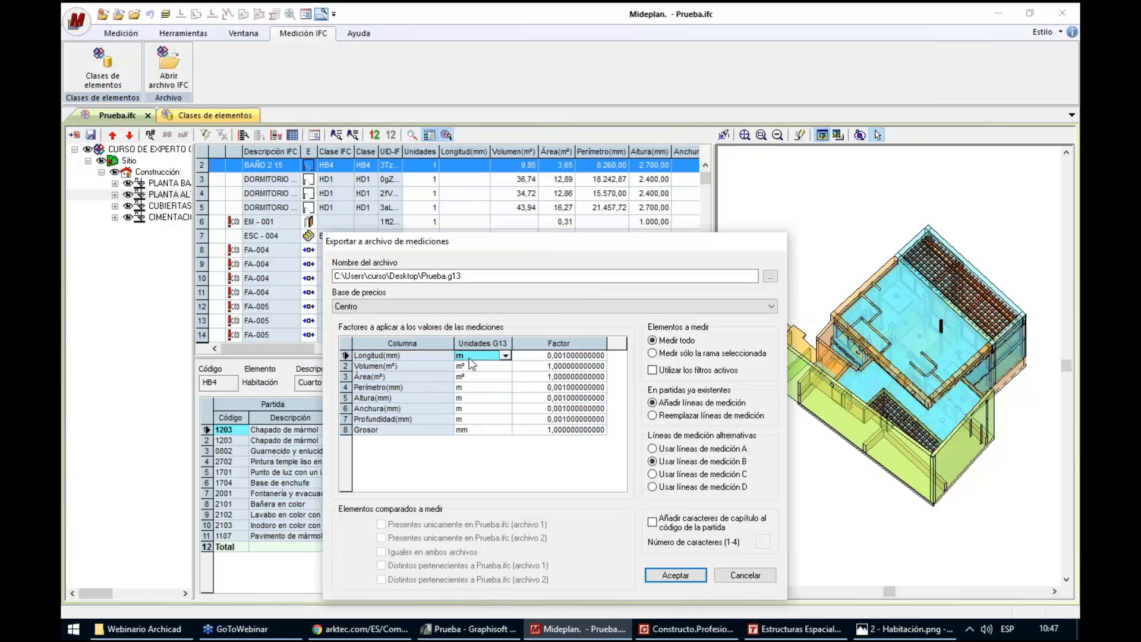
pyautogui.click(468, 368)
pyautogui.click(469, 379)
pyautogui.click(472, 398)
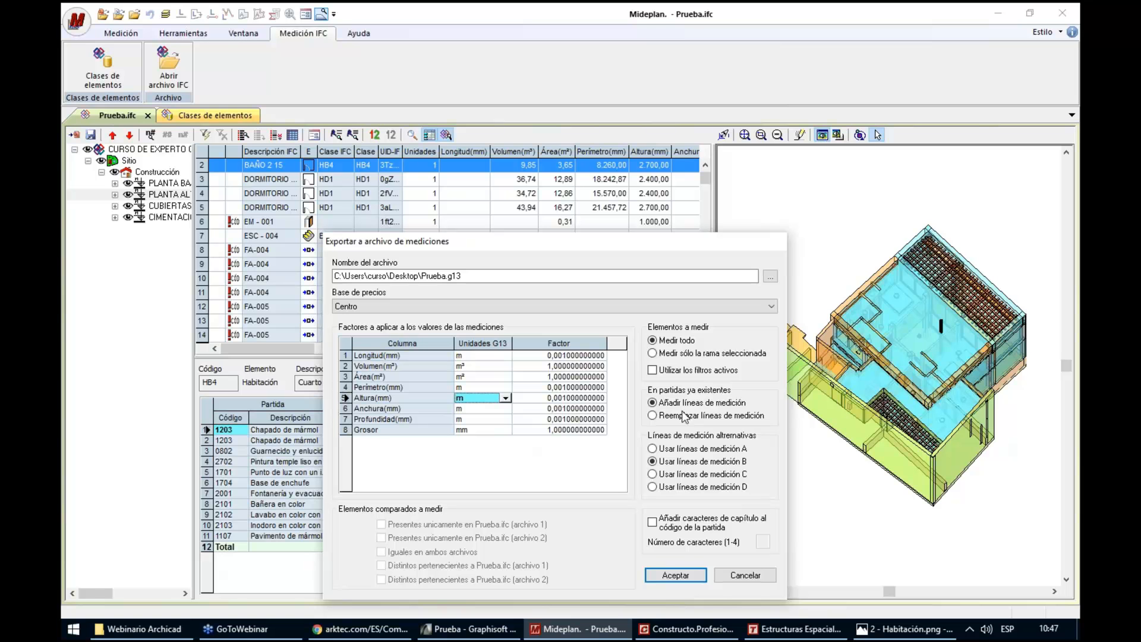
# Export all elements with measurement lines A, continuing despite elements without a class, and decline opening the project
pyautogui.click(677, 340)
pyautogui.click(671, 450)
pyautogui.click(676, 575)
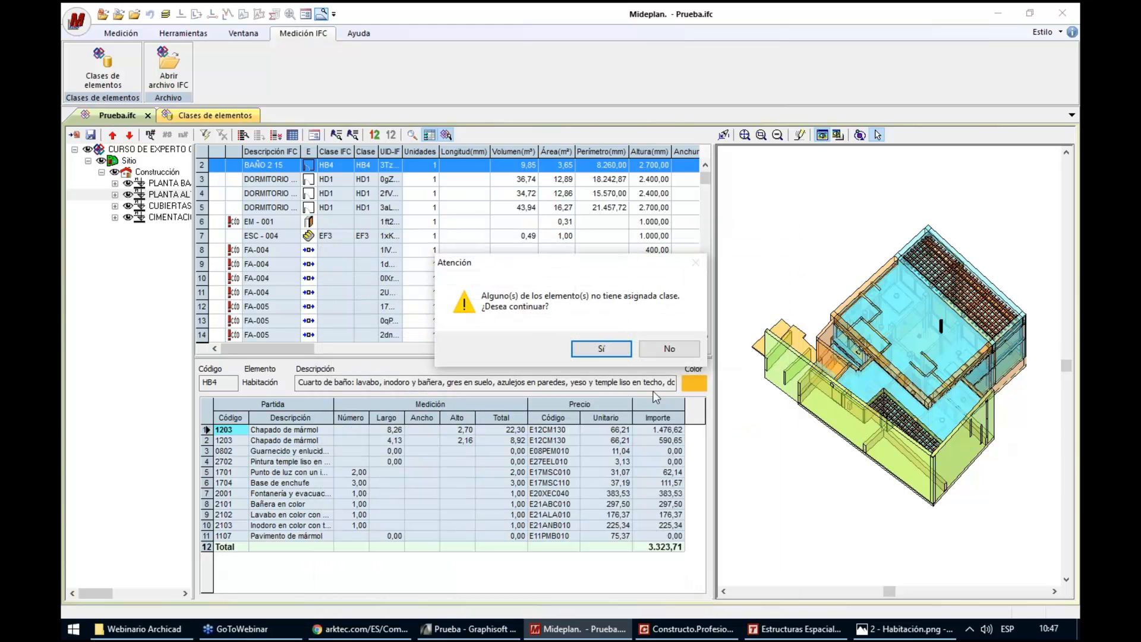
pyautogui.click(619, 348)
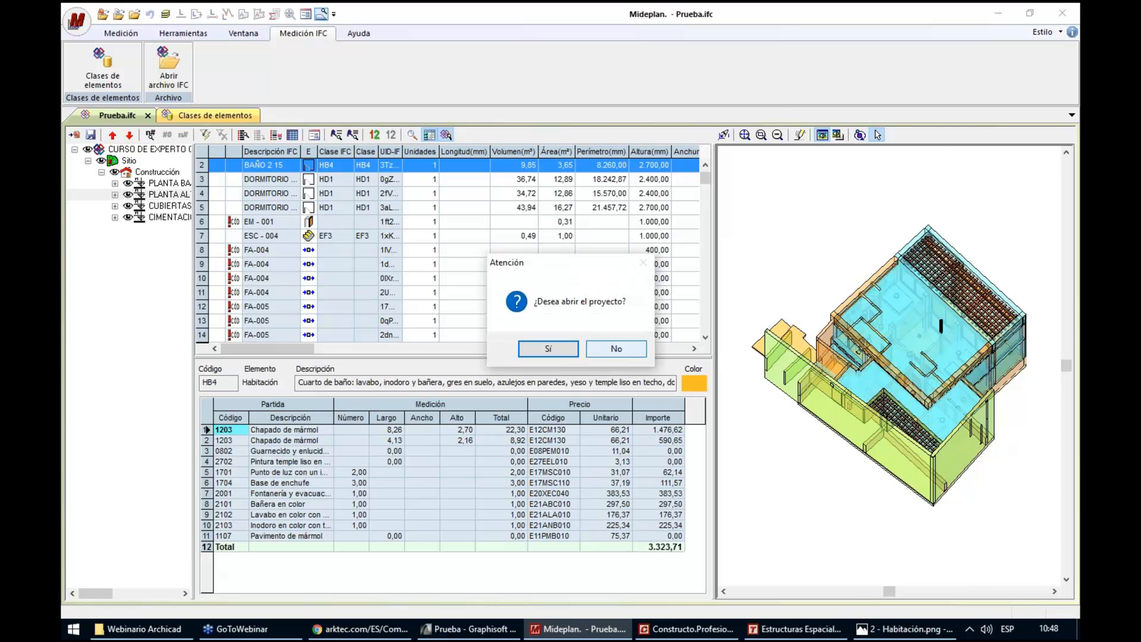
pyautogui.click(614, 347)
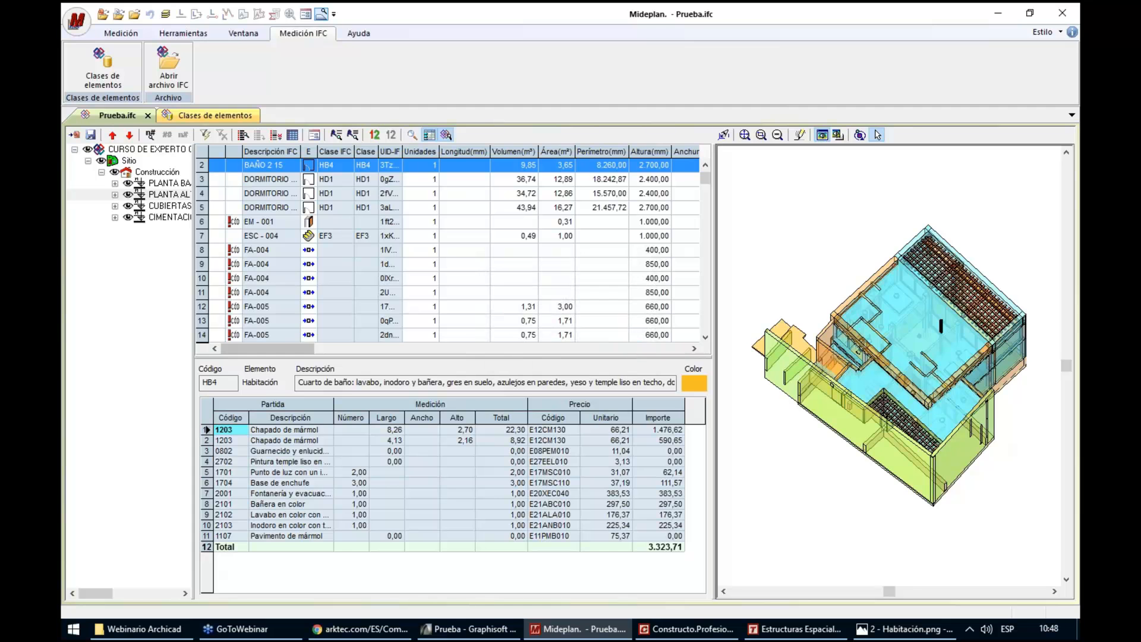
# Open the desktop file Prueba.g13 in Constructo and select item 0701 under CERRAMIENTOS Y DIVISIONES
pyautogui.click(1079, 636)
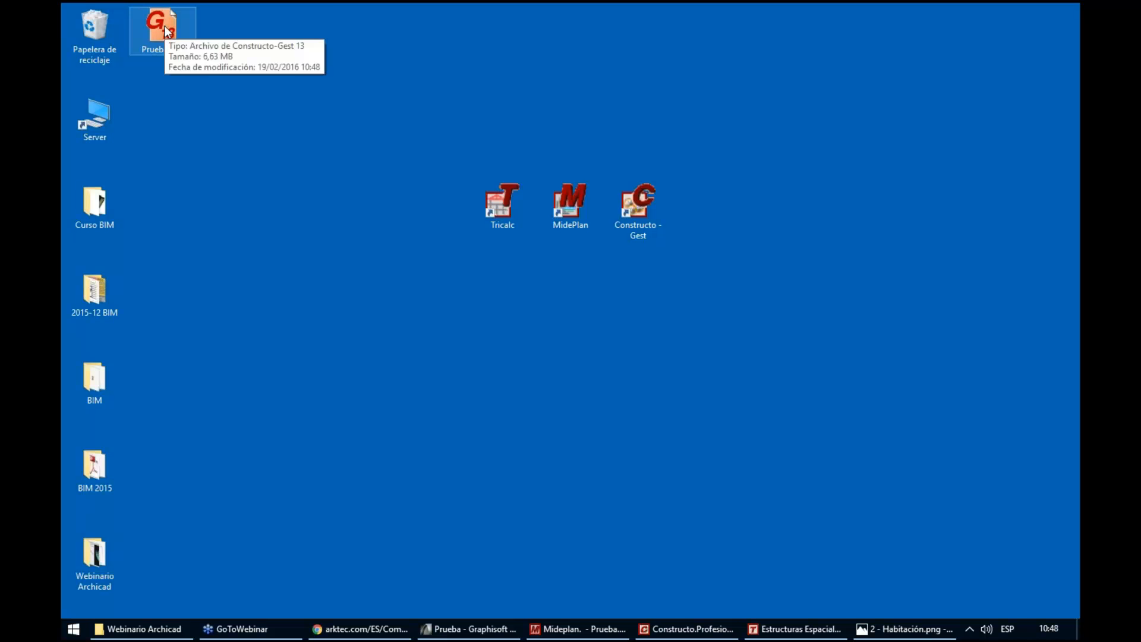
pyautogui.moveTo(169, 33); pyautogui.dragTo(646, 383)
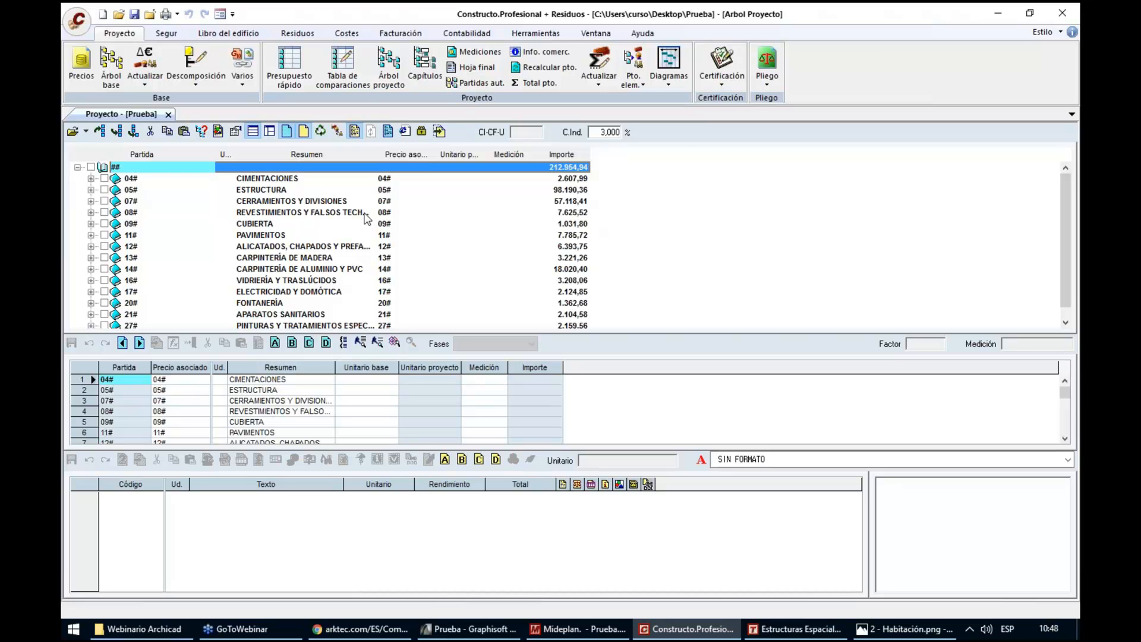
pyautogui.click(90, 201)
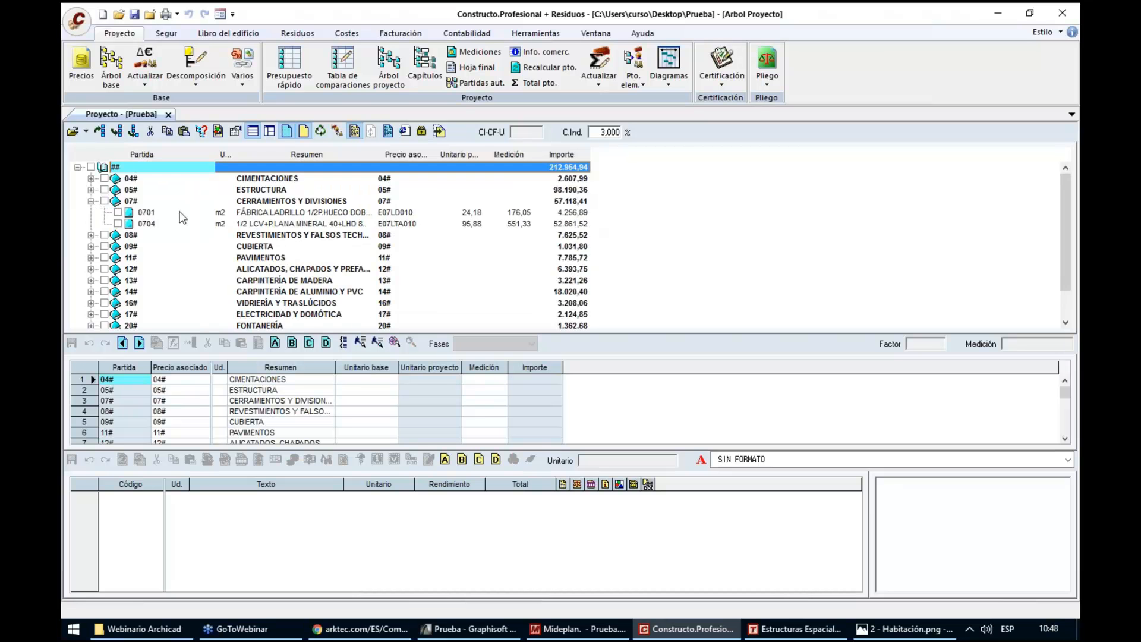
pyautogui.click(260, 215)
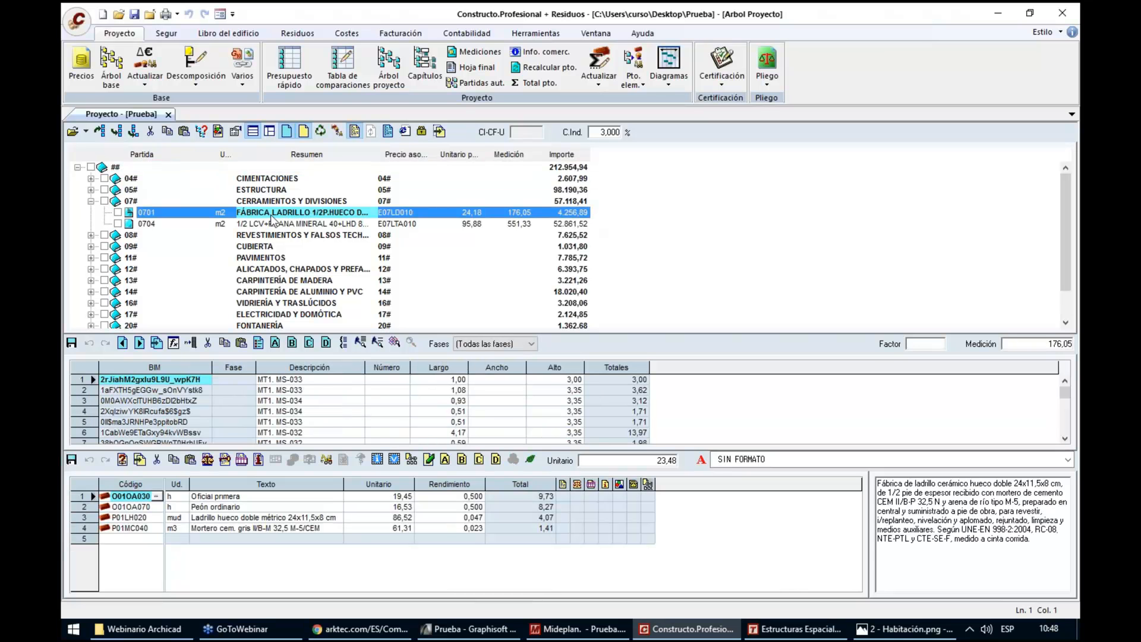
# Examine the measurement lines of item 0701, including the fourth line's BIM identifier, length, height and total
pyautogui.click(302, 392)
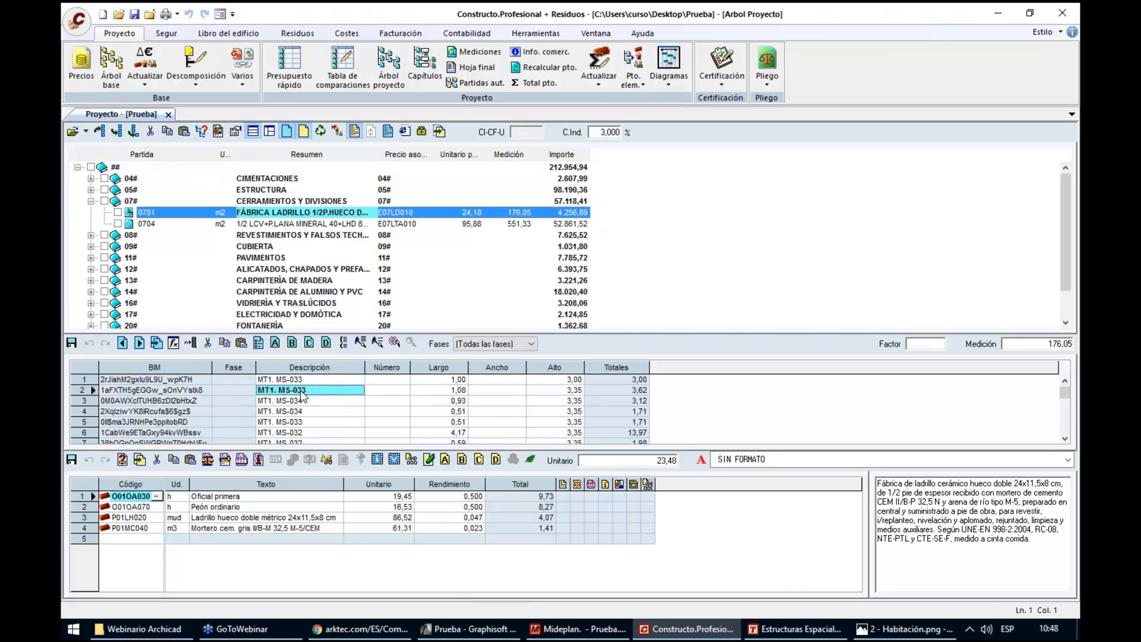
pyautogui.click(302, 400)
pyautogui.click(303, 412)
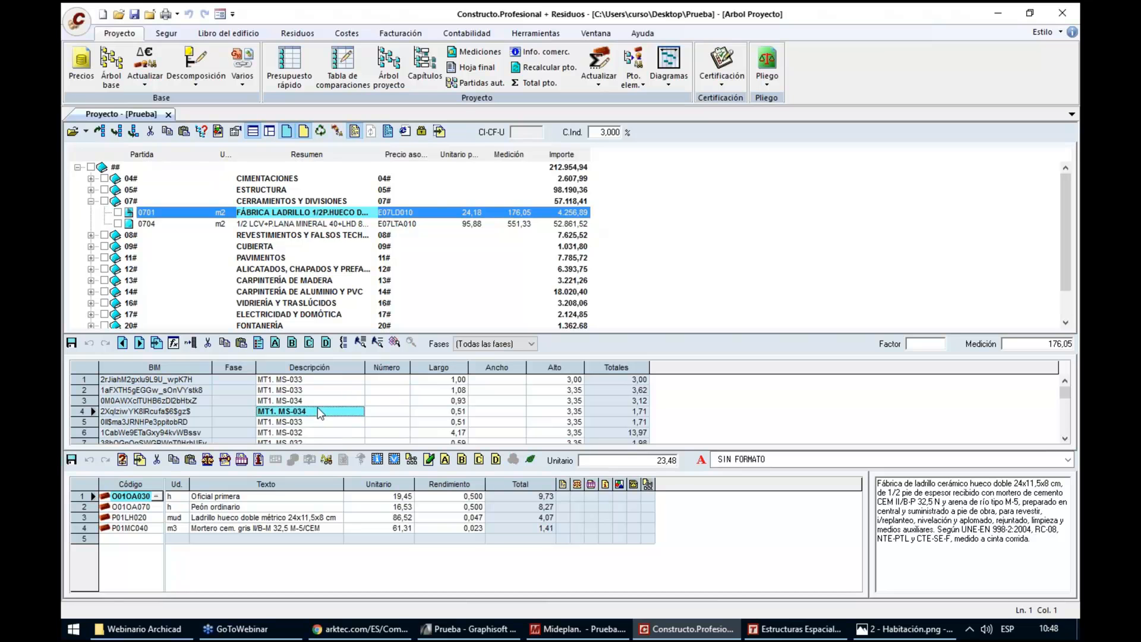
pyautogui.click(164, 412)
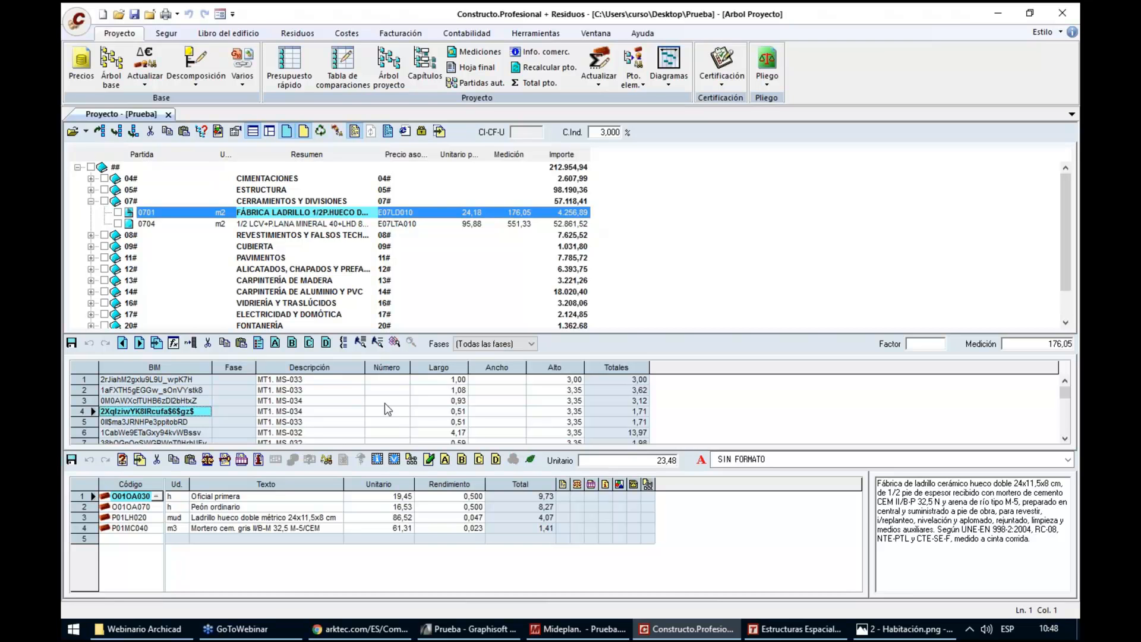
pyautogui.click(431, 413)
pyautogui.click(556, 413)
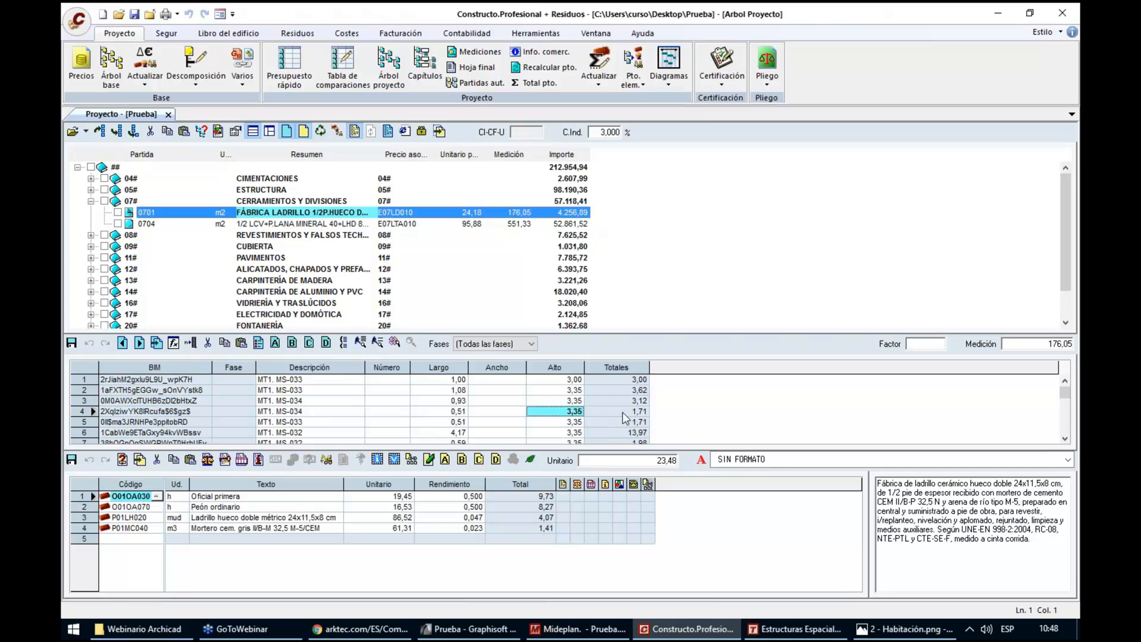
pyautogui.click(624, 412)
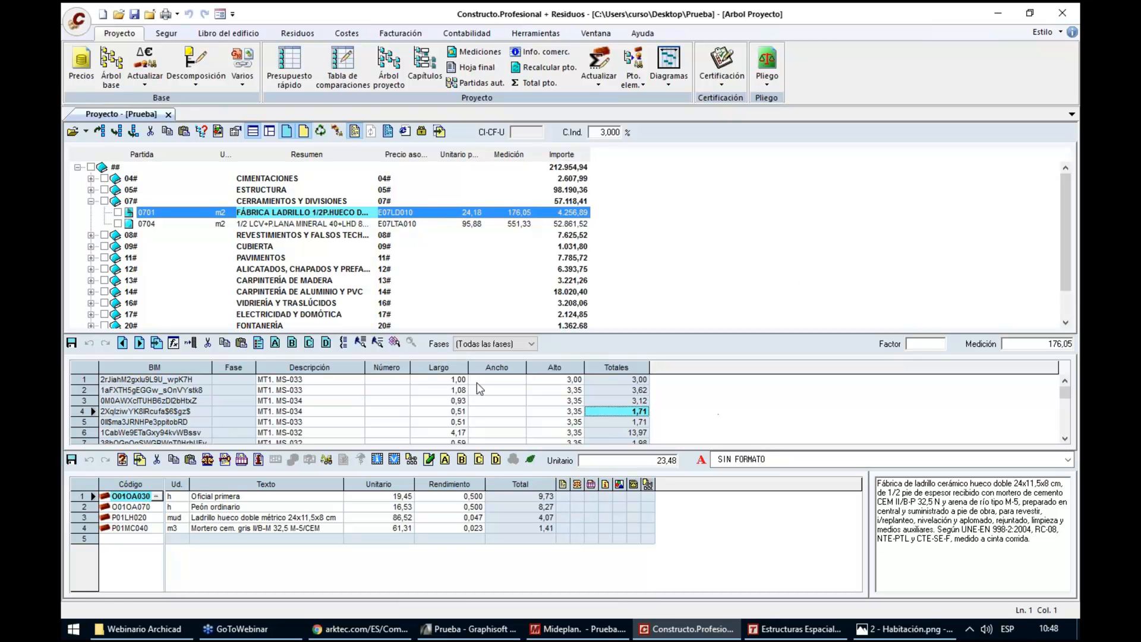
# Open the IFC file Prueba.ifc from the Webinario Archicad folder alongside the budget
pyautogui.click(394, 344)
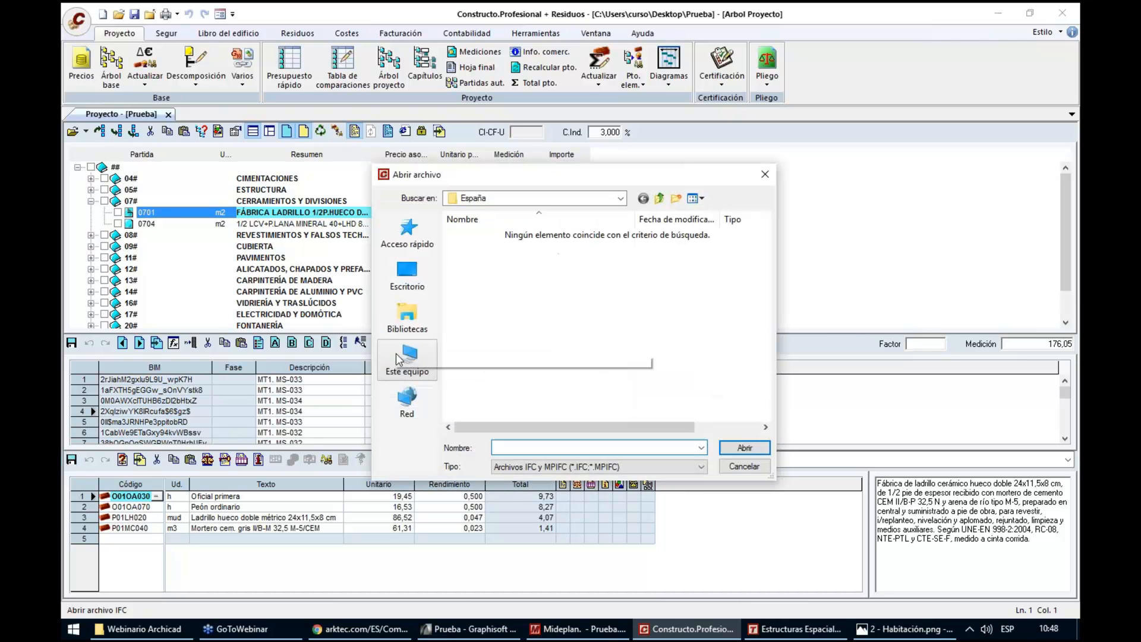
pyautogui.click(621, 199)
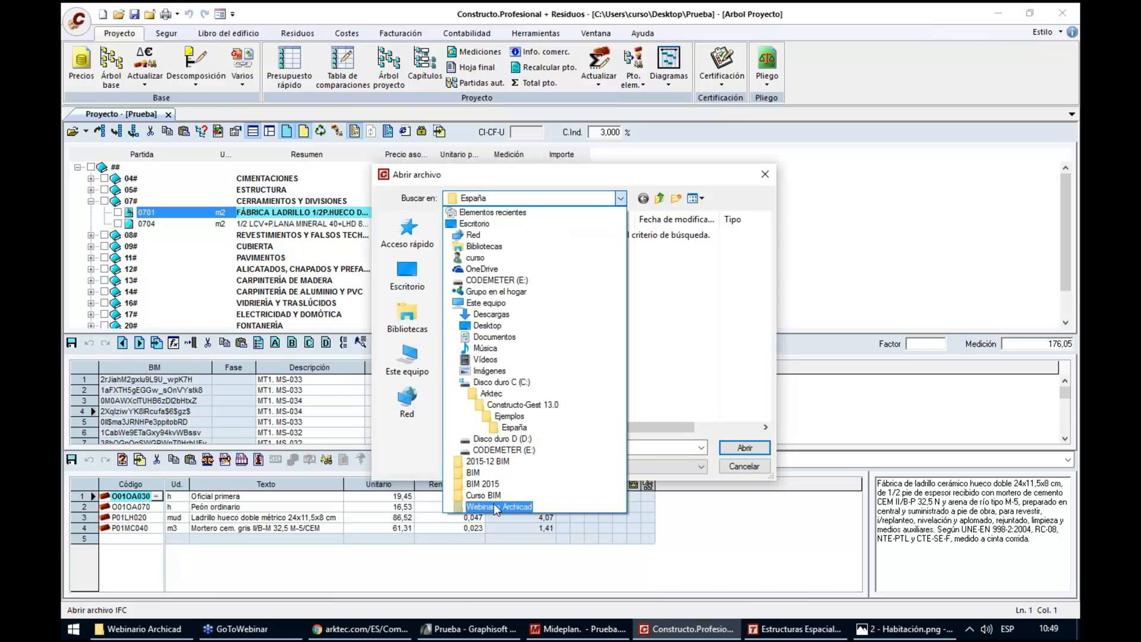
pyautogui.click(493, 510)
pyautogui.click(489, 289)
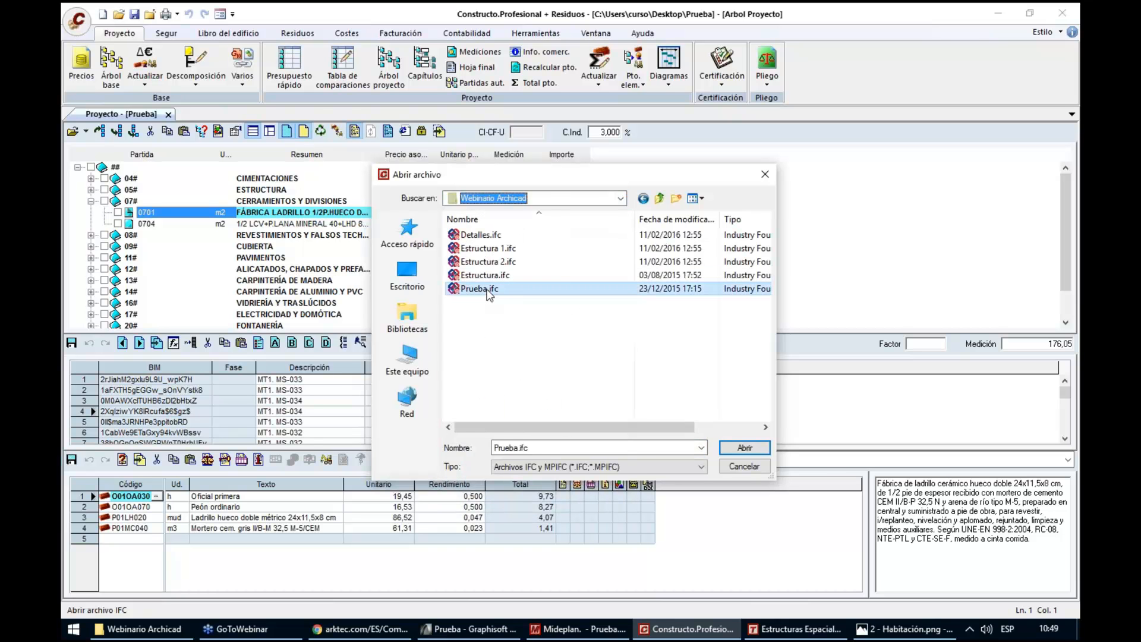
pyautogui.doubleClick(484, 289)
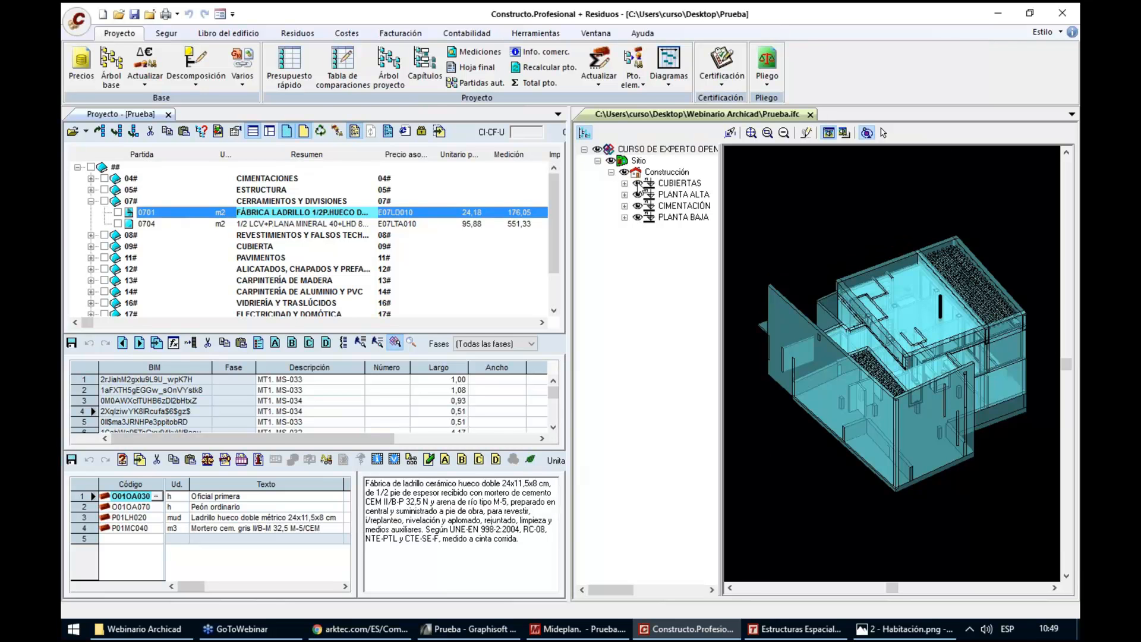
# Hide the IFC model tree and highlight the model elements linked to item 0701
pyautogui.click(638, 185)
pyautogui.click(639, 184)
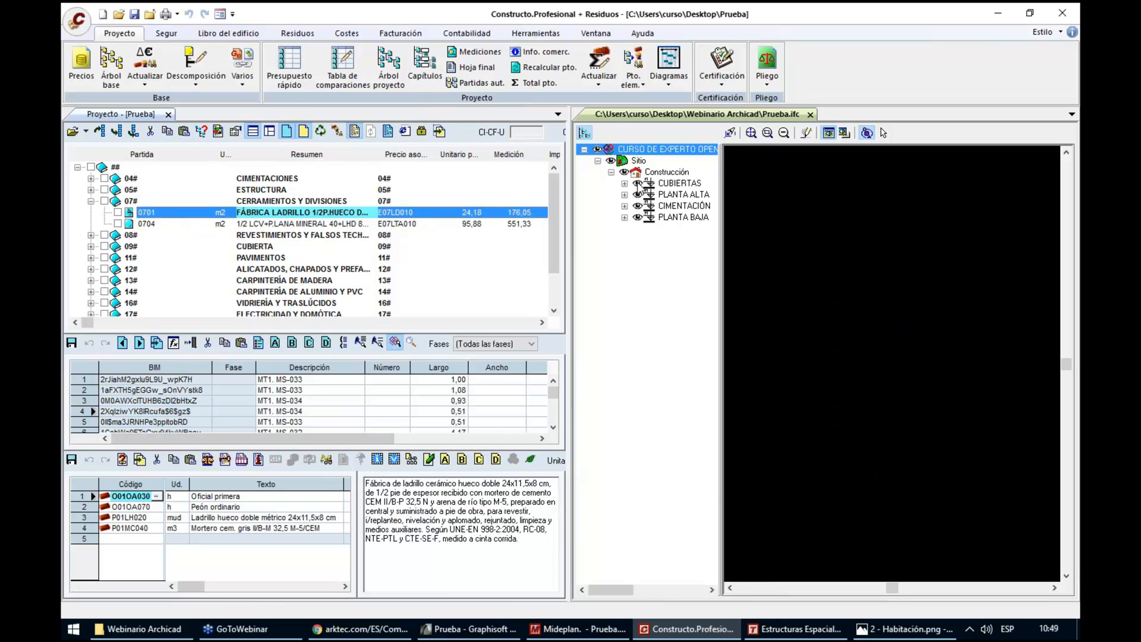
pyautogui.click(584, 135)
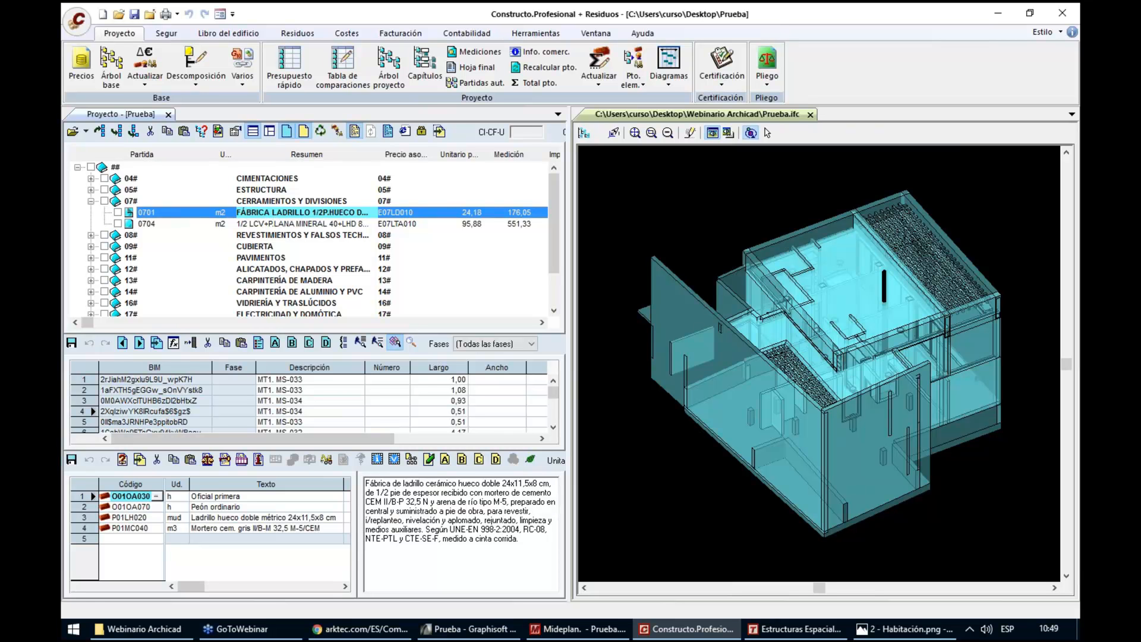
pyautogui.click(417, 344)
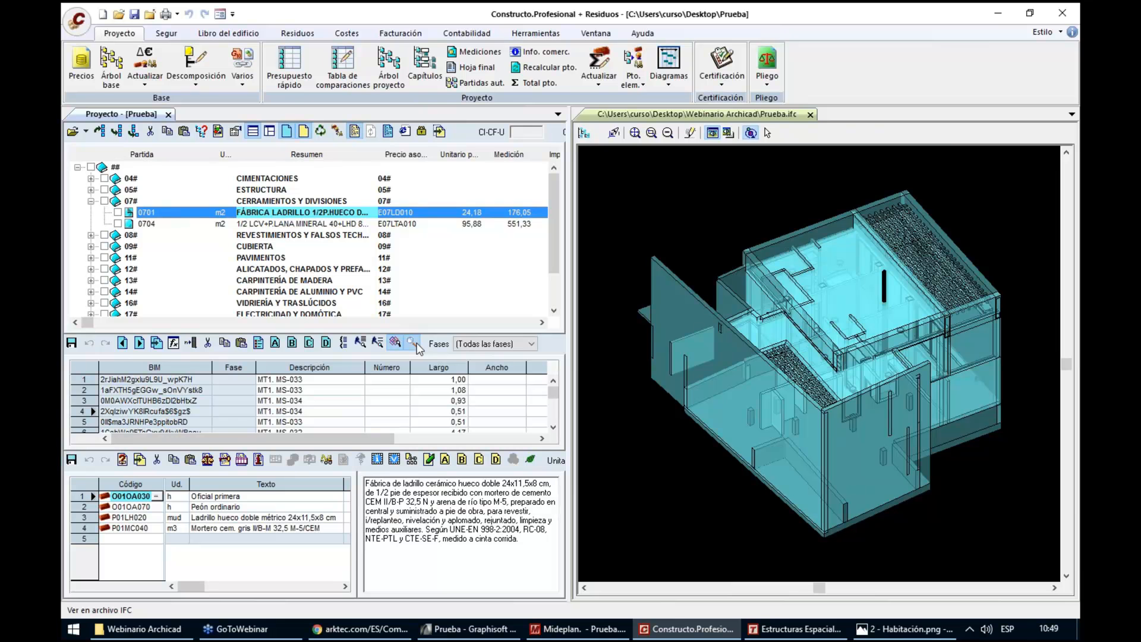
pyautogui.click(416, 345)
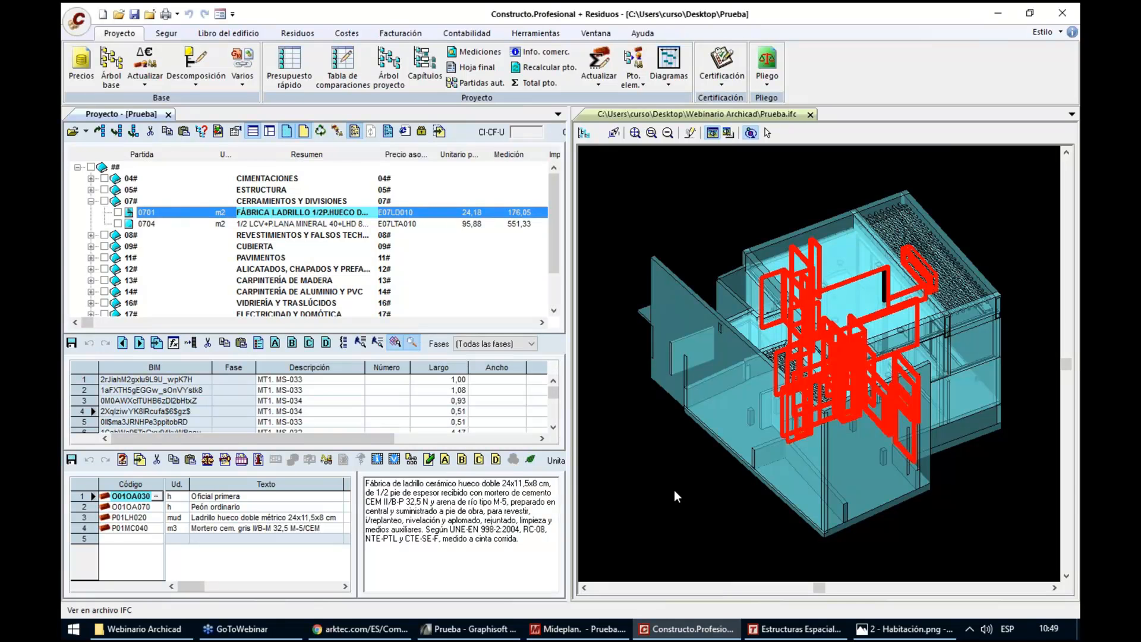
# View the IFC elements of item 0704 and door item 1301 under CARPINTERÍA DE MADERA, then turn highlighting off
pyautogui.click(321, 224)
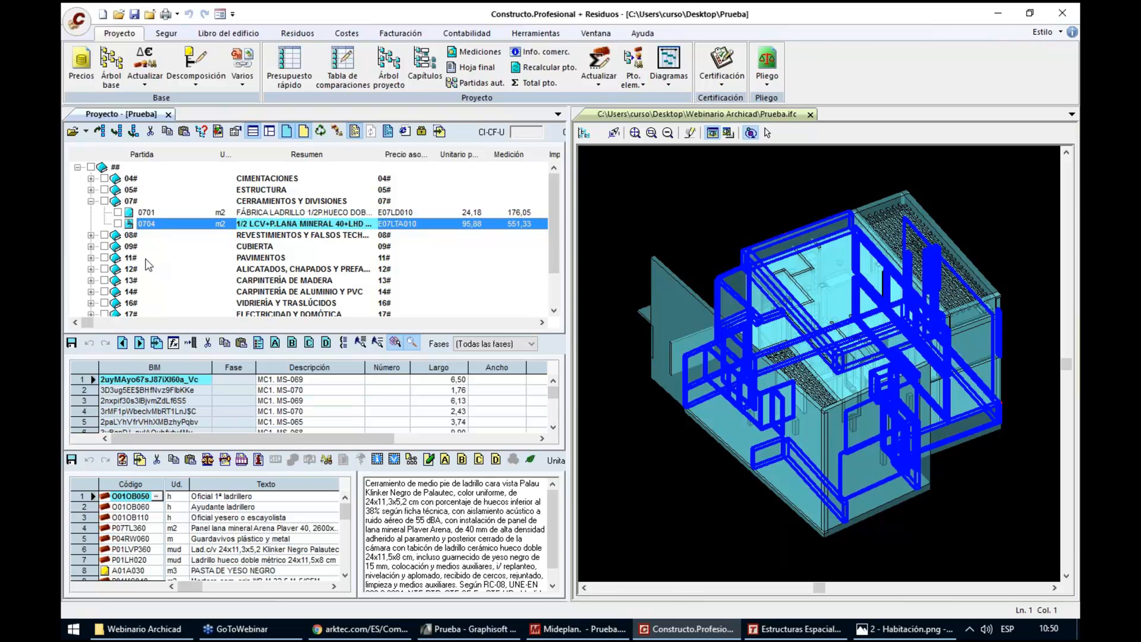
pyautogui.click(91, 280)
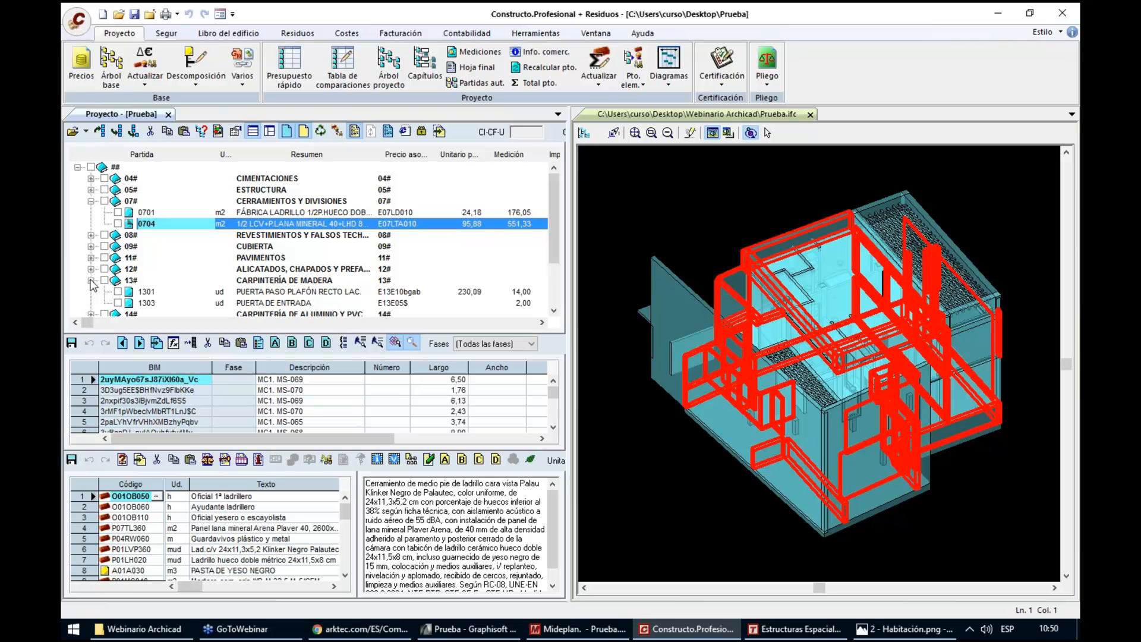
pyautogui.click(262, 293)
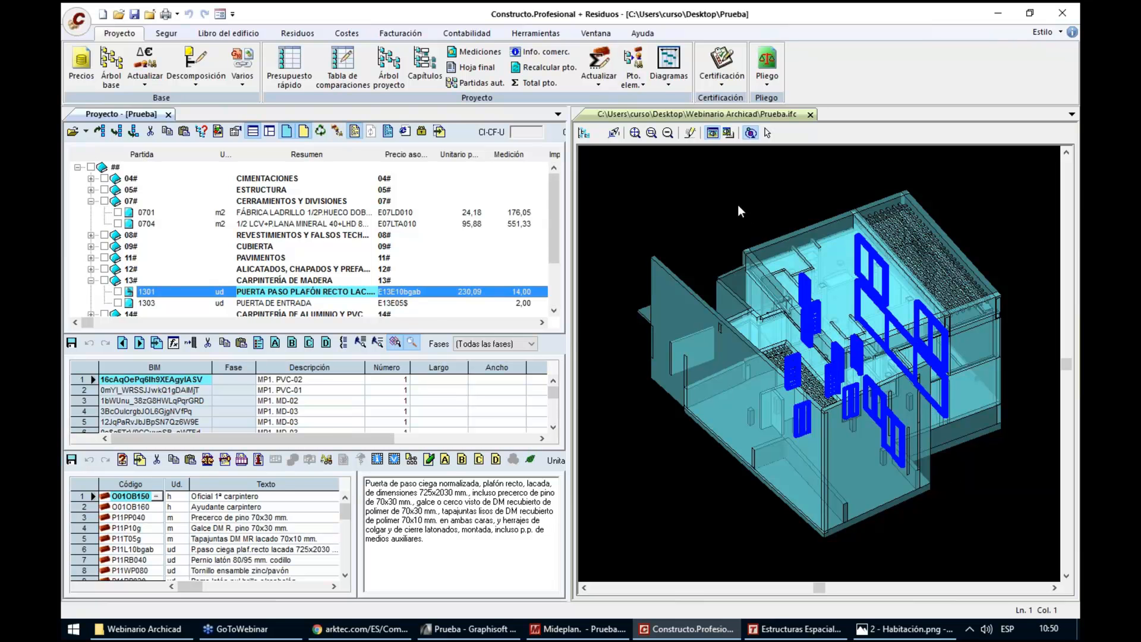
pyautogui.click(414, 344)
# Enable element selection in the IFC model, pick the large outer wall and examine which budget item is marked for it
pyautogui.click(766, 135)
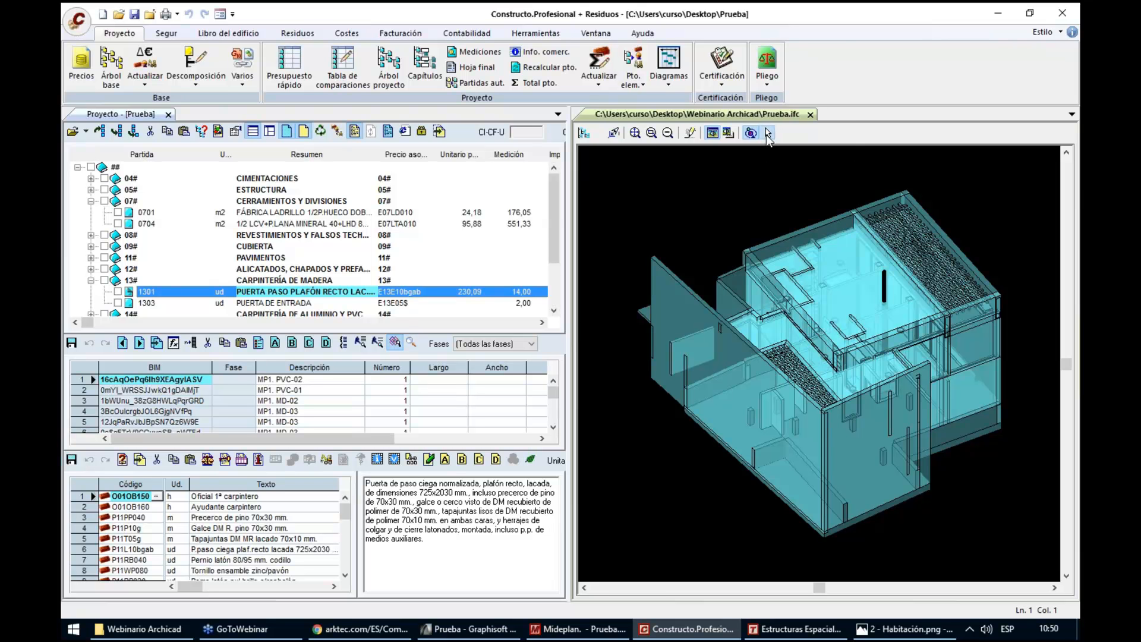
pyautogui.click(663, 266)
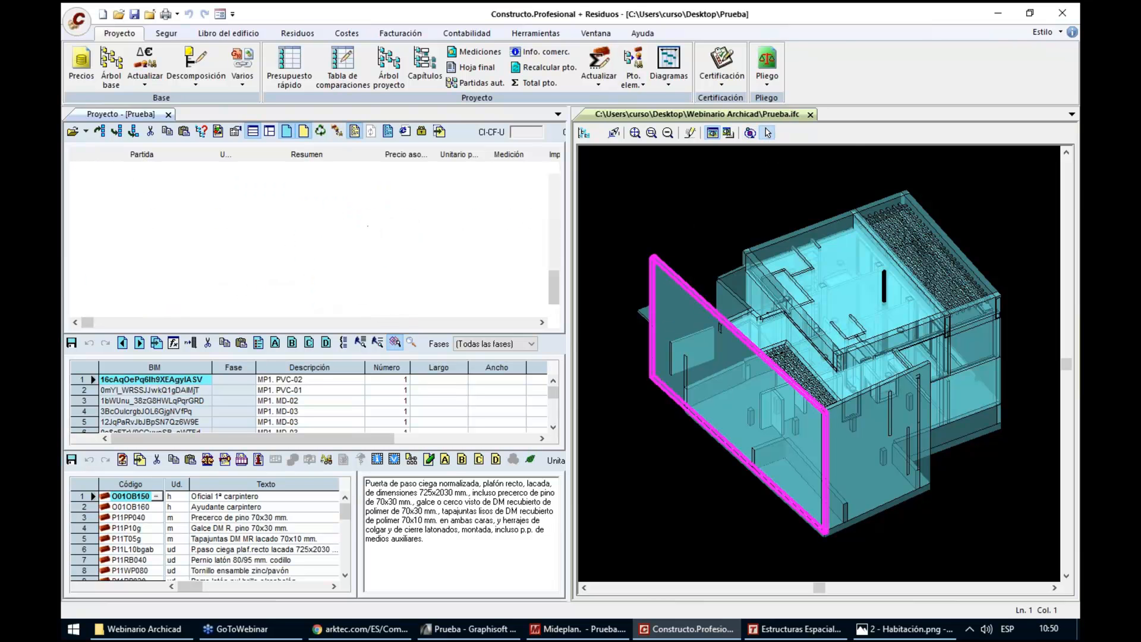
pyautogui.click(558, 199)
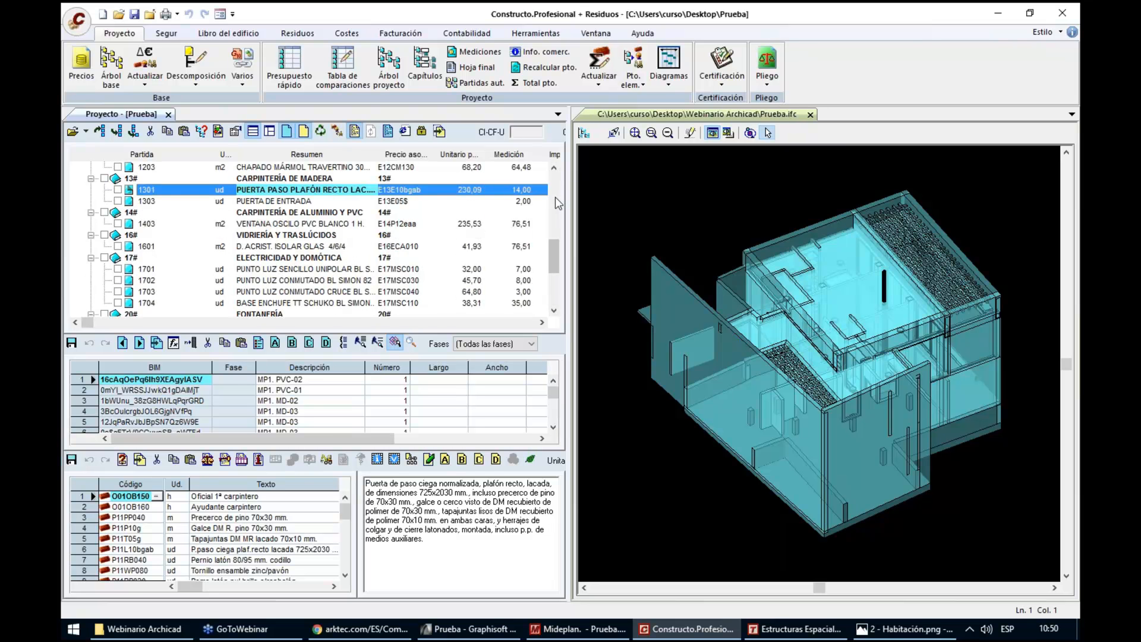
pyautogui.click(555, 197)
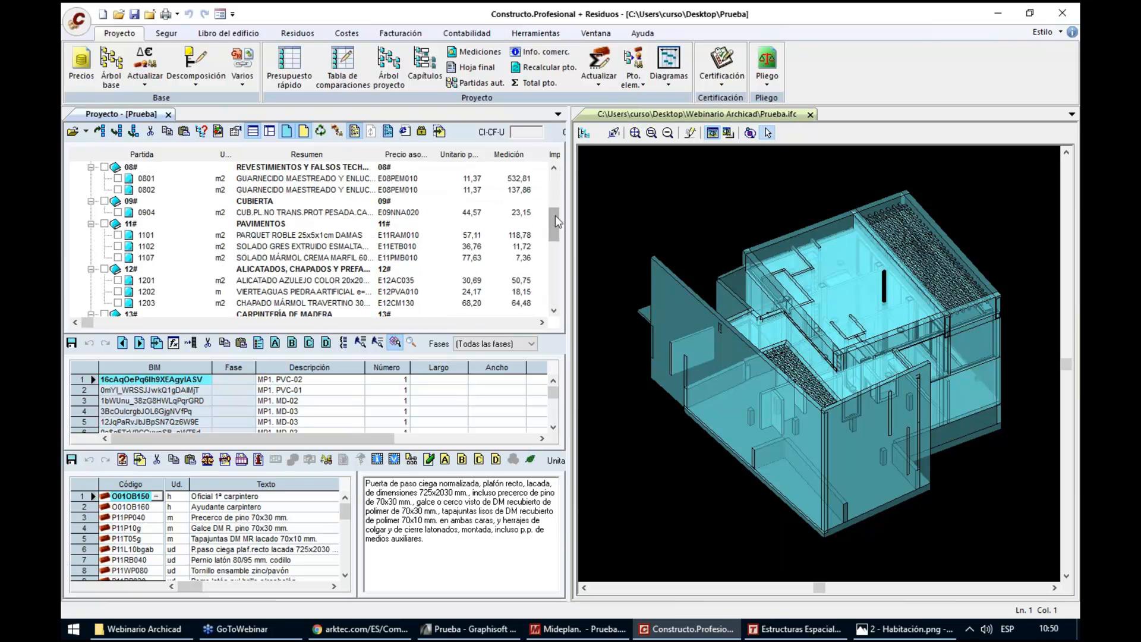
pyautogui.click(661, 269)
pyautogui.click(661, 264)
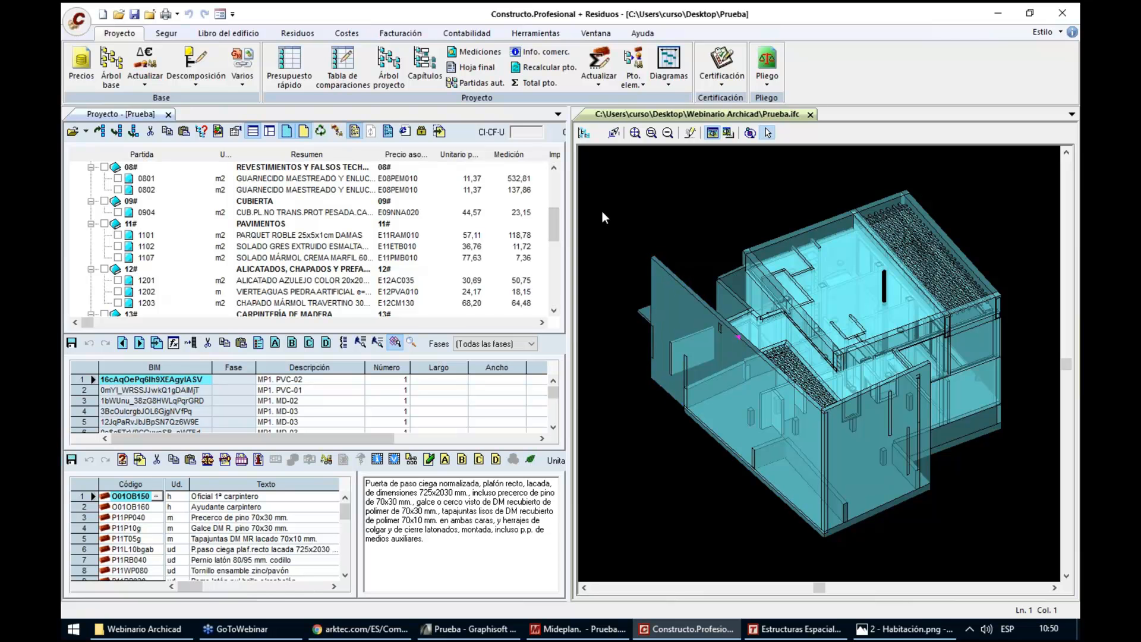
pyautogui.click(555, 209)
pyautogui.click(555, 193)
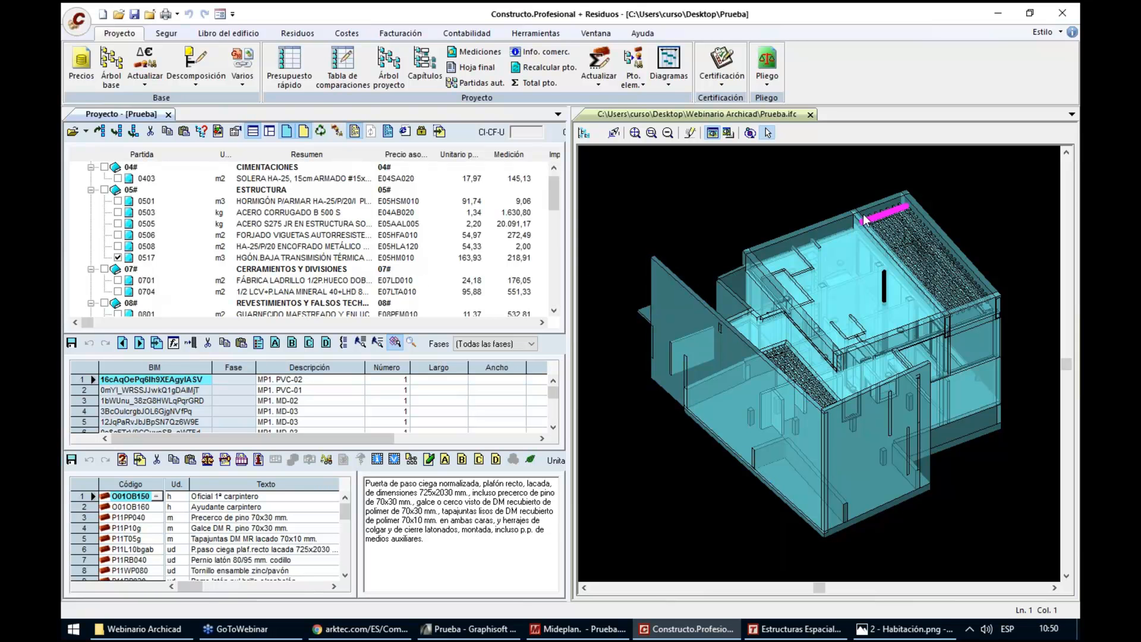
# Show the IFC model tree and hide PLANTA BAJA, CIMENTACIÓN and CUBIERTAS, leaving only PLANTA ALTA displayed
pyautogui.click(584, 131)
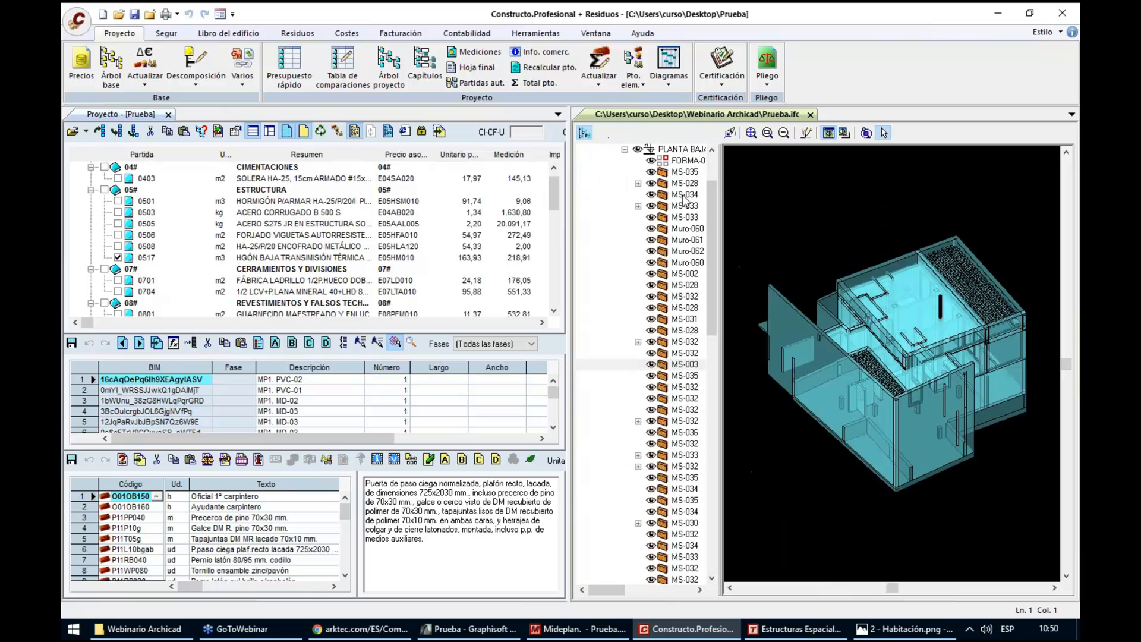
pyautogui.click(624, 149)
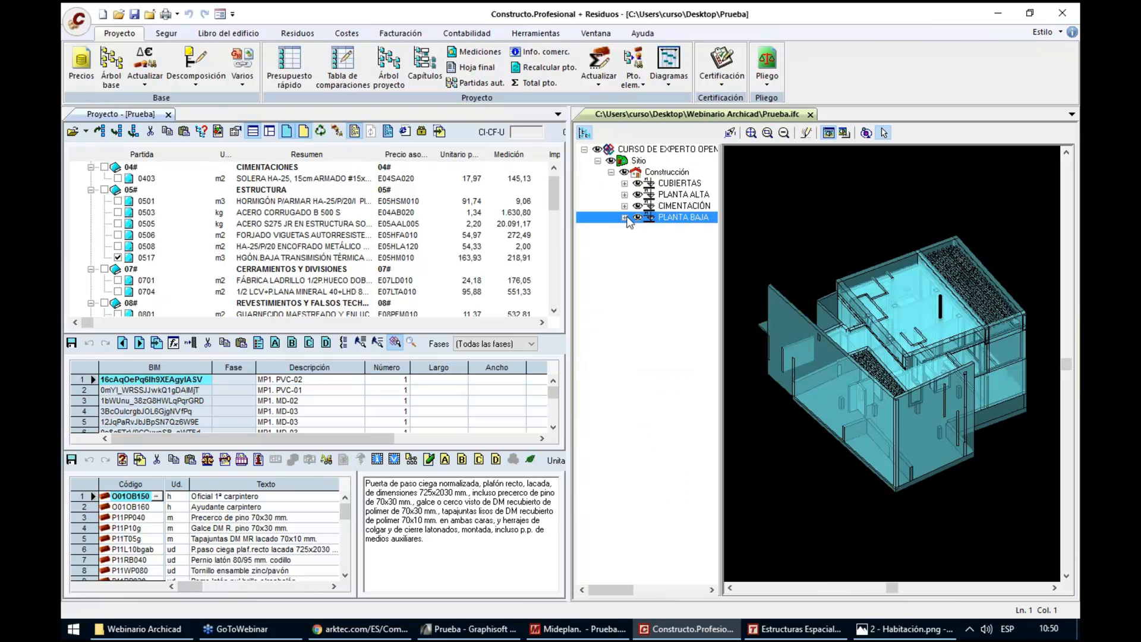
pyautogui.click(625, 217)
pyautogui.click(624, 149)
pyautogui.click(637, 216)
pyautogui.click(637, 206)
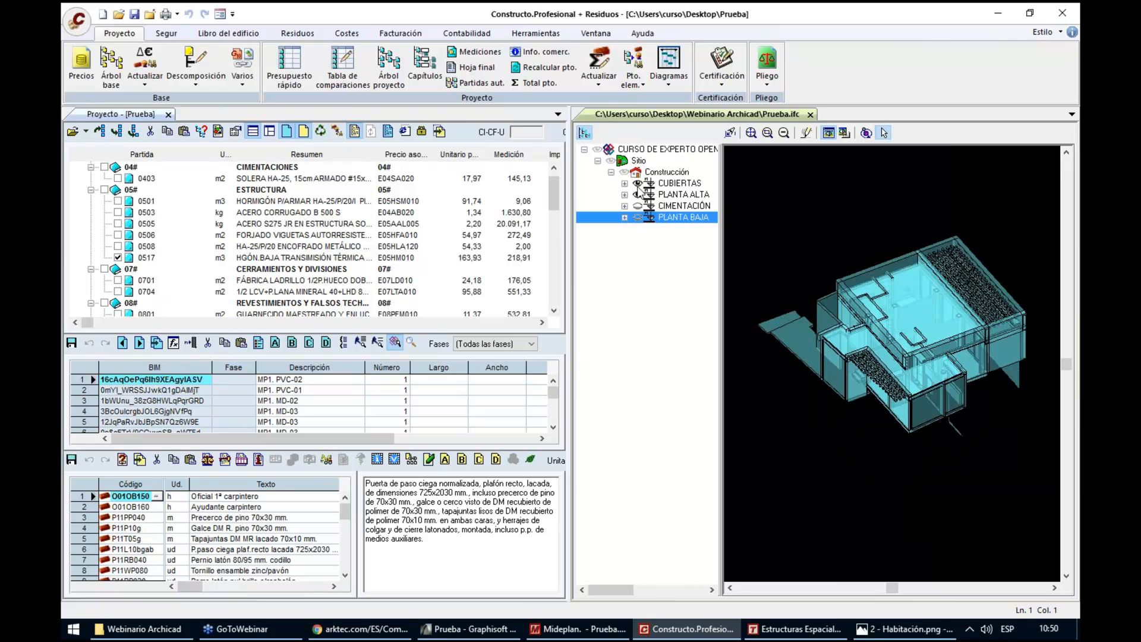
pyautogui.click(638, 184)
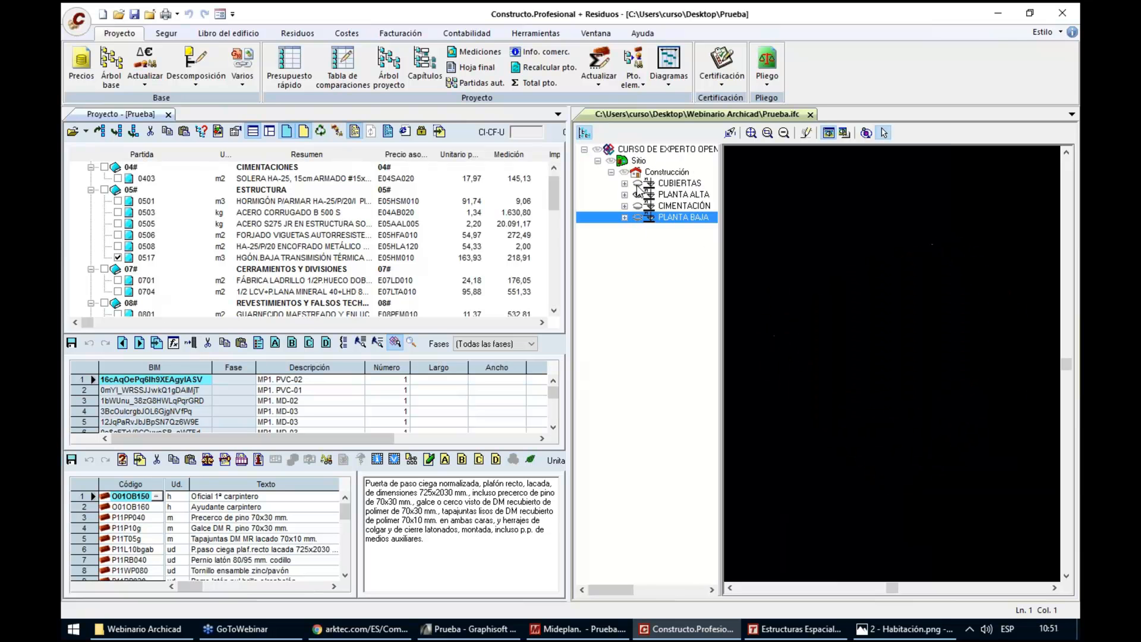
# Orbit the upper floor to see into its rooms and select the BAÑO 2 space in the model
pyautogui.click(866, 133)
pyautogui.moveTo(883, 428); pyautogui.dragTo(921, 268)
pyautogui.scroll(3, 921, 246)
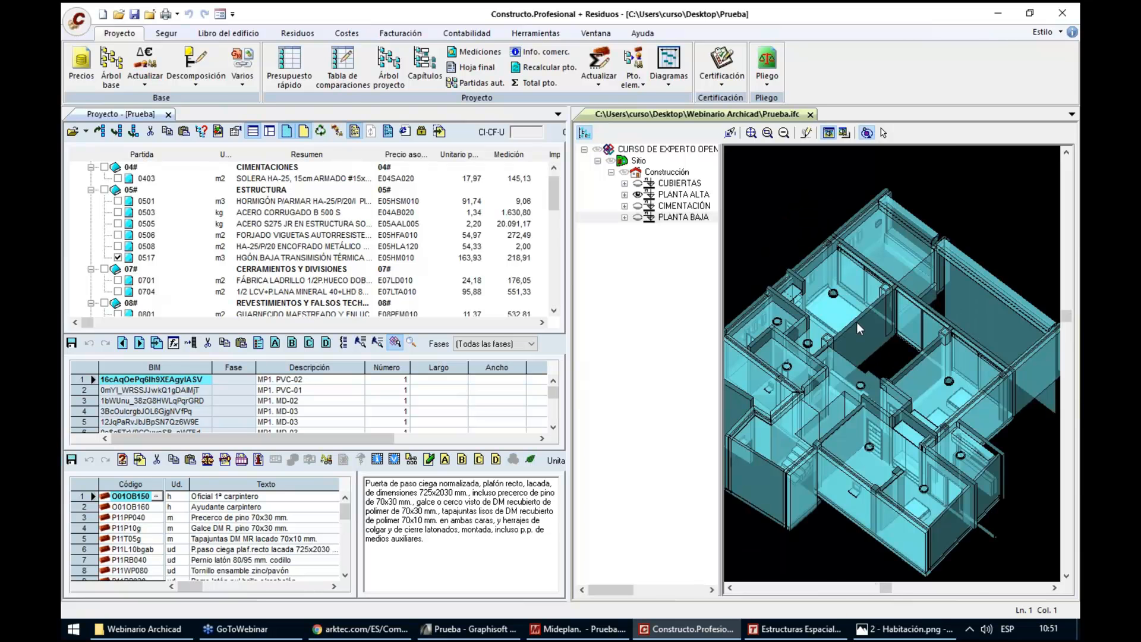
pyautogui.scroll(3, 741, 359)
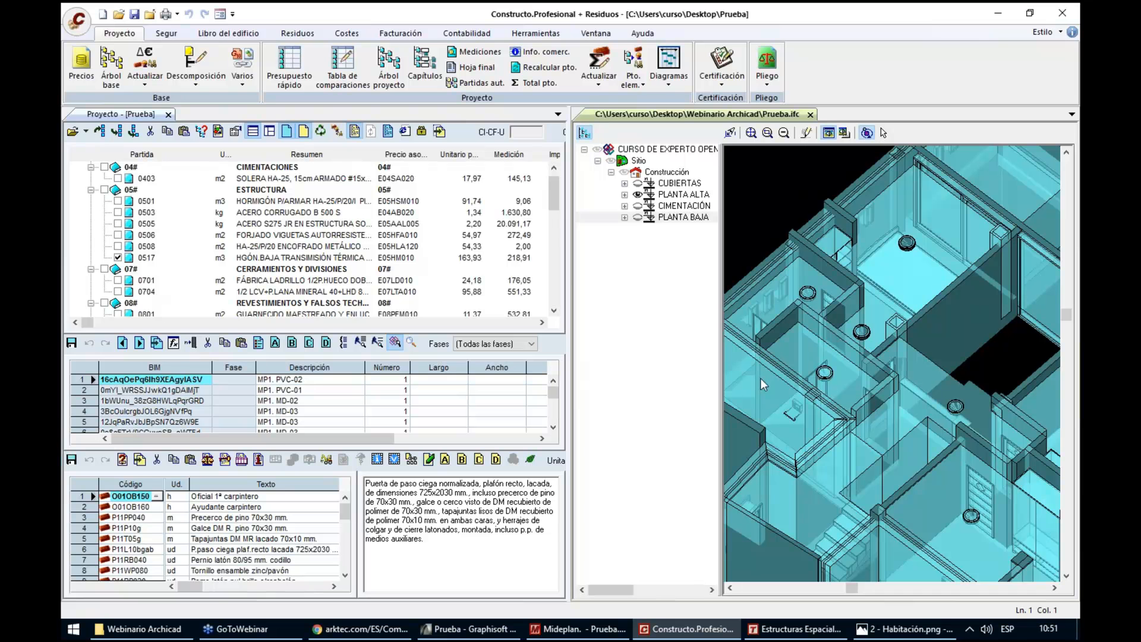
pyautogui.click(884, 133)
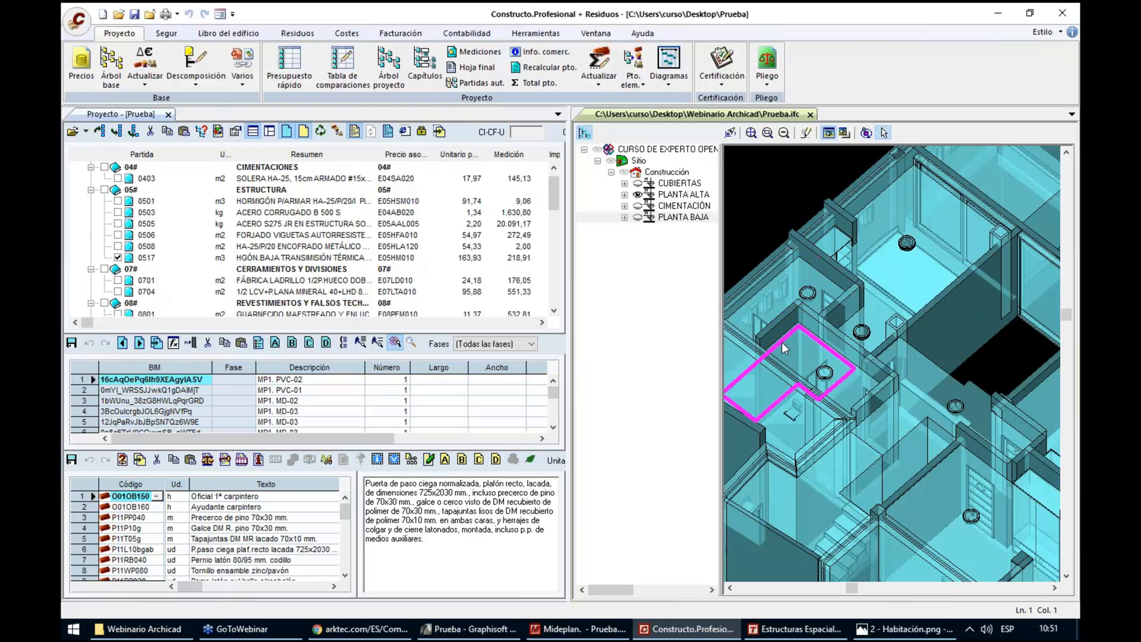
pyautogui.scroll(2, 782, 340)
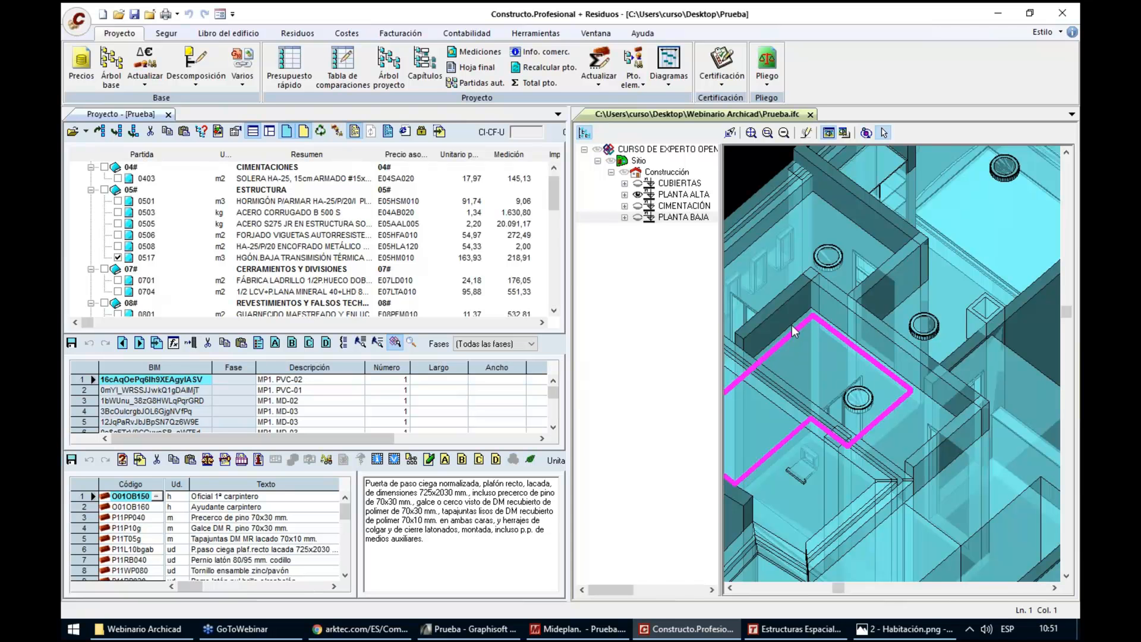
pyautogui.click(790, 324)
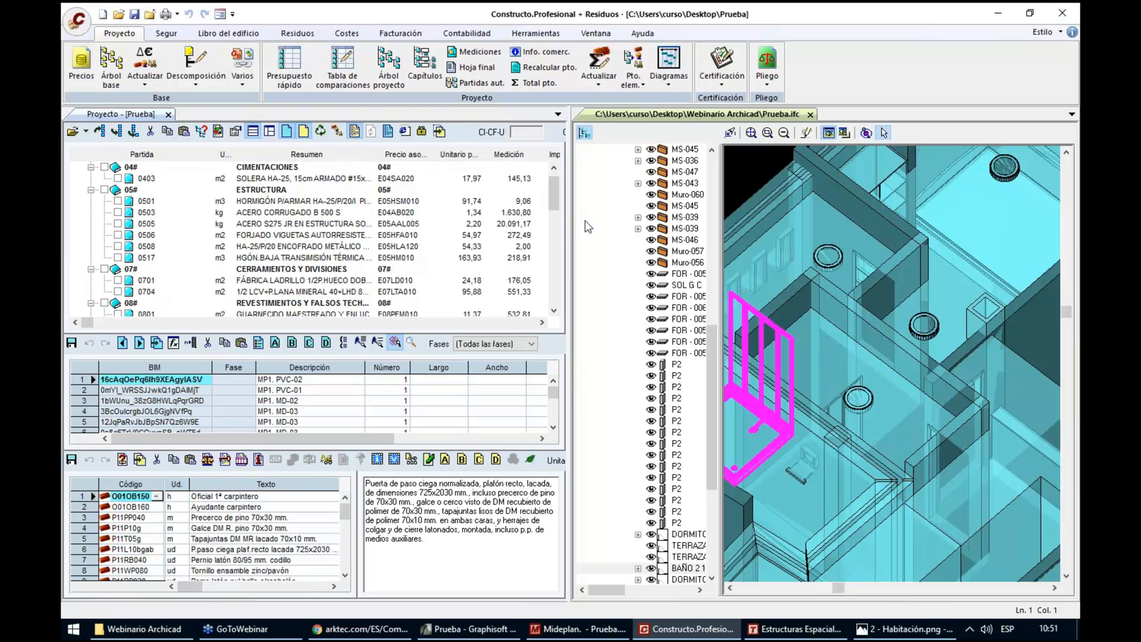
# Examine the budget items marked for the selected bathroom, from finishes and flooring through plumbing, sanitary fixtures and painting
pyautogui.moveTo(554, 195); pyautogui.dragTo(558, 220)
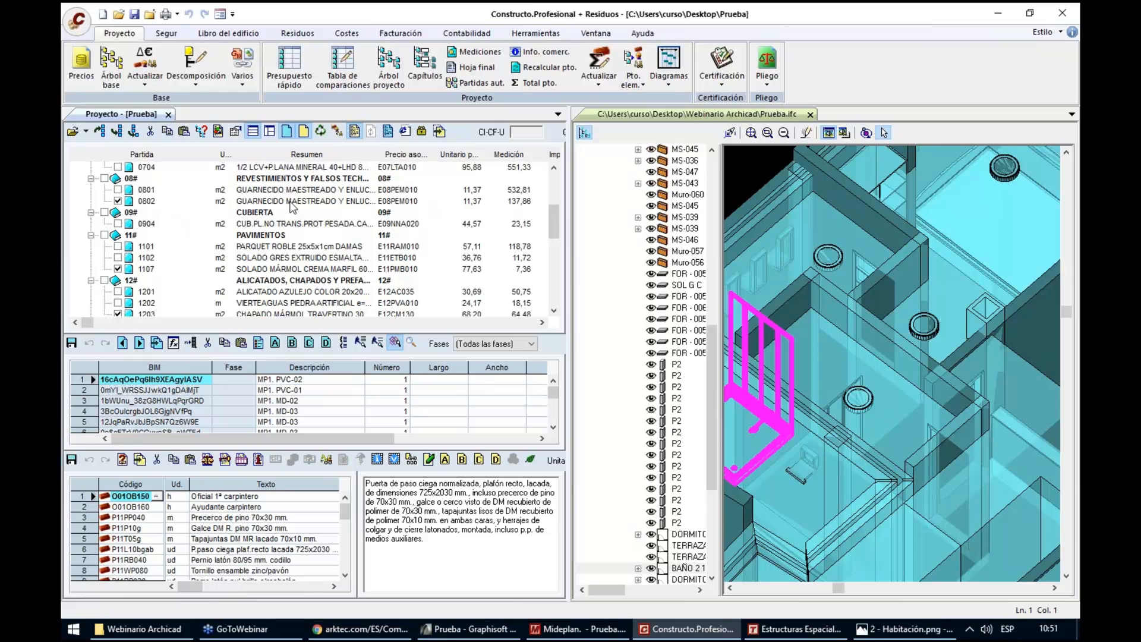
pyautogui.moveTo(551, 215); pyautogui.dragTo(555, 234)
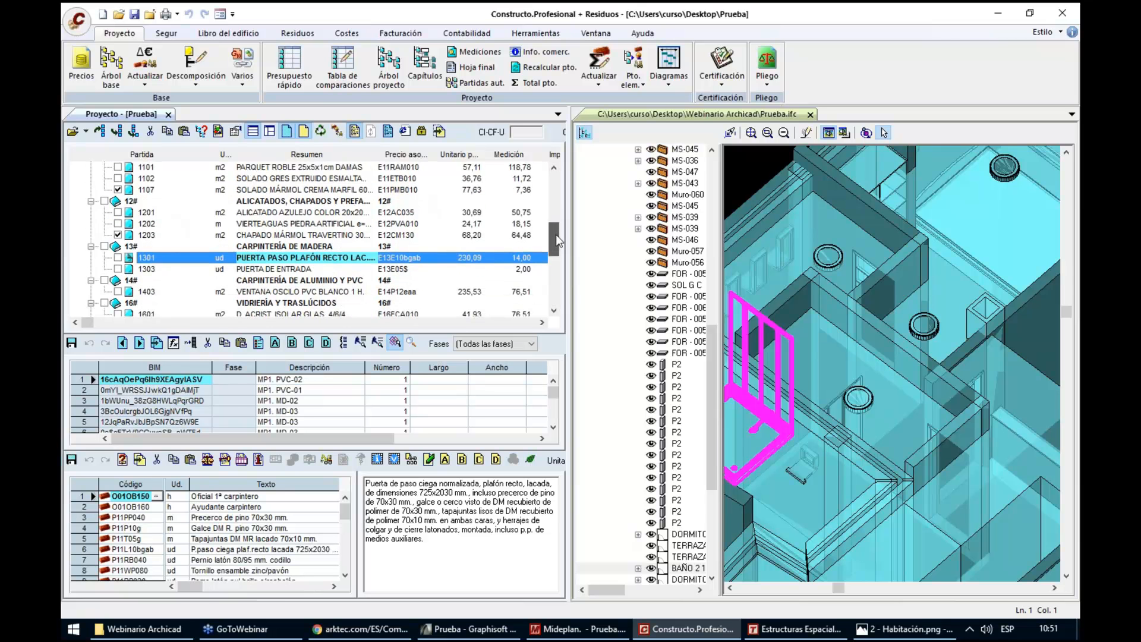
pyautogui.click(118, 234)
pyautogui.moveTo(554, 240); pyautogui.dragTo(558, 306)
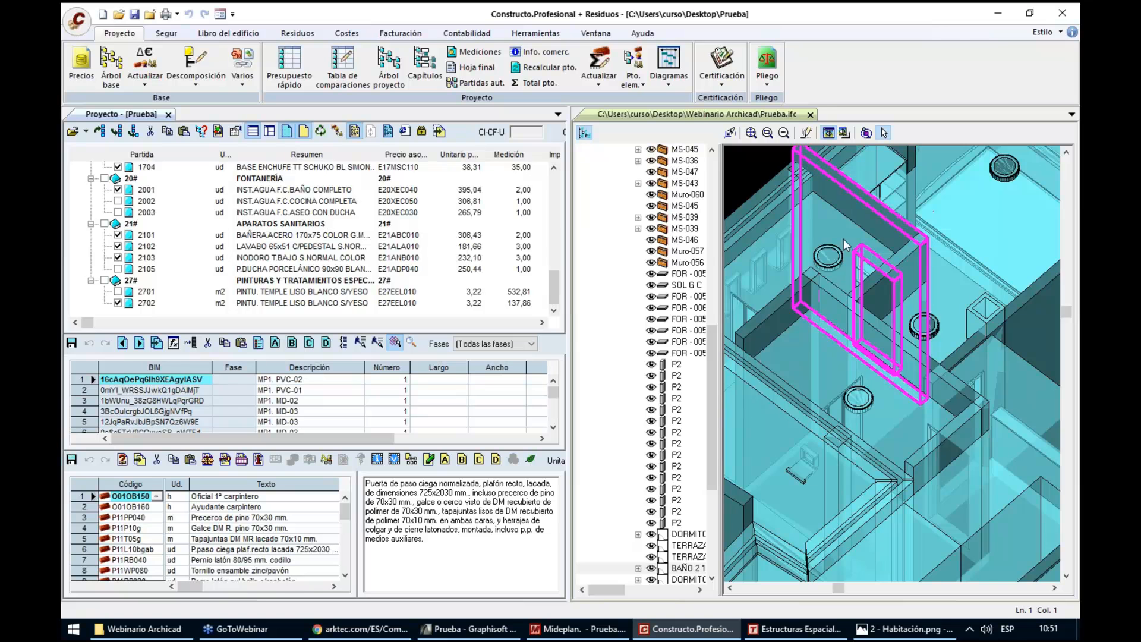
pyautogui.scroll(-3, 844, 238)
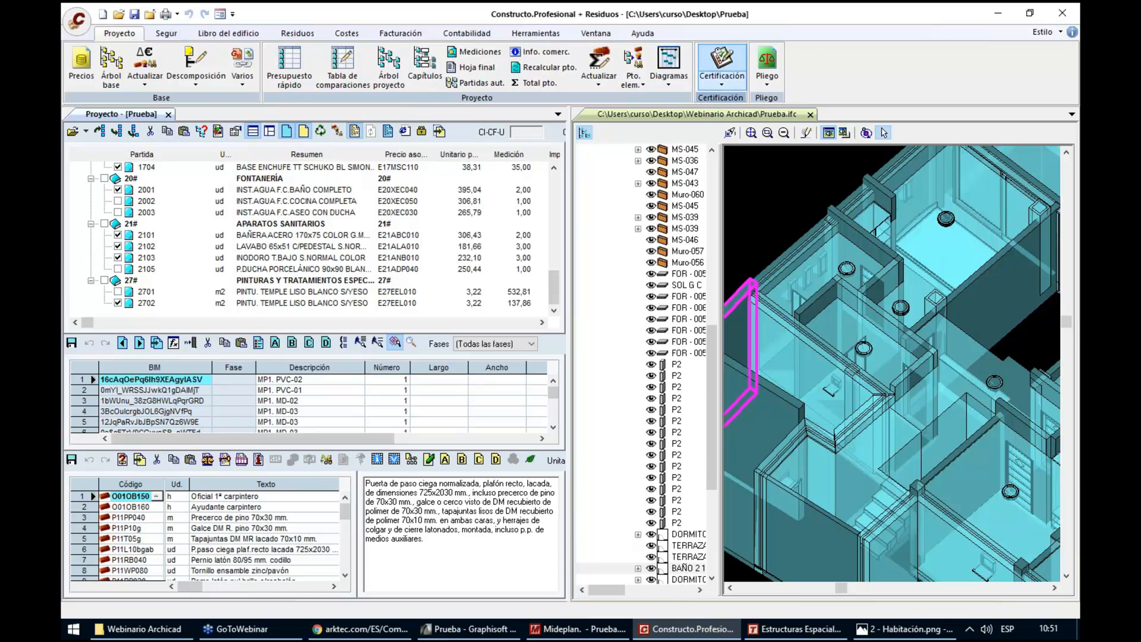
# Open the budget's certification view, fit the whole IFC model in its window and select the budgeted measurement of item 0701
pyautogui.click(722, 66)
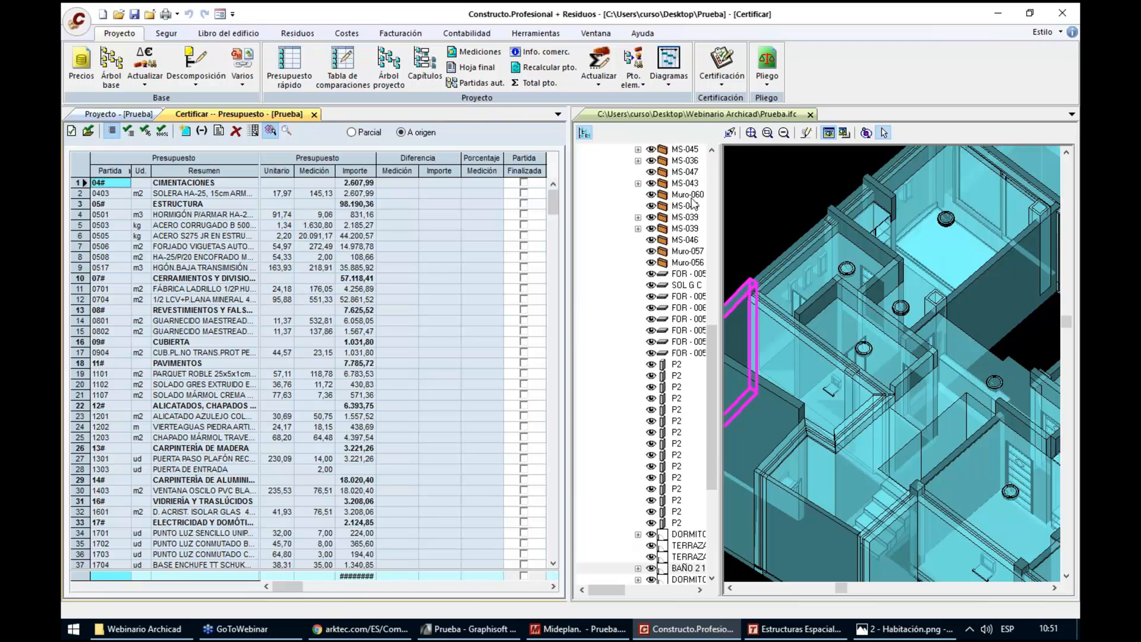
pyautogui.click(752, 134)
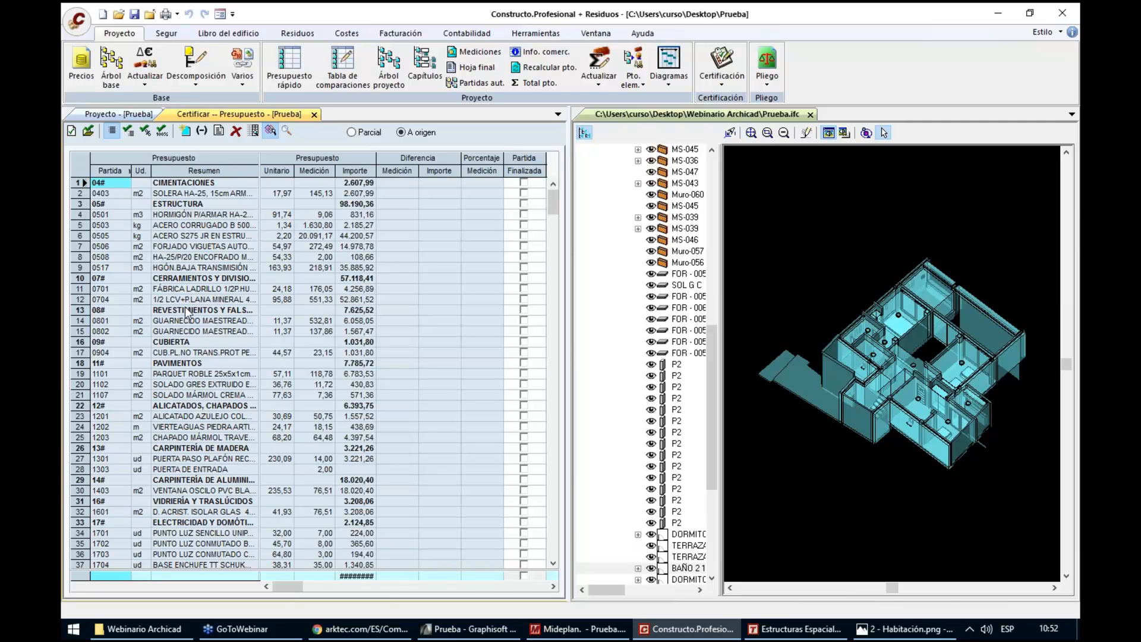
pyautogui.click(309, 294)
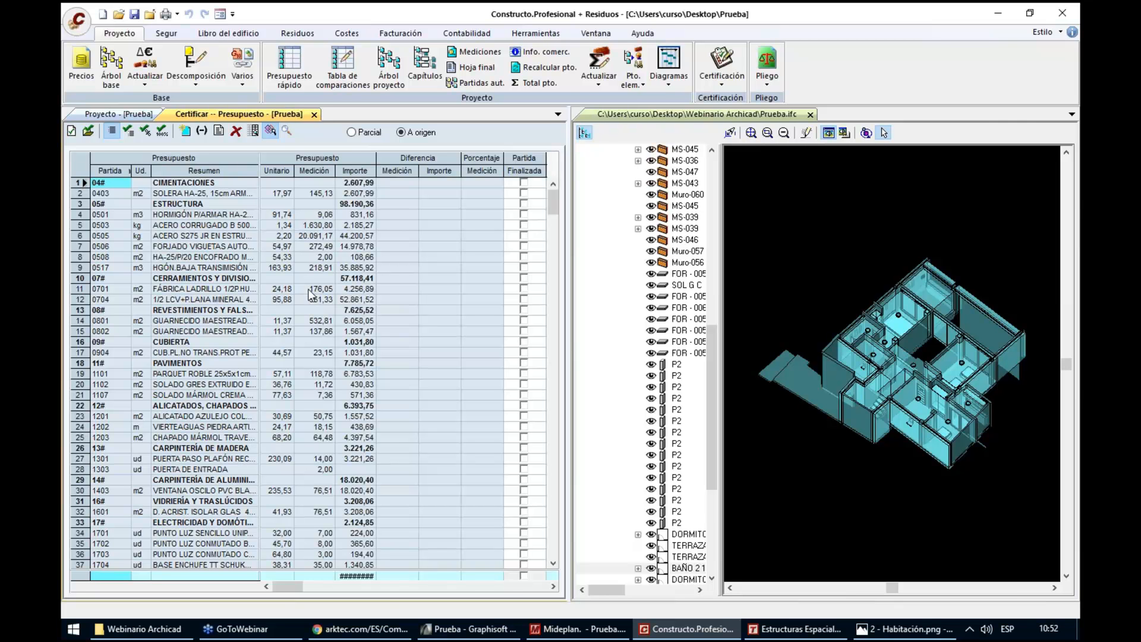
pyautogui.click(309, 290)
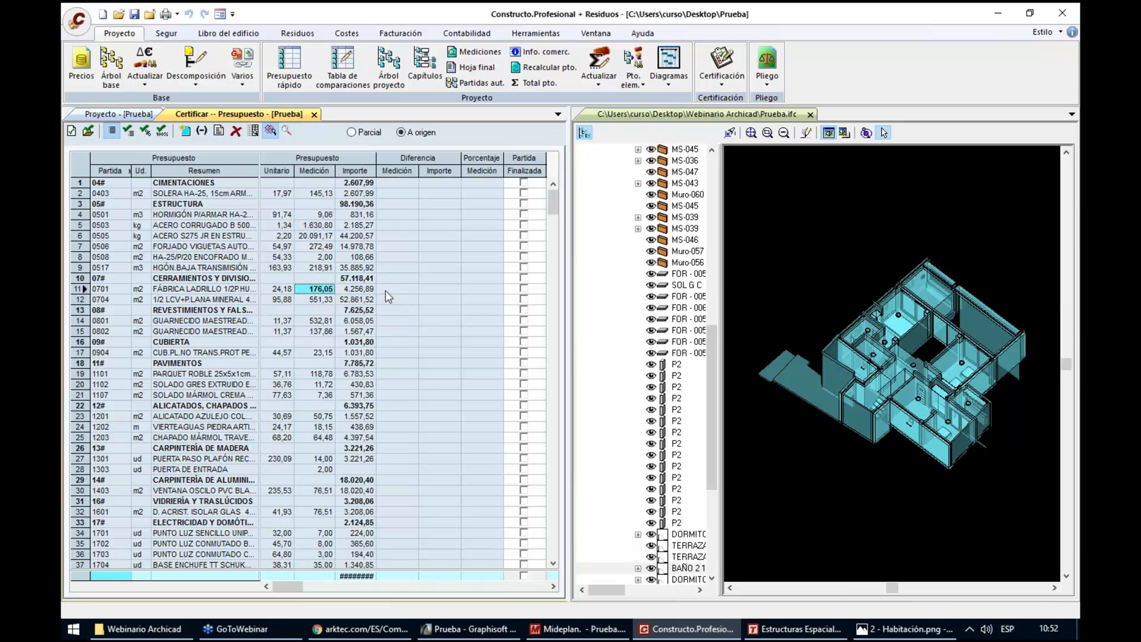
# Create the certification file "Prueba certificación 01" on the Desktop and hide the IFC model tree
pyautogui.click(72, 132)
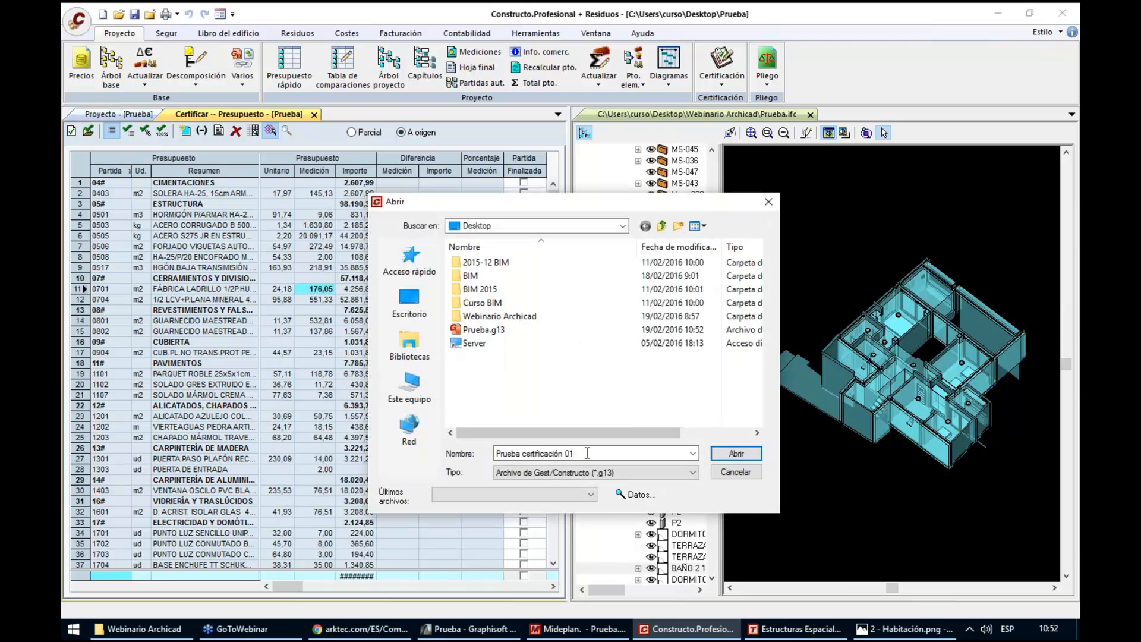
pyautogui.moveTo(497, 454); pyautogui.dragTo(575, 454)
pyautogui.click(734, 454)
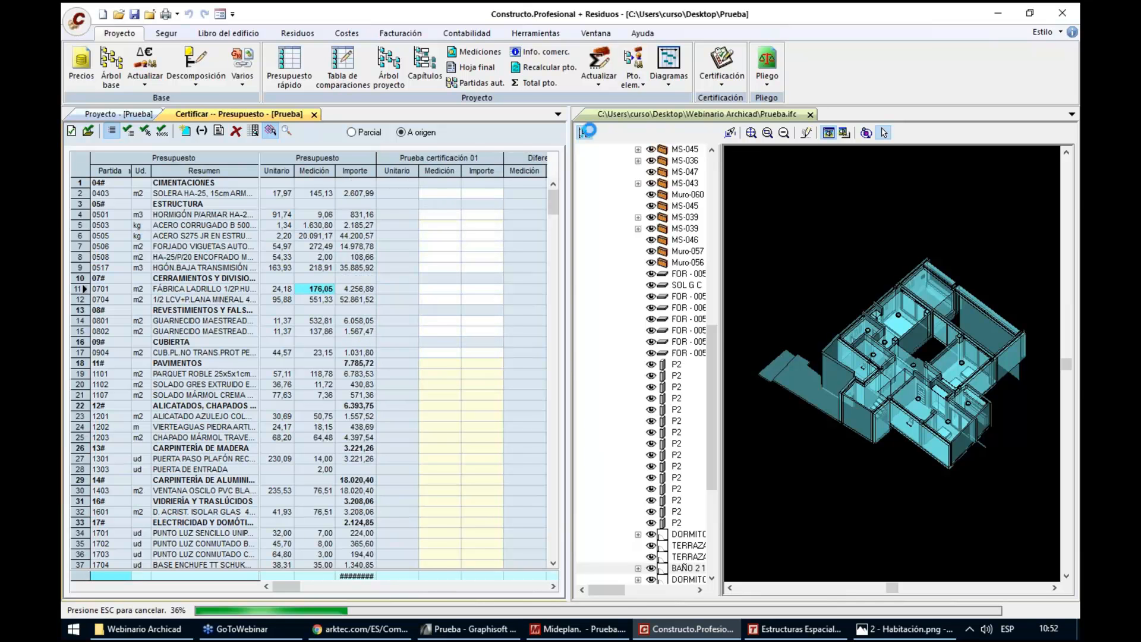
pyautogui.click(584, 132)
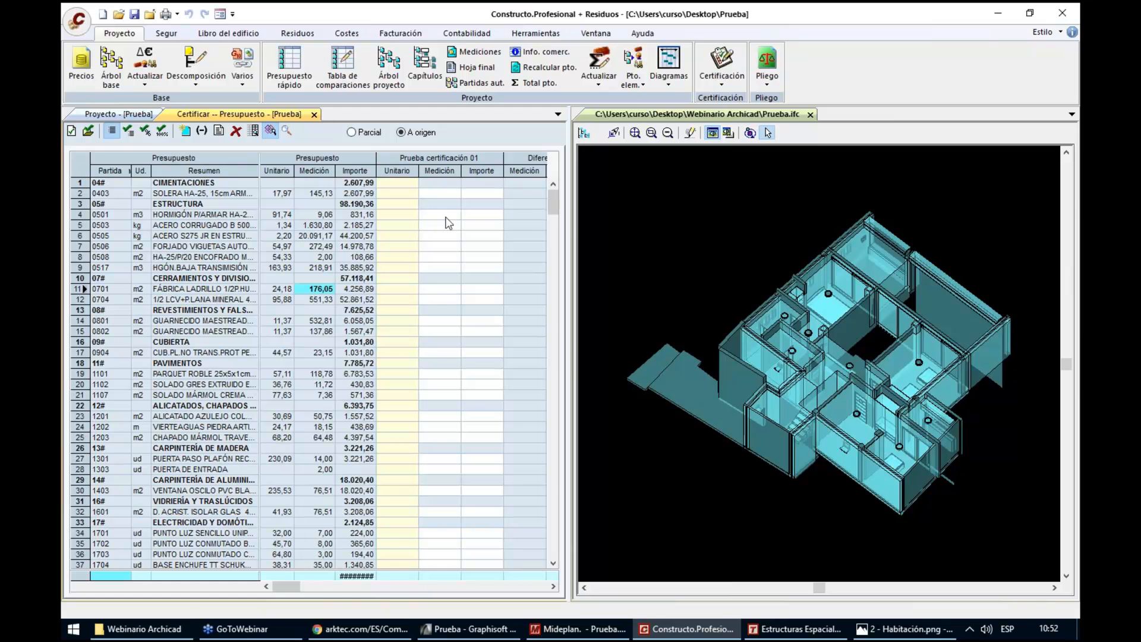
# In the certification's measurement breakdown for item 0701, highlight lines 31 to 37 in the IFC model, delete them and save
pyautogui.click(438, 291)
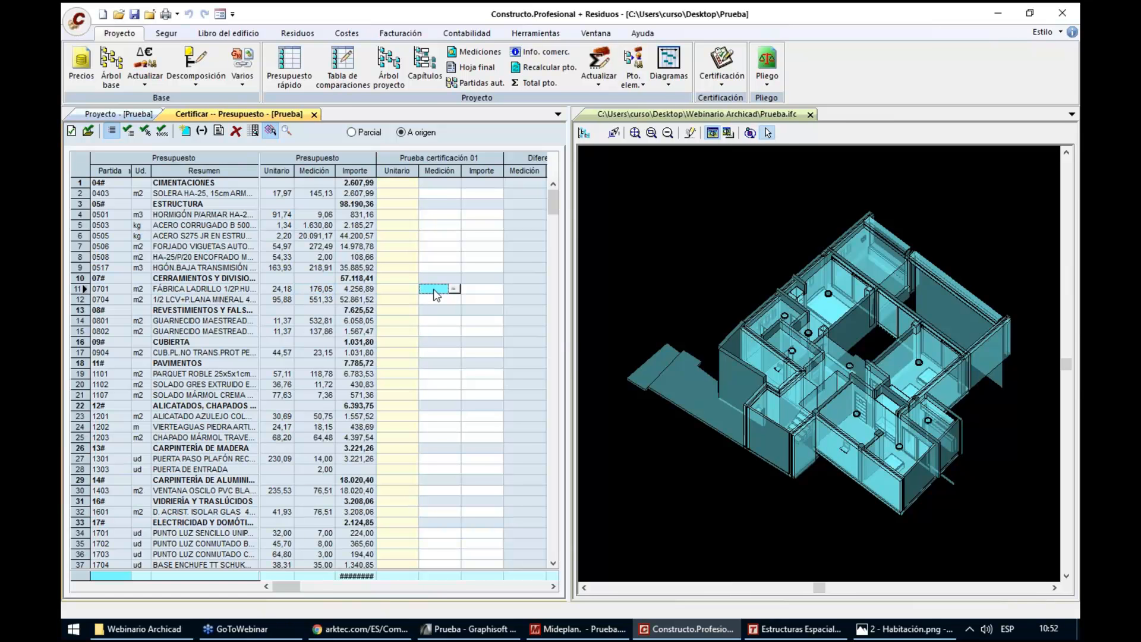
pyautogui.click(111, 130)
pyautogui.click(454, 289)
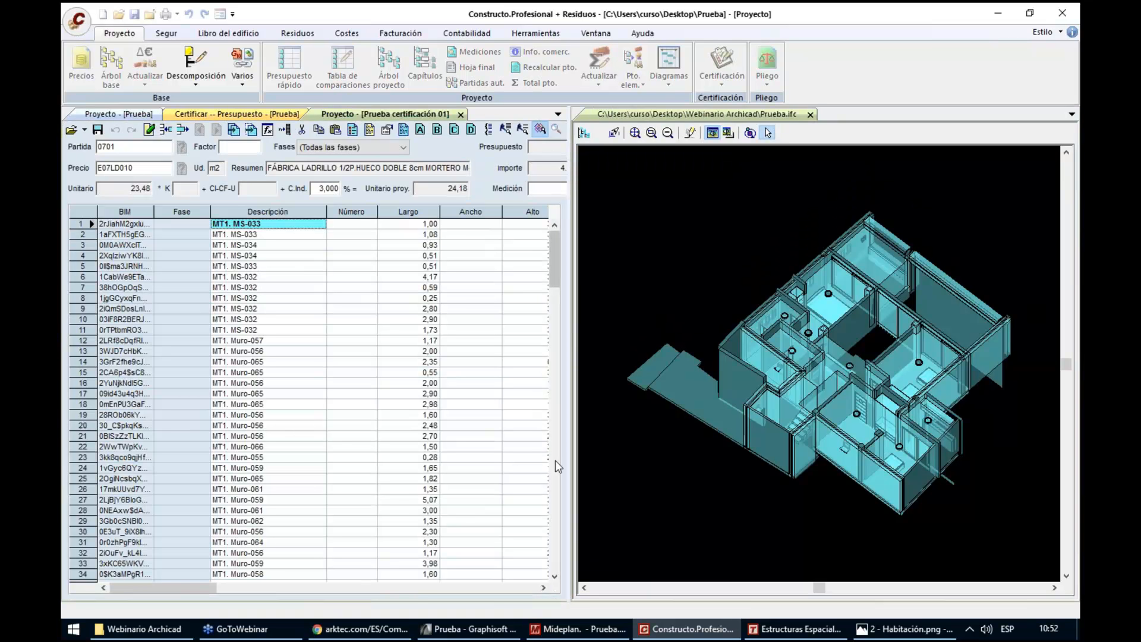
pyautogui.click(555, 460)
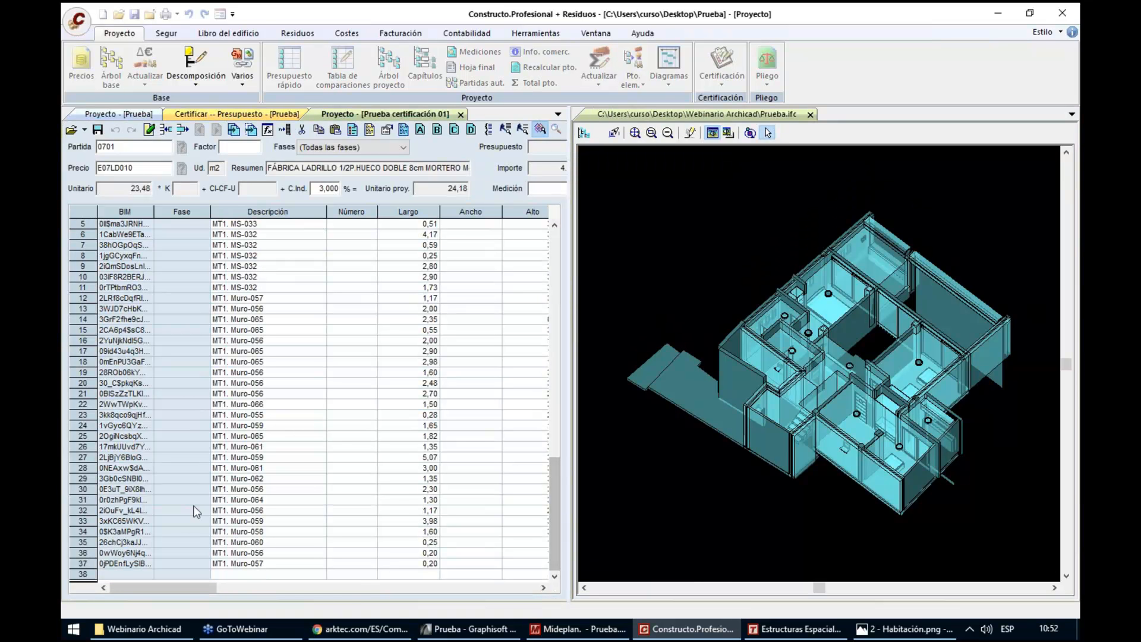
pyautogui.click(85, 500)
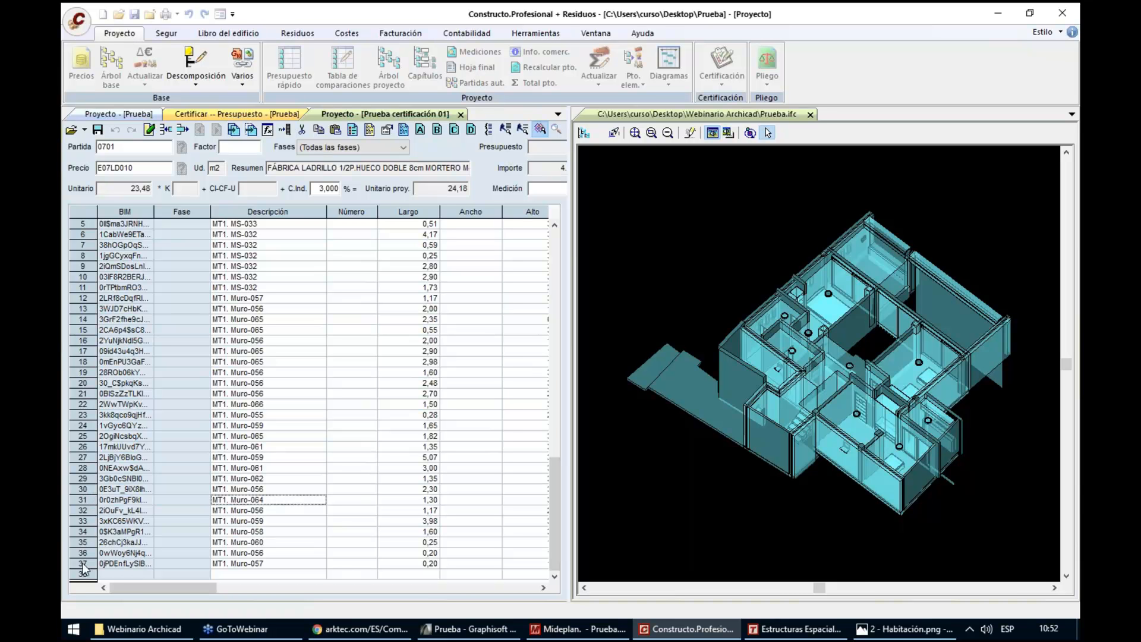
pyautogui.keyDown('shift'); pyautogui.click(83, 565); pyautogui.keyUp('shift')
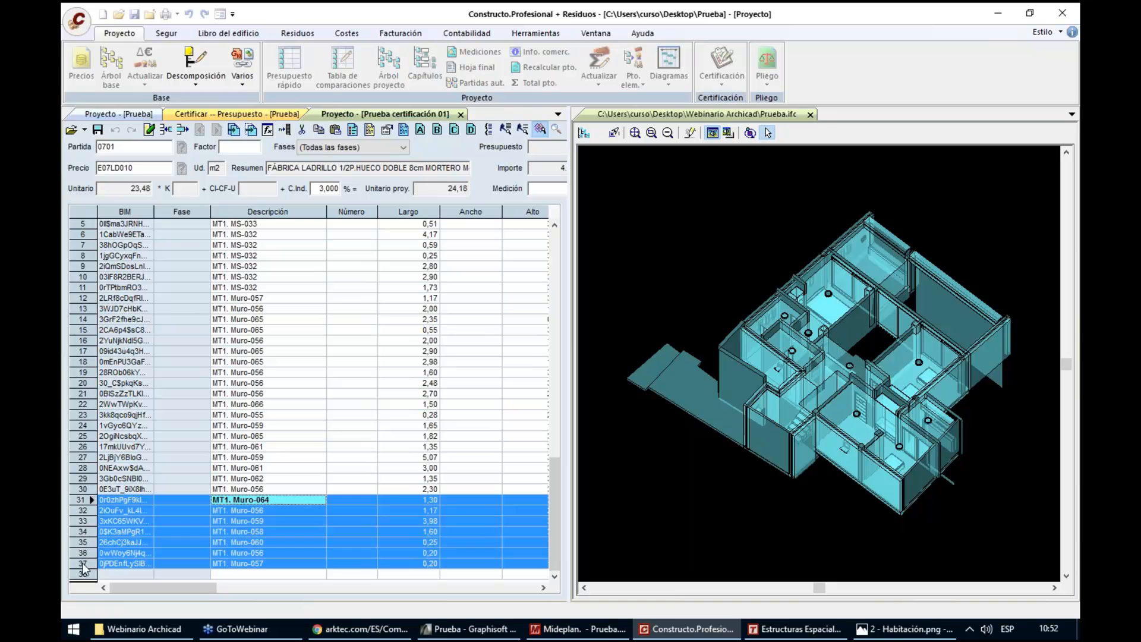
pyautogui.click(558, 131)
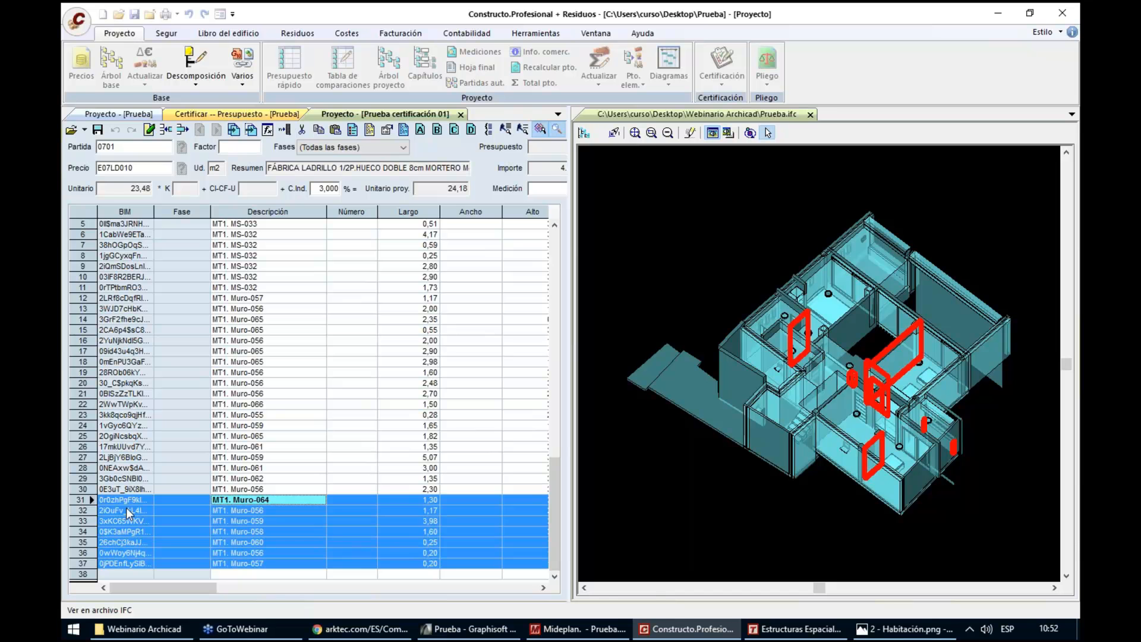
pyautogui.press('Delete')
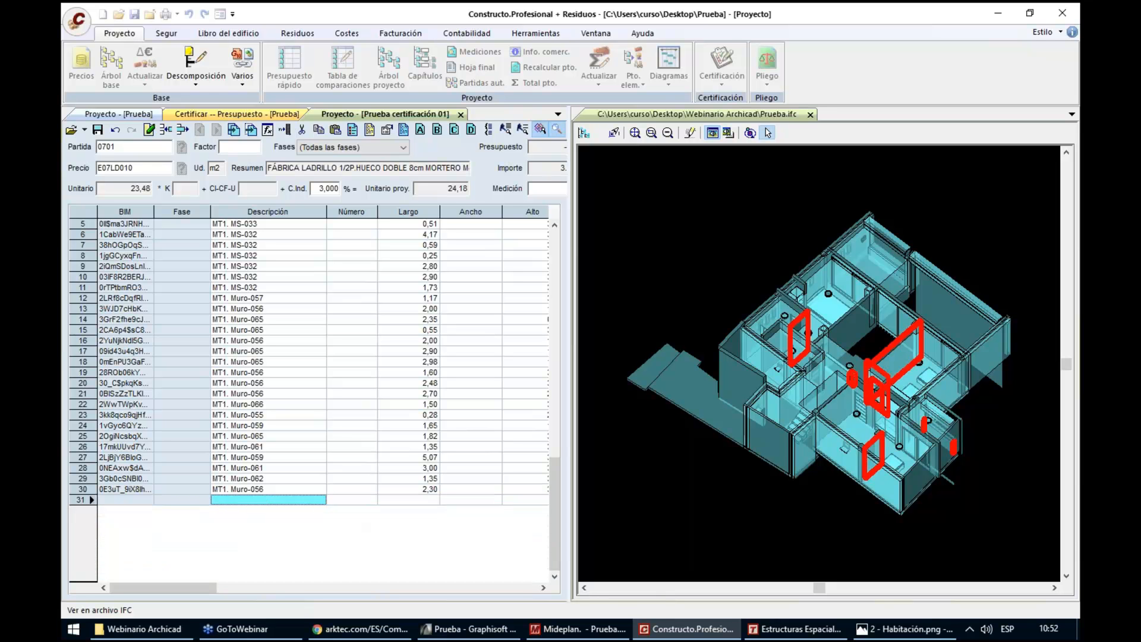
pyautogui.click(99, 130)
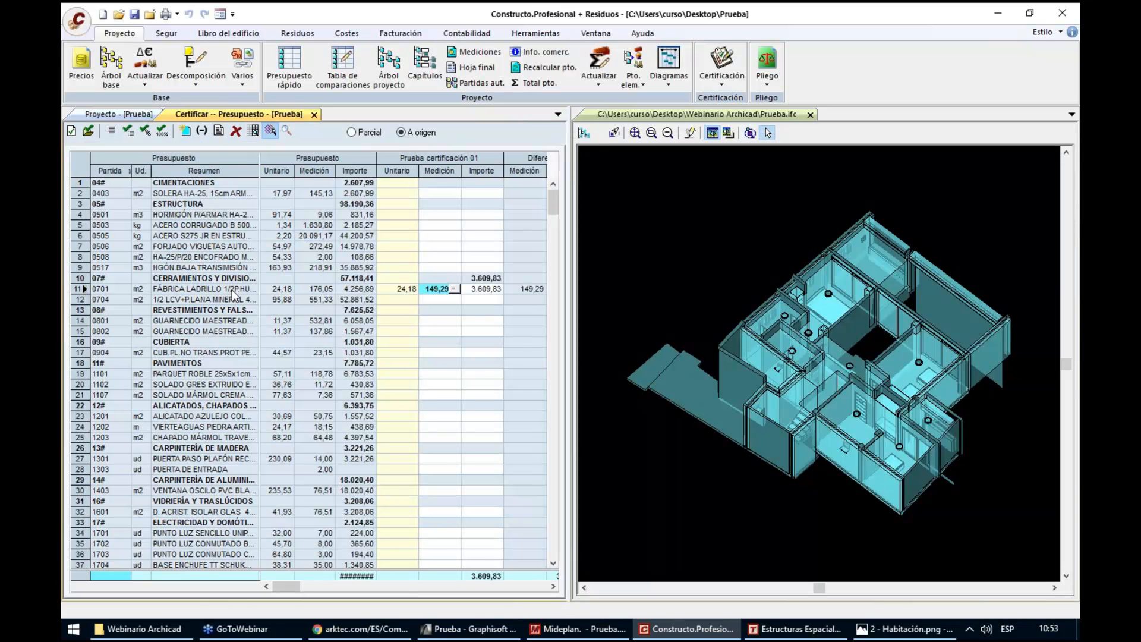
# Open the certification's measurement breakdown for item 0704, delete lines 54 to 61 and save it
pyautogui.click(434, 299)
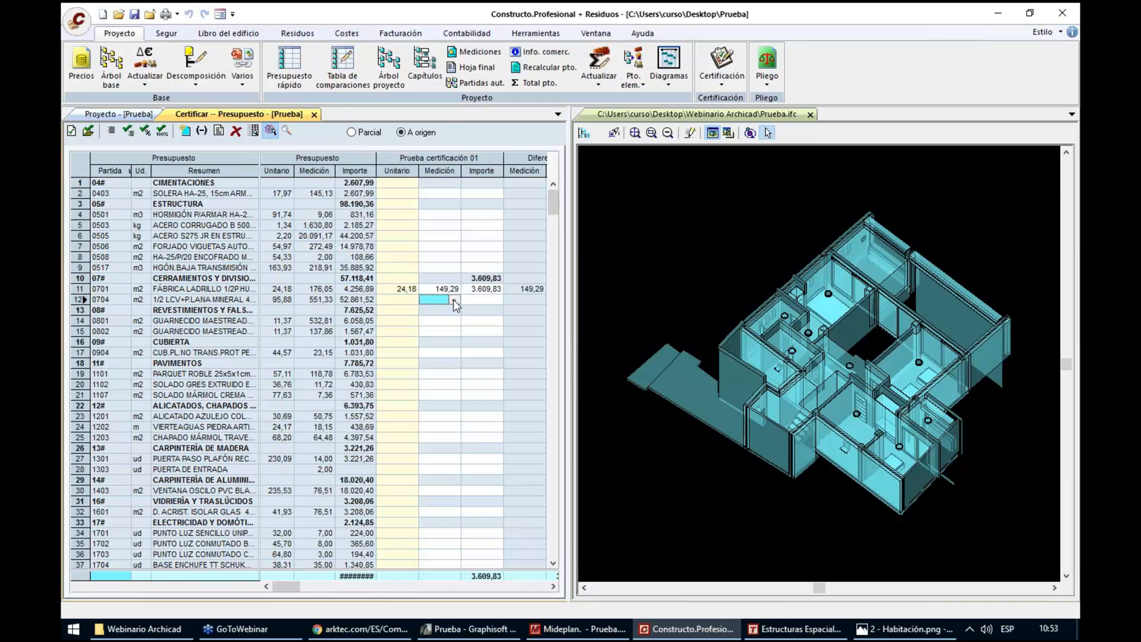
pyautogui.click(454, 301)
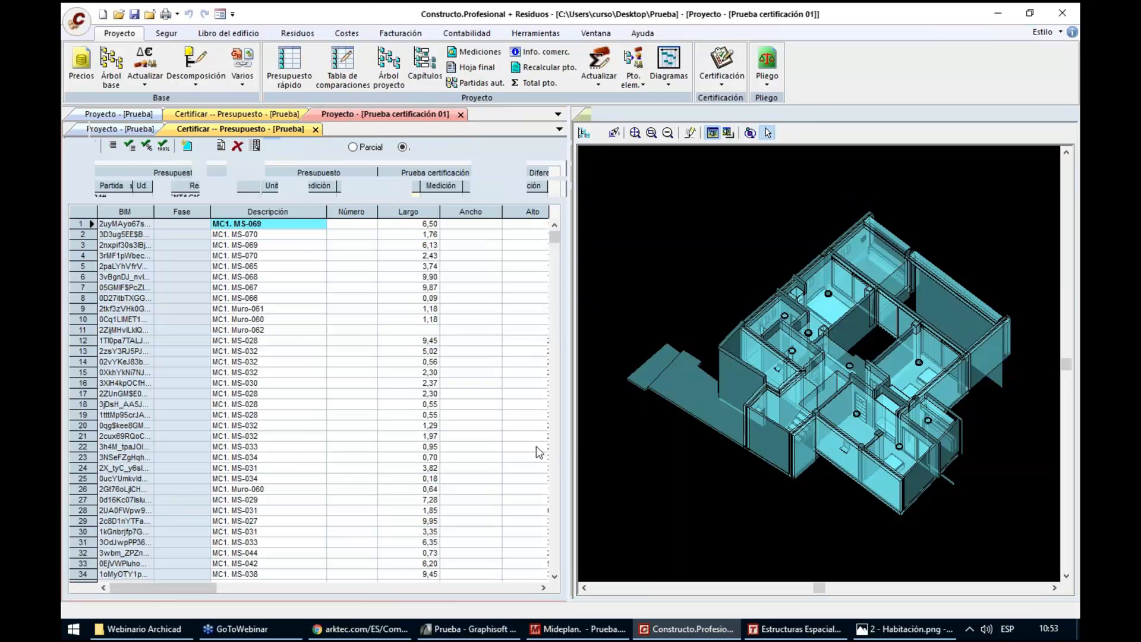
pyautogui.click(554, 470)
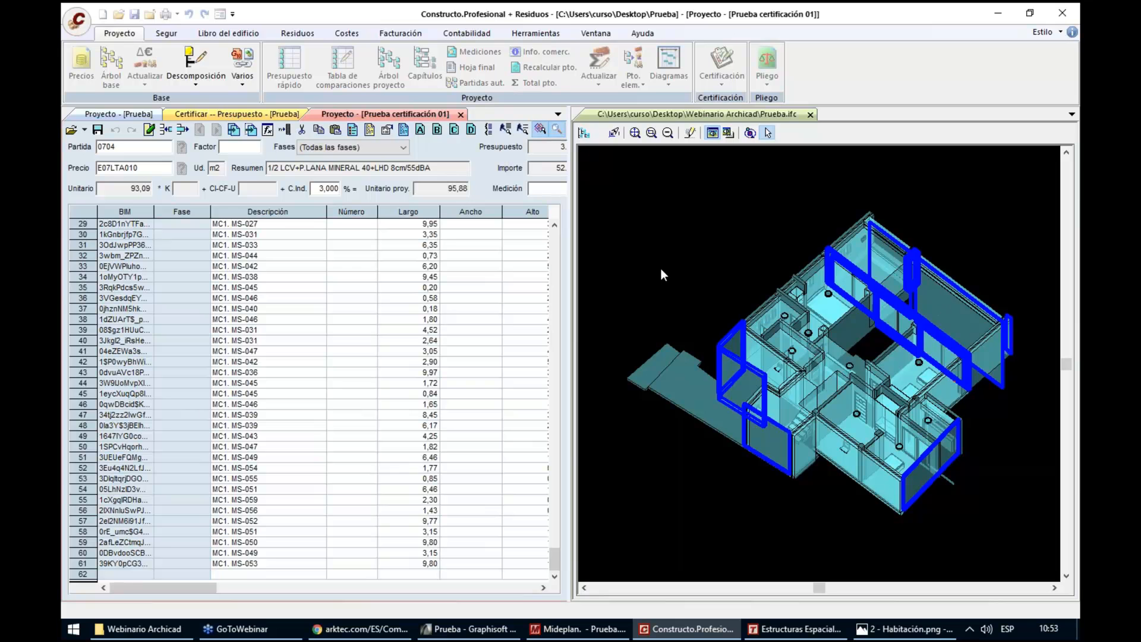
pyautogui.click(86, 493)
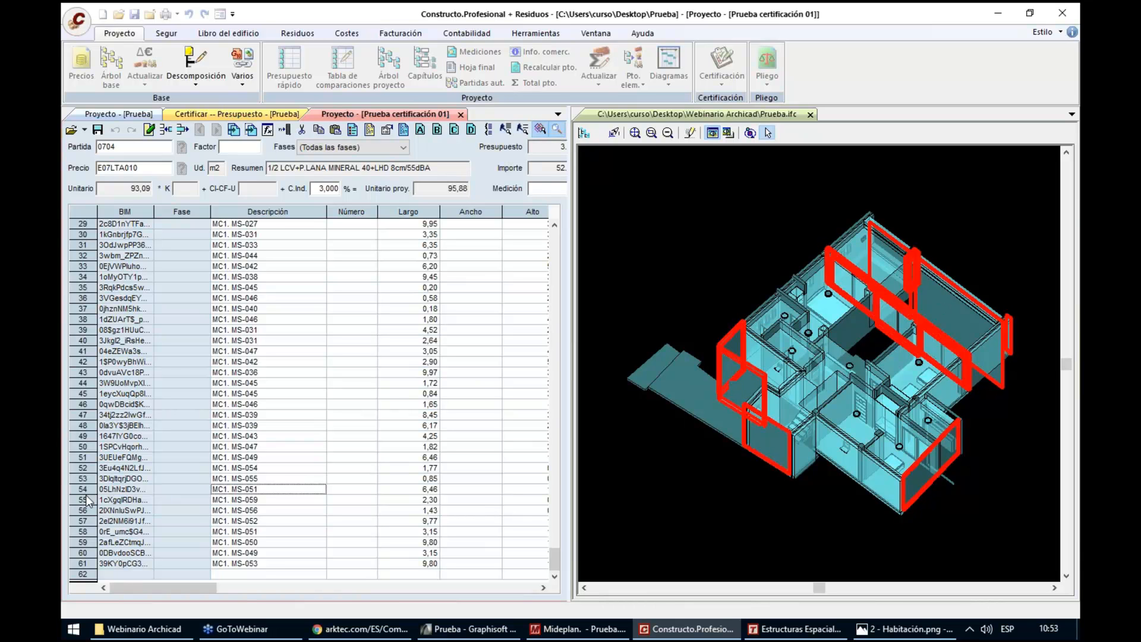
pyautogui.keyDown('shift'); pyautogui.click(86, 564); pyautogui.keyUp('shift')
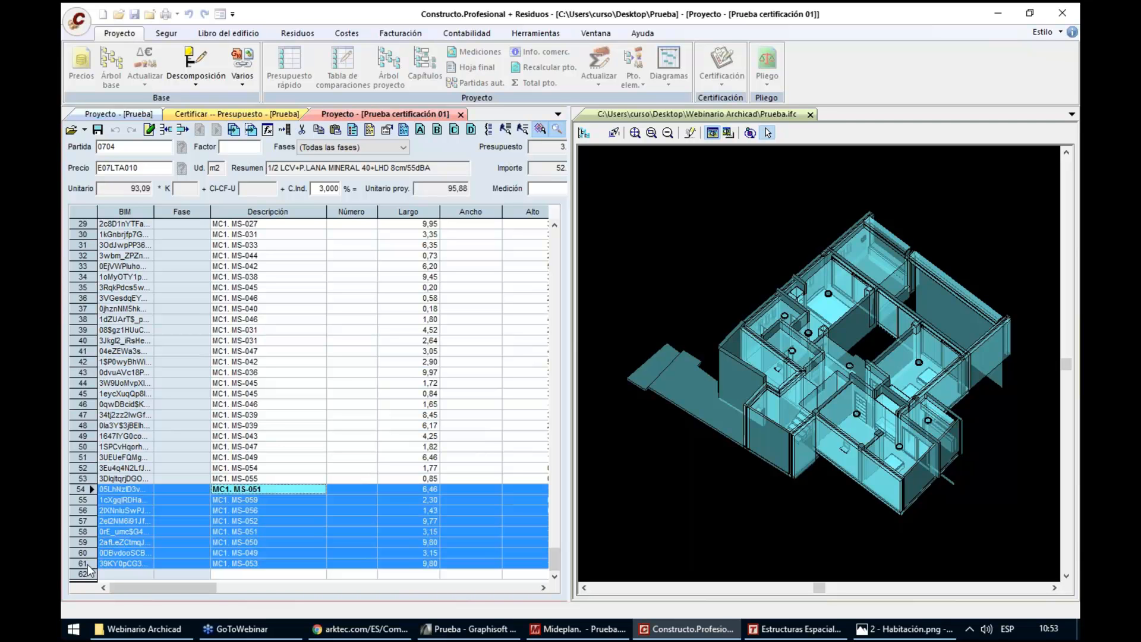
pyautogui.press('Delete')
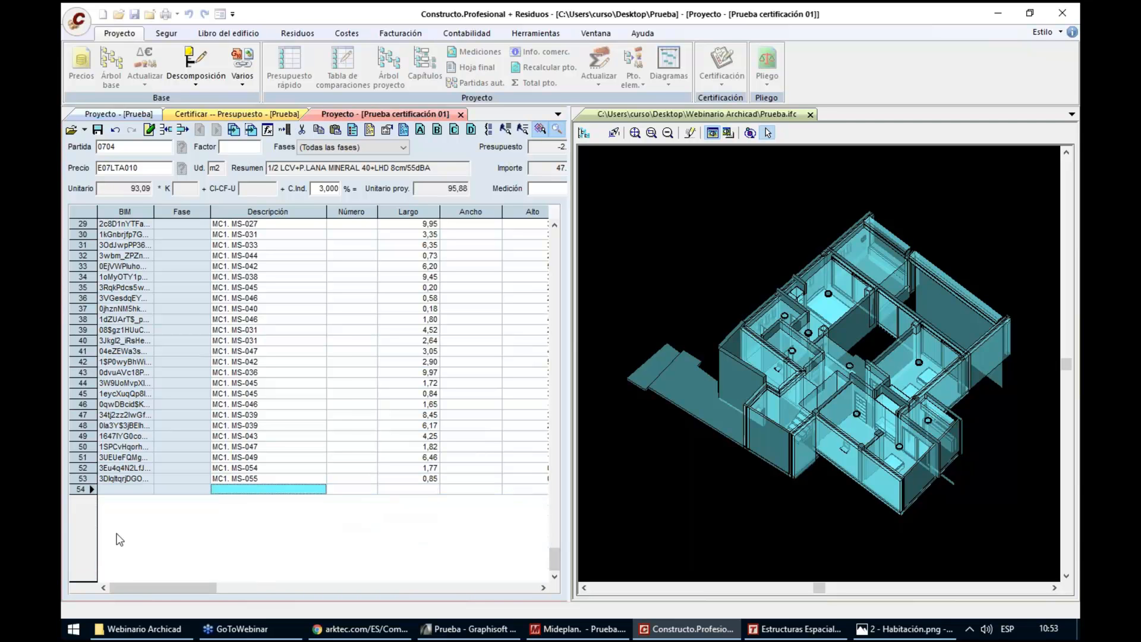
pyautogui.click(98, 129)
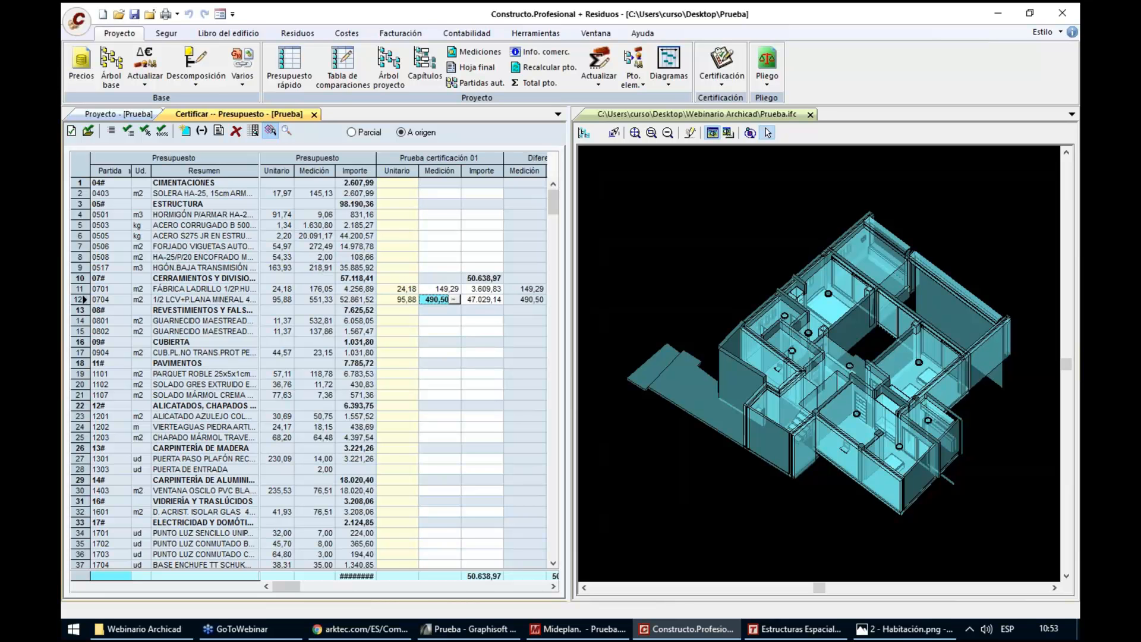
# Highlight in the IFC model all elements certified in the Medición column of Prueba certificación 01
pyautogui.click(439, 171)
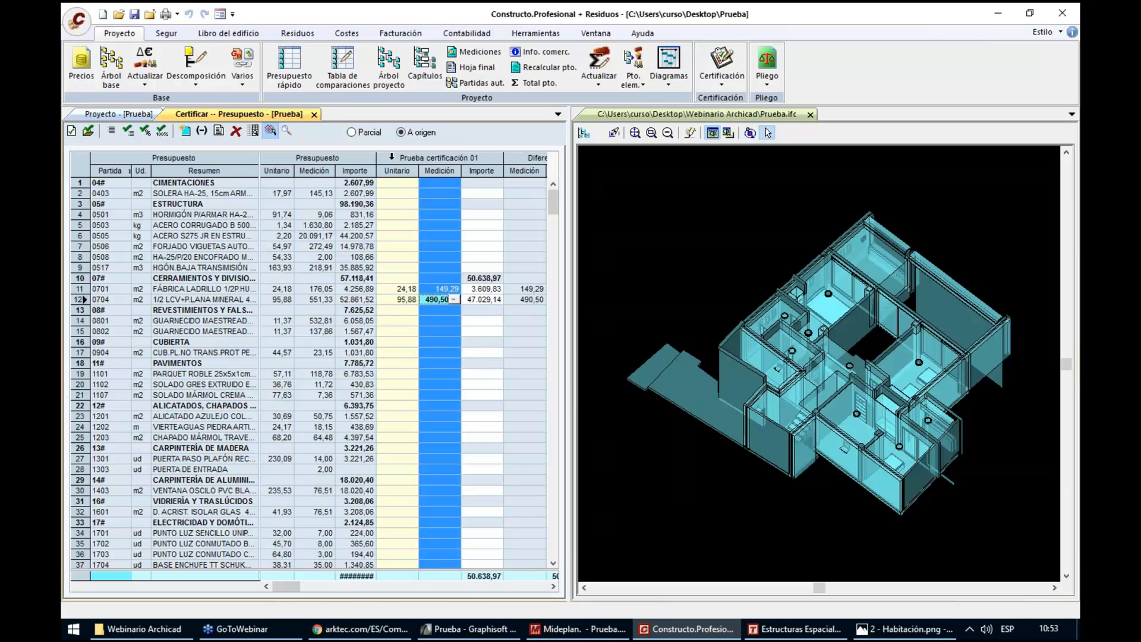
pyautogui.click(287, 132)
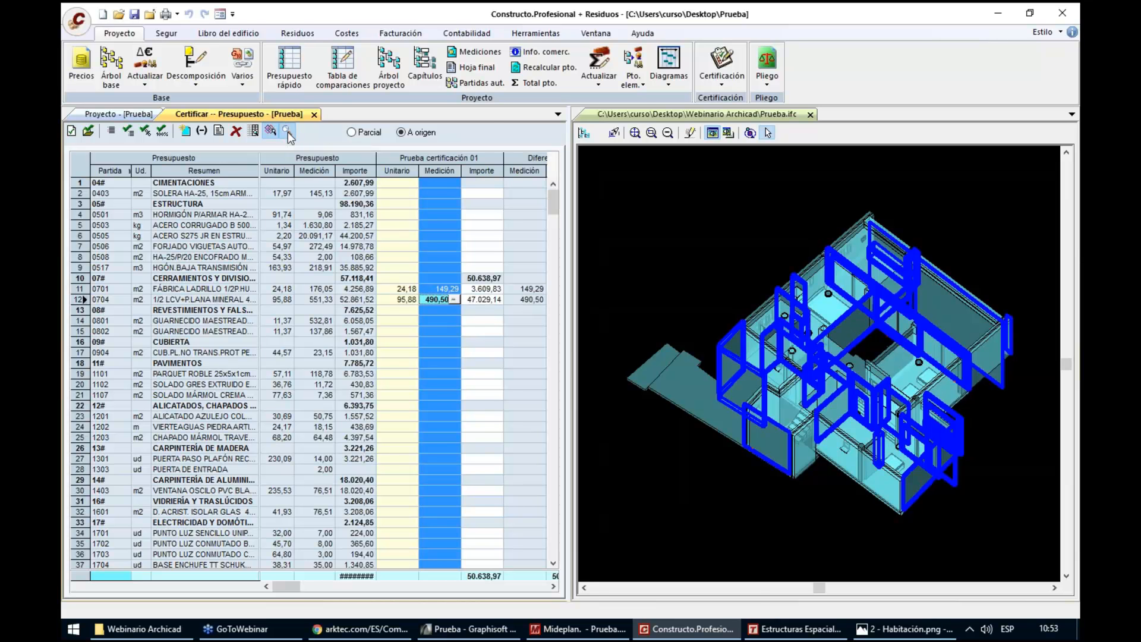
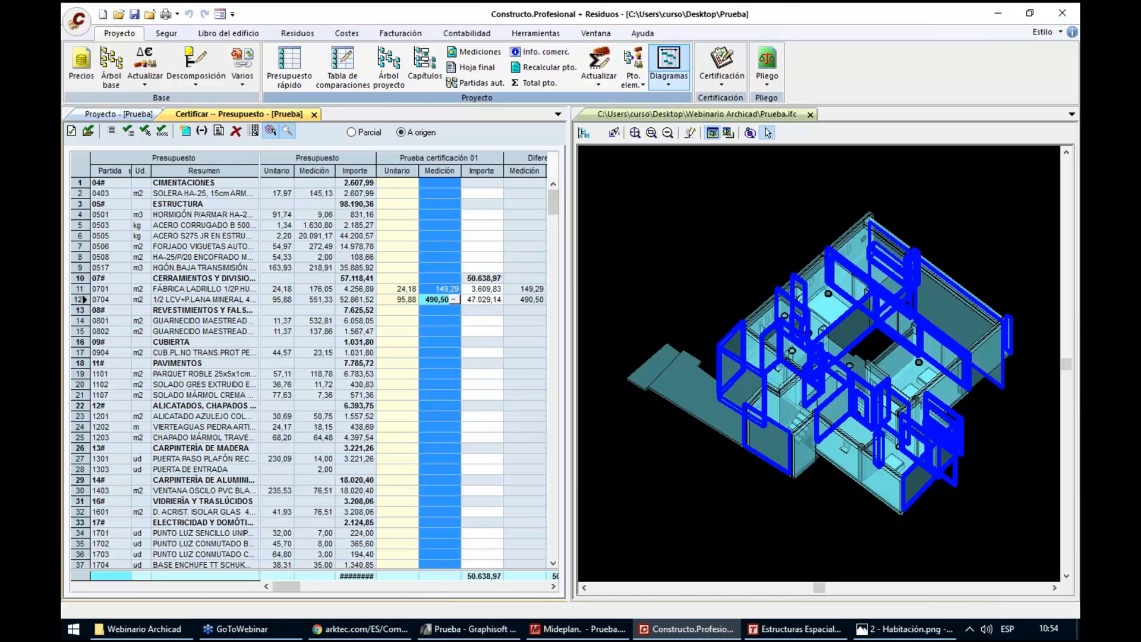
# Open the budget's Gantt diagram full width, closing the certification and project views, and widen its item table
pyautogui.click(668, 59)
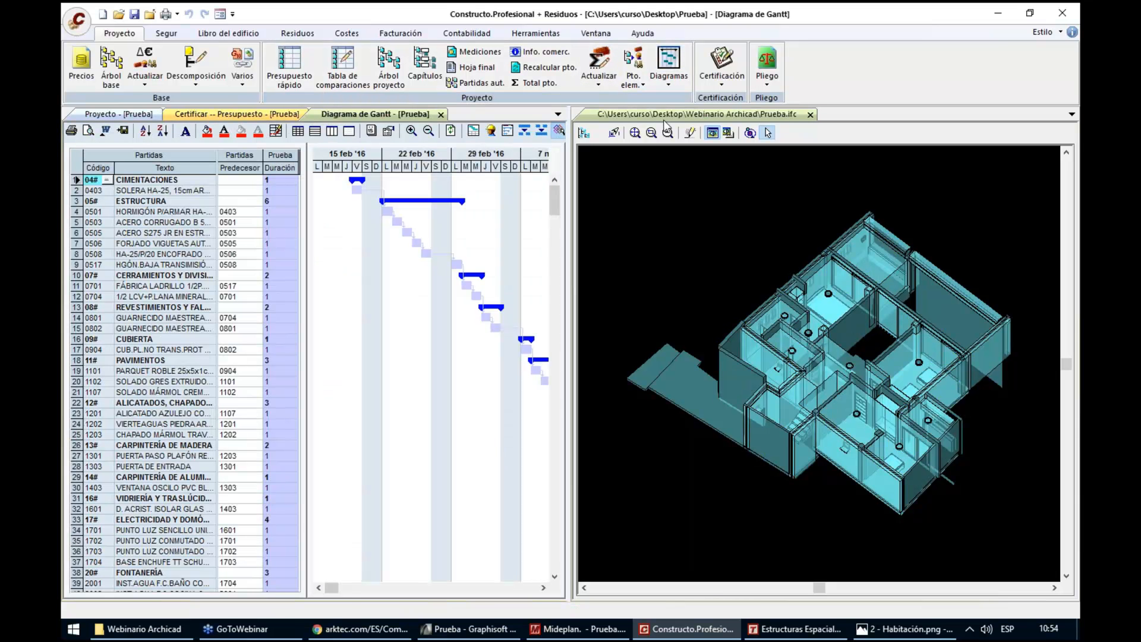
pyautogui.moveTo(625, 116); pyautogui.dragTo(440, 119)
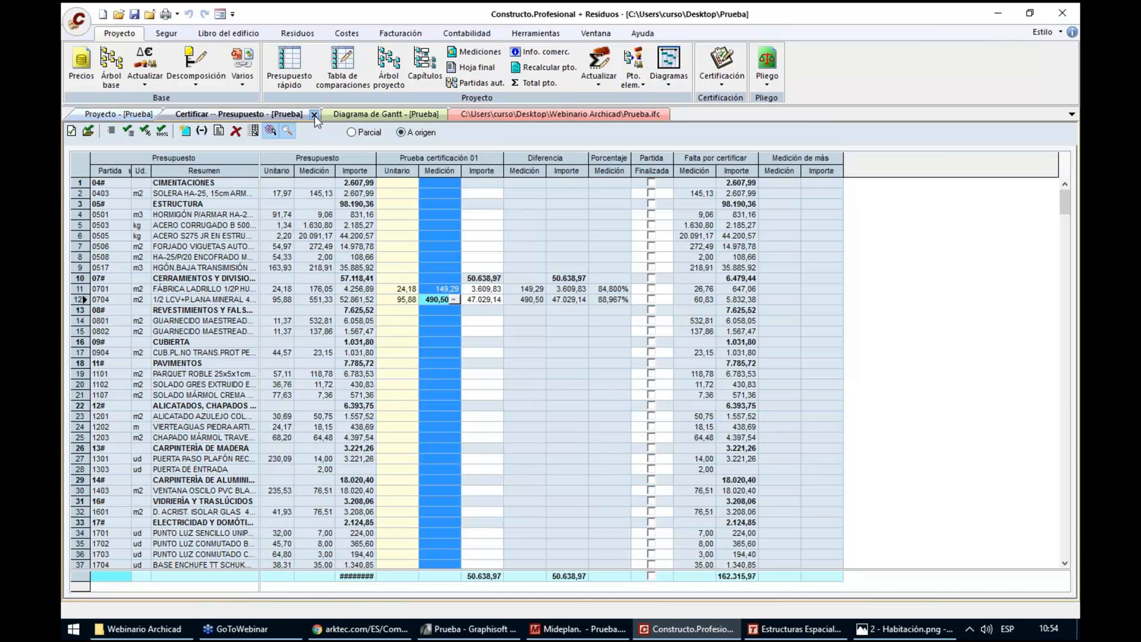
pyautogui.click(314, 115)
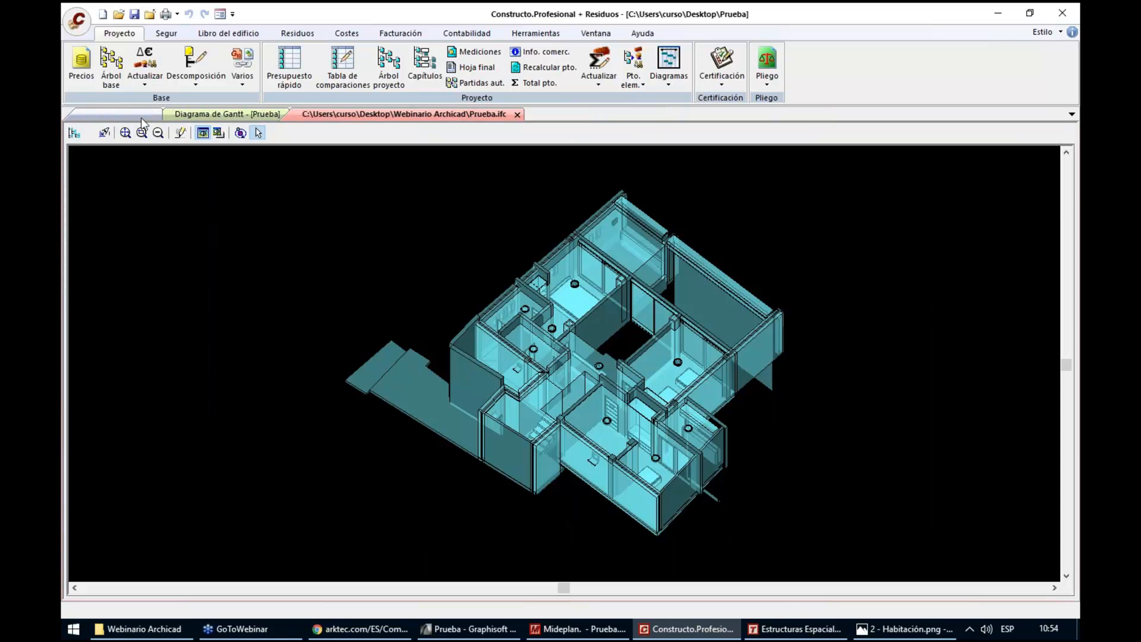
pyautogui.click(141, 118)
pyautogui.click(159, 113)
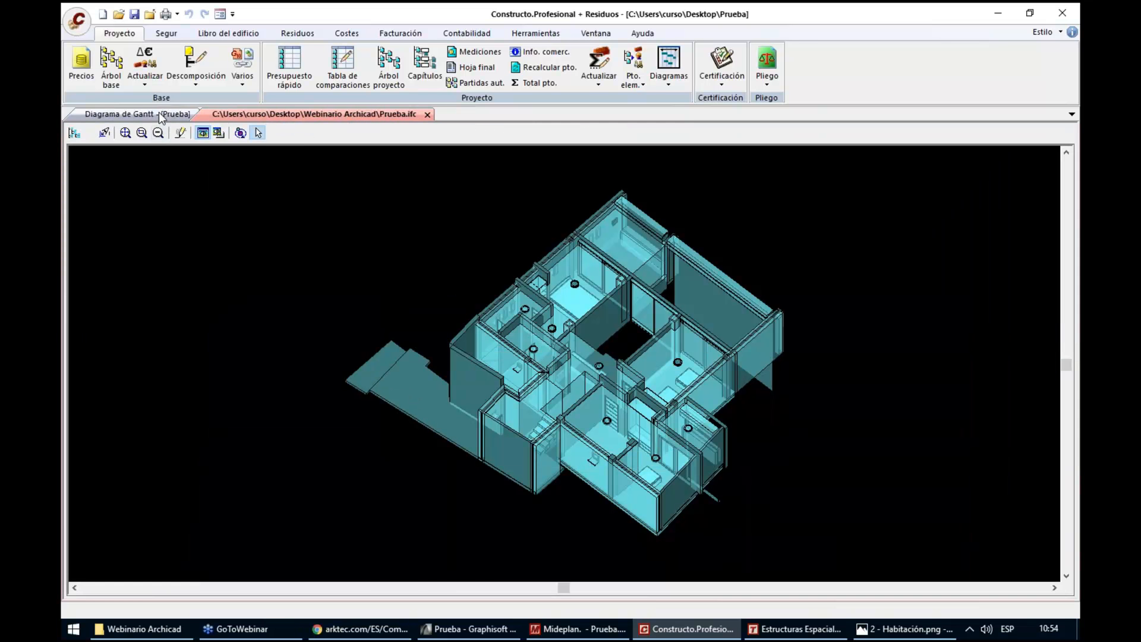
pyautogui.click(159, 113)
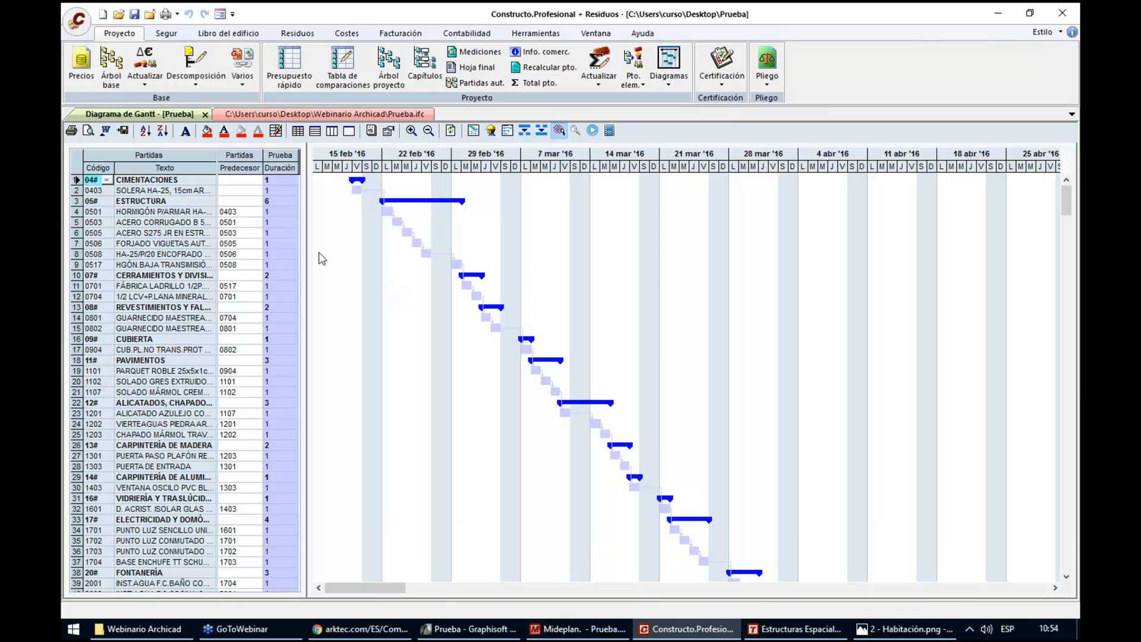
pyautogui.moveTo(361, 250); pyautogui.dragTo(426, 250)
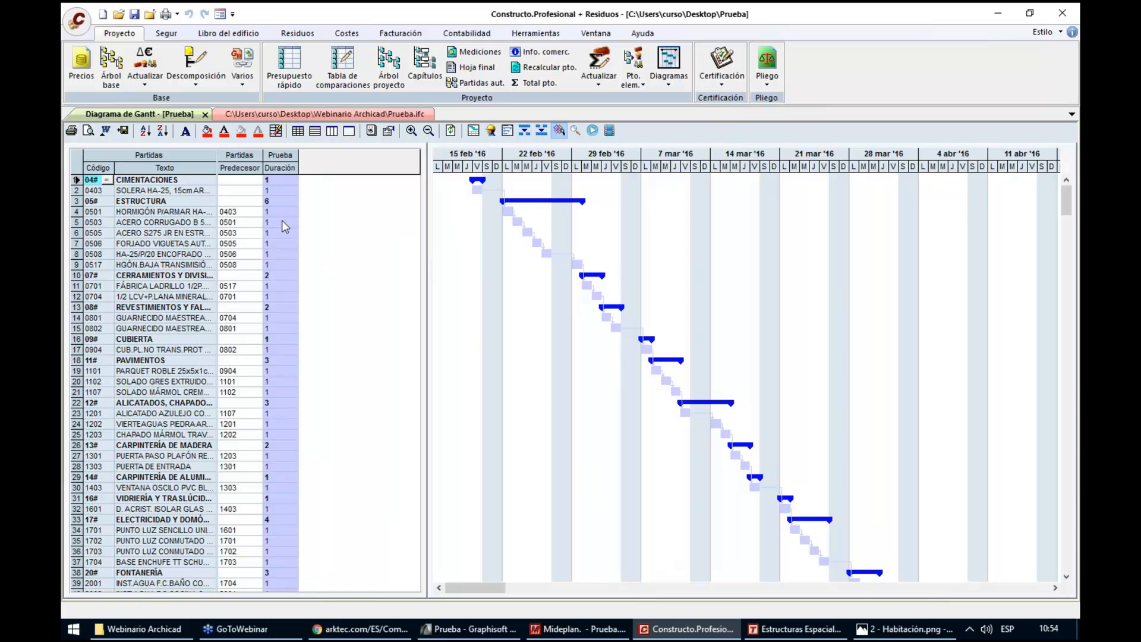
# Assign elementary price types by code: O for Mano de obra, M for Maquinaria and Resto for Materiales
pyautogui.click(243, 85)
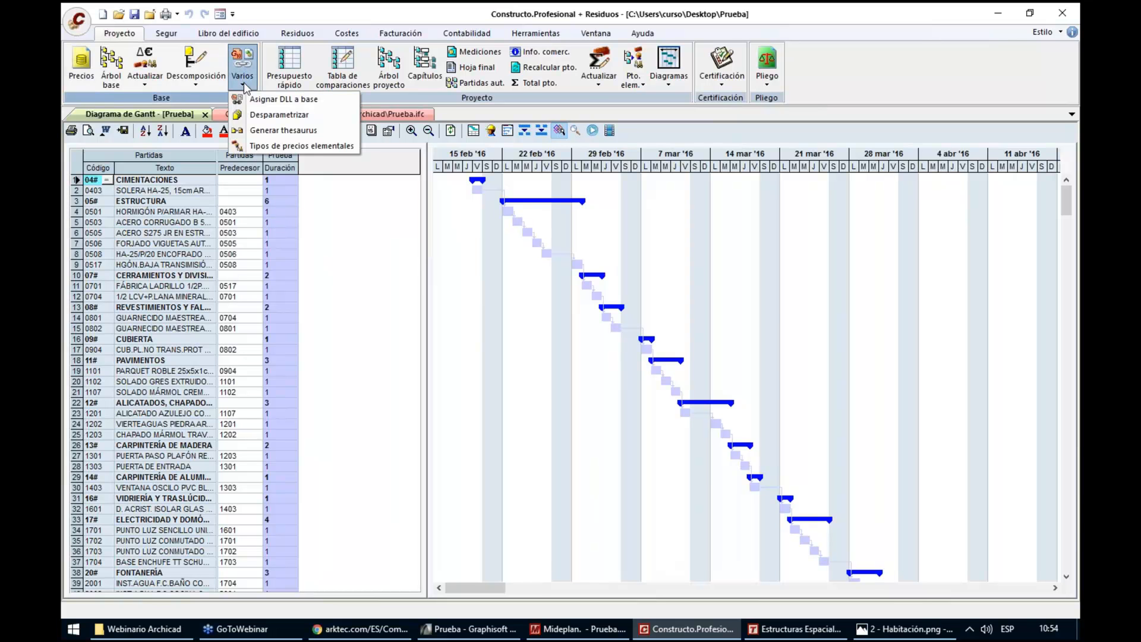
pyautogui.click(265, 145)
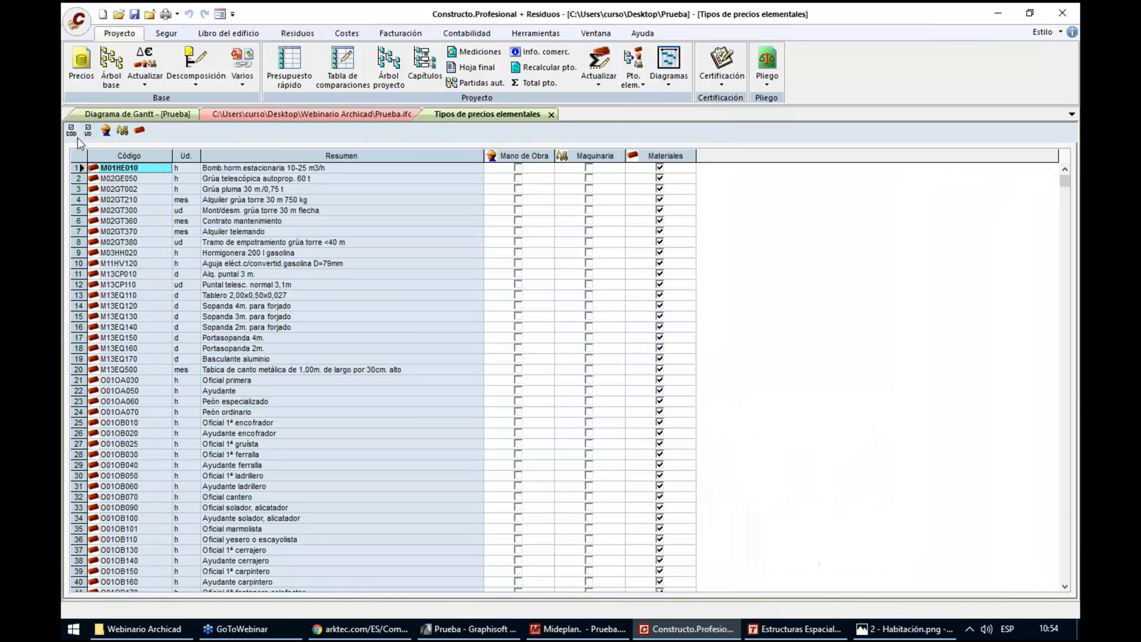
pyautogui.click(72, 130)
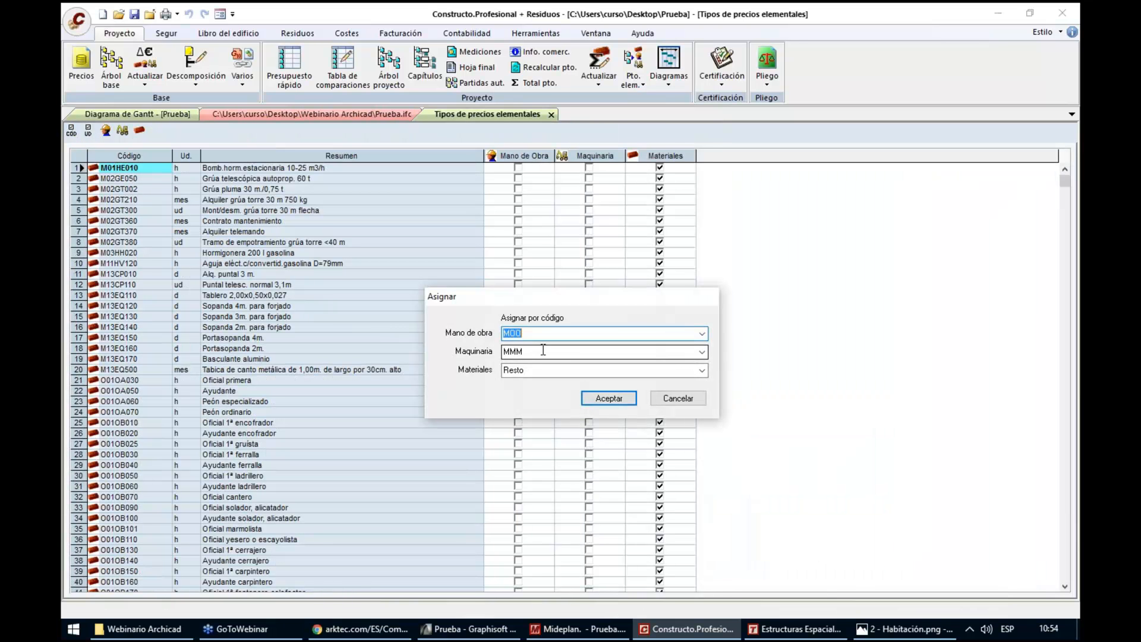
pyautogui.write('P')
pyautogui.press('Tab')
pyautogui.write('M')
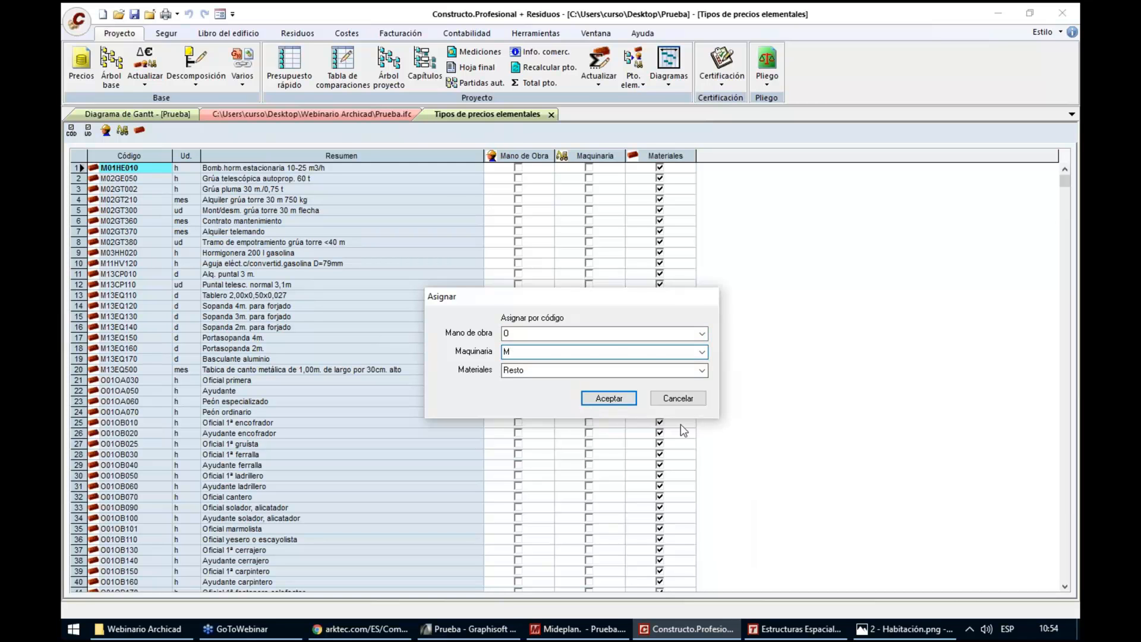
pyautogui.click(607, 398)
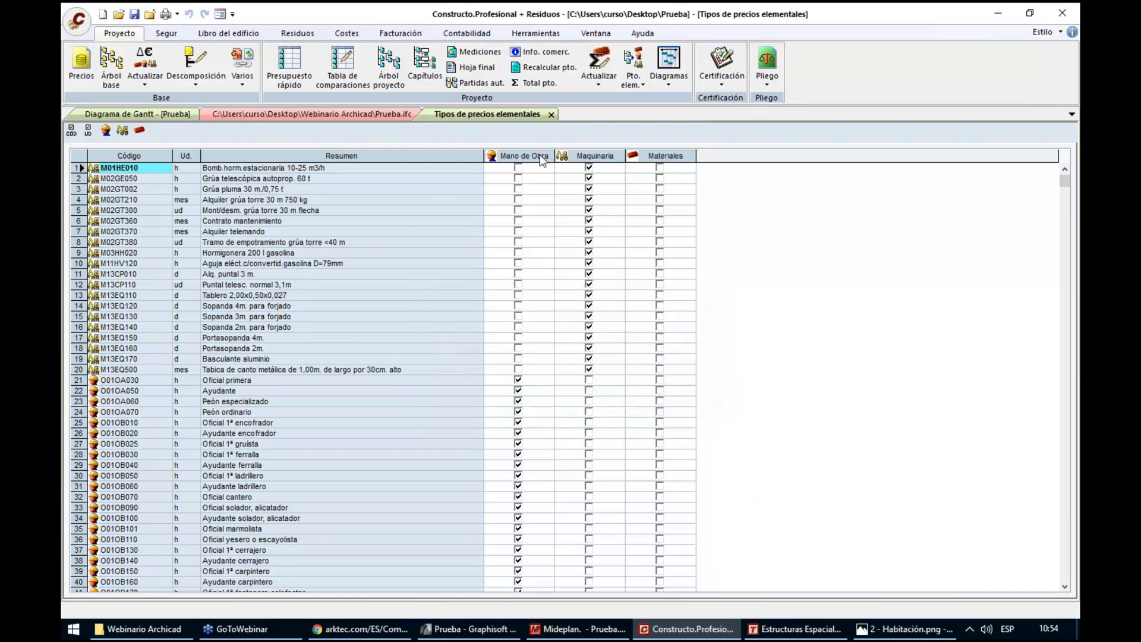
pyautogui.click(552, 115)
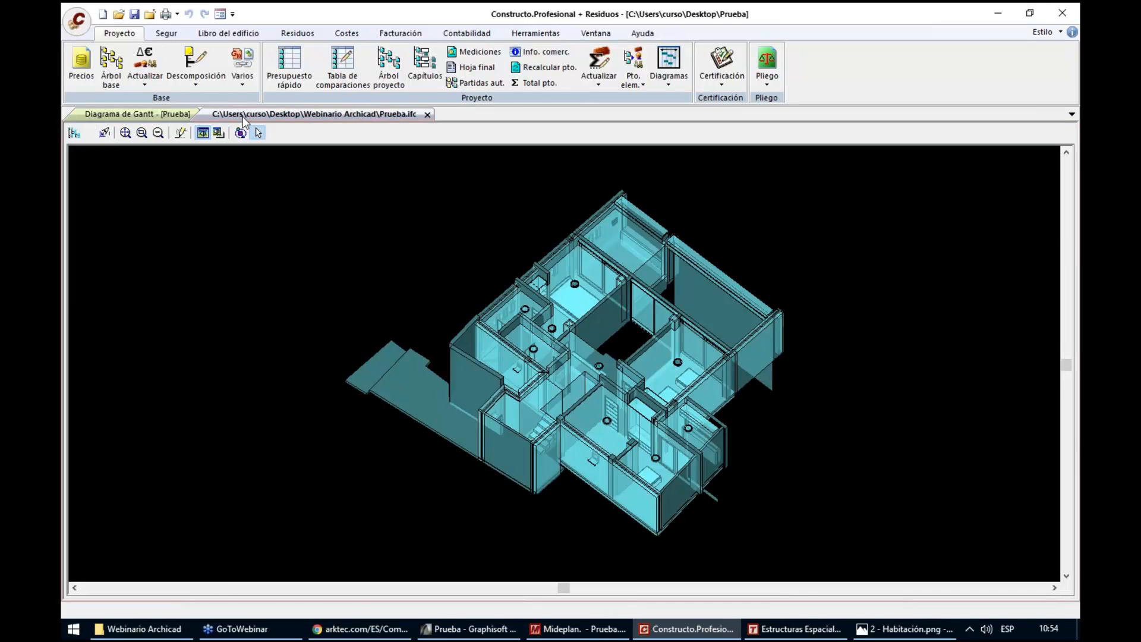
# Recalculate the durations of all items in the Gantt diagram and check those of items 0505 and 0704
pyautogui.click(153, 115)
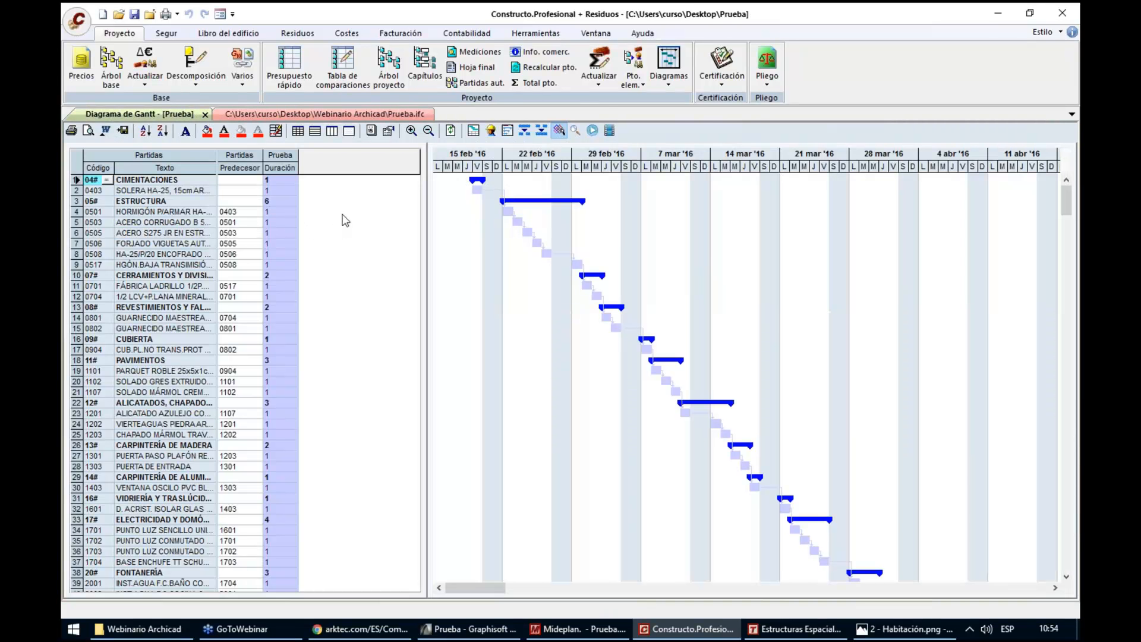
pyautogui.click(452, 131)
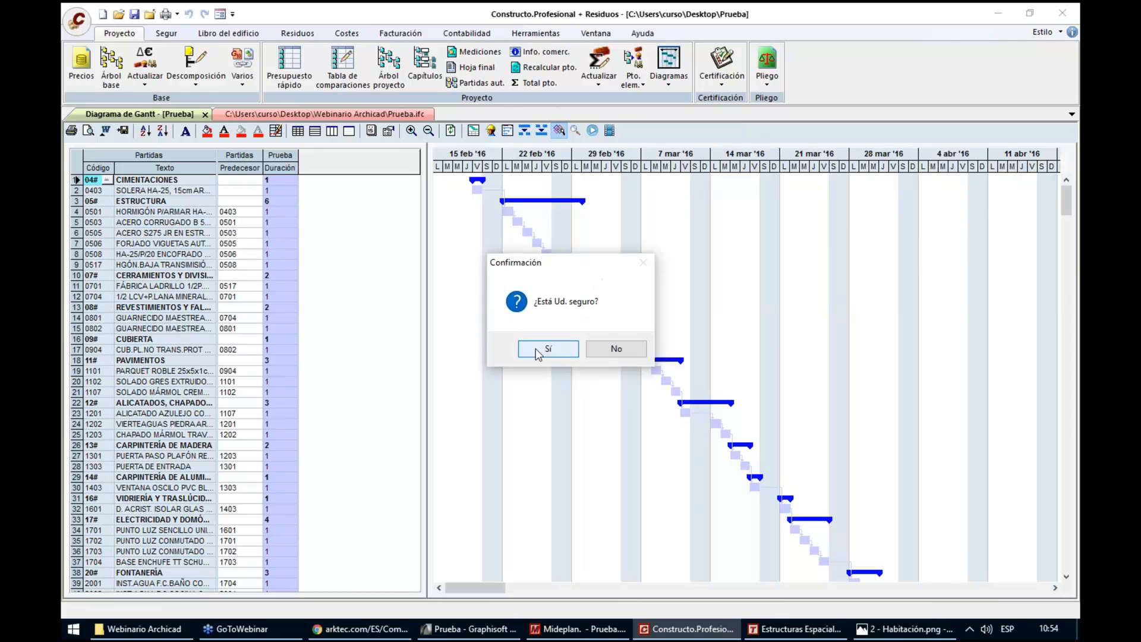
pyautogui.click(535, 352)
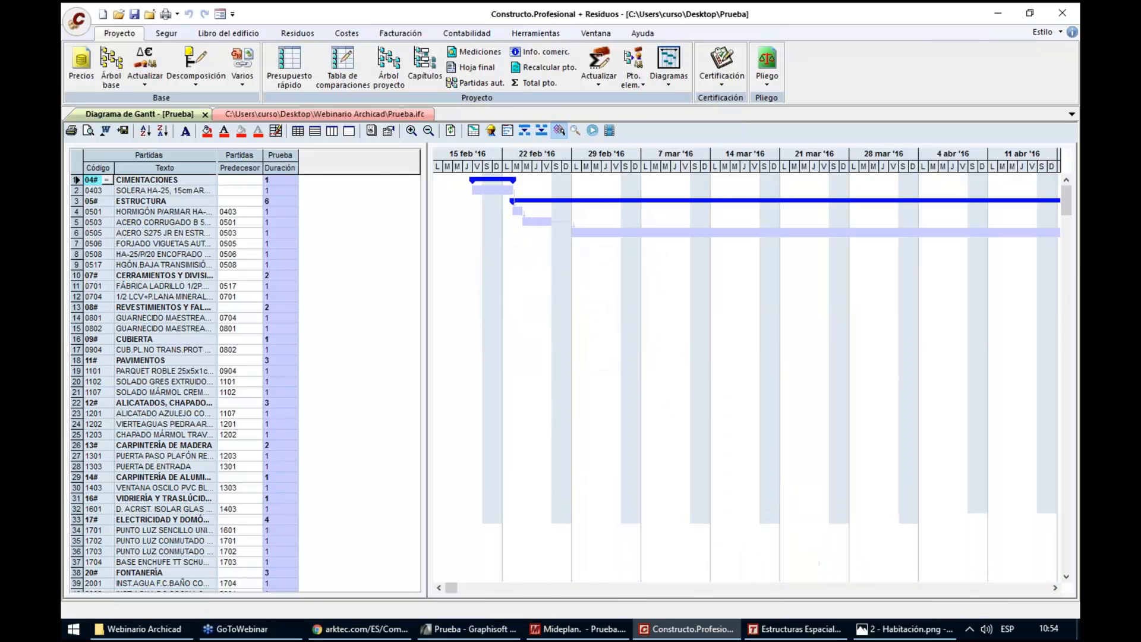
pyautogui.click(276, 233)
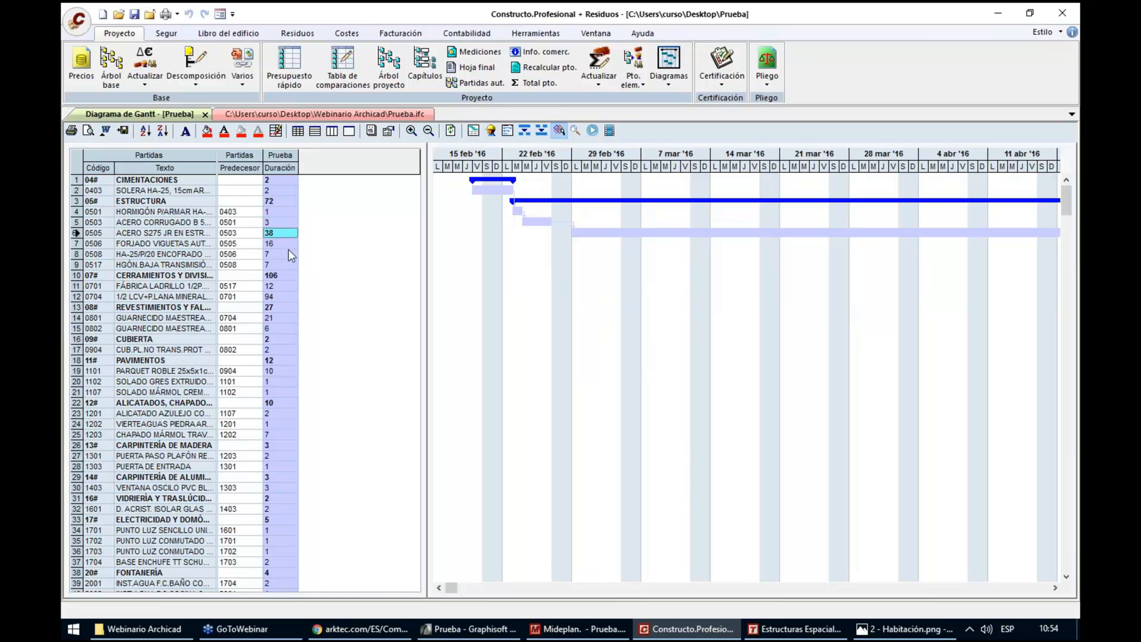
pyautogui.click(277, 296)
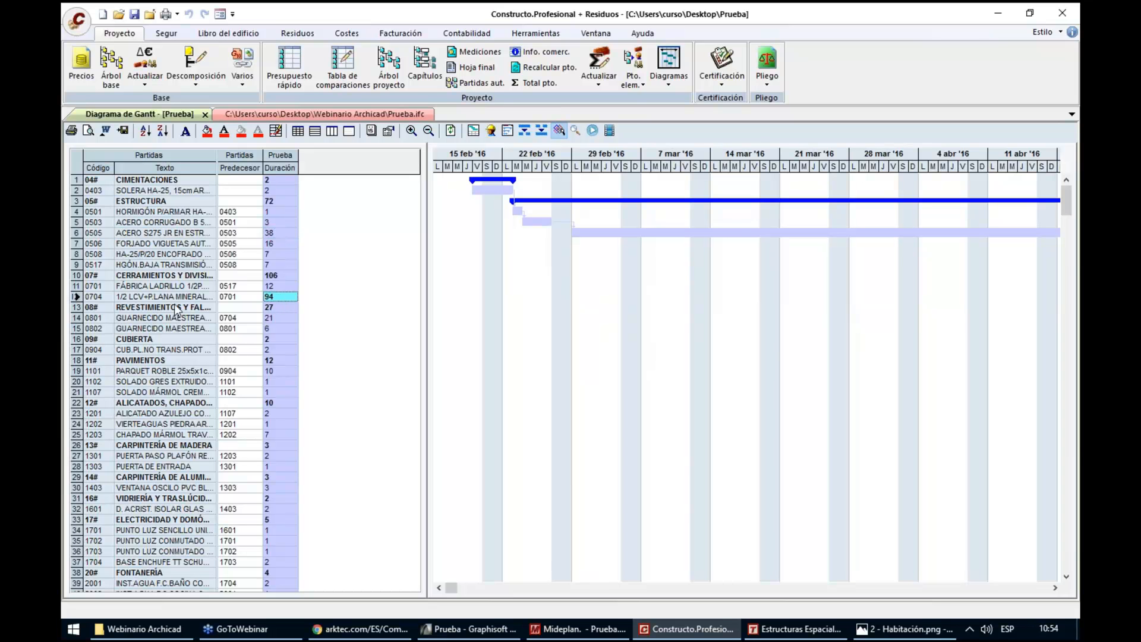
# Set the quantity of all four labour resources of item 0704 to 4,00
pyautogui.click(102, 298)
pyautogui.click(108, 297)
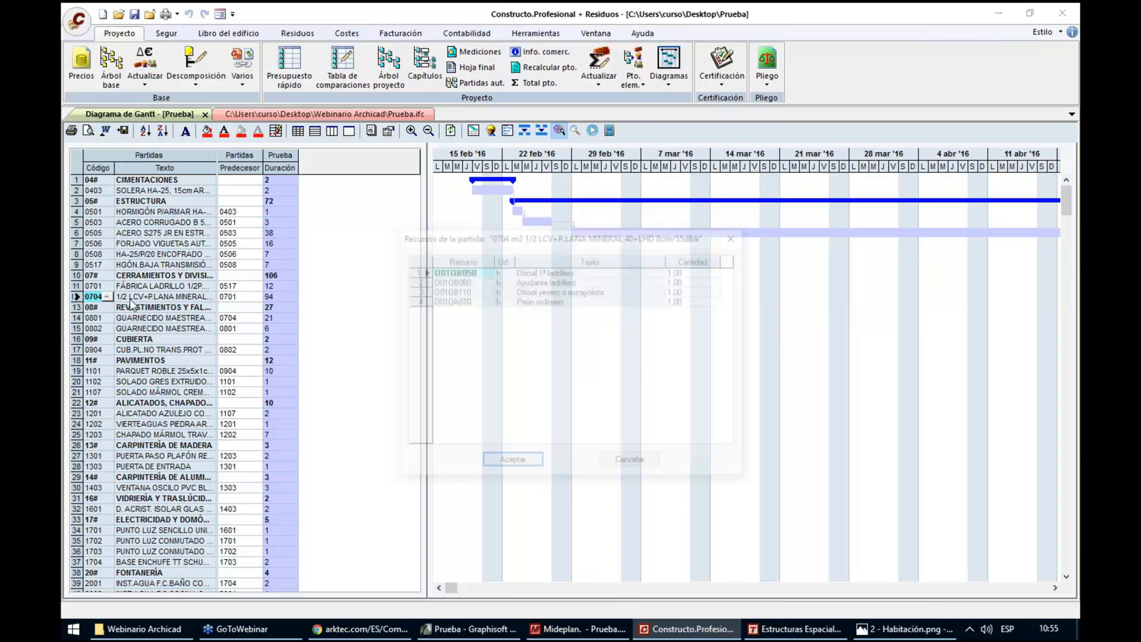
pyautogui.click(700, 271)
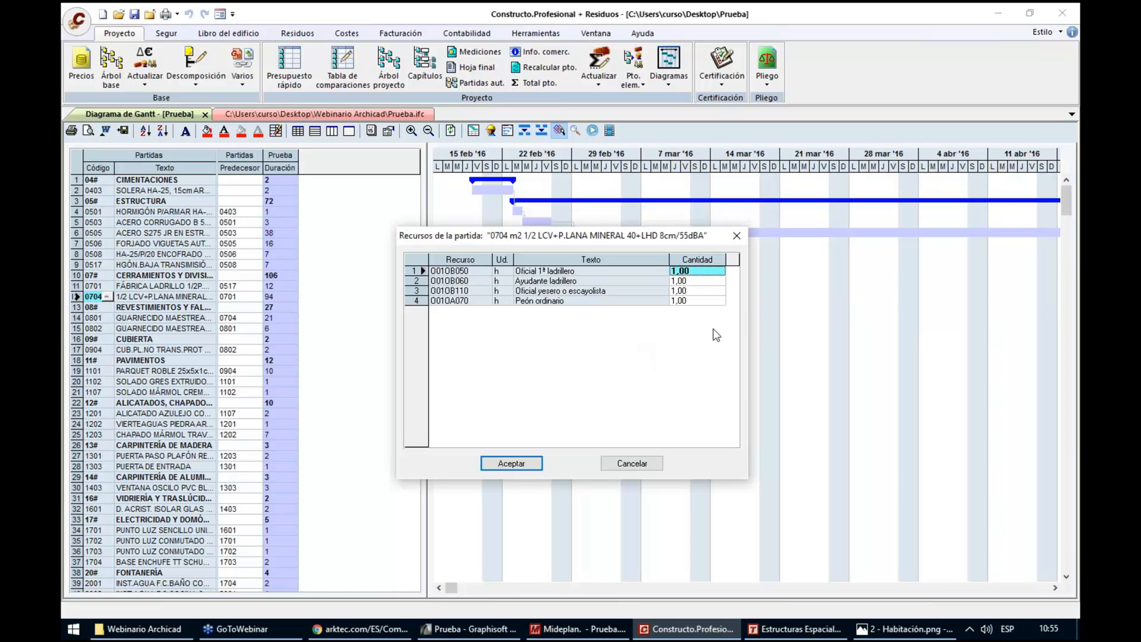
pyautogui.write('4')
pyautogui.press('Down')
pyautogui.write('4')
pyautogui.press('Down')
pyautogui.write('4')
pyautogui.press('Down')
pyautogui.write('4')
pyautogui.press('Up')
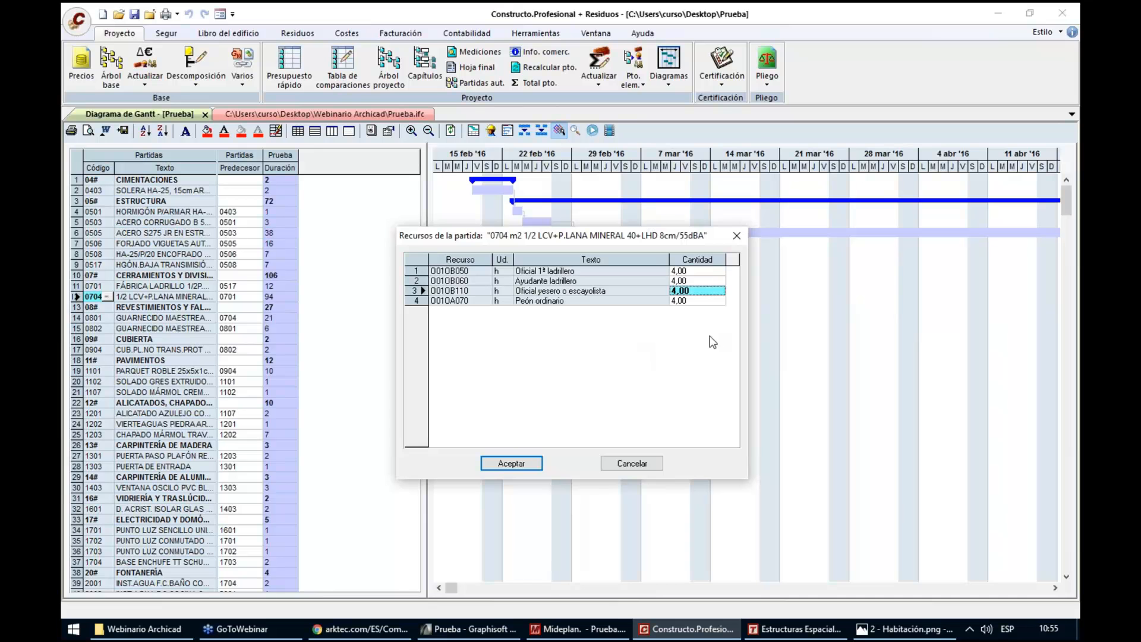
pyautogui.click(516, 465)
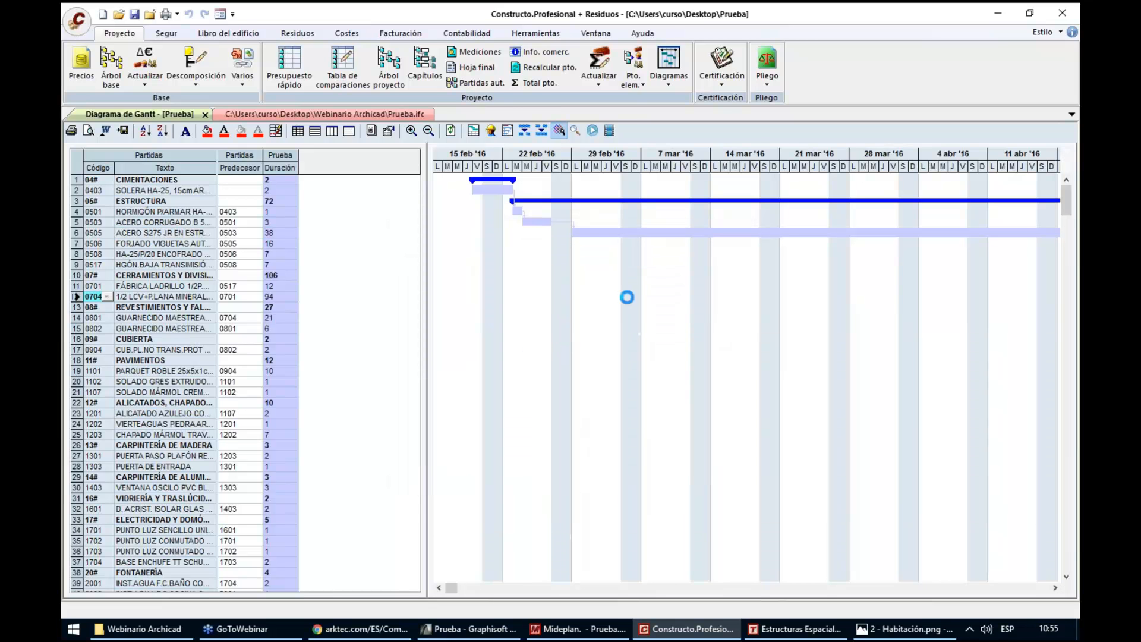
# Set the durations of items 0505 and 0506 to 4 in the Gantt table
pyautogui.click(272, 233)
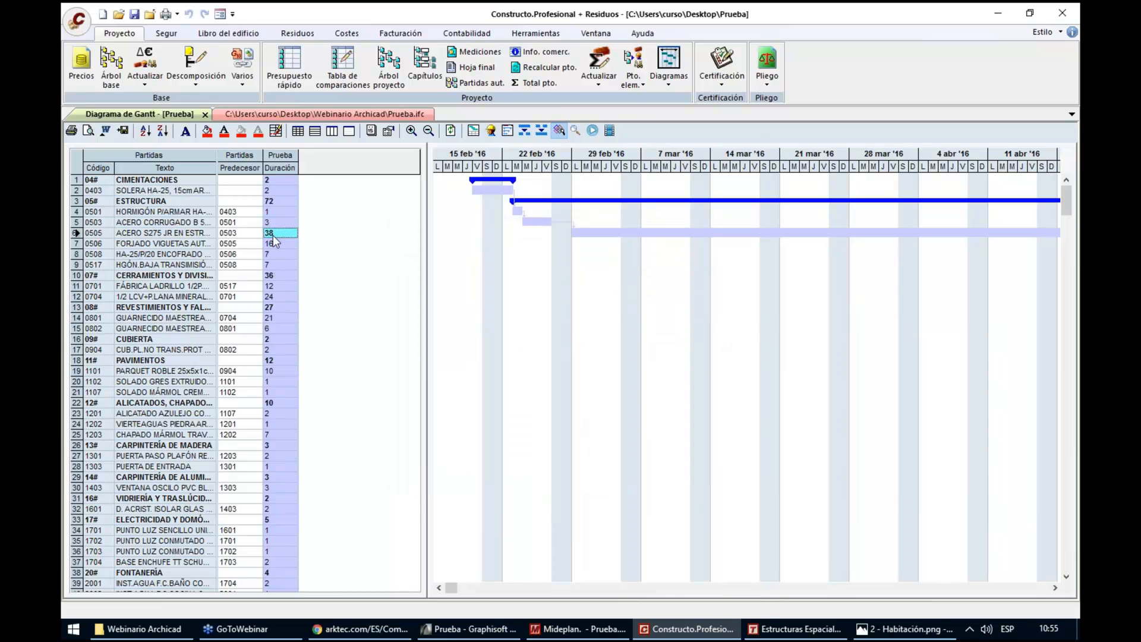
pyautogui.click(275, 290)
pyautogui.click(279, 232)
pyautogui.write('4')
pyautogui.press('Return')
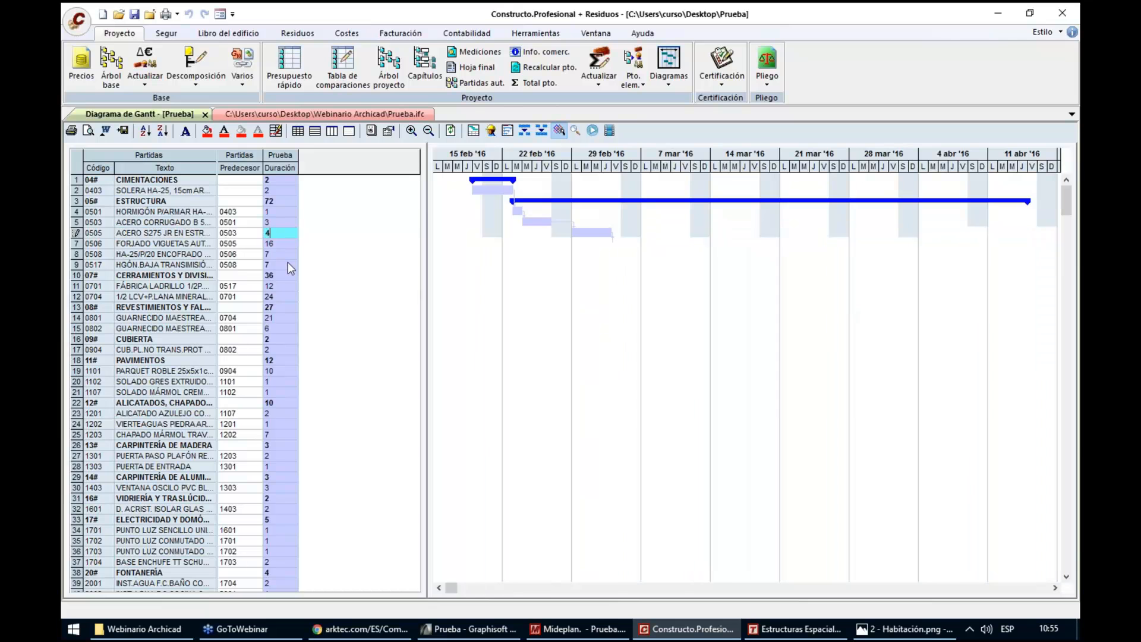
pyautogui.write('4')
pyautogui.press('Return')
pyautogui.press('Return')
pyautogui.press('Return')
pyautogui.press('Return')
# Set the duration of item 0701 to 4, item 0704 to 3 and item 0801 to 2
pyautogui.write('4')
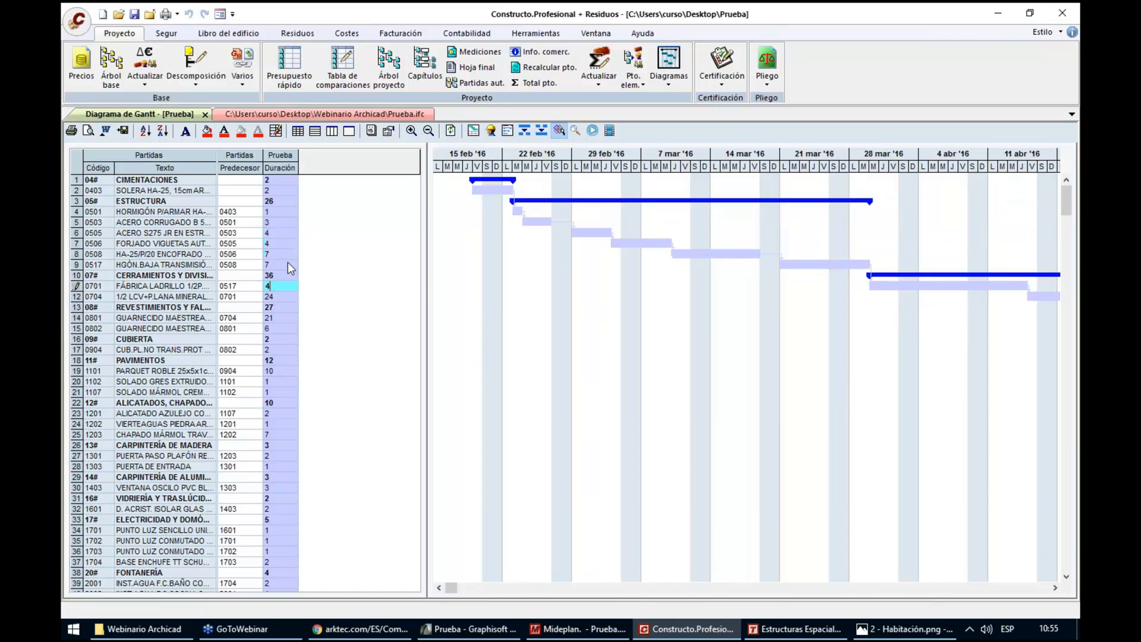
pyautogui.press('Return')
pyautogui.write('3')
pyautogui.press('Return')
pyautogui.press('Return')
pyautogui.press('Return')
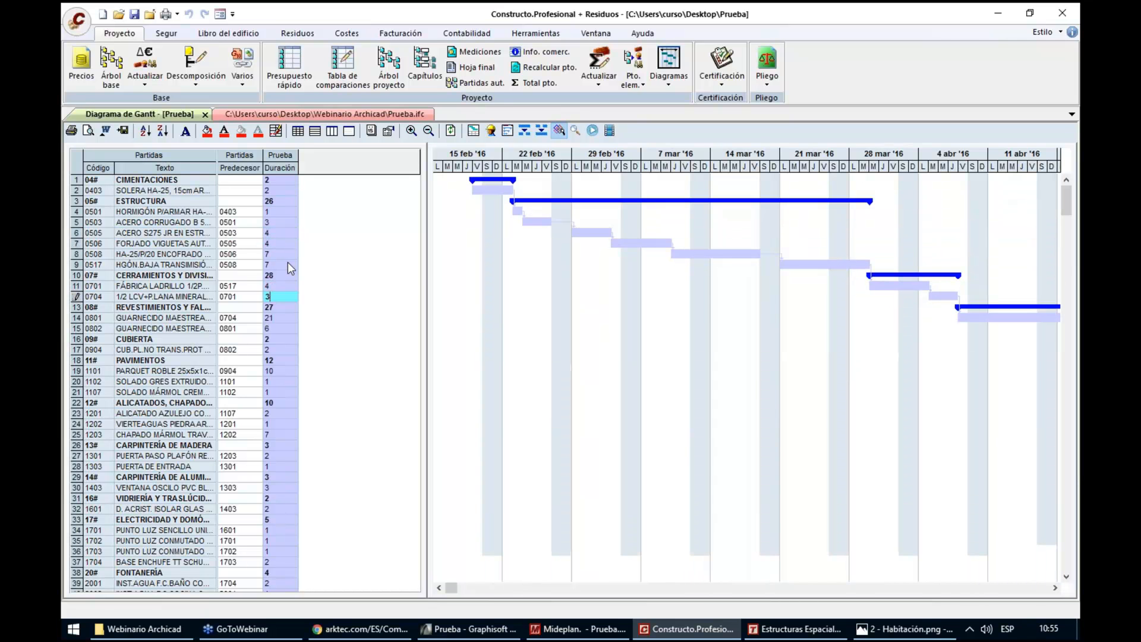
pyautogui.press('Up')
pyautogui.write('2')
pyautogui.press('Return')
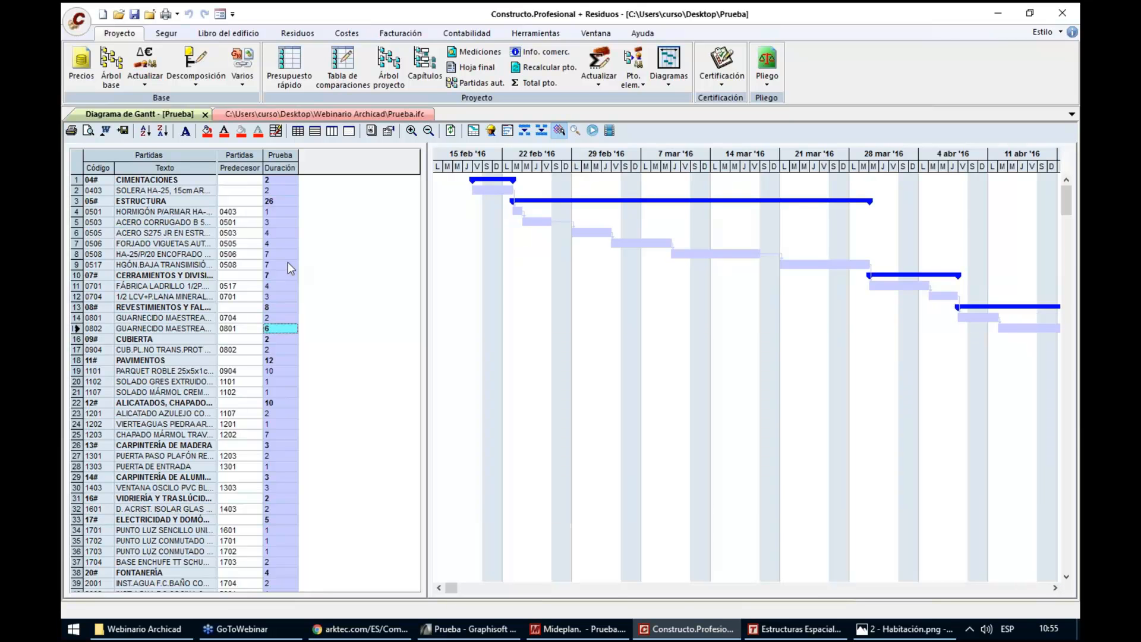
# Set the durations of items 0517 and 0508 to 2 in the Gantt table
pyautogui.press('Up')
pyautogui.press('Up')
pyautogui.press('Up')
pyautogui.press('Up')
pyautogui.press('Up')
pyautogui.press('Up')
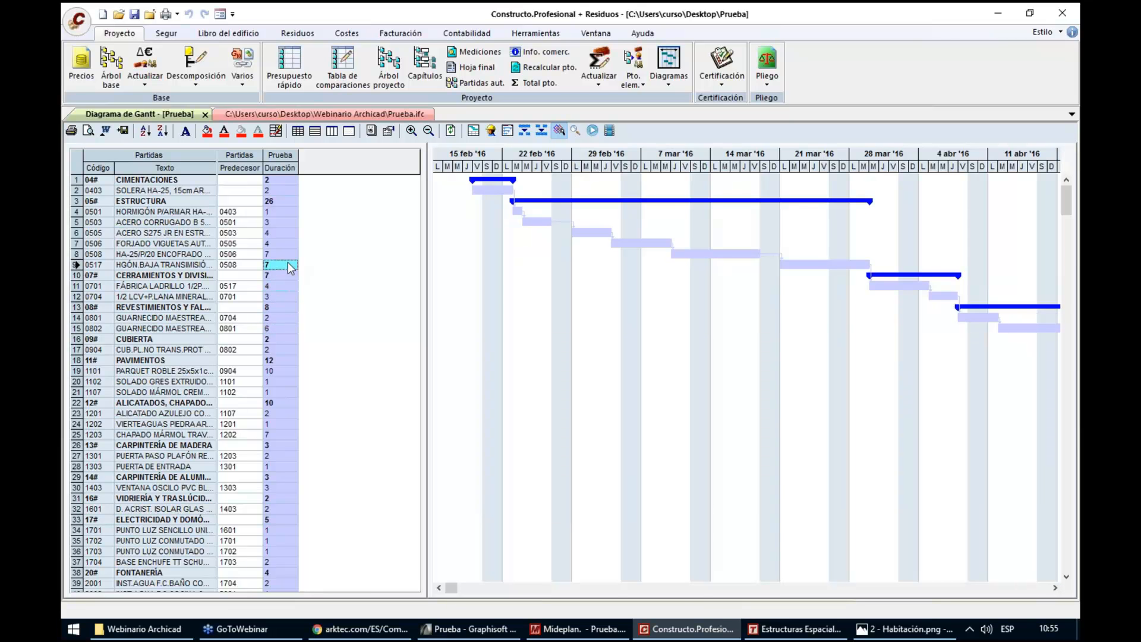
pyautogui.write('2')
pyautogui.press('Return')
pyautogui.press('Up')
pyautogui.press('Up')
pyautogui.write('2')
pyautogui.press('Return')
# Set the durations of items 0506 and 0505 to 2 in the Gantt table
pyautogui.press('Up')
pyautogui.press('Up')
pyautogui.write('2')
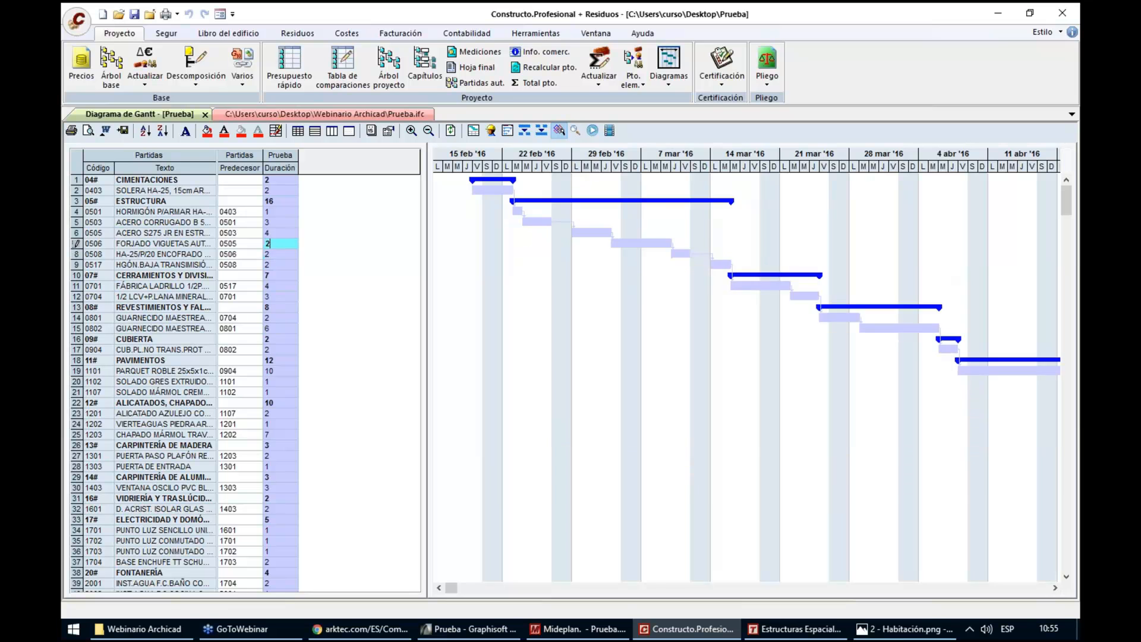
pyautogui.press('Return')
pyautogui.press('Up')
pyautogui.press('Up')
pyautogui.write('2')
pyautogui.press('Return')
pyautogui.press('Up')
pyautogui.press('Up')
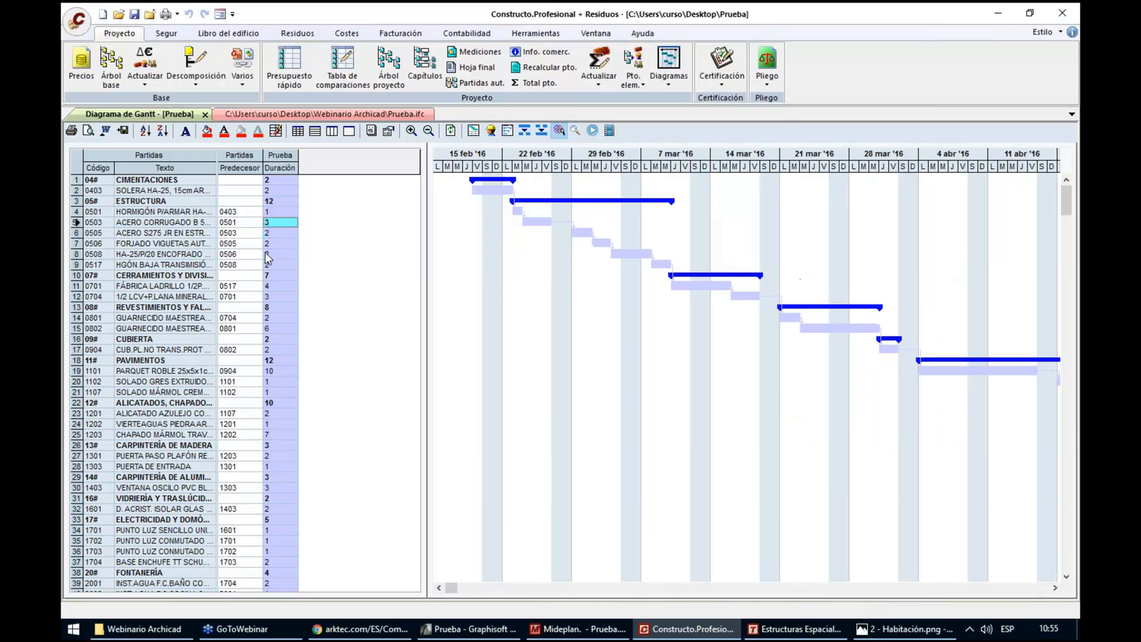
# Remove the predecessors of items 0506 and 0704 in the Gantt table
pyautogui.click(234, 248)
pyautogui.press('Delete')
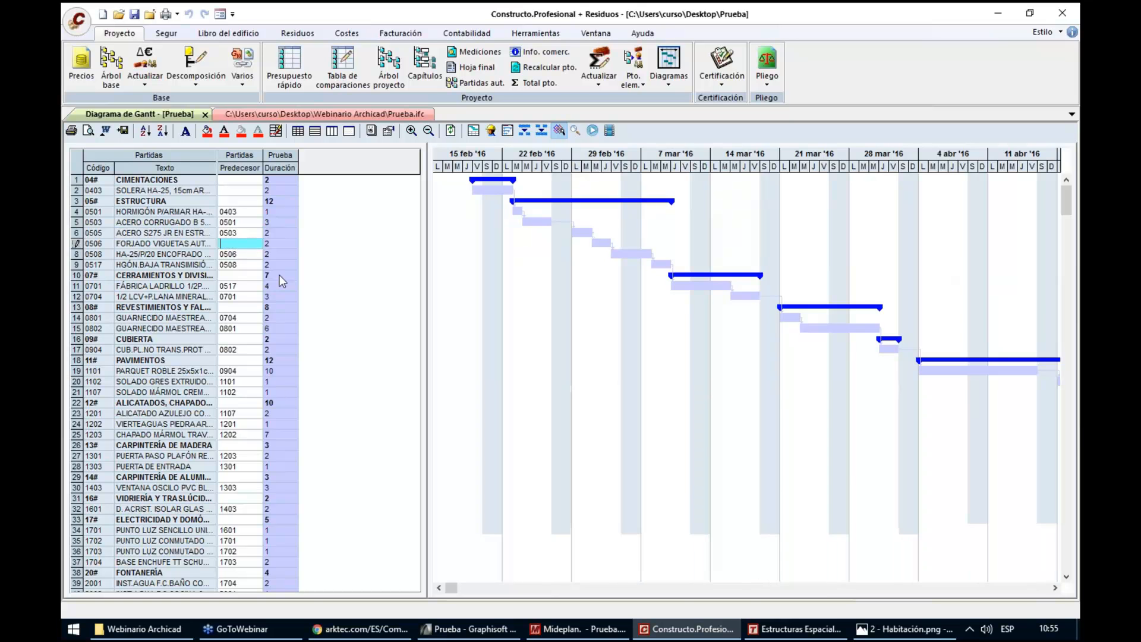
pyautogui.press('Down')
pyautogui.press('Down')
pyautogui.press('Down')
pyautogui.press('Down')
pyautogui.press('Down')
pyautogui.press('Delete')
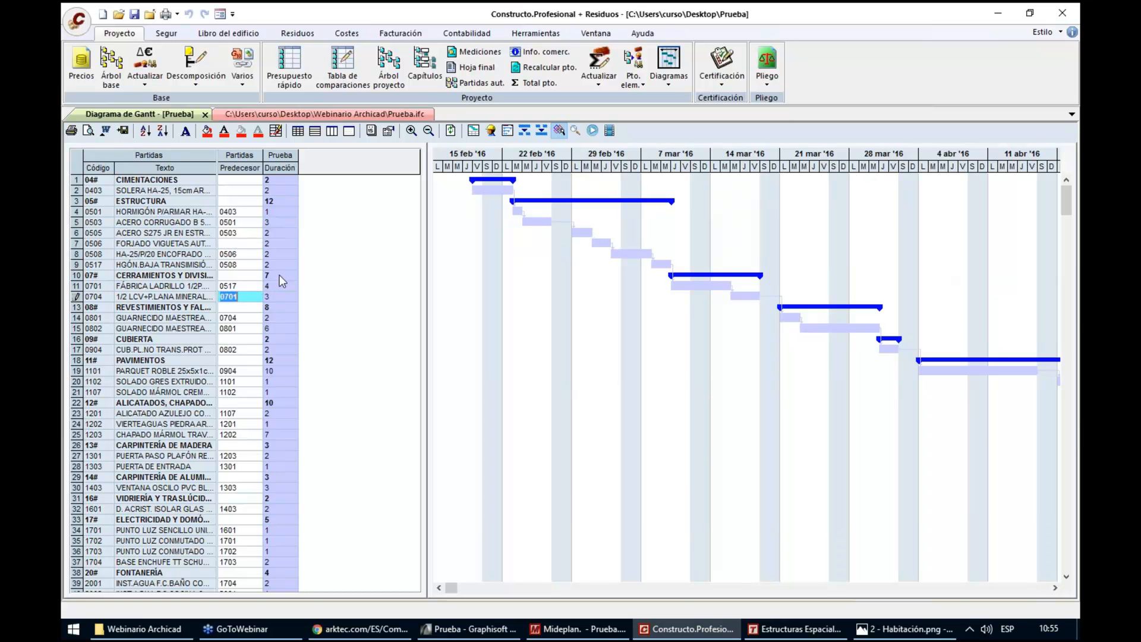
pyautogui.press('Down')
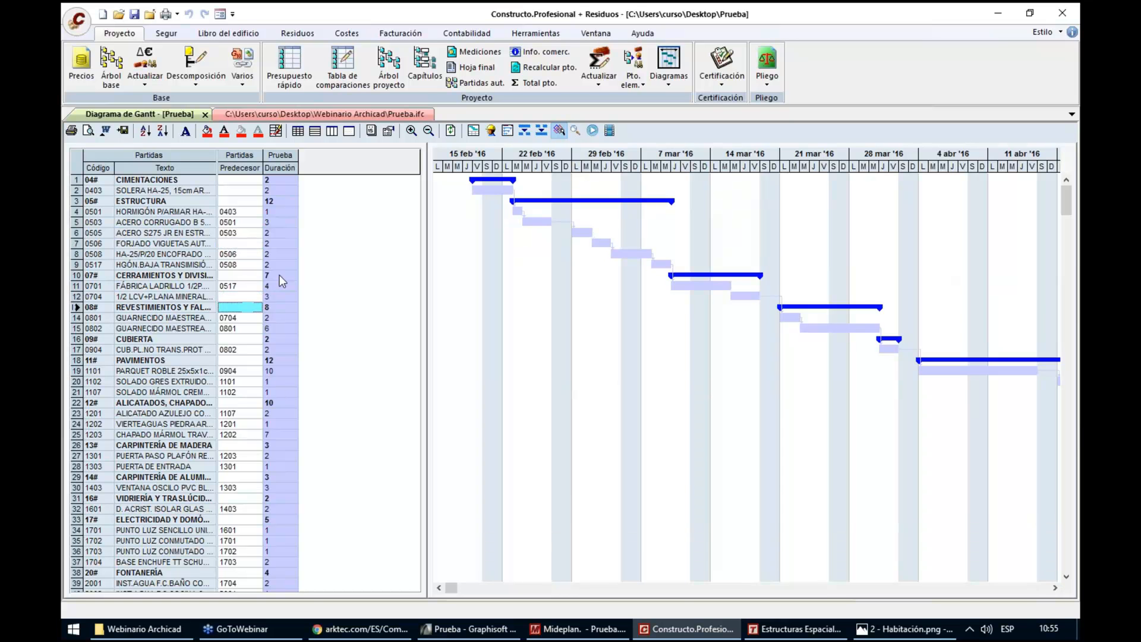
# Move the Gantt bar of item 0506 to start on 23 February and that of item 0704 to start on 29 February
pyautogui.click(602, 243)
pyautogui.moveTo(604, 250); pyautogui.dragTo(535, 248)
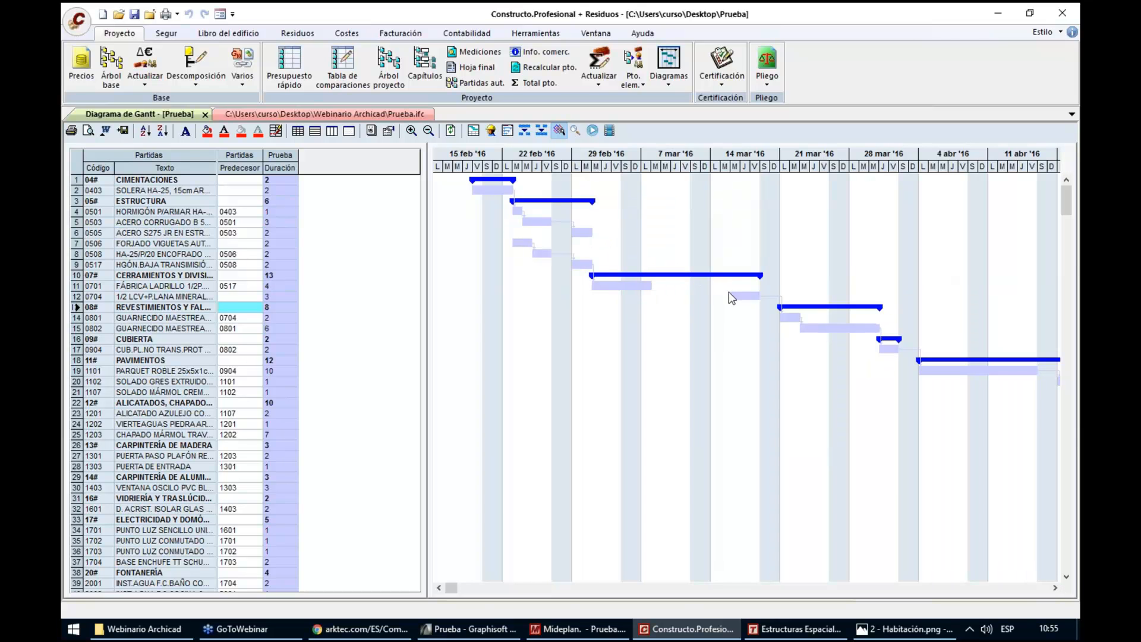
pyautogui.moveTo(740, 296); pyautogui.dragTo(592, 297)
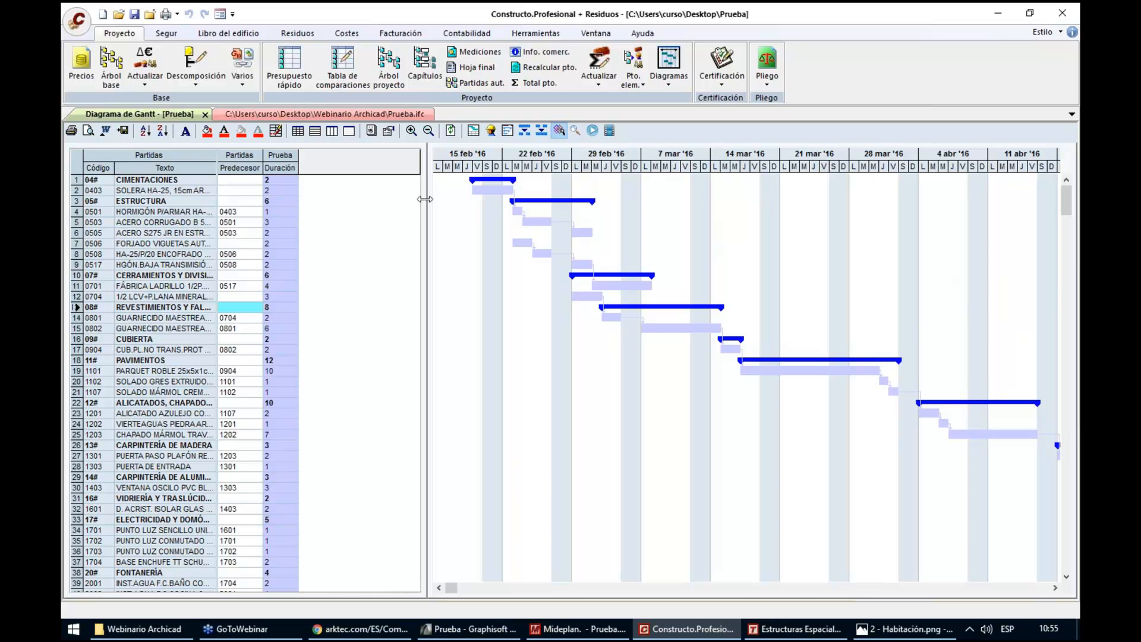
# Narrow the Gantt item table and place the Prueba.ifc model view side by side with the diagram
pyautogui.moveTo(424, 199); pyautogui.dragTo(319, 217)
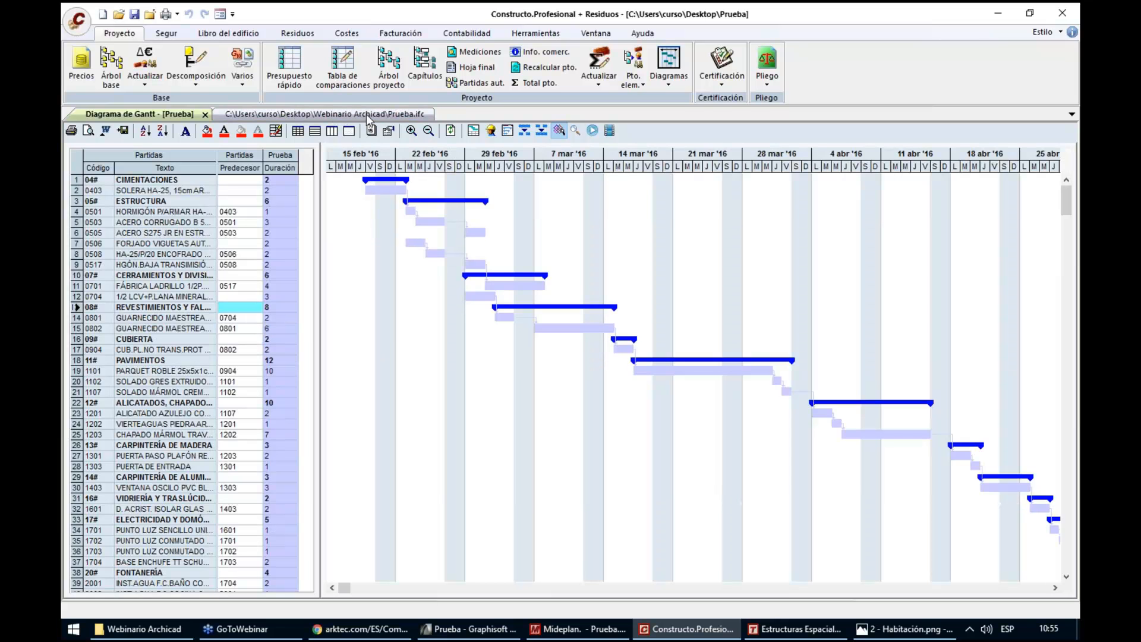
pyautogui.click(366, 114)
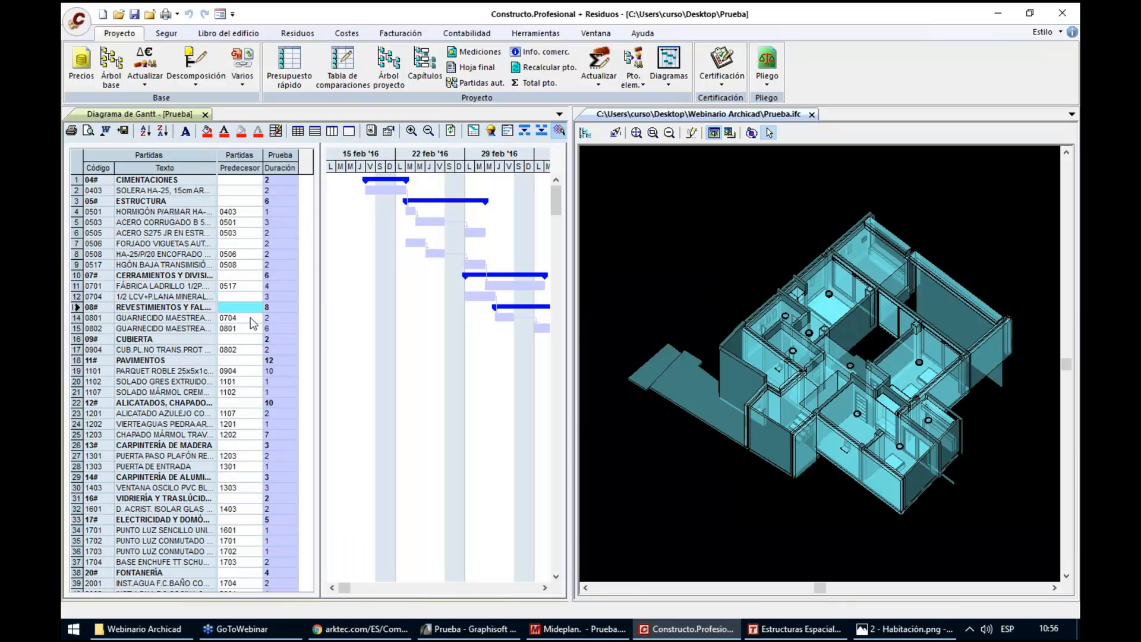
# Widen the Gantt view and highlight items 0801, 0701 and 1301 in the model, leaving only item 1301 selected
pyautogui.moveTo(587, 259); pyautogui.dragTo(613, 260)
pyautogui.click(576, 132)
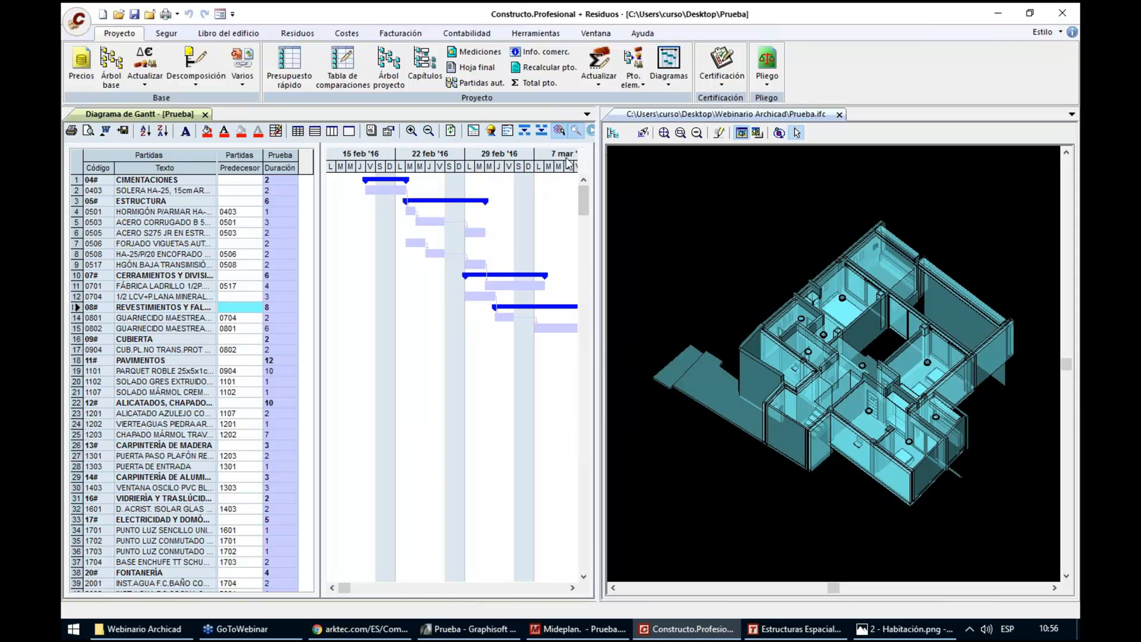
pyautogui.click(76, 320)
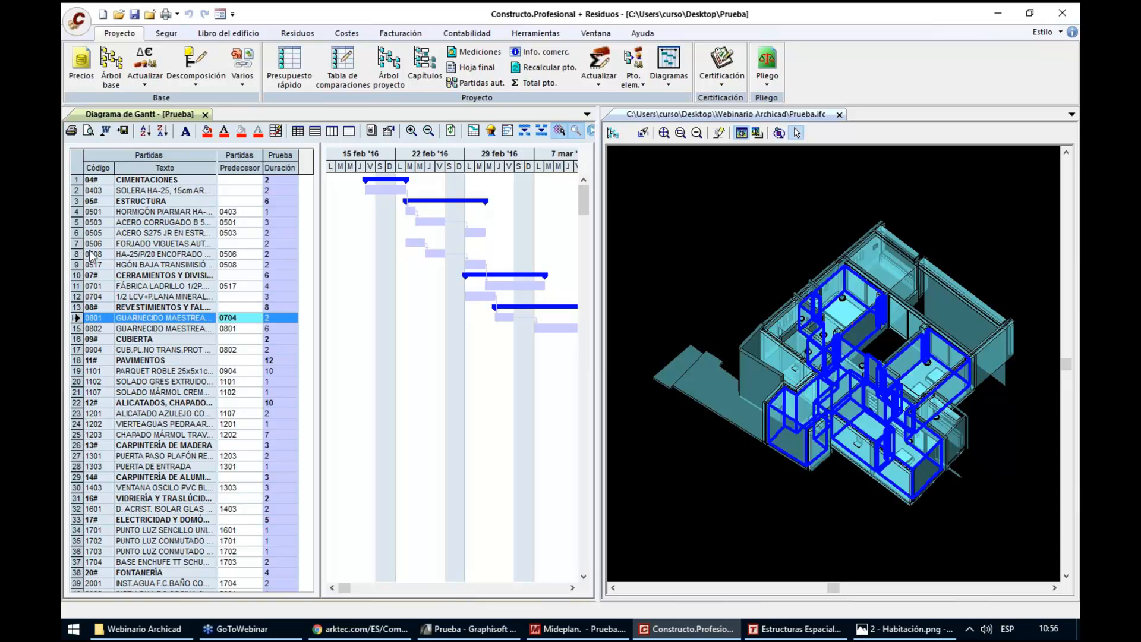
pyautogui.keyDown('ctrl'); pyautogui.click(77, 286); pyautogui.keyUp('ctrl')
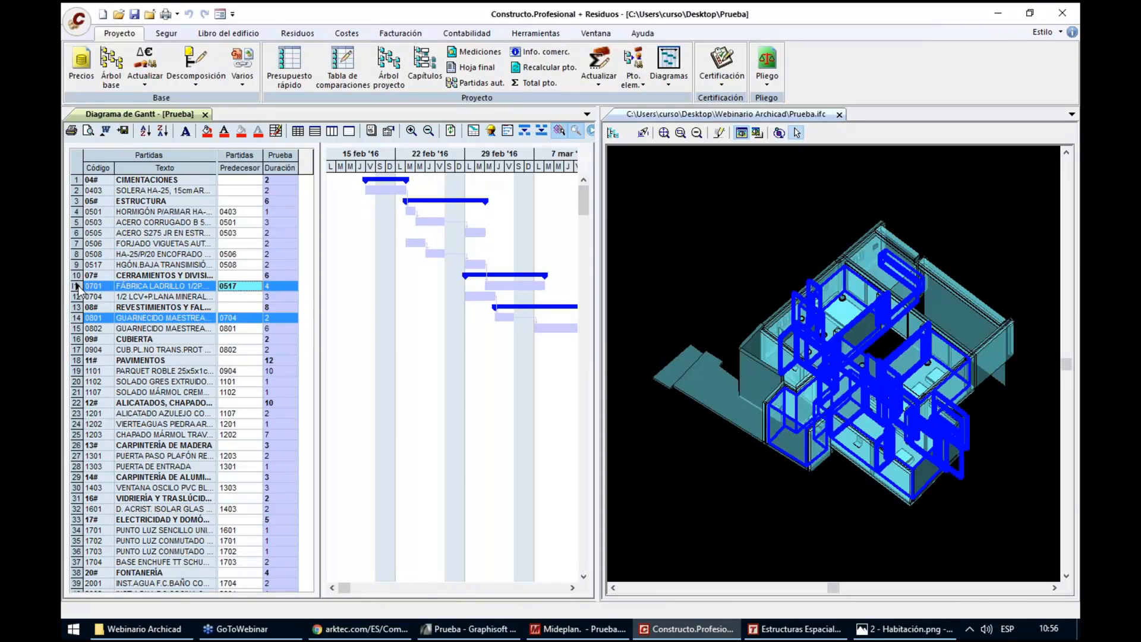
pyautogui.click(77, 455)
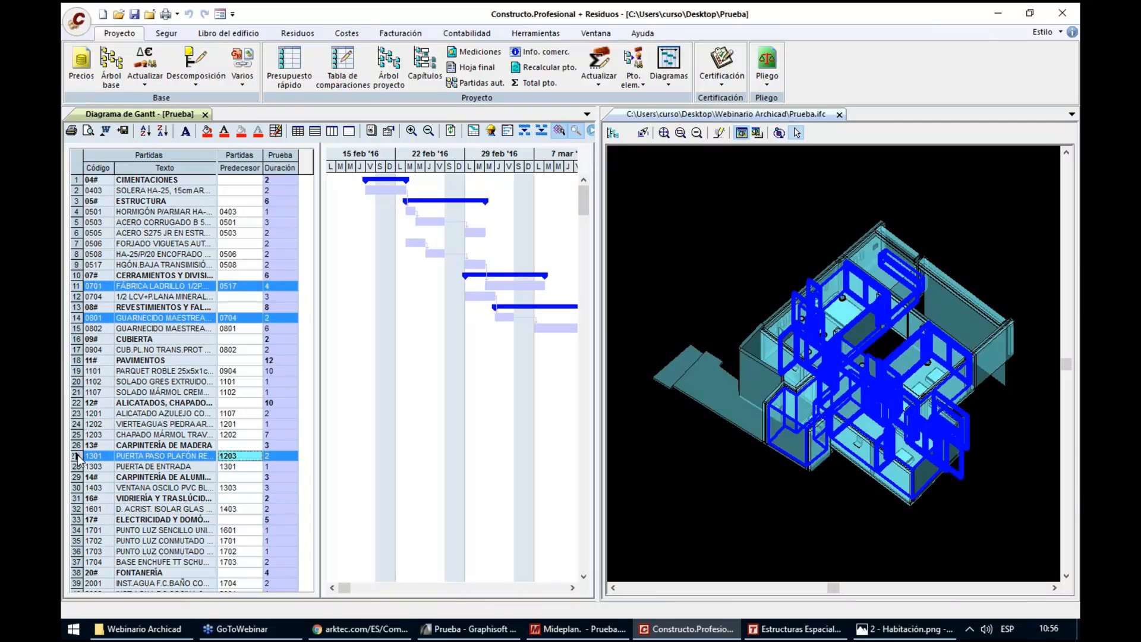
pyautogui.keyDown('ctrl'); pyautogui.click(75, 321); pyautogui.keyUp('ctrl')
pyautogui.keyDown('ctrl'); pyautogui.click(77, 286); pyautogui.keyUp('ctrl')
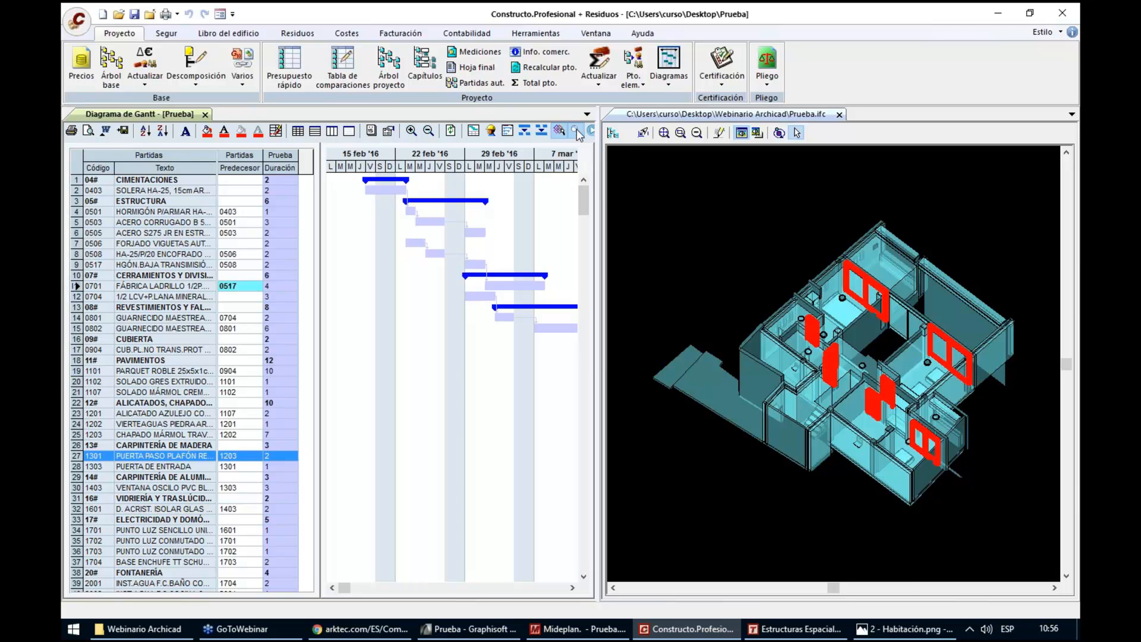
# Make all elements of the IFC project visible, collapse the Sitio branch, hide the model tree and fit the whole building in view
pyautogui.click(613, 132)
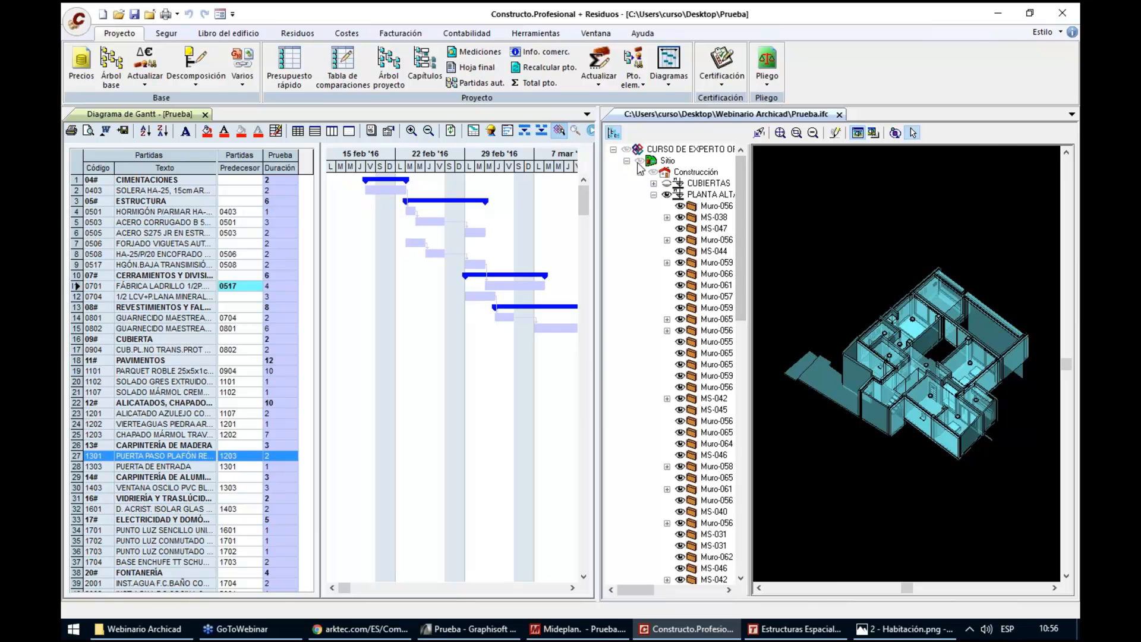
pyautogui.click(626, 150)
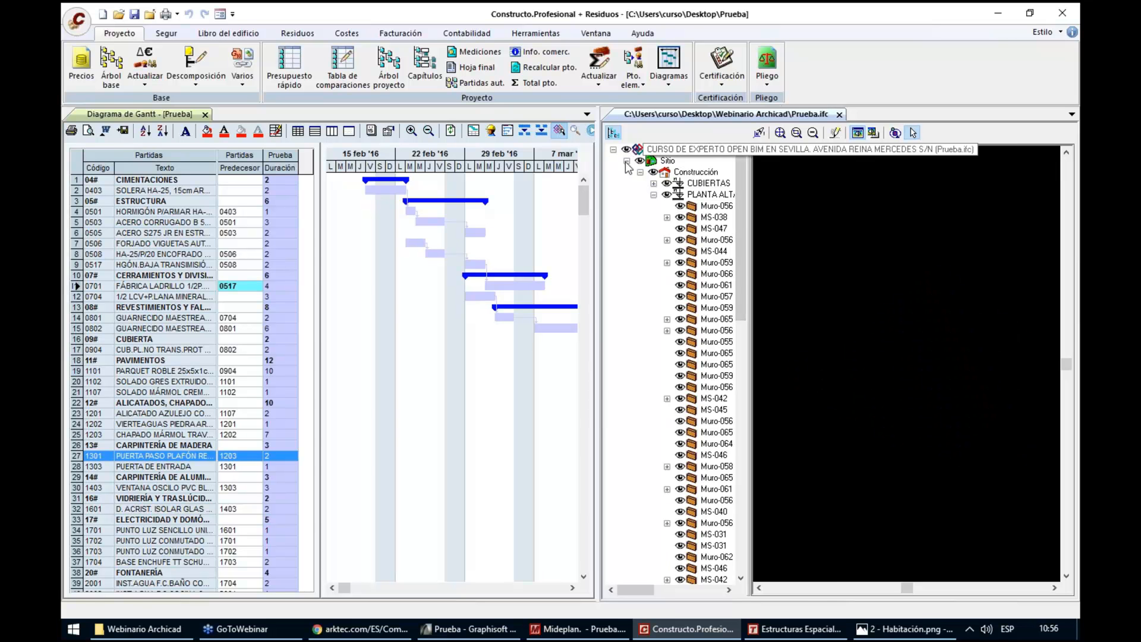
pyautogui.click(627, 161)
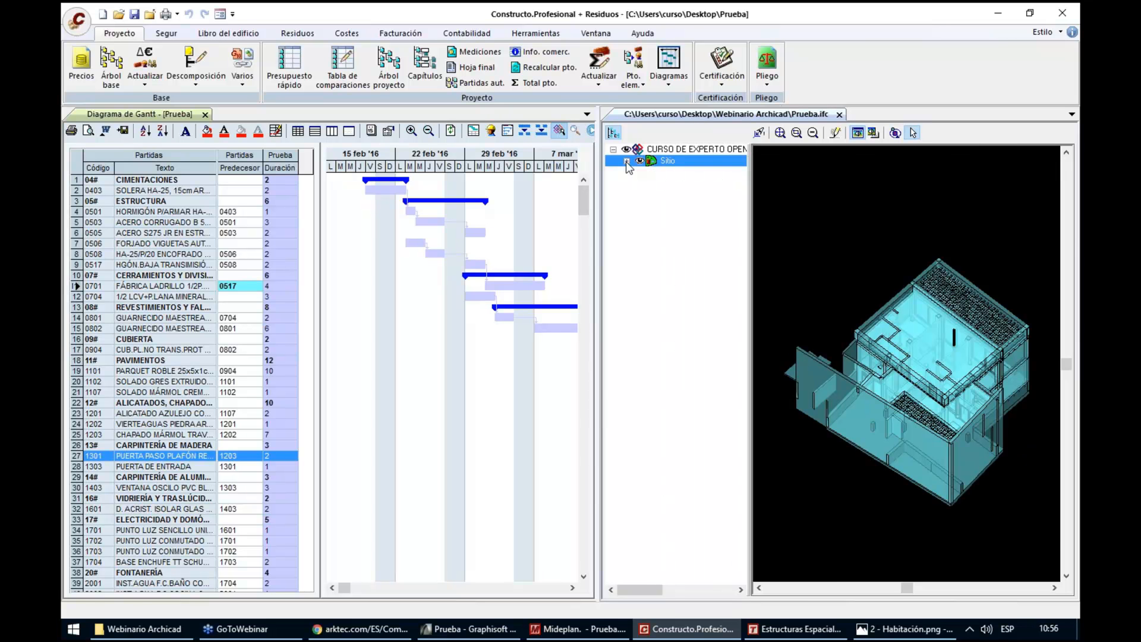
pyautogui.click(613, 132)
pyautogui.click(661, 131)
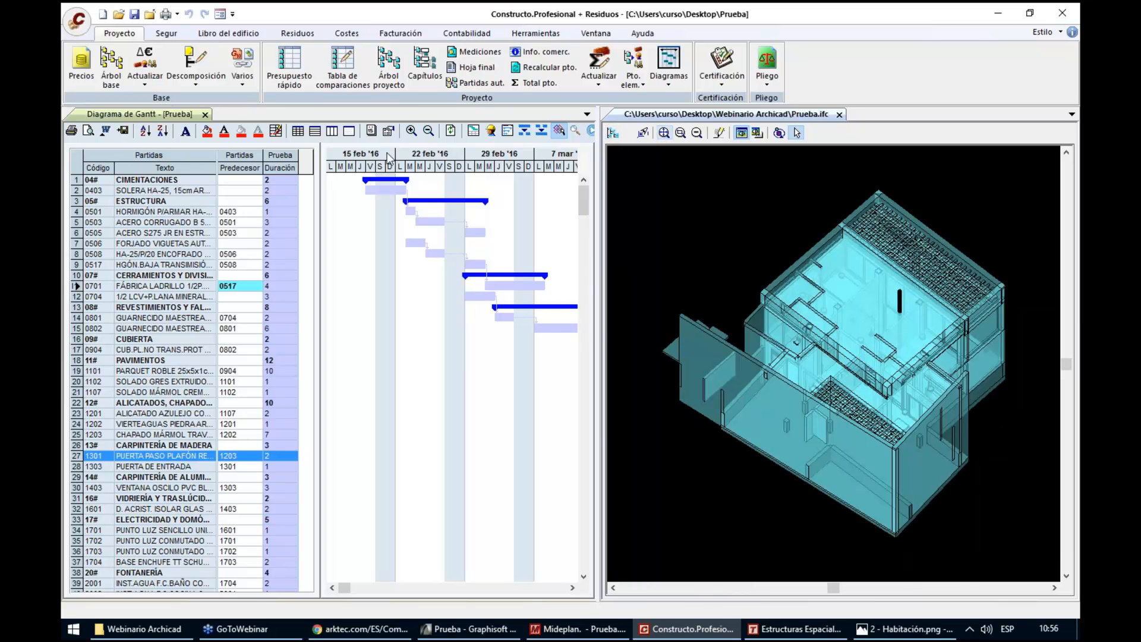
# Examine the model's construction state at 19, 23 and 25 February and 2 and 8 March 2016, and restore the full model
pyautogui.click(370, 167)
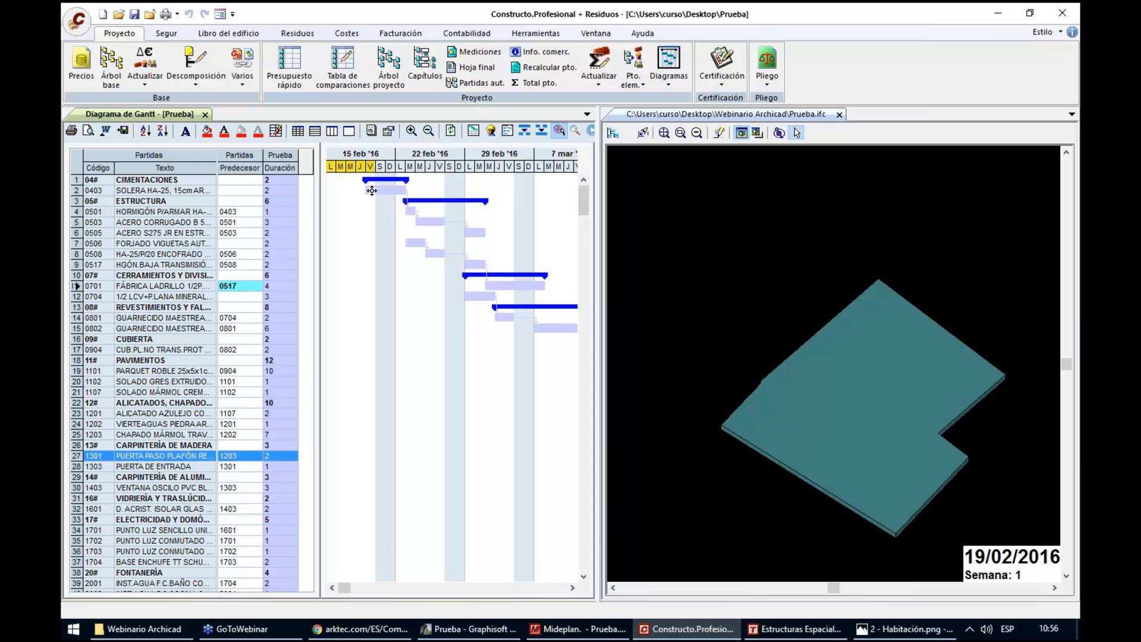
pyautogui.click(411, 167)
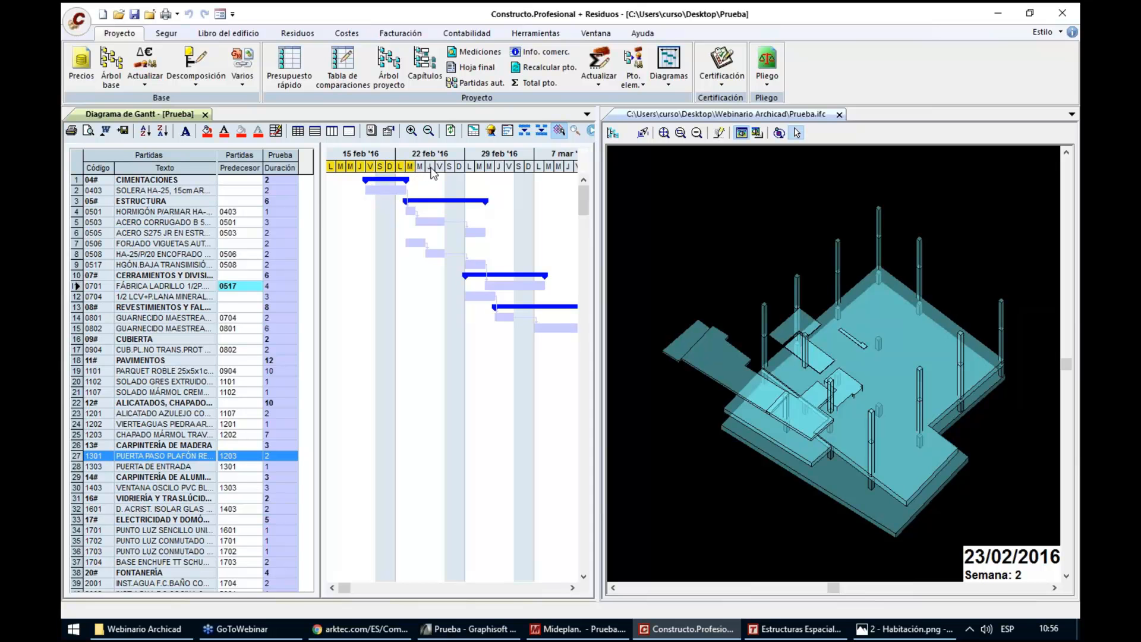
pyautogui.click(432, 168)
pyautogui.click(473, 168)
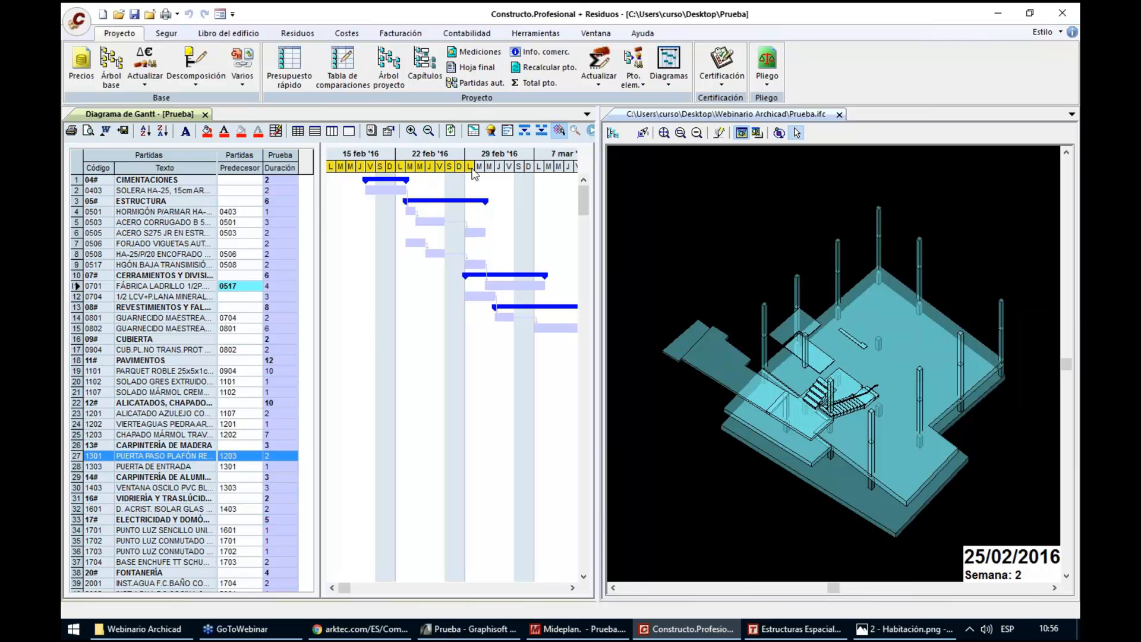
pyautogui.click(490, 168)
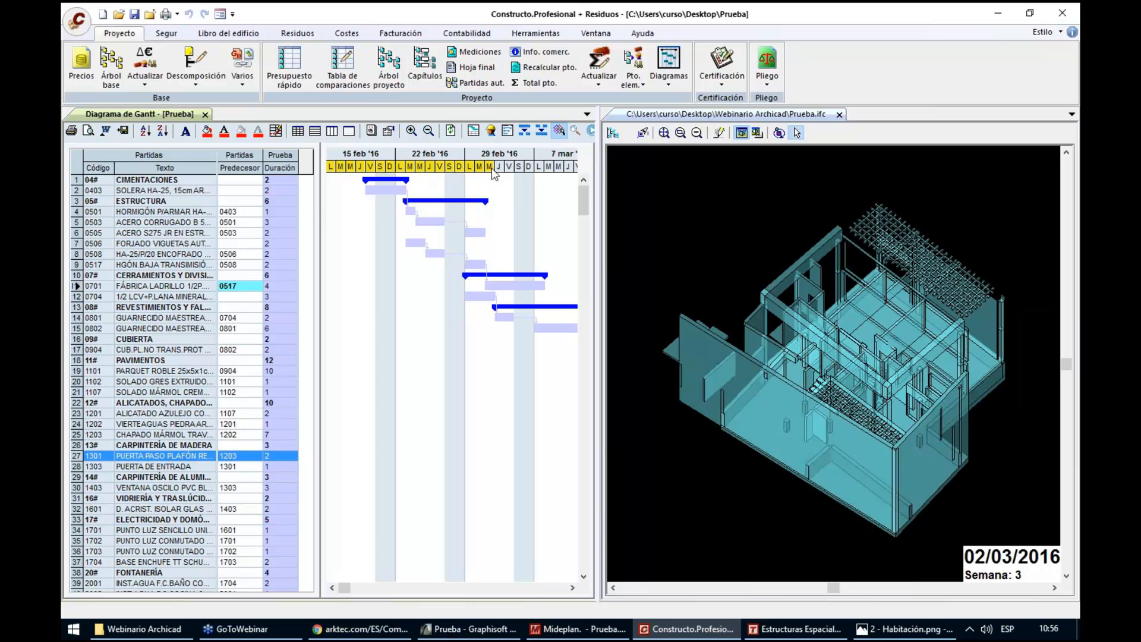
pyautogui.click(552, 168)
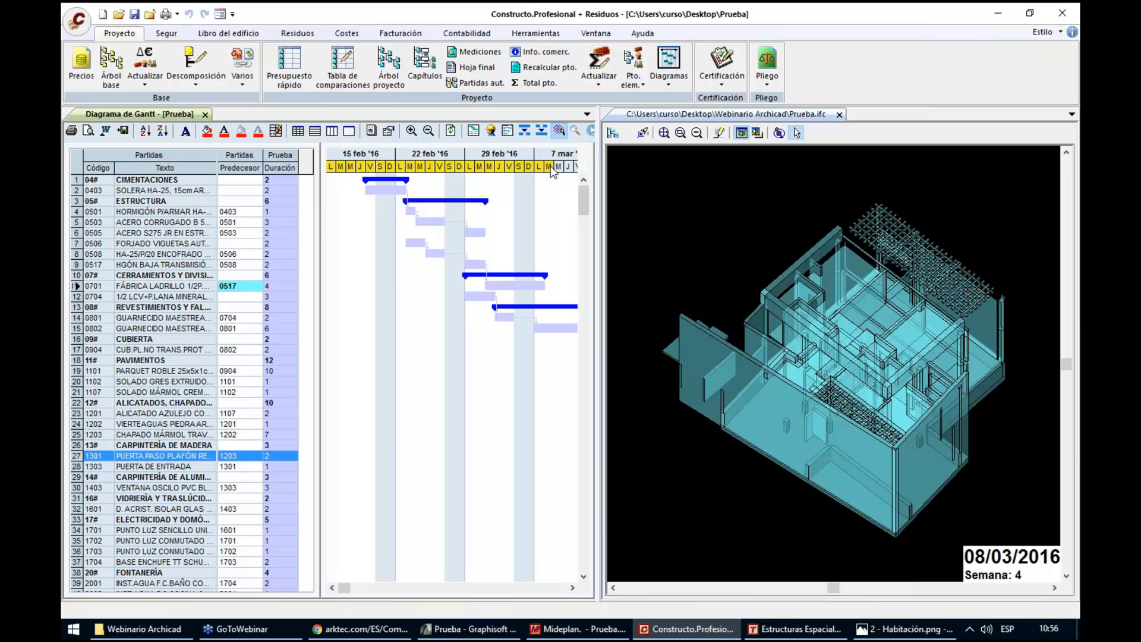
pyautogui.click(362, 165)
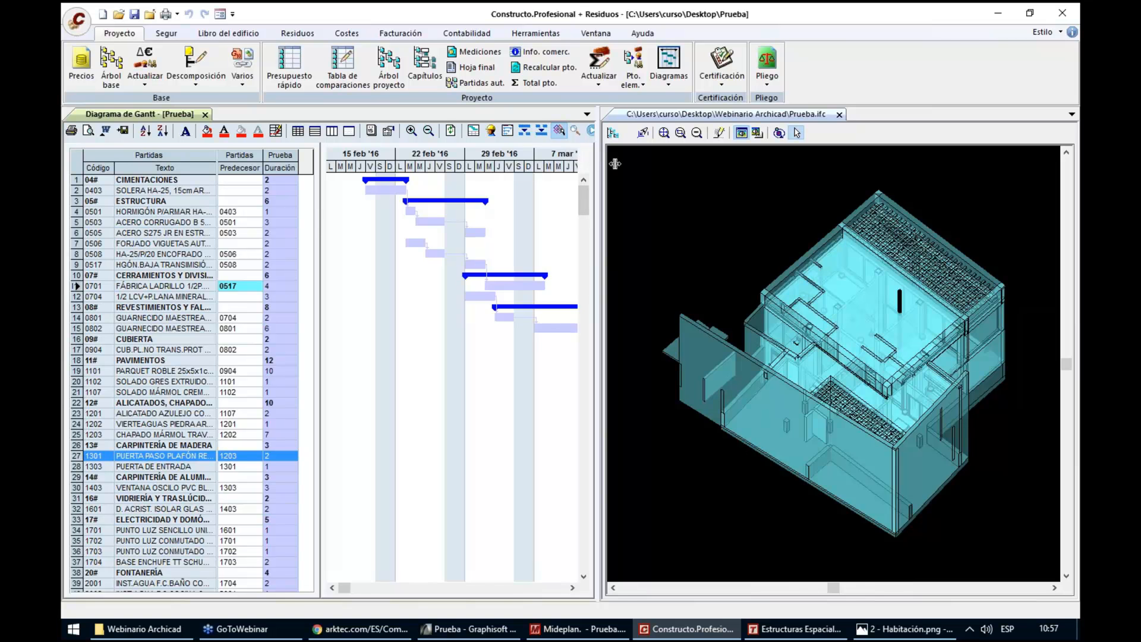
# Play the construction simulation with 1-second frames, stop it partway, and open the Windows video export without saving a file
pyautogui.moveTo(616, 163); pyautogui.dragTo(621, 162)
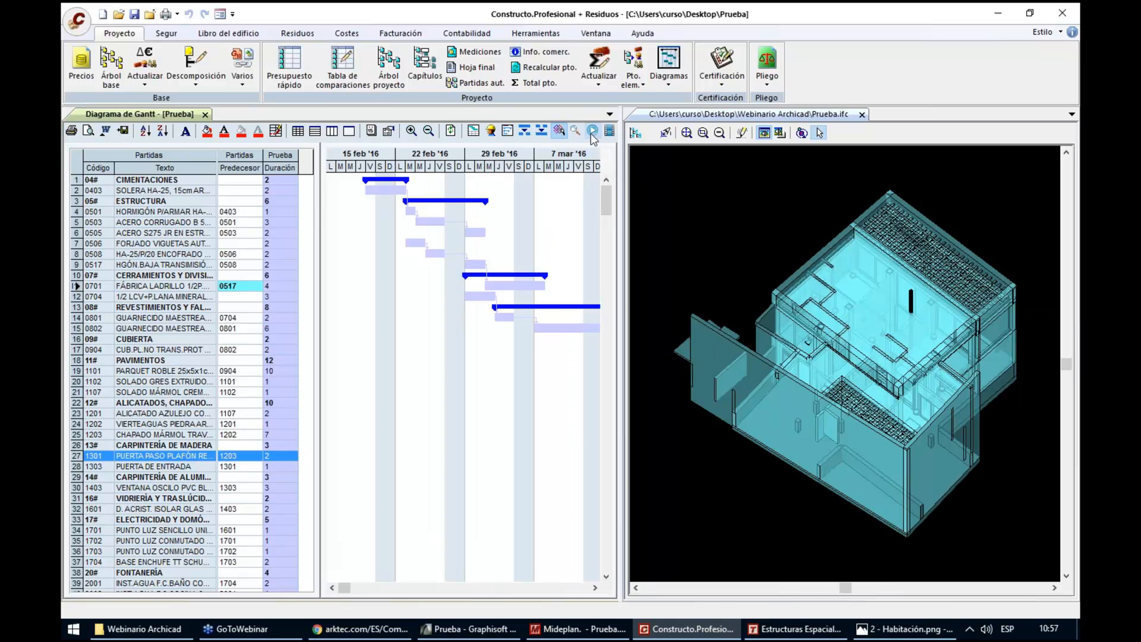
pyautogui.click(592, 132)
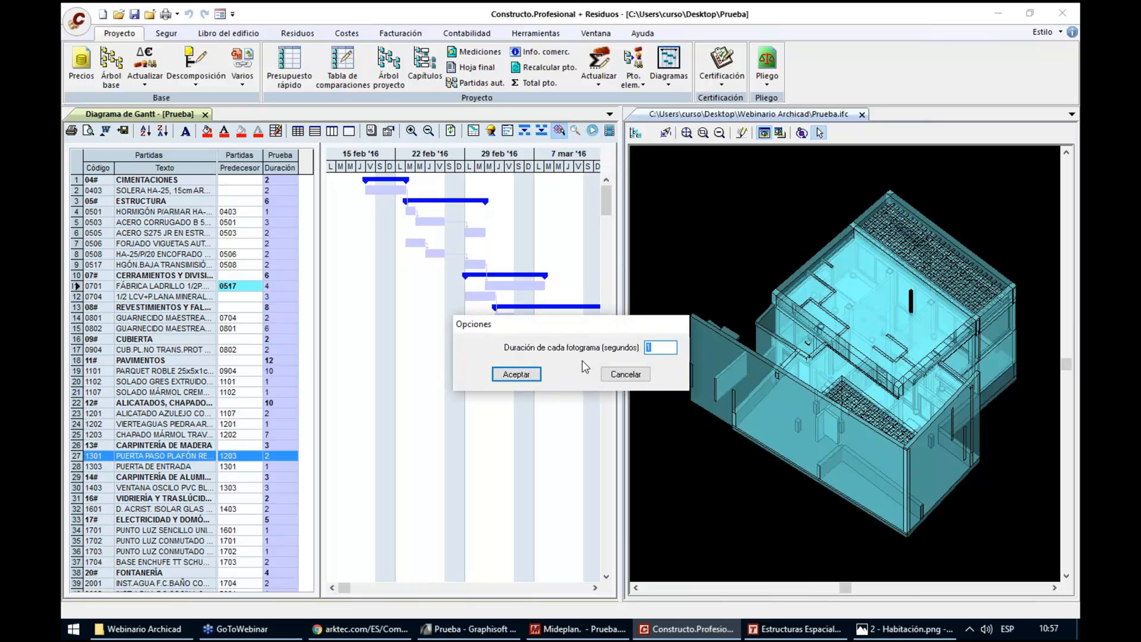
pyautogui.click(522, 375)
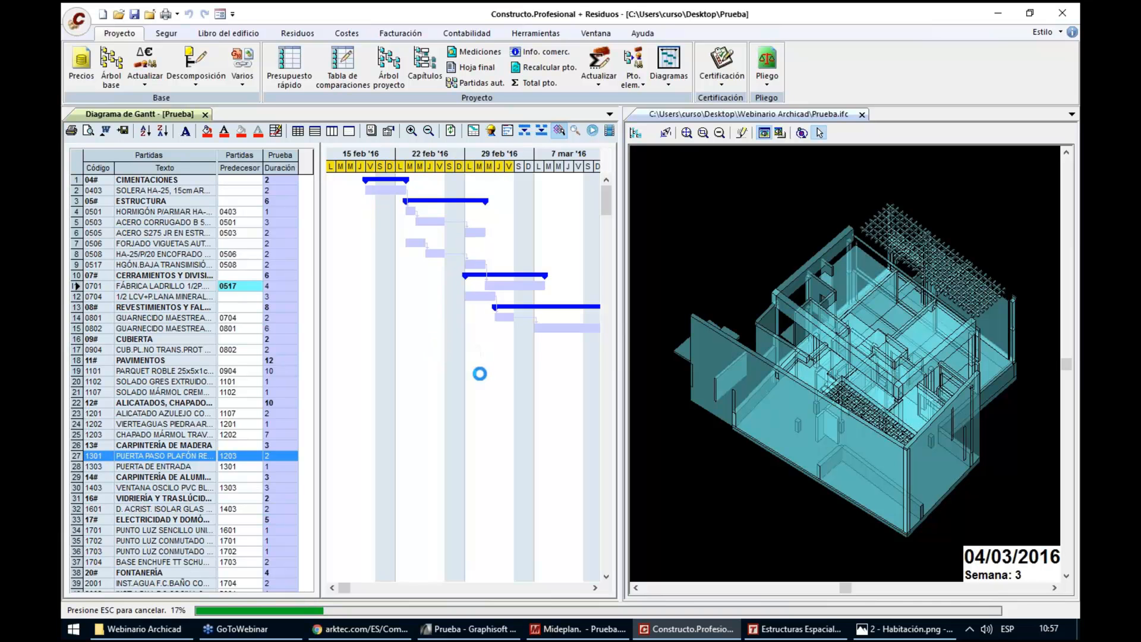
pyautogui.press('Escape')
pyautogui.click(604, 351)
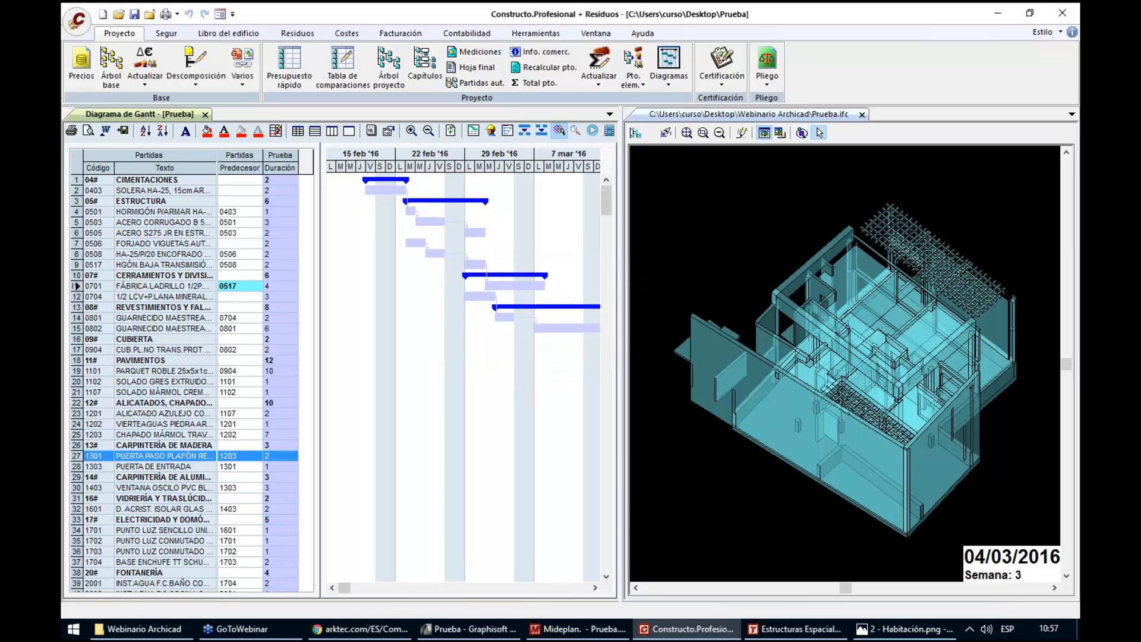
pyautogui.click(611, 131)
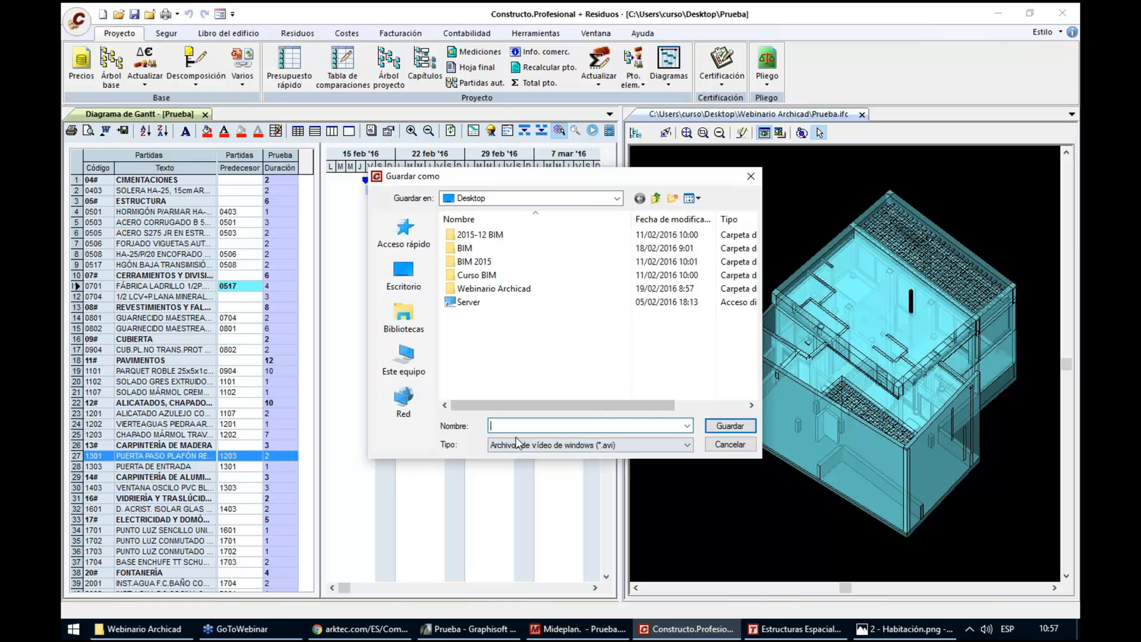
pyautogui.click(722, 444)
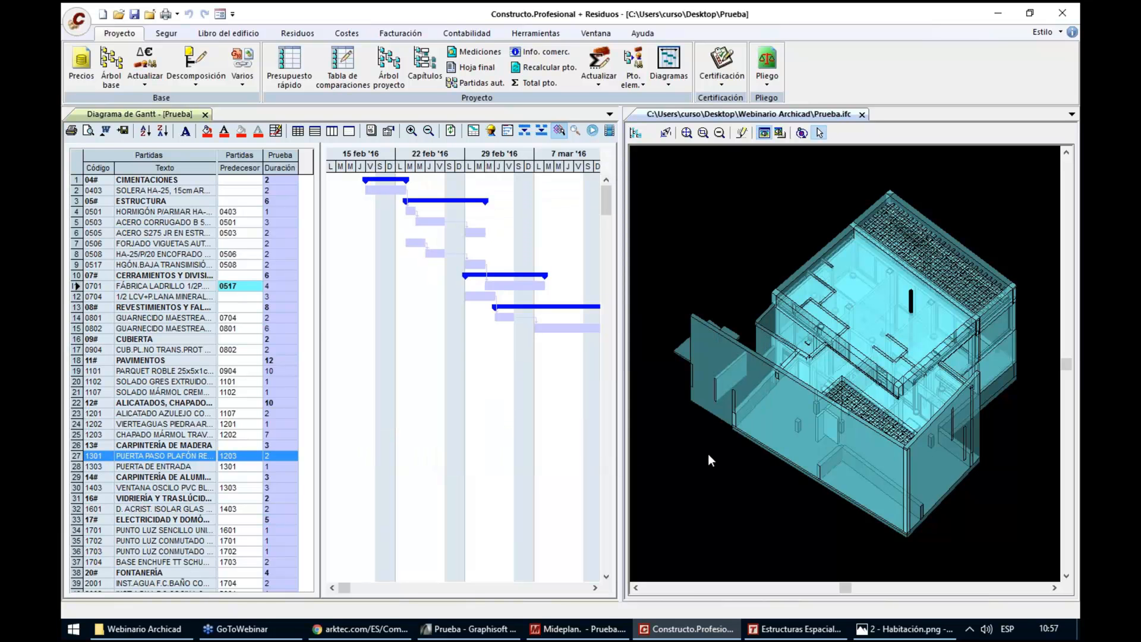
# Play the video Arktec Gest BIM Proceso de ejecucion.mp4 from the desktop's Webinario Archicad folder and close the player
pyautogui.press('super+d')
pyautogui.click(89, 560)
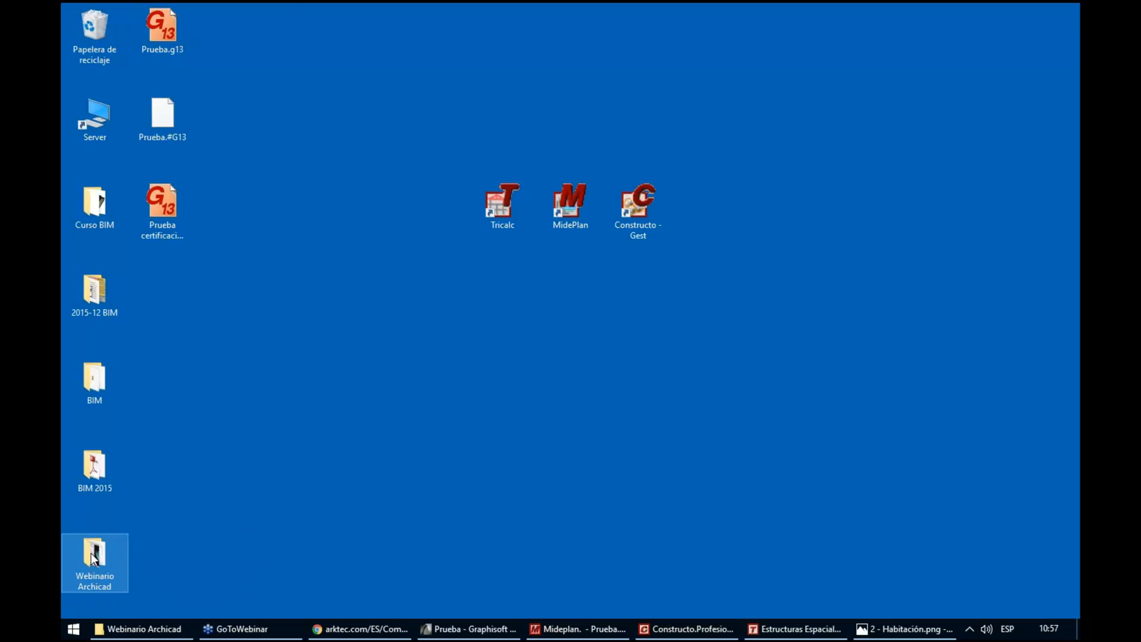
pyautogui.doubleClick(92, 558)
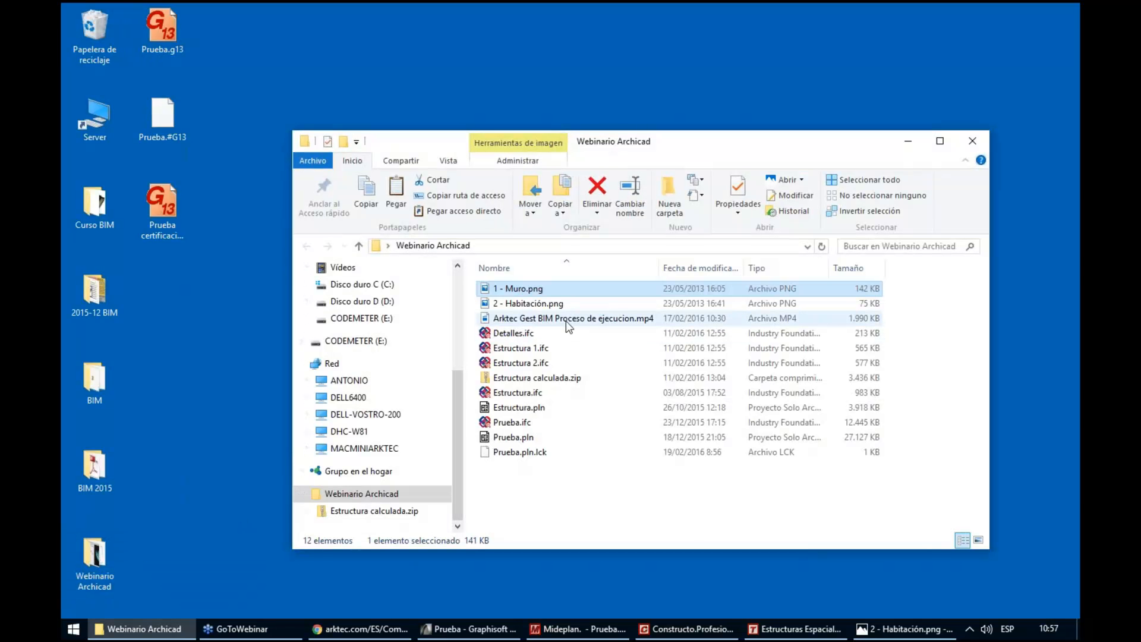
pyautogui.doubleClick(569, 319)
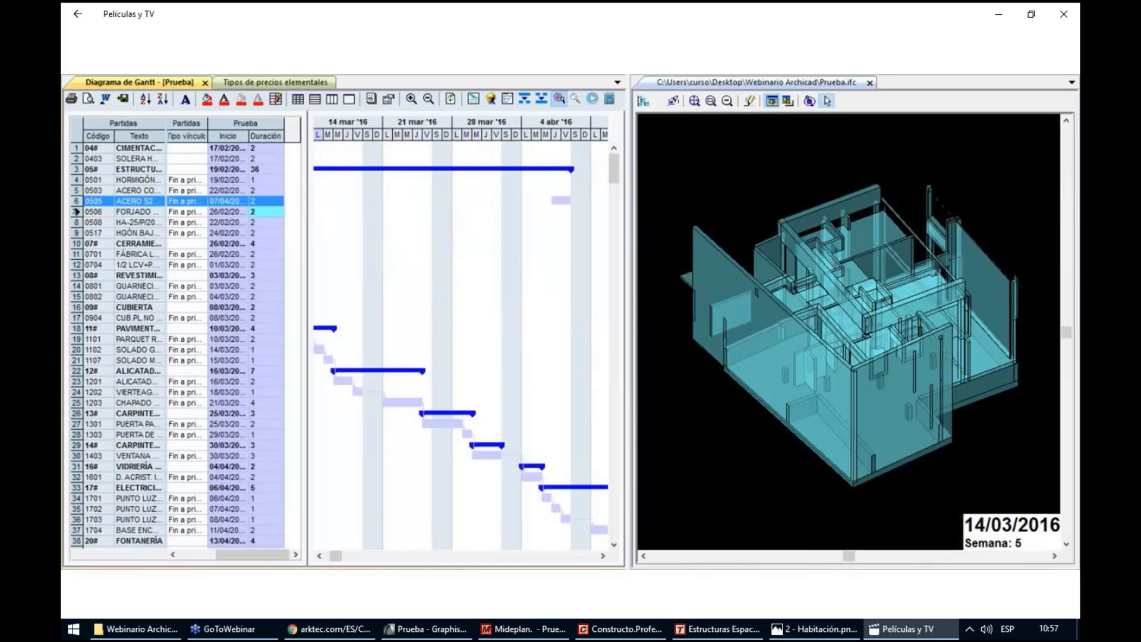
pyautogui.moveTo(1010, 422)
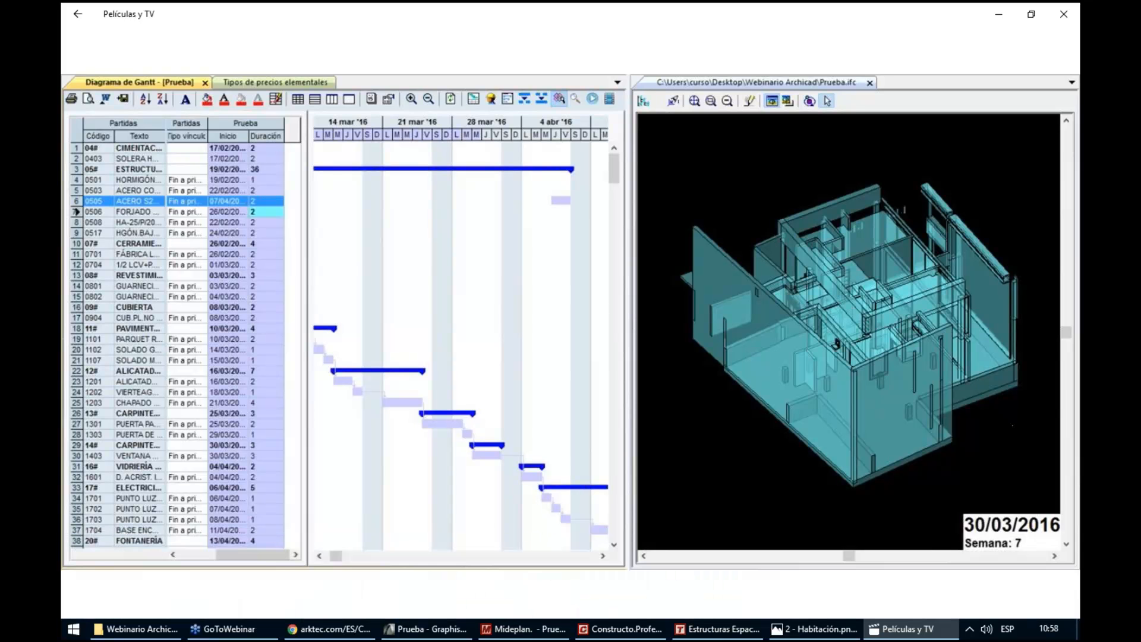
pyautogui.click(1064, 14)
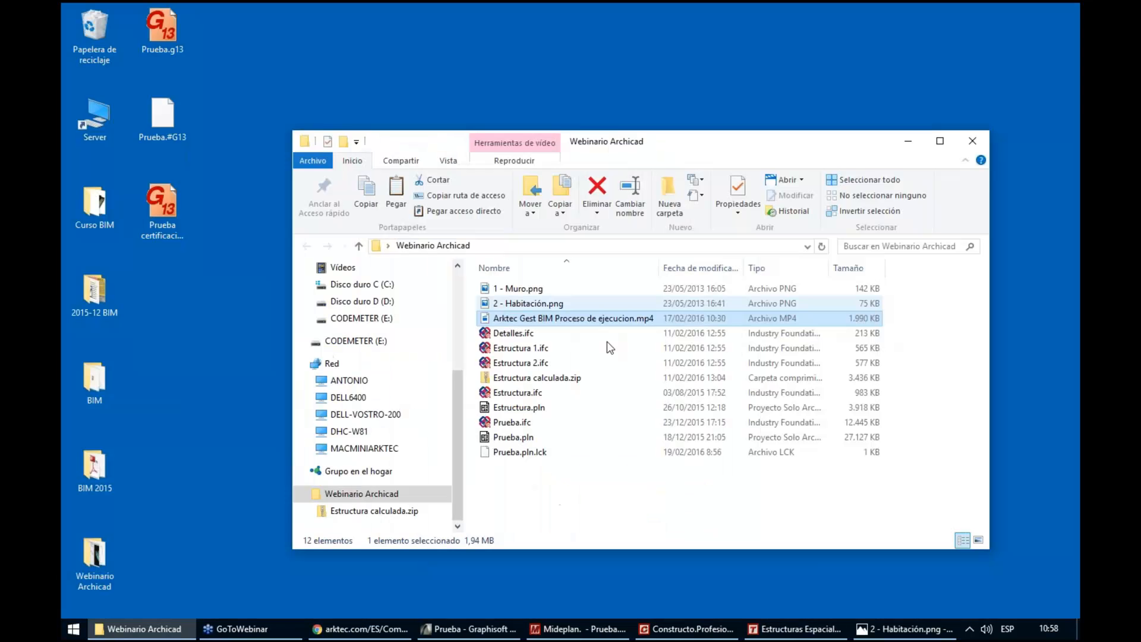
# Switch back to Constructo and examine the model's construction state at 25 February and 1 March 2016
pyautogui.click(689, 629)
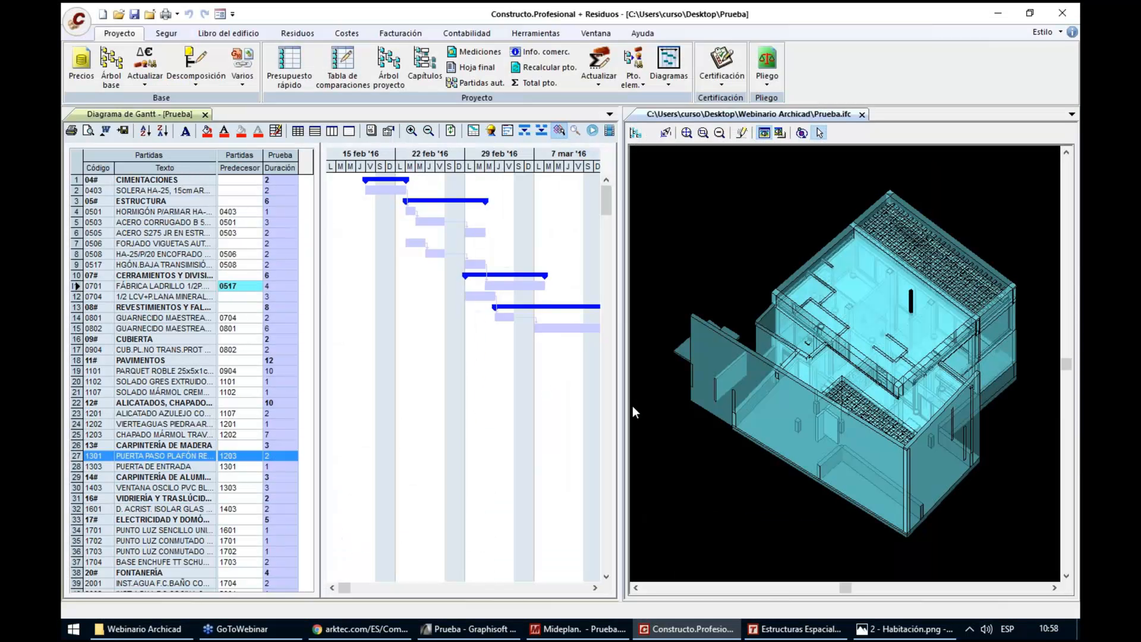
pyautogui.click(432, 167)
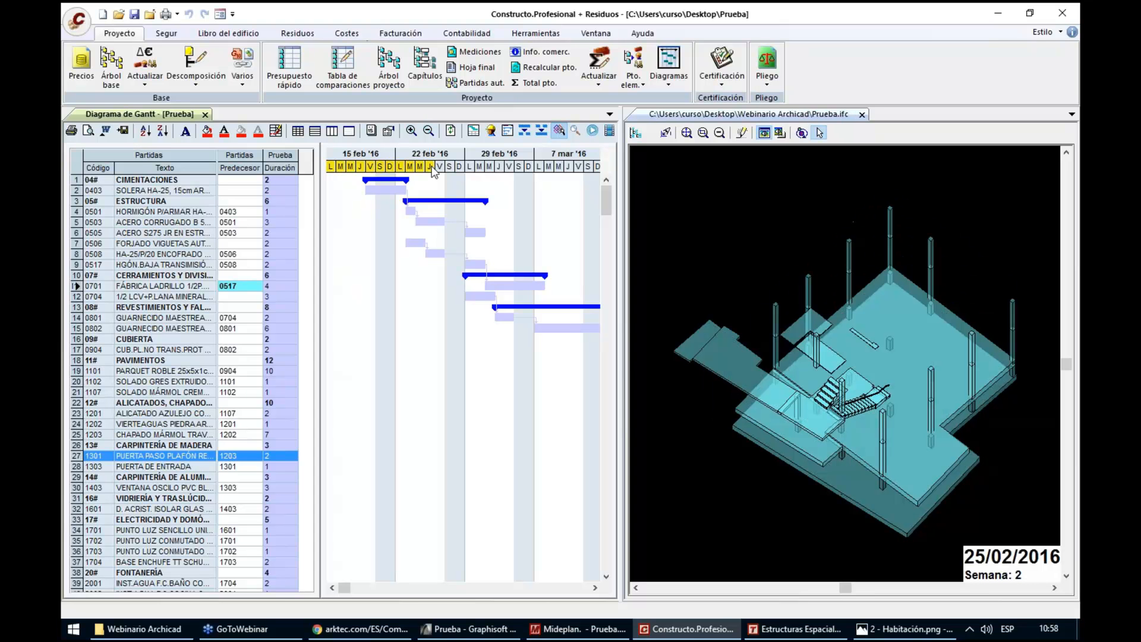
pyautogui.click(482, 167)
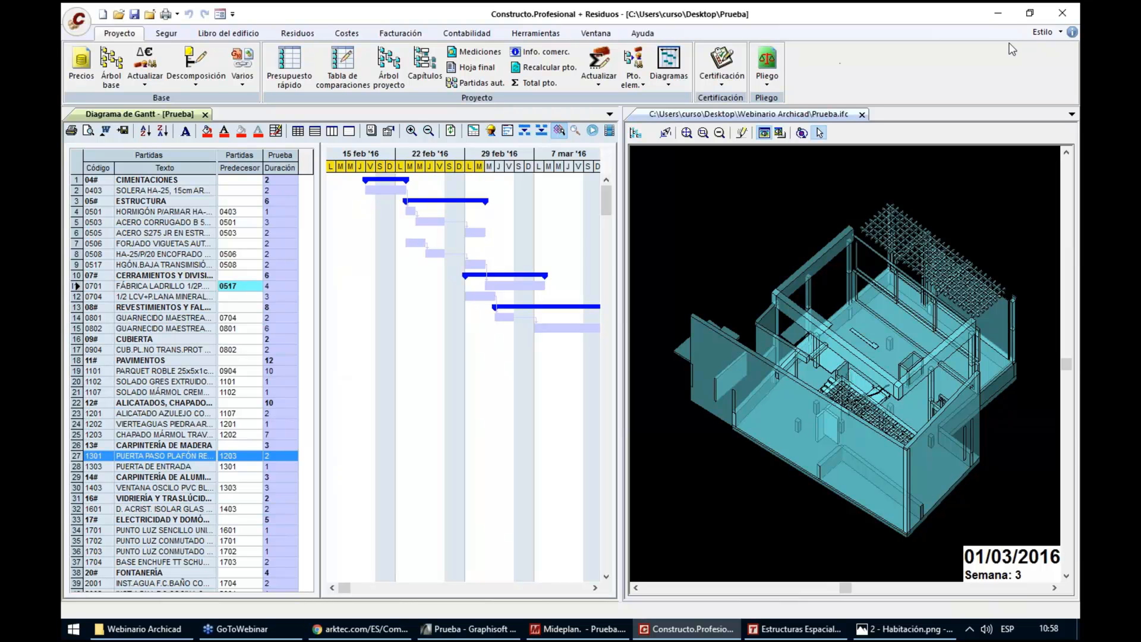
pyautogui.click(1072, 34)
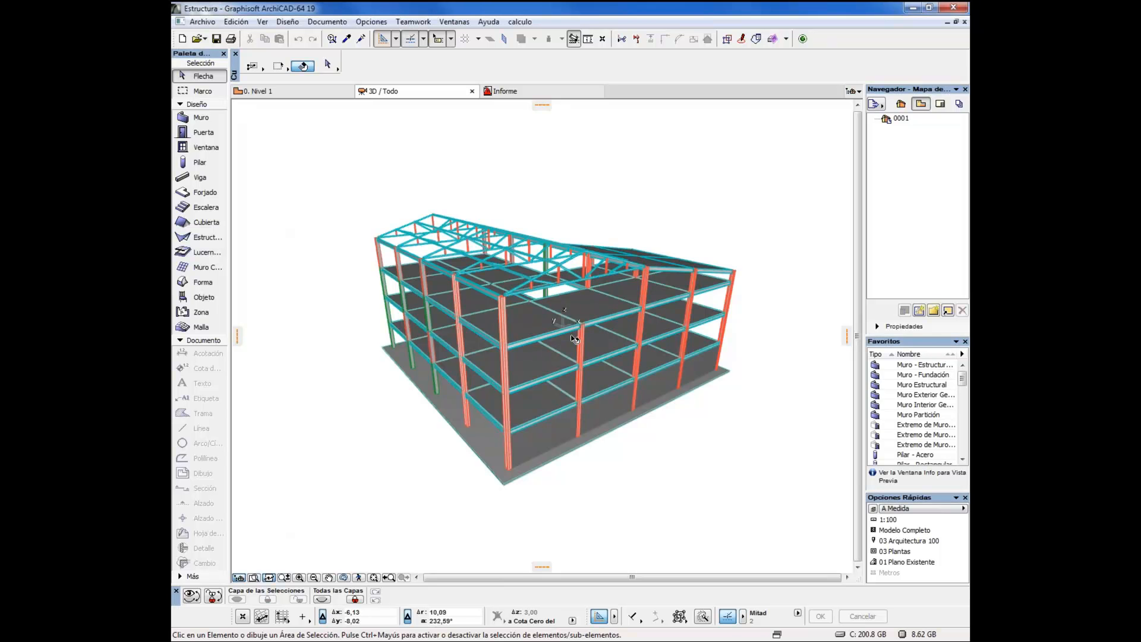
# Minimize the 'modelo con Arktec' project in ArchiCAD and examine the Estructura building frame in 3D from several sides
pyautogui.moveTo(575, 340); pyautogui.dragTo(588, 330)
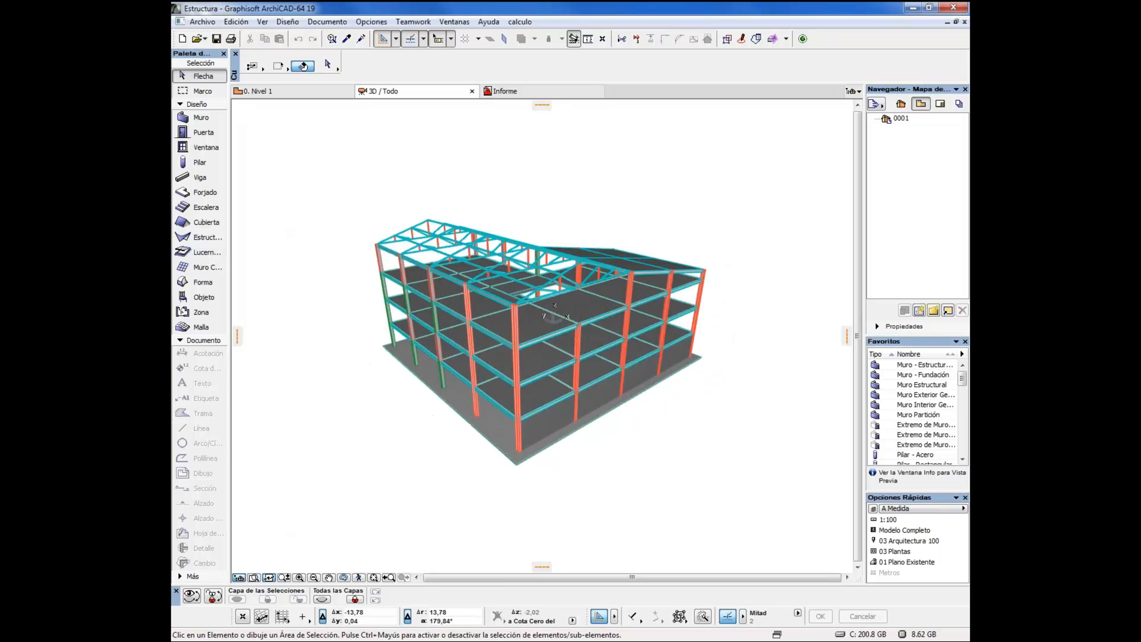
pyautogui.hotkey('alt', 'Tab')
pyautogui.hotkey('alt', 'Tab')
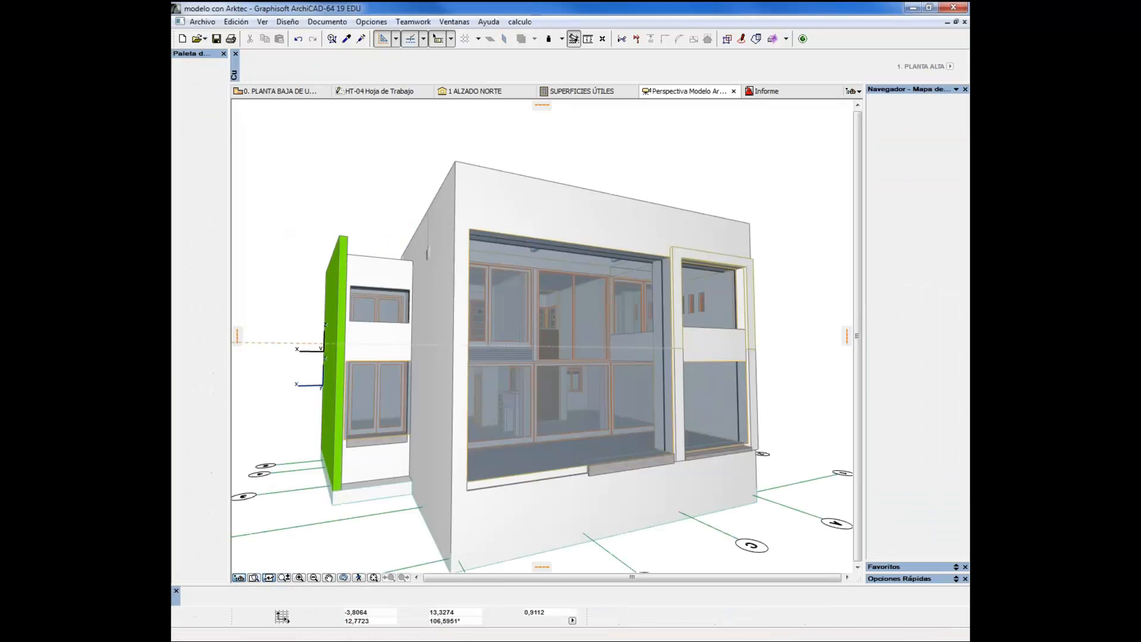
pyautogui.click(912, 8)
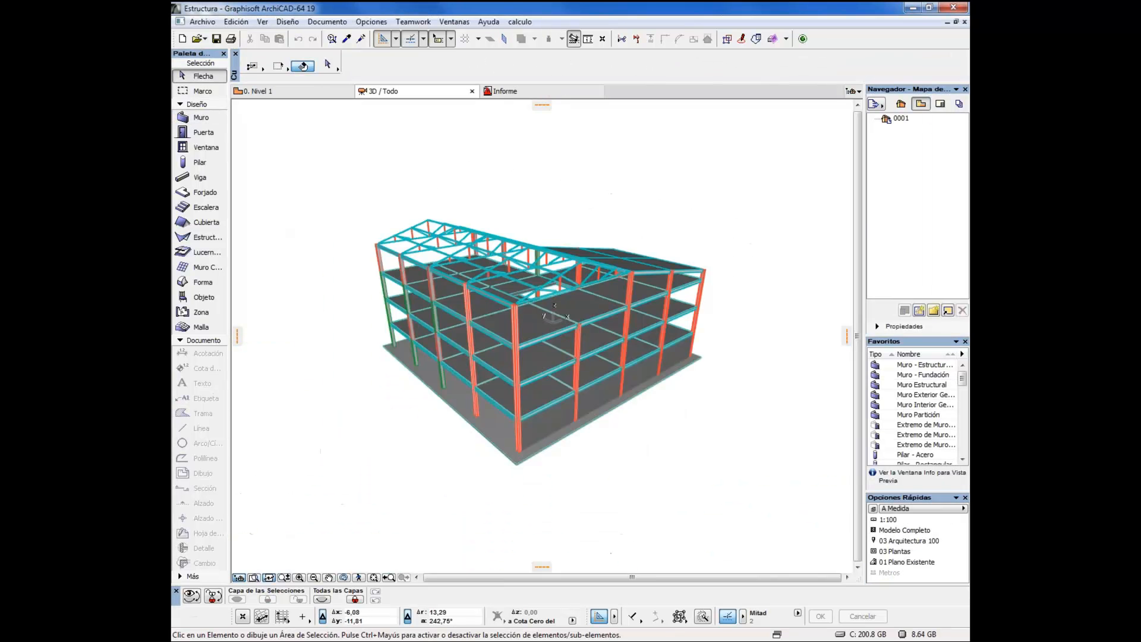
pyautogui.moveTo(602, 371); pyautogui.dragTo(536, 388)
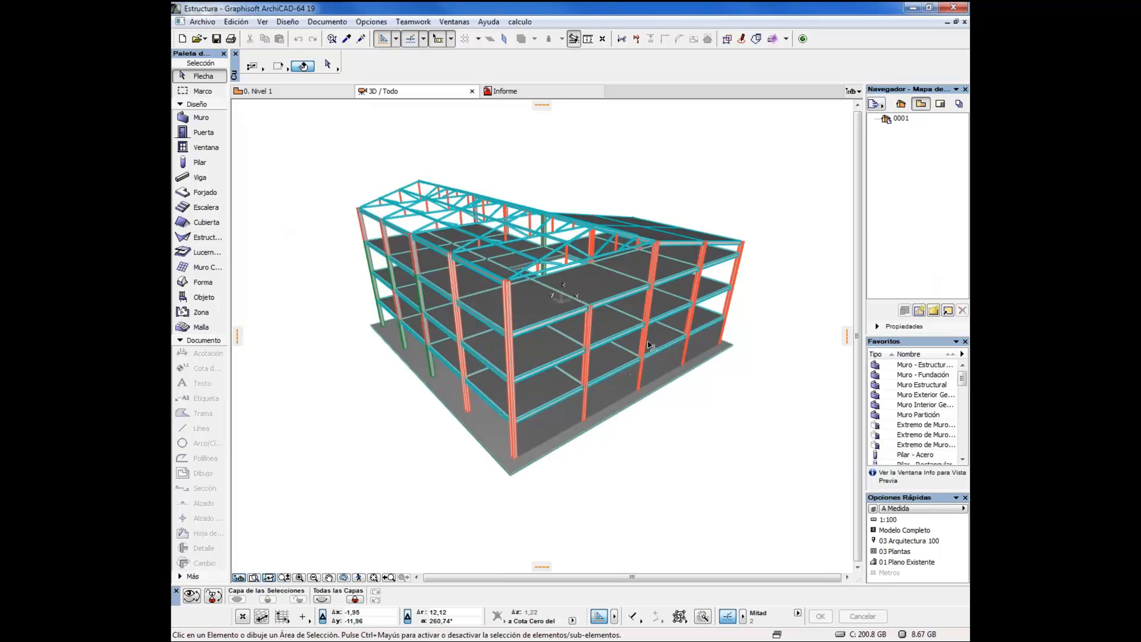
pyautogui.moveTo(690, 334); pyautogui.dragTo(342, 327)
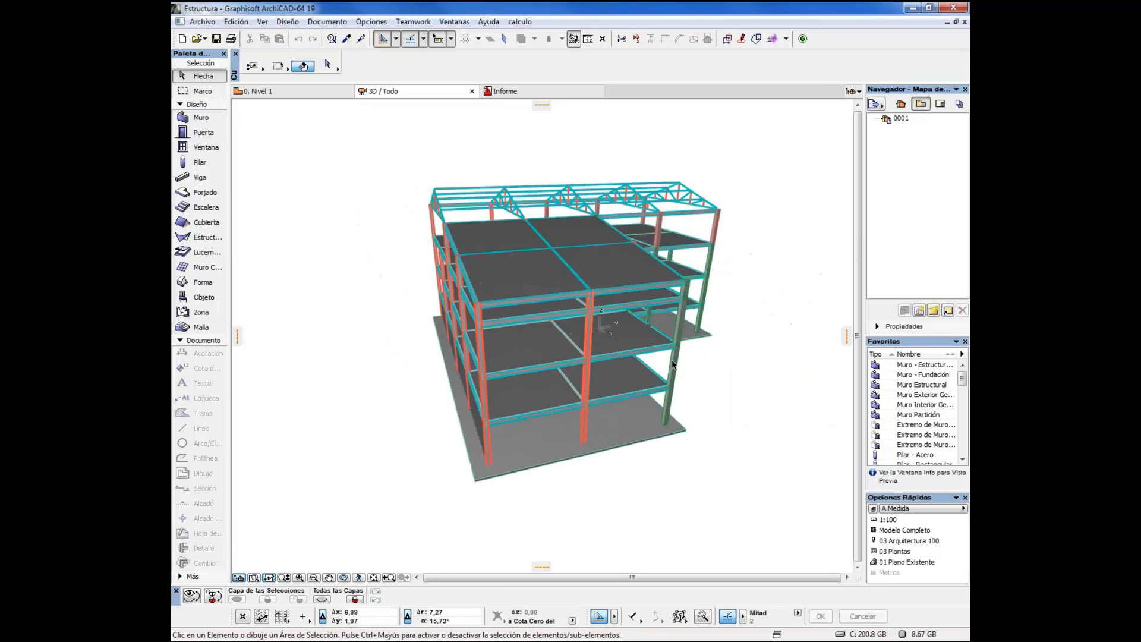
# View the building from its inner corner, pick out the front corner column and the foundation slab, and clear the selection
pyautogui.moveTo(737, 338); pyautogui.dragTo(621, 395)
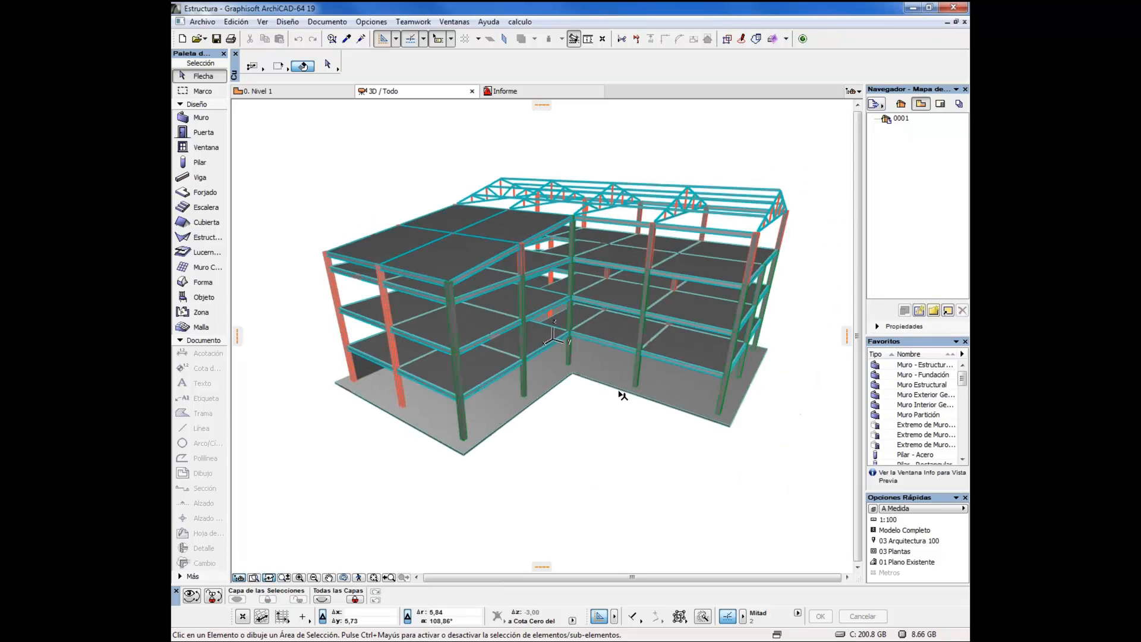
pyautogui.click(463, 419)
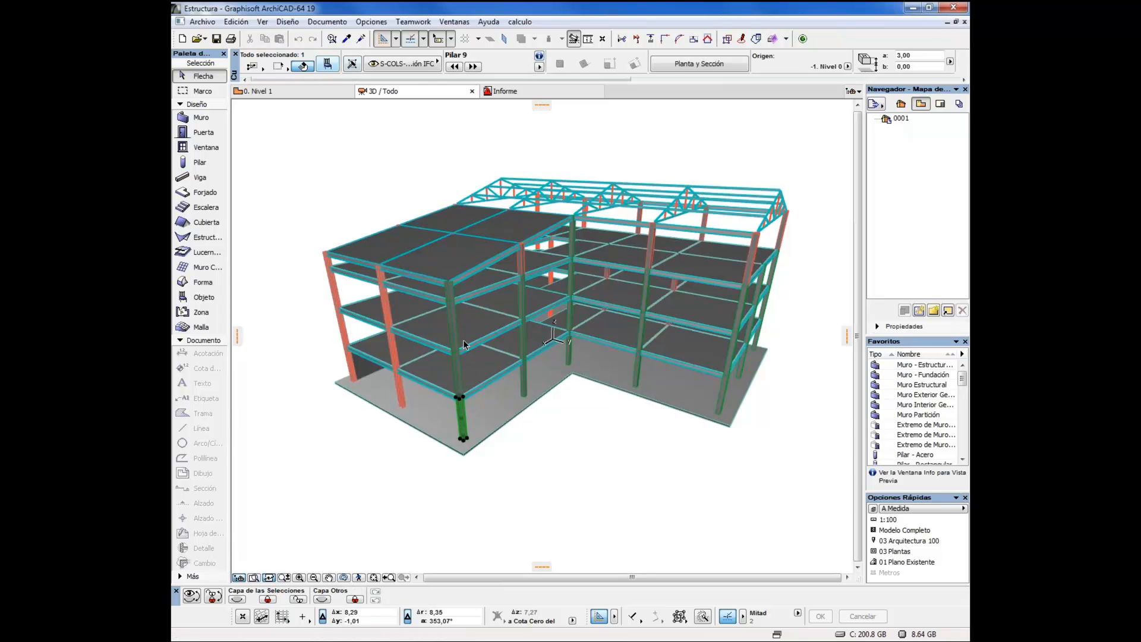
pyautogui.click(517, 437)
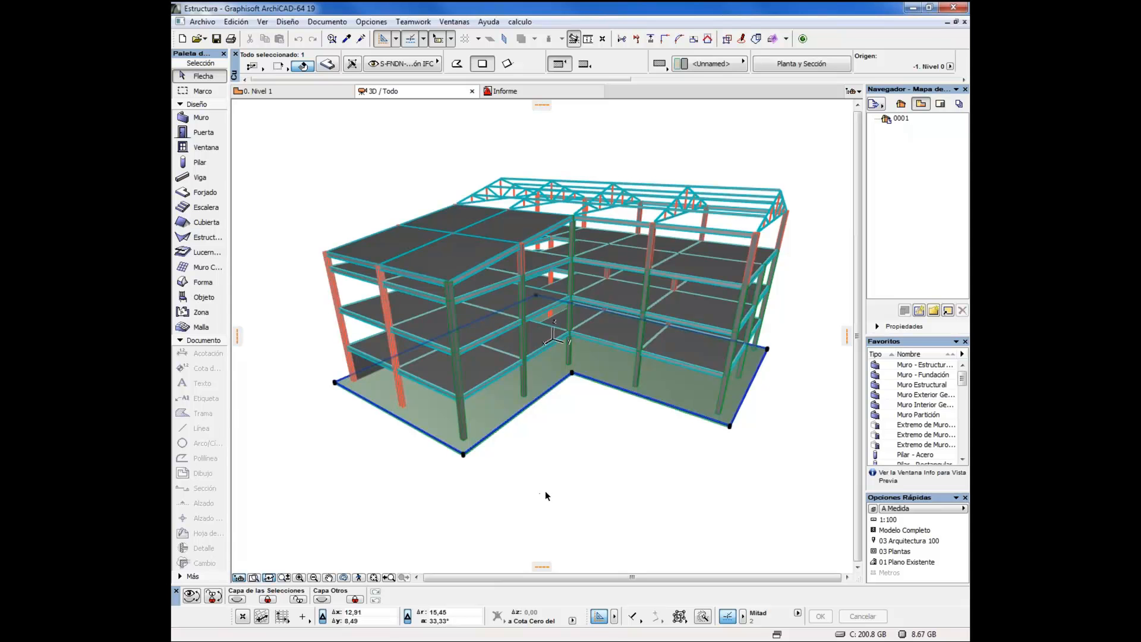
pyautogui.click(548, 451)
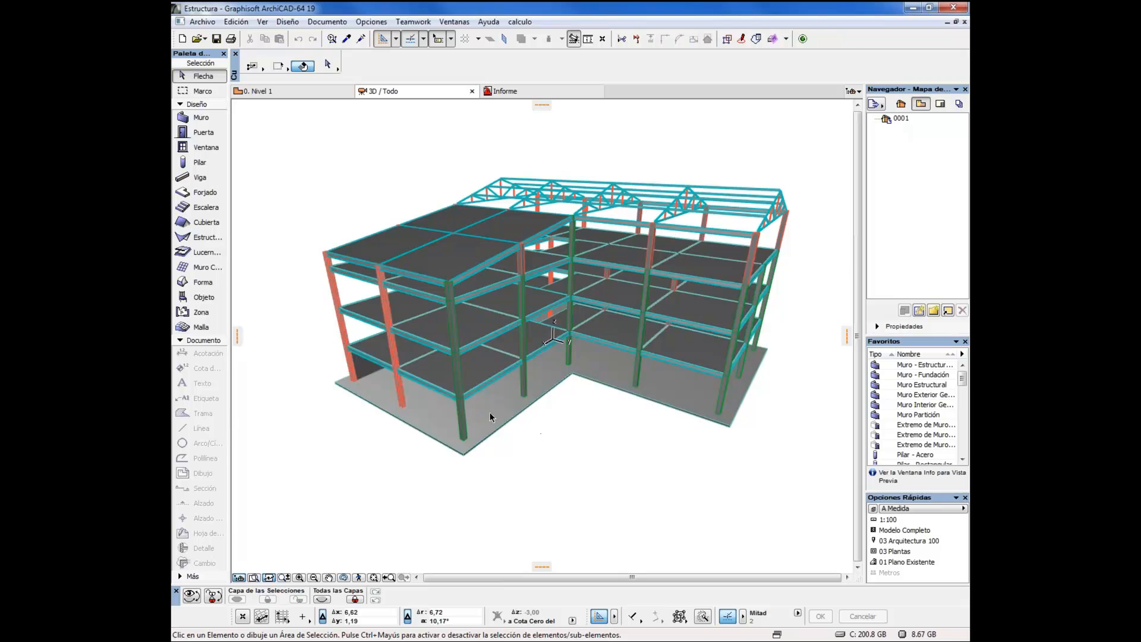
# Inspect the settings of the ground-level HE300A steel column, cancel the dialog and clear the selection
pyautogui.click(403, 395)
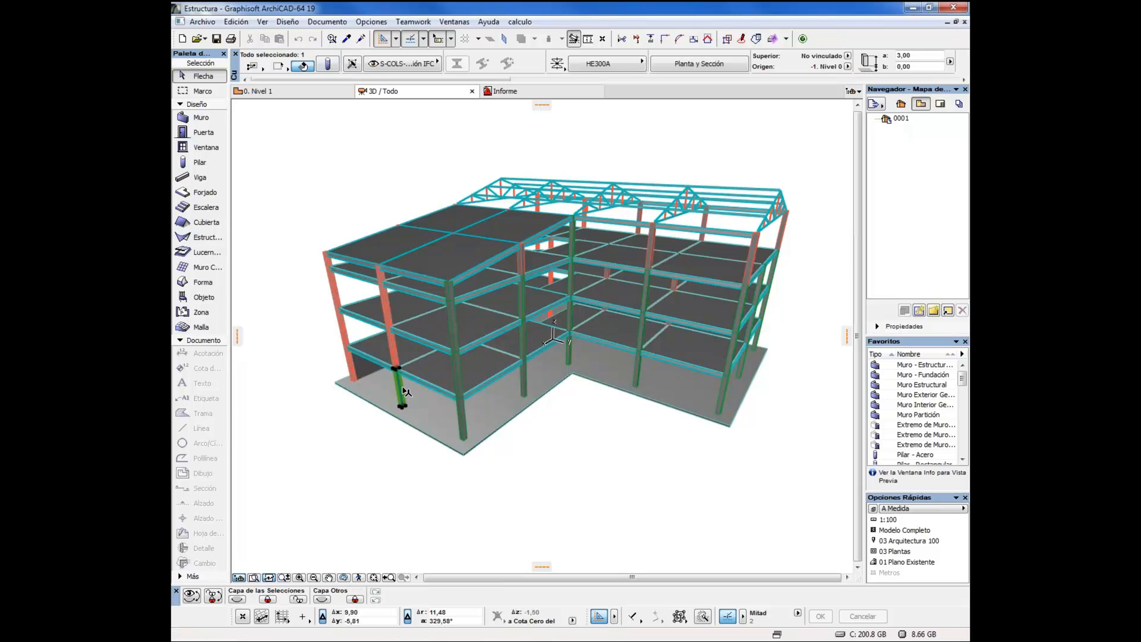
pyautogui.click(328, 64)
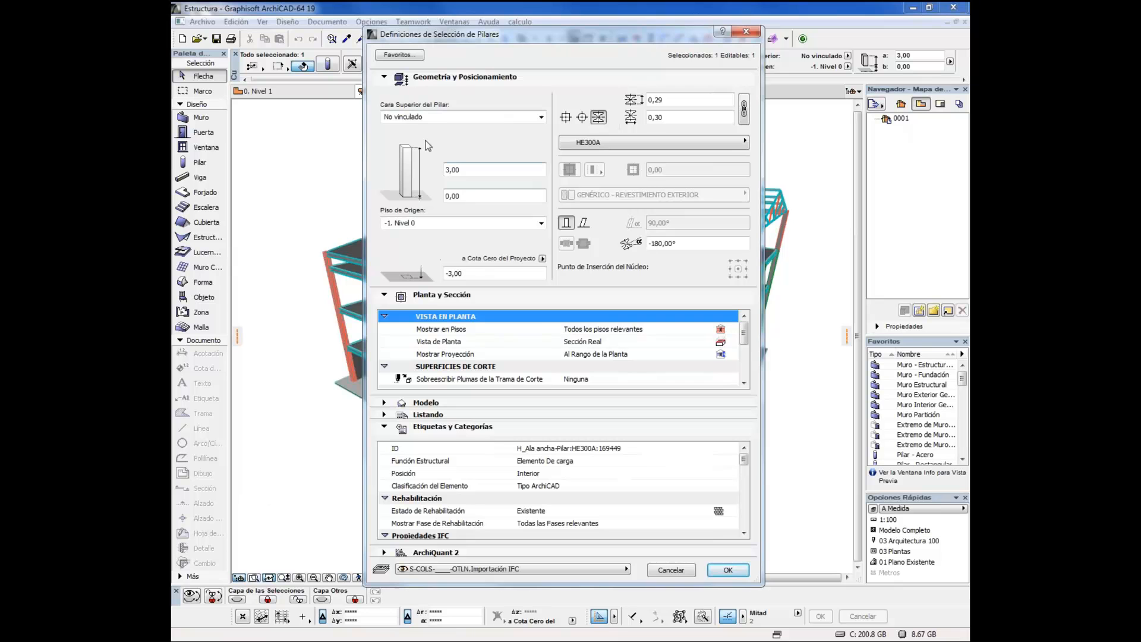
pyautogui.click(675, 571)
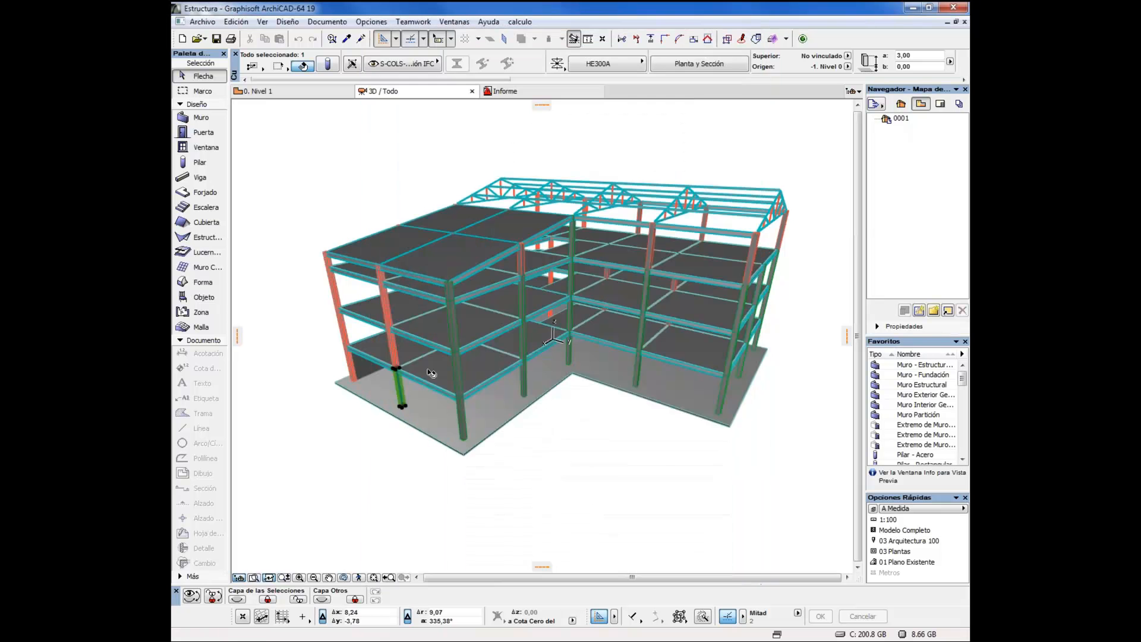
pyautogui.click(533, 466)
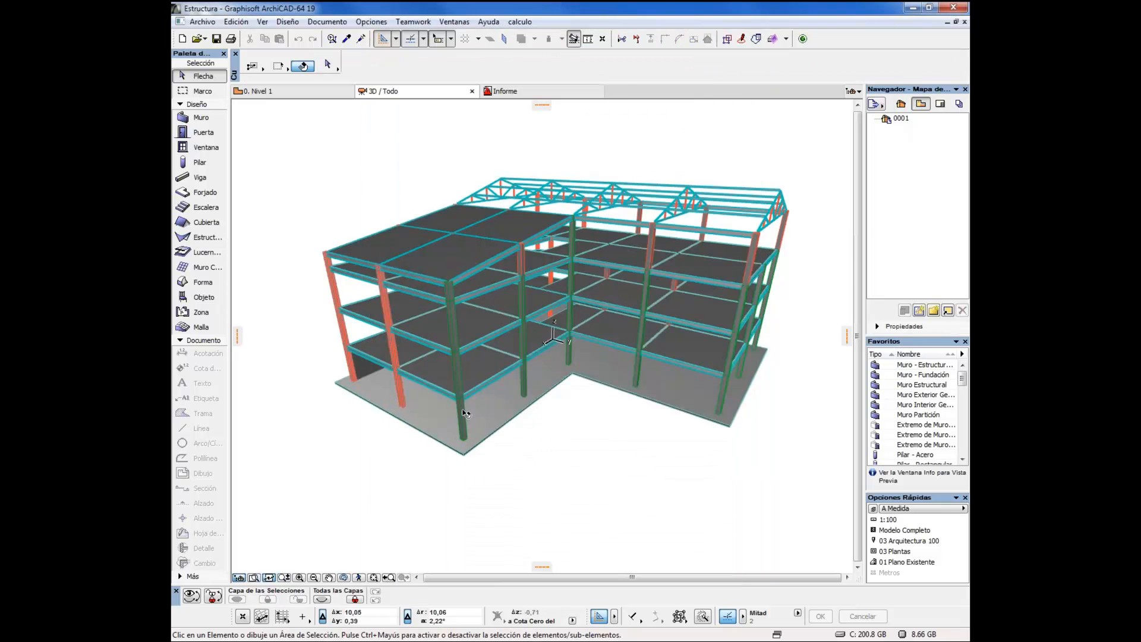
# Try classifying the front corner concrete column object as Pilar in its settings, and cancel the dialog
pyautogui.click(469, 437)
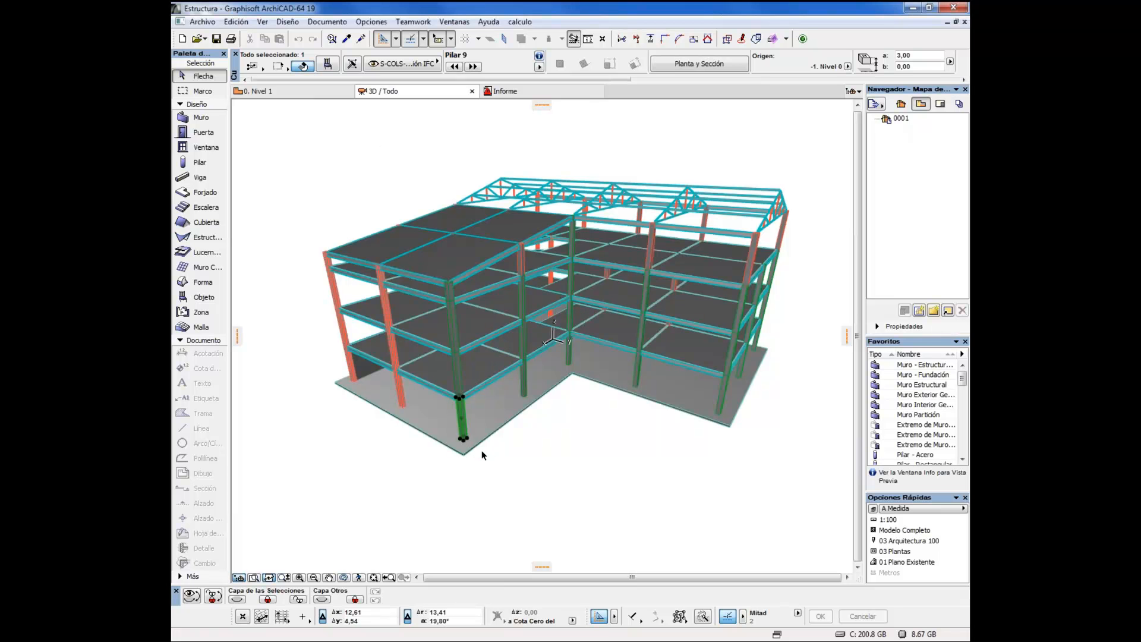
pyautogui.click(329, 65)
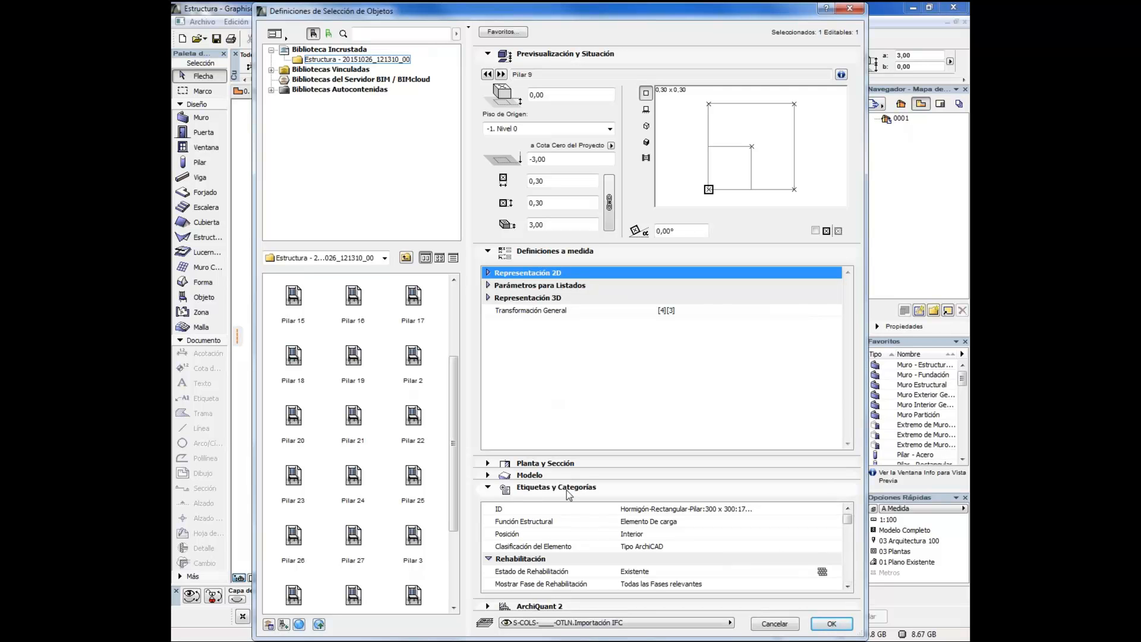
pyautogui.click(669, 550)
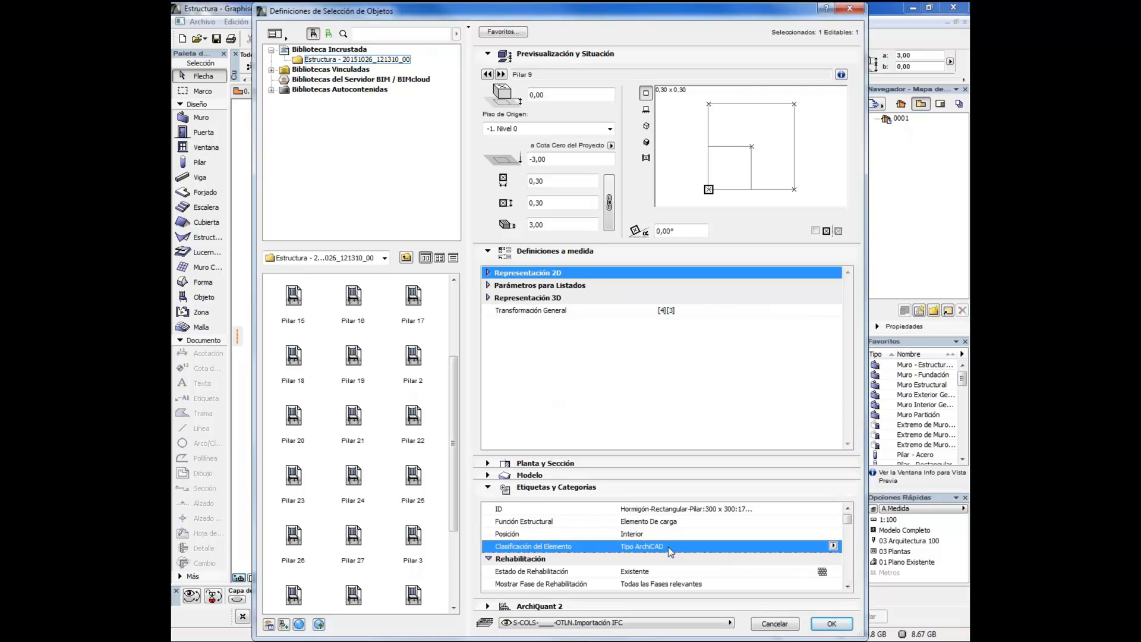
pyautogui.click(833, 546)
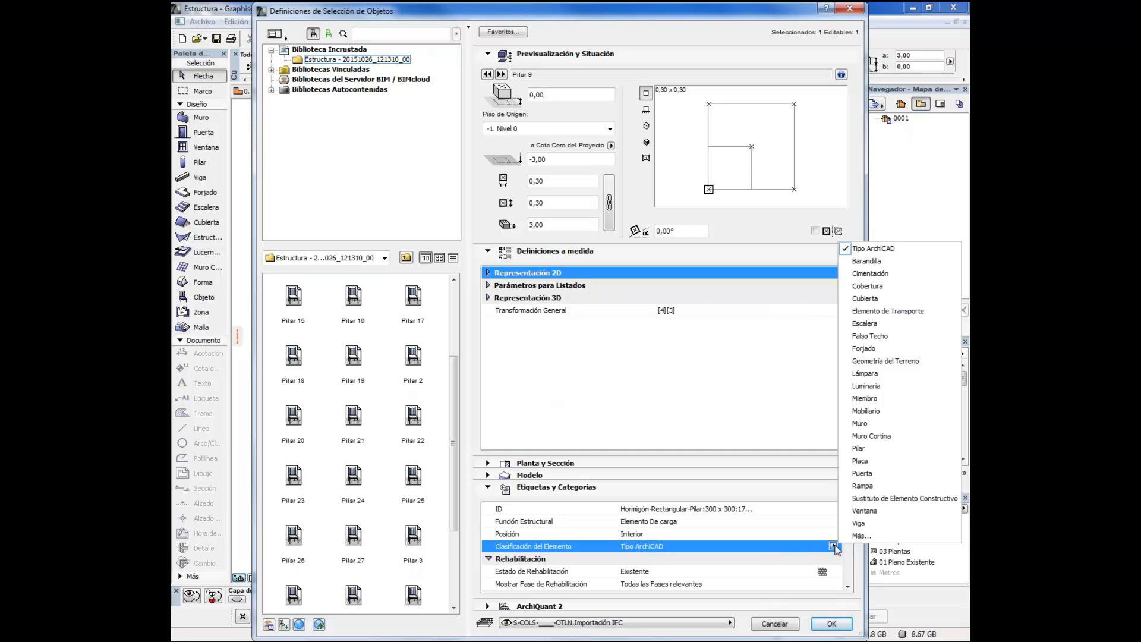
pyautogui.click(862, 450)
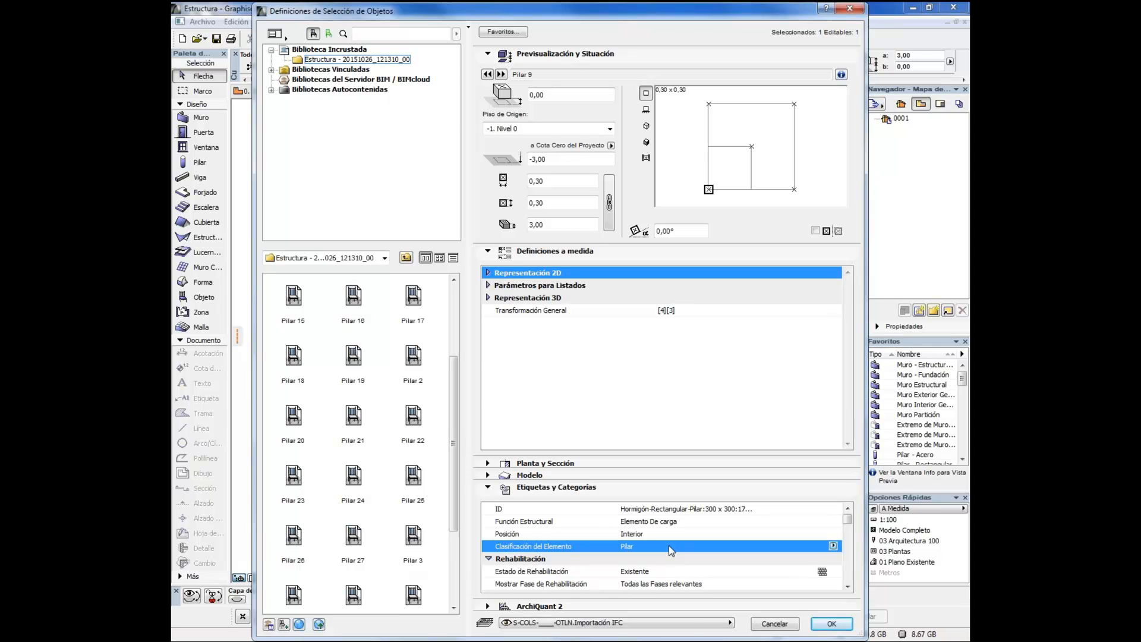
pyautogui.click(775, 624)
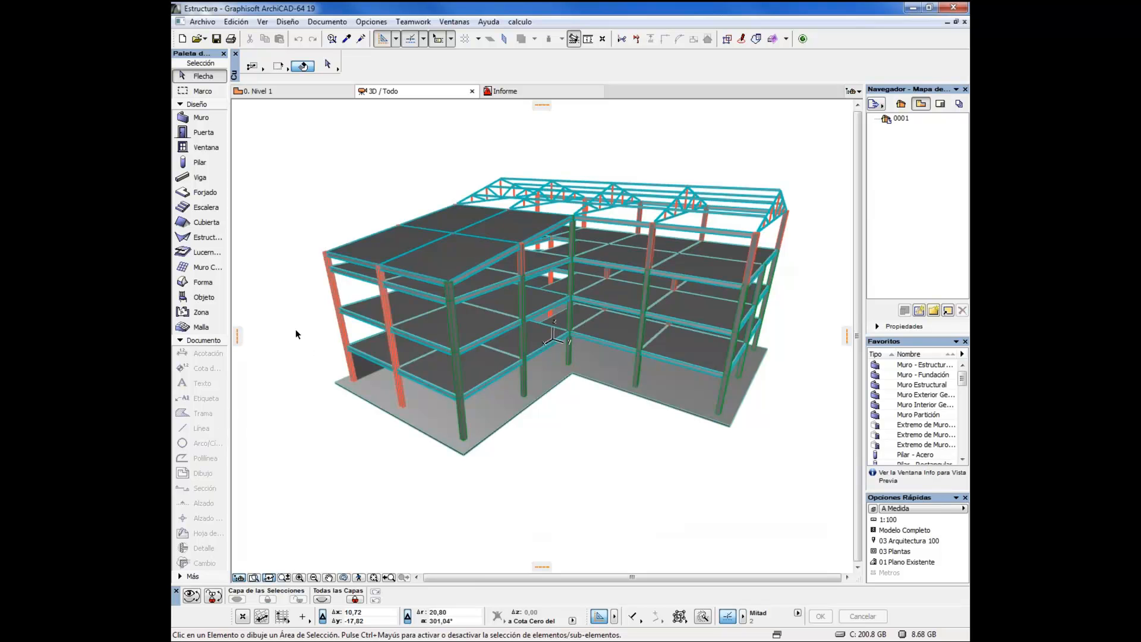
# Activate the Forma tool and examine the structure from its opposite wing without drawing a shape
pyautogui.click(203, 284)
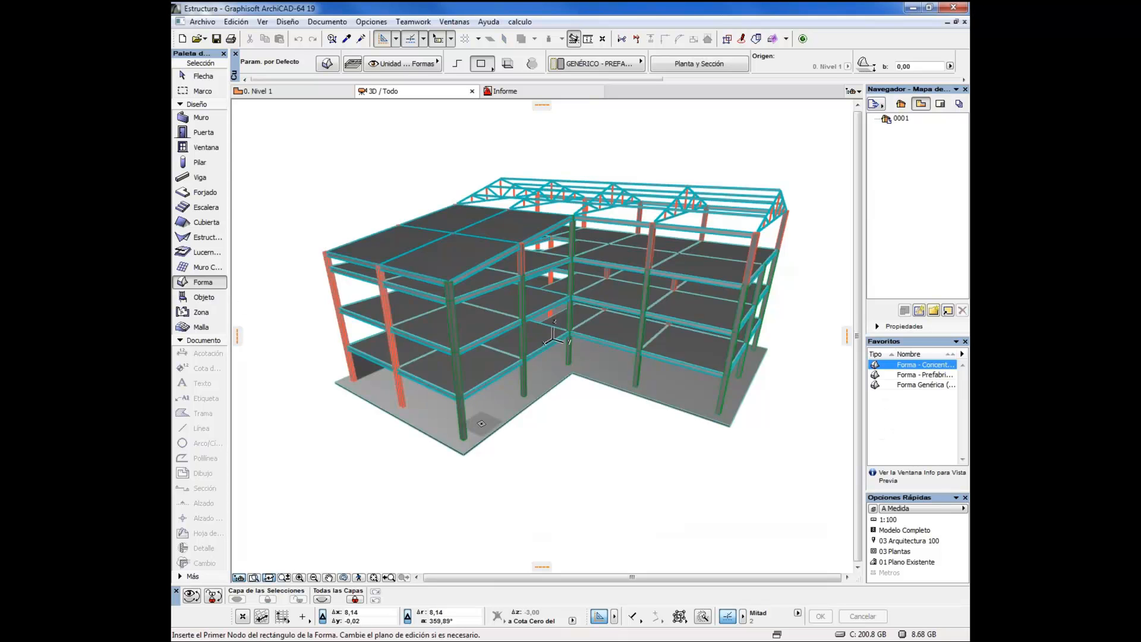
pyautogui.moveTo(484, 424)
pyautogui.mouseDown()
pyautogui.moveTo(516, 397)
pyautogui.moveTo(665, 410)
pyautogui.moveTo(572, 348)
pyautogui.mouseUp()
pyautogui.moveTo(617, 434); pyautogui.dragTo(511, 432)
pyautogui.scroll(2, 566, 425)
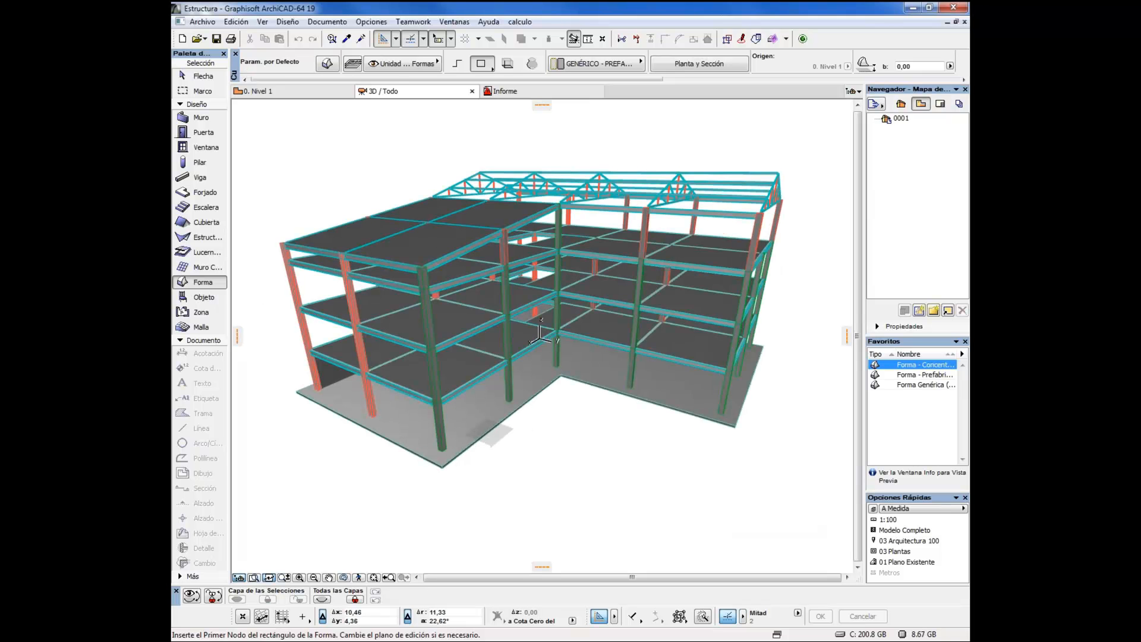
pyautogui.click(536, 441)
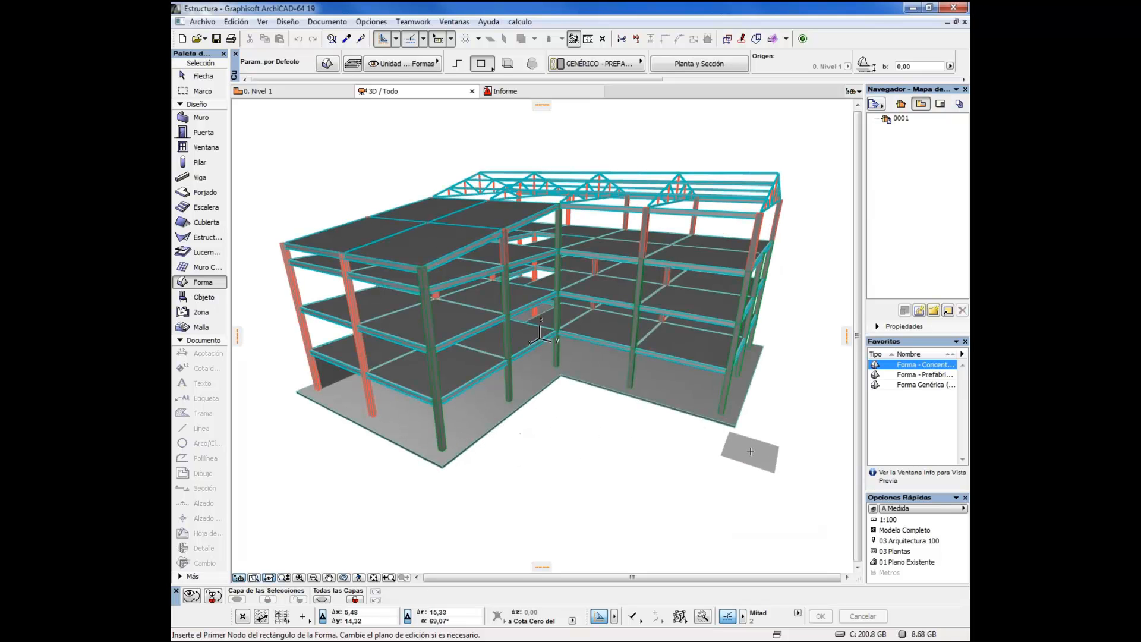
pyautogui.moveTo(750, 452)
pyautogui.mouseDown()
pyautogui.moveTo(701, 458)
pyautogui.moveTo(457, 356)
pyautogui.moveTo(678, 401)
pyautogui.moveTo(535, 387)
pyautogui.moveTo(542, 425)
pyautogui.mouseUp()
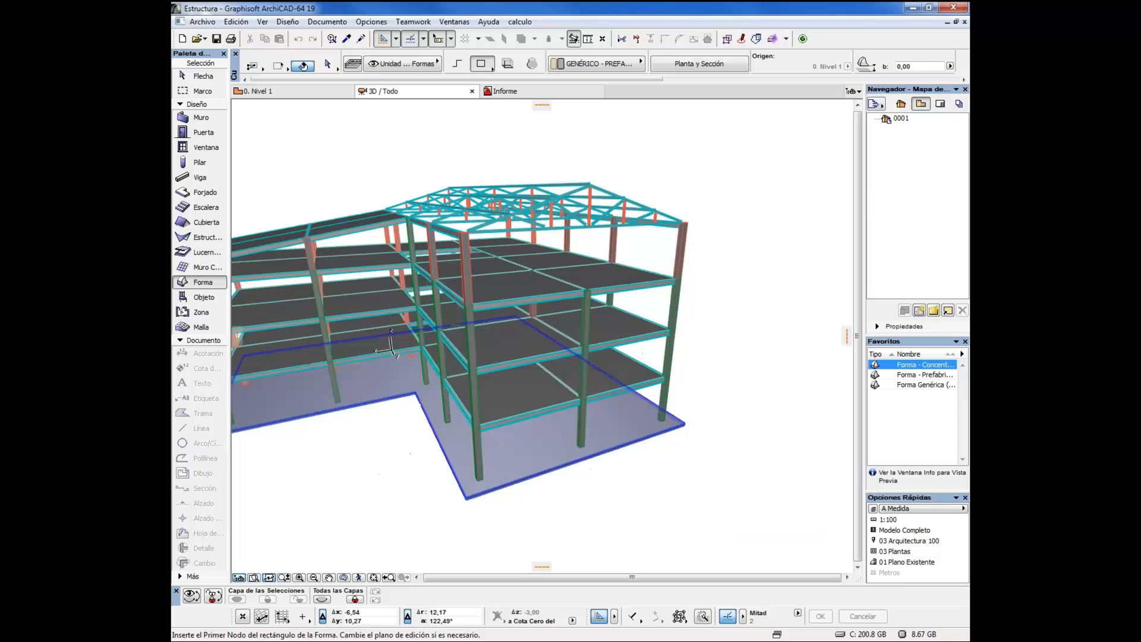
# Check the element types of the foundation slab and a roof truss beam, clear the selection and view the whole building
pyautogui.click(542, 442)
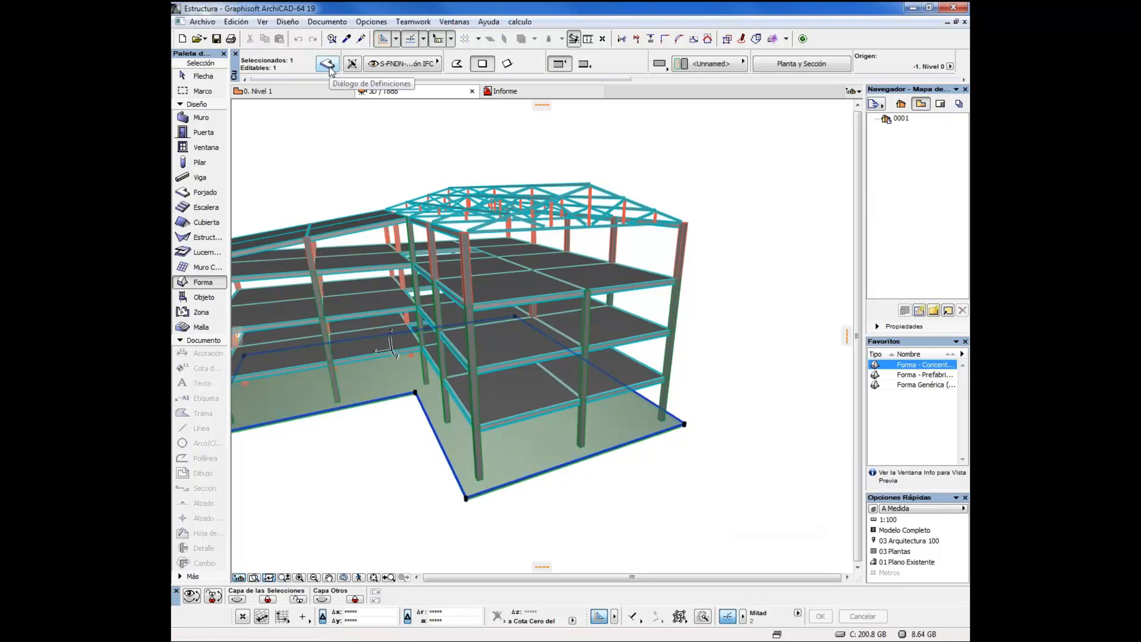
pyautogui.press('shift')
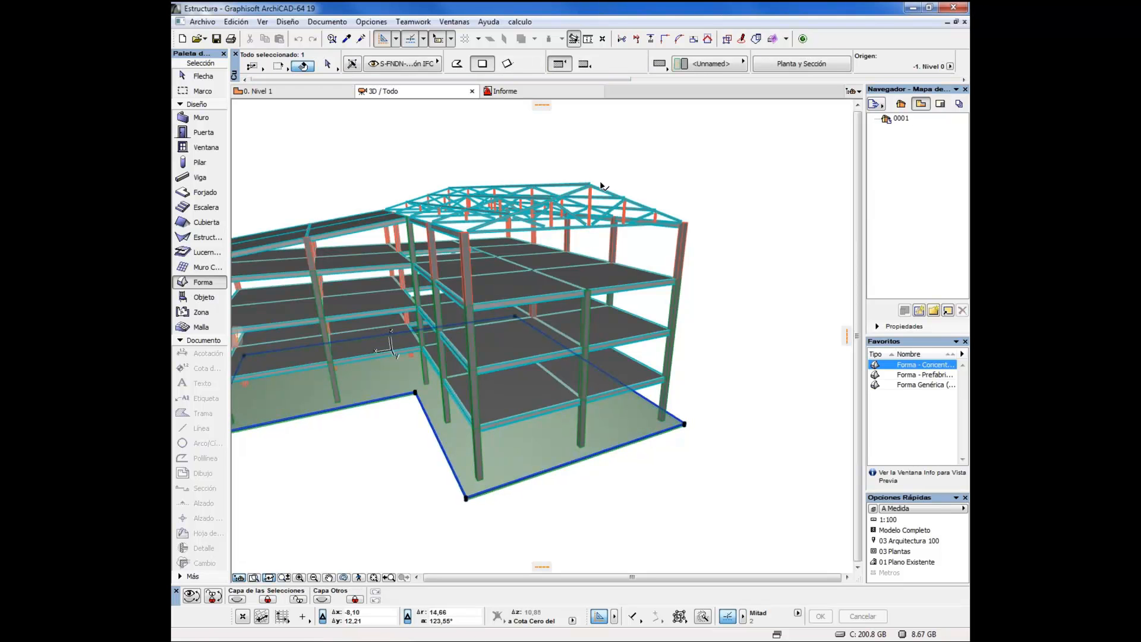
pyautogui.keyDown('shift'); pyautogui.click(601, 185); pyautogui.keyUp('shift')
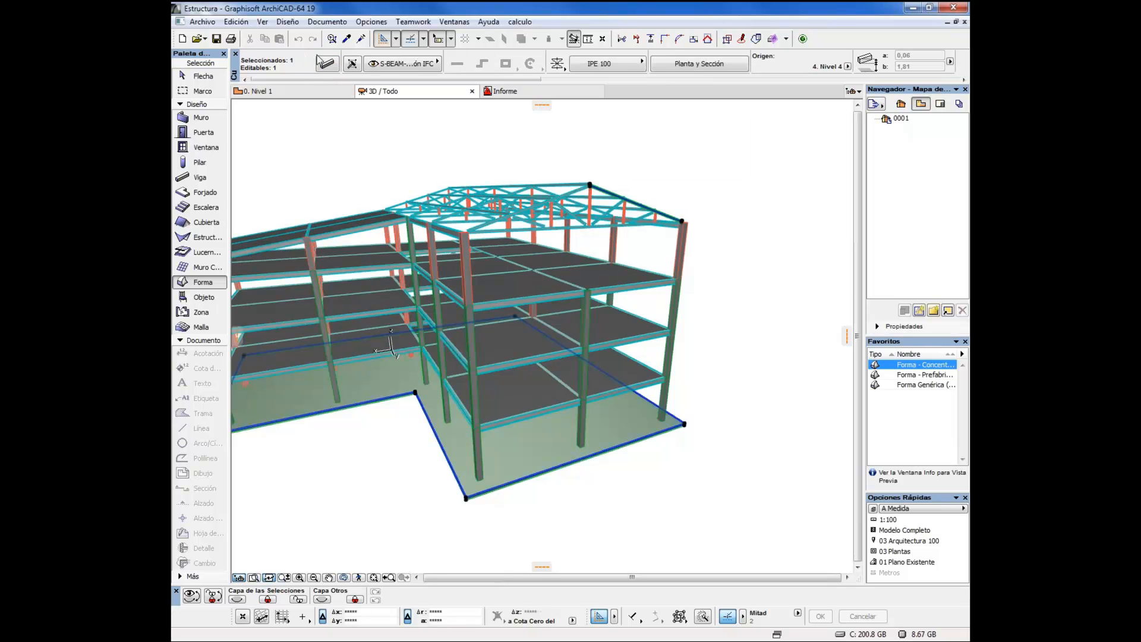
pyautogui.press('Escape')
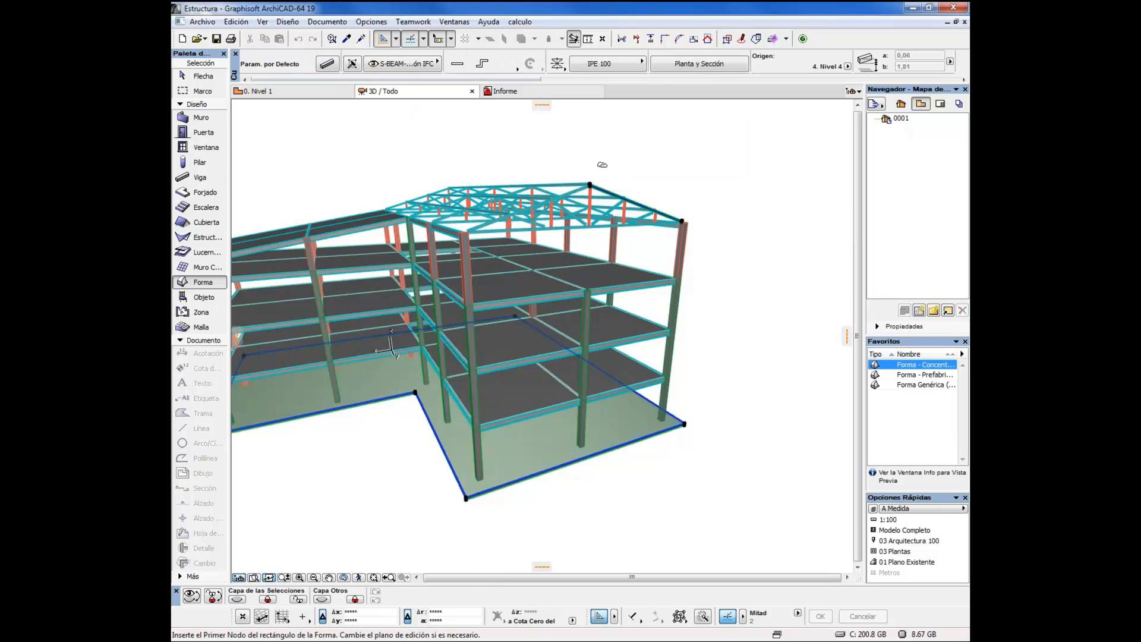
pyautogui.moveTo(498, 405); pyautogui.dragTo(553, 437)
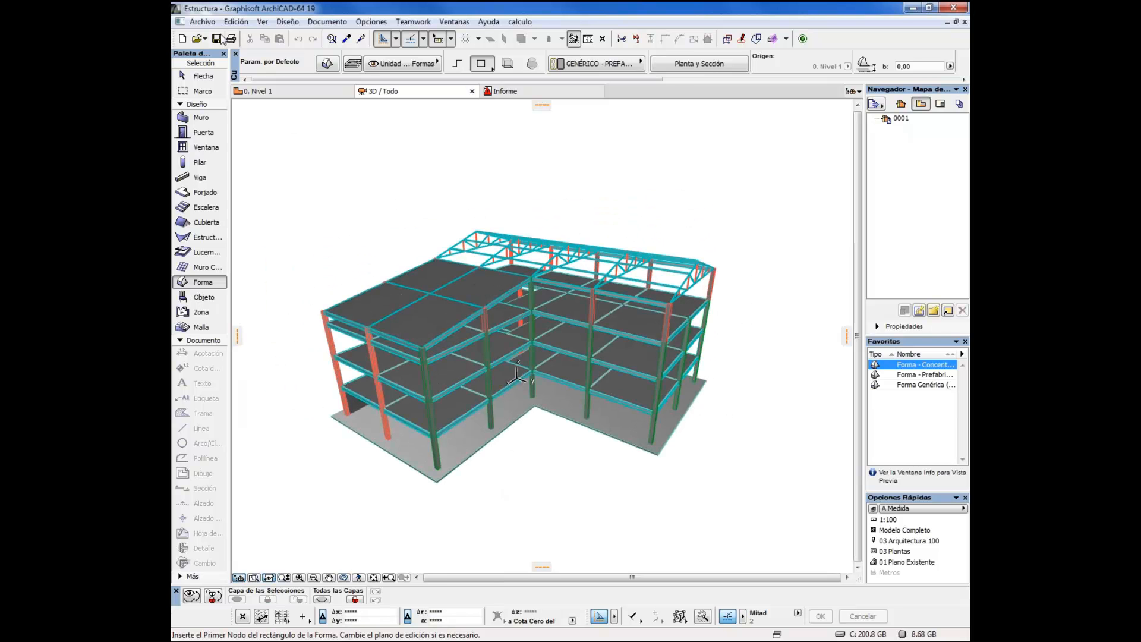
# Start saving the 3D model as an IFC 2x3 file named Estructura with the translator Intercambio de datos con Tricalc
pyautogui.click(207, 23)
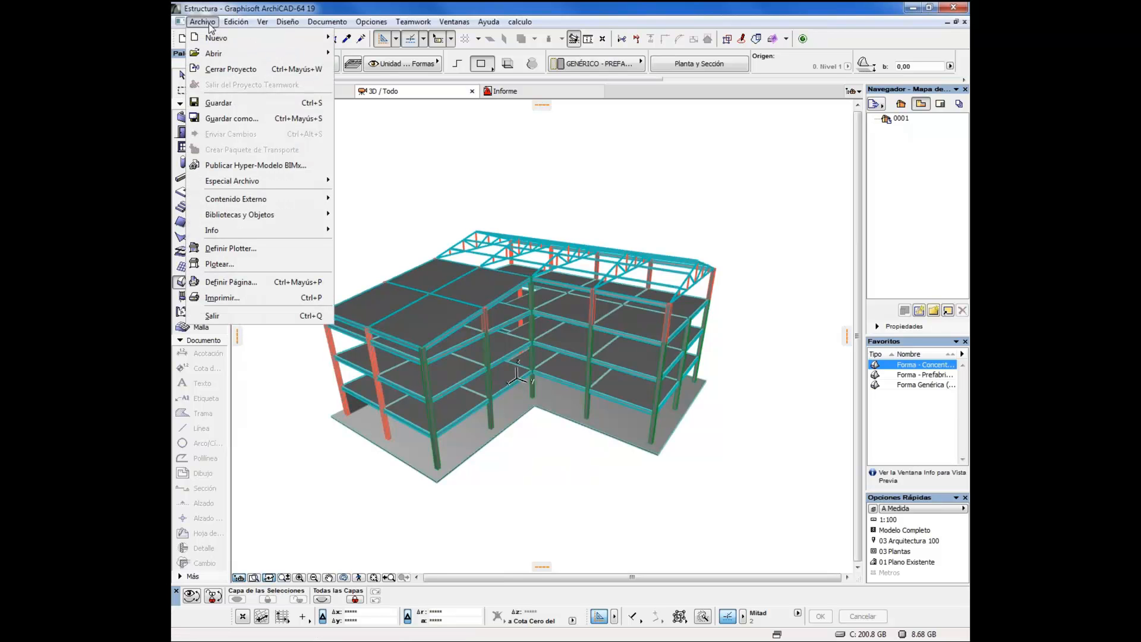
pyautogui.click(228, 118)
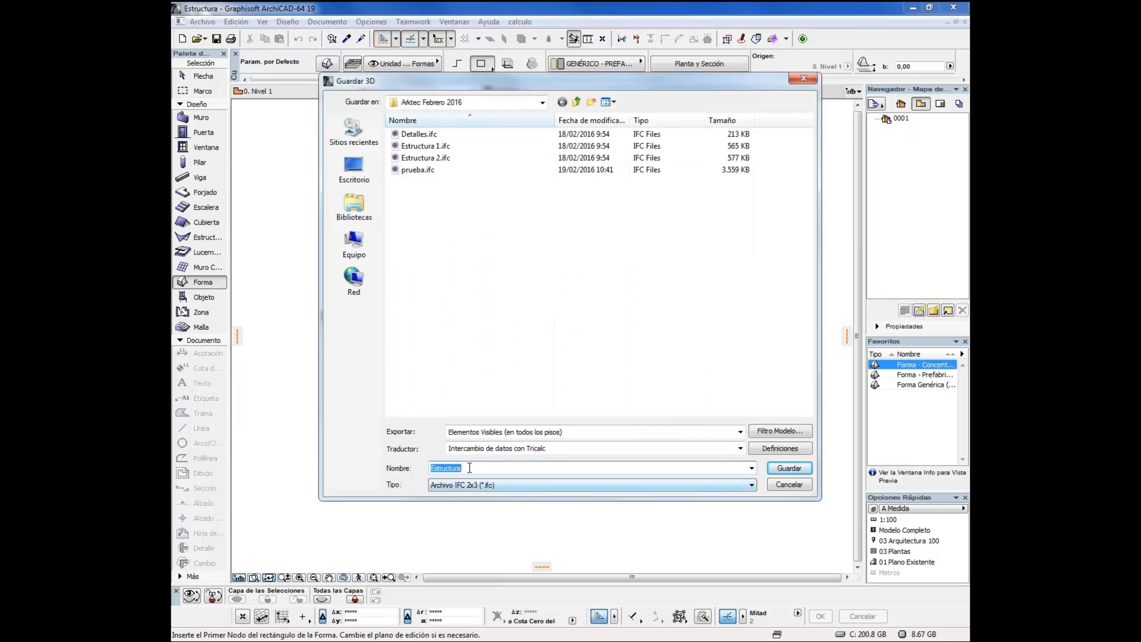
pyautogui.click(500, 452)
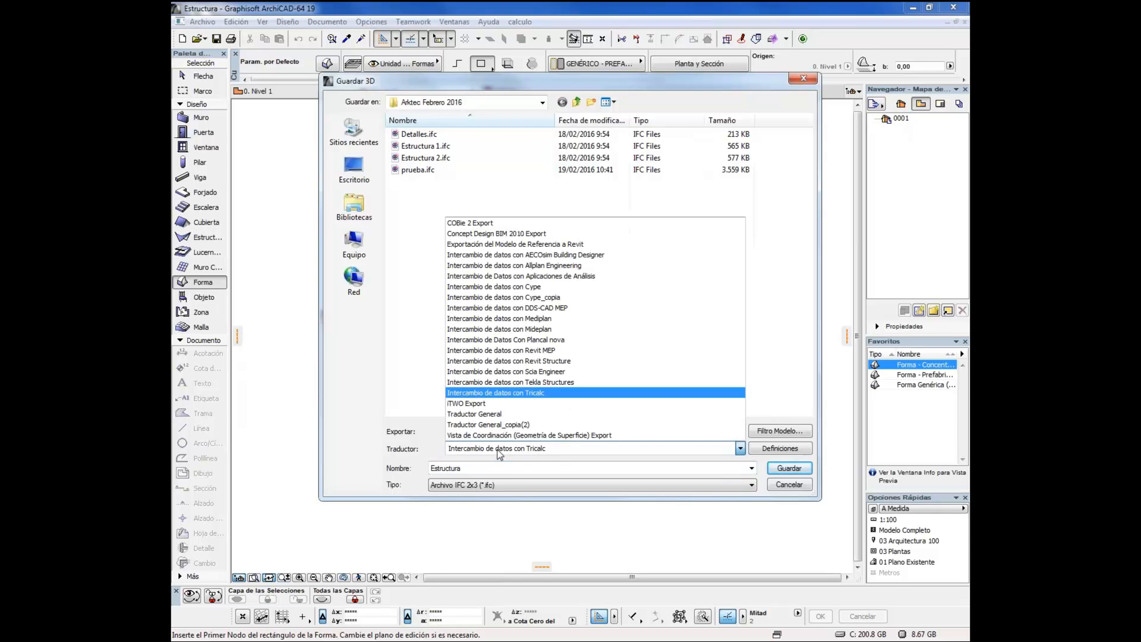
pyautogui.click(519, 393)
# Review the translator's IFC domain and structural function options, cancel its definitions, and save the Estructura IFC file
pyautogui.click(777, 451)
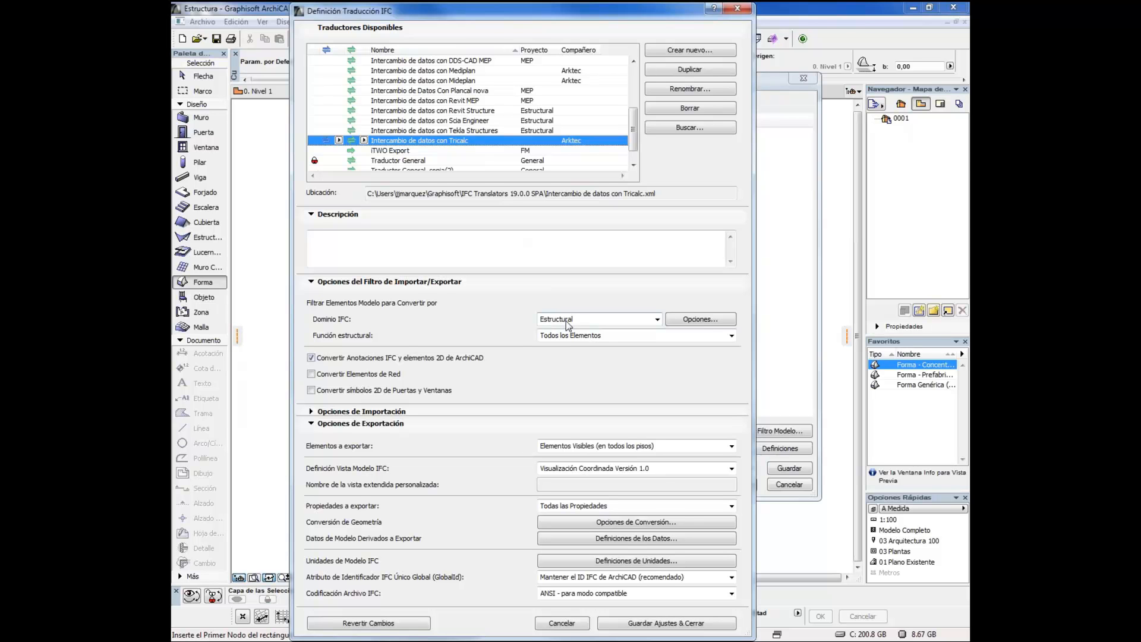
pyautogui.click(567, 336)
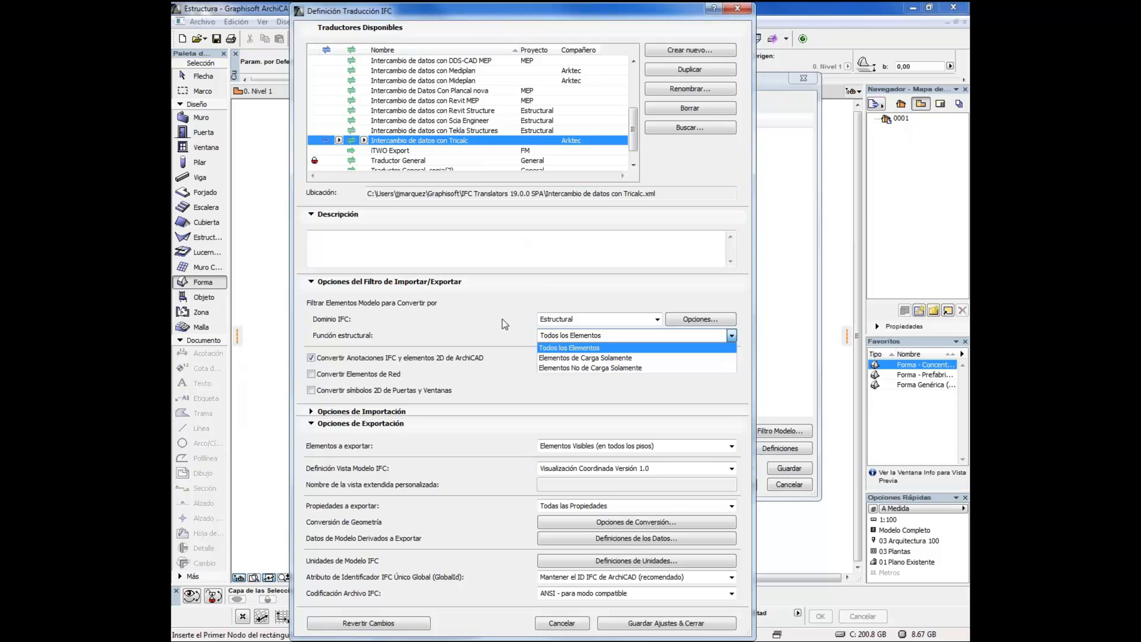
pyautogui.click(573, 348)
pyautogui.click(556, 321)
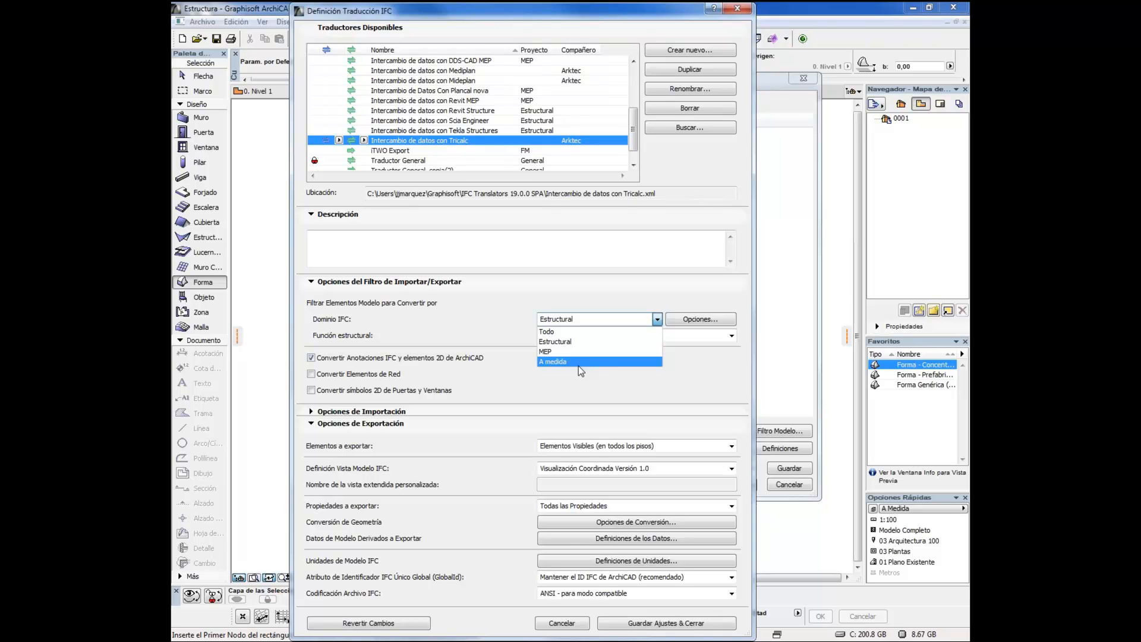
pyautogui.click(555, 341)
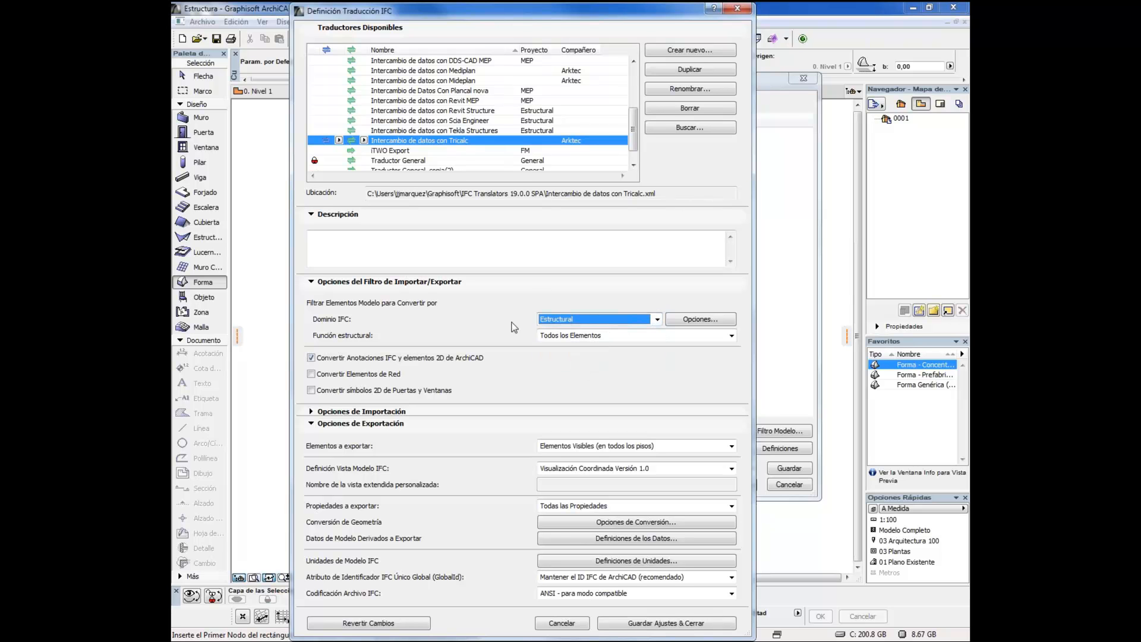
pyautogui.click(563, 320)
pyautogui.click(564, 321)
pyautogui.click(564, 624)
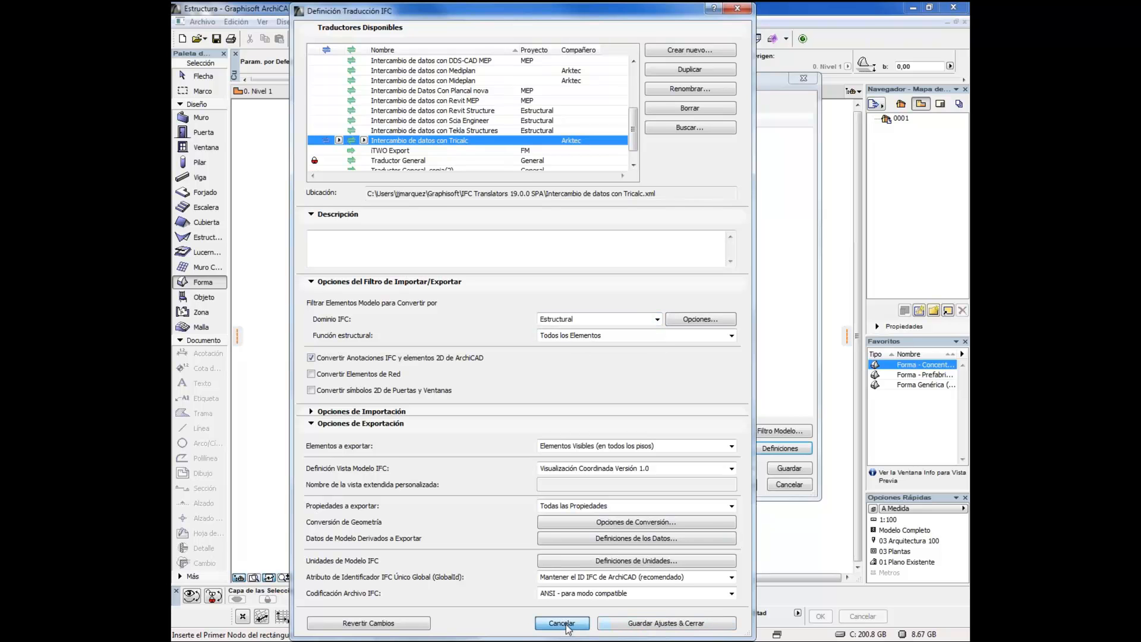
pyautogui.click(787, 473)
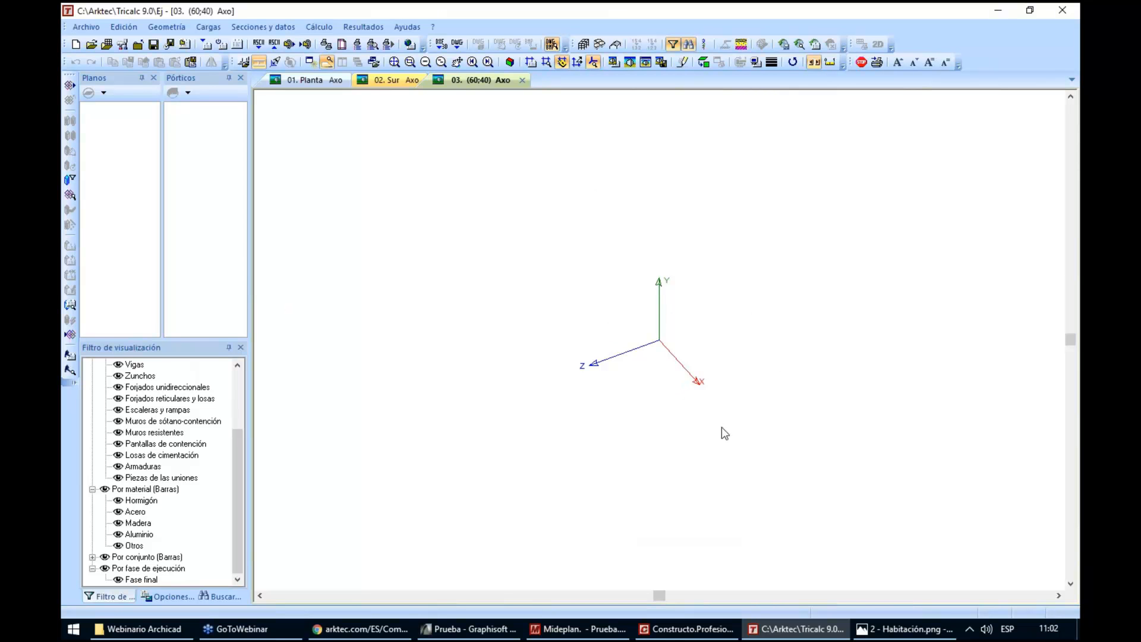
# Open Estructura.ifc from the Webinario Archicad folder as the BIM model to import
pyautogui.scroll(-1, 725, 380)
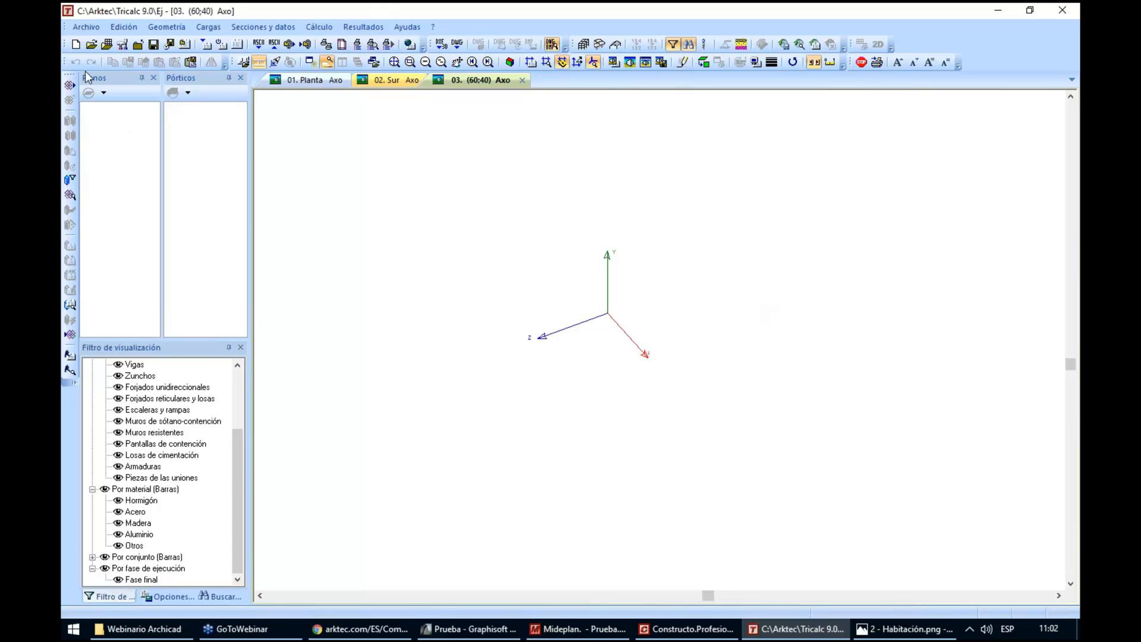
pyautogui.click(86, 27)
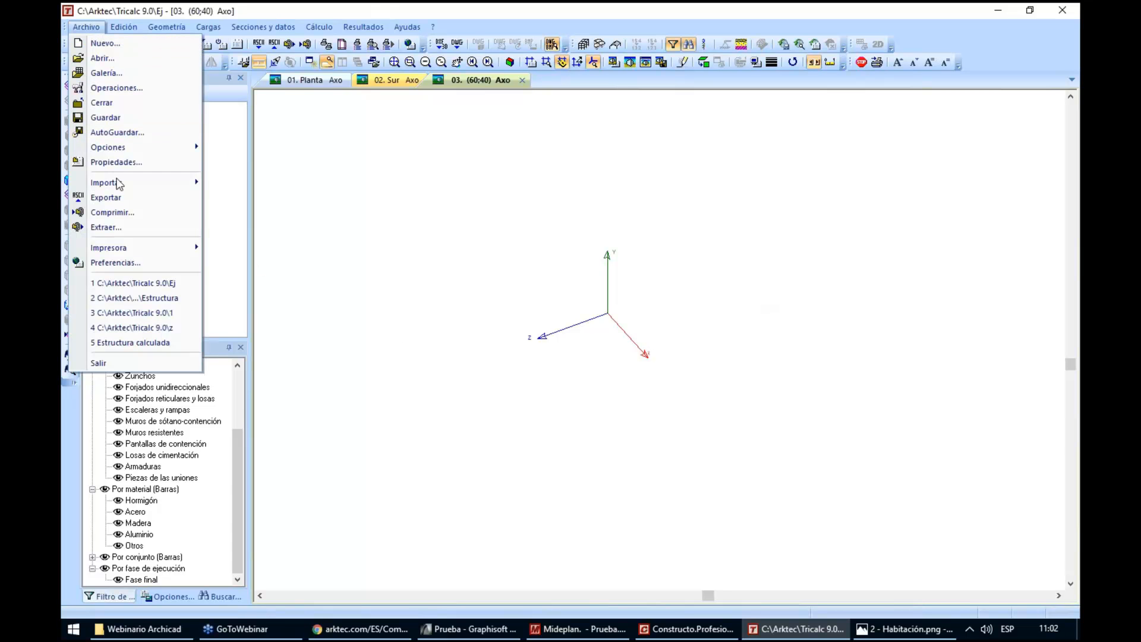
pyautogui.moveTo(119, 182)
pyautogui.moveTo(255, 212)
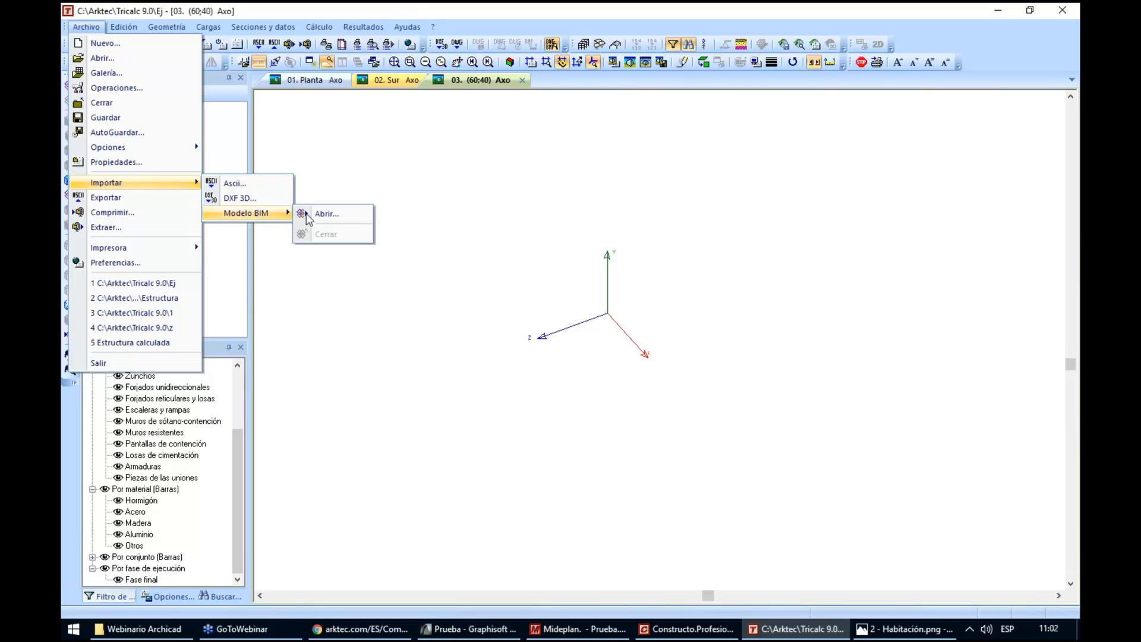
pyautogui.click(433, 224)
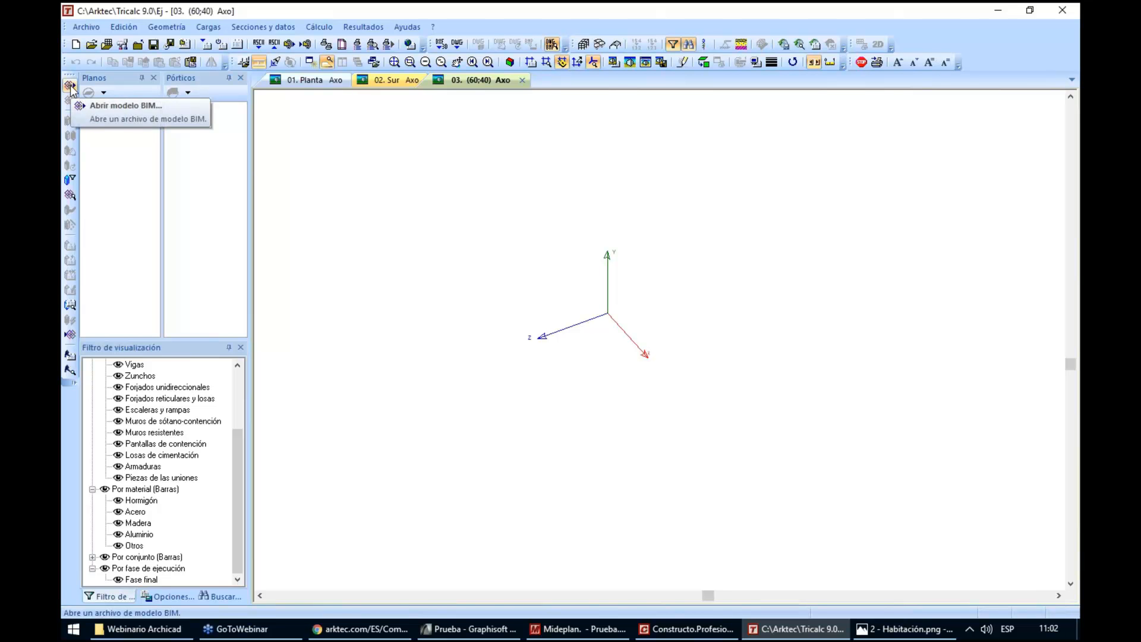
pyautogui.click(70, 87)
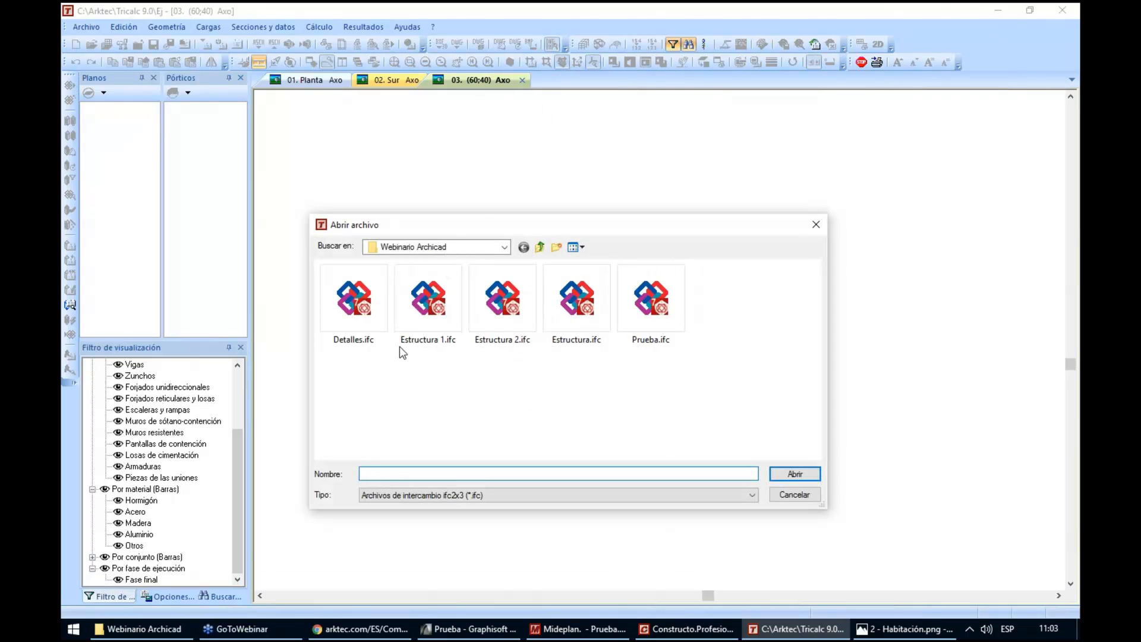
pyautogui.doubleClick(577, 301)
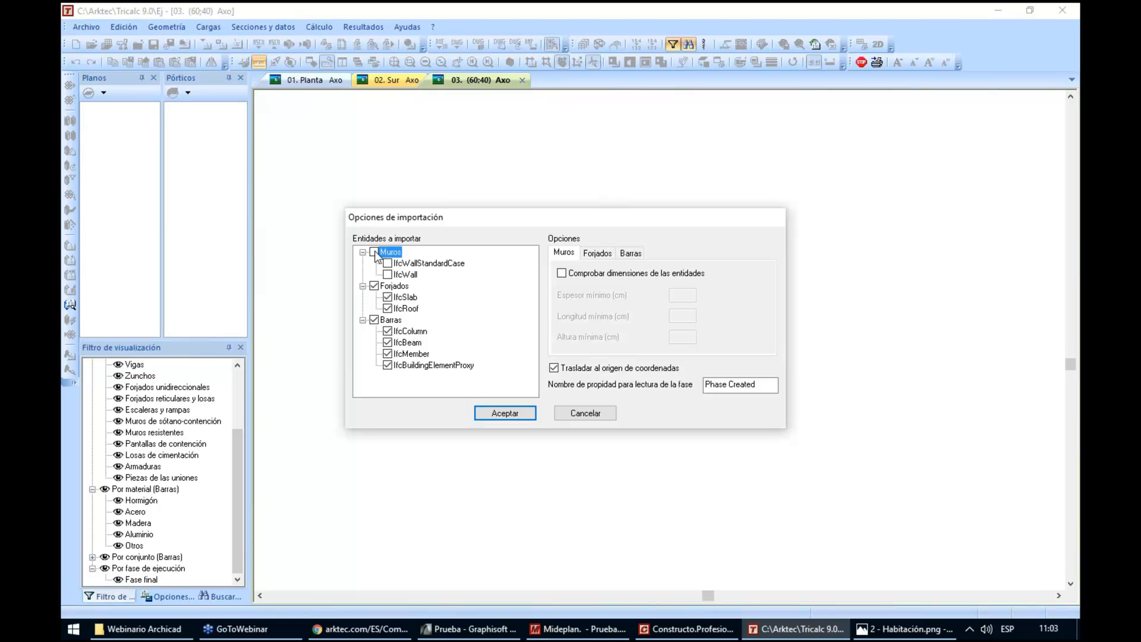
# Include the Muros entities in the import and go through the IfcSlab, IfcRoof, IfcColumn, IfcBeam and IfcMember entries
pyautogui.click(374, 253)
pyautogui.click(387, 297)
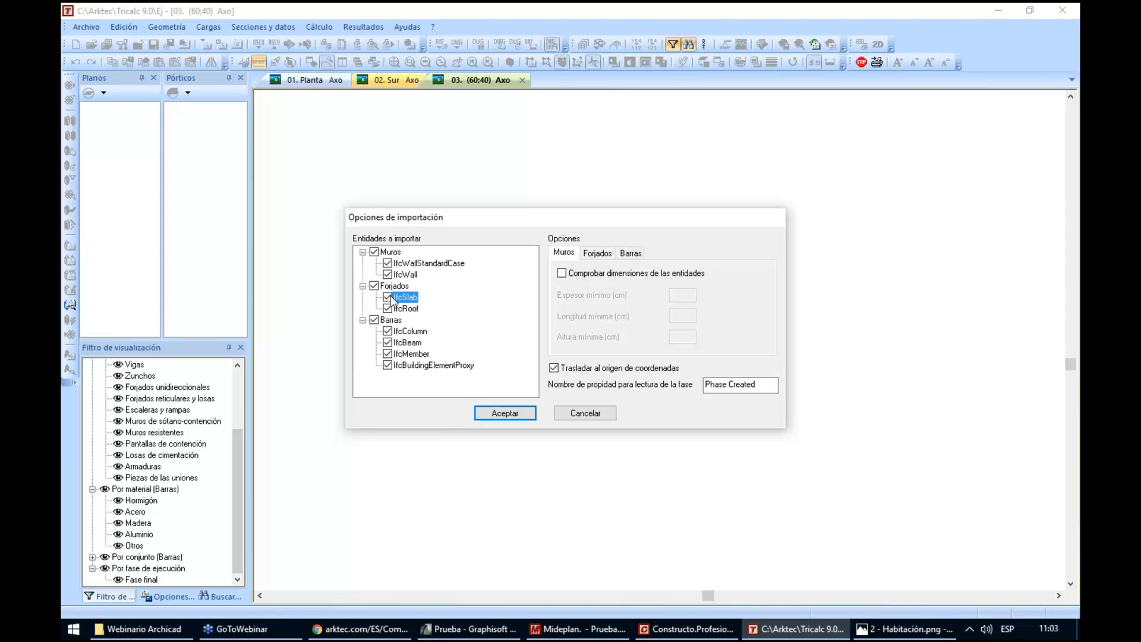
pyautogui.click(405, 308)
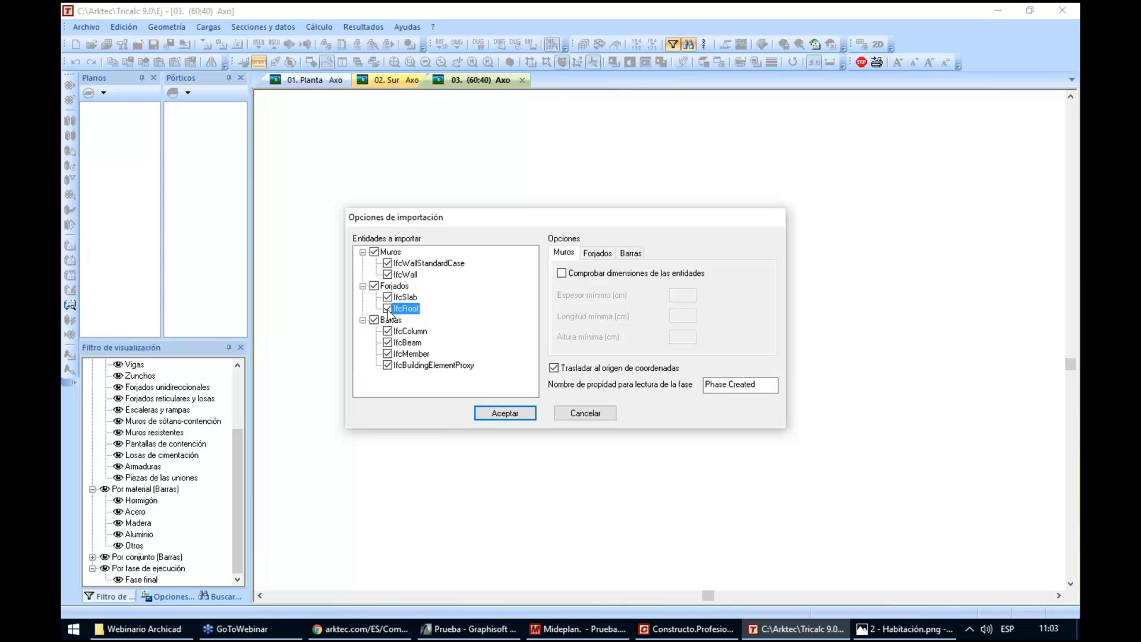
pyautogui.click(416, 331)
pyautogui.click(414, 342)
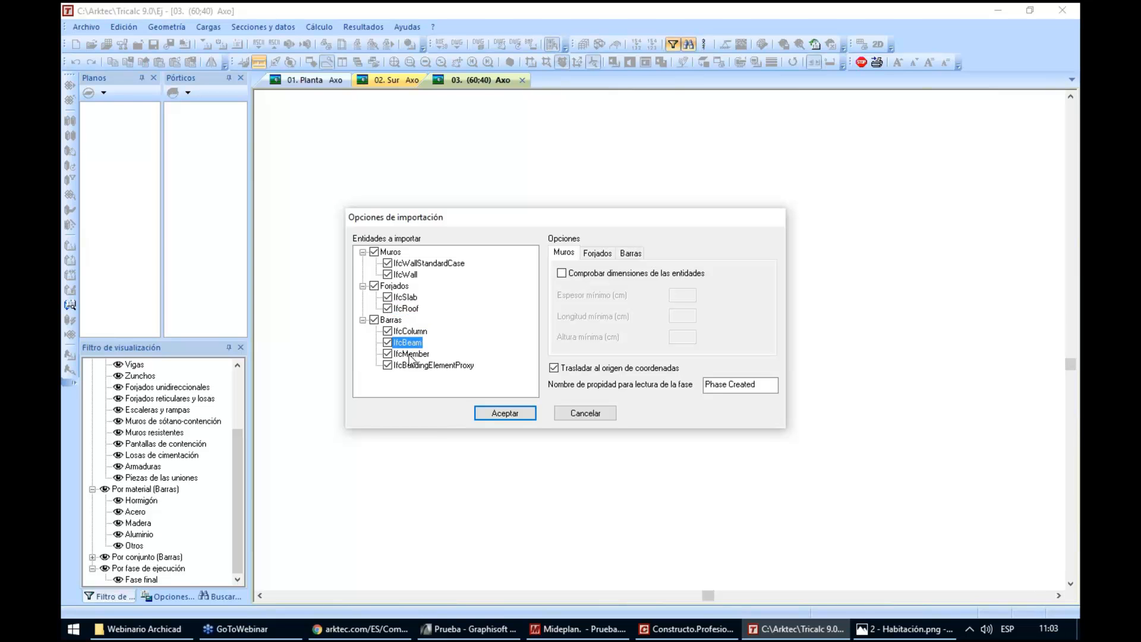
pyautogui.click(411, 356)
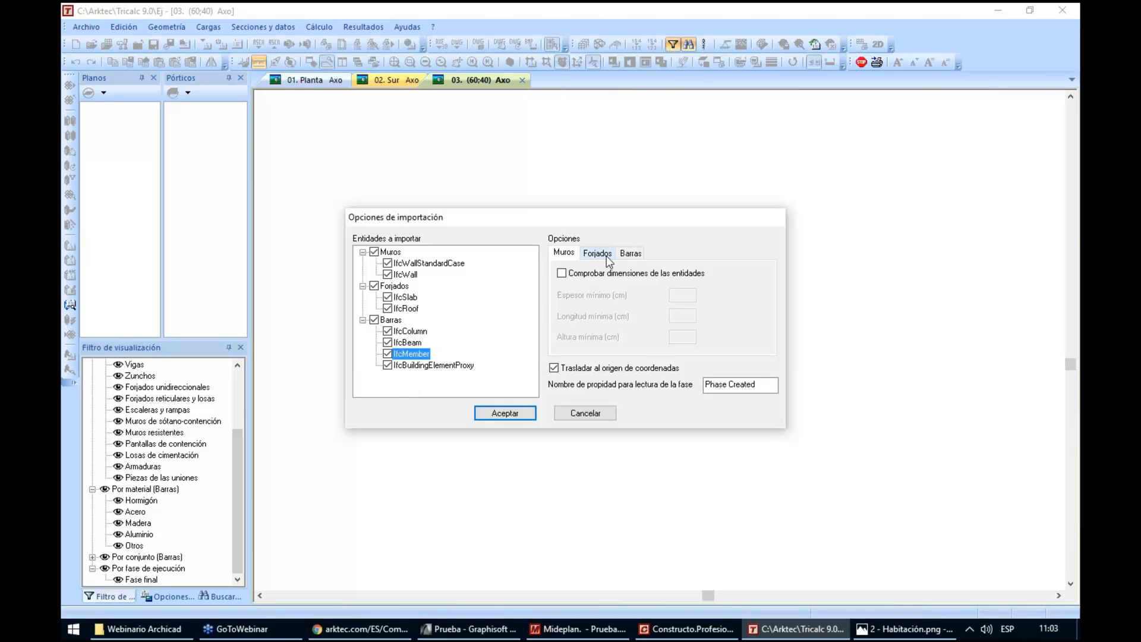
# Try a dimension check with a minimum wall thickness of 1 cm and switch the check off again
pyautogui.click(591, 252)
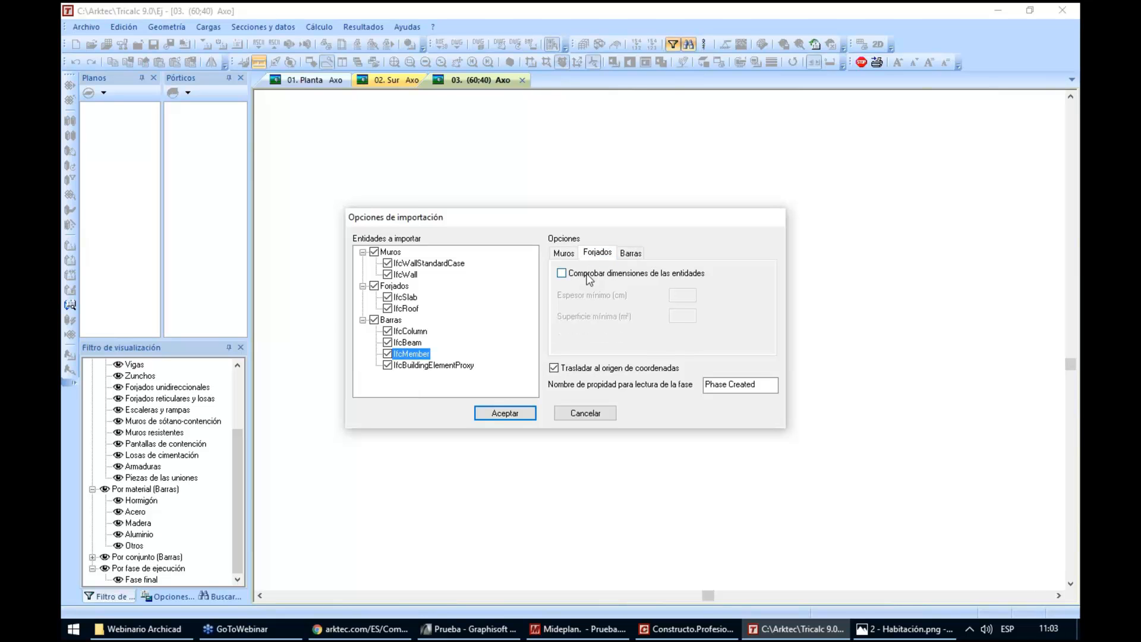
pyautogui.click(563, 252)
pyautogui.click(572, 272)
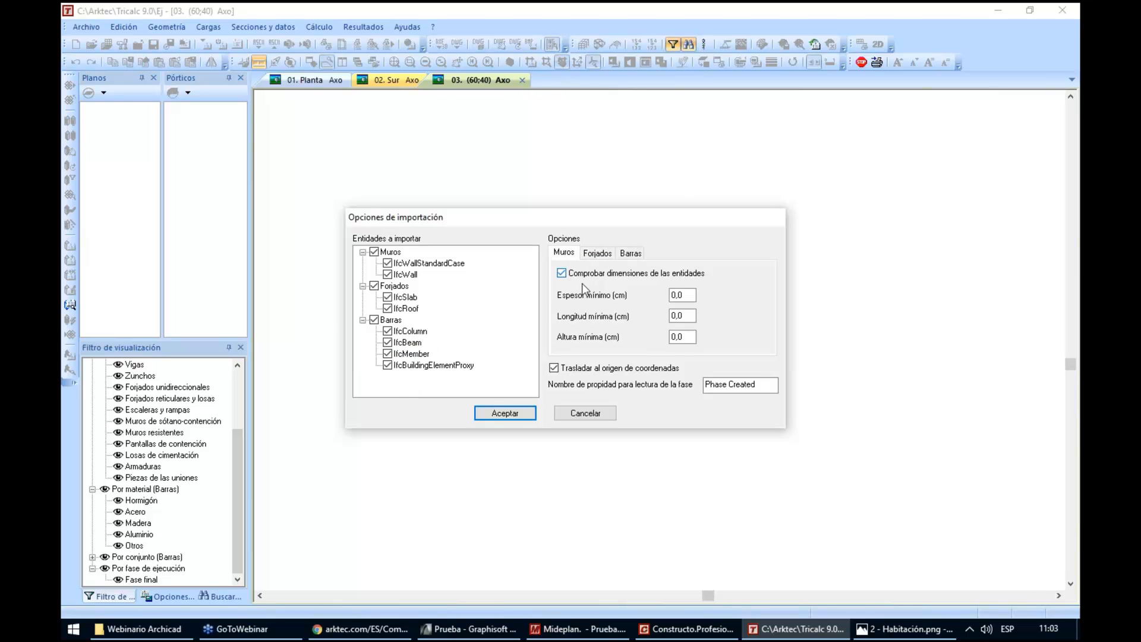
pyautogui.doubleClick(683, 294)
pyautogui.write('10')
pyautogui.click(587, 273)
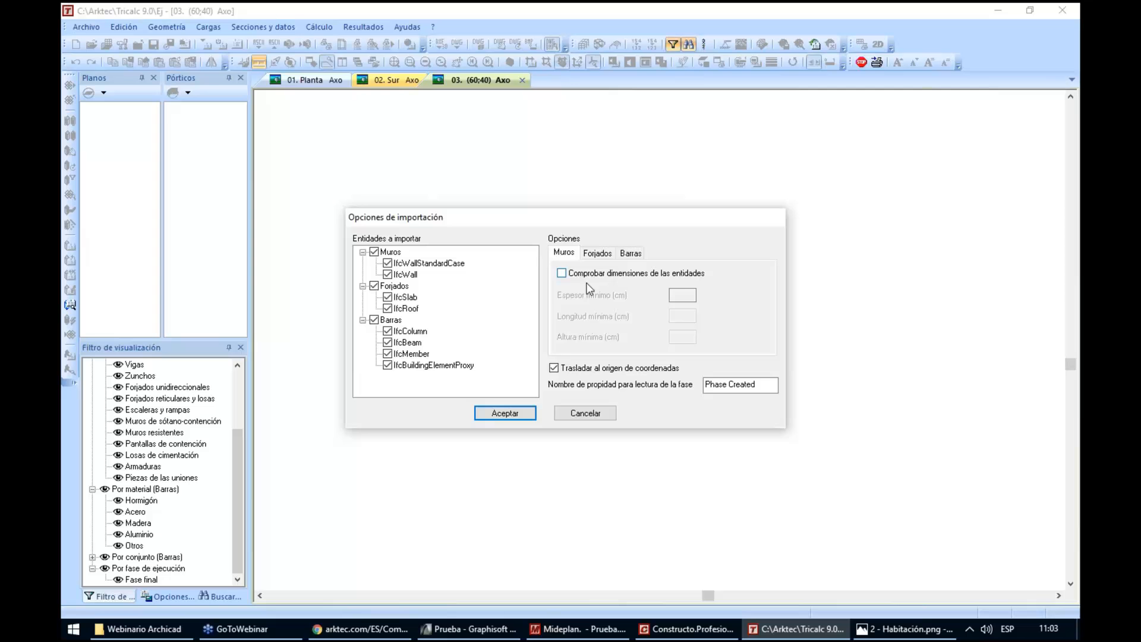
# Run the import with these options, declining to rotate the BIM model to the general axes and to store the Estructura.ntr file
pyautogui.click(519, 414)
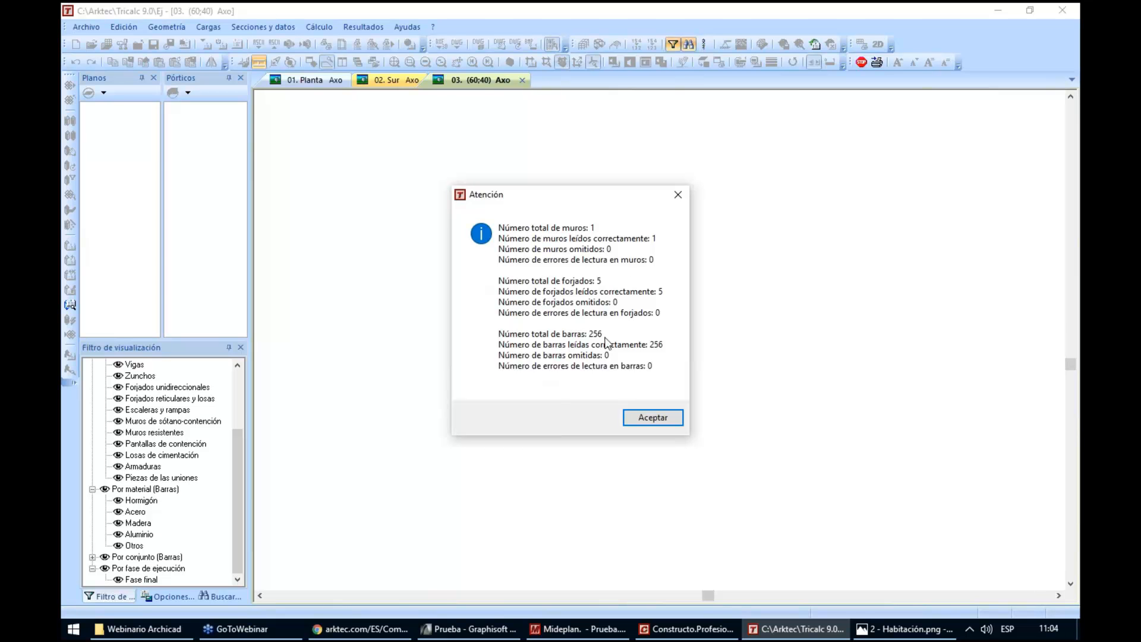
pyautogui.click(633, 416)
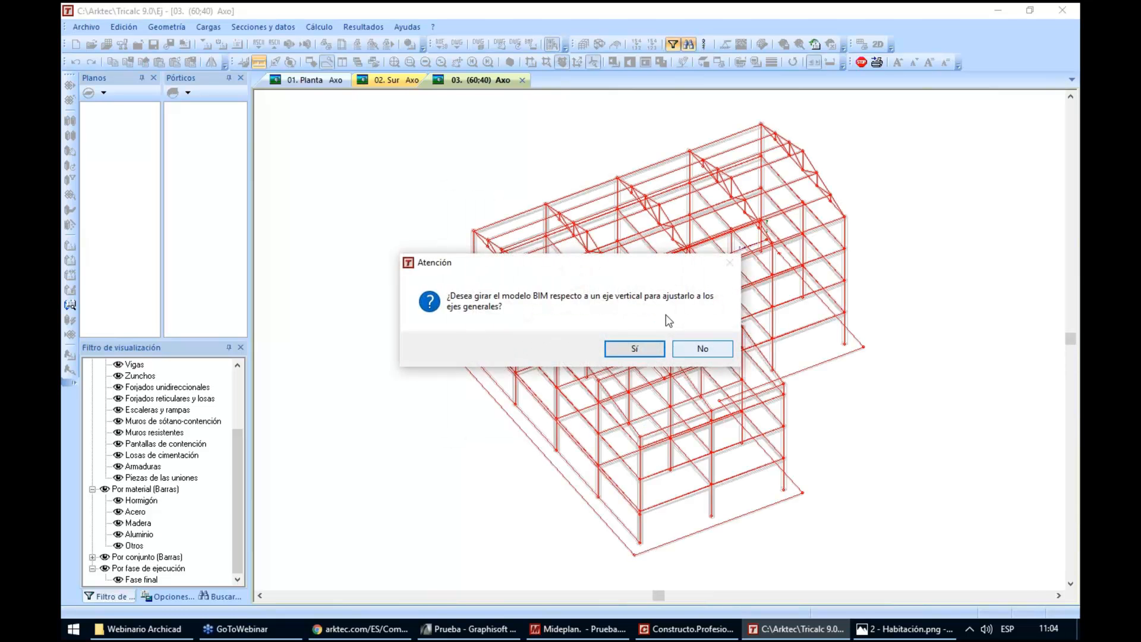
pyautogui.click(697, 353)
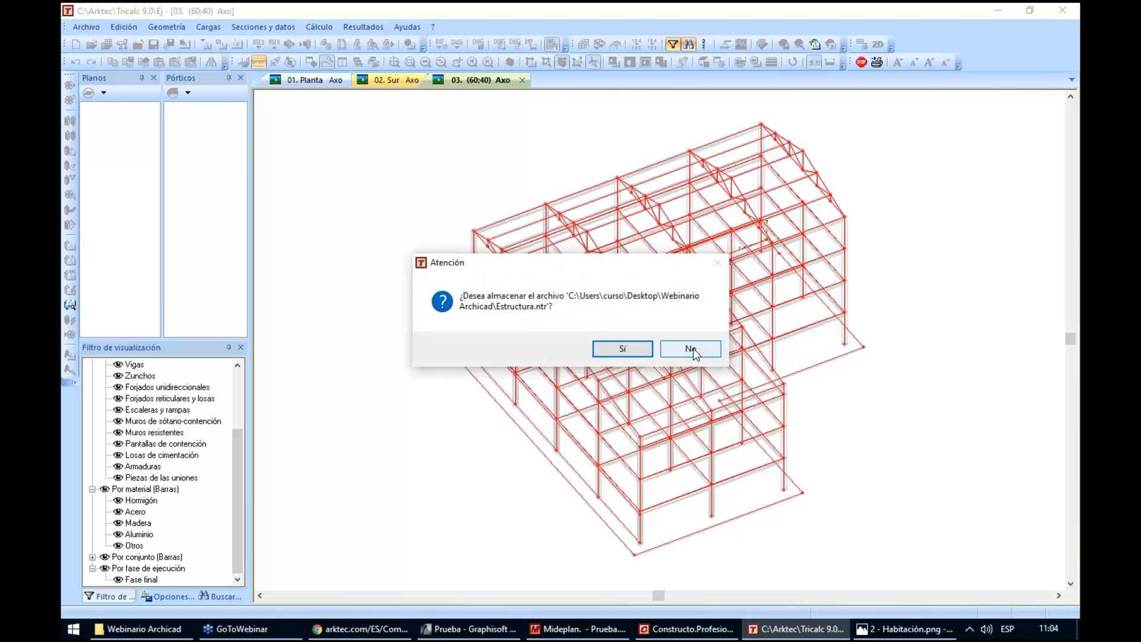
pyautogui.click(695, 352)
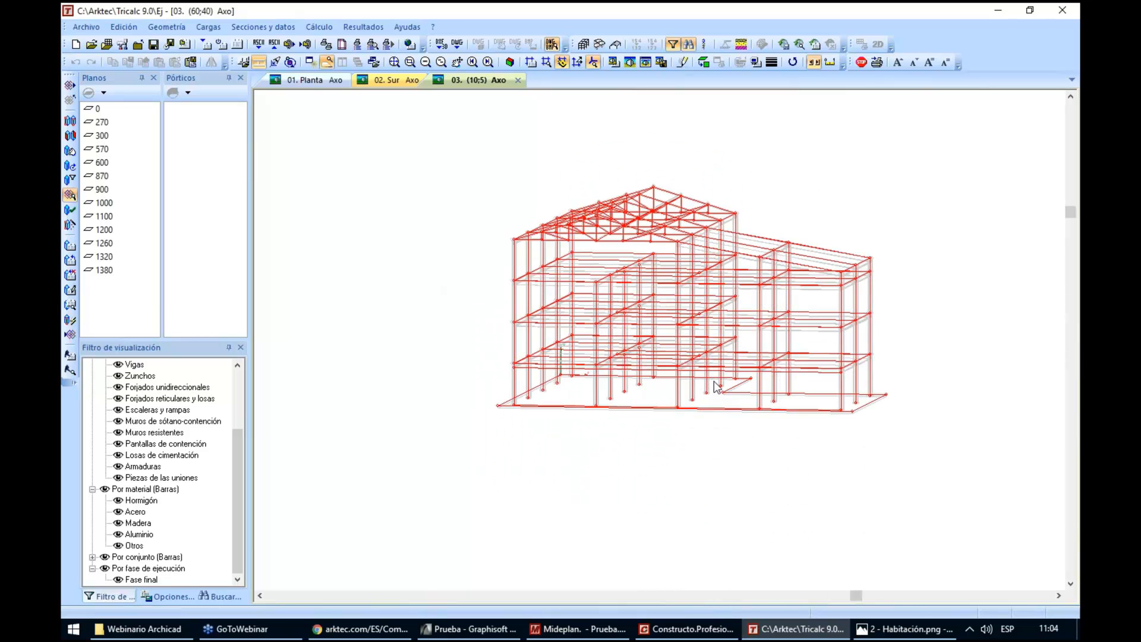
# Try shifting the corner column's axis to the outer corner and flange of its section, and return it to the section's centre
pyautogui.middleClick(717, 388)
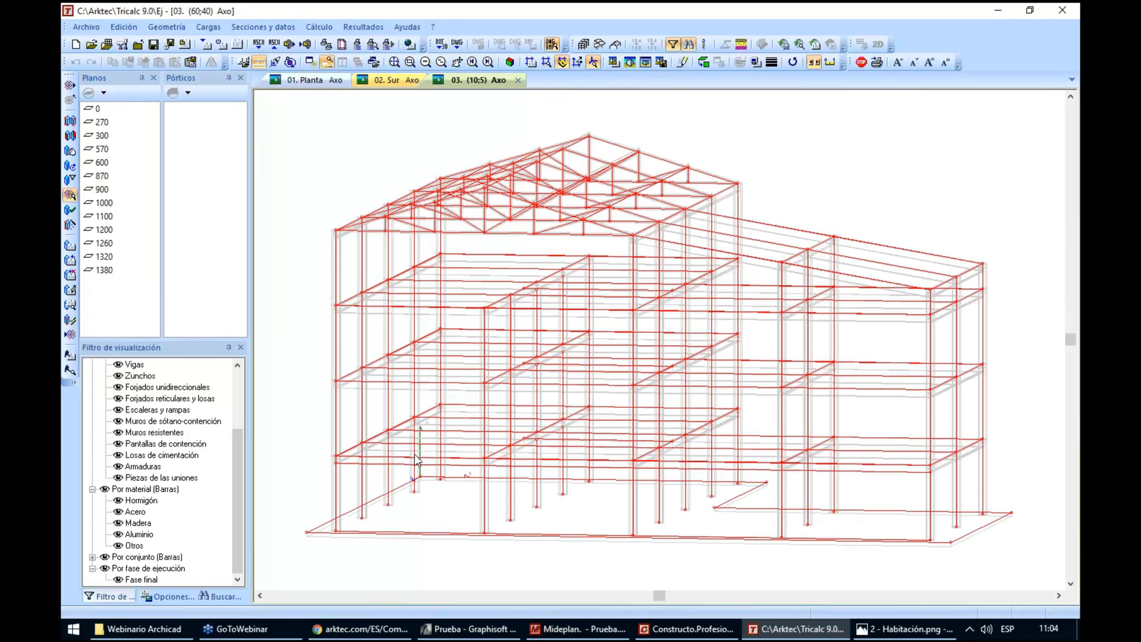
pyautogui.scroll(1, 331, 534)
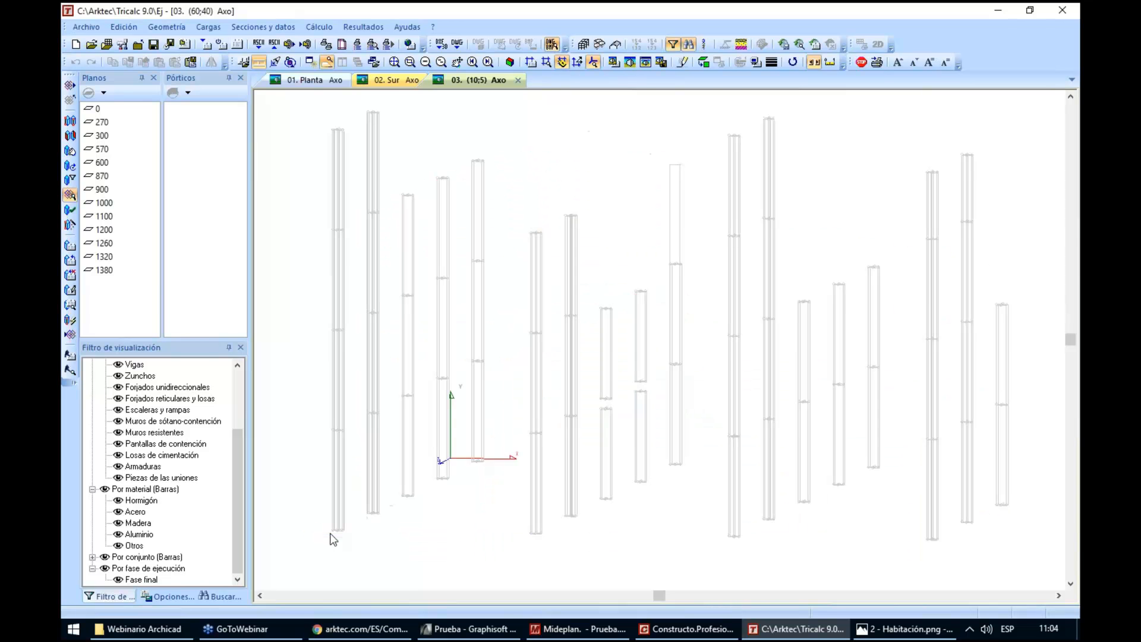
pyautogui.scroll(3, 389, 506)
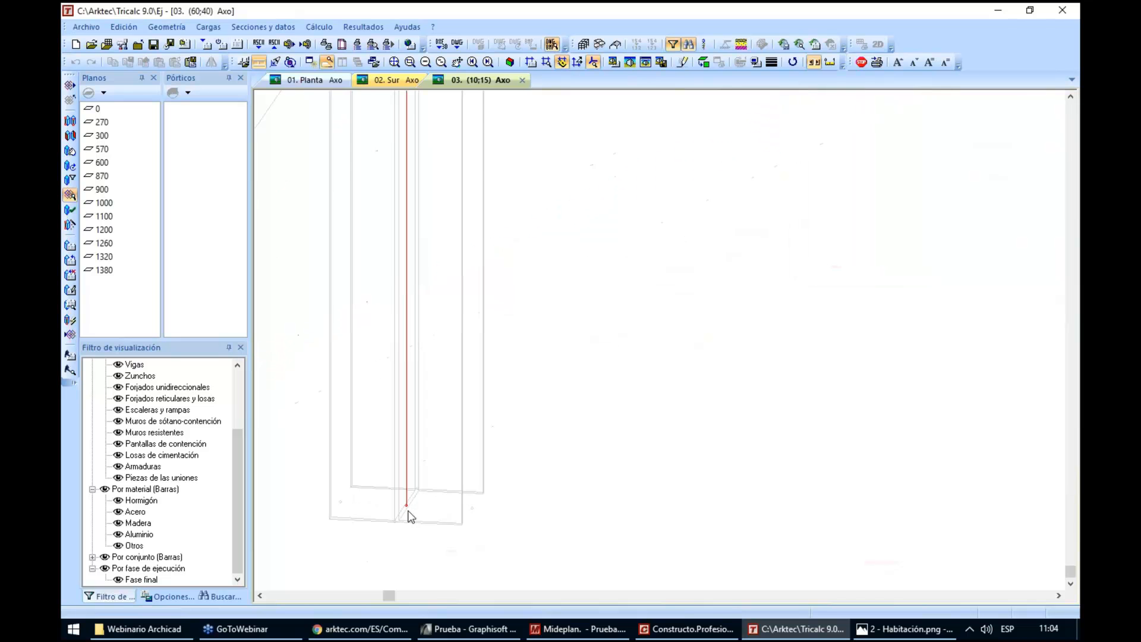
pyautogui.scroll(1, 410, 516)
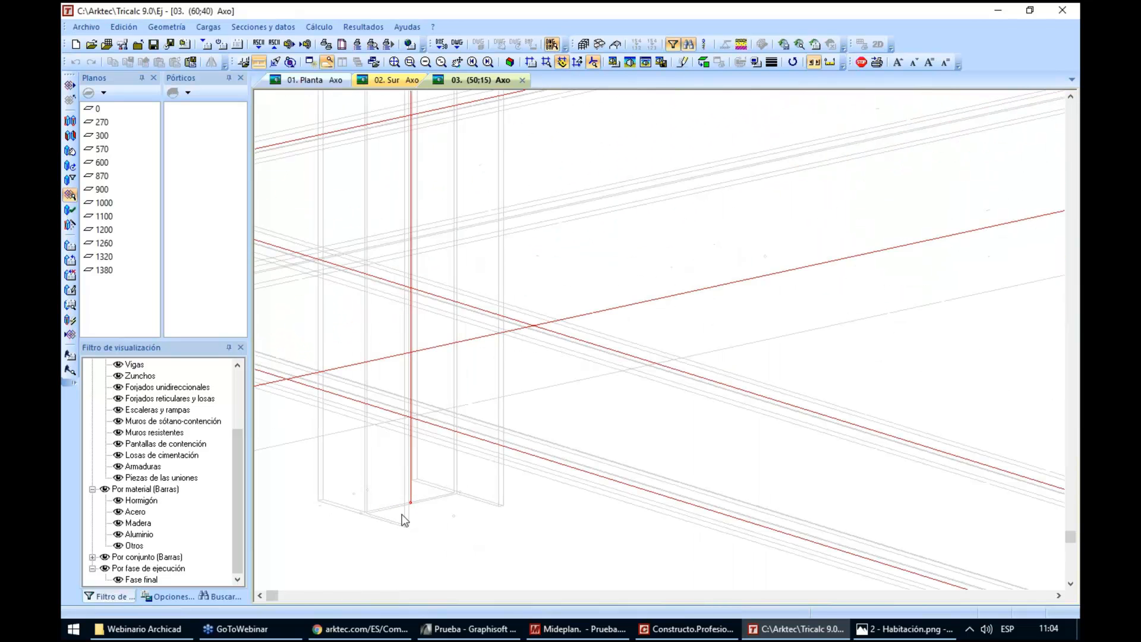
pyautogui.scroll(-3, 402, 514)
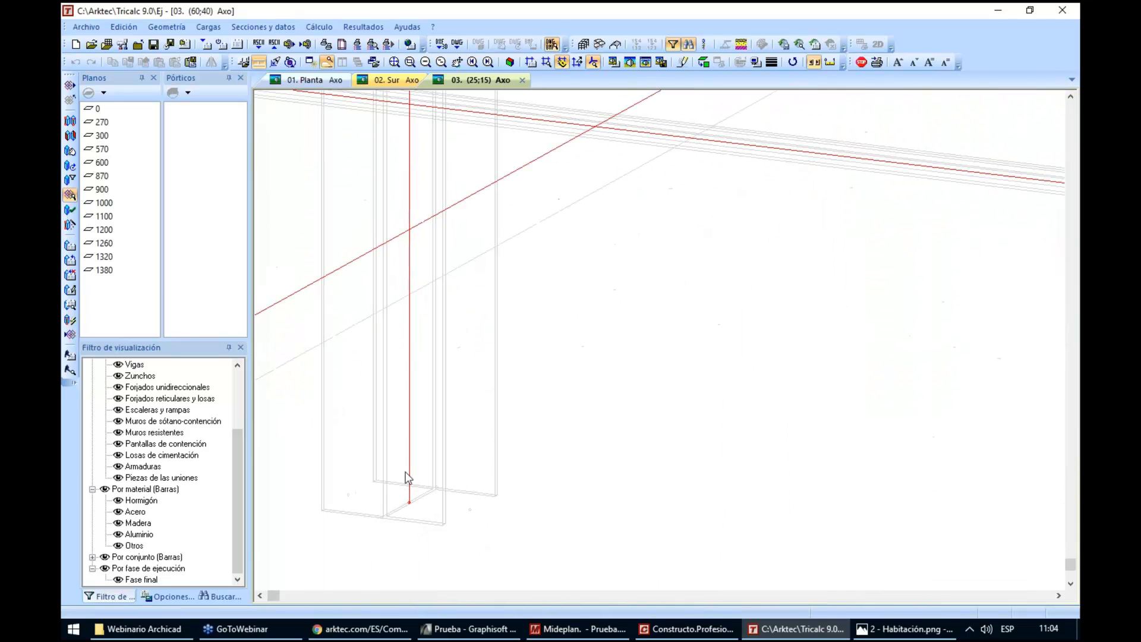
pyautogui.scroll(-1, 425, 489)
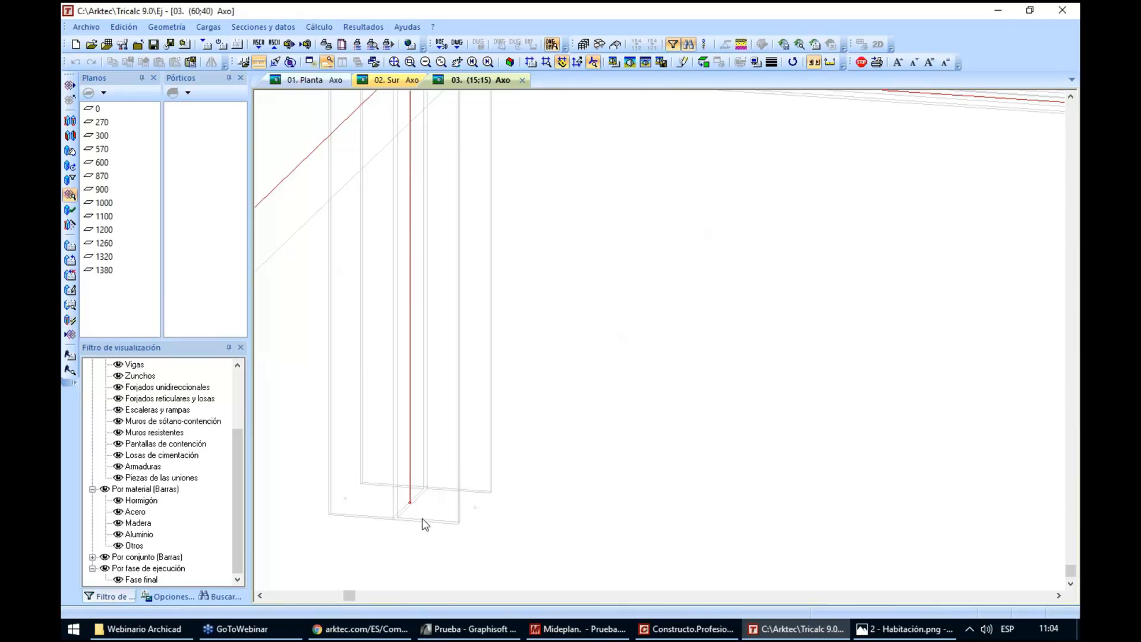
pyautogui.moveTo(423, 523); pyautogui.dragTo(460, 488)
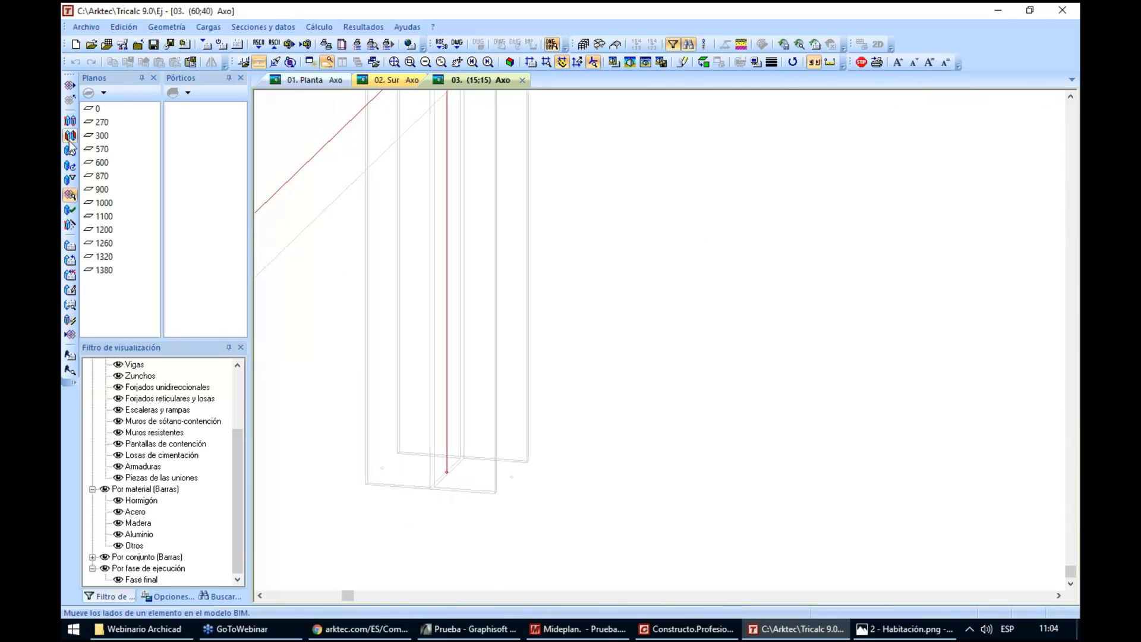
pyautogui.click(72, 123)
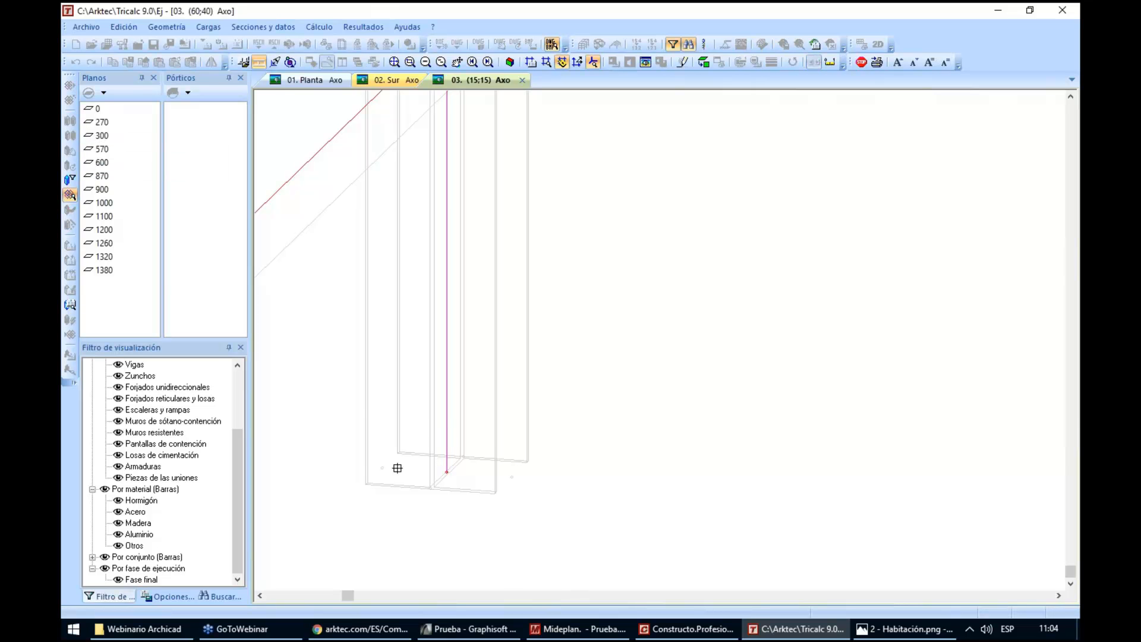
pyautogui.click(365, 485)
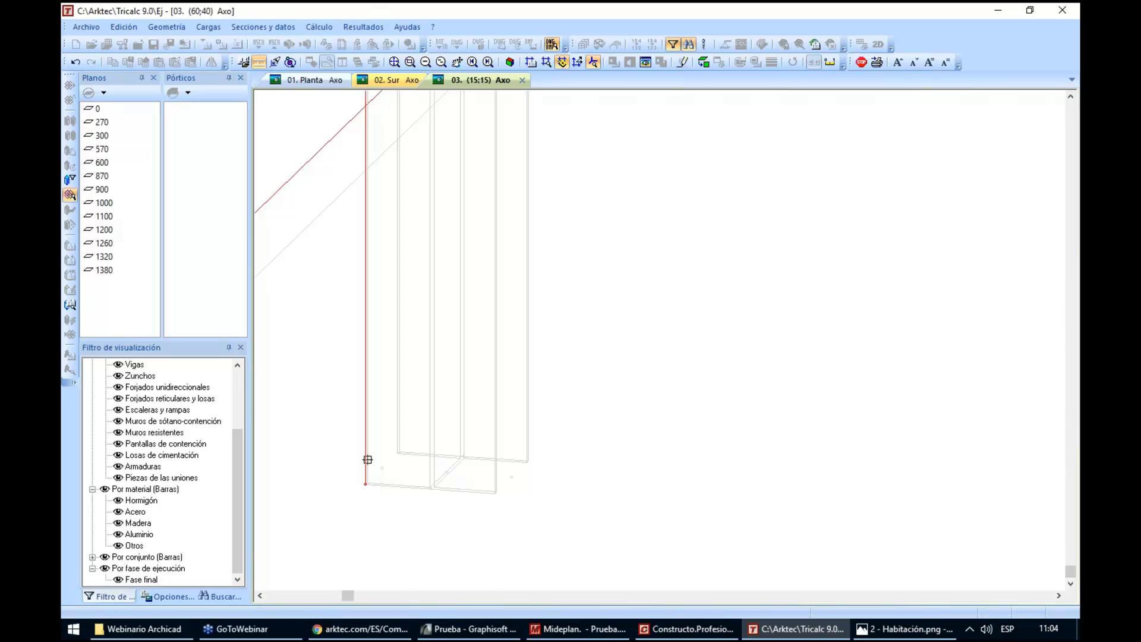
pyautogui.click(382, 467)
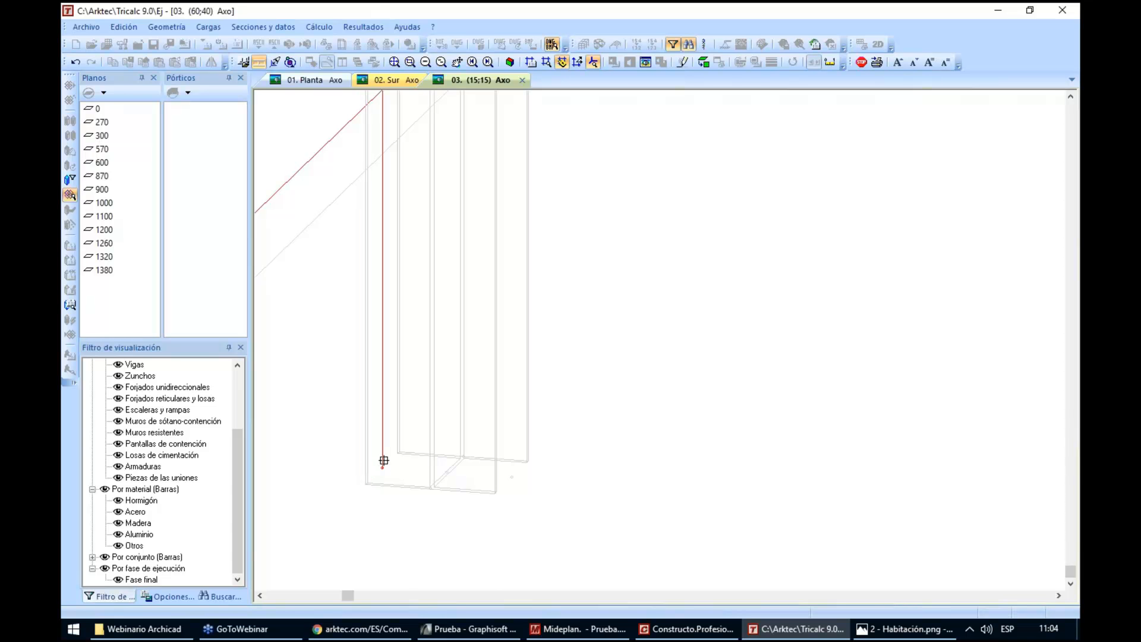
pyautogui.click(447, 471)
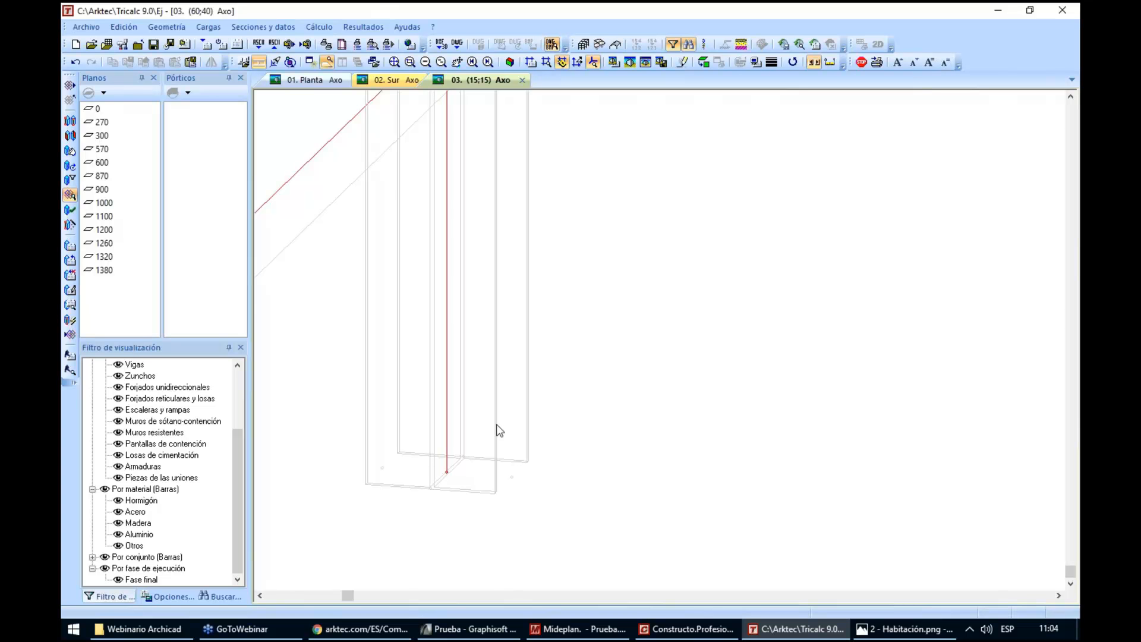
# Move the upper side of the ground-floor wall up to the first-floor node at the corner column
pyautogui.scroll(-1, 499, 431)
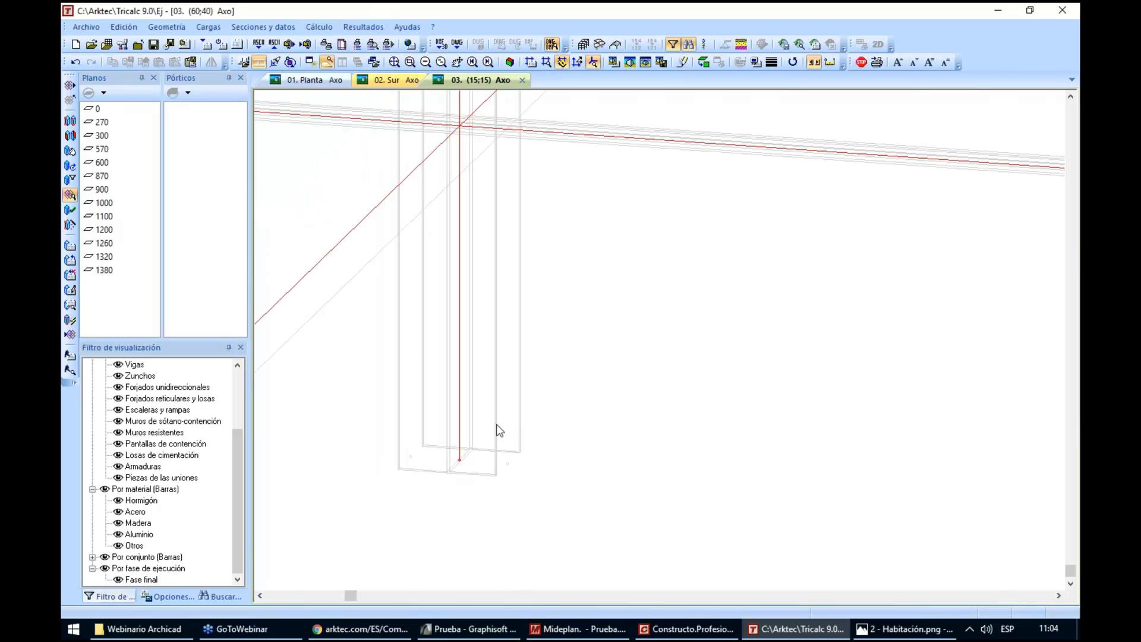
pyautogui.scroll(-3, 438, 479)
pyautogui.scroll(5, 358, 498)
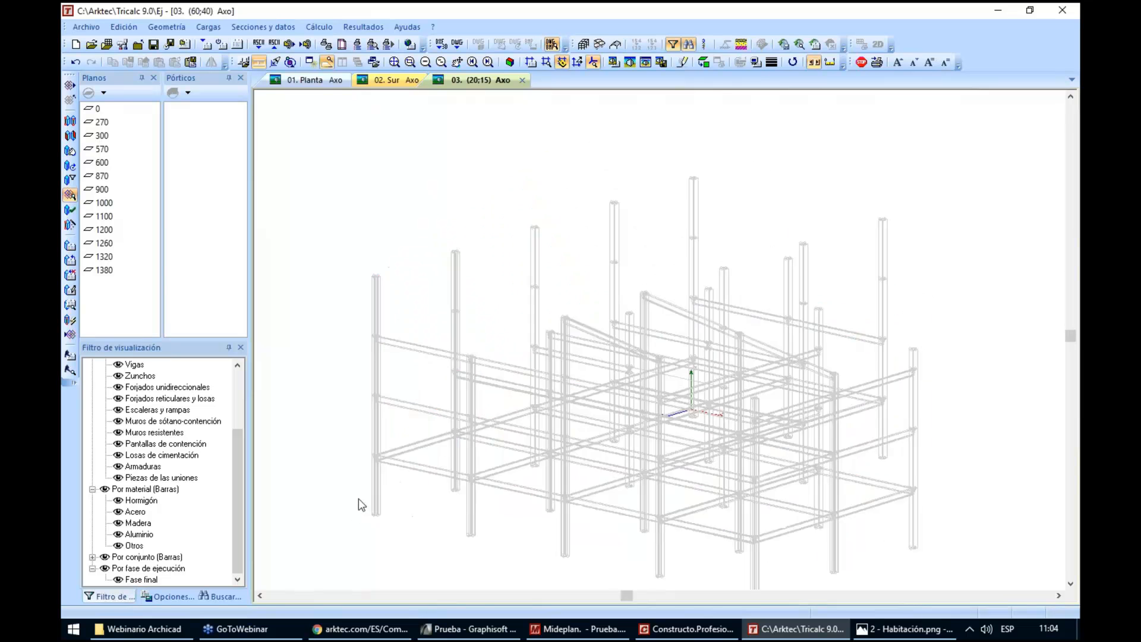
pyautogui.scroll(4, 356, 526)
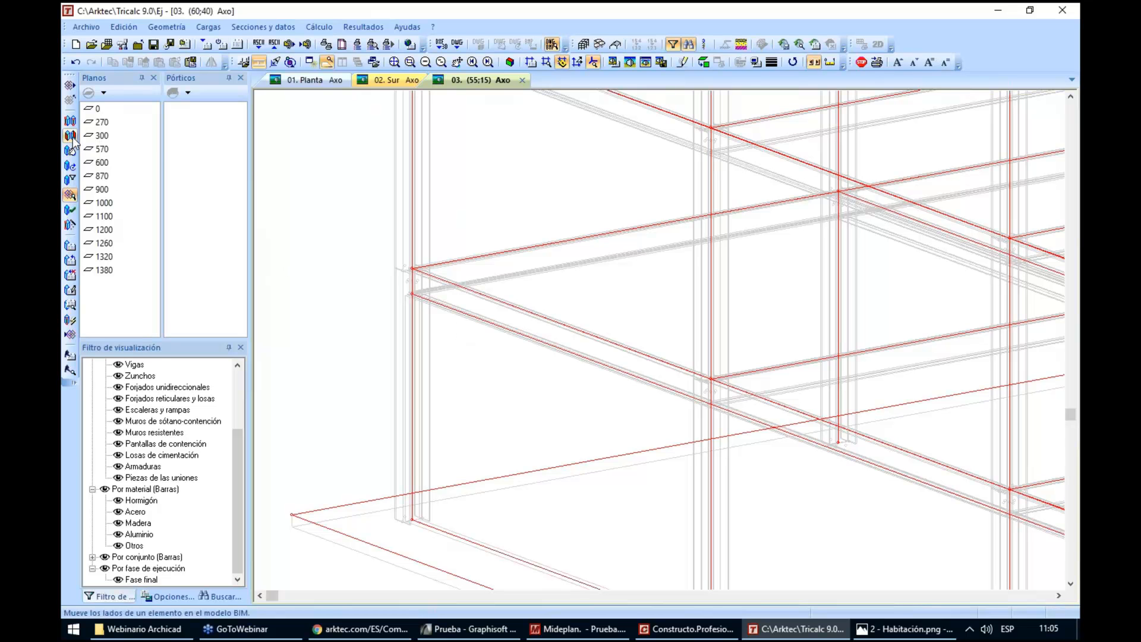
pyautogui.click(71, 136)
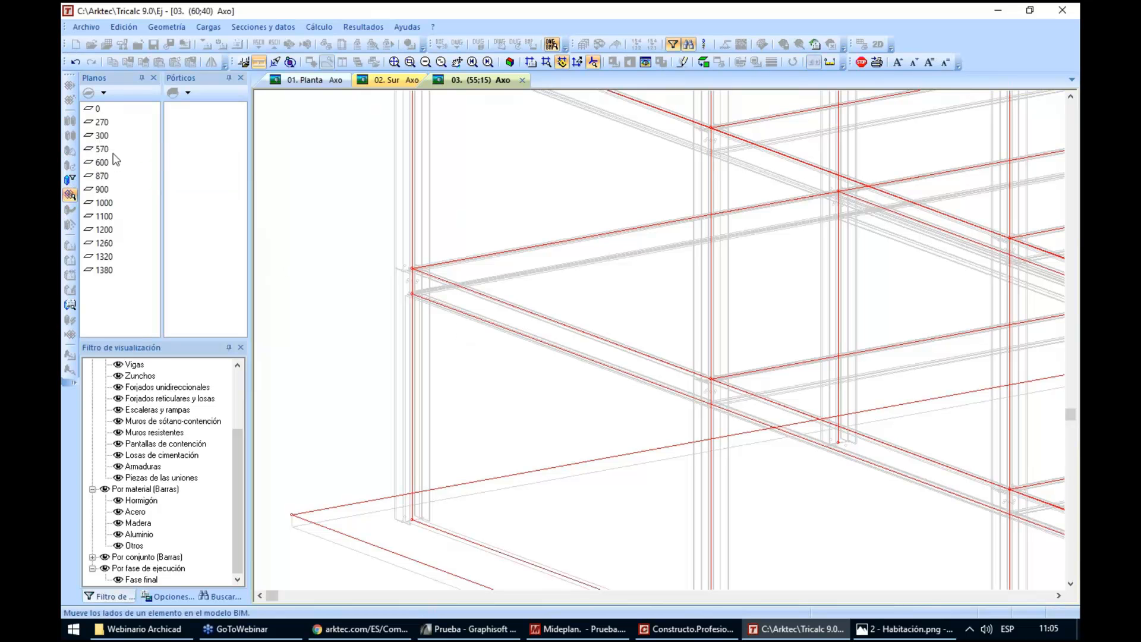
pyautogui.click(412, 293)
pyautogui.click(411, 268)
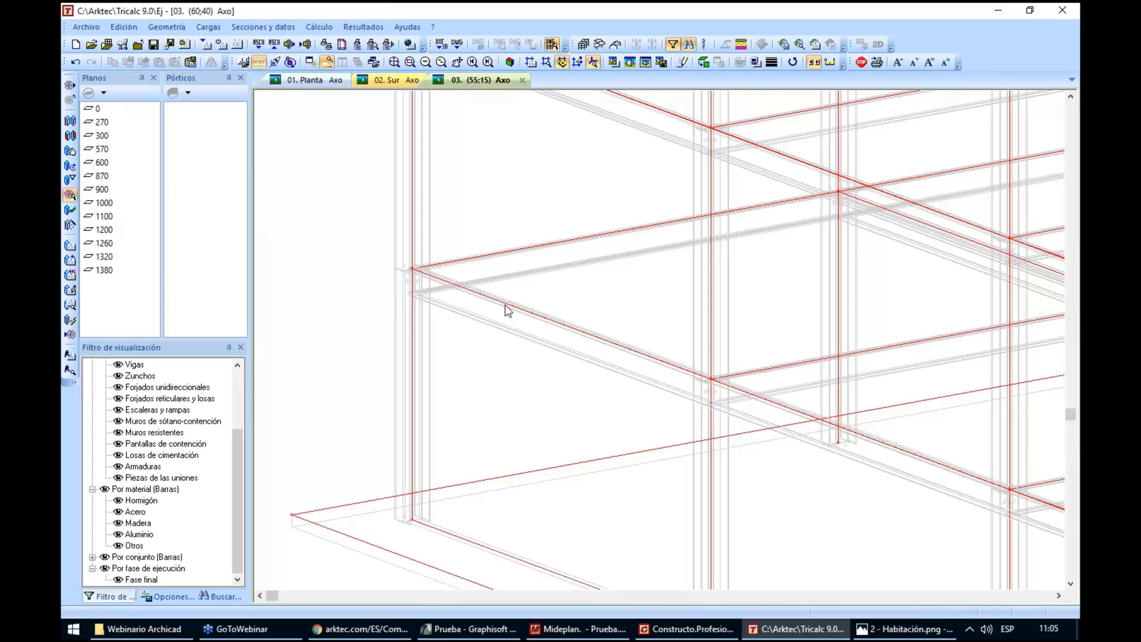
# Examine the floor levels of the structure from low side angles and in vertical elevation
pyautogui.scroll(-3, 505, 306)
pyautogui.press('Down')
pyautogui.press('Down')
pyautogui.press('Left')
pyautogui.press('Left')
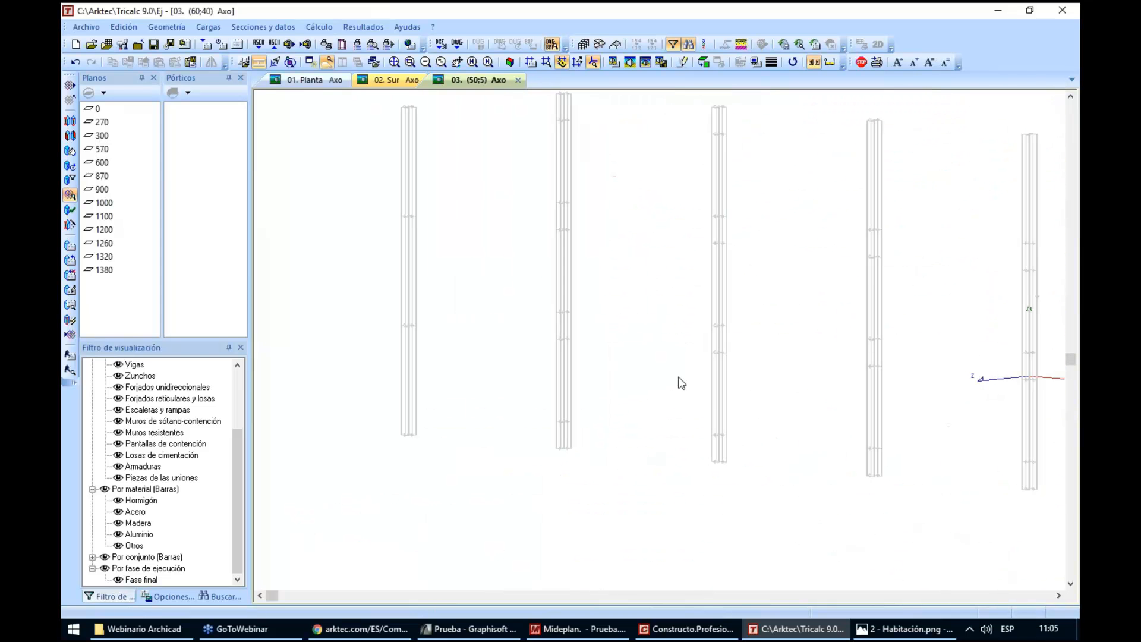
pyautogui.press('Left')
pyautogui.press('Left')
pyautogui.moveTo(688, 382); pyautogui.dragTo(515, 386)
pyautogui.press('Down')
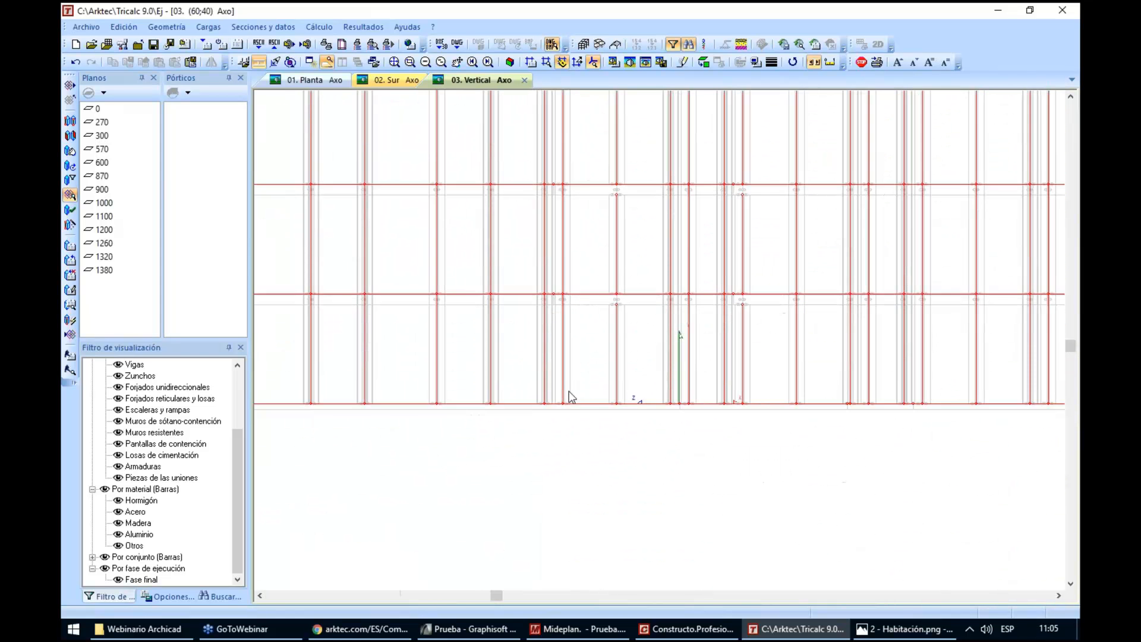
# Examine how the column ends meet the beam and slab levels on each floor in the vertical elevation
pyautogui.press('Left')
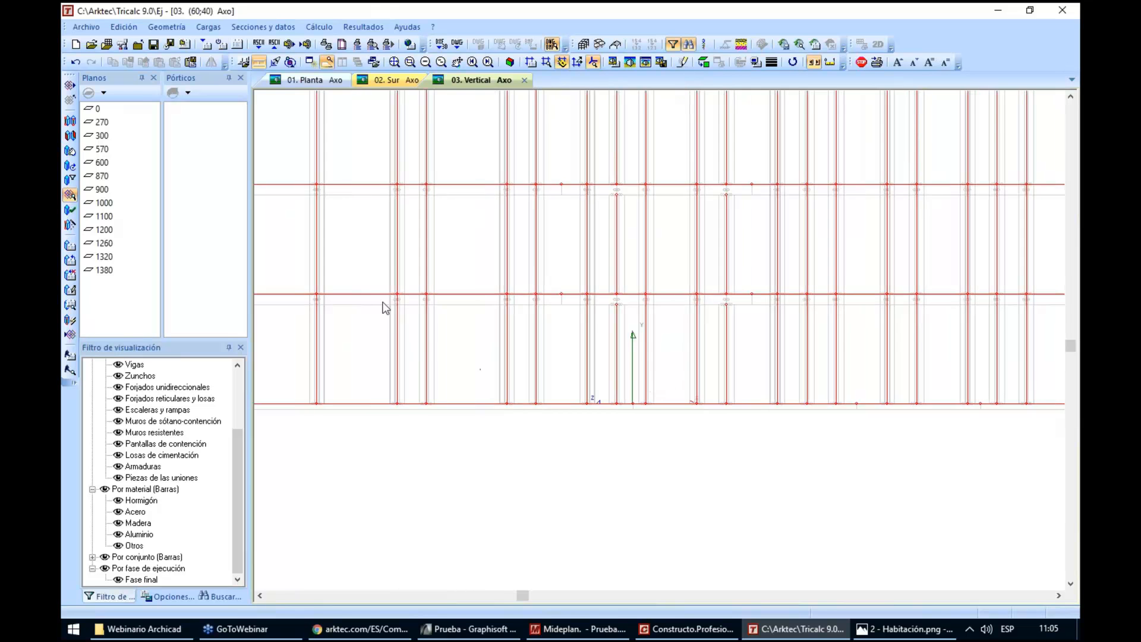
pyautogui.scroll(3, 385, 308)
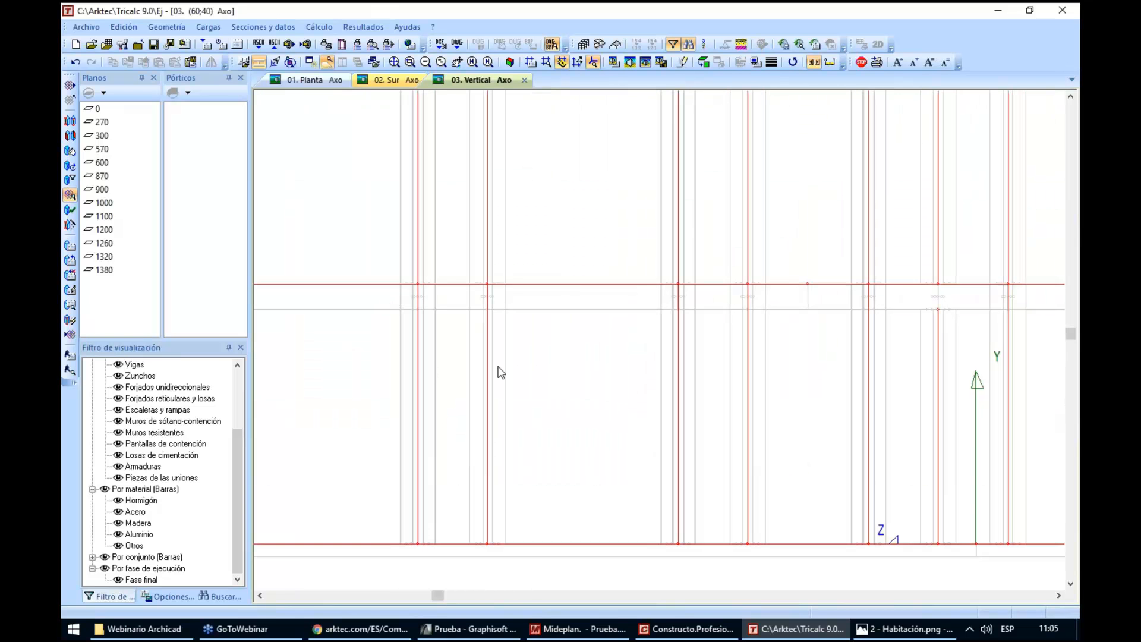
pyautogui.scroll(-3, 498, 292)
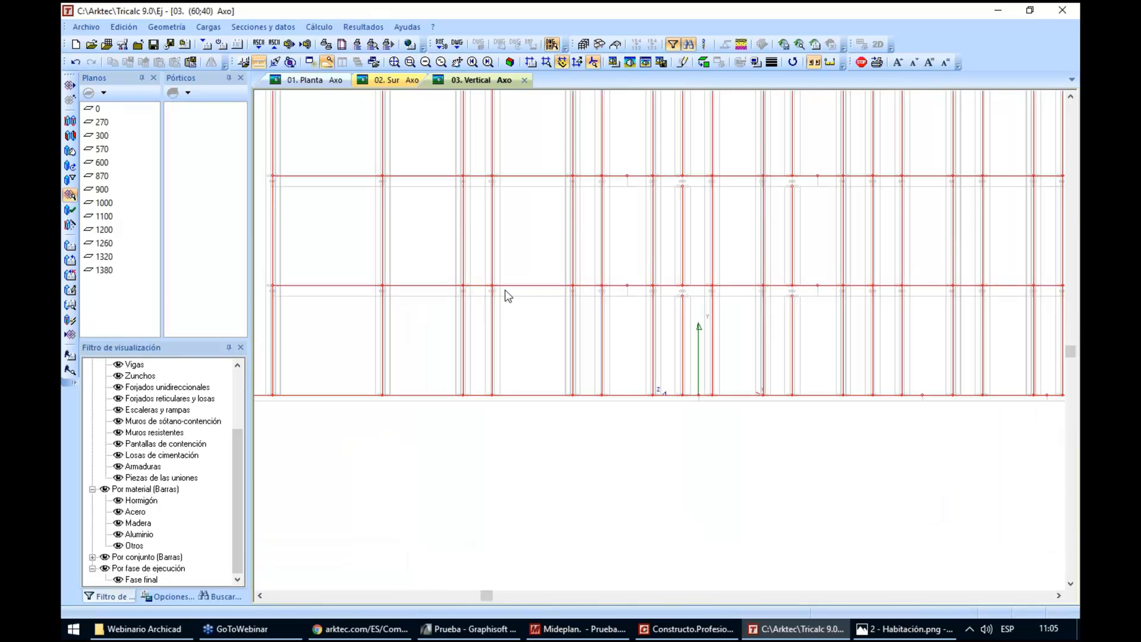
pyautogui.moveTo(792, 318); pyautogui.dragTo(595, 371)
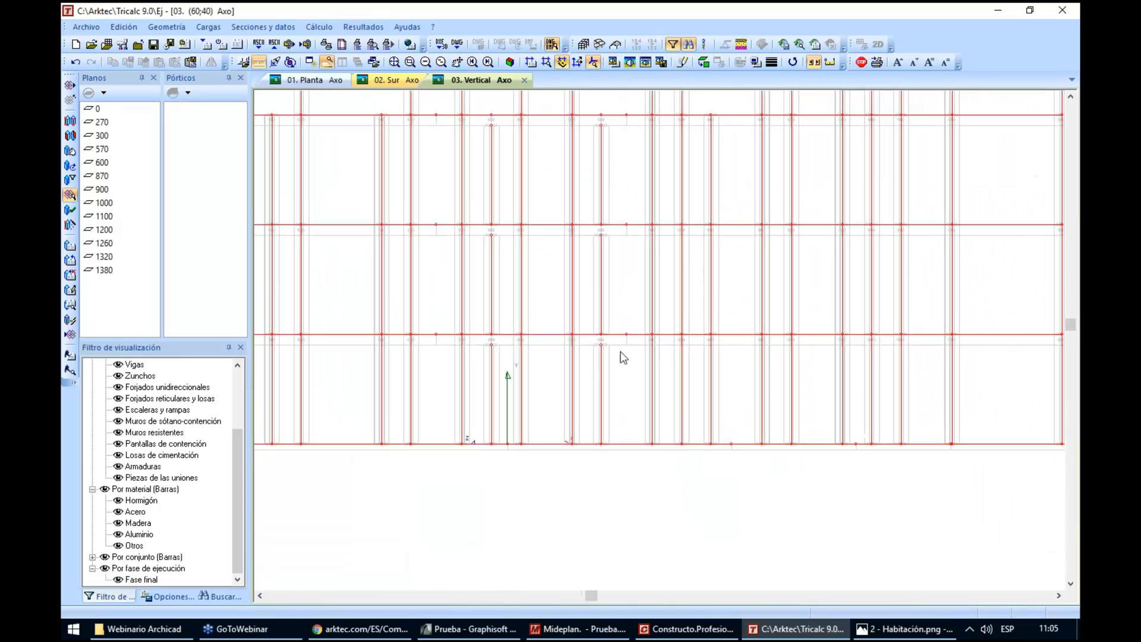
pyautogui.scroll(2, 631, 346)
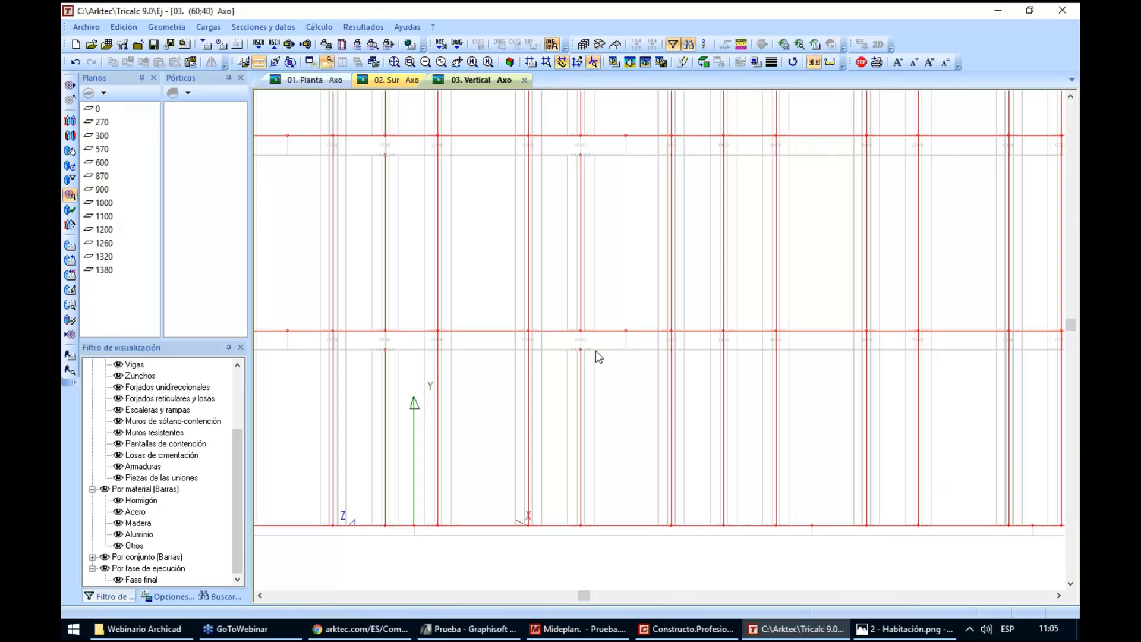
pyautogui.scroll(2, 596, 359)
pyautogui.scroll(-4, 636, 369)
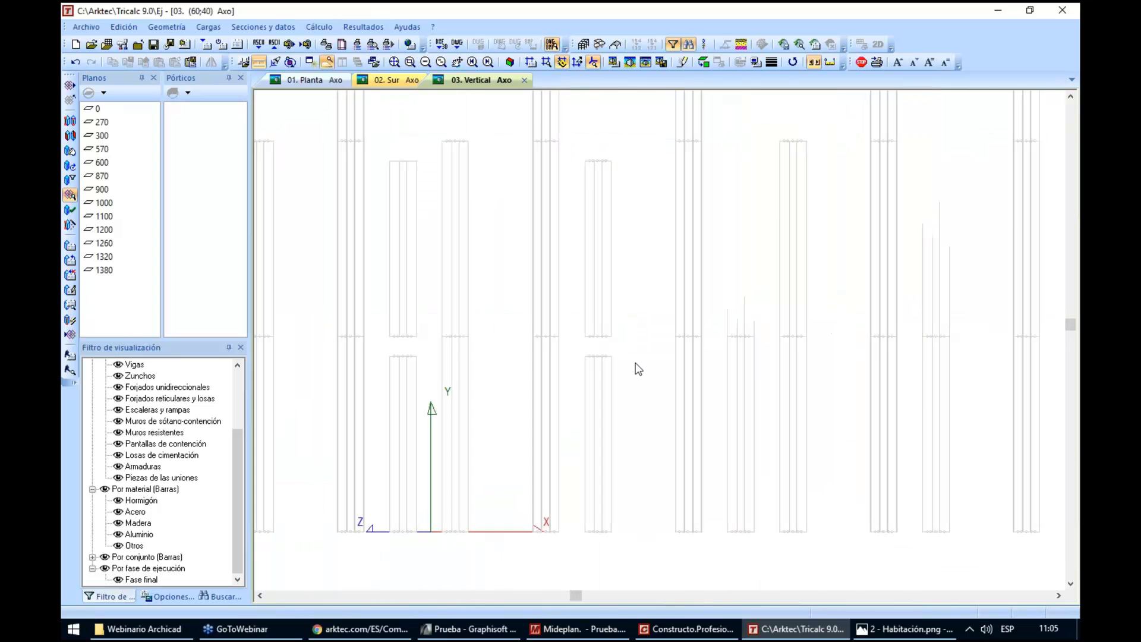
pyautogui.scroll(-1, 638, 369)
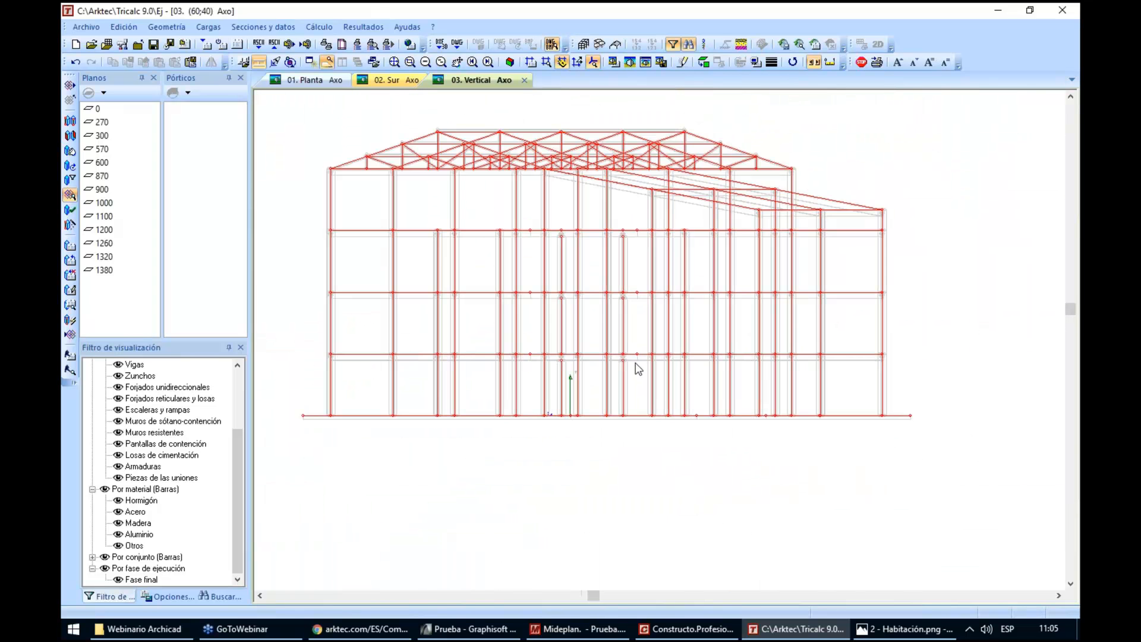
# Adjust the BIM model for the middle part of the structure, placing column ends on the slab's top face, without the beam-top, wall and beam-column intersection adjustments
pyautogui.click(72, 229)
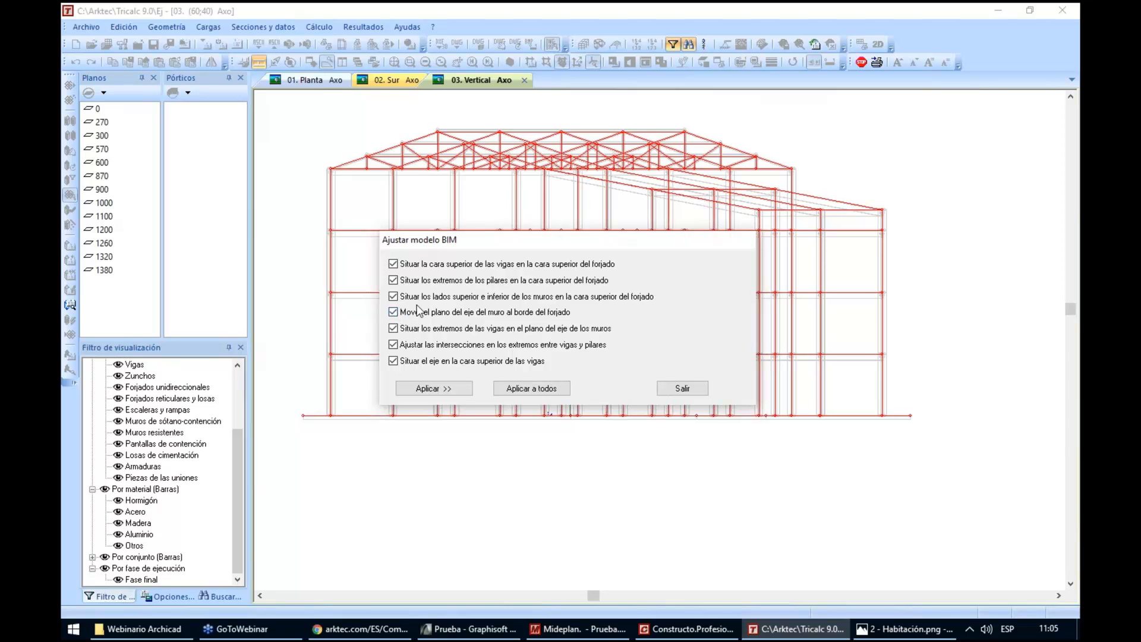
pyautogui.click(393, 264)
pyautogui.click(394, 297)
pyautogui.click(404, 312)
pyautogui.click(407, 329)
pyautogui.click(409, 345)
pyautogui.click(443, 389)
pyautogui.moveTo(420, 218); pyautogui.dragTo(754, 429)
pyautogui.rightClick(730, 440)
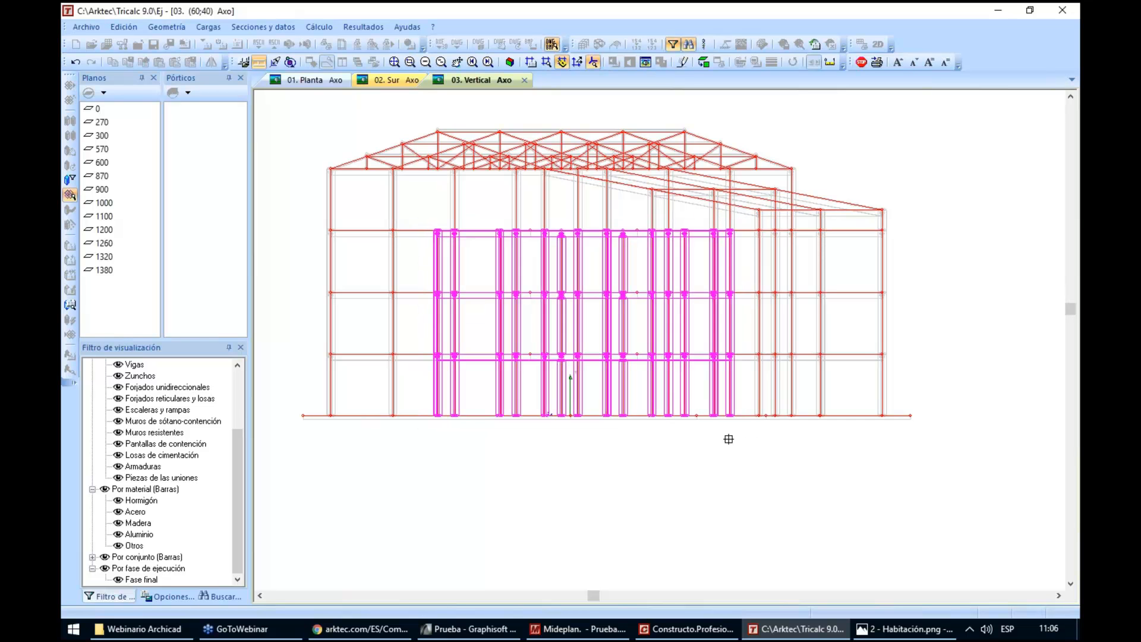
pyautogui.click(674, 388)
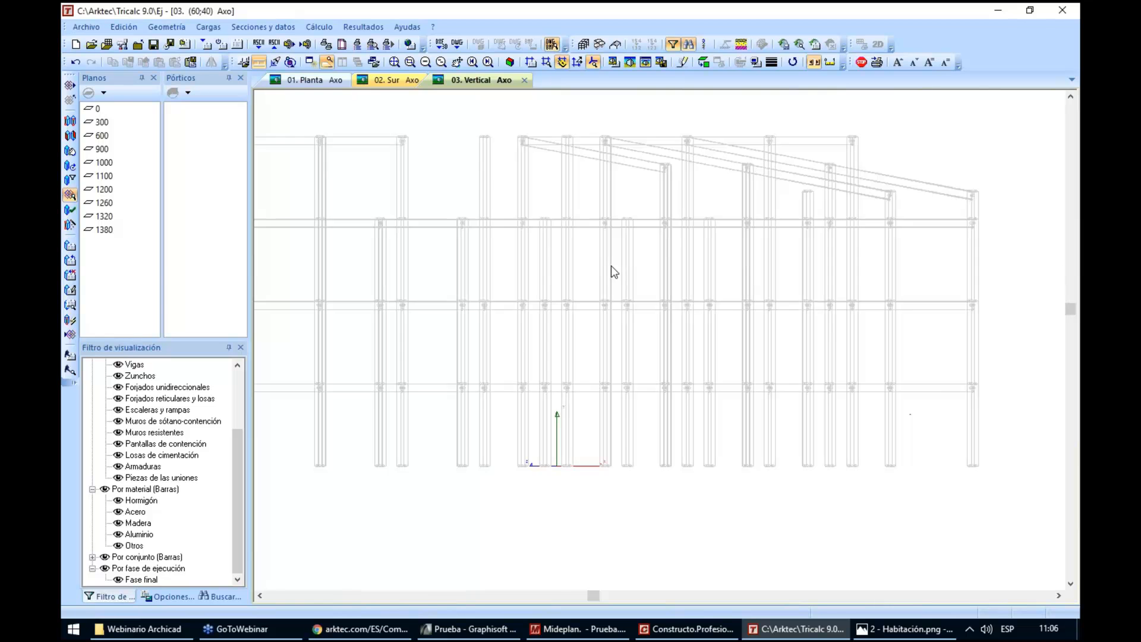
# Check the adjusted column ends against the floor levels in the elevation and from rotated axonometric views
pyautogui.scroll(1, 645, 205)
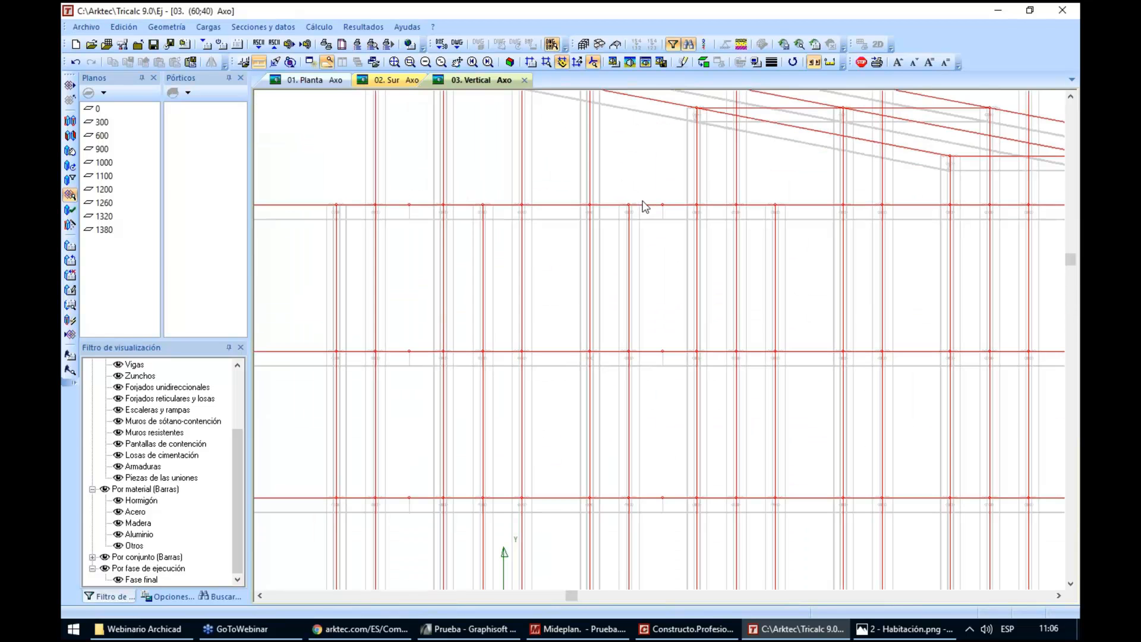
pyautogui.scroll(-2, 646, 210)
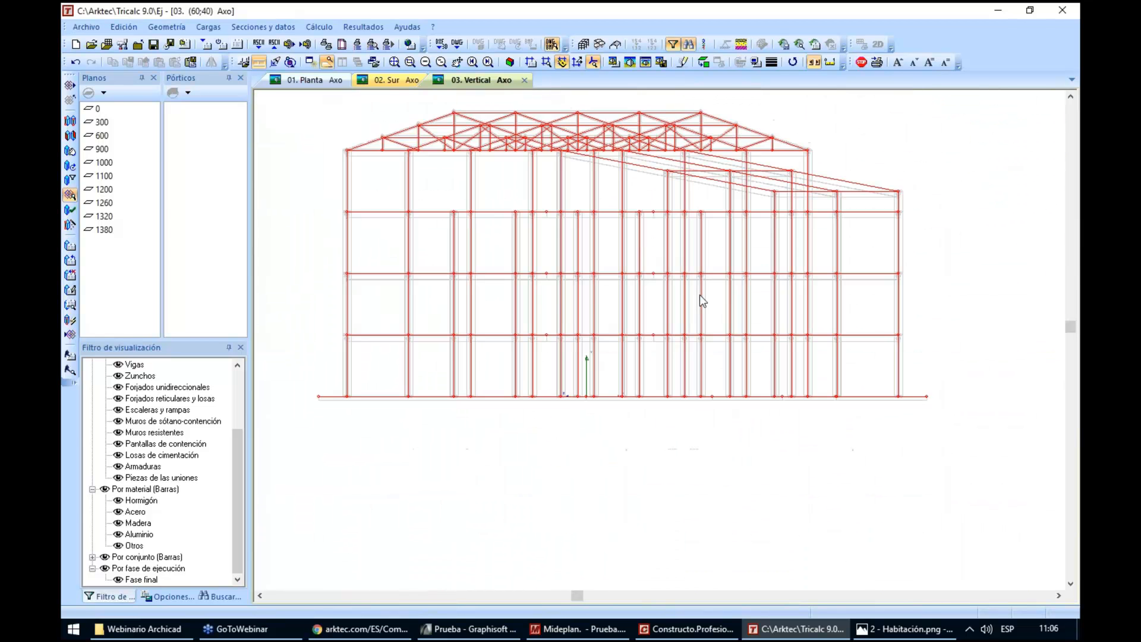
pyautogui.moveTo(670, 333); pyautogui.dragTo(646, 355)
pyautogui.press('Up')
pyautogui.press('Up')
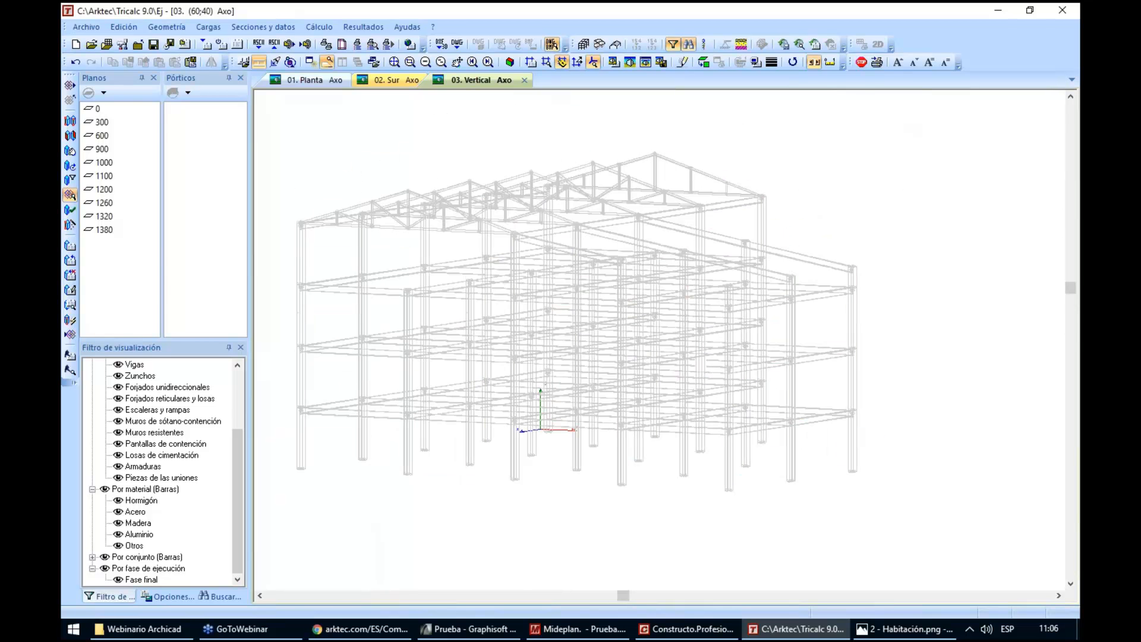
pyautogui.press('Up')
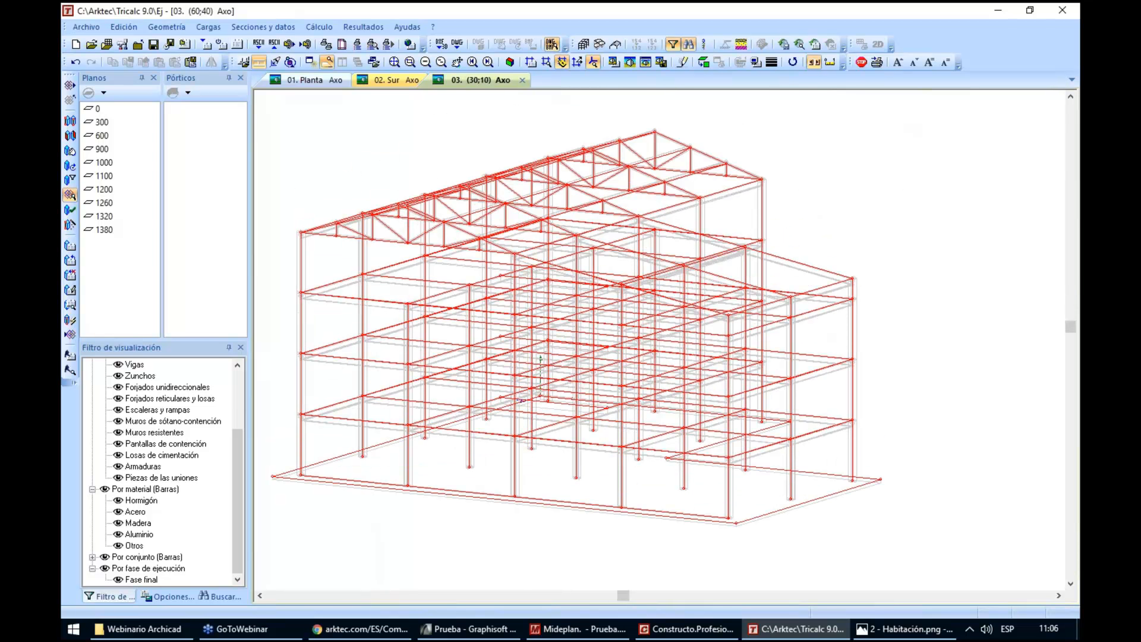
pyautogui.press('Right')
pyautogui.press('Right')
pyautogui.press('Right')
pyautogui.press('Right')
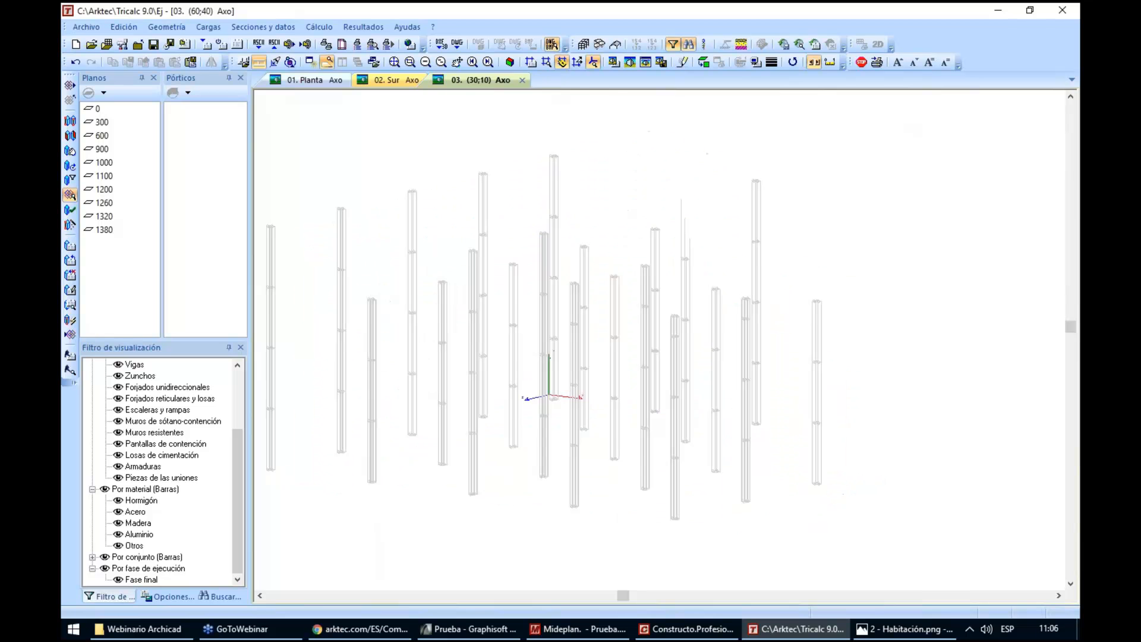
pyautogui.press('Right')
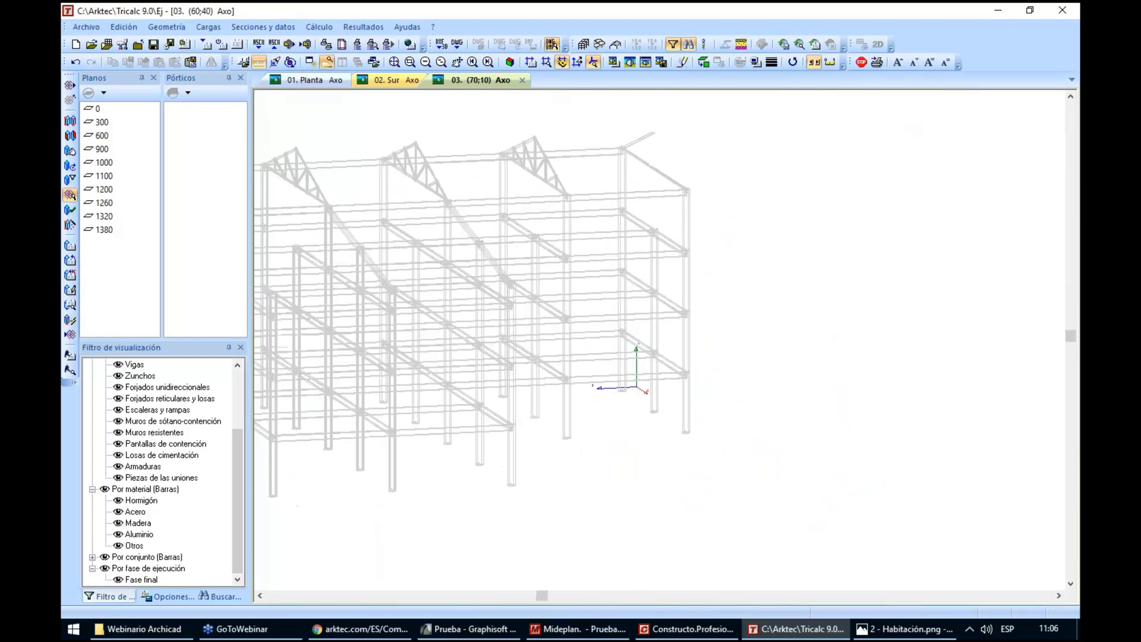
# Inspect the base of the corner column and its axis relative to the foundation slab outline
pyautogui.scroll(3, 382, 498)
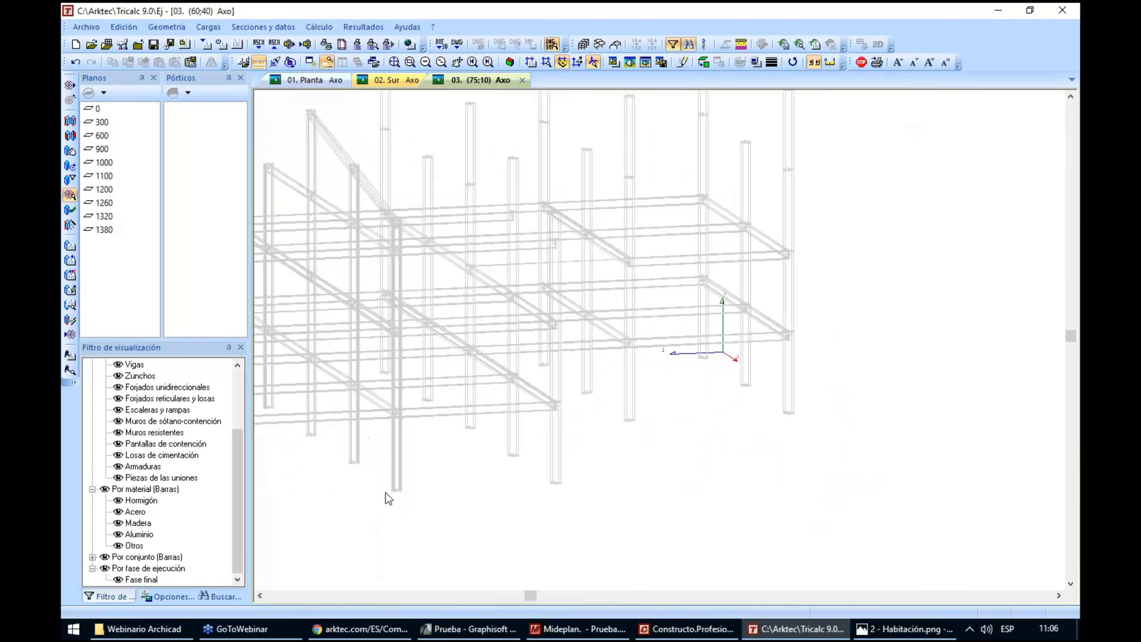
pyautogui.scroll(4, 387, 492)
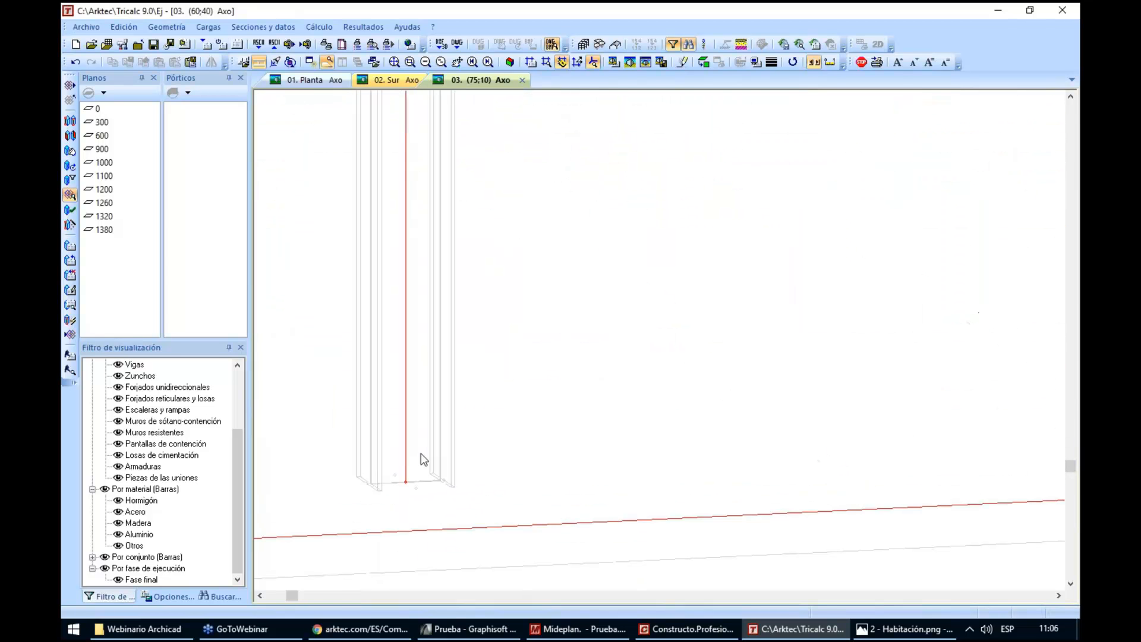
pyautogui.scroll(-4, 400, 483)
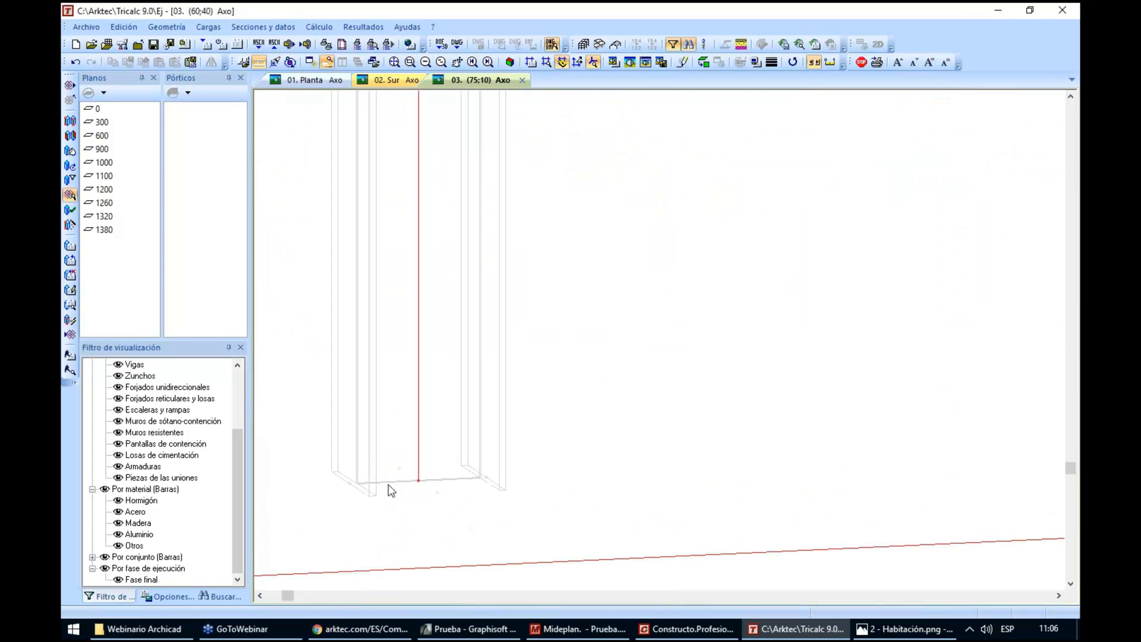
pyautogui.scroll(-2, 472, 472)
pyautogui.scroll(5, 765, 474)
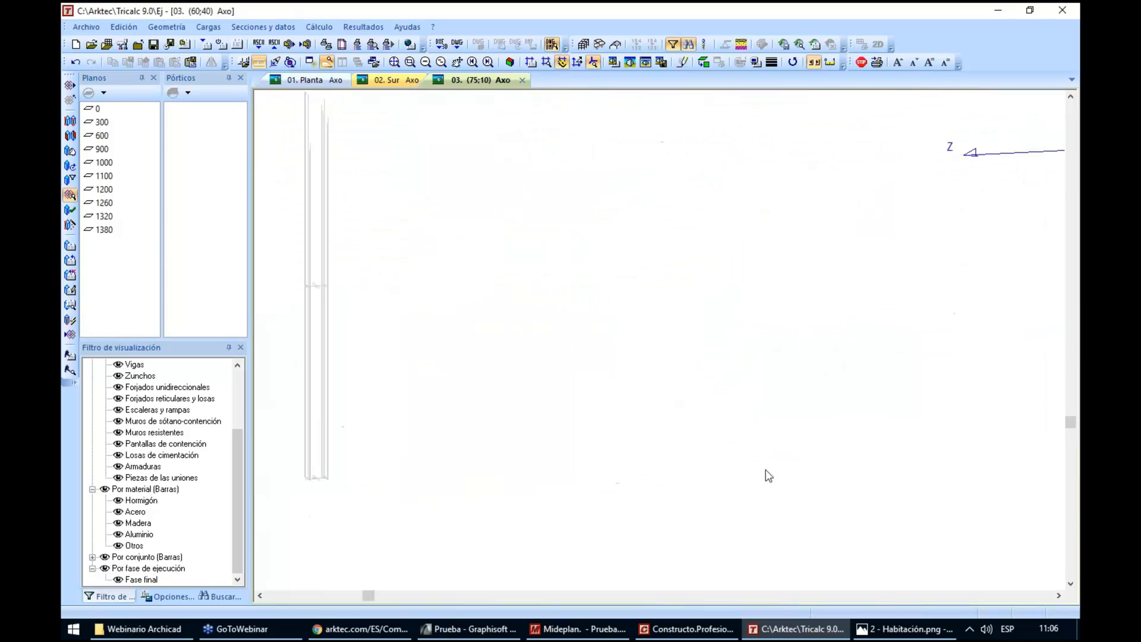
pyautogui.scroll(-3, 672, 475)
pyautogui.scroll(-3, 673, 476)
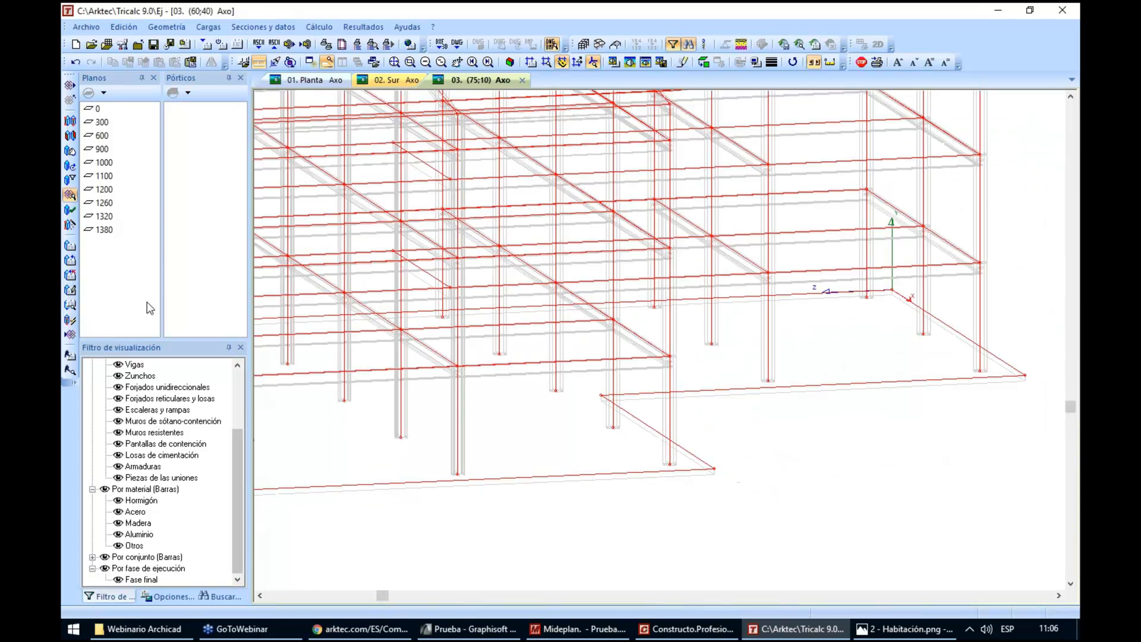
# Open the general creation options of the BIM model for columns and set the rectangular section series to CONC
pyautogui.click(71, 247)
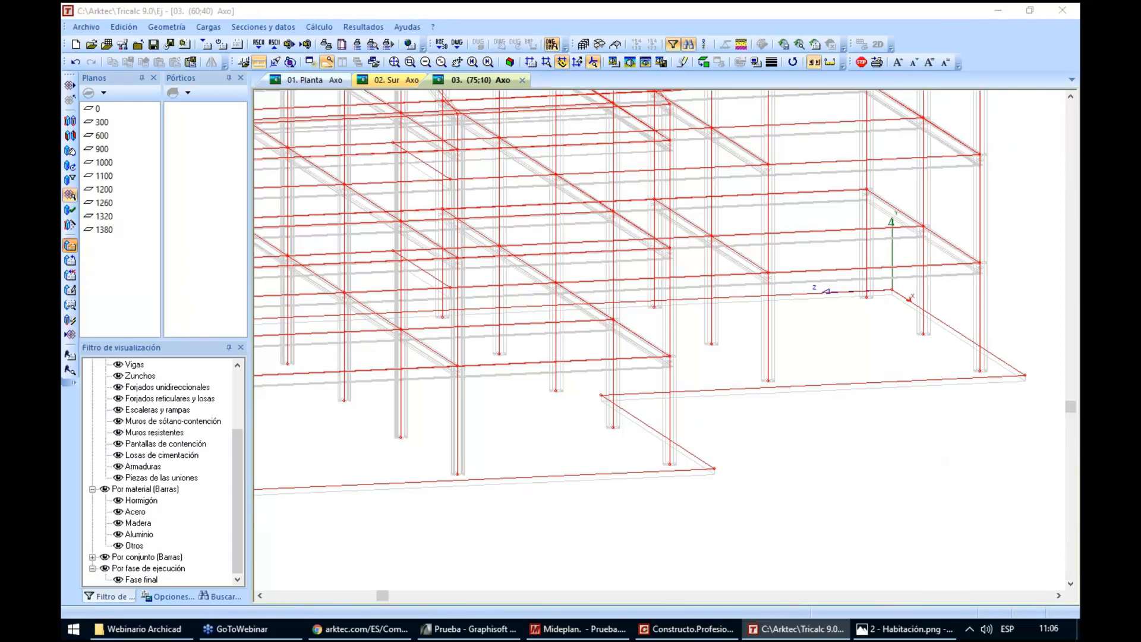
pyautogui.click(487, 214)
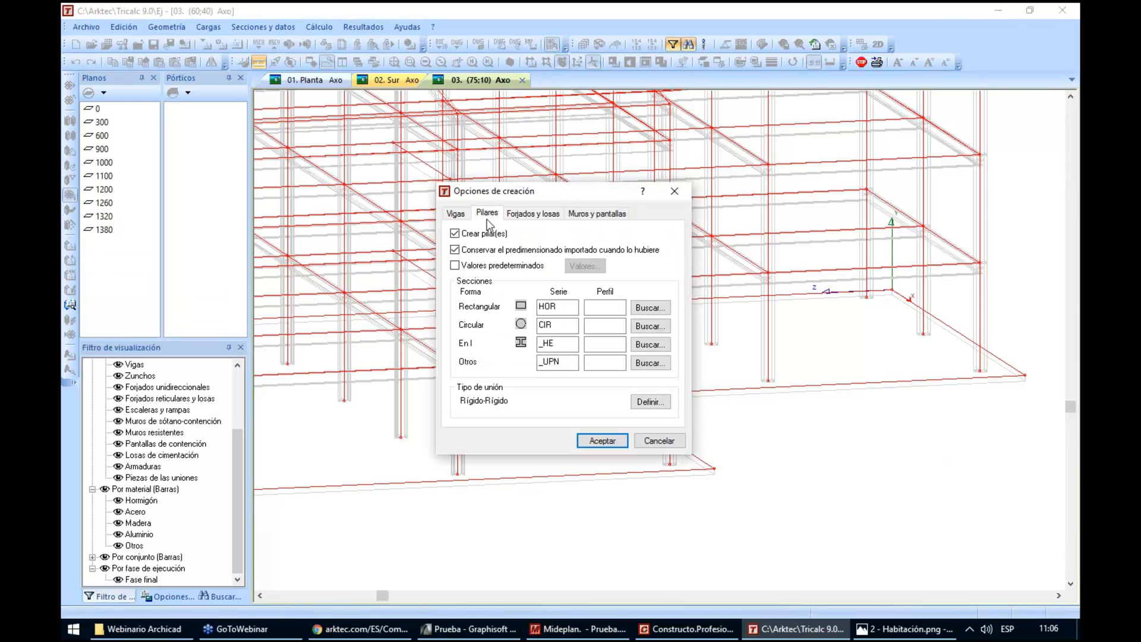
pyautogui.click(553, 306)
pyautogui.moveTo(562, 306); pyautogui.dragTo(511, 318)
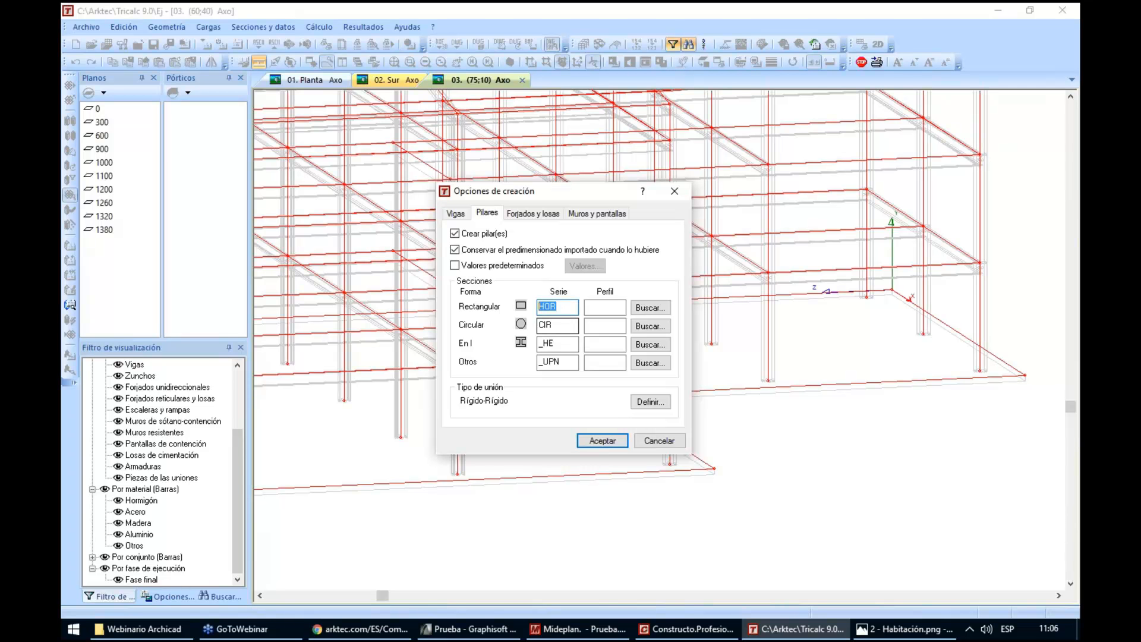
pyautogui.write('CO')
pyautogui.press('Tab')
pyautogui.press('Tab')
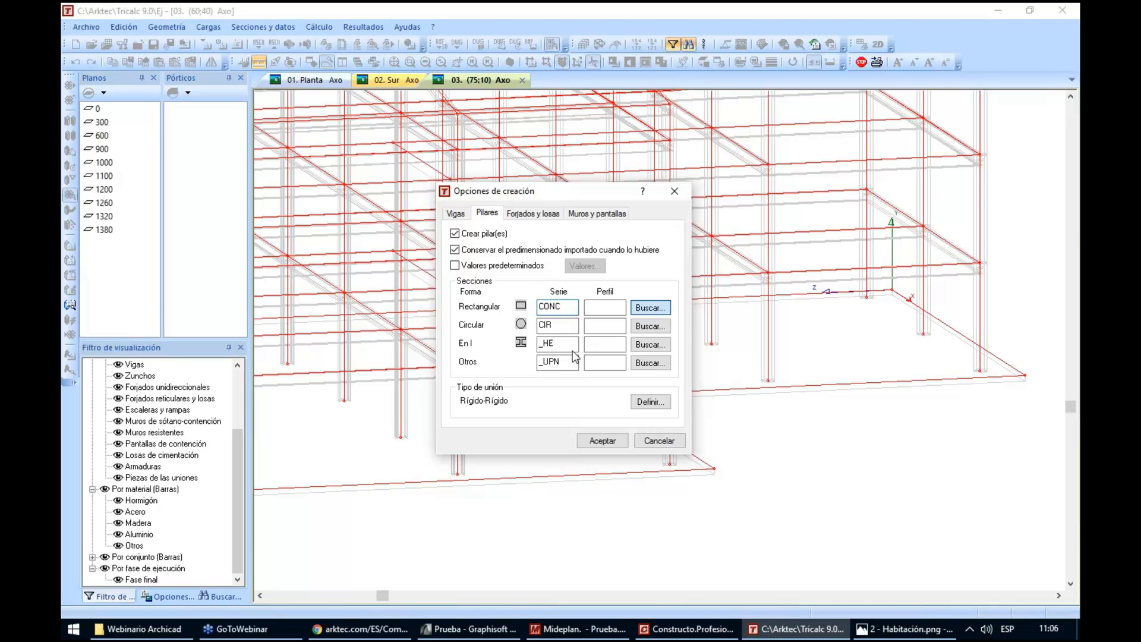
# Browse the CONC concrete and BILA laminated timber sections without choosing one, and set the rectangular column series to HOR
pyautogui.press('Return')
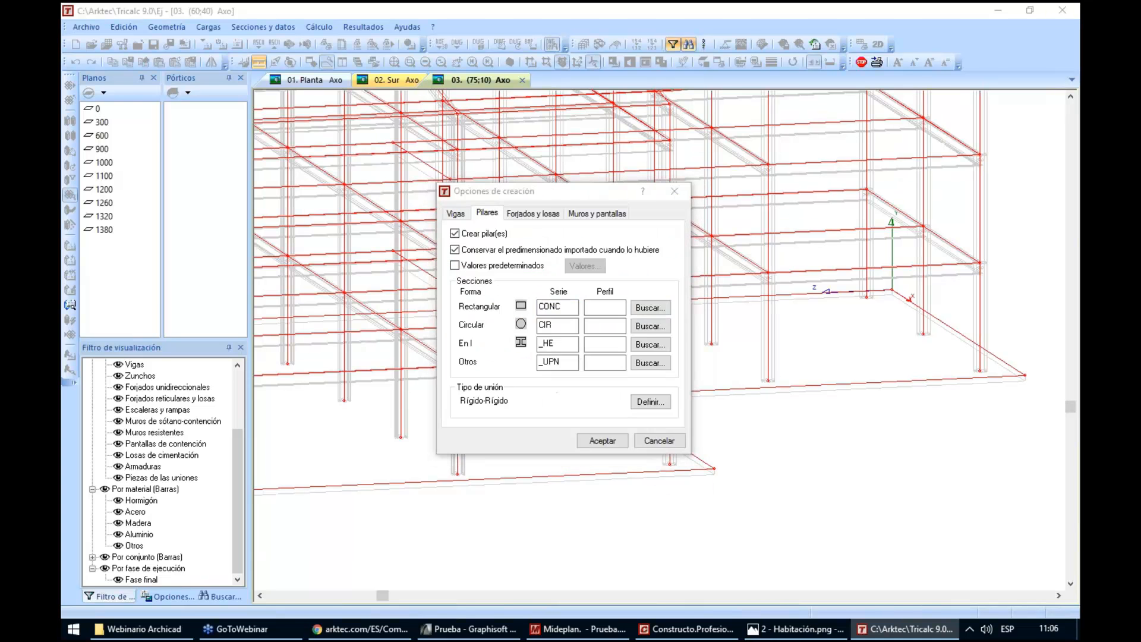
pyautogui.click(458, 280)
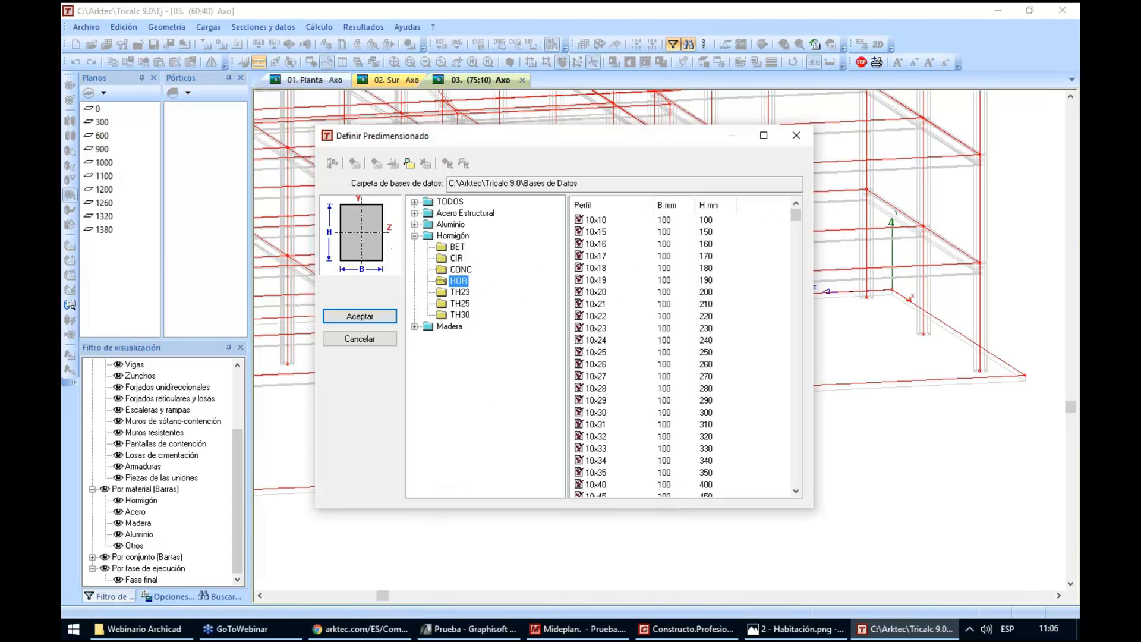
pyautogui.click(461, 269)
pyautogui.click(414, 326)
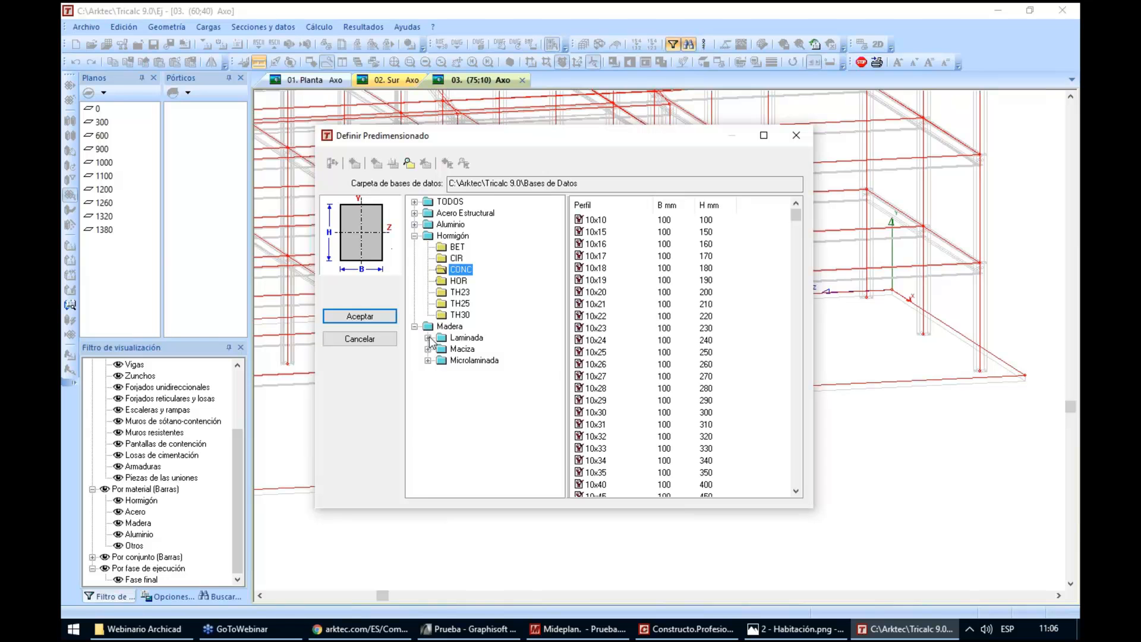
pyautogui.click(428, 337)
pyautogui.click(472, 339)
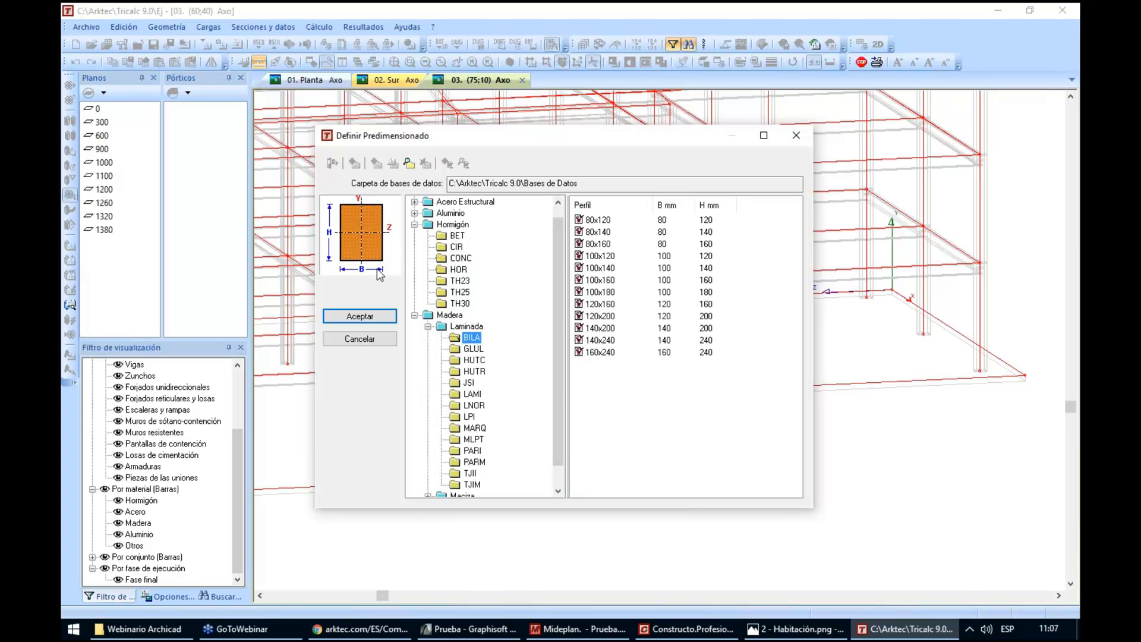
pyautogui.click(376, 337)
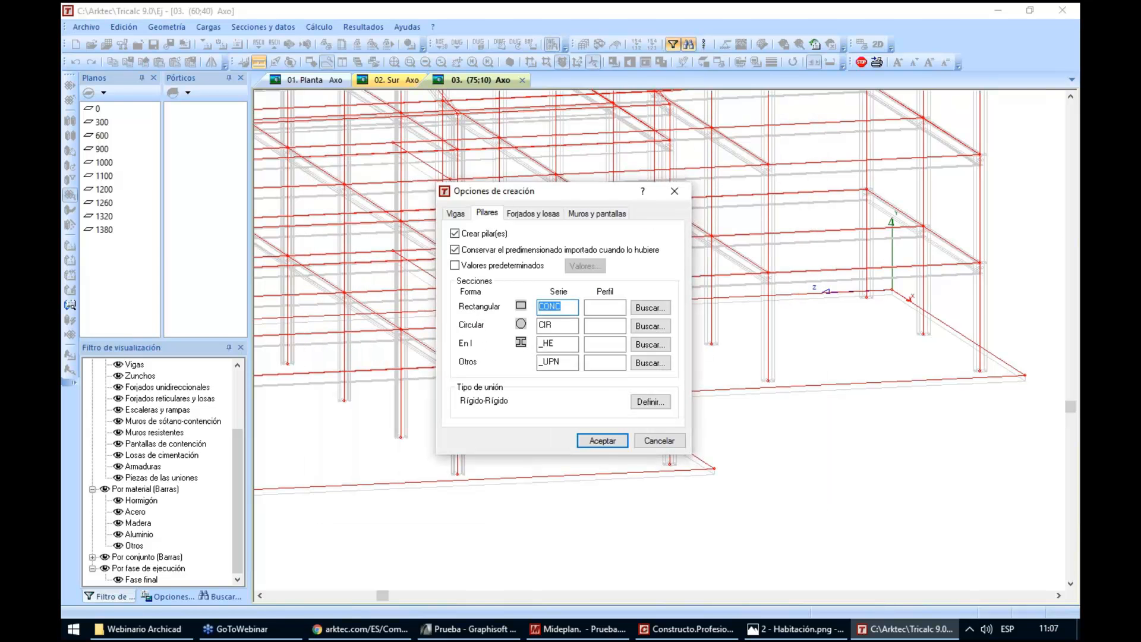
pyautogui.write('HOR')
pyautogui.click(590, 310)
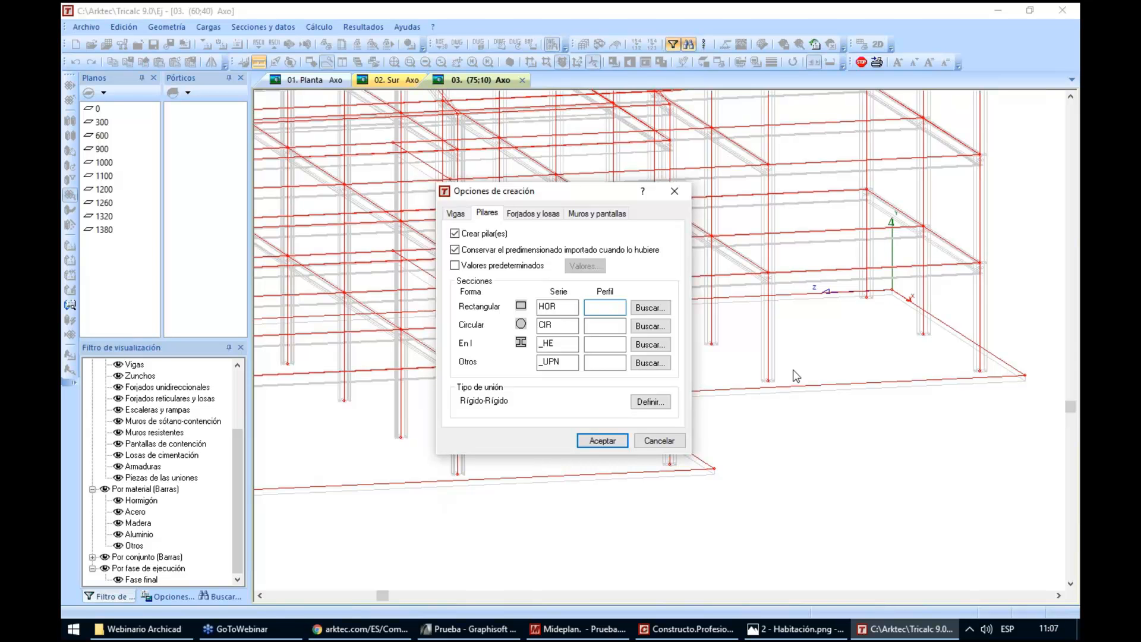
# Try the slab types Forjado de chapa and Forjado reticular in the creation options, and return to Forjado unidireccional
pyautogui.click(523, 215)
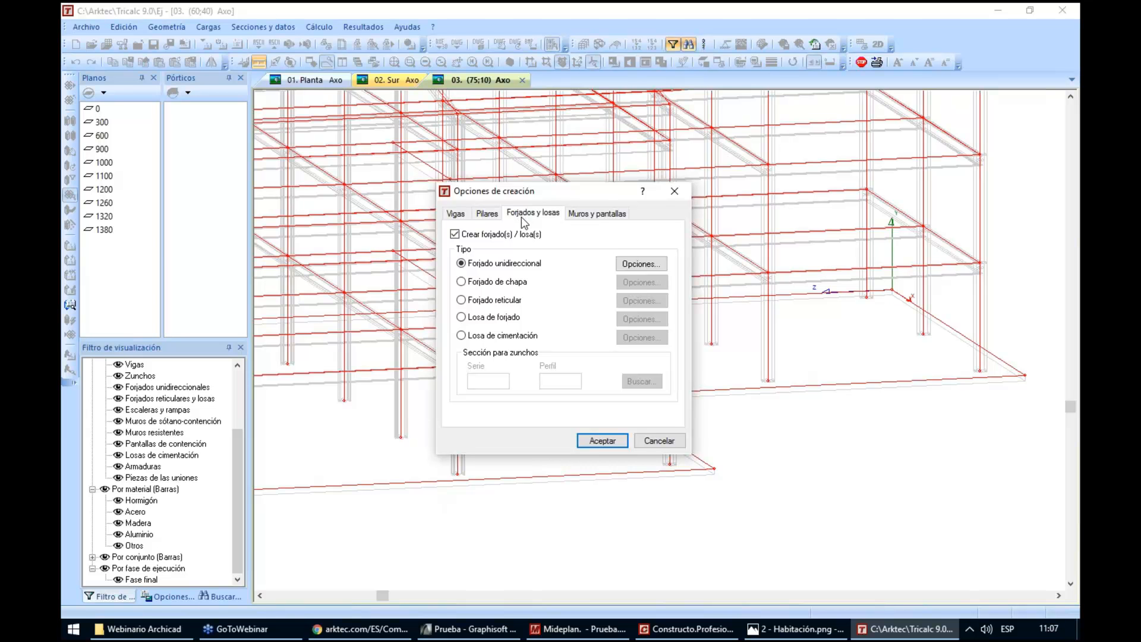
pyautogui.click(473, 283)
pyautogui.click(474, 301)
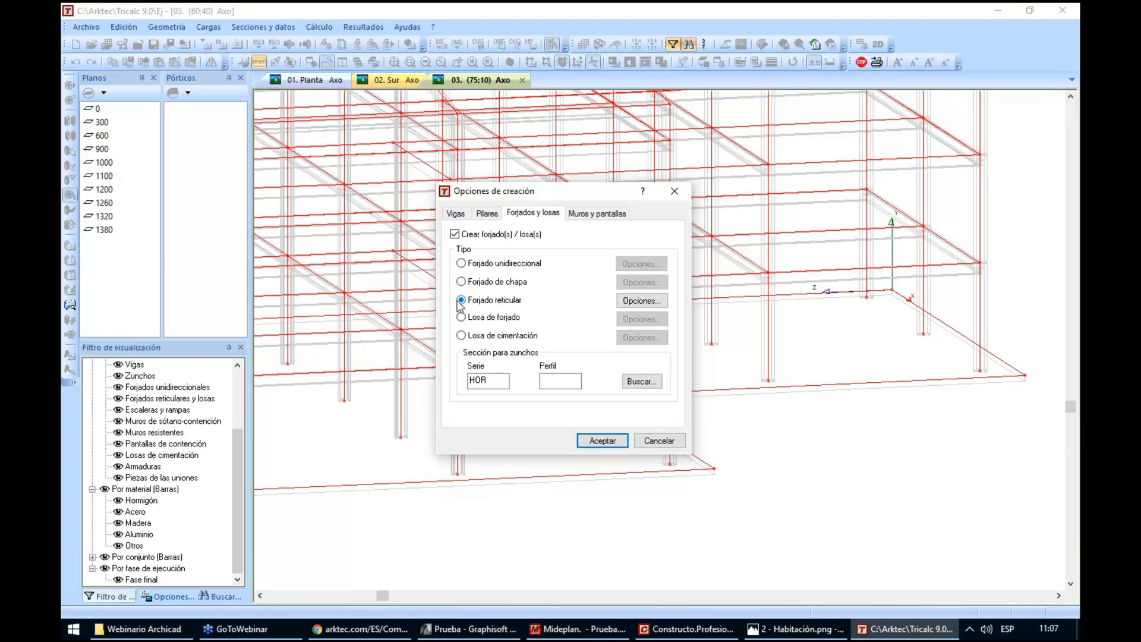
pyautogui.click(485, 286)
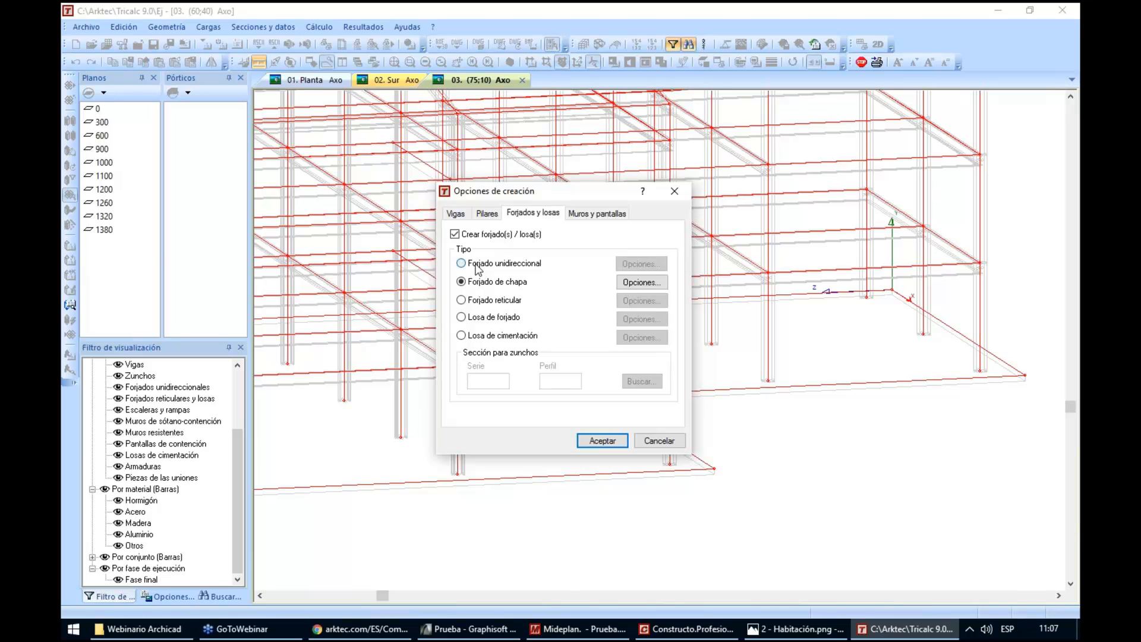
pyautogui.click(476, 265)
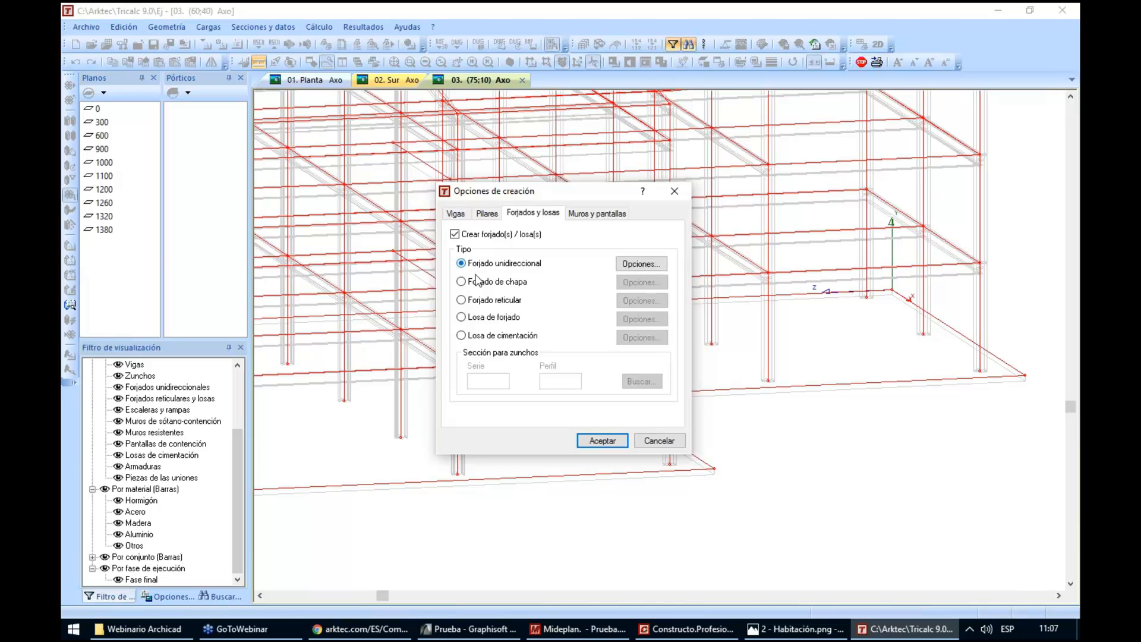
# Review the ficha and surface loads in the Forjado unidireccional options, keep that slab type and accept the general creation options
pyautogui.click(492, 321)
pyautogui.click(479, 265)
pyautogui.click(634, 264)
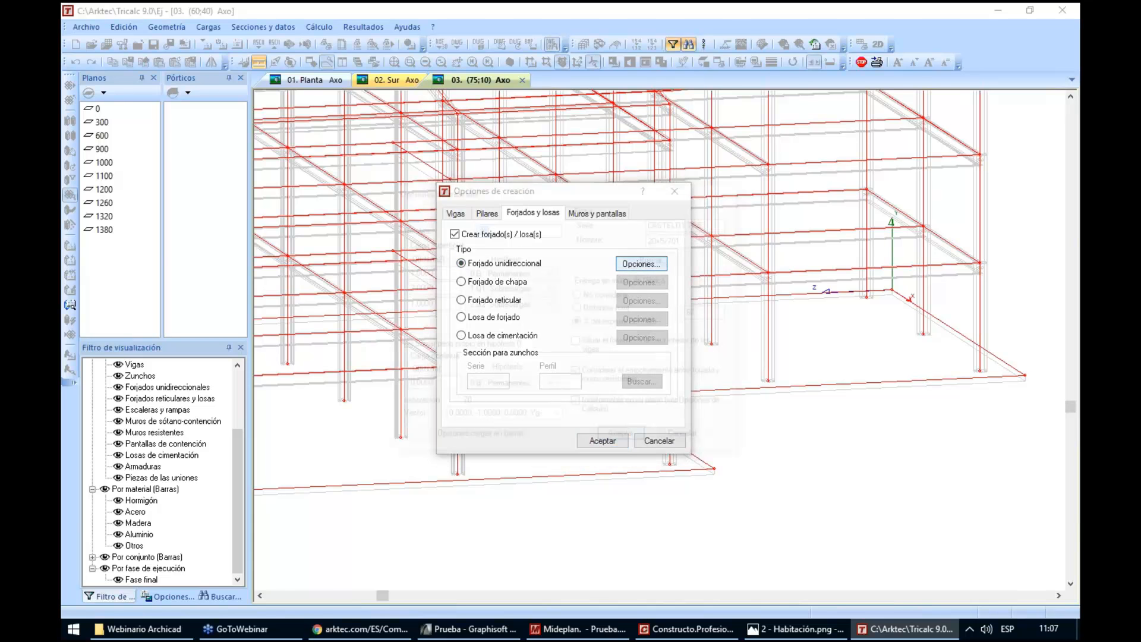
pyautogui.doubleClick(707, 224)
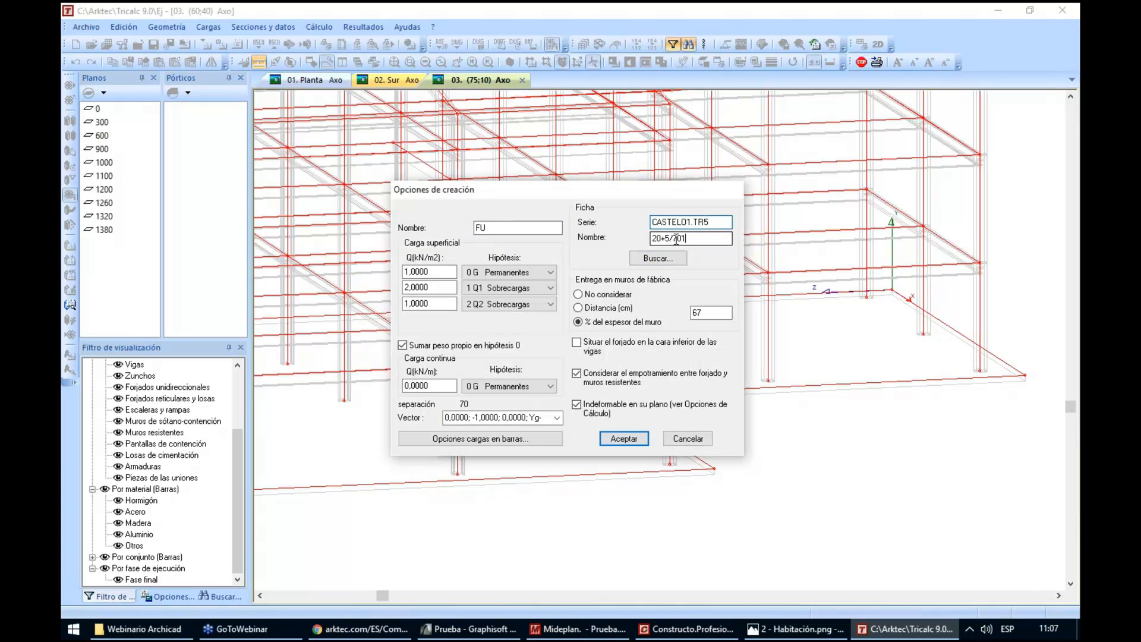
pyautogui.press('Tab')
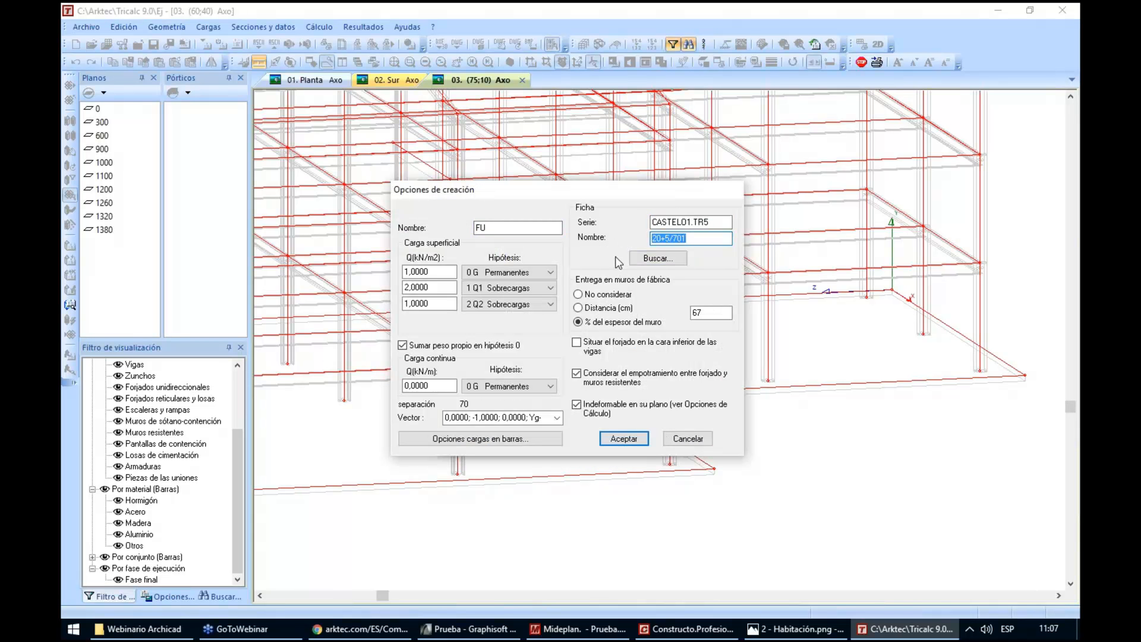
pyautogui.click(436, 271)
pyautogui.click(435, 290)
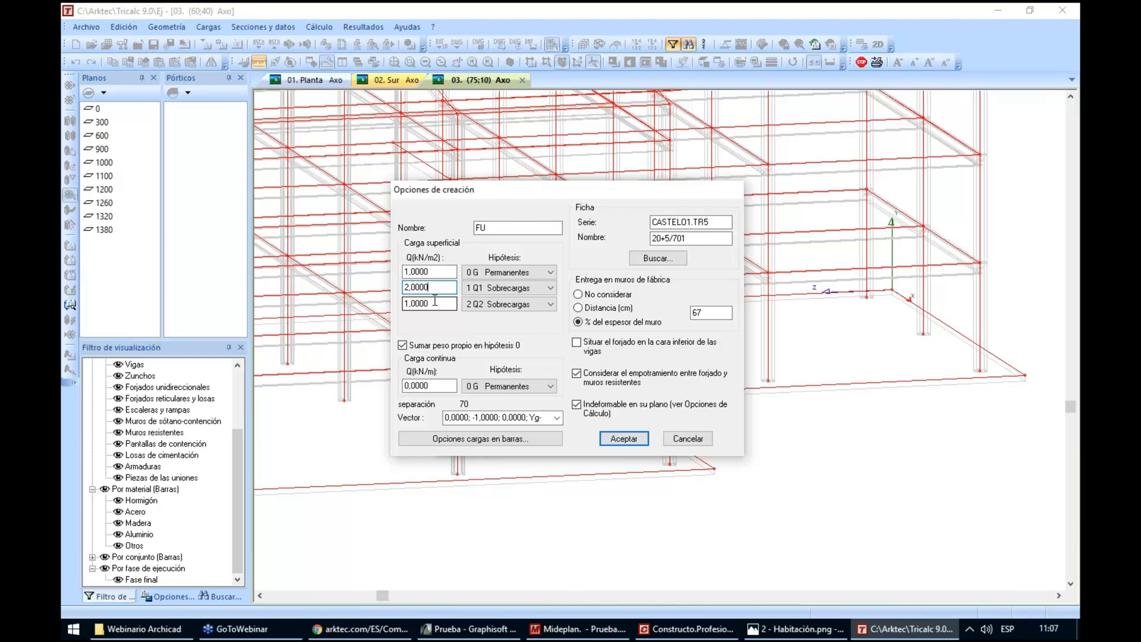
pyautogui.click(622, 439)
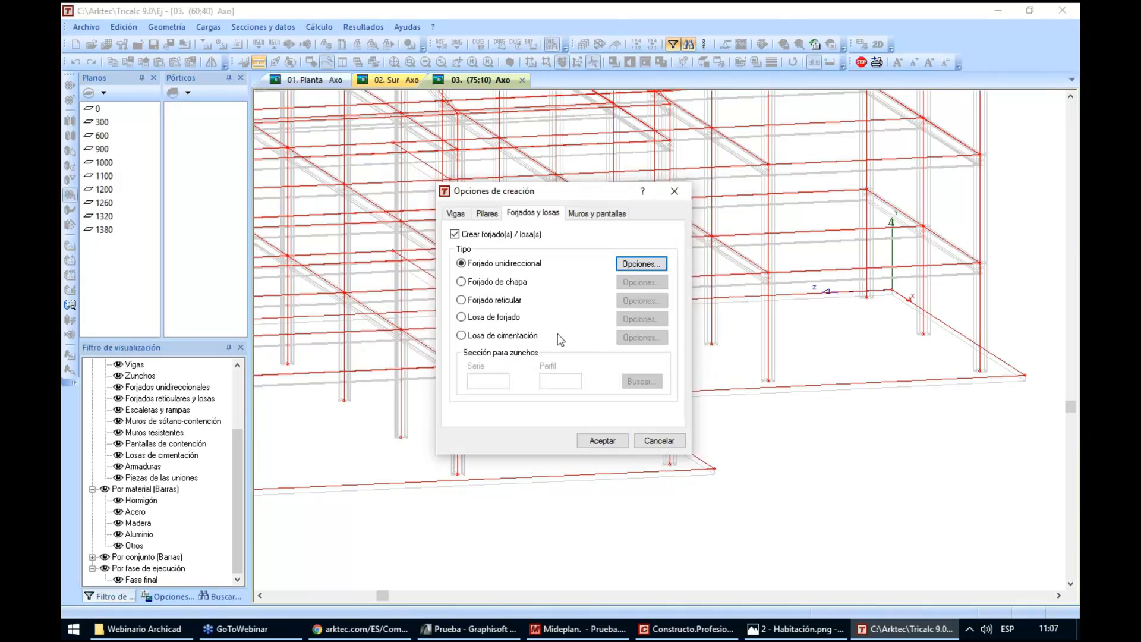
pyautogui.click(604, 443)
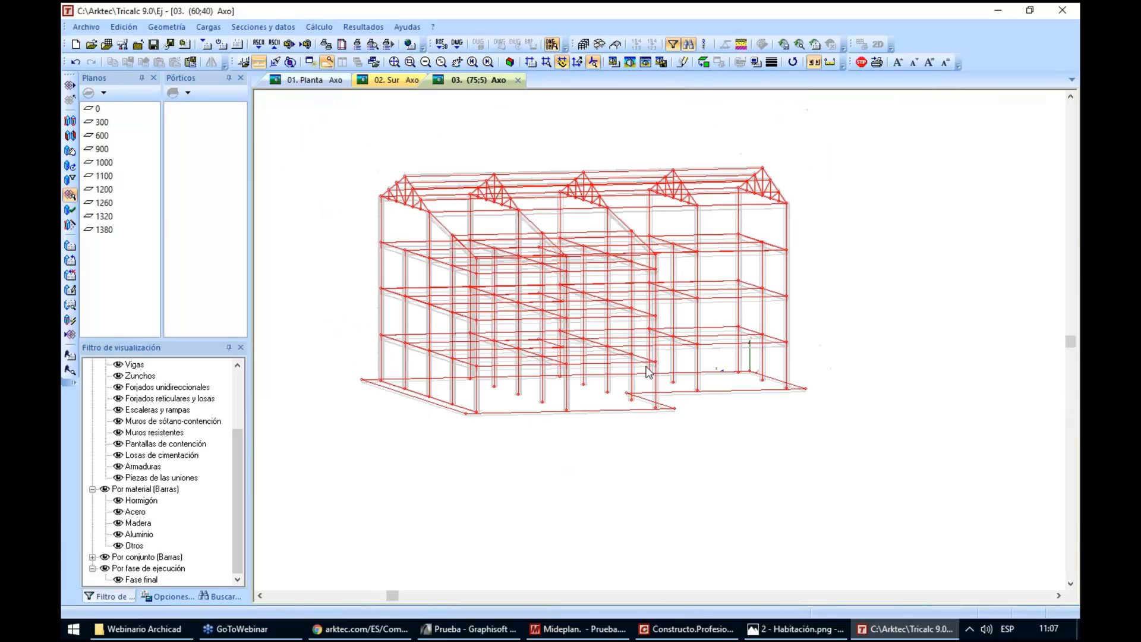
# Show the whole structure in a vertical elevation view, with the foundation slab seen edge-on
pyautogui.scroll(2, 526, 374)
pyautogui.moveTo(514, 374); pyautogui.dragTo(587, 419)
pyautogui.scroll(3, 590, 424)
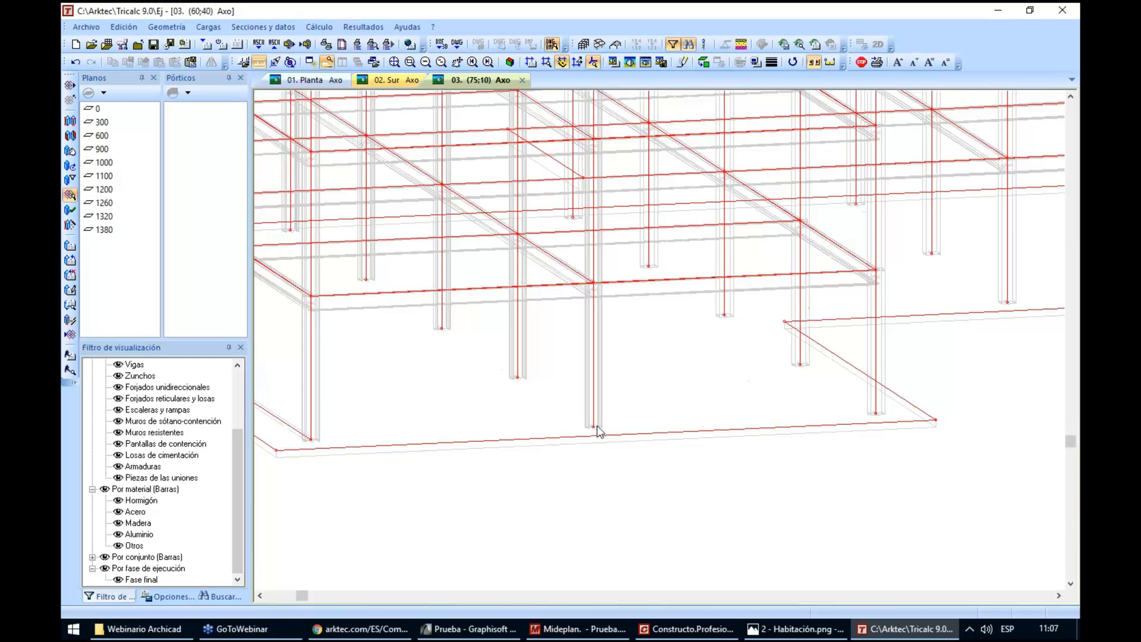
pyautogui.scroll(-2, 597, 426)
pyautogui.scroll(-1, 598, 426)
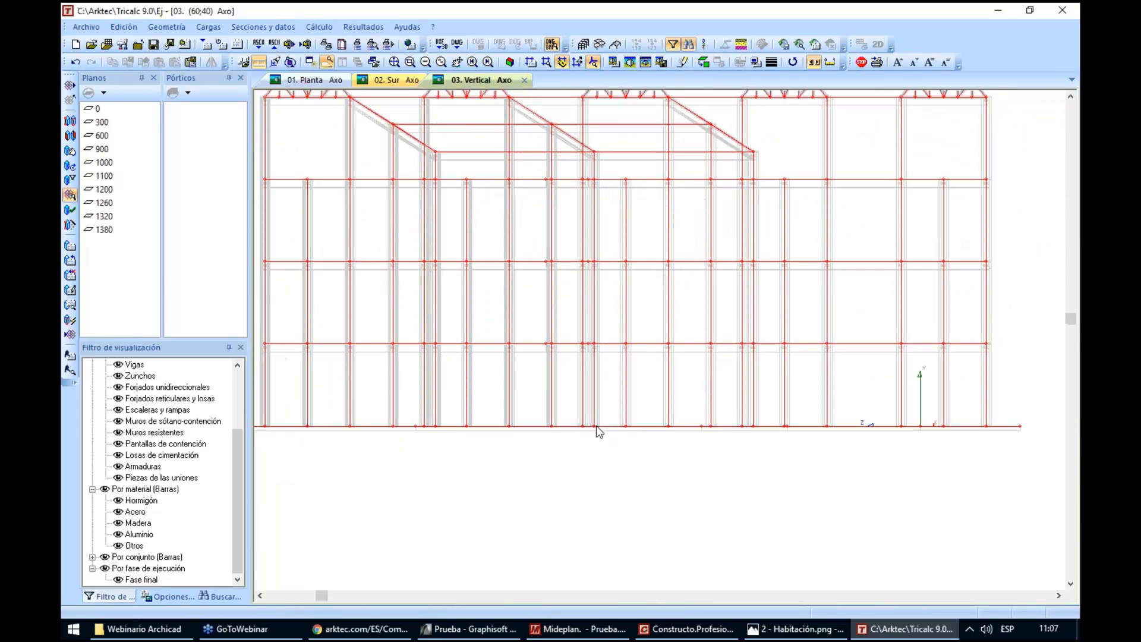
pyautogui.middleClick(597, 426)
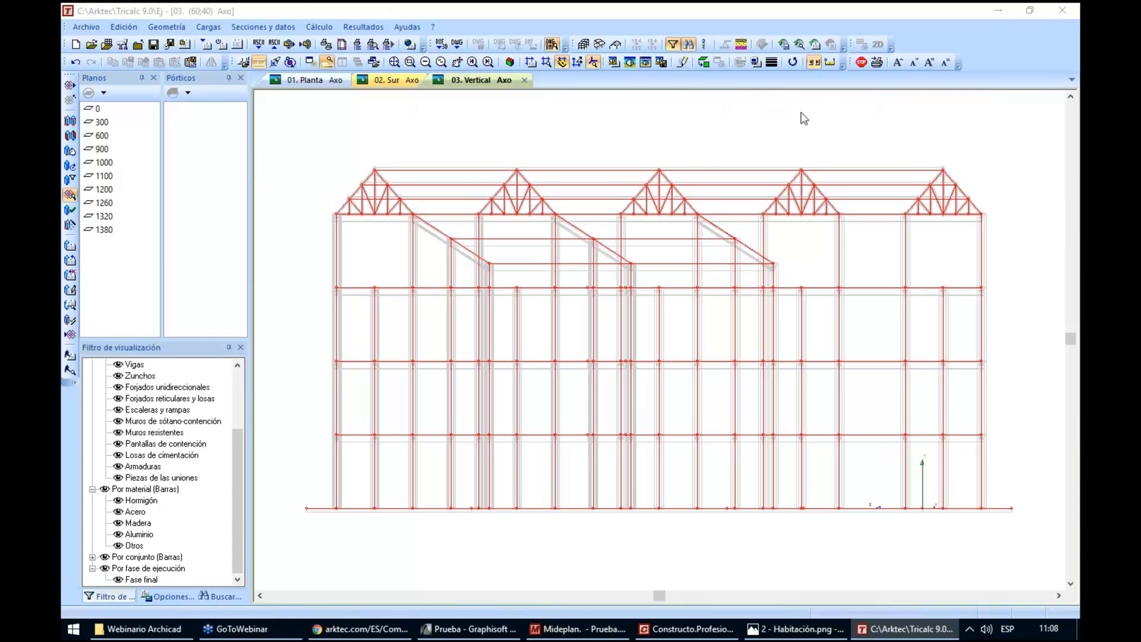
pyautogui.click(804, 119)
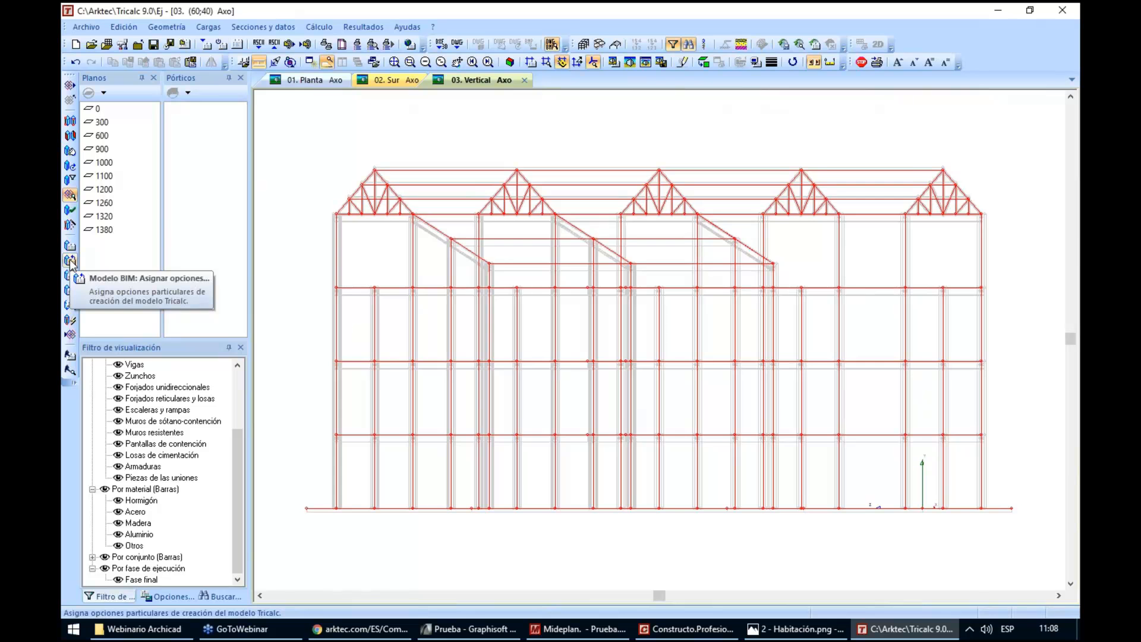
# Assign particular creation options to the base slab, with type Losa de cimentación and a depth (Canto) of 50 cm
pyautogui.click(70, 262)
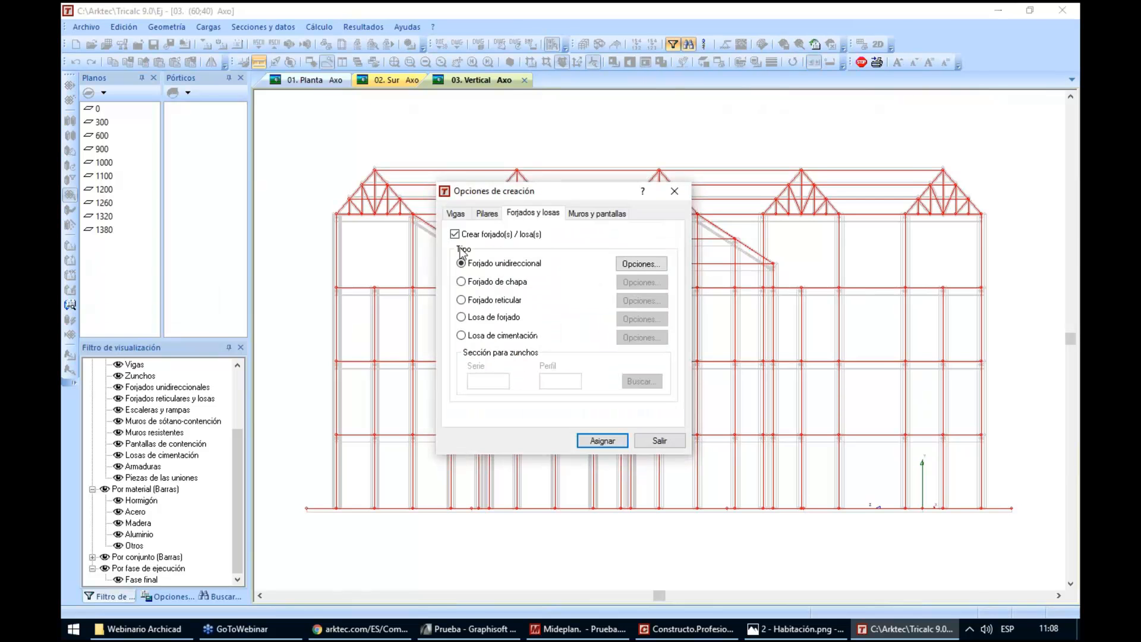
pyautogui.click(476, 336)
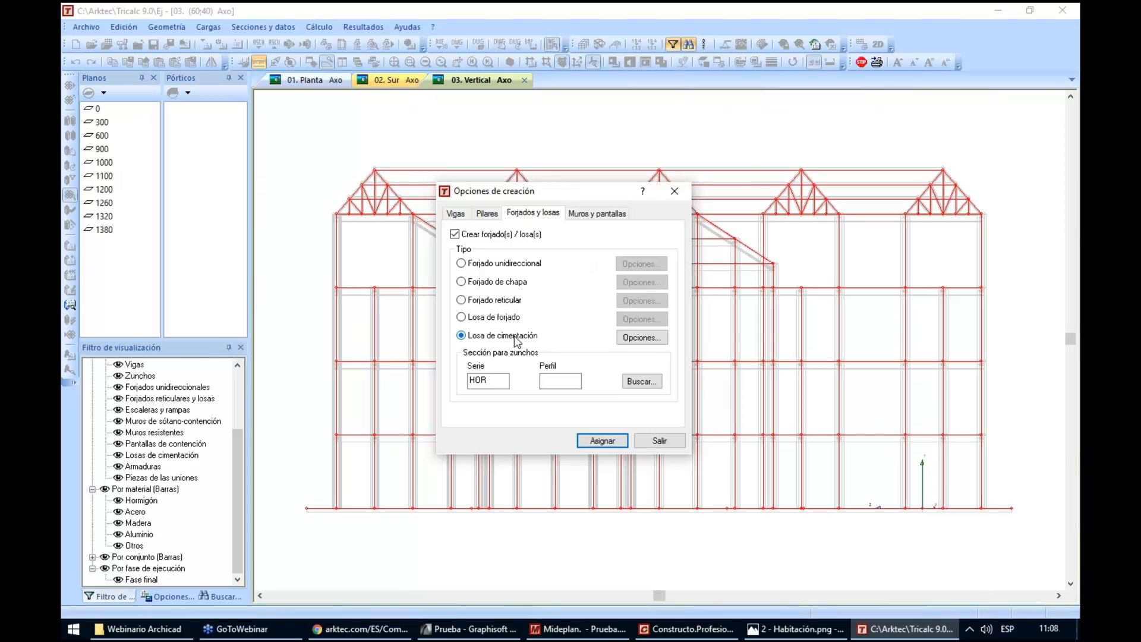
pyautogui.click(642, 337)
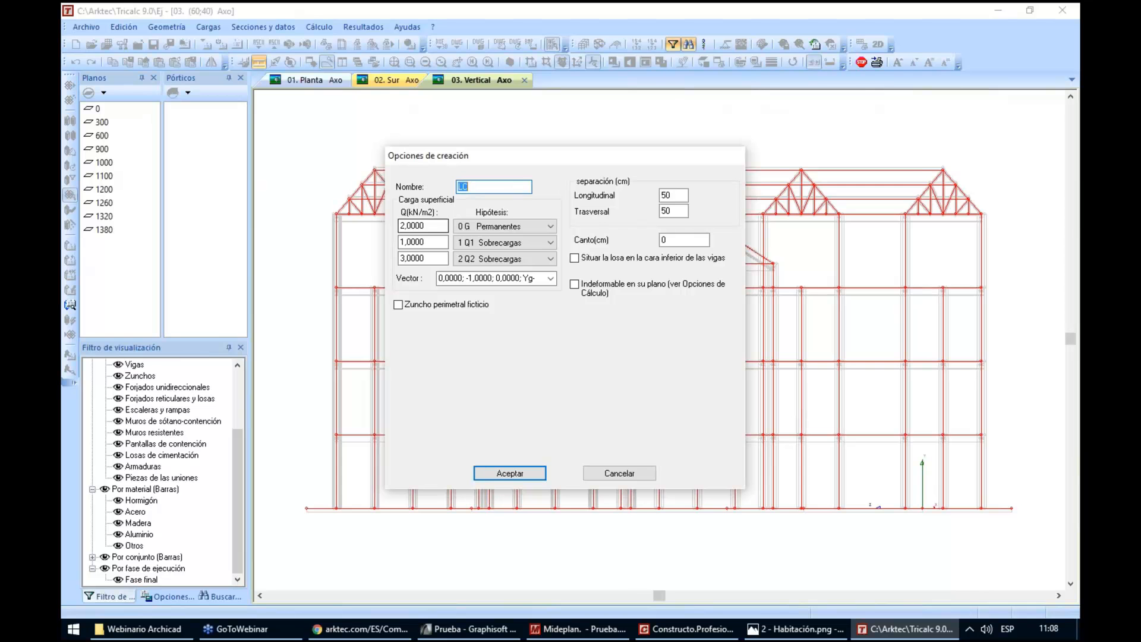
pyautogui.click(672, 239)
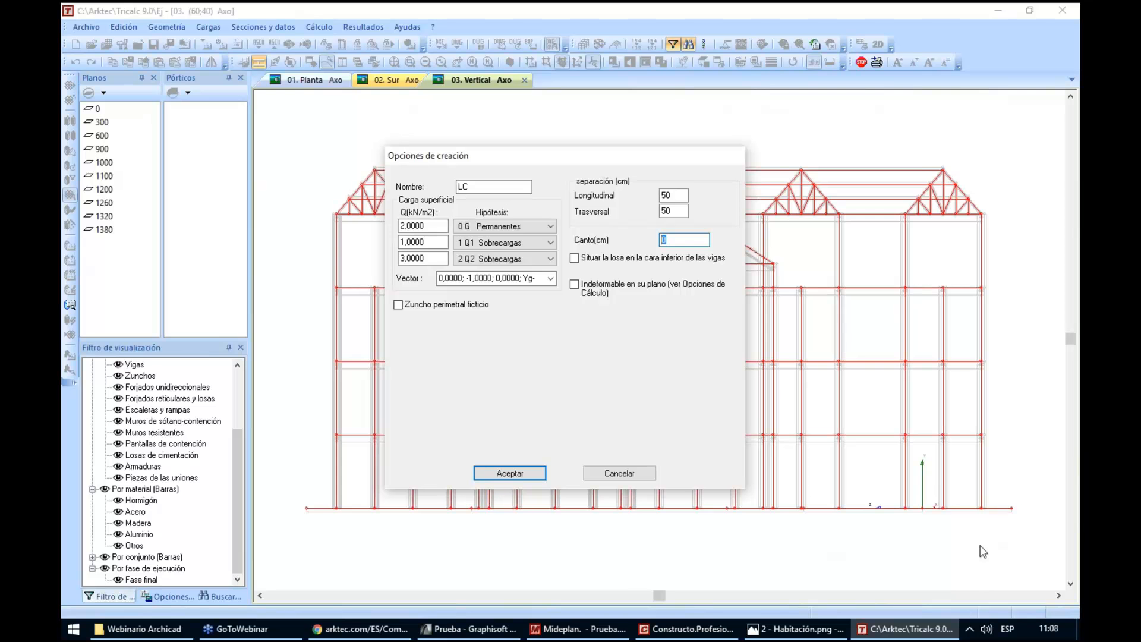
pyautogui.write('50')
pyautogui.click(538, 473)
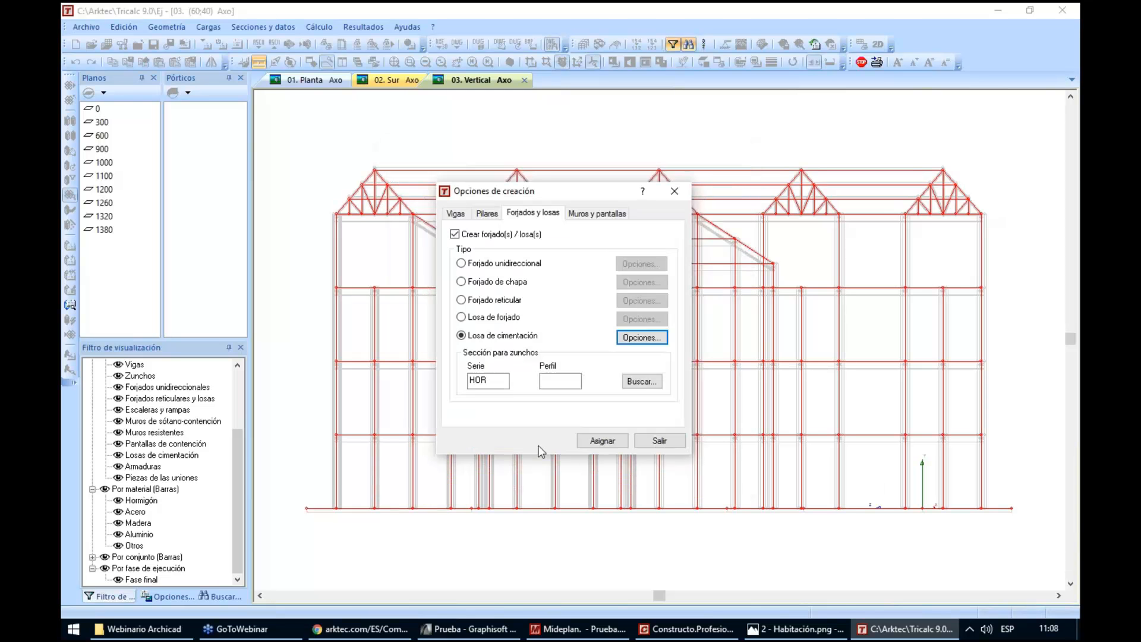
pyautogui.click(600, 441)
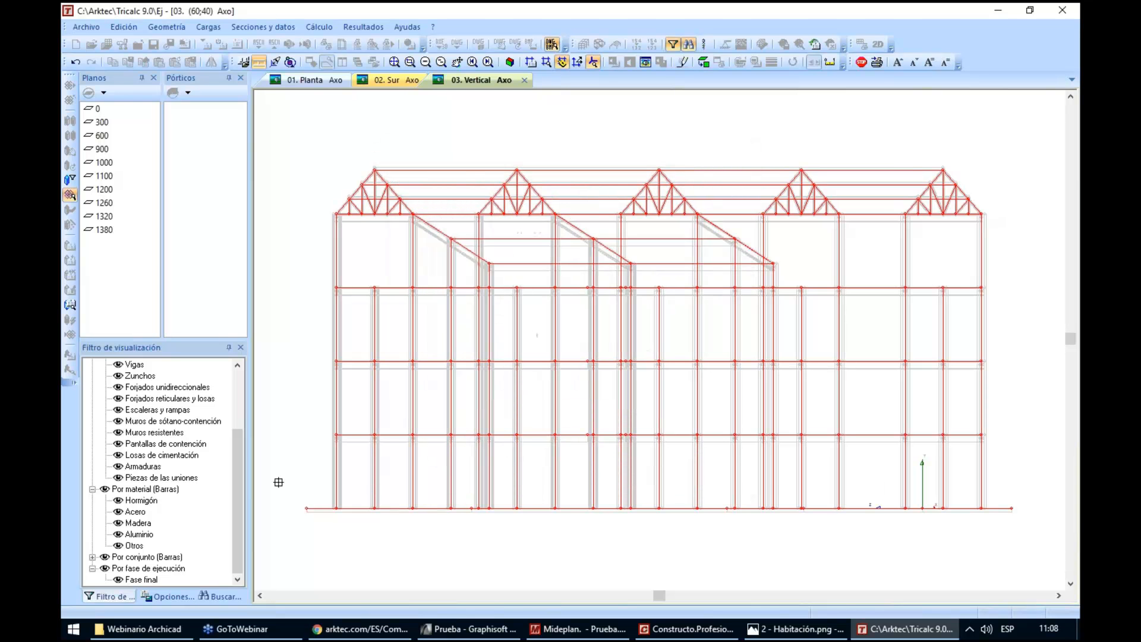
pyautogui.moveTo(278, 482); pyautogui.dragTo(1024, 520)
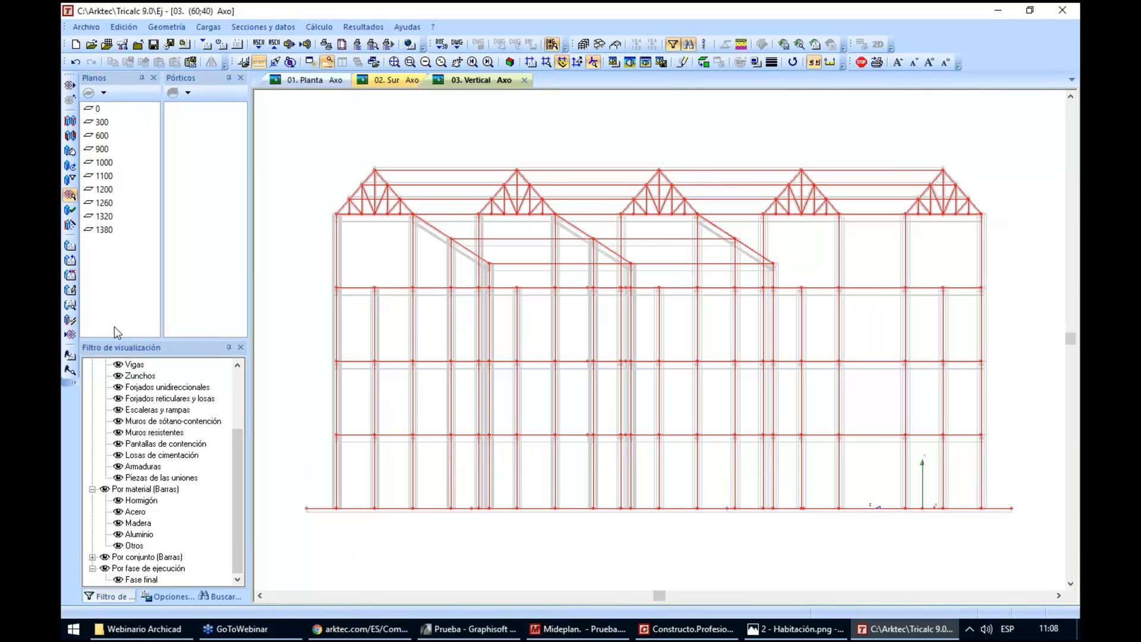
# Create the structural model from the BIM model, calculating the ábacos automatically and storing a copy in the geometry history as Archivo 1
pyautogui.click(69, 322)
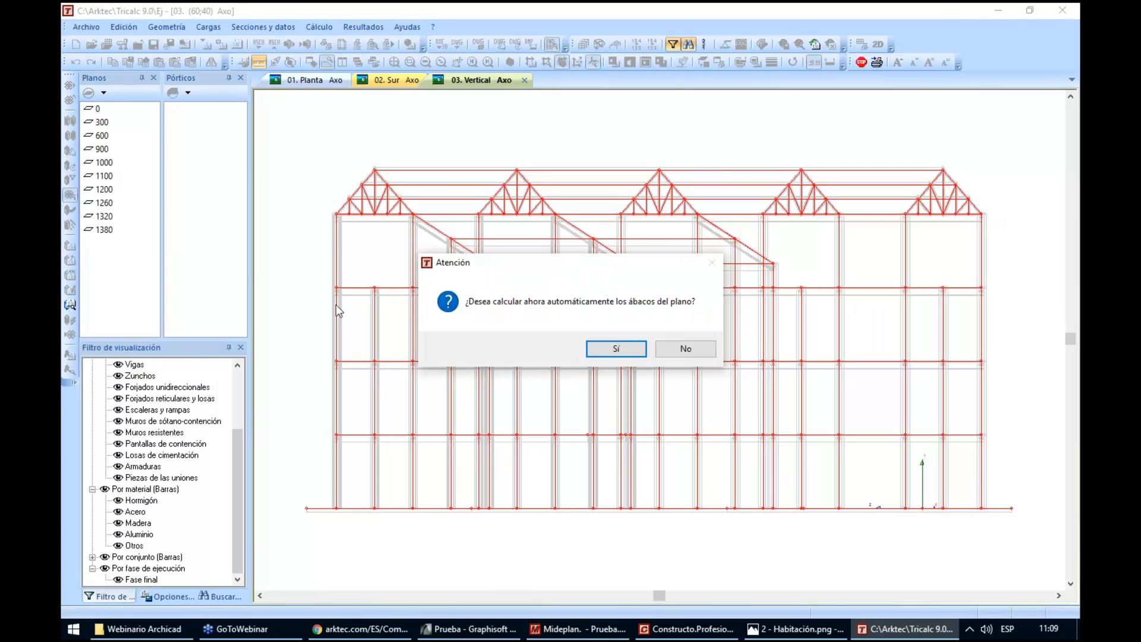
pyautogui.click(605, 354)
pyautogui.click(606, 353)
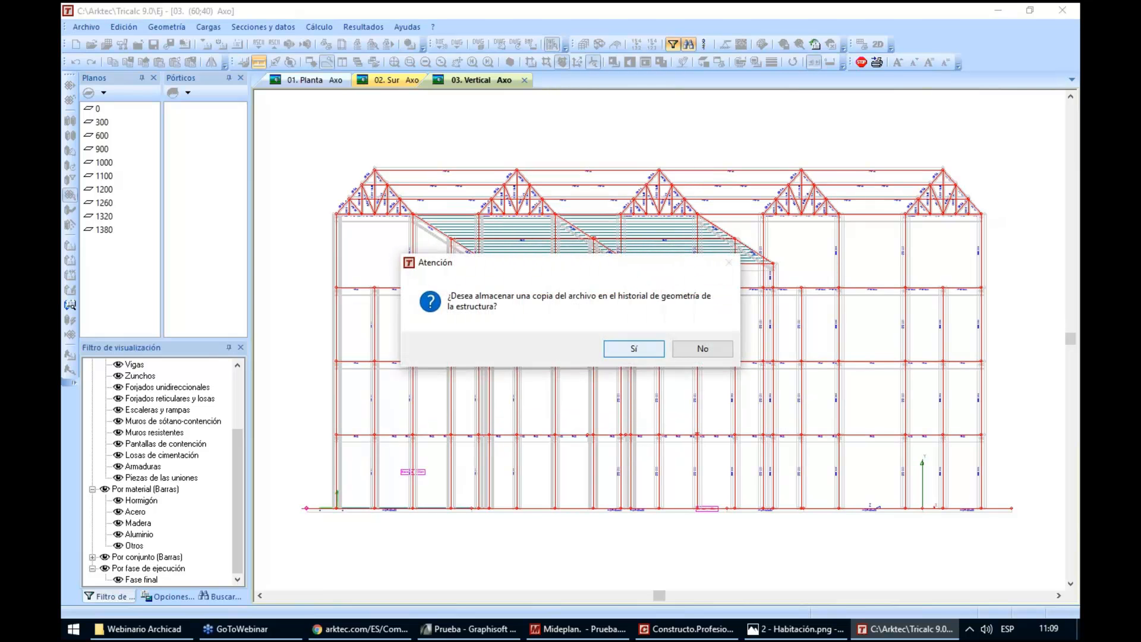
pyautogui.click(606, 351)
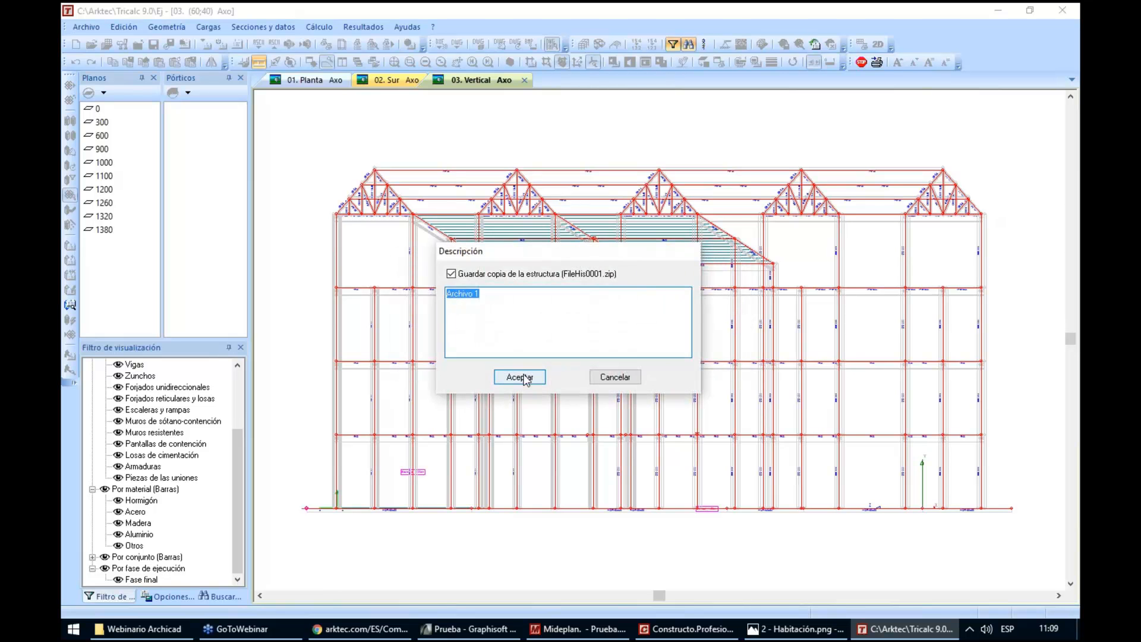
pyautogui.click(520, 377)
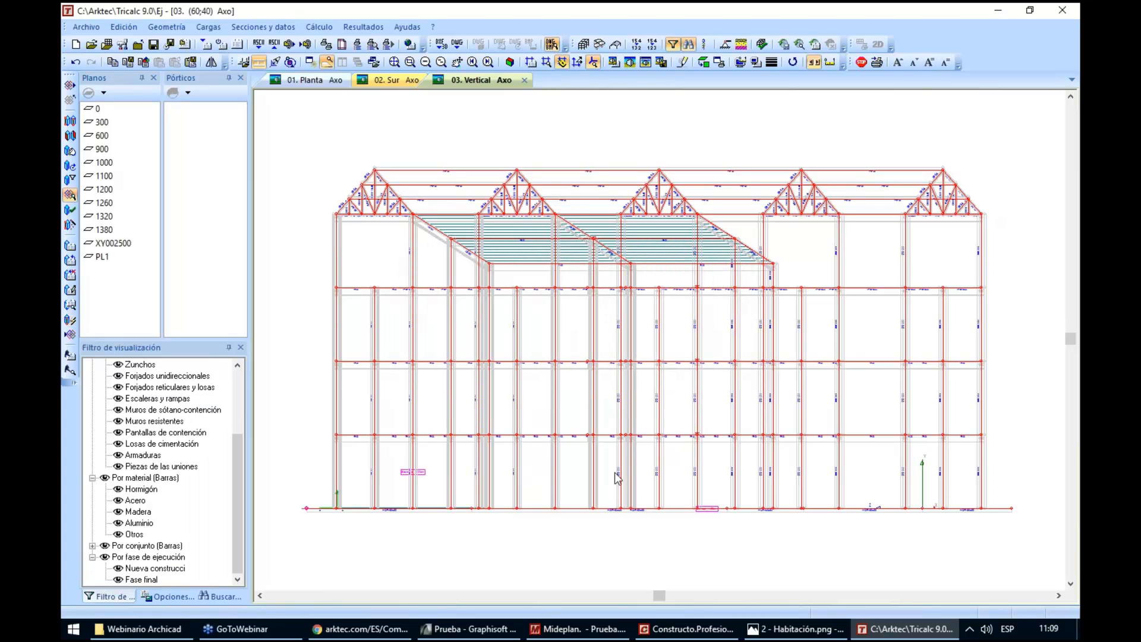
# Examine the generated bars, floor slabs and foundation slab of the structural model in an axonometric view
pyautogui.scroll(-2, 614, 472)
pyautogui.scroll(-1, 614, 473)
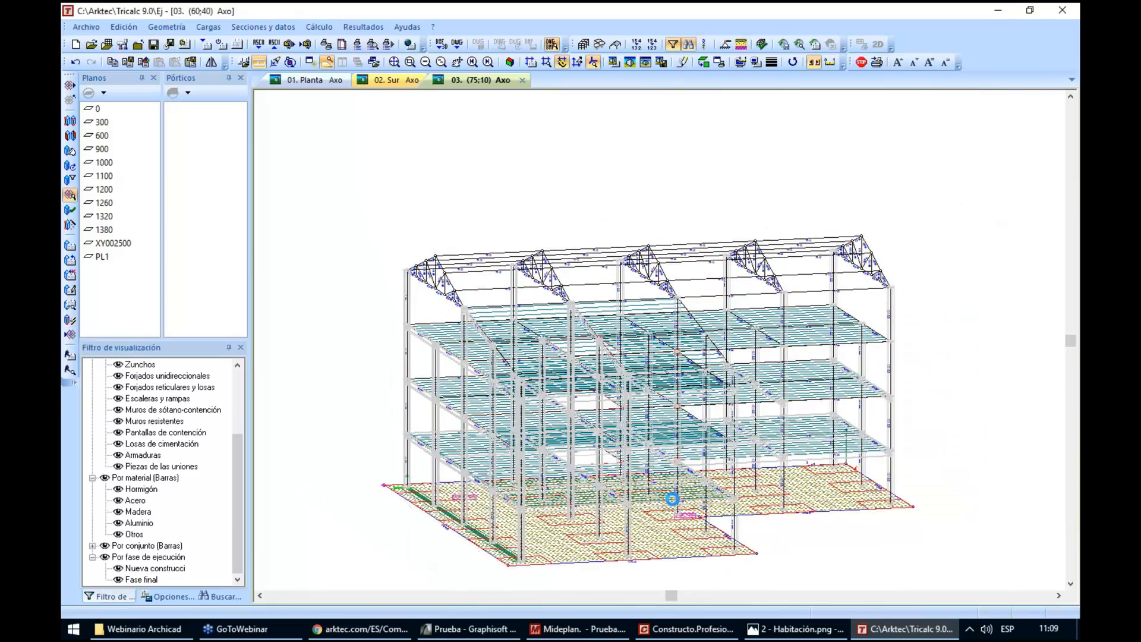
pyautogui.scroll(1, 671, 499)
pyautogui.scroll(1, 671, 499)
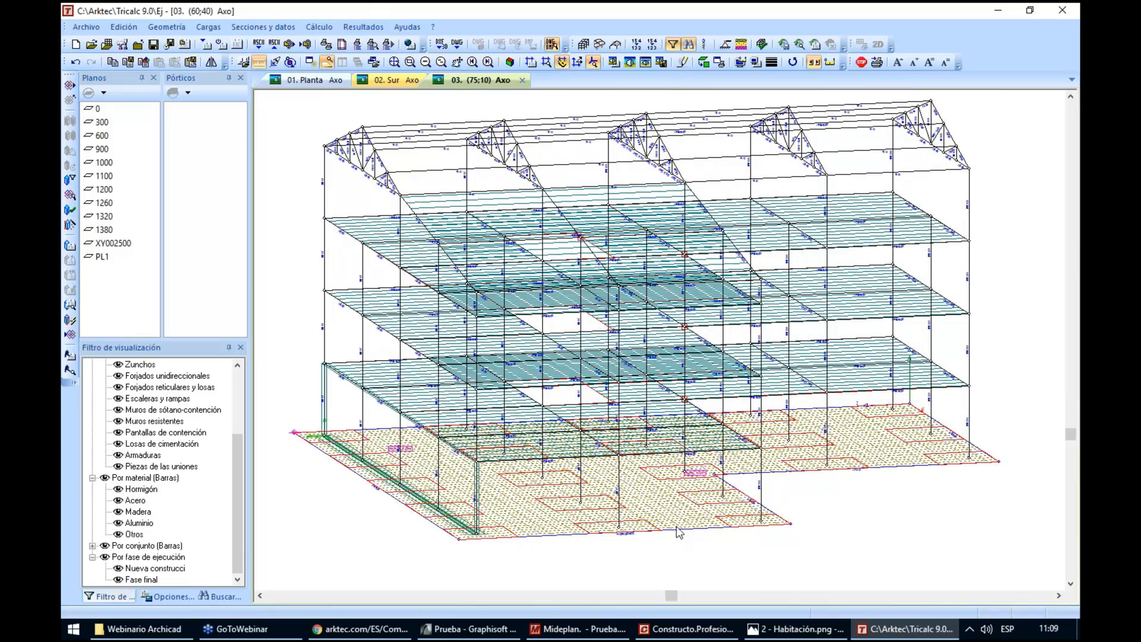
pyautogui.scroll(3, 692, 483)
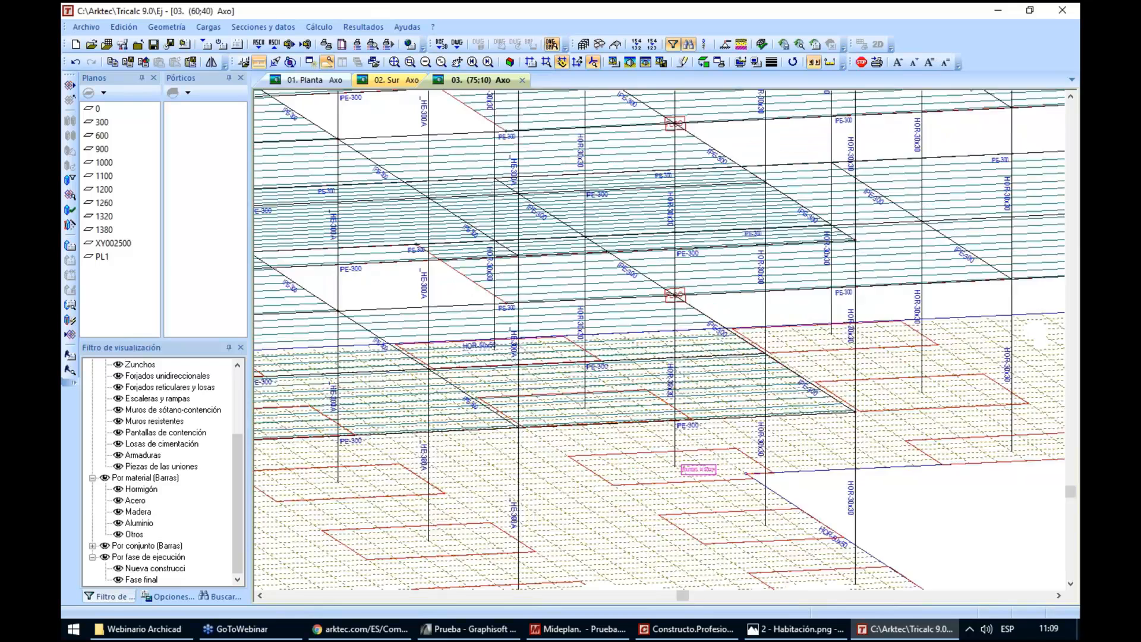
pyautogui.scroll(-5, 722, 473)
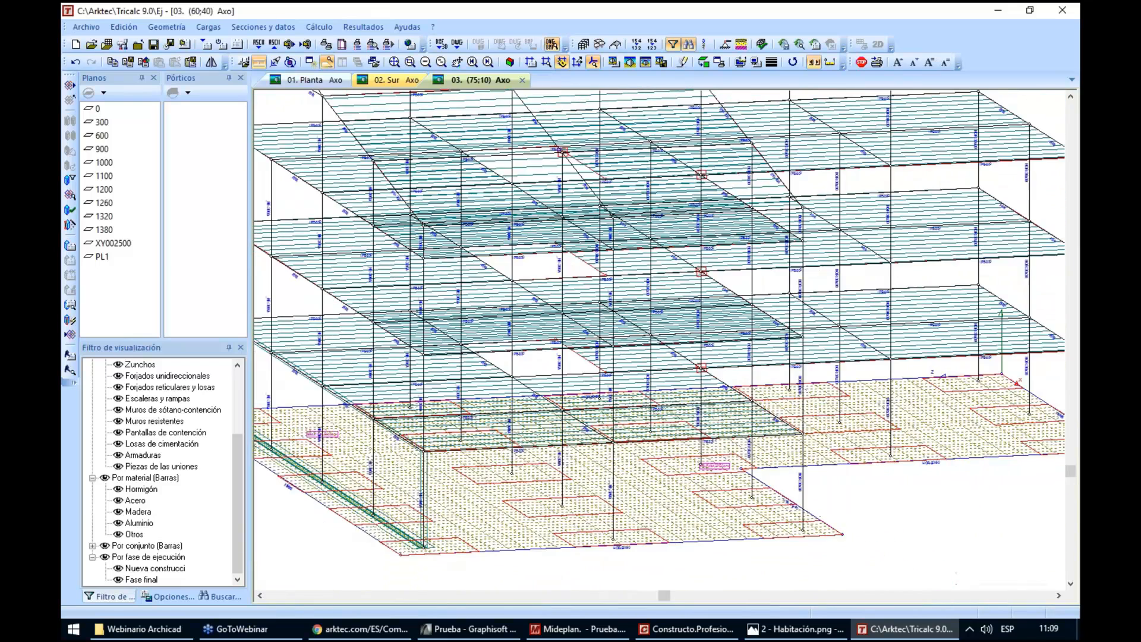
pyautogui.moveTo(1011, 336); pyautogui.dragTo(974, 343)
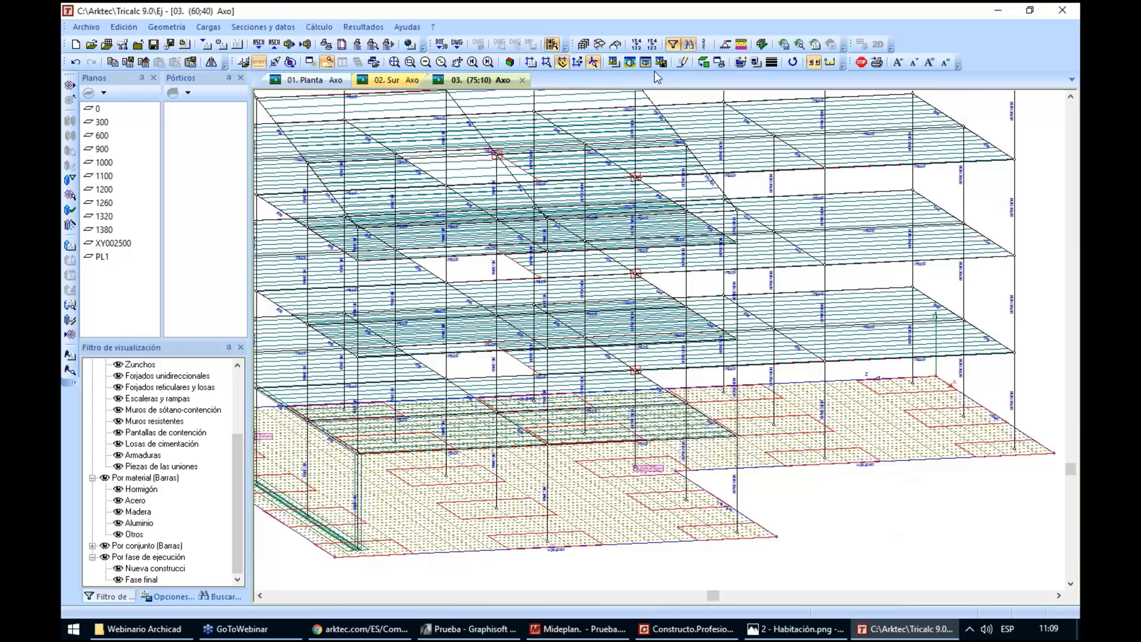
# Render the structural model and inspect the steel and concrete column sections, the beams and the foundation slab edge
pyautogui.click(647, 65)
pyautogui.scroll(2, 651, 470)
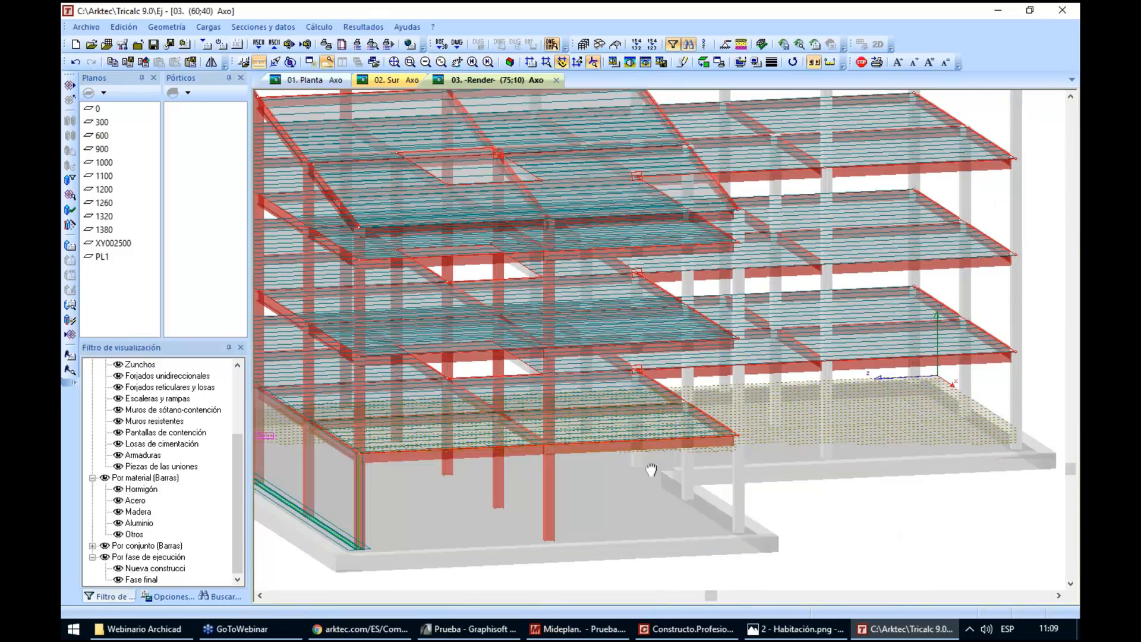
pyautogui.scroll(2, 411, 450)
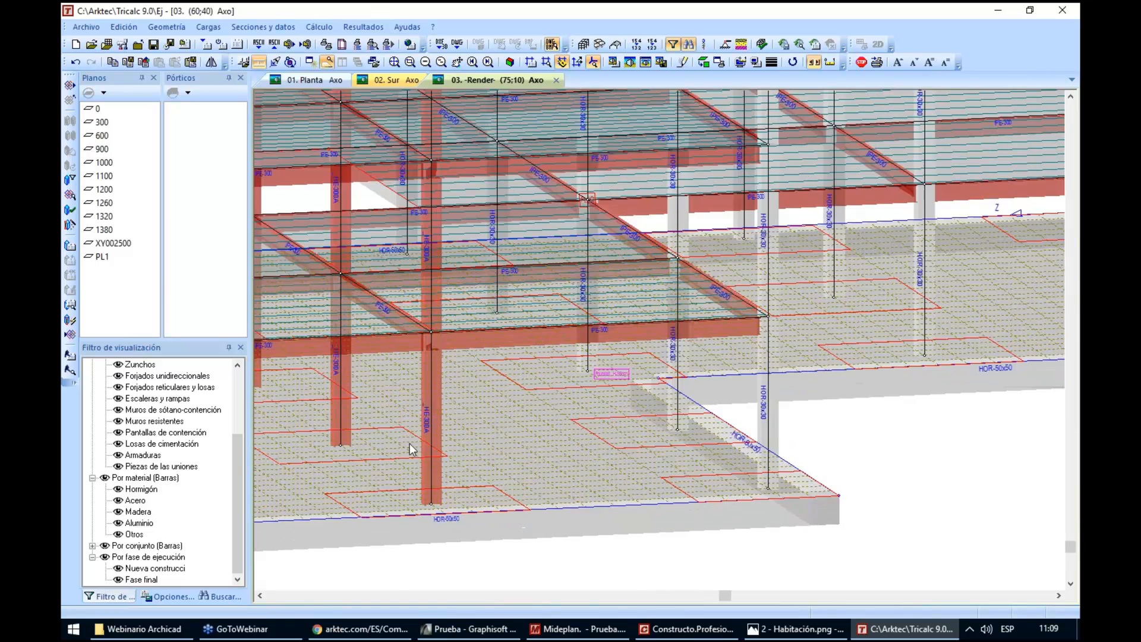
pyautogui.scroll(2, 423, 498)
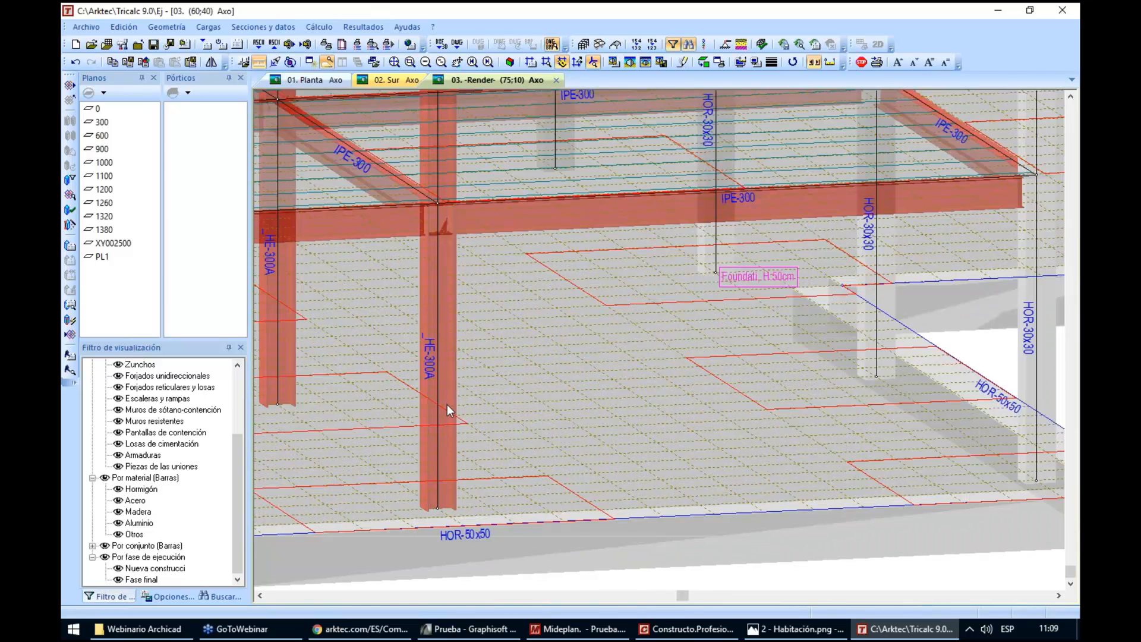
pyautogui.scroll(-5, 447, 404)
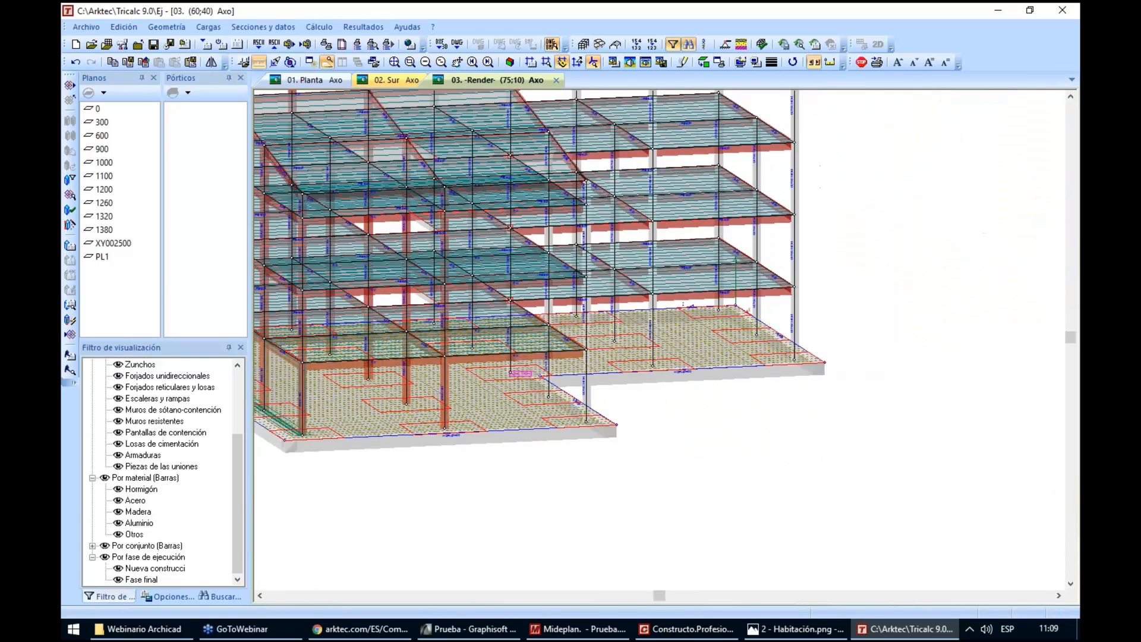
pyautogui.scroll(-3, 424, 398)
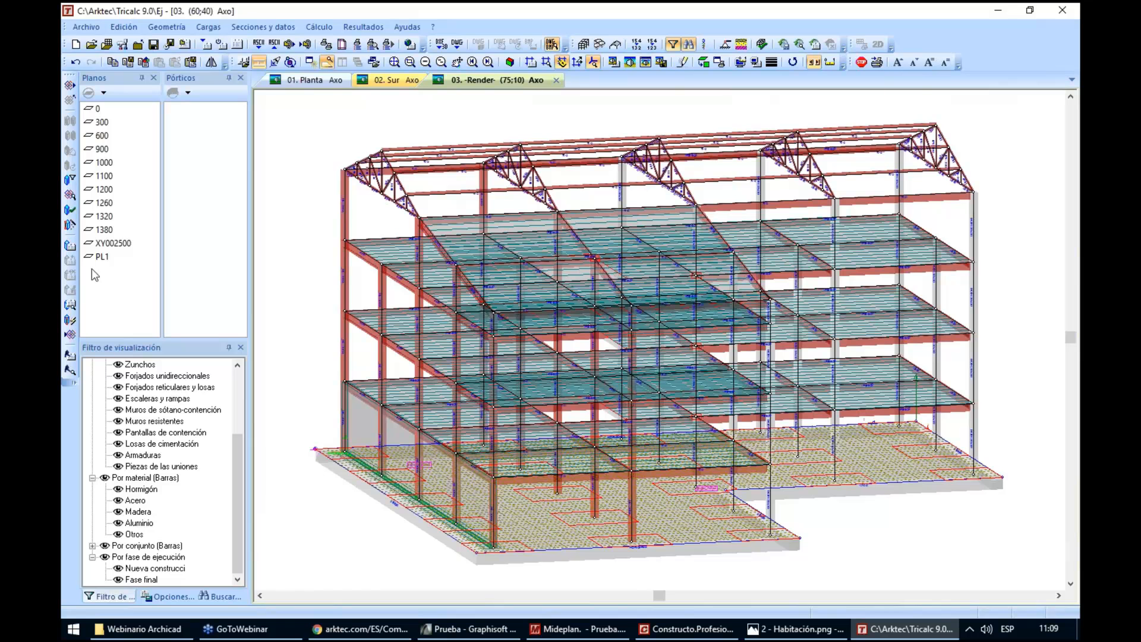
# Export the Tricalc model to the Desktop as an IFC 2x3 file including its measurements, moved back to the position it was imported from
pyautogui.click(70, 335)
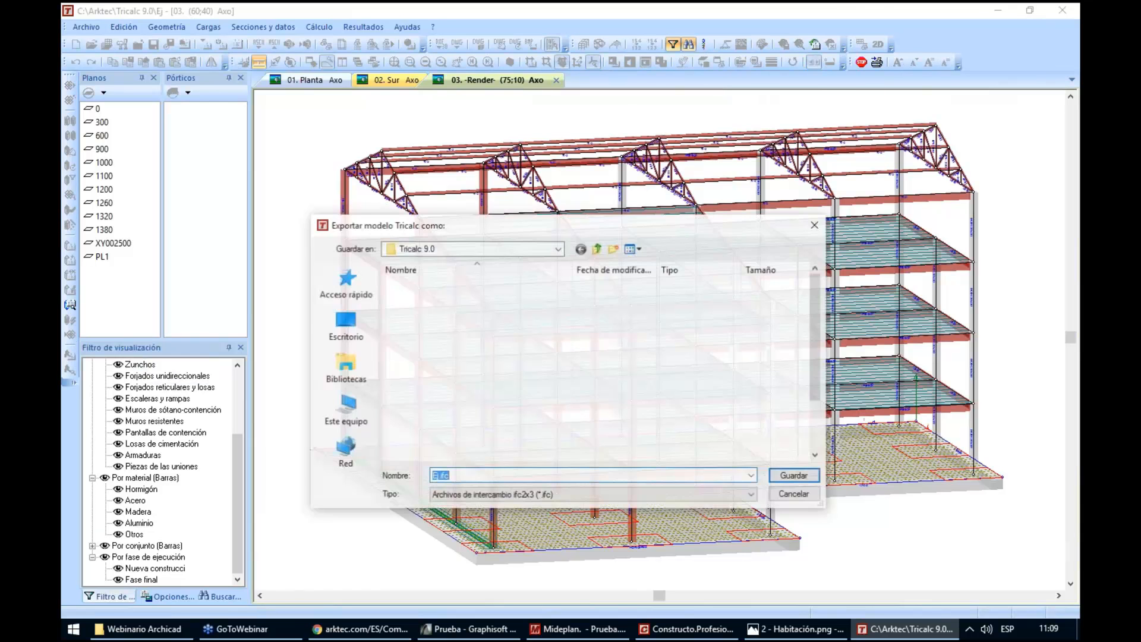
pyautogui.click(347, 322)
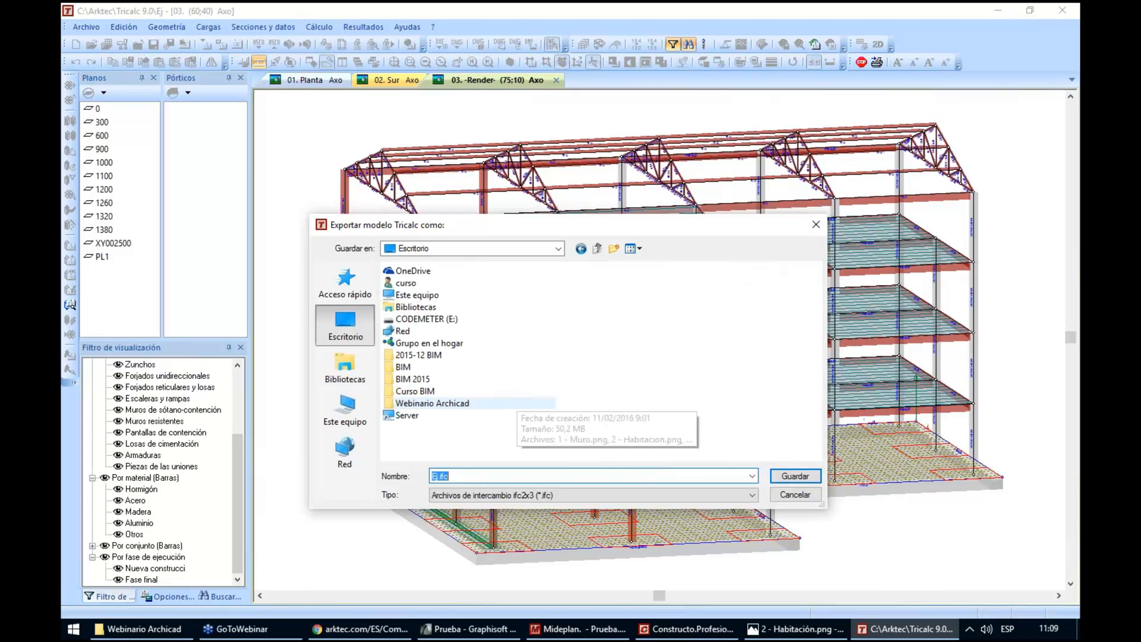
pyautogui.write('eSTRUCTURA')
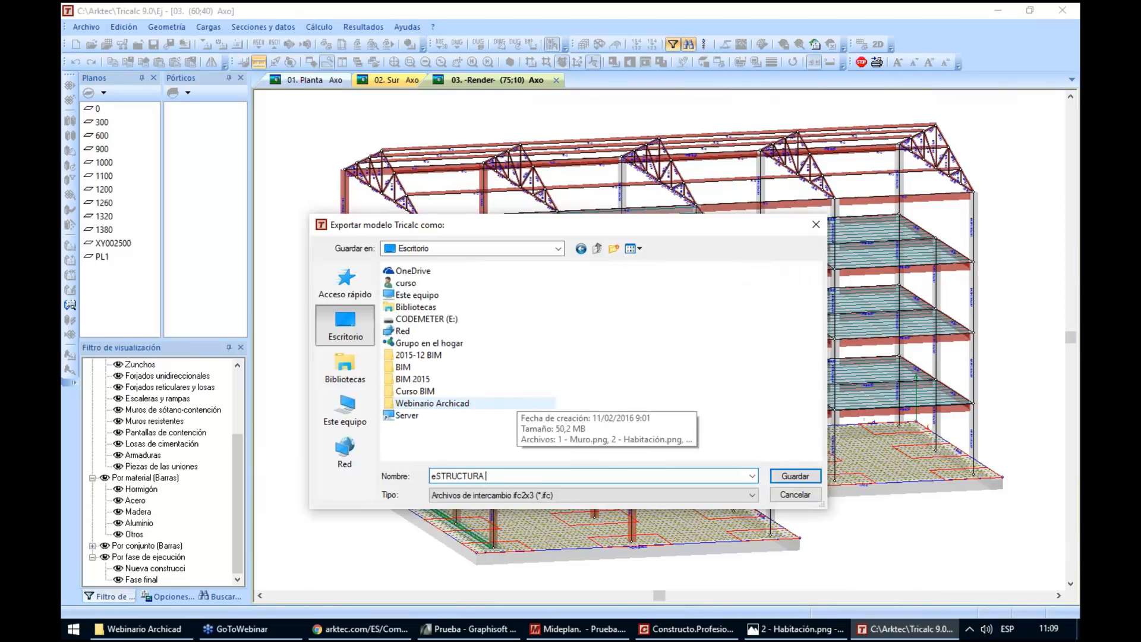
pyautogui.write('Estructura1')
pyautogui.press('Return')
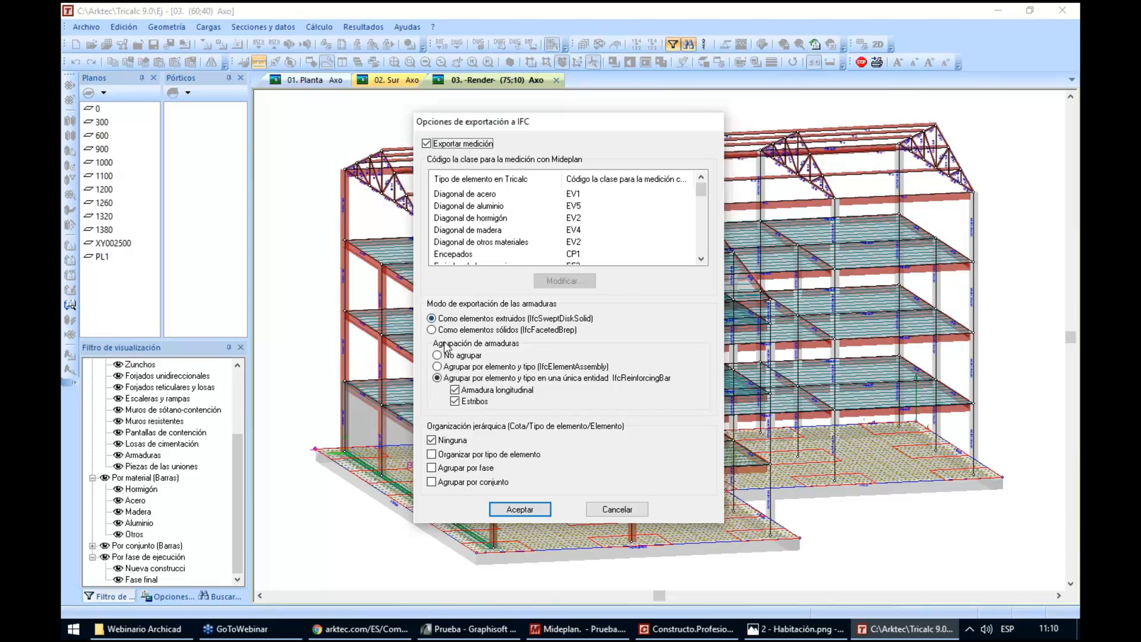
pyautogui.click(507, 511)
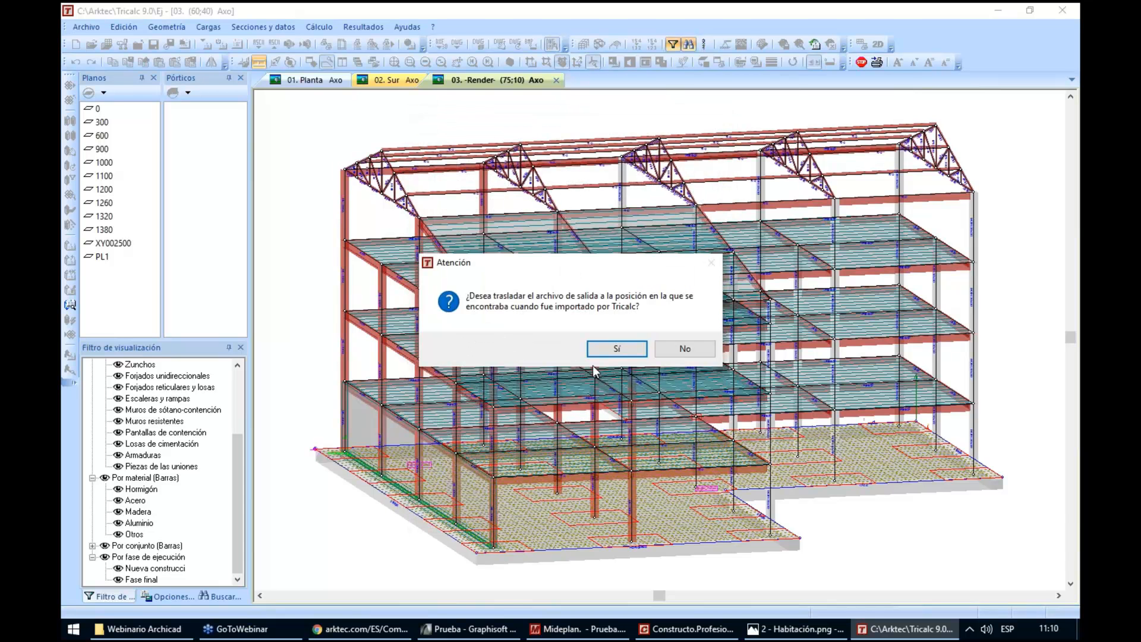
pyautogui.click(607, 350)
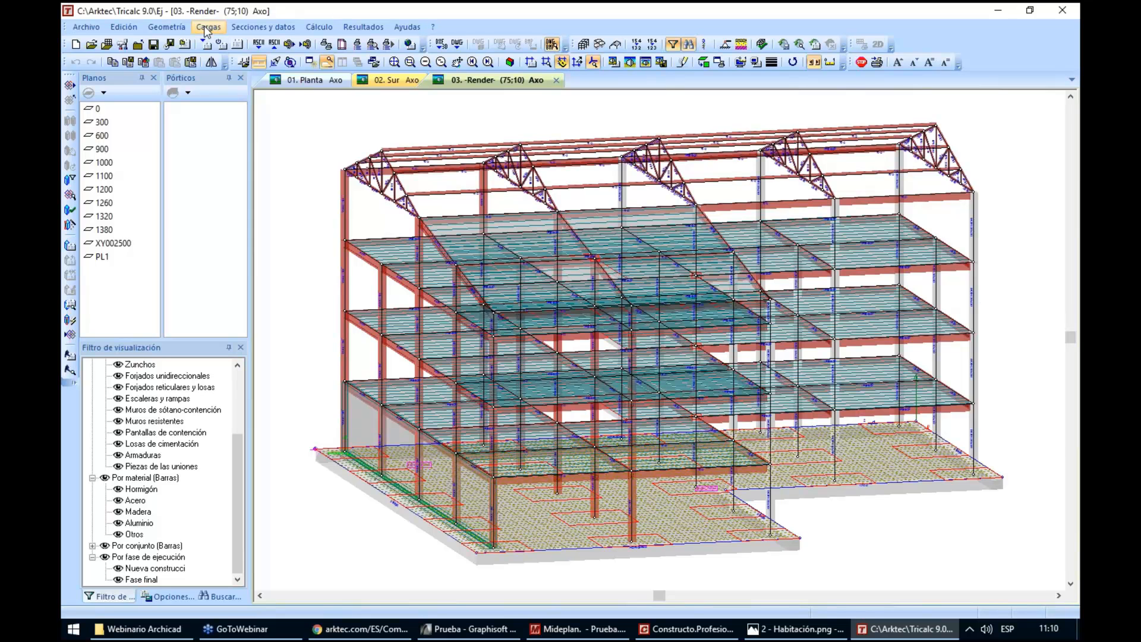
# Delete the concrete corner column between levels 300 and 600 at the front corner of the concrete wing
pyautogui.click(262, 27)
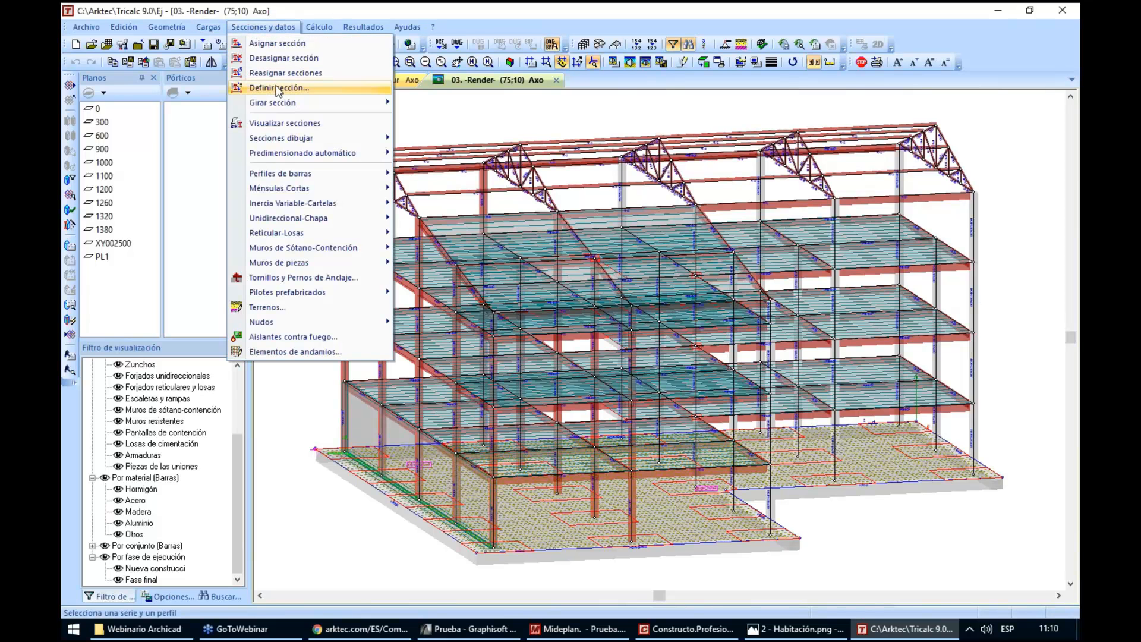
pyautogui.click(262, 27)
pyautogui.click(166, 27)
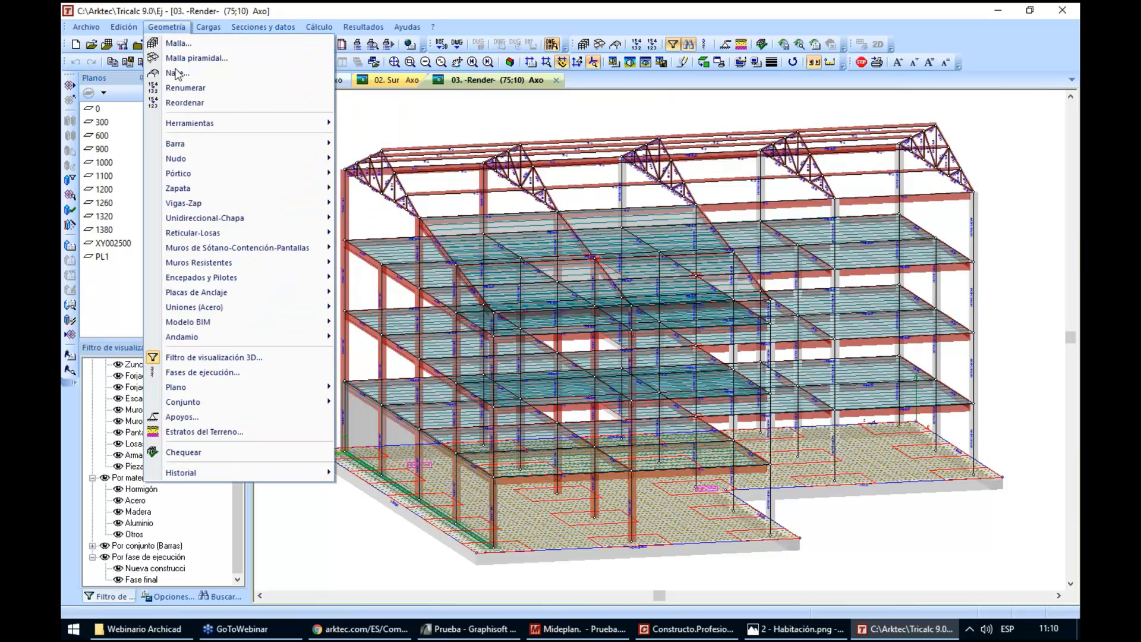
pyautogui.moveTo(208, 146)
pyautogui.click(435, 173)
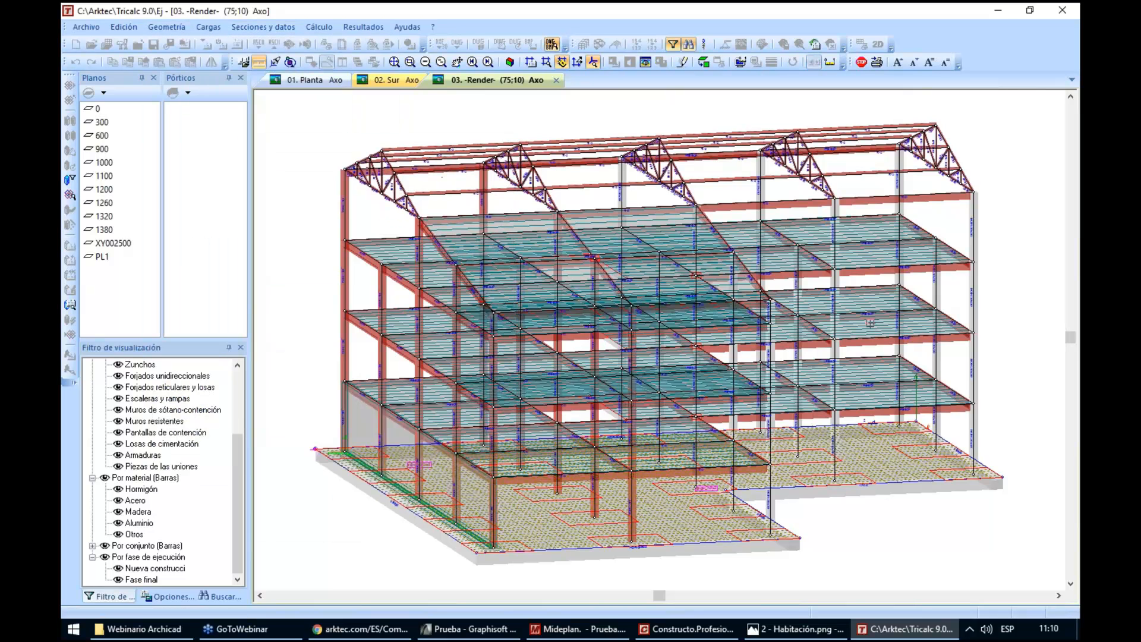
pyautogui.click(974, 369)
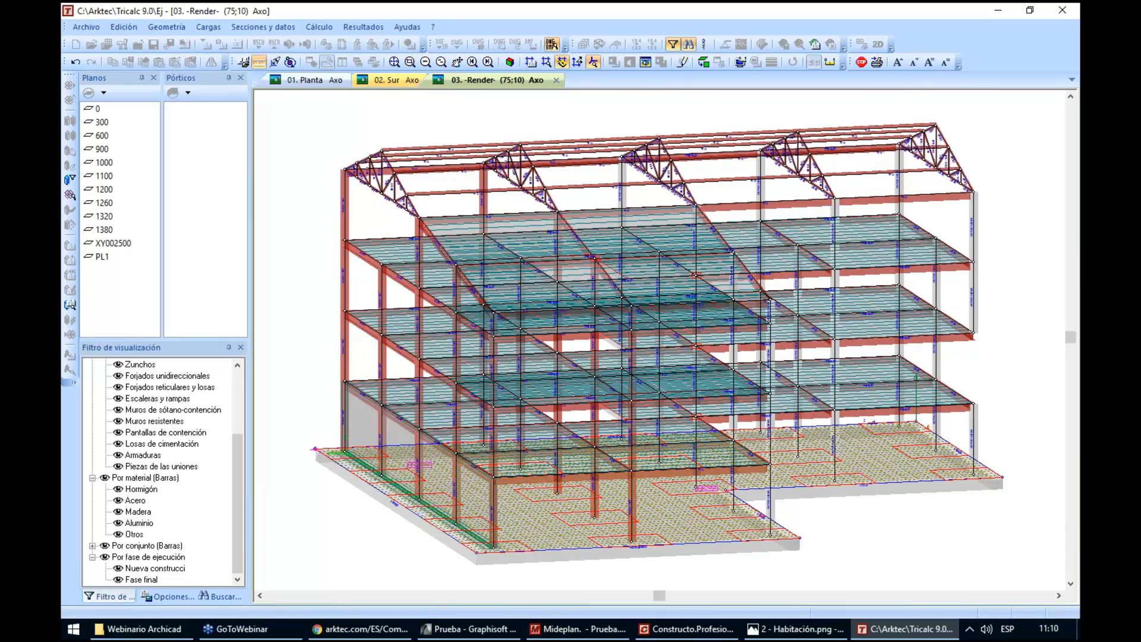
pyautogui.rightClick(994, 356)
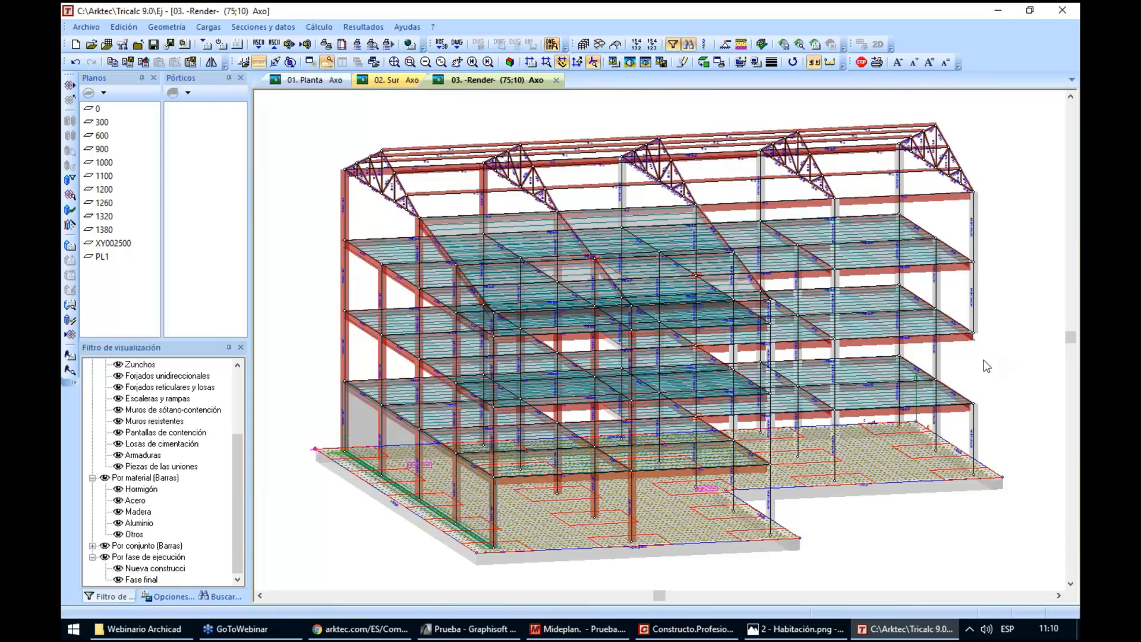
# Assign a 60x60 HOR section at 90° to the column beside the removed one, from the foundation to level 600, capturing its existing section data first
pyautogui.scroll(4, 987, 366)
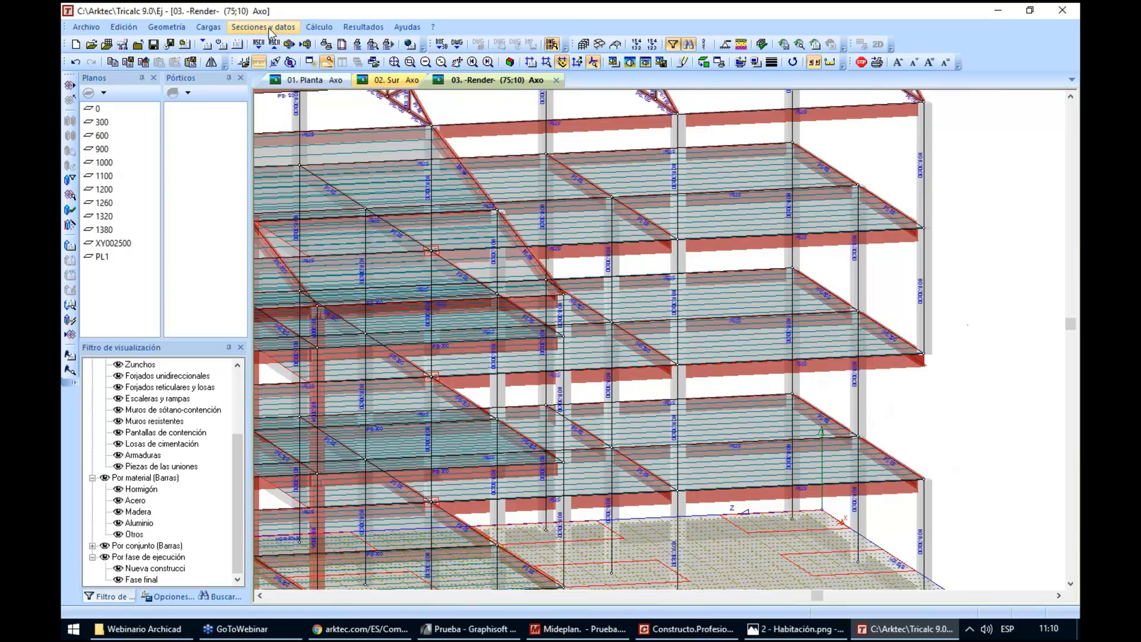
pyautogui.click(270, 30)
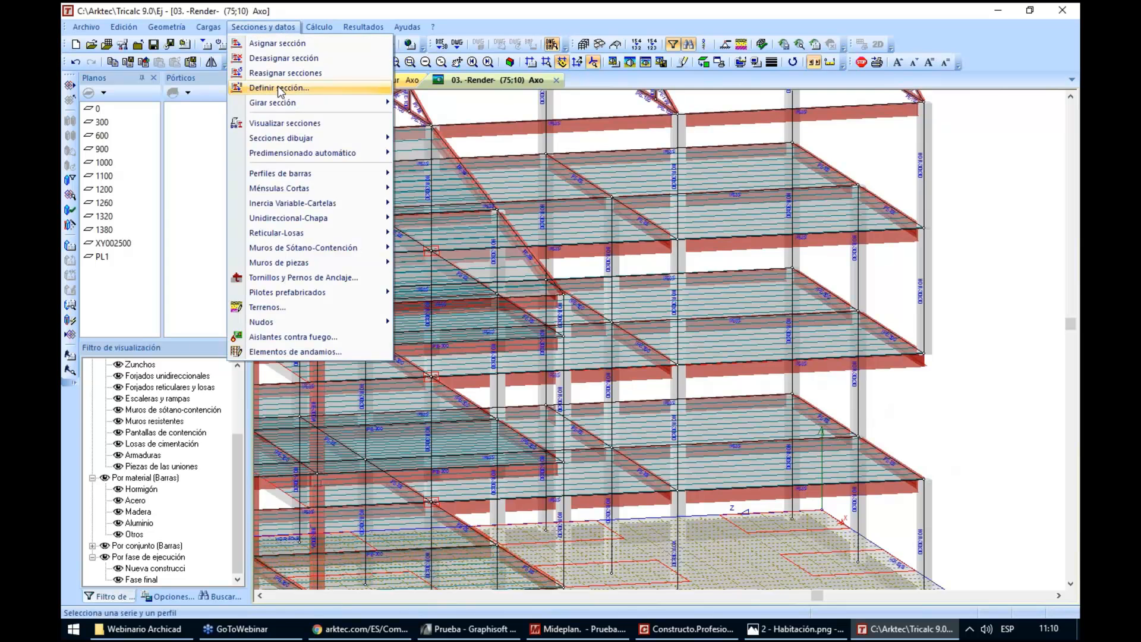
pyautogui.click(277, 87)
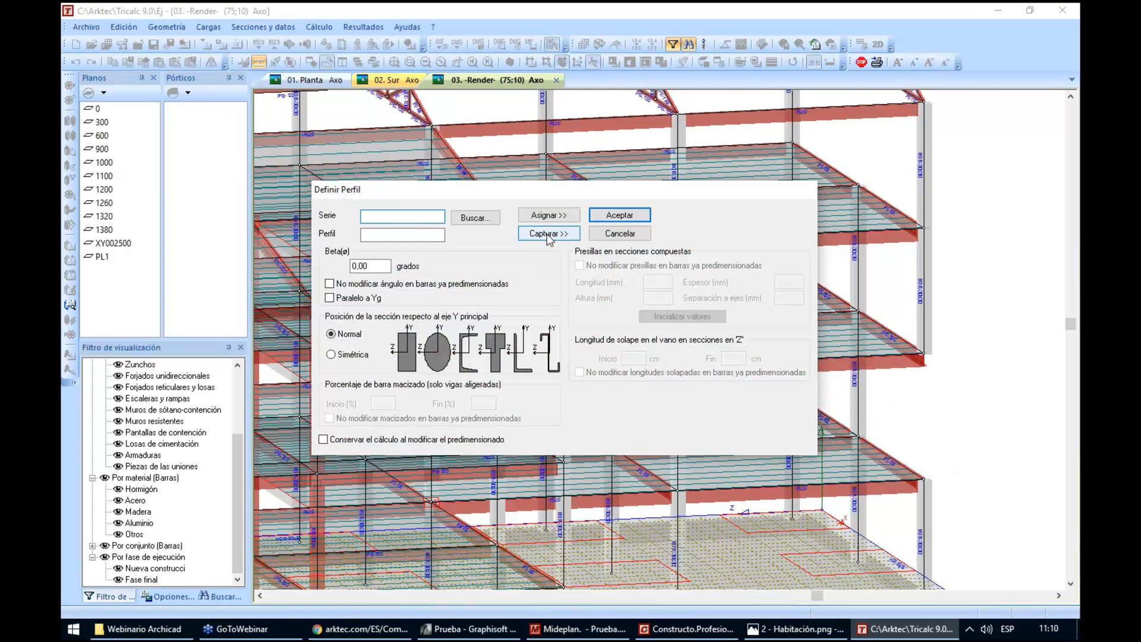
pyautogui.click(574, 233)
pyautogui.click(857, 392)
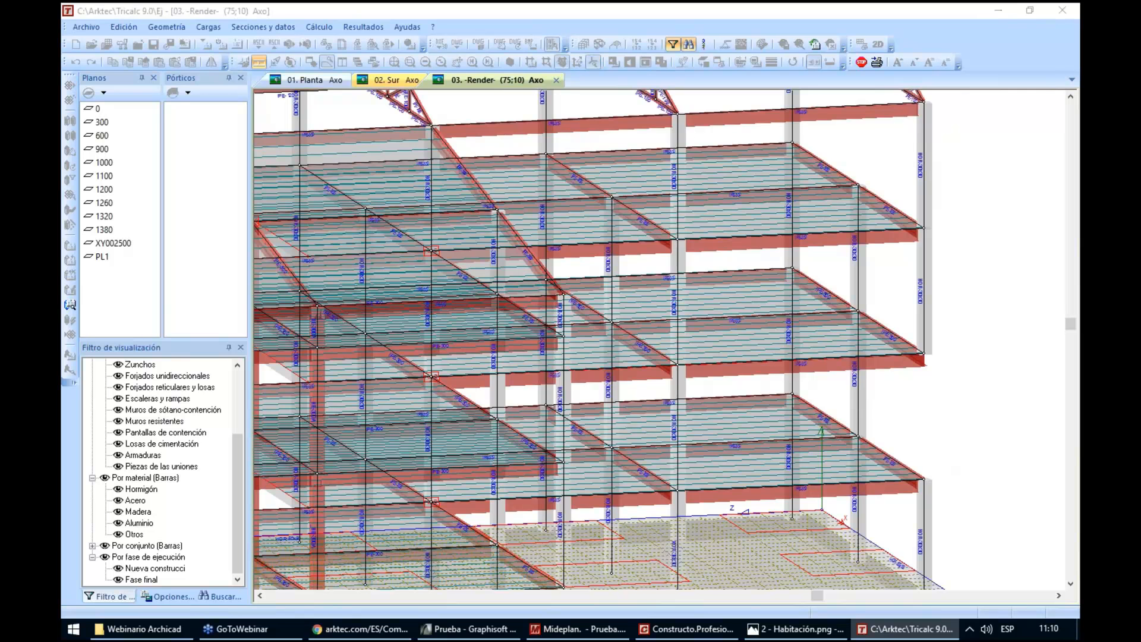
pyautogui.doubleClick(389, 235)
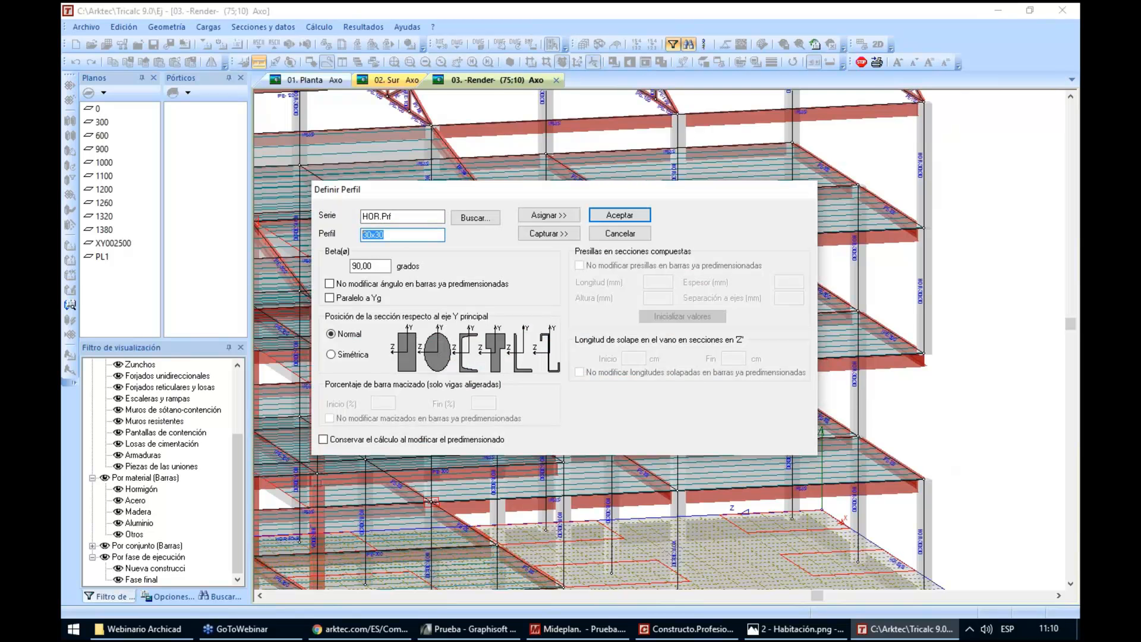
pyautogui.write('60x60')
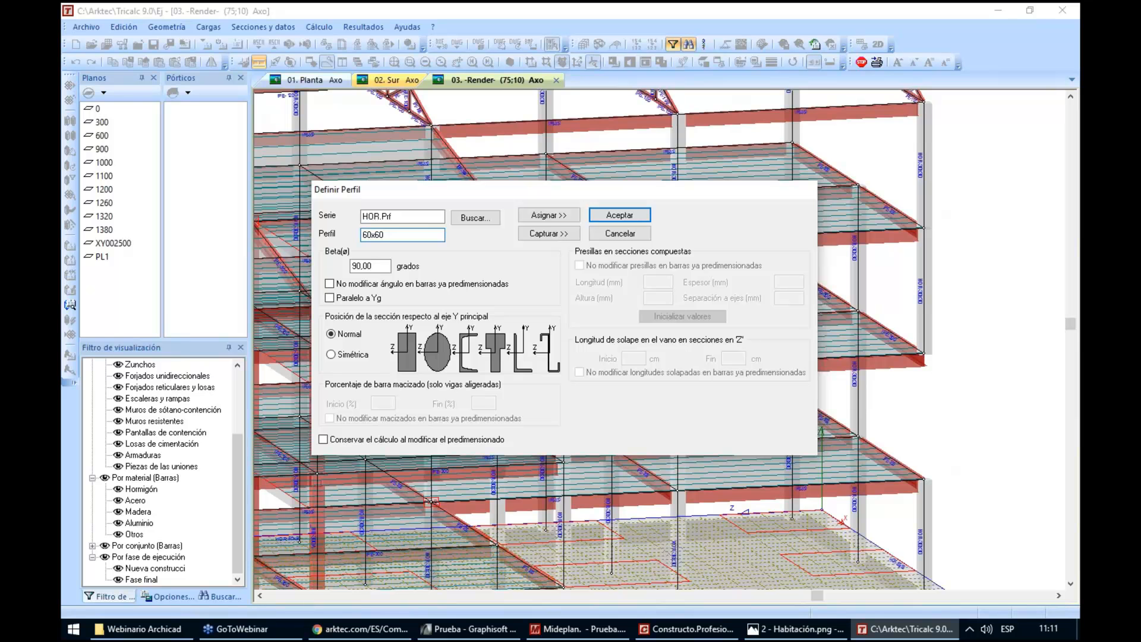
pyautogui.click(545, 215)
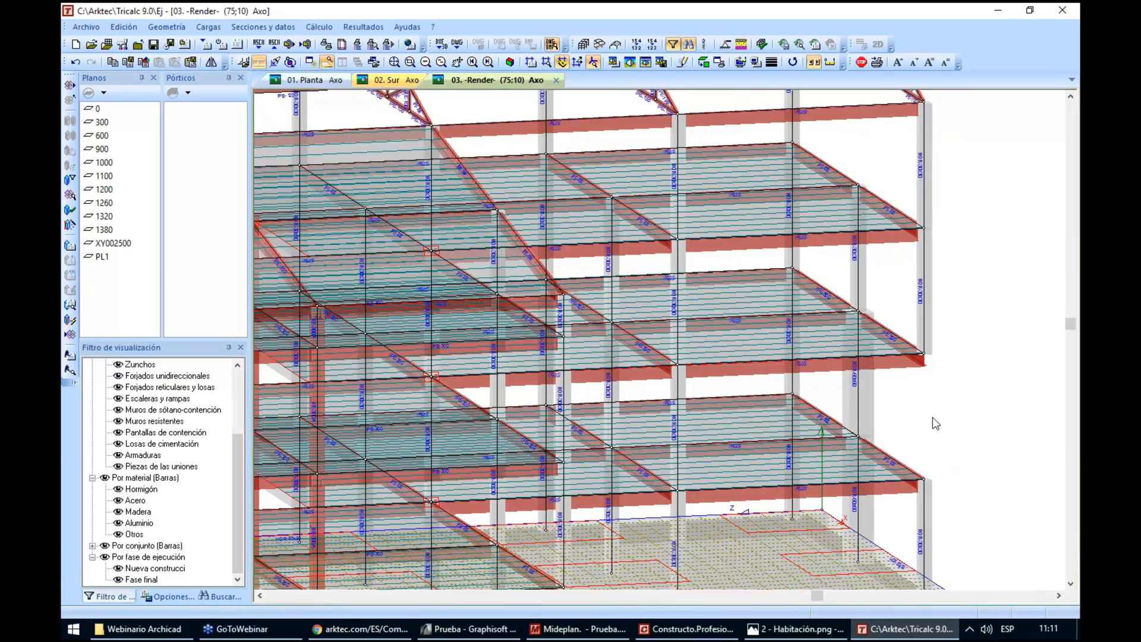
# Draw two crossing diagonal bars between levels 600 and 900 in the rear bay of the concrete wing's end frame
pyautogui.moveTo(936, 423); pyautogui.dragTo(955, 386)
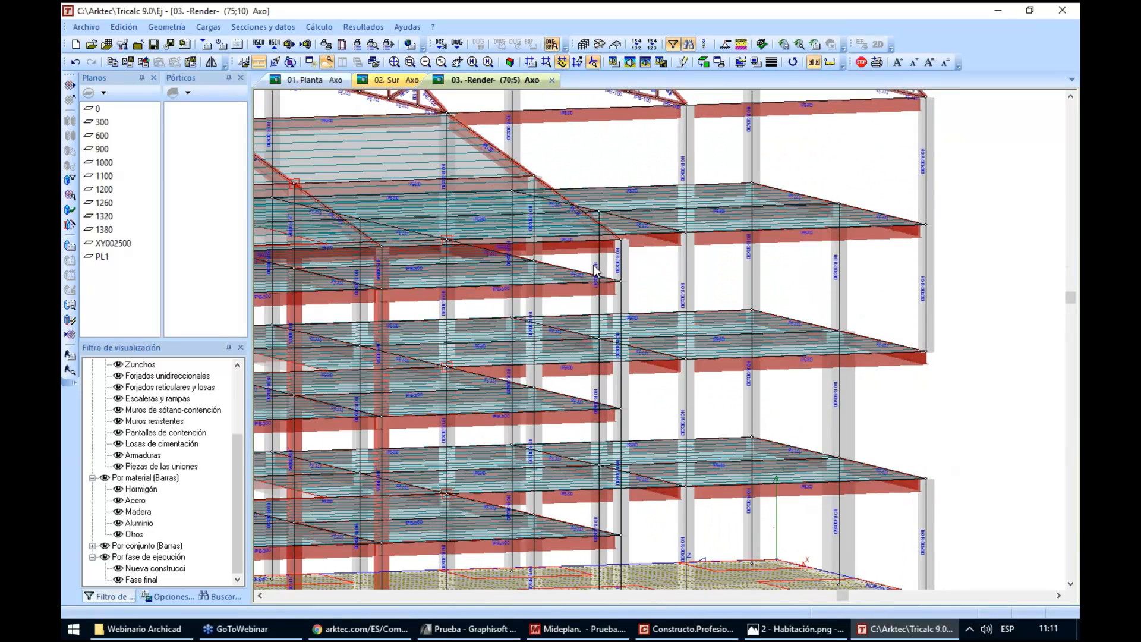
pyautogui.click(167, 27)
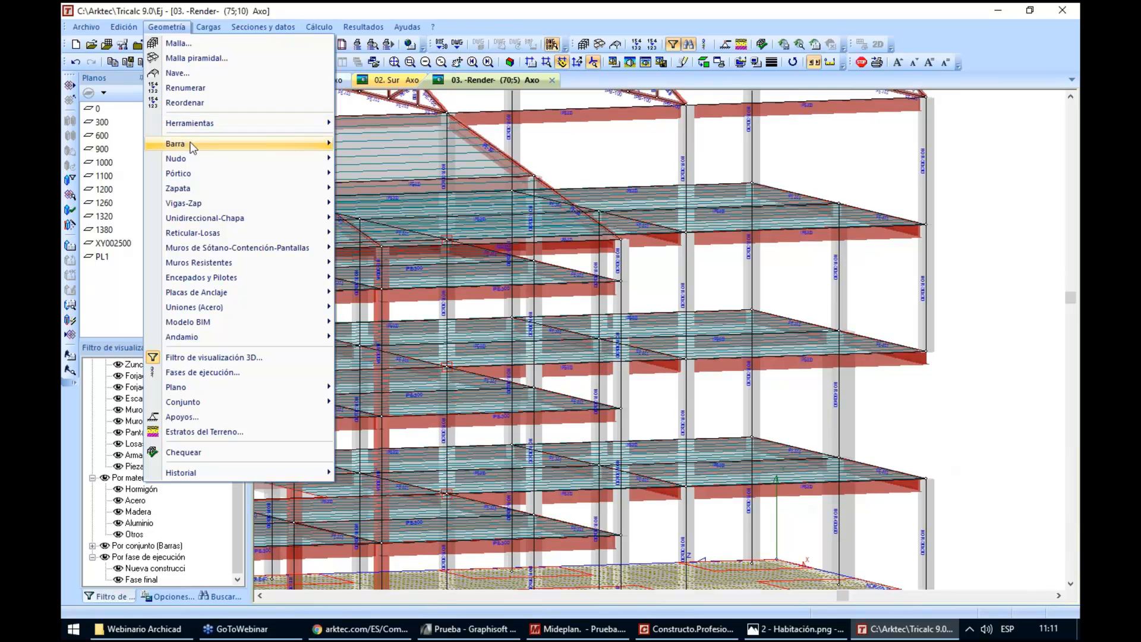
pyautogui.moveTo(195, 144)
pyautogui.click(375, 144)
pyautogui.click(752, 183)
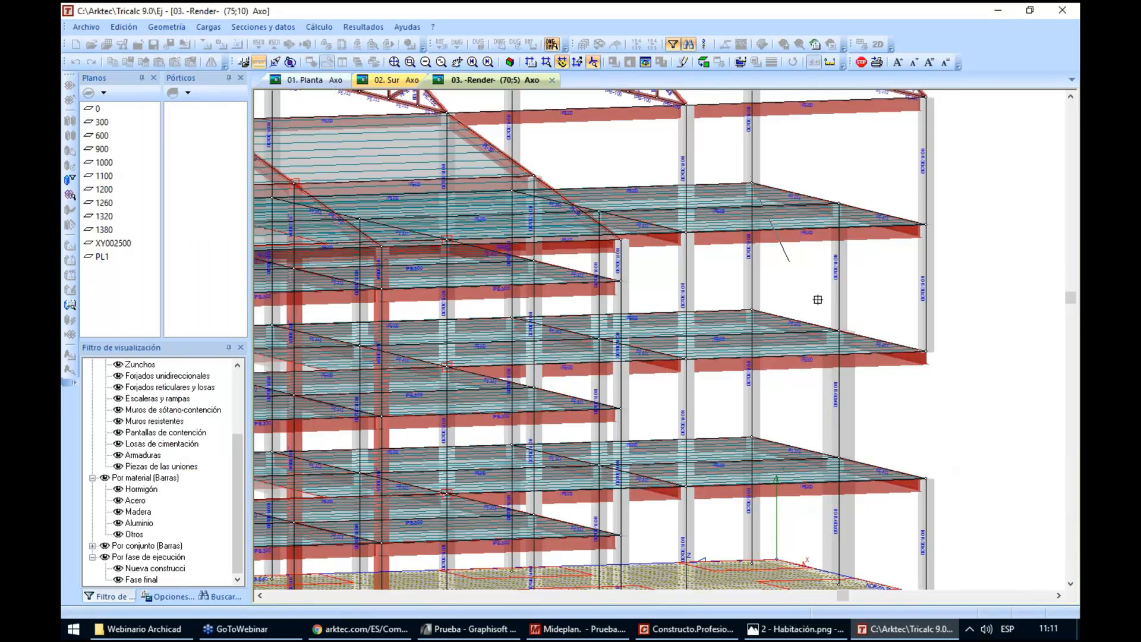
pyautogui.click(836, 330)
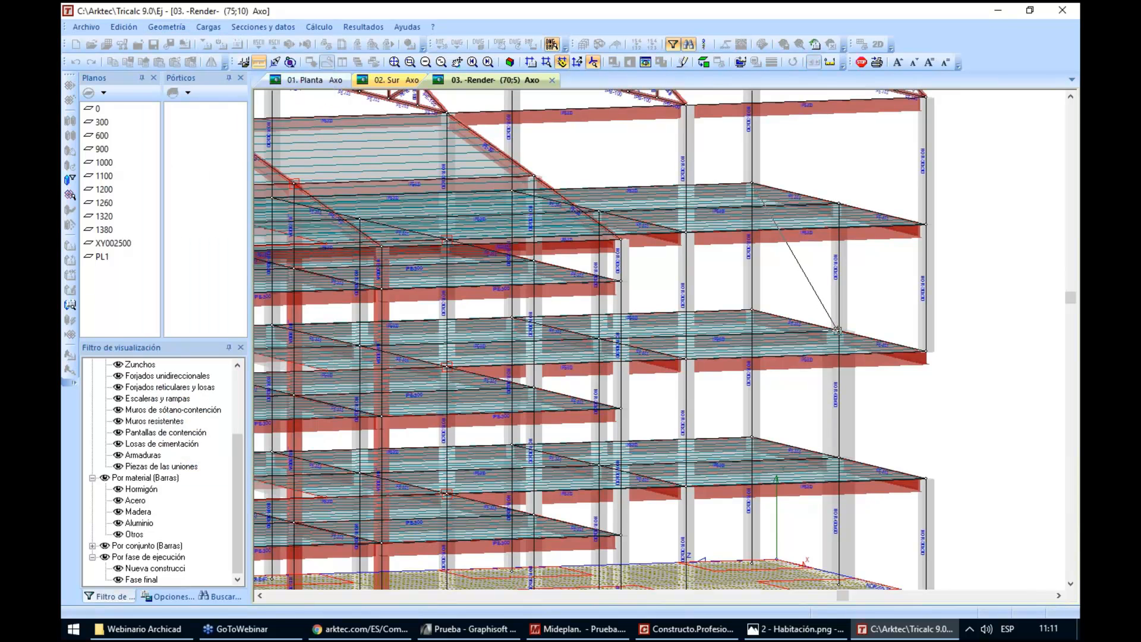
pyautogui.click(838, 204)
pyautogui.click(752, 310)
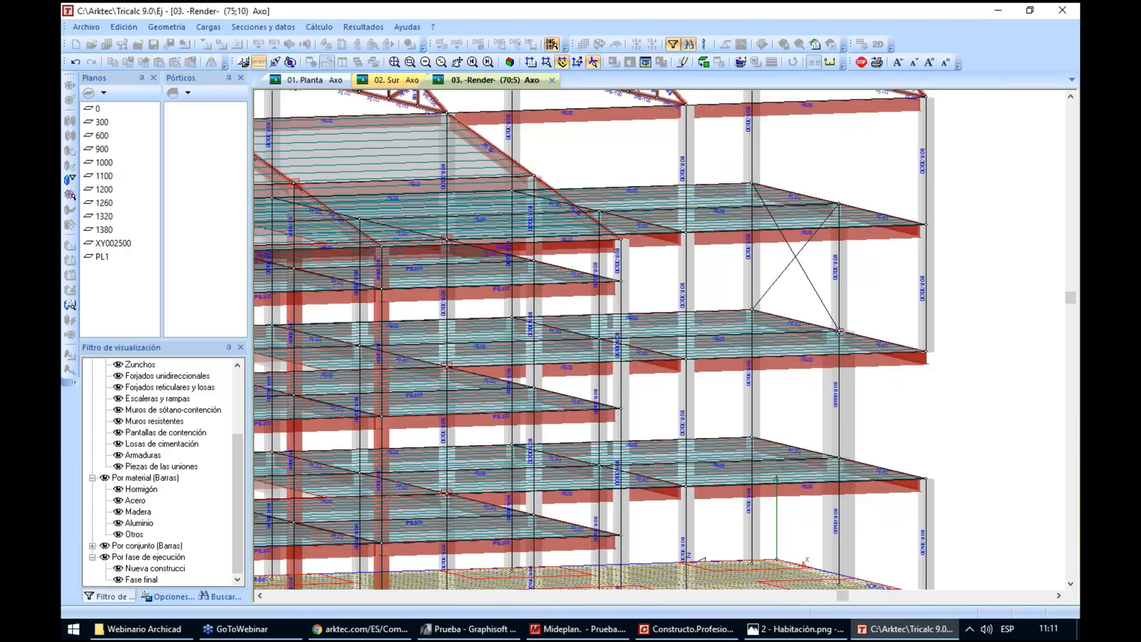
# Draw two crossing diagonal bars between levels 600 and 900 in the bay above the removed corner column
pyautogui.click(838, 330)
pyautogui.click(926, 224)
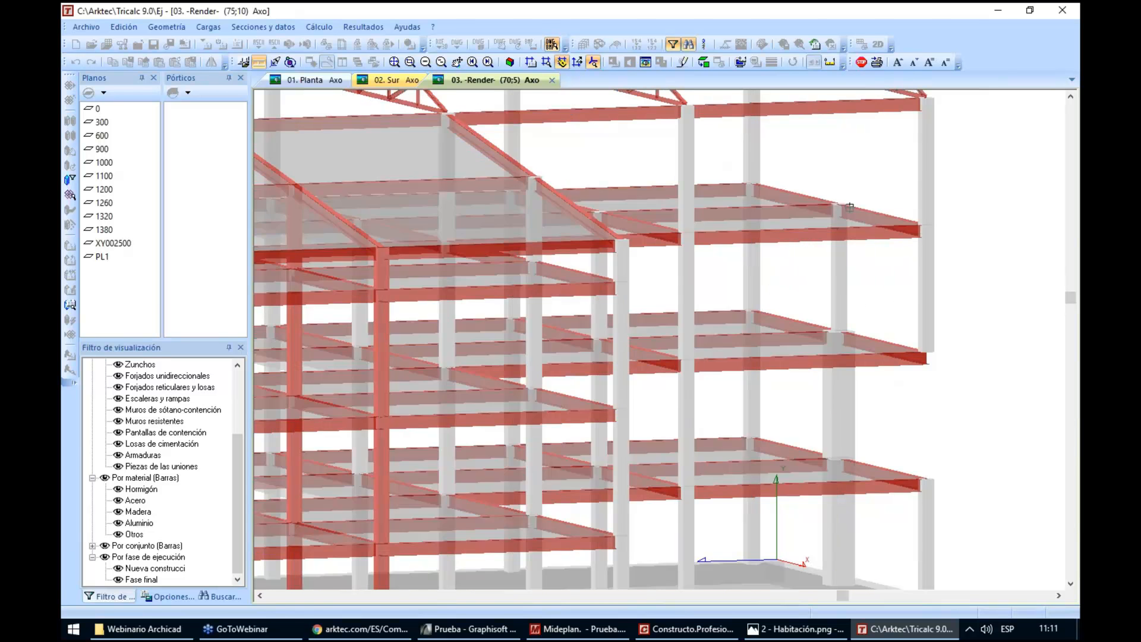
pyautogui.click(838, 204)
pyautogui.click(925, 351)
pyautogui.rightClick(965, 317)
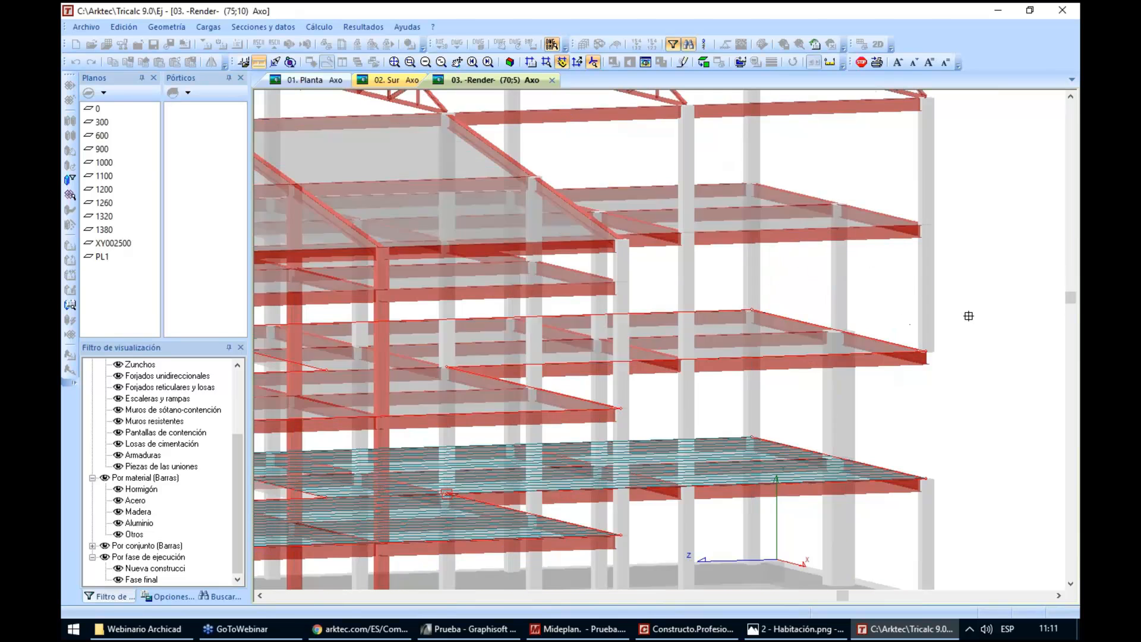
# Capture the IPE 300 section from the level 600 edge beam and assign it to the four new diagonal bars
pyautogui.click(263, 26)
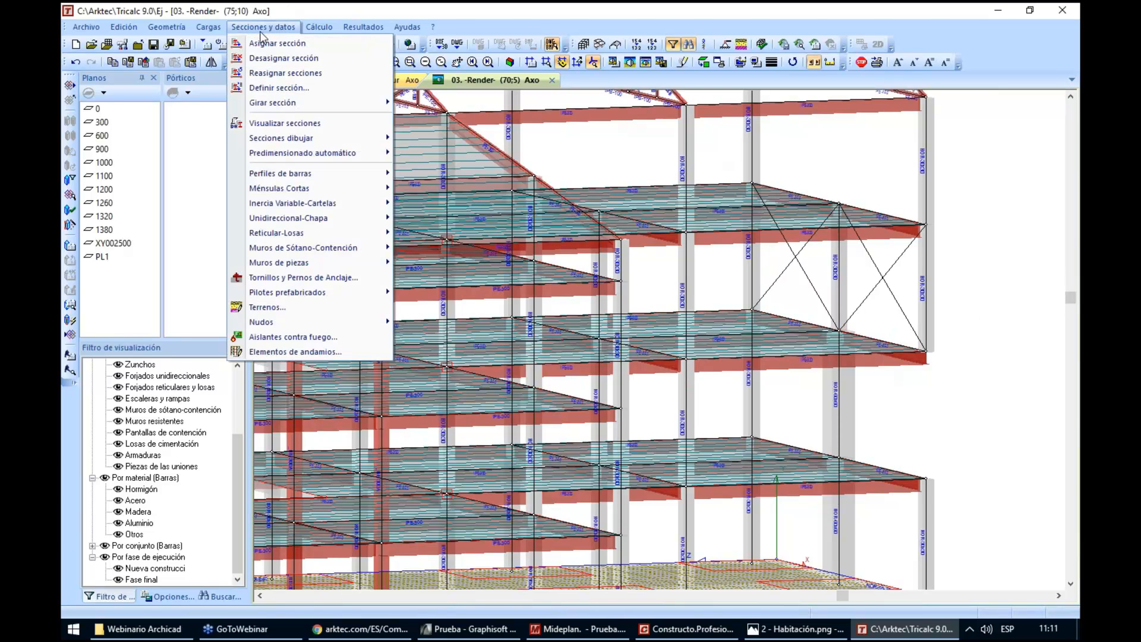
pyautogui.click(277, 90)
pyautogui.click(541, 235)
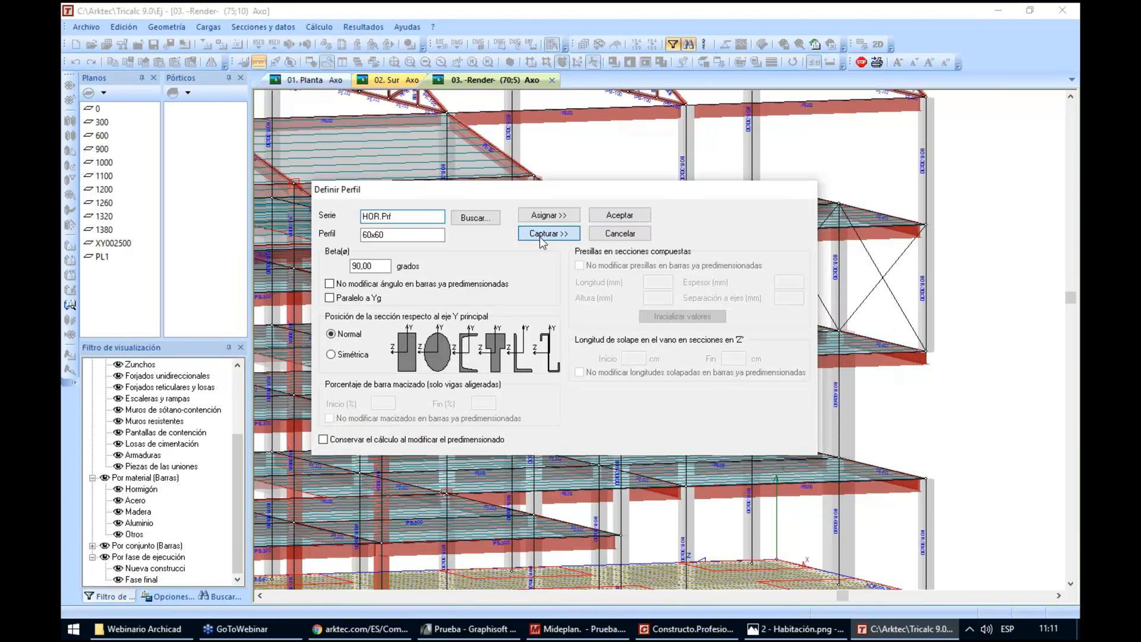
pyautogui.click(870, 350)
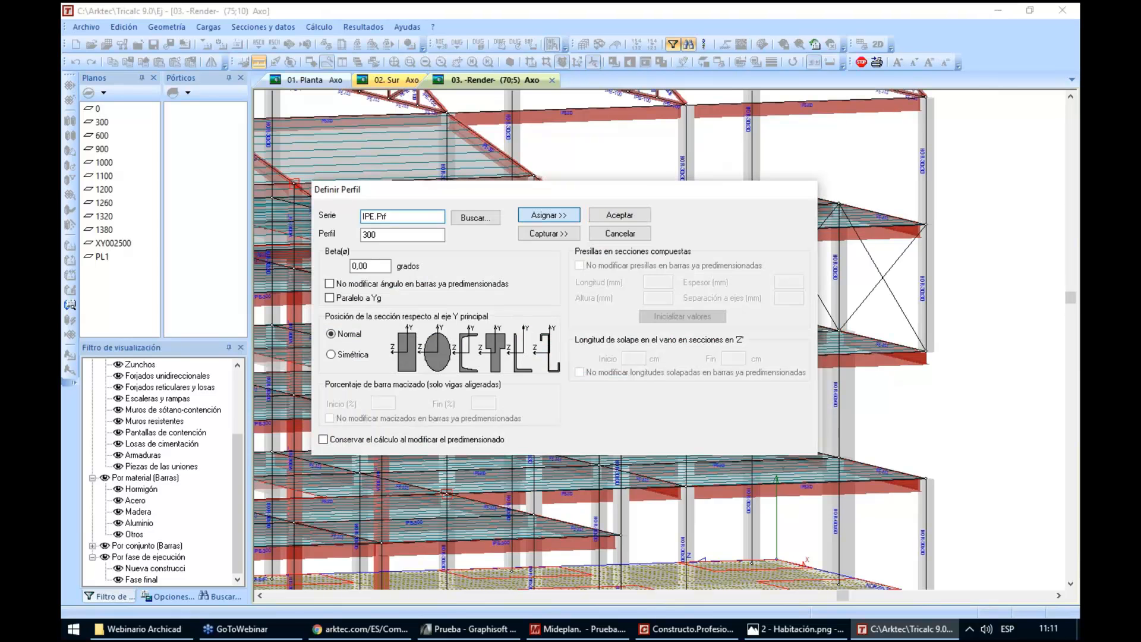
pyautogui.click(549, 215)
pyautogui.click(807, 275)
pyautogui.click(784, 271)
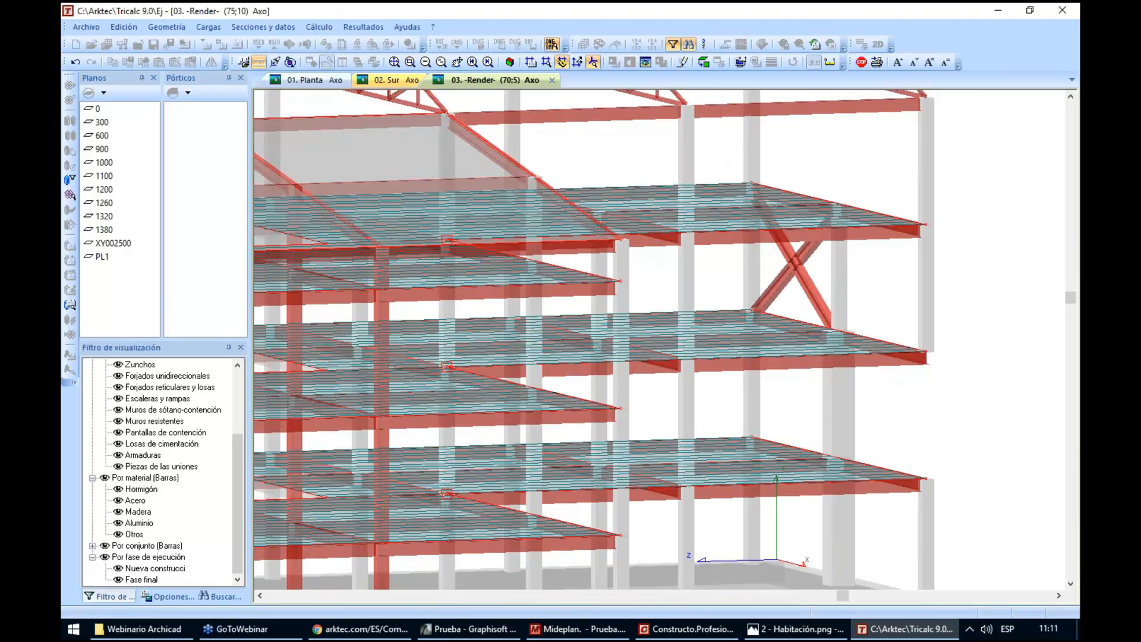
pyautogui.click(884, 268)
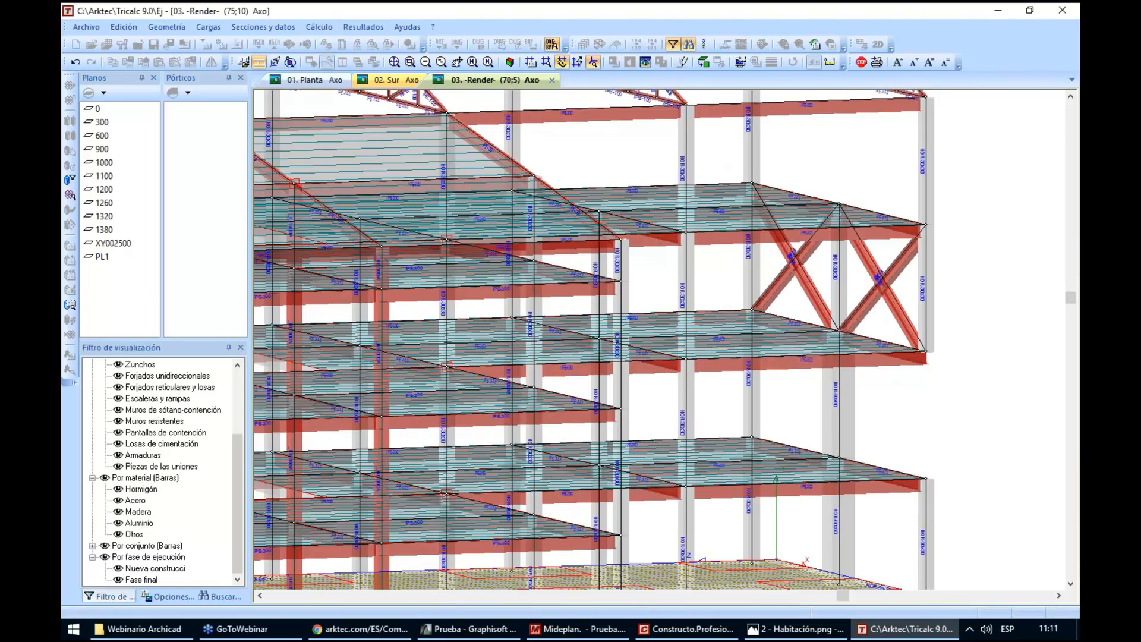
pyautogui.rightClick(948, 265)
# Copy the four IPE 300 diagonals one storey up, from the corner node at level 600 to the corner node at level 900
pyautogui.moveTo(947, 264); pyautogui.dragTo(928, 393)
pyautogui.click(124, 27)
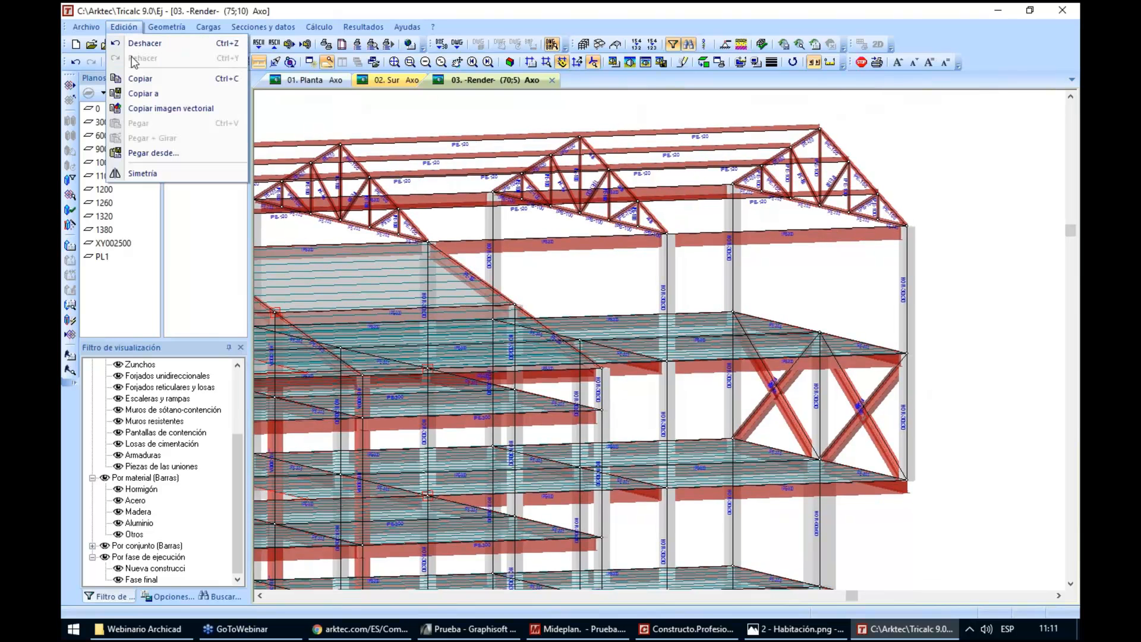
pyautogui.click(133, 76)
pyautogui.click(770, 413)
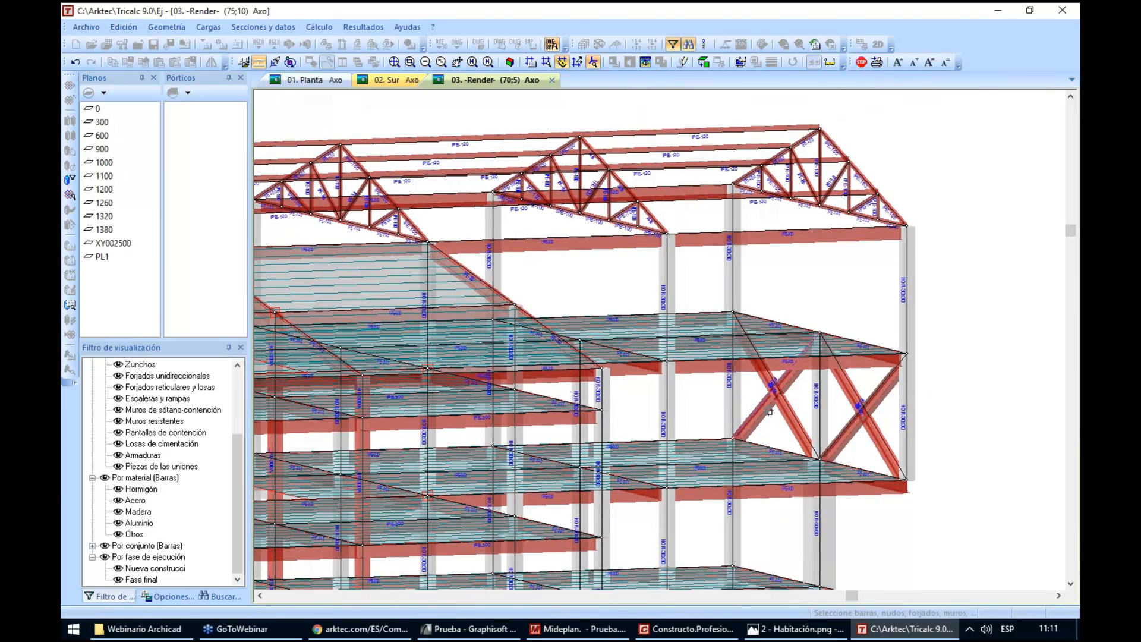
pyautogui.click(798, 409)
pyautogui.click(844, 425)
pyautogui.click(873, 426)
pyautogui.rightClick(873, 426)
pyautogui.click(906, 479)
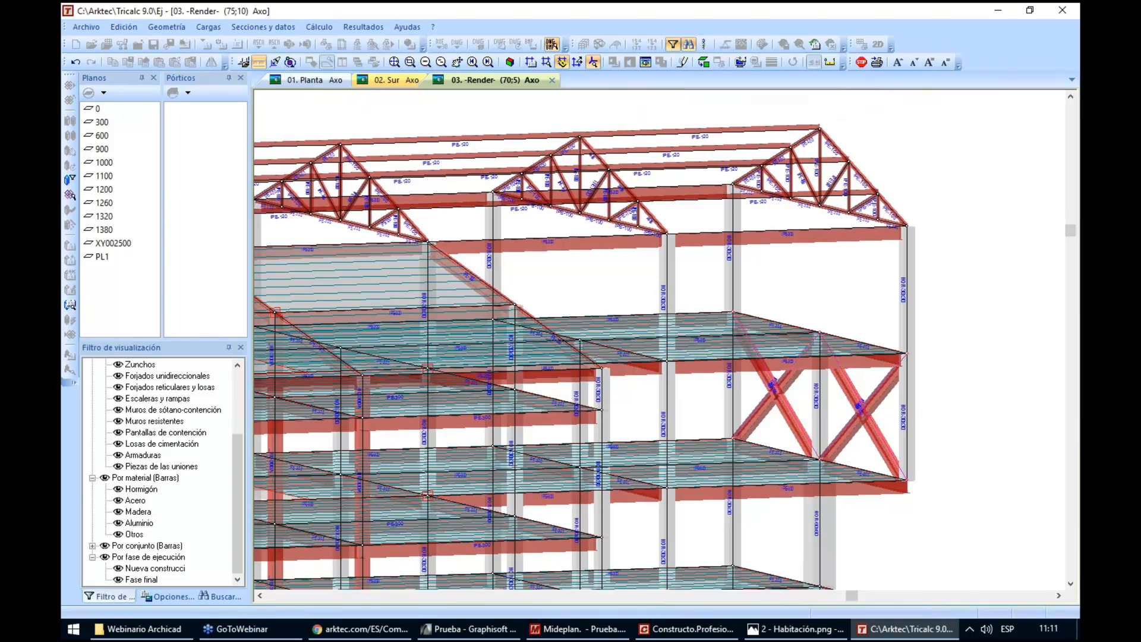
pyautogui.click(905, 353)
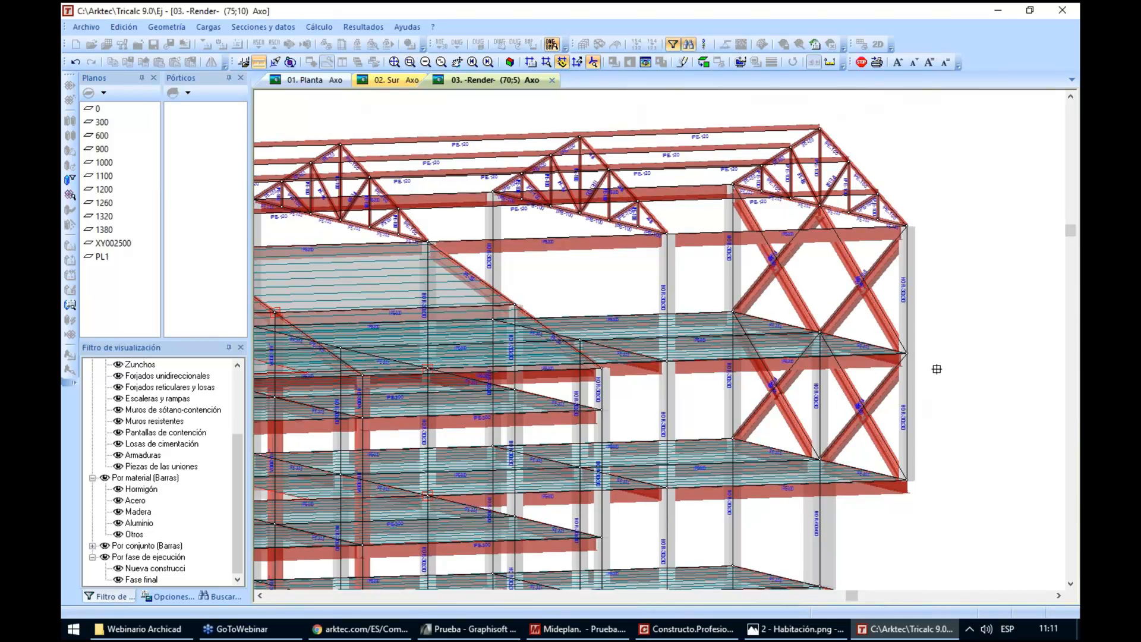
pyautogui.scroll(-3, 940, 371)
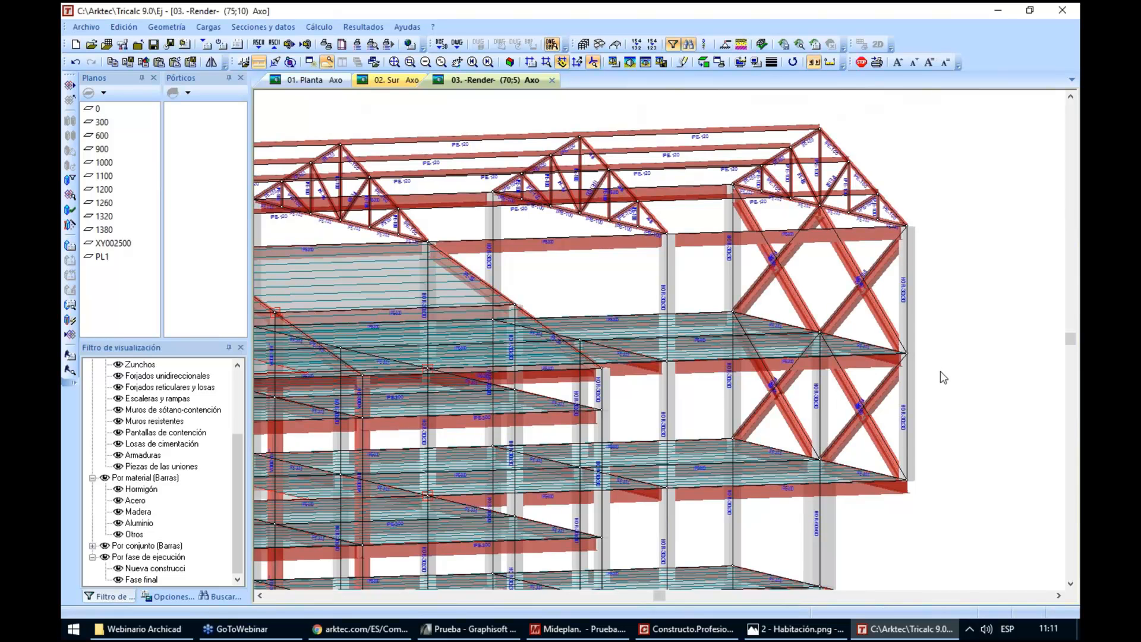
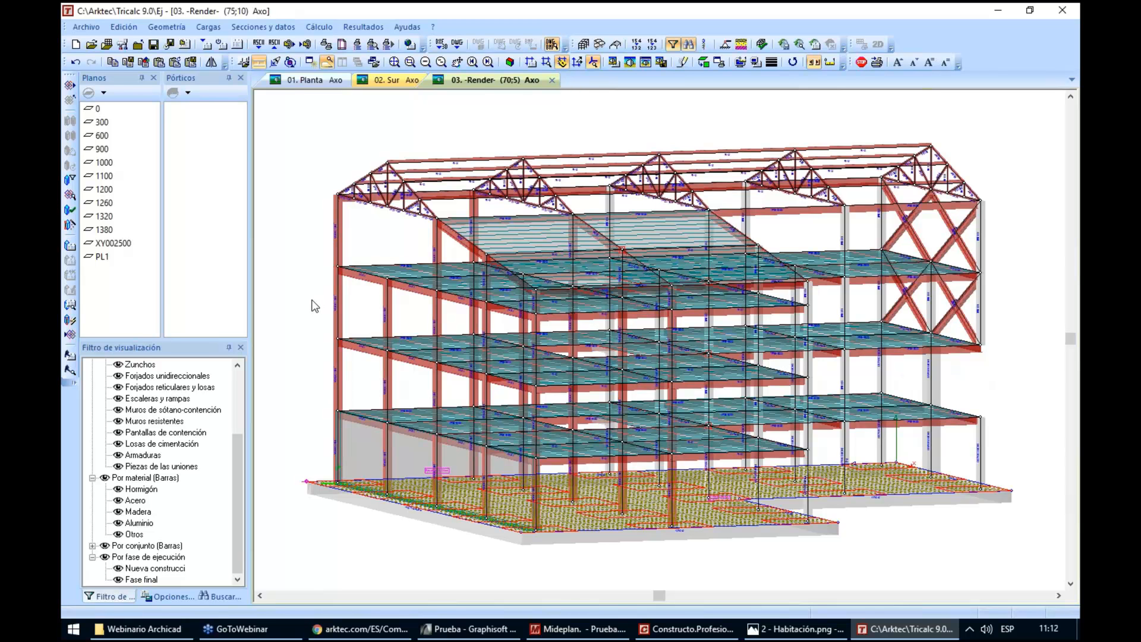
# Export the structural model to the desktop as Estructura2 in ifc2x3 format, accepting the export options and relocating it to its original import position
pyautogui.click(70, 335)
pyautogui.click(345, 324)
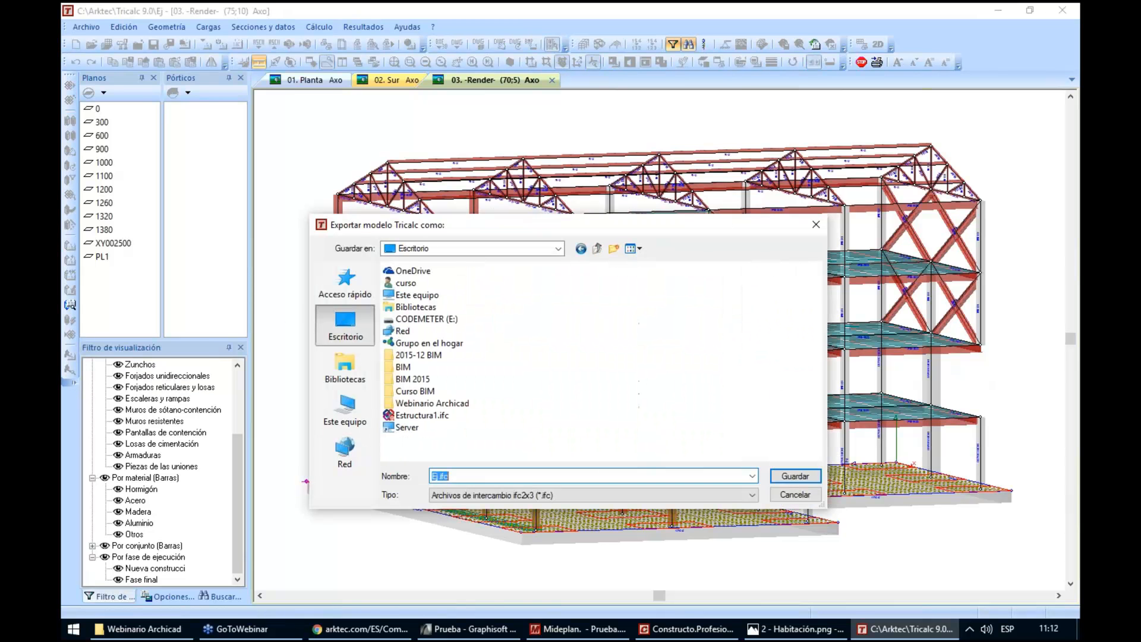
pyautogui.write('Estru')
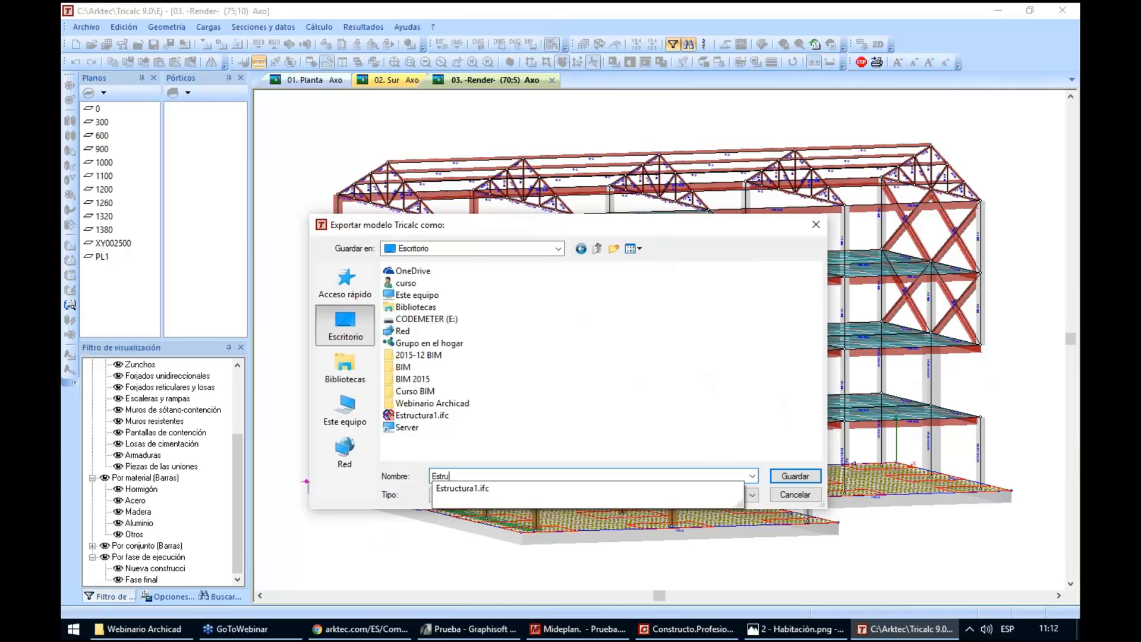
pyautogui.write('ctura2')
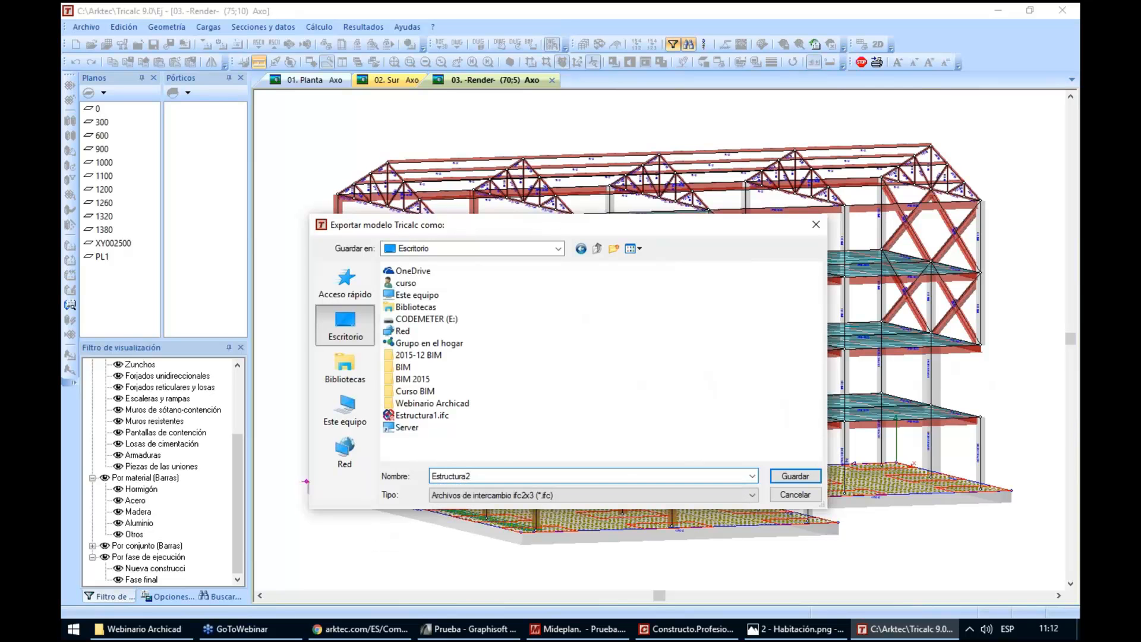
pyautogui.press('Return')
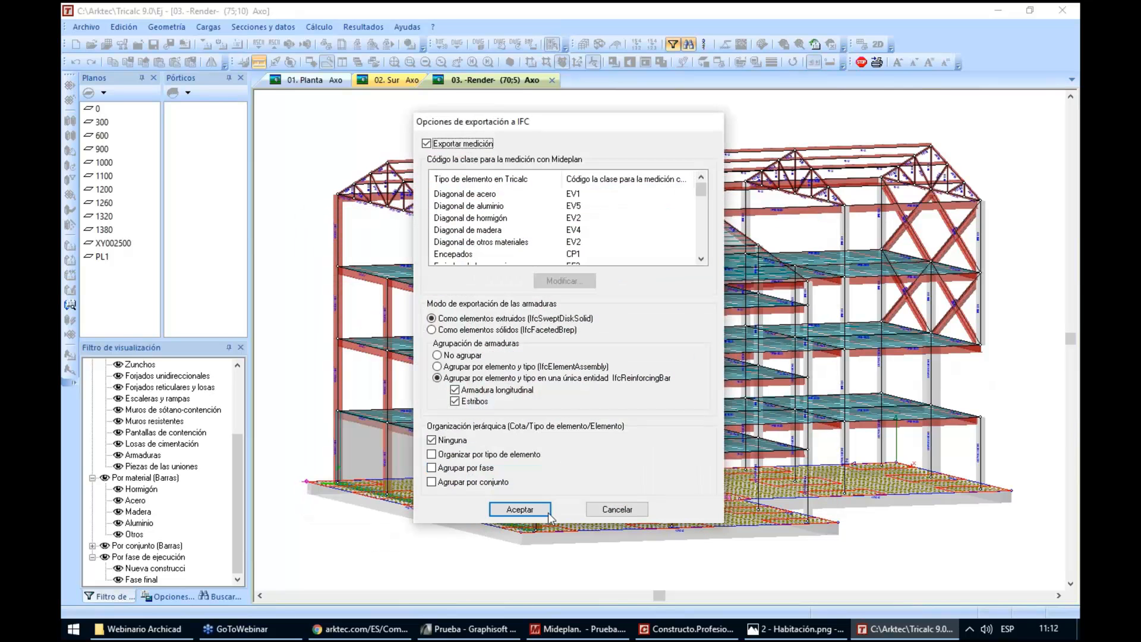
pyautogui.press('Return')
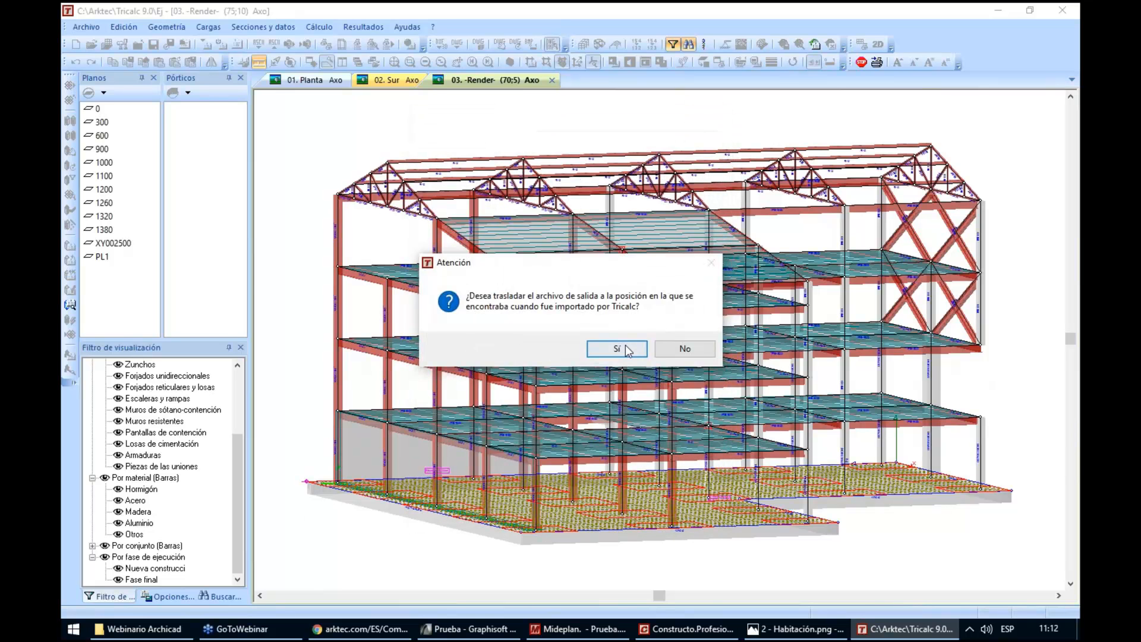
pyautogui.click(617, 349)
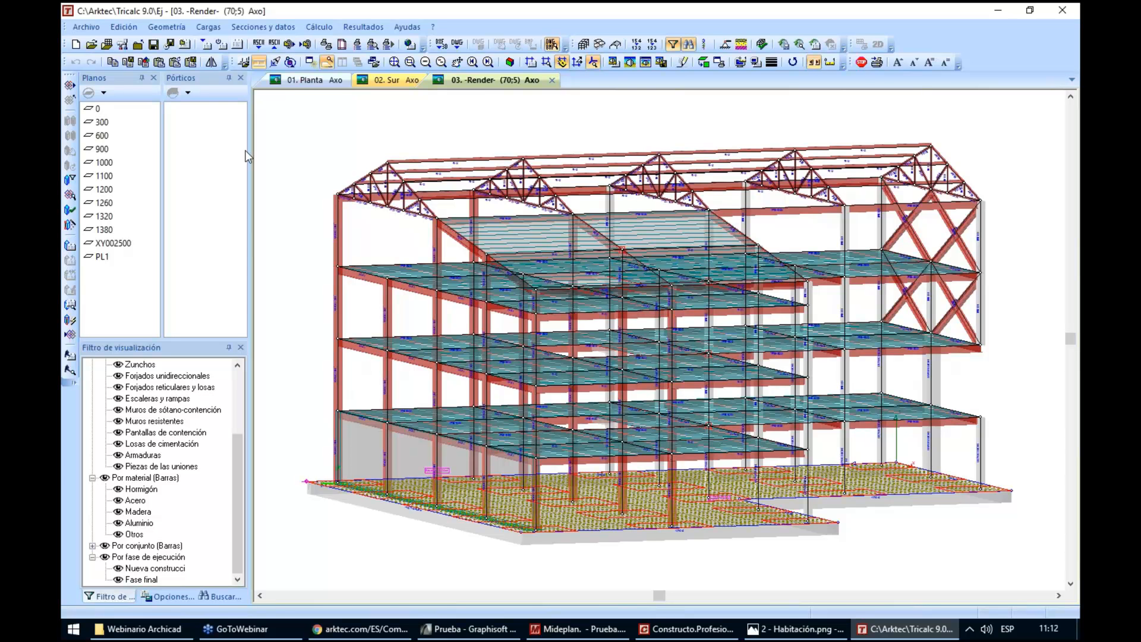
# Create a new structure named q with mm node precision, declining to store the changes in the previous structure's IFC file
pyautogui.click(84, 30)
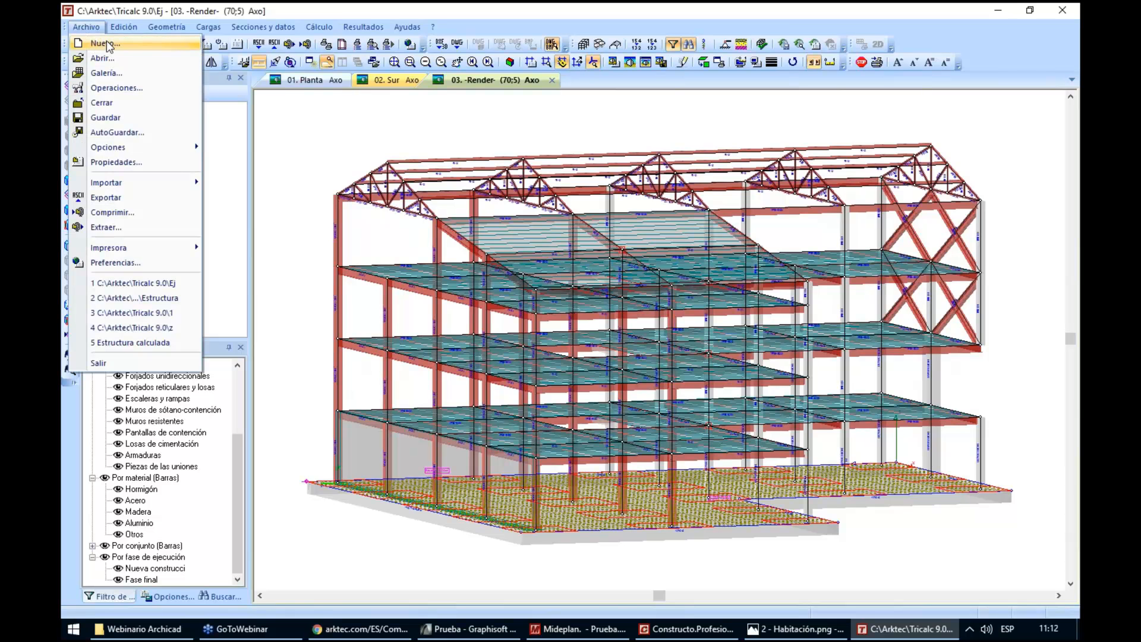
pyautogui.click(106, 43)
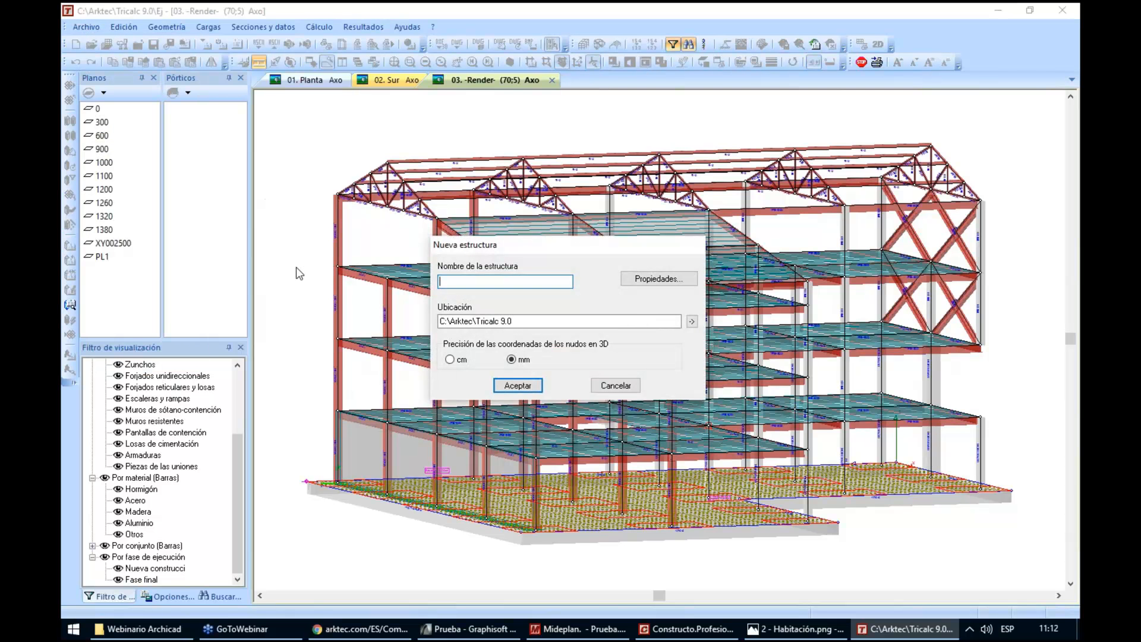
pyautogui.write('a')
pyautogui.press('Return')
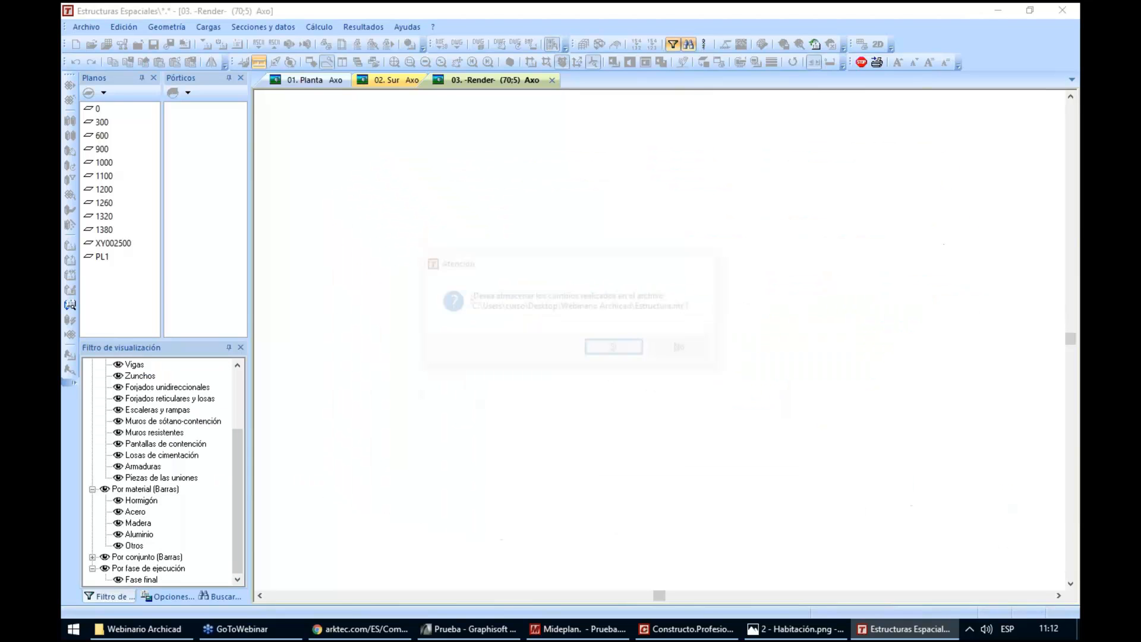
pyautogui.click(703, 349)
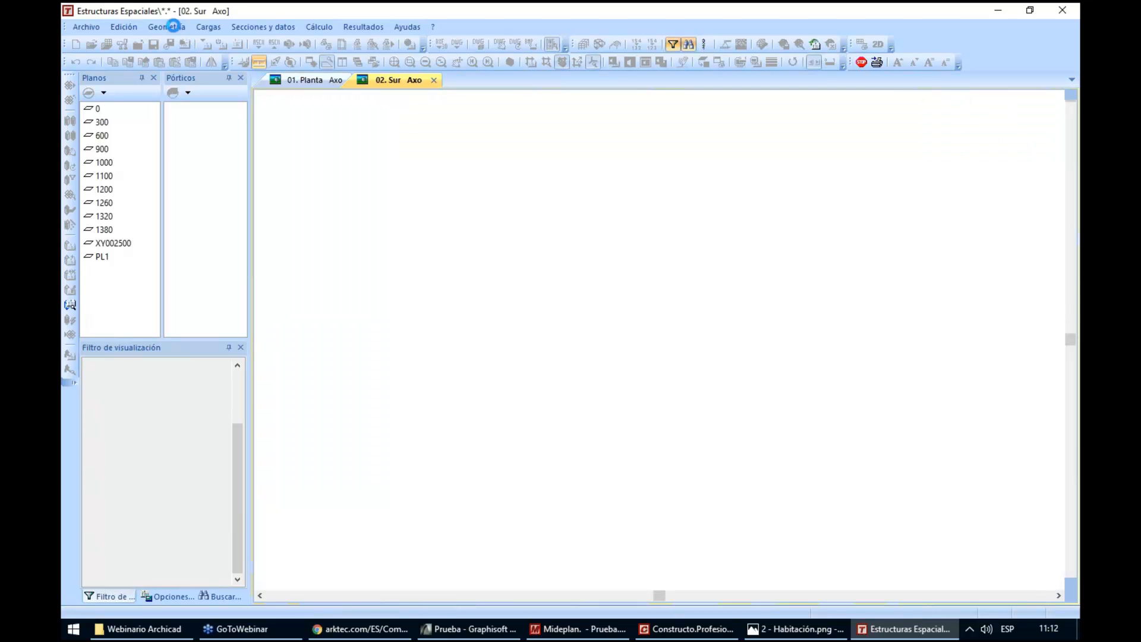
# Generate a geometric mesh with 300 cm spacing in X, Y and Z, rigid nodes, fixed bases and no bars at level 0
pyautogui.click(177, 28)
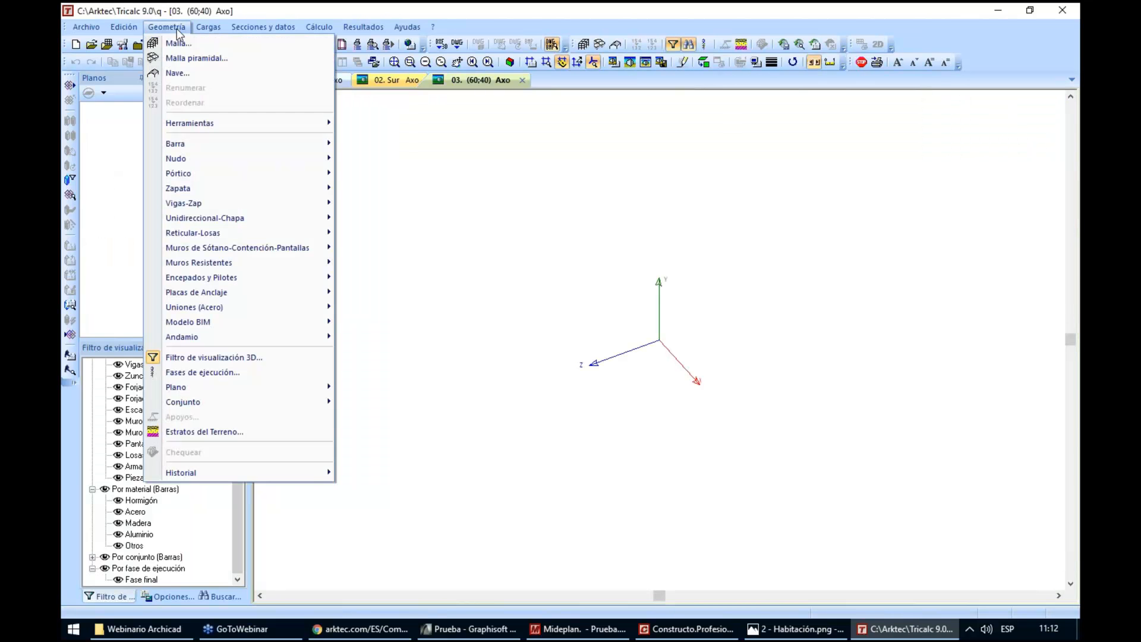
pyautogui.click(177, 43)
pyautogui.write('300')
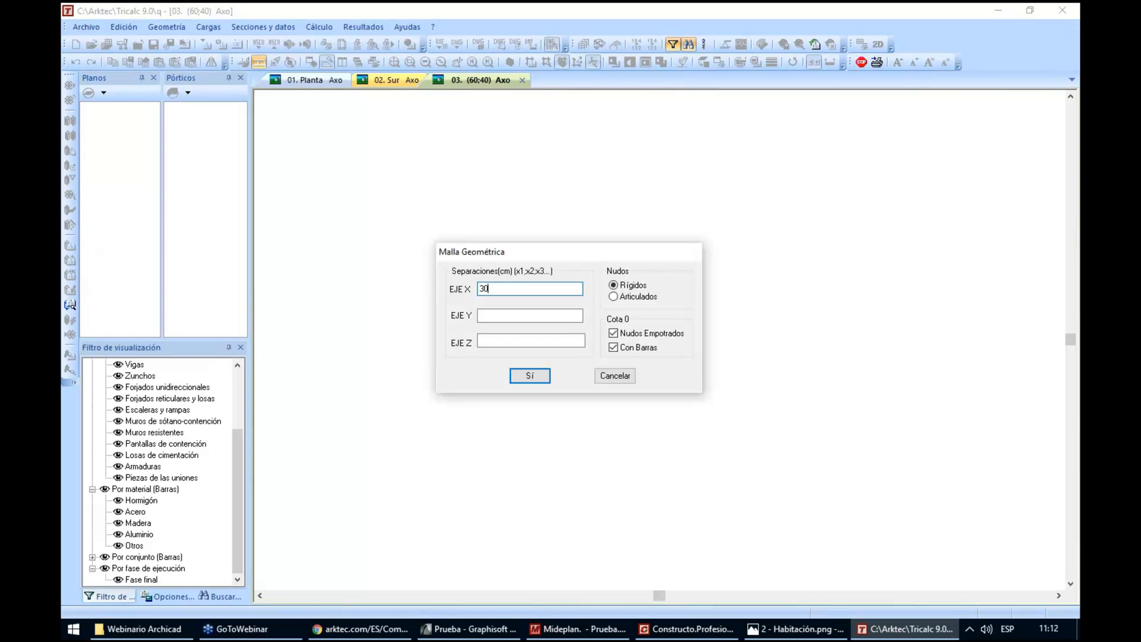
pyautogui.press('Tab')
pyautogui.write('300')
pyautogui.press('Tab')
pyautogui.write('300')
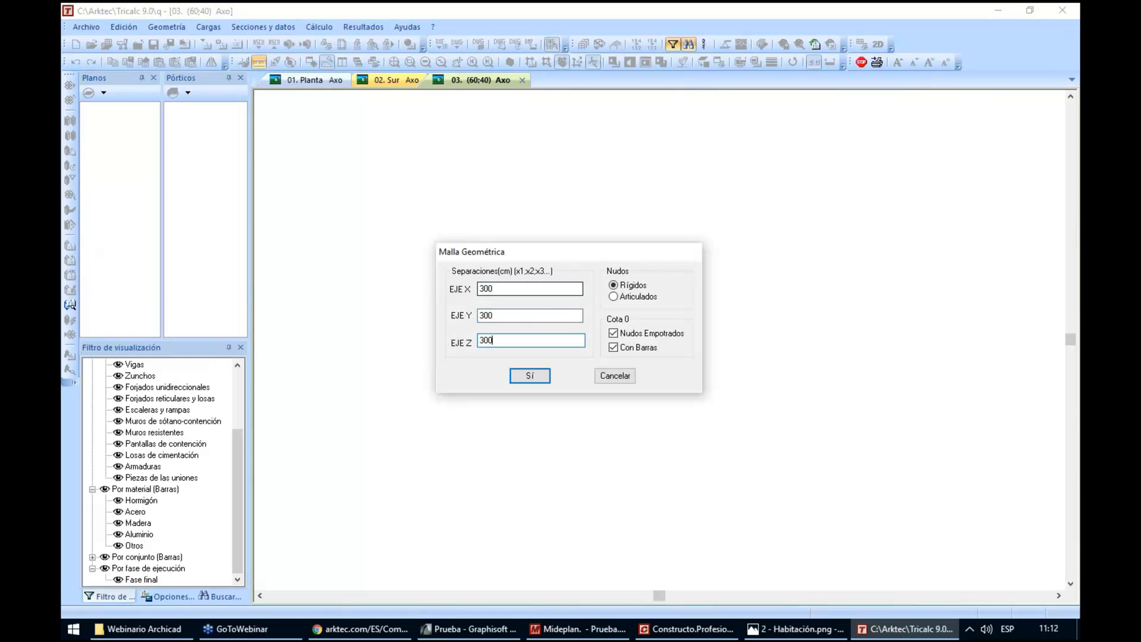
pyautogui.click(625, 348)
pyautogui.click(537, 375)
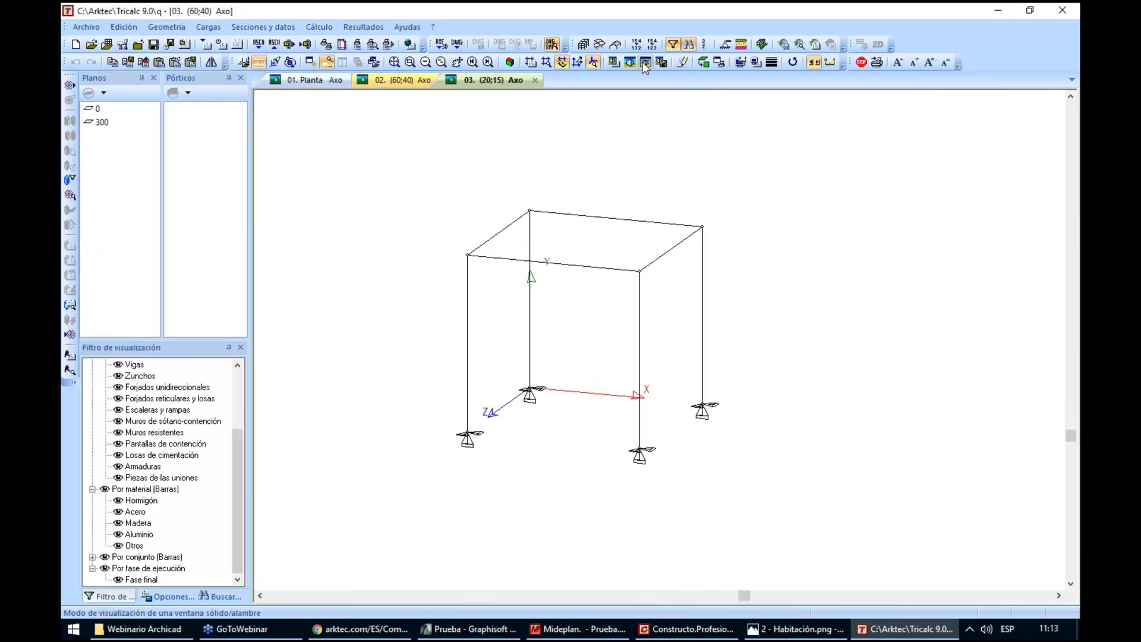
# Assign the Arcelor-Mittal HE 300B steel section to the two front columns of the cube frame
pyautogui.click(263, 27)
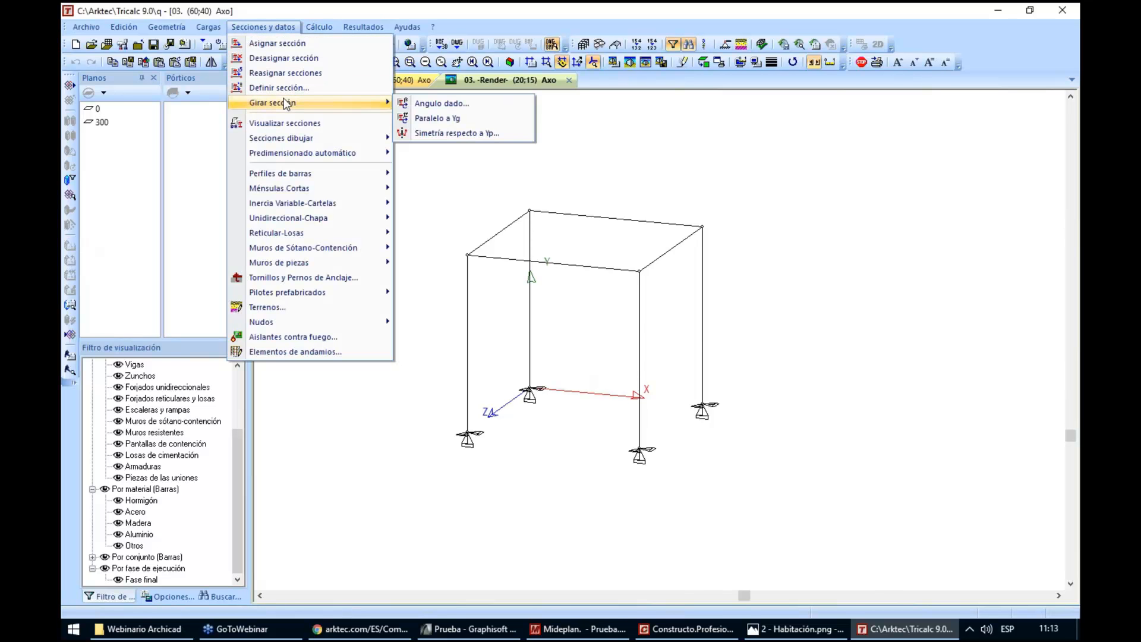
pyautogui.click(291, 88)
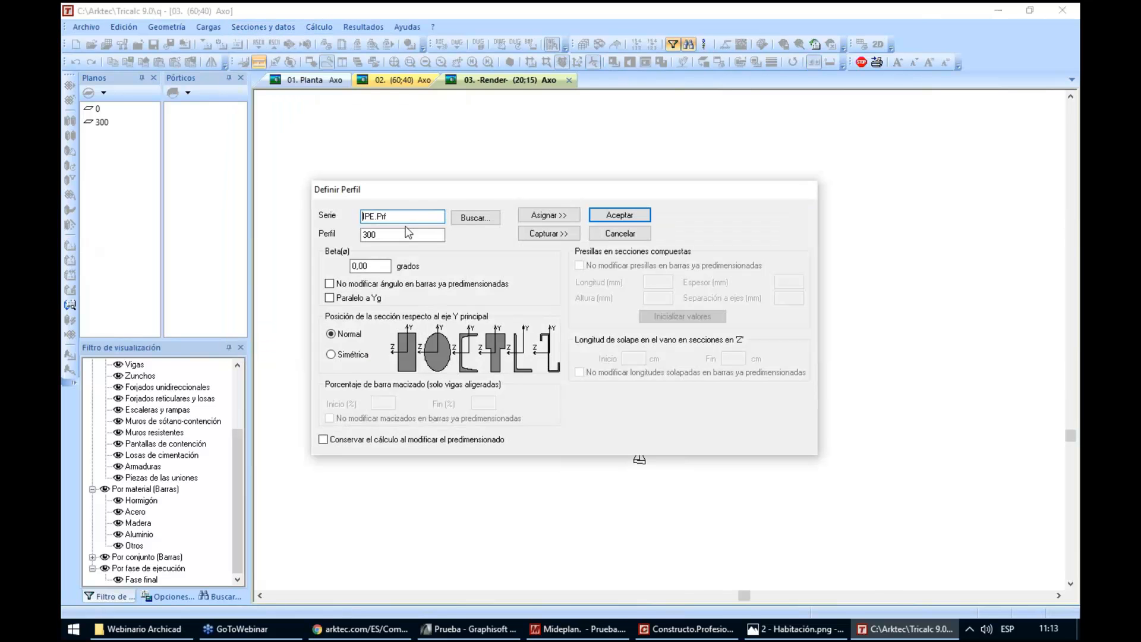
pyautogui.click(455, 218)
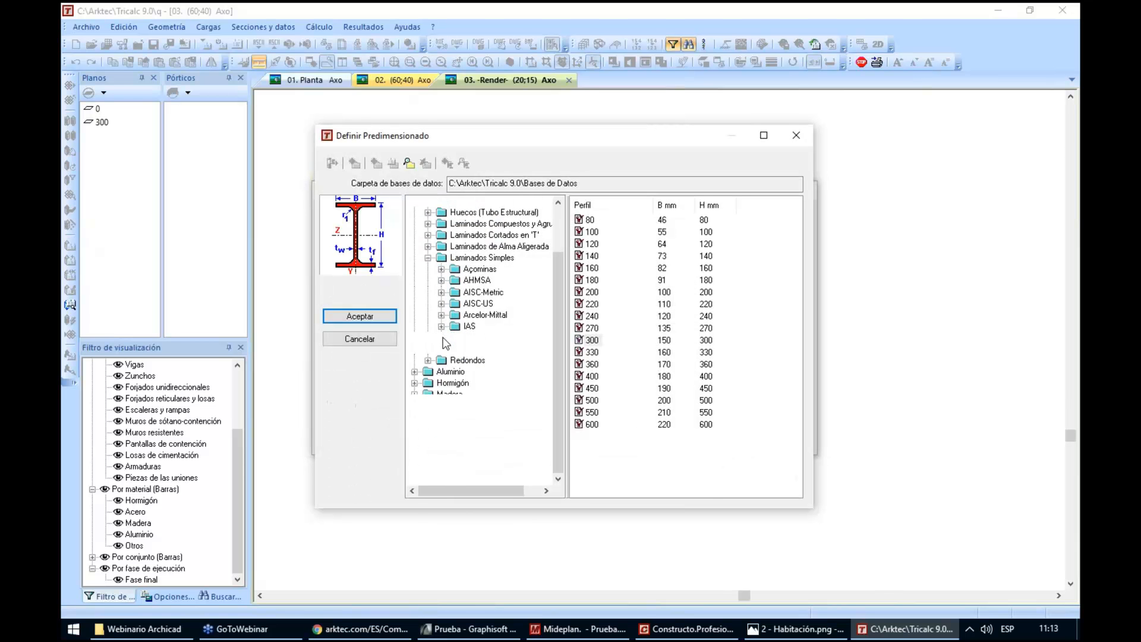
pyautogui.click(441, 360)
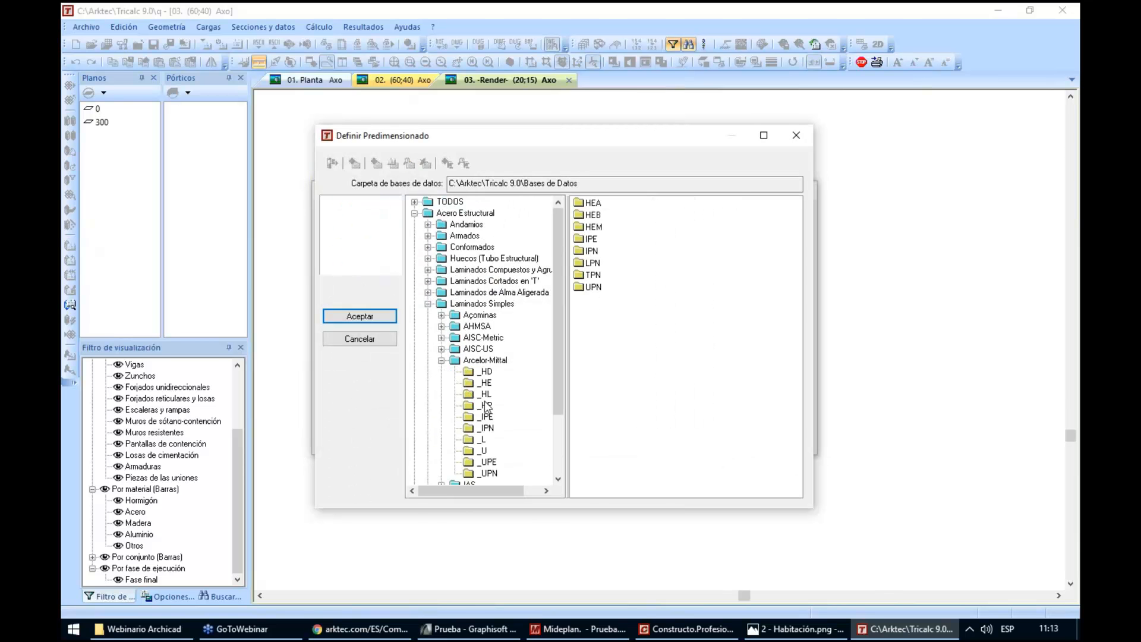
pyautogui.click(485, 383)
pyautogui.press('3')
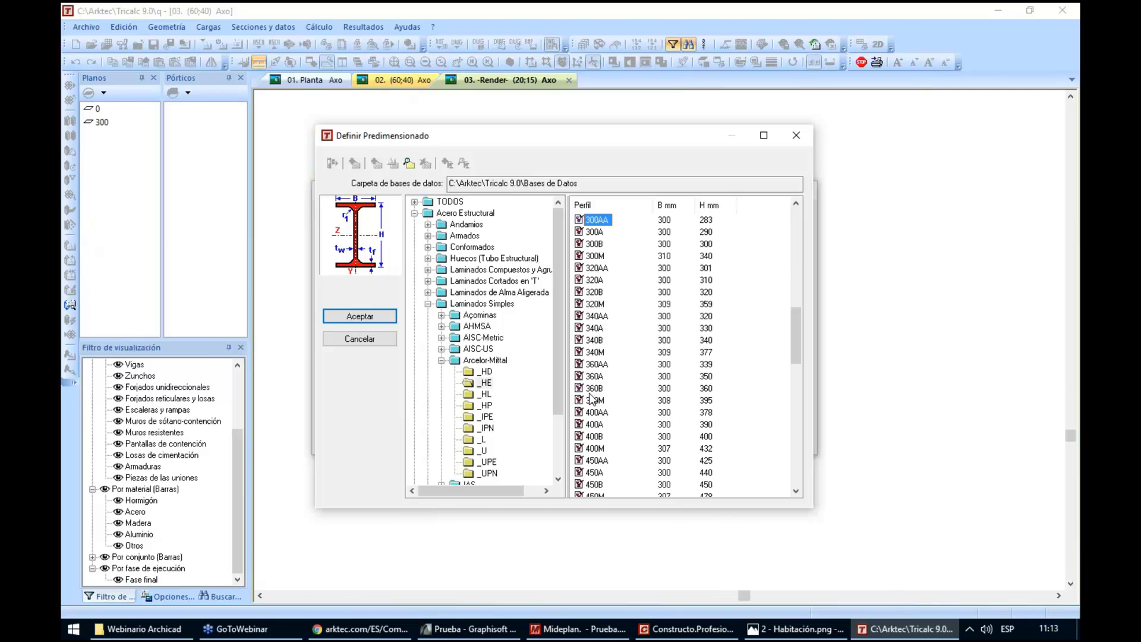
pyautogui.click(594, 243)
pyautogui.click(360, 315)
pyautogui.click(543, 220)
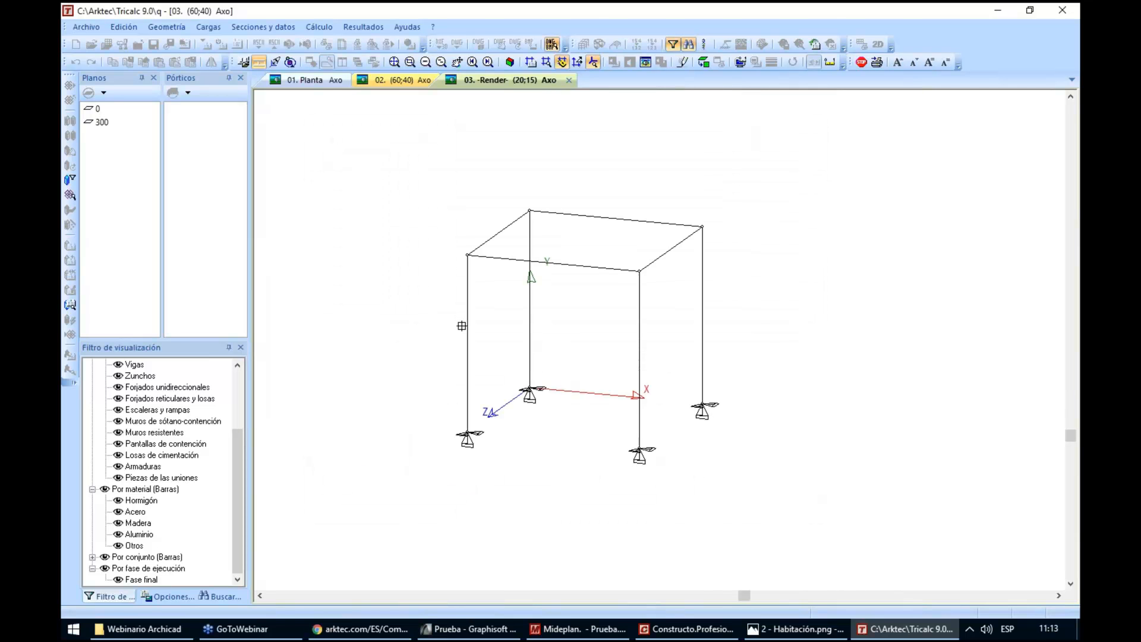
pyautogui.click(467, 324)
pyautogui.click(638, 325)
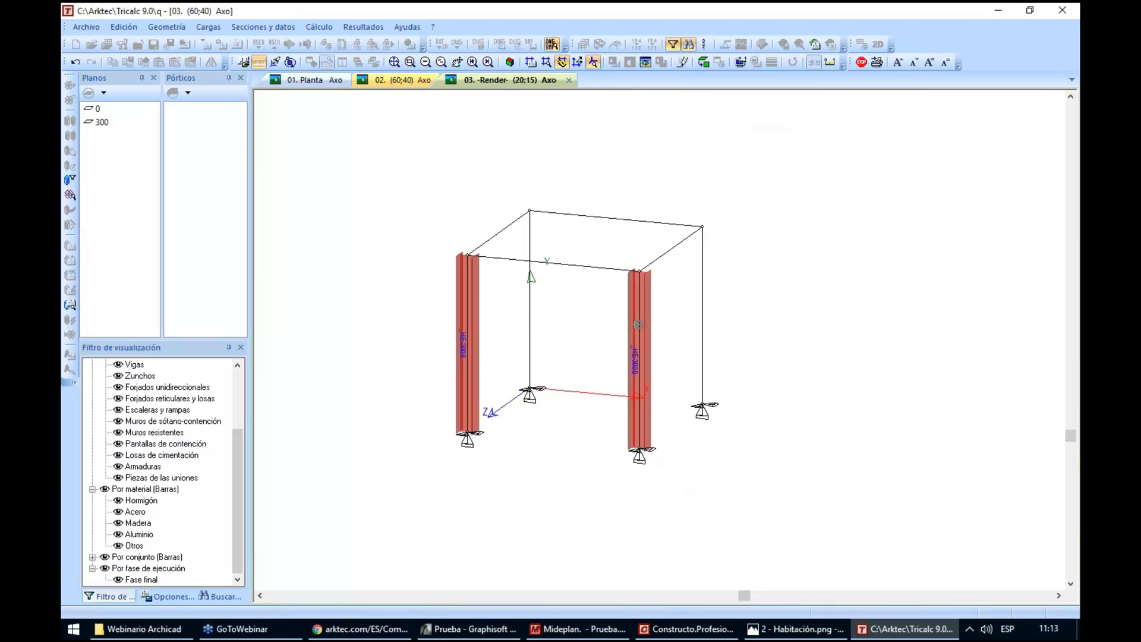
pyautogui.rightClick(791, 314)
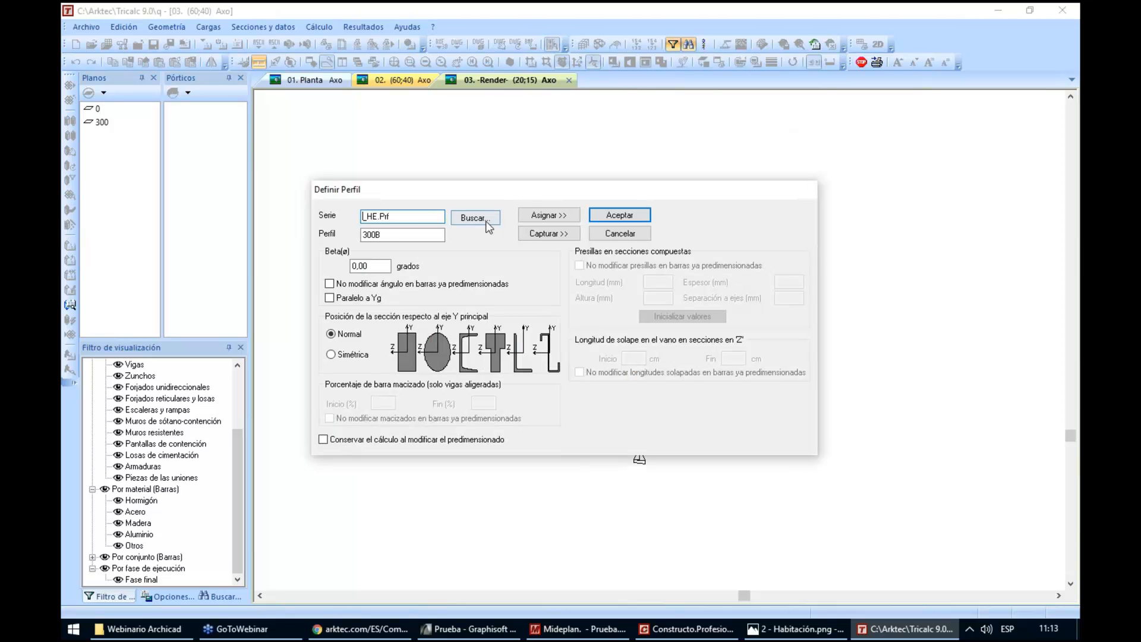
# Assign the Arcelor-Mittal IPE 200 steel section to the front beam and the adjoining side beam that meets it at the HE 300B column
pyautogui.click(486, 220)
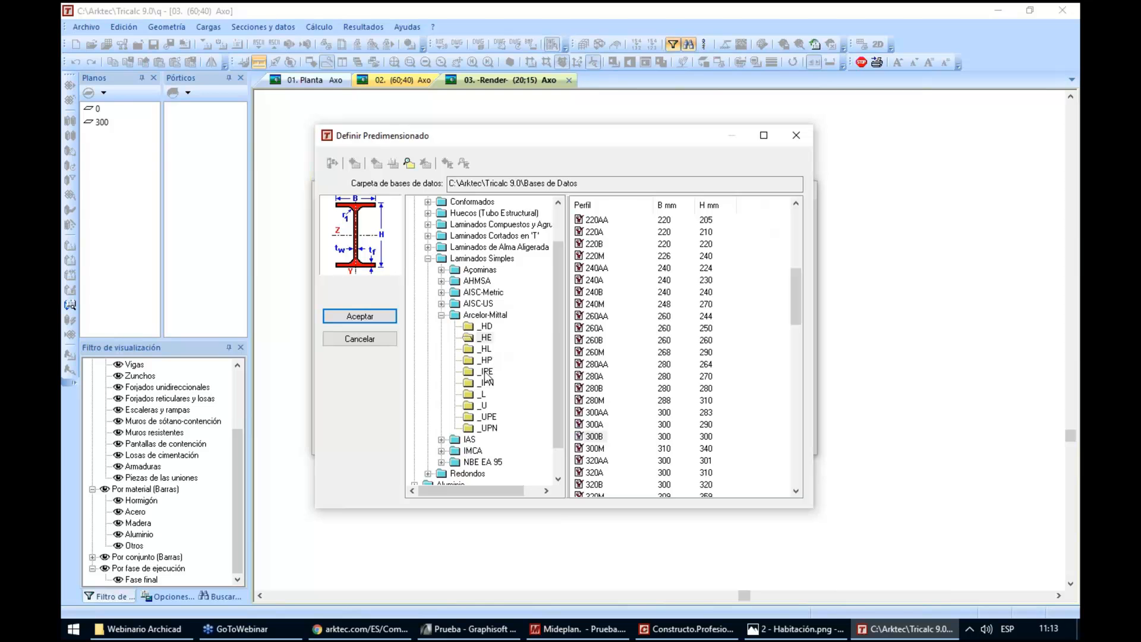
pyautogui.click(486, 372)
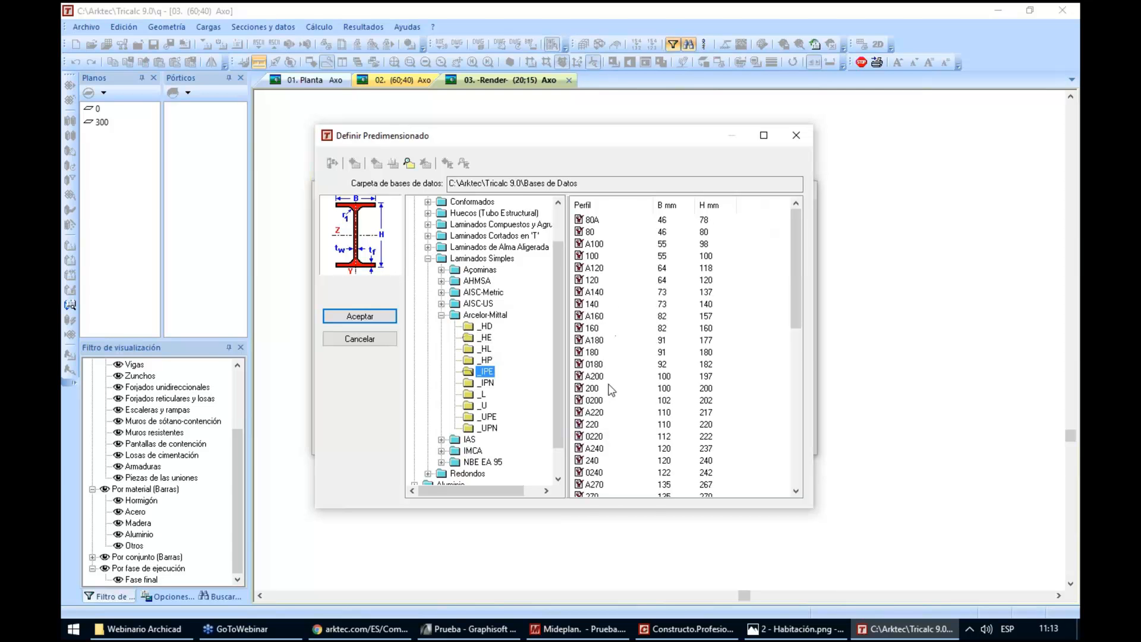
pyautogui.click(588, 388)
pyautogui.click(385, 320)
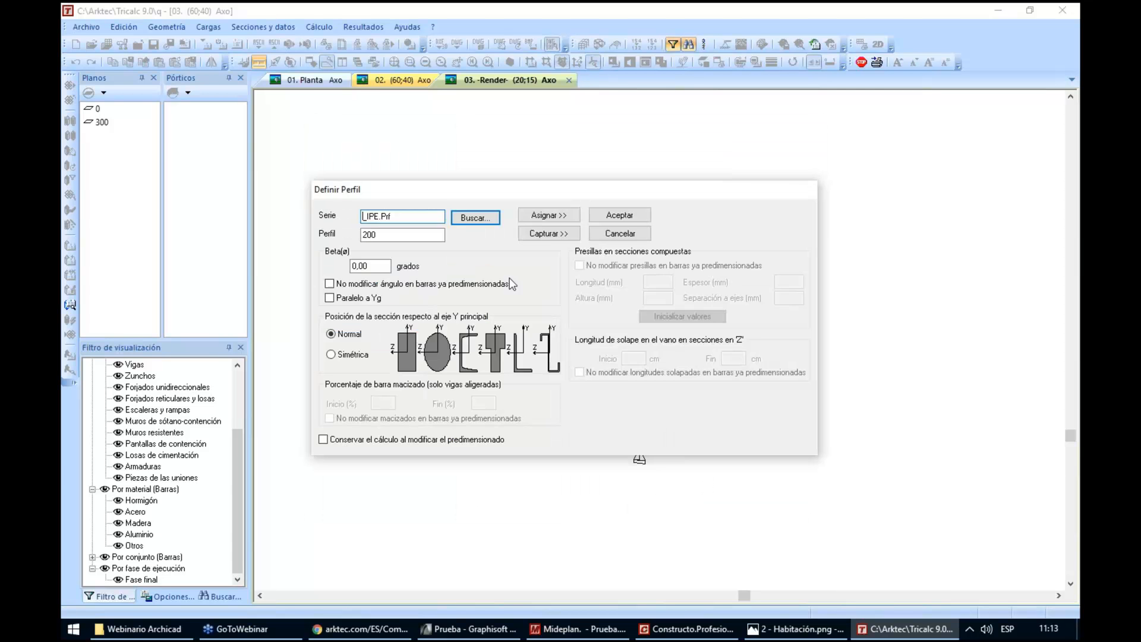
pyautogui.click(542, 217)
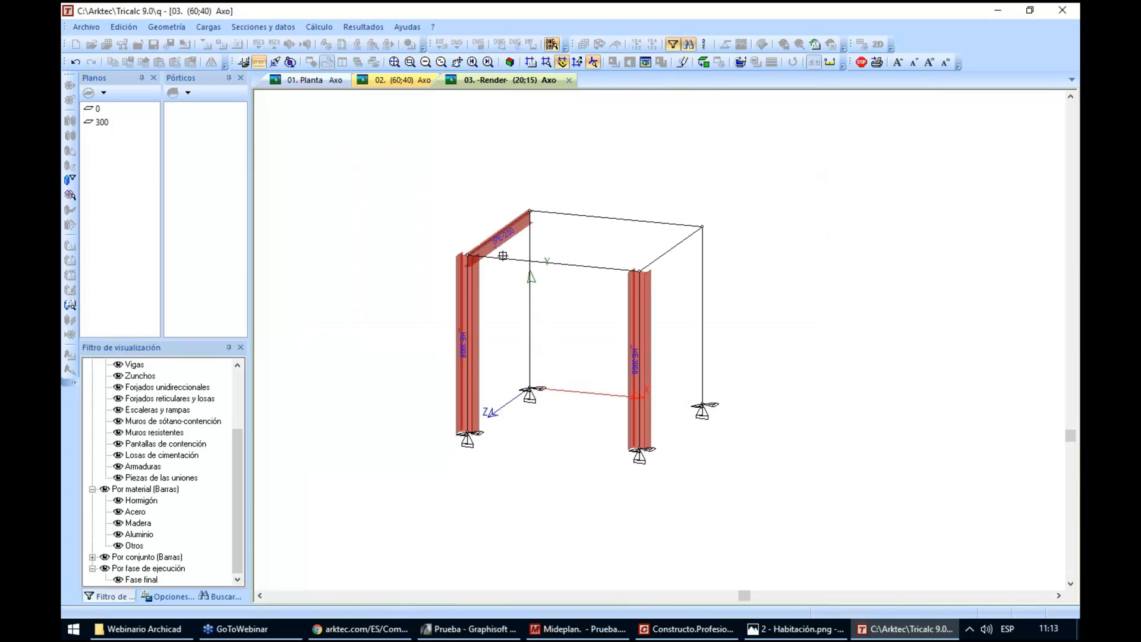
pyautogui.click(503, 256)
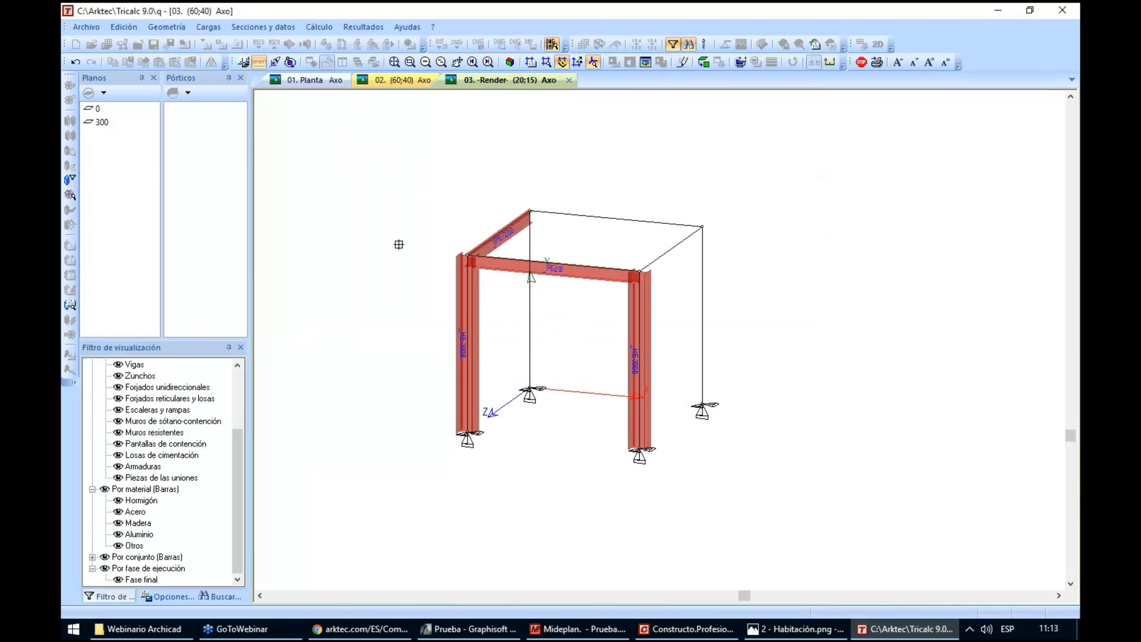
pyautogui.rightClick(399, 244)
# Assign a HOR 30x30 concrete section to the two rear columns and the rear beam
pyautogui.doubleClick(420, 218)
pyautogui.write('hor')
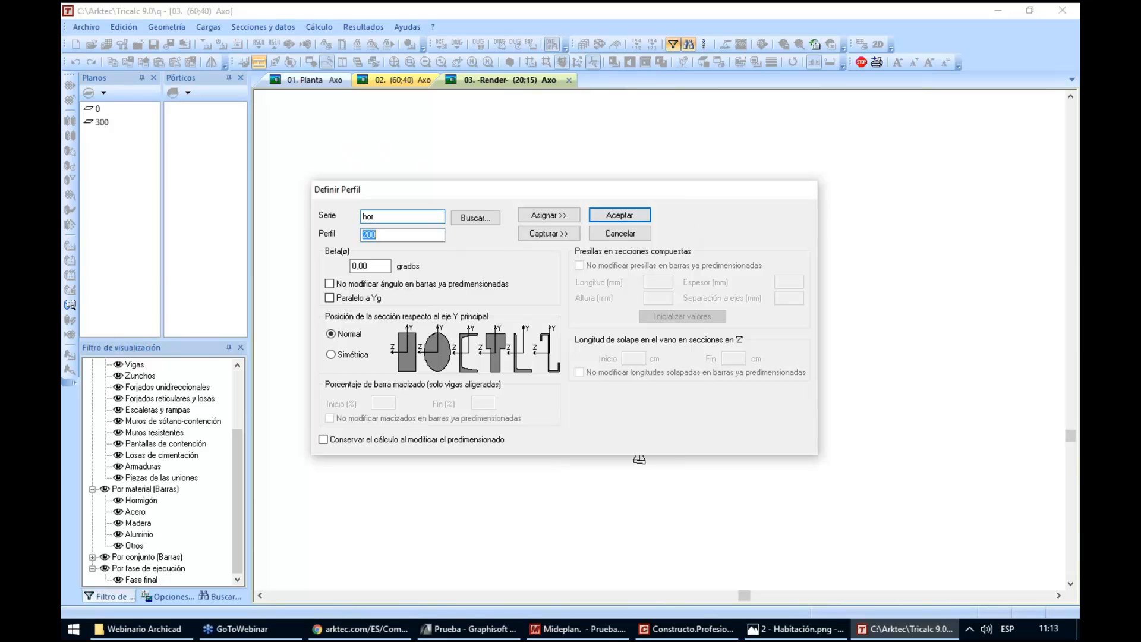
pyautogui.write('30x3')
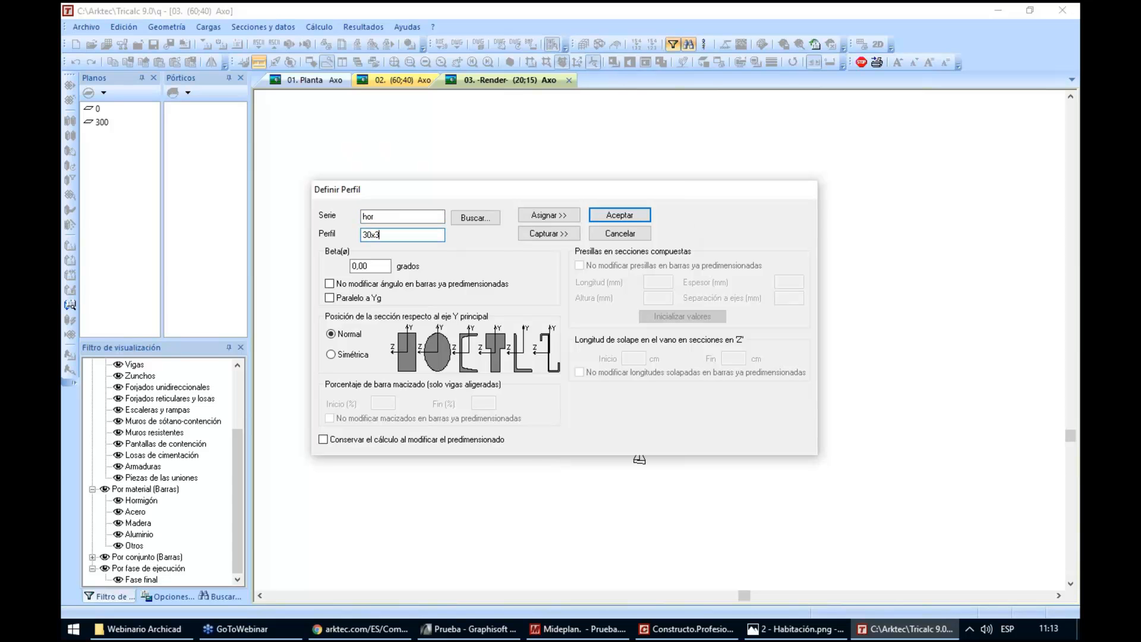
pyautogui.click(548, 215)
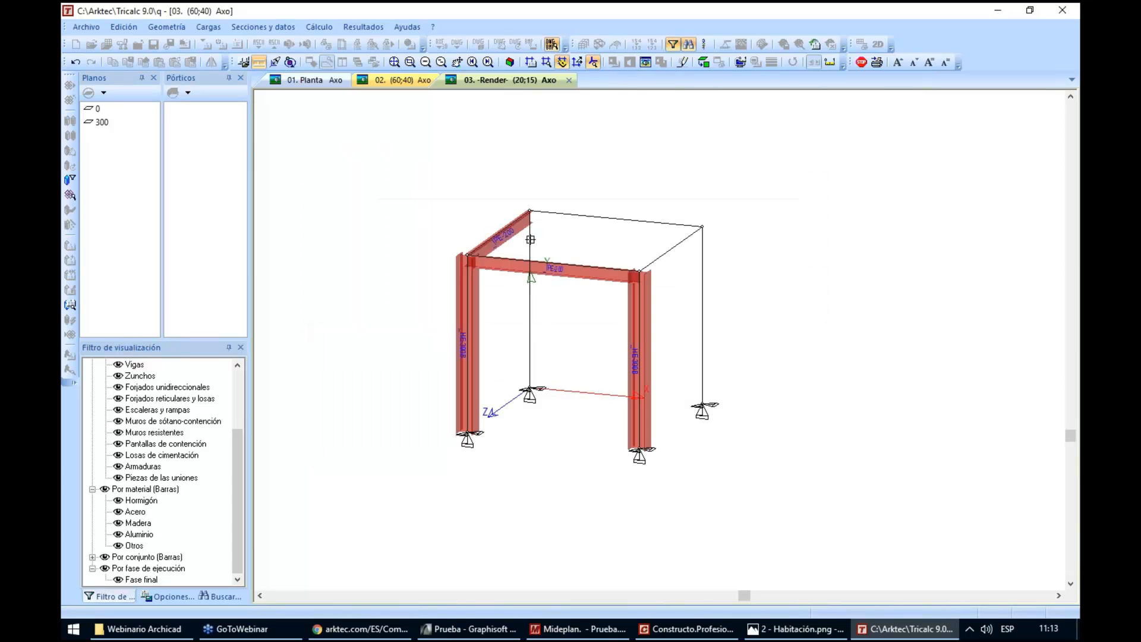
pyautogui.click(557, 217)
pyautogui.click(556, 218)
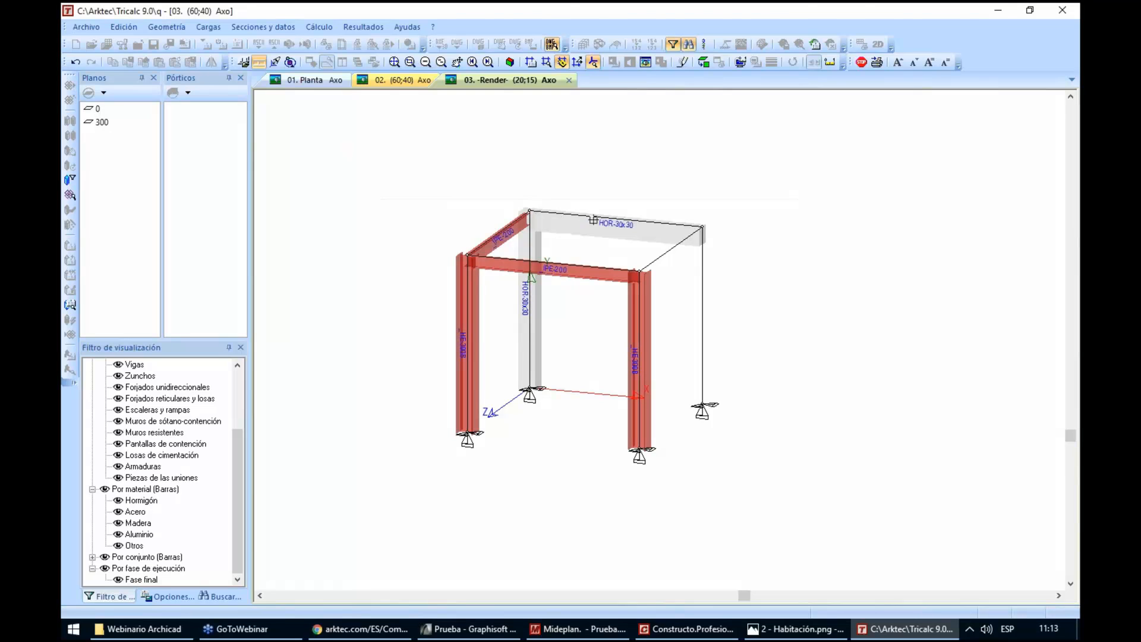
pyautogui.click(701, 270)
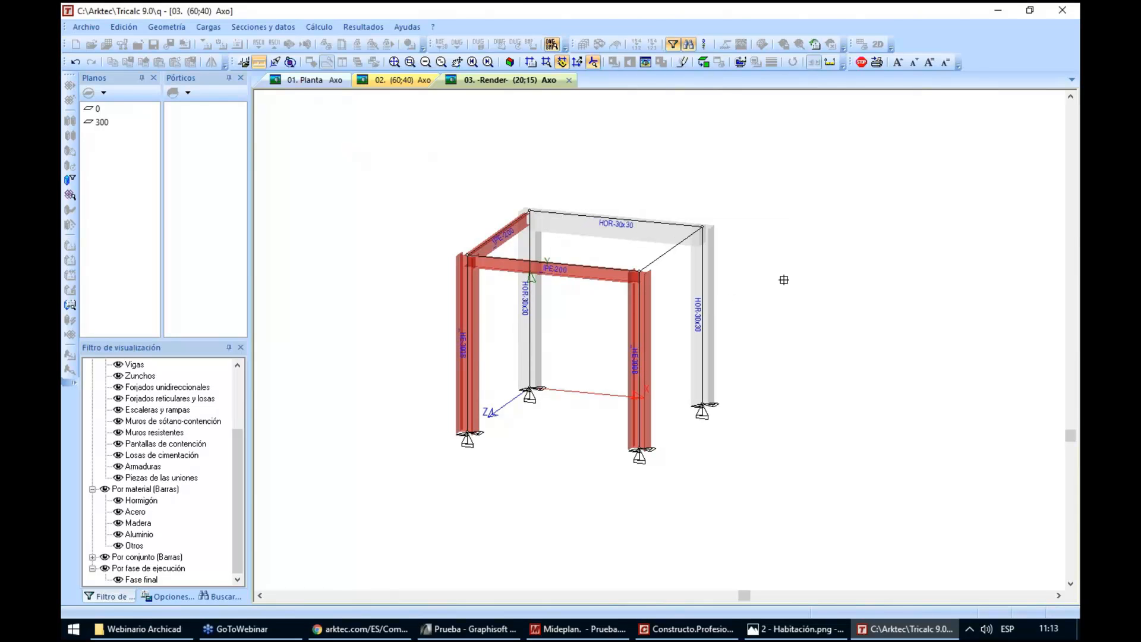
pyautogui.press('Escape')
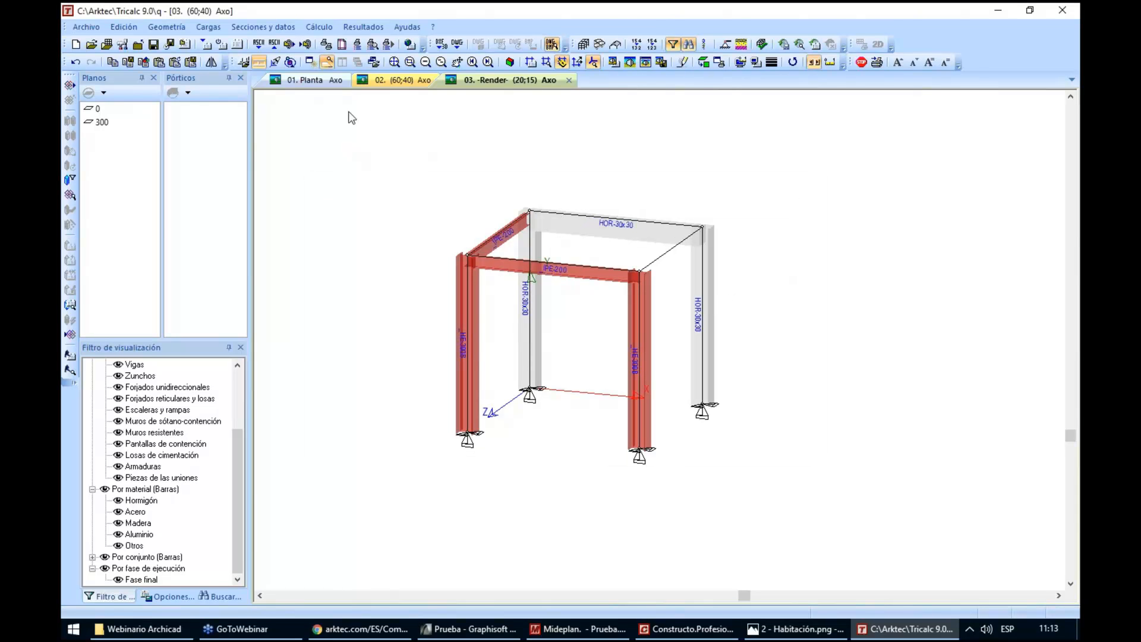
# Place a combined footing joining the base nodes of the two front HE 300B columns
pyautogui.click(169, 28)
pyautogui.moveTo(220, 189)
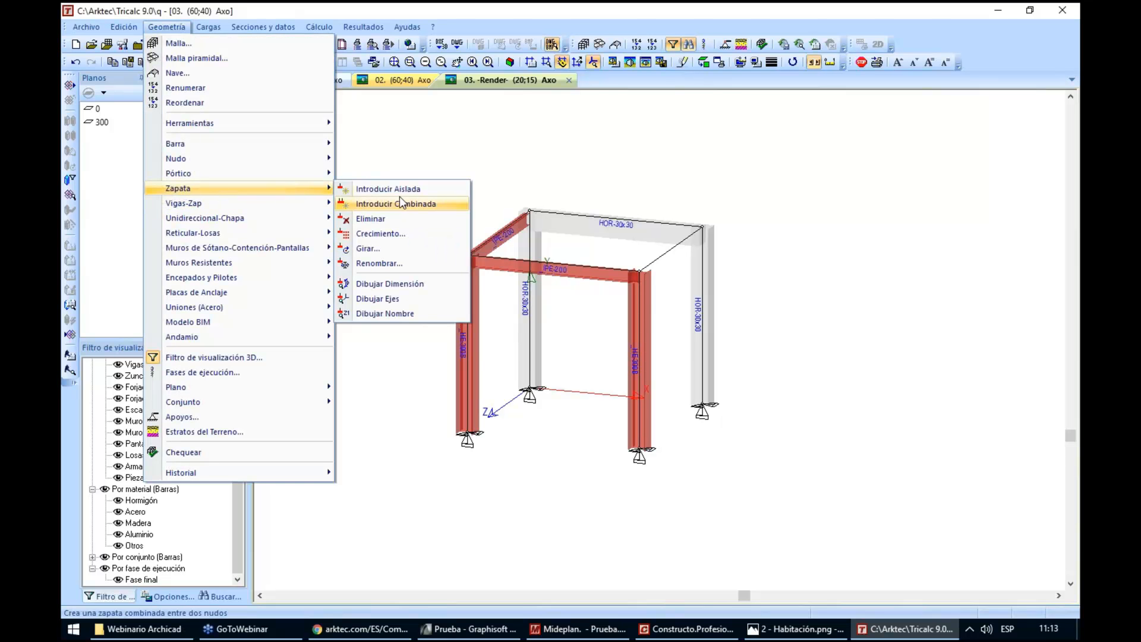
pyautogui.click(401, 201)
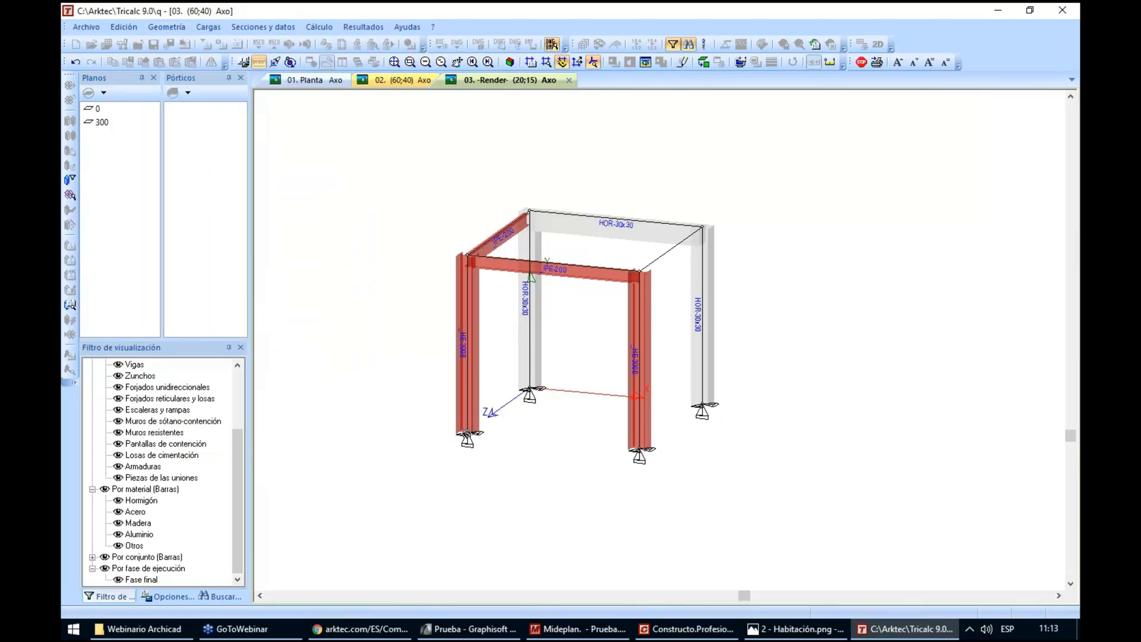
pyautogui.click(639, 452)
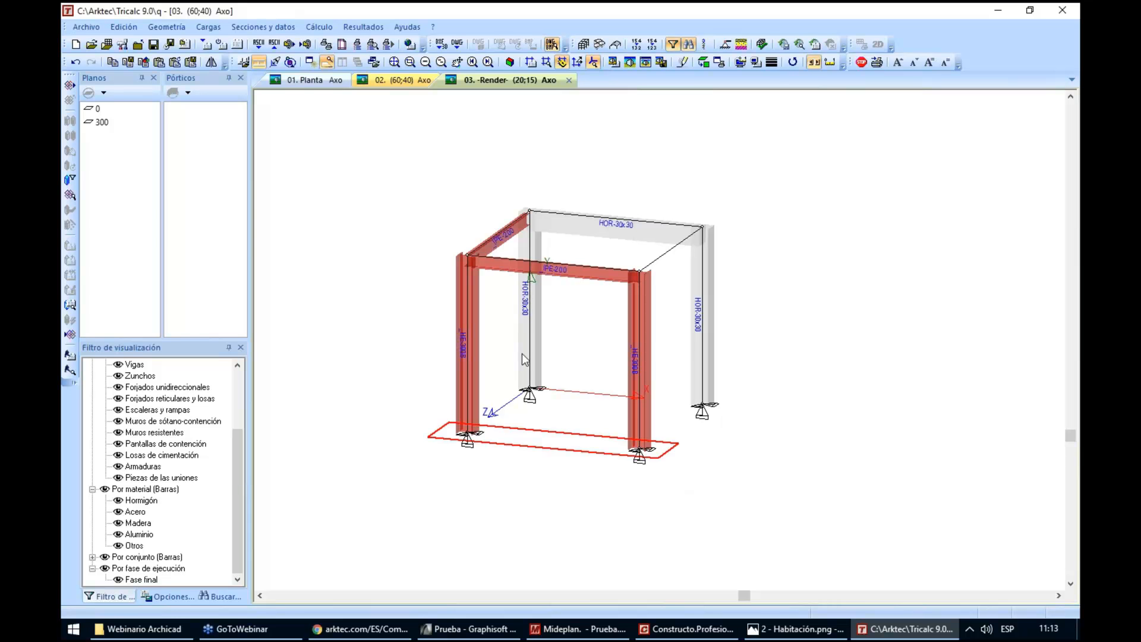
# Add isolated footings at the base nodes of the two rear concrete columns
pyautogui.click(167, 27)
pyautogui.moveTo(222, 186)
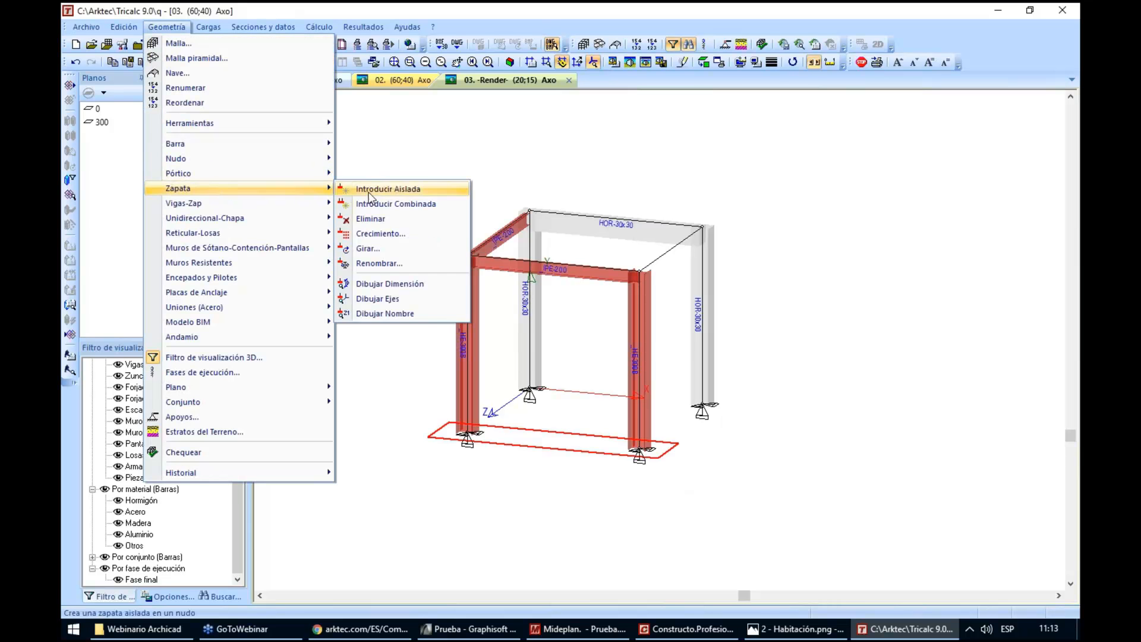
pyautogui.click(402, 188)
pyautogui.moveTo(504, 372); pyautogui.dragTo(743, 416)
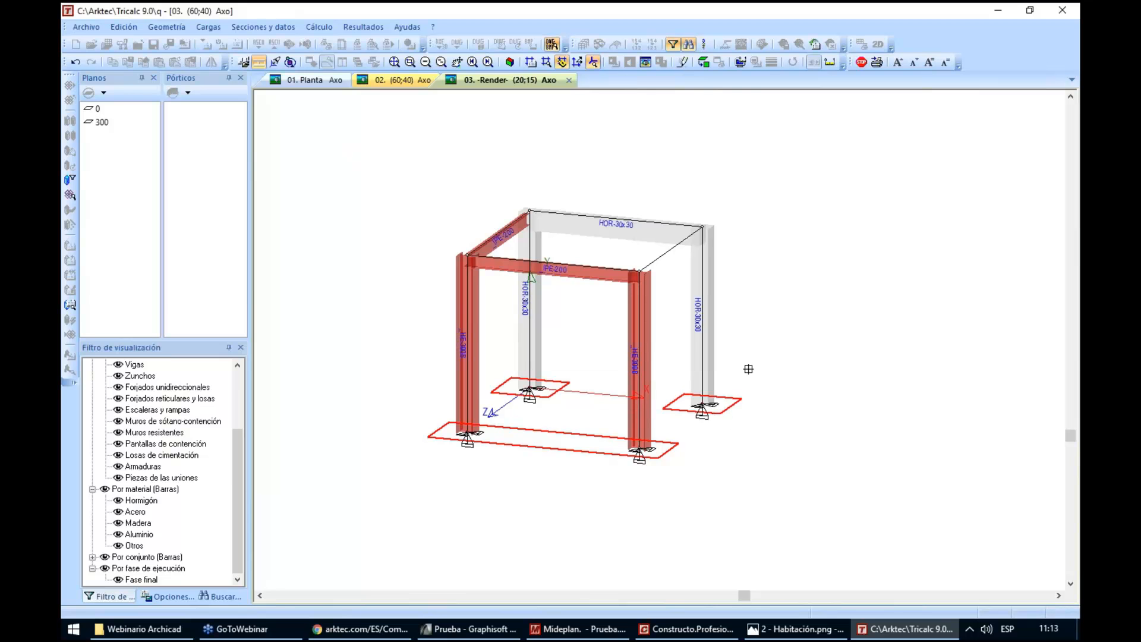
# Add foundation tie beams linking the rear footings to each other and each rear footing to the combined front footing
pyautogui.click(174, 26)
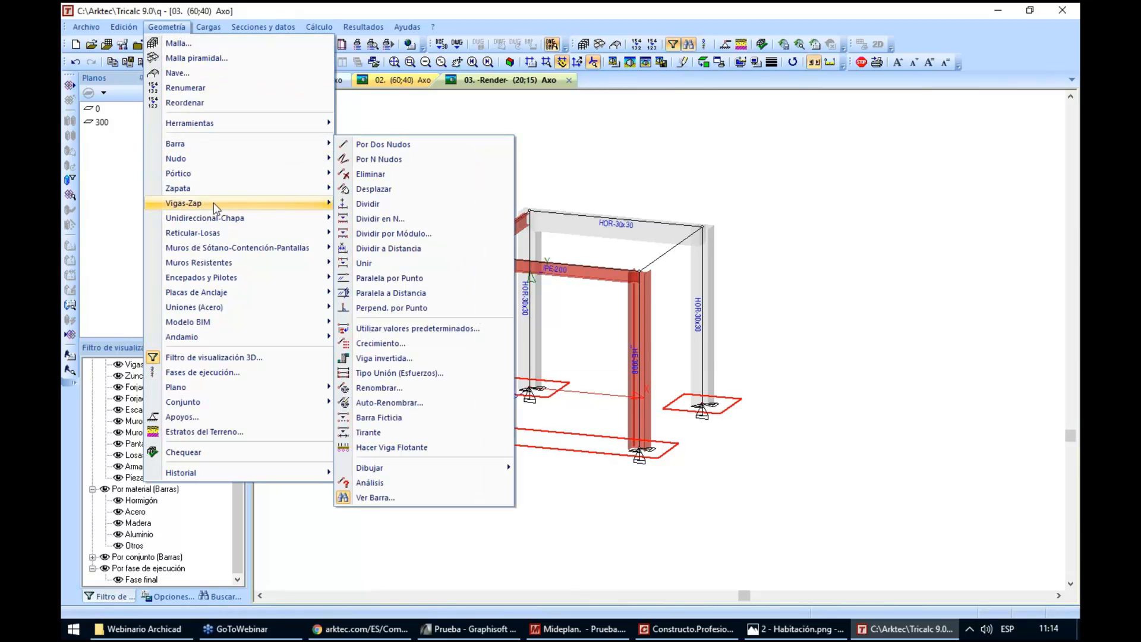
pyautogui.moveTo(213, 203)
pyautogui.click(376, 205)
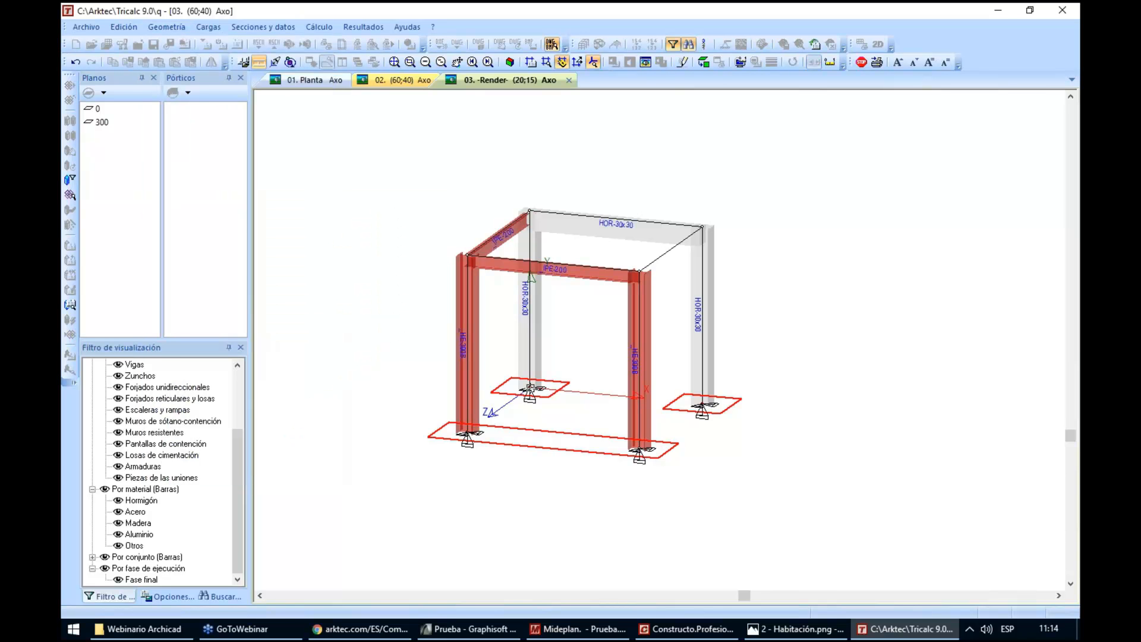
pyautogui.click(531, 388)
pyautogui.click(467, 433)
pyautogui.click(703, 406)
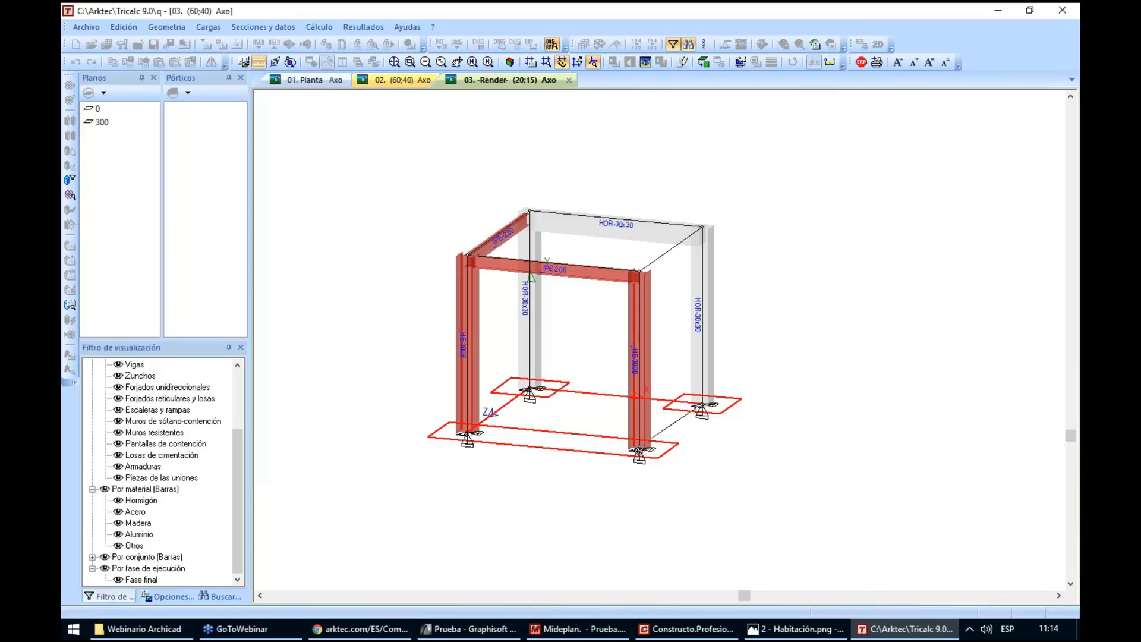
pyautogui.click(639, 450)
pyautogui.rightClick(753, 462)
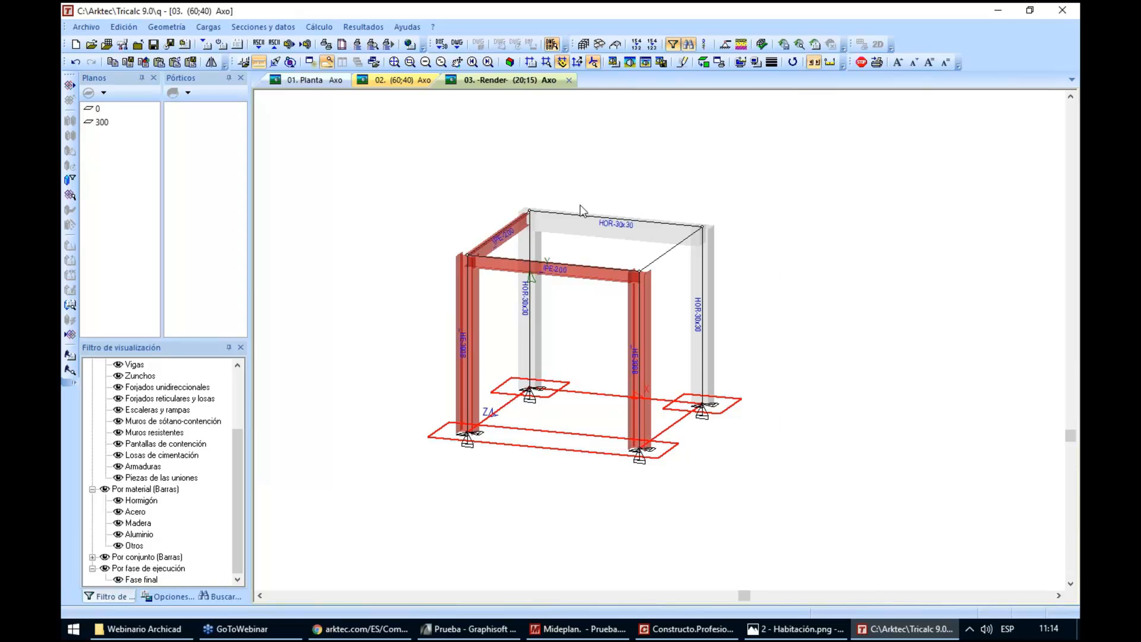
# Assign the HOR 30x30 concrete section to the remaining side beam between the rear concrete column and the front steel column
pyautogui.click(243, 27)
pyautogui.click(257, 43)
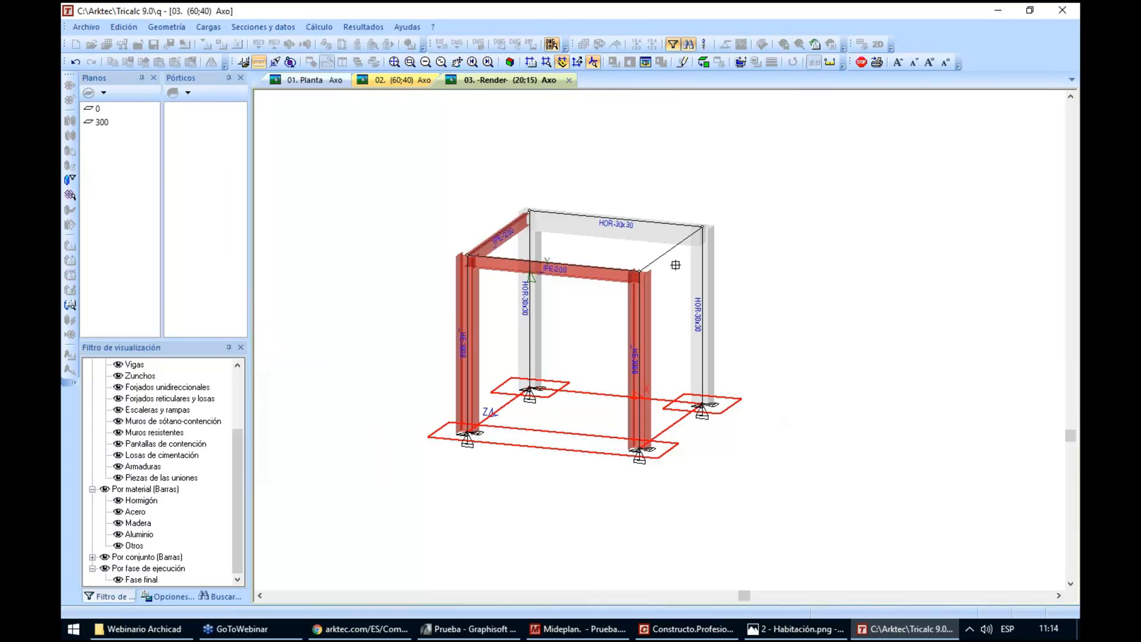
pyautogui.click(655, 258)
pyautogui.rightClick(808, 248)
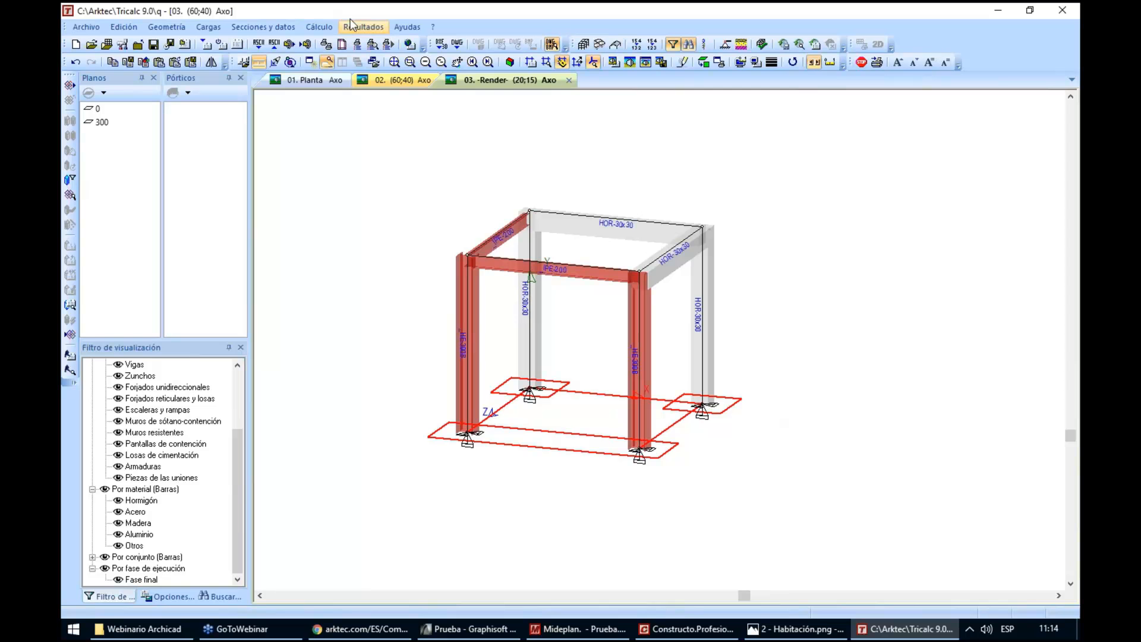
# Run the automatic calculation once, including bar reinforcement, steel section checks, foundations and the global fabrication table
pyautogui.click(652, 45)
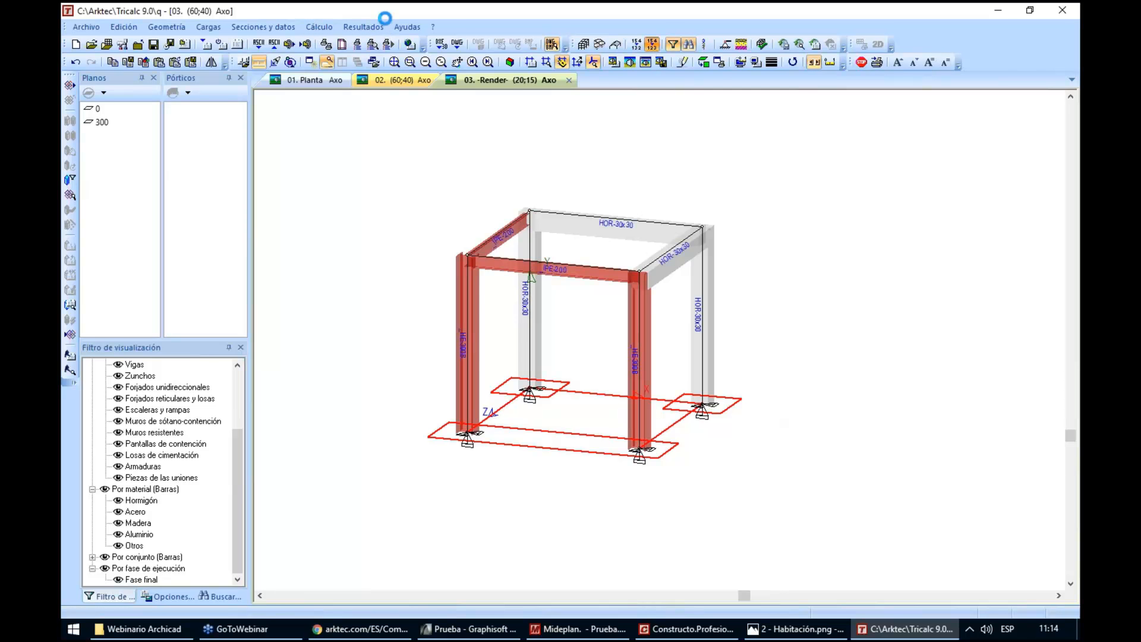
pyautogui.click(319, 26)
pyautogui.click(384, 341)
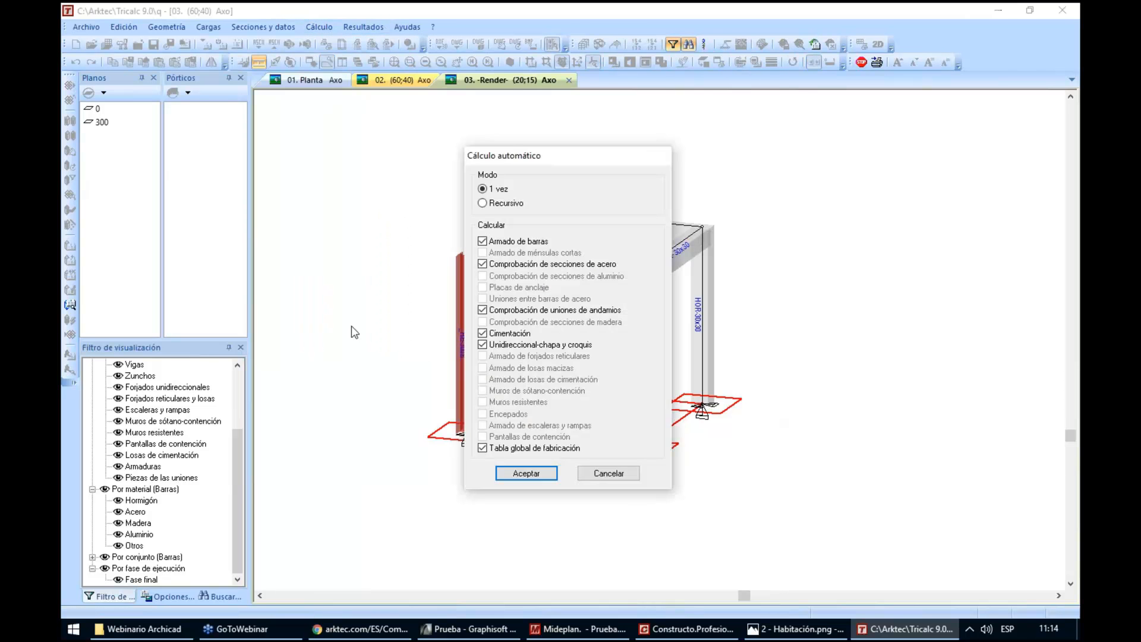
pyautogui.press('Return')
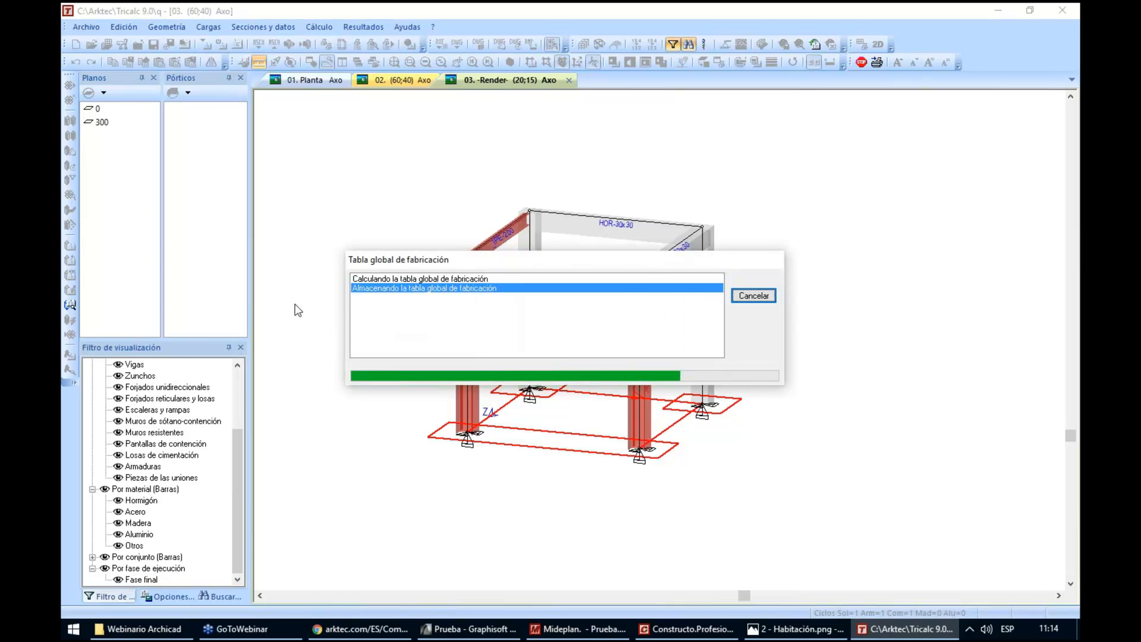
pyautogui.press('Return')
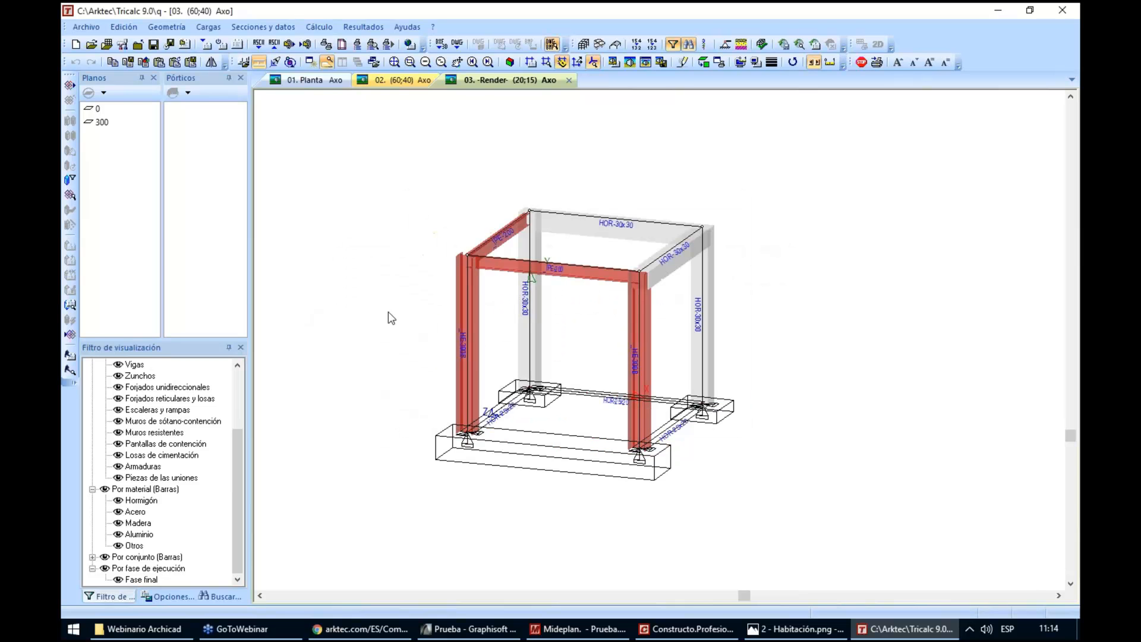
# Examine the 3D reinforcement of the footings, tie beams and concrete bars around the column bases
pyautogui.scroll(-2, 388, 312)
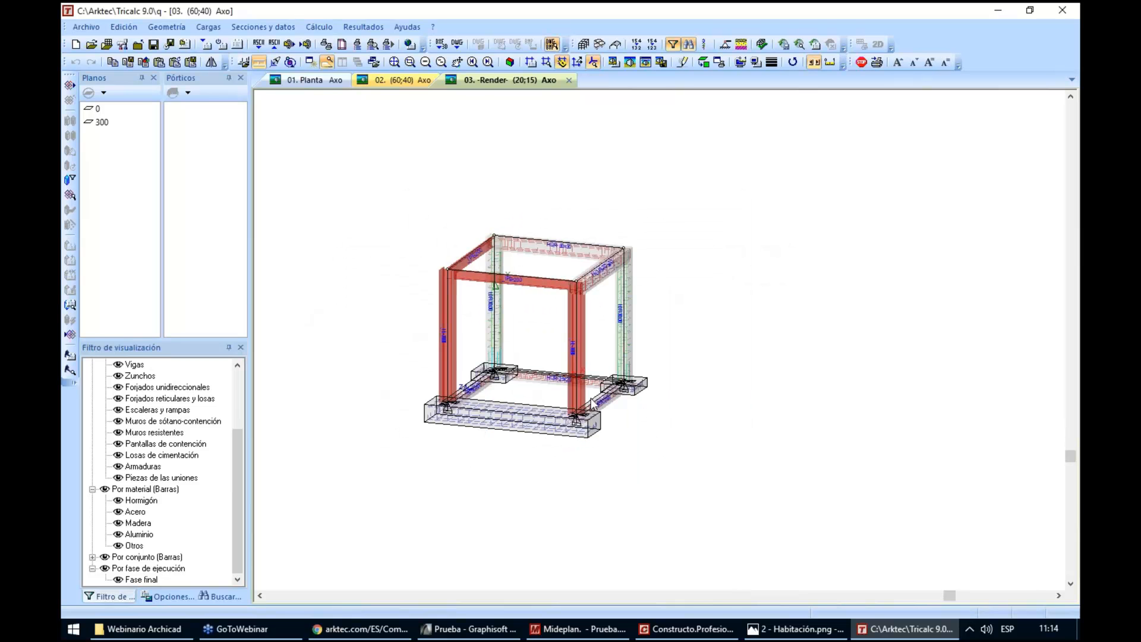
pyautogui.press('Up')
pyautogui.press('Up')
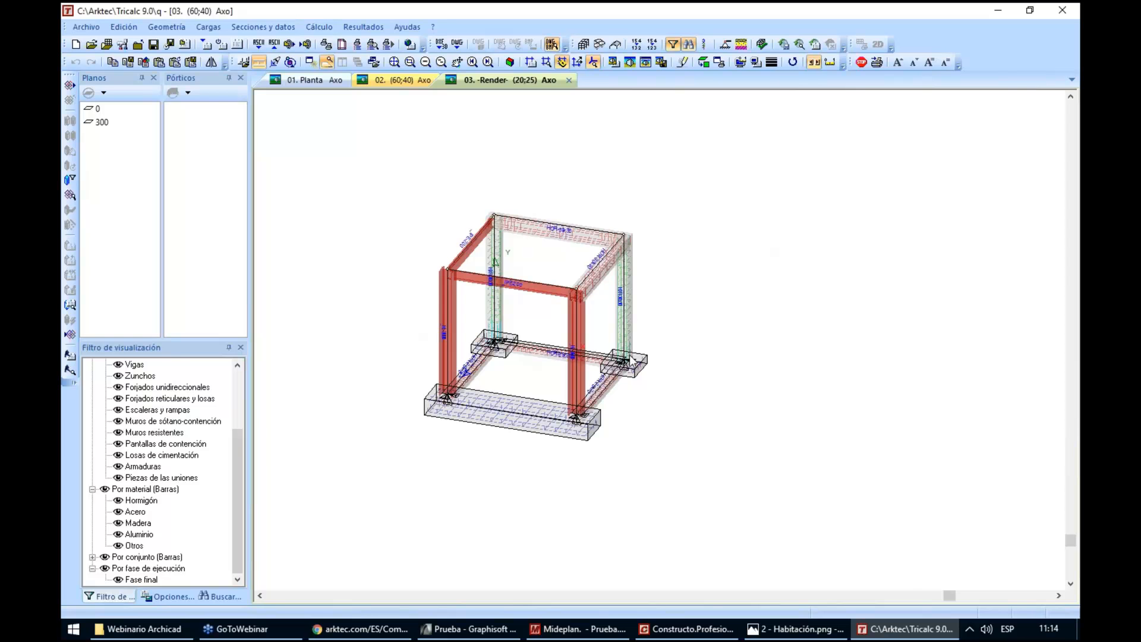
pyautogui.scroll(2, 601, 414)
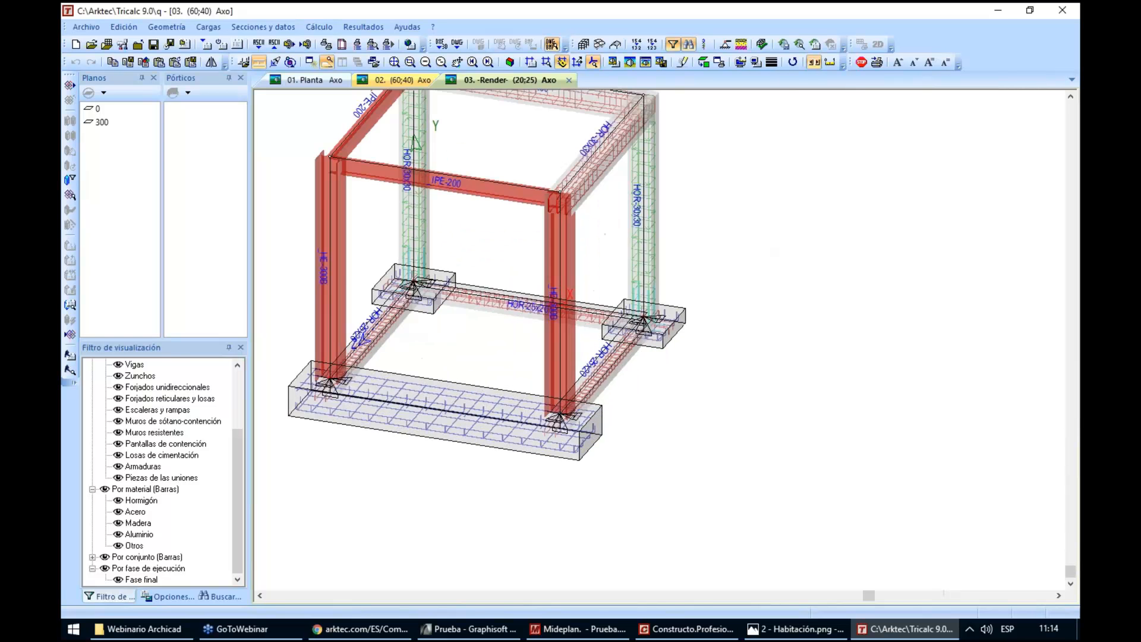
pyautogui.scroll(3, 563, 423)
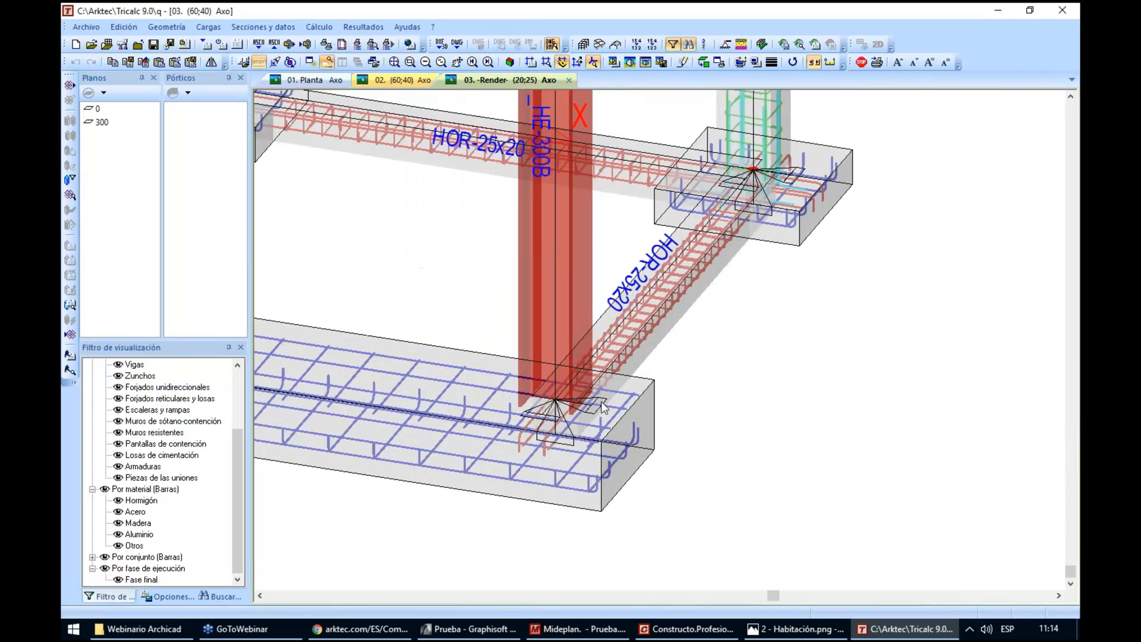
pyautogui.scroll(-5, 607, 372)
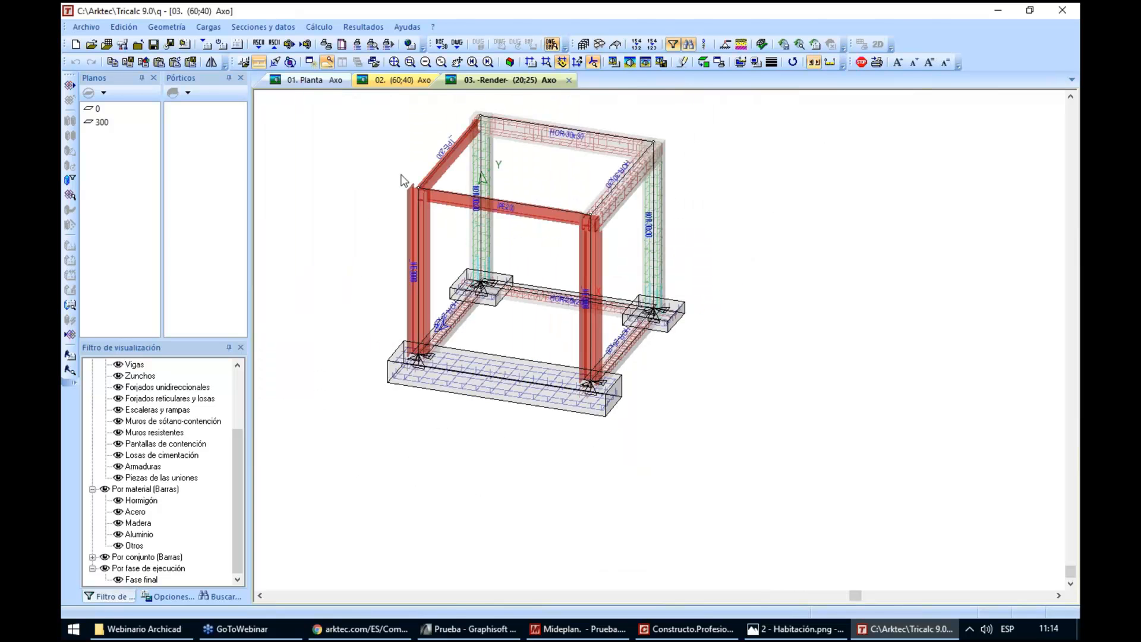
# Create a bolted end-plate joint between the front IPE 200 beam and the HE 300B column's flange, taking forces from the structure calculation
pyautogui.scroll(5, 404, 179)
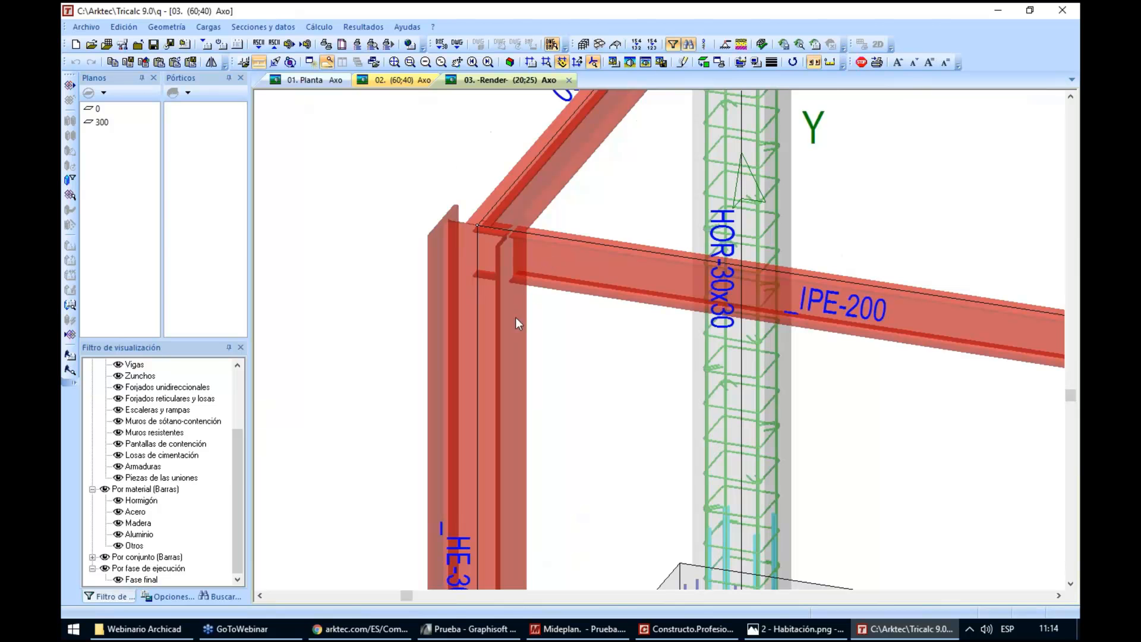
pyautogui.click(166, 27)
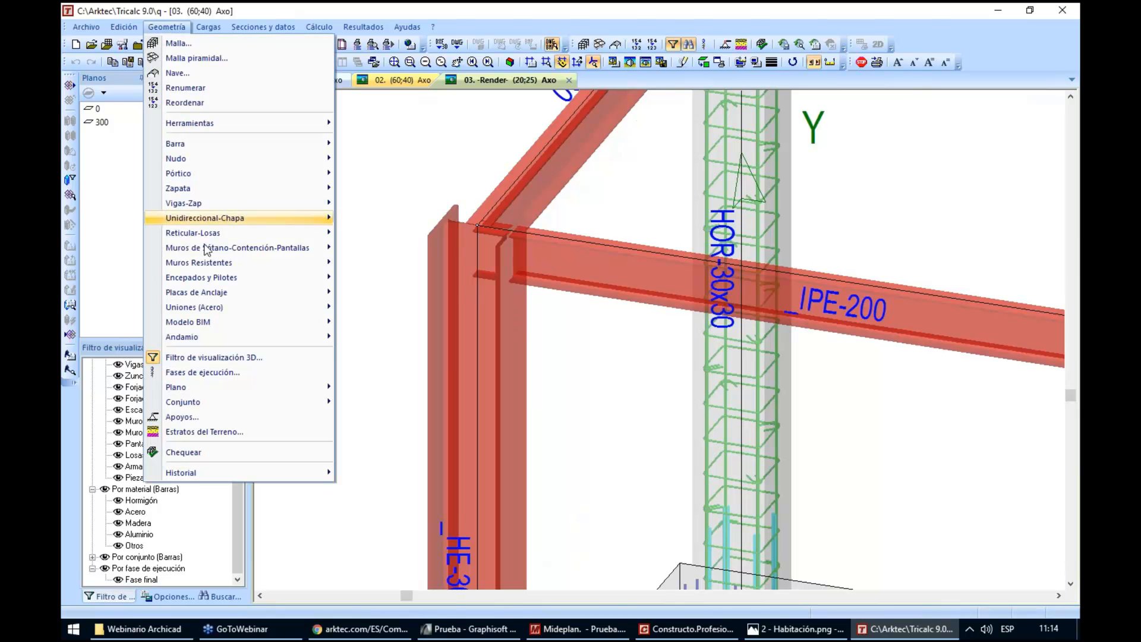
pyautogui.moveTo(229, 306)
pyautogui.click(365, 309)
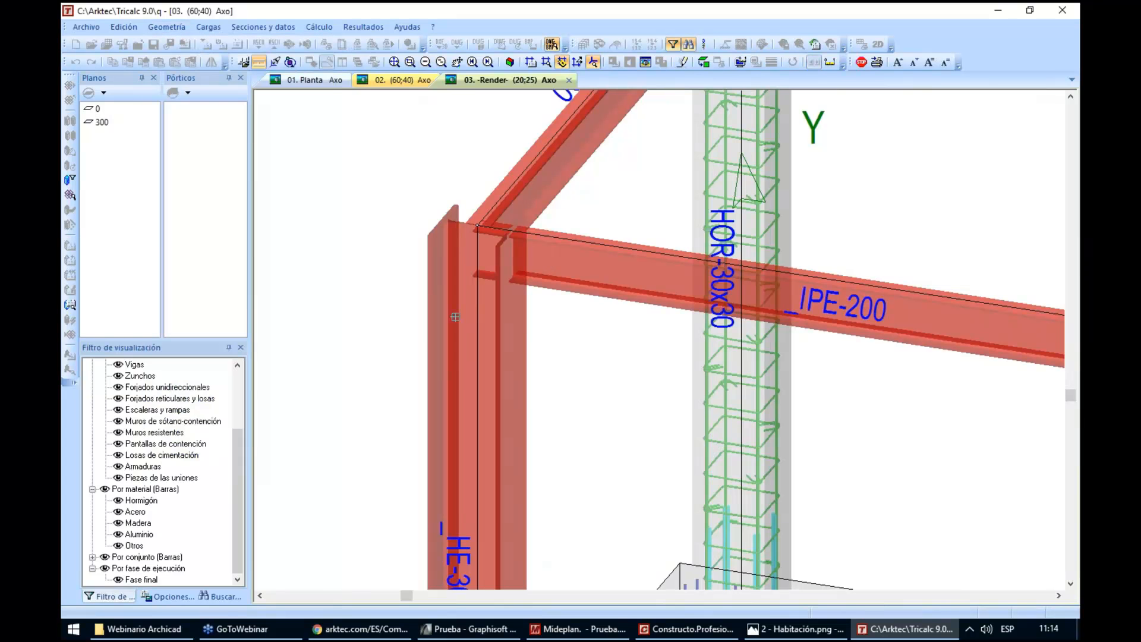
pyautogui.click(570, 226)
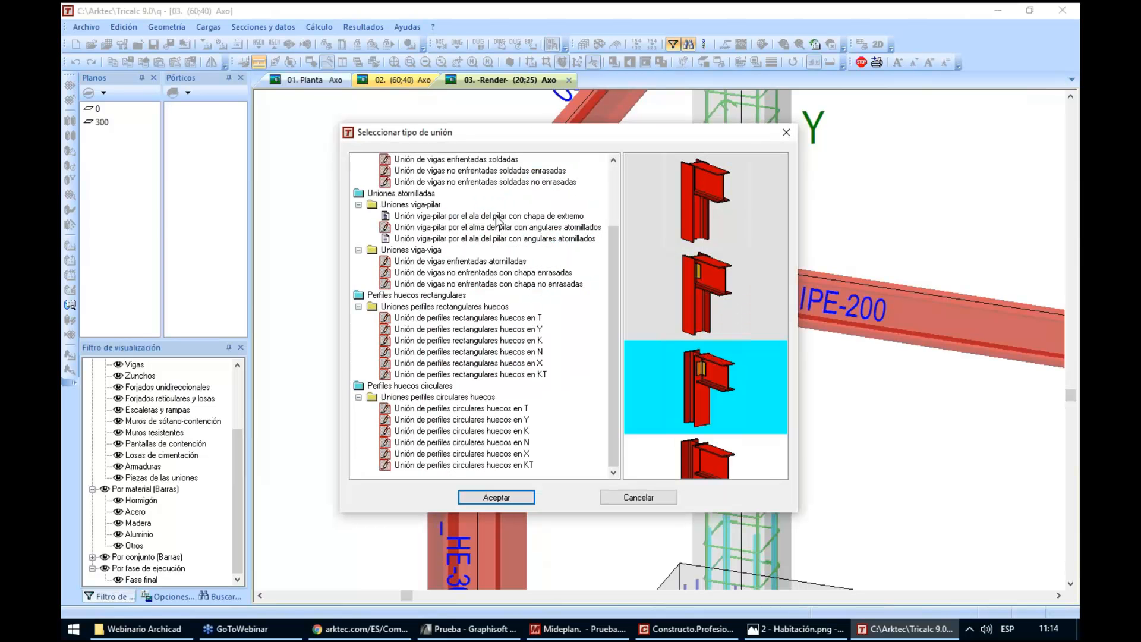
pyautogui.click(496, 218)
pyautogui.click(680, 189)
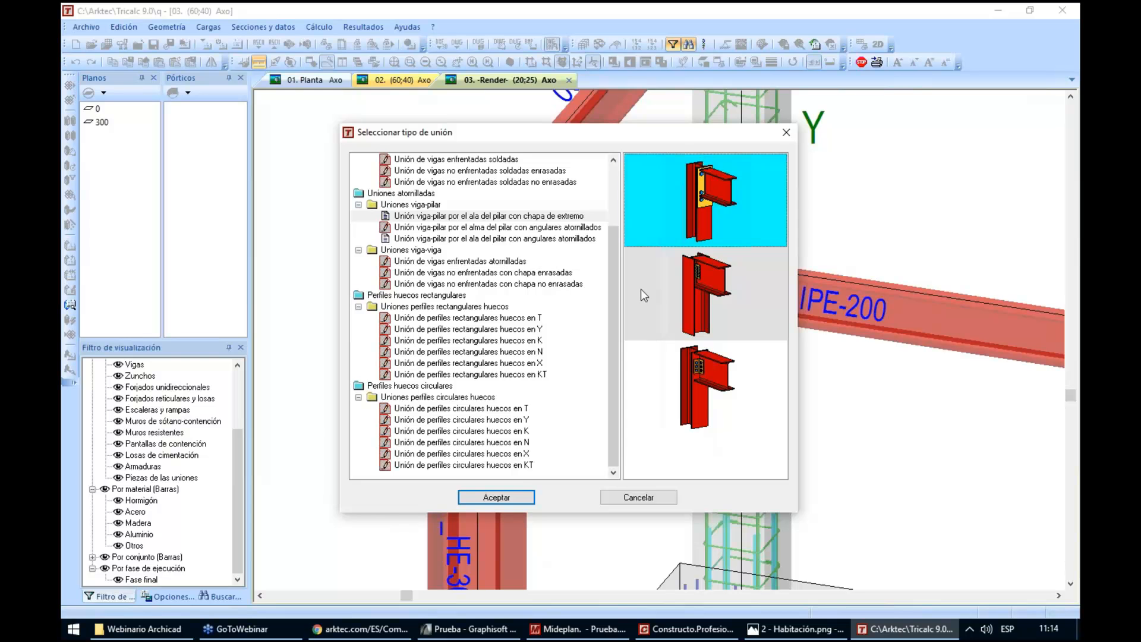
pyautogui.click(522, 497)
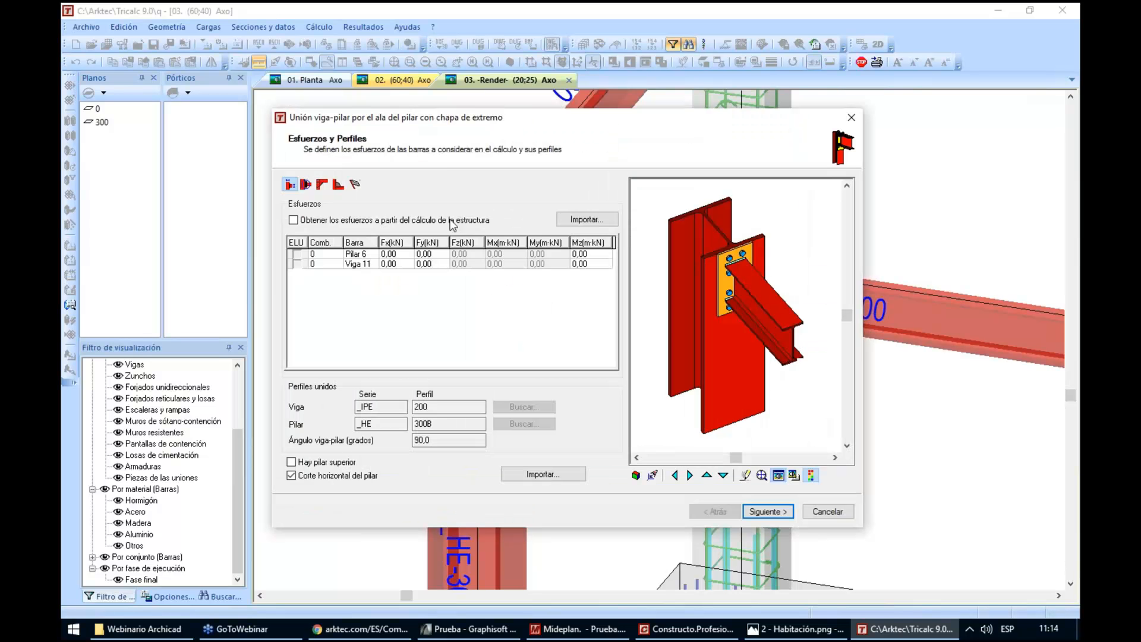
pyautogui.click(375, 222)
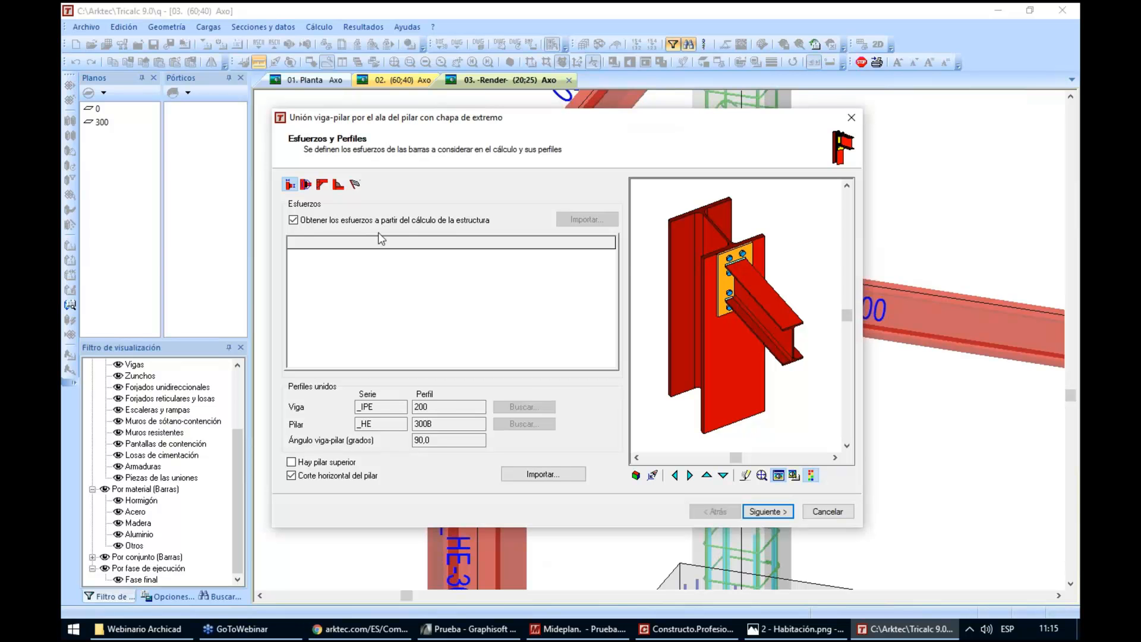
pyautogui.click(764, 512)
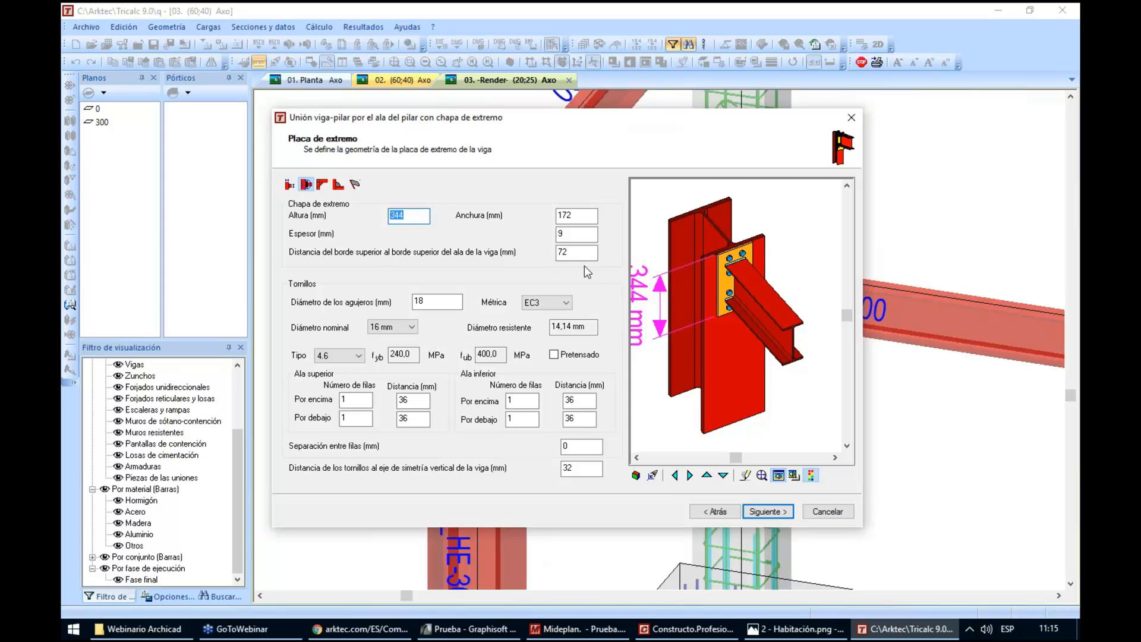
# Set the end plate thickness to 10 mm, with EC3 16 mm bolts placed 50 mm from the beam's vertical symmetry axis
pyautogui.click(575, 234)
pyautogui.write('10')
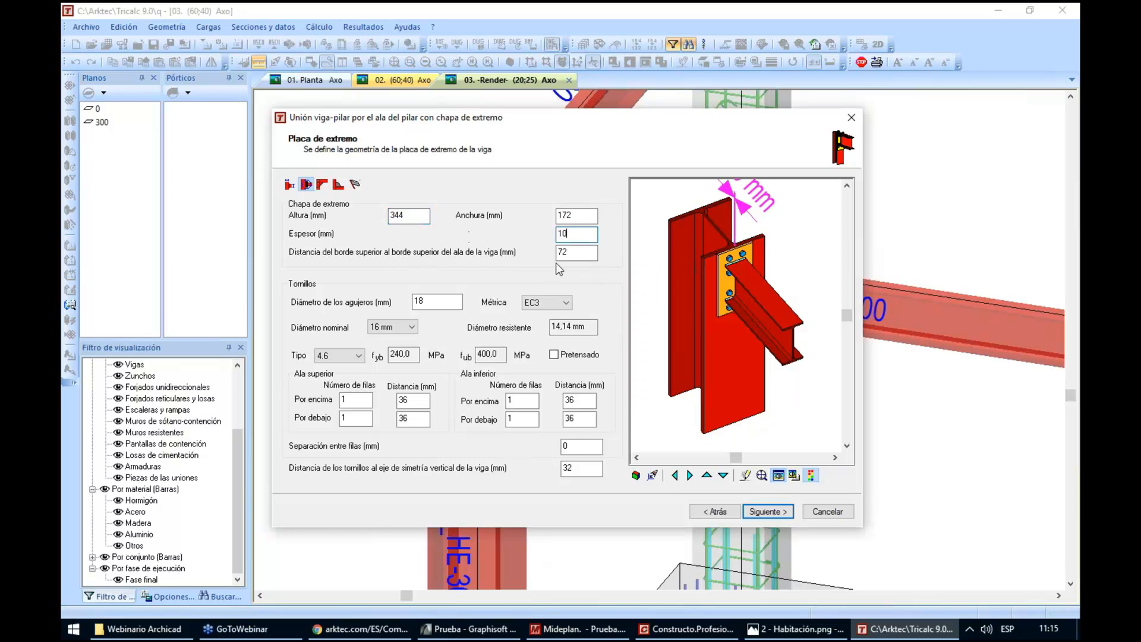
pyautogui.click(589, 253)
pyautogui.press('Tab')
pyautogui.click(551, 303)
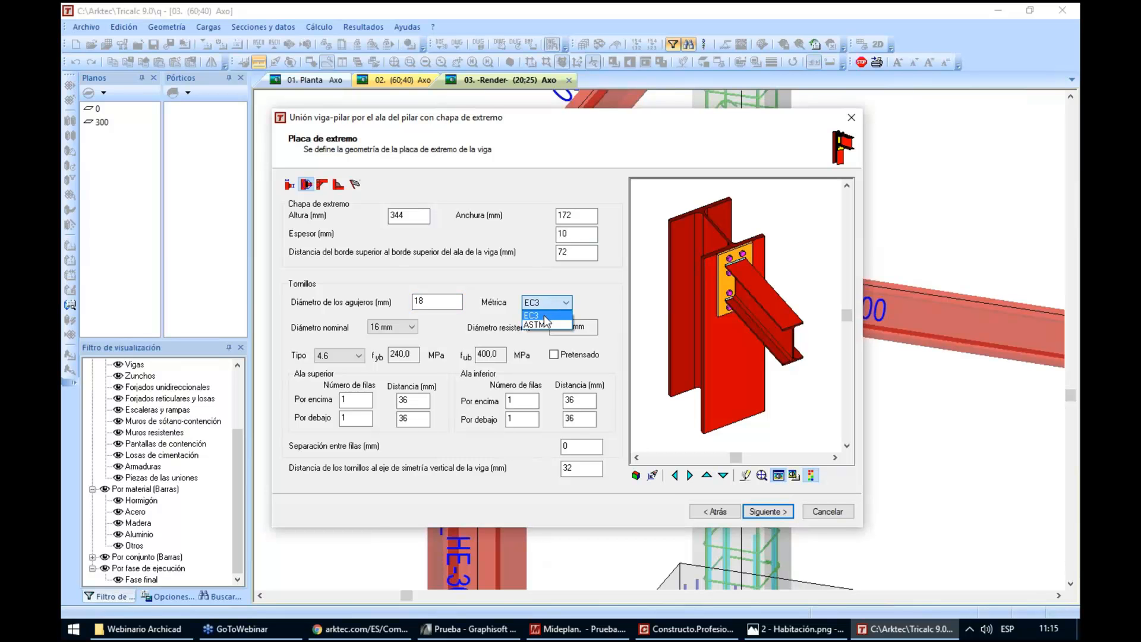
pyautogui.click(535, 315)
pyautogui.click(392, 327)
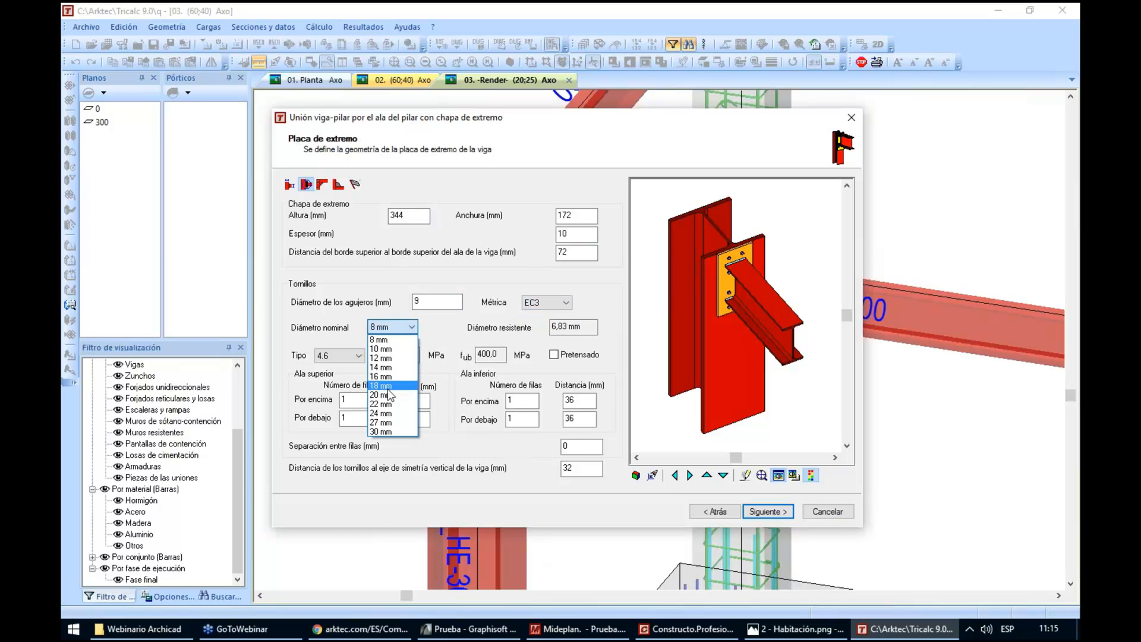
pyautogui.click(386, 376)
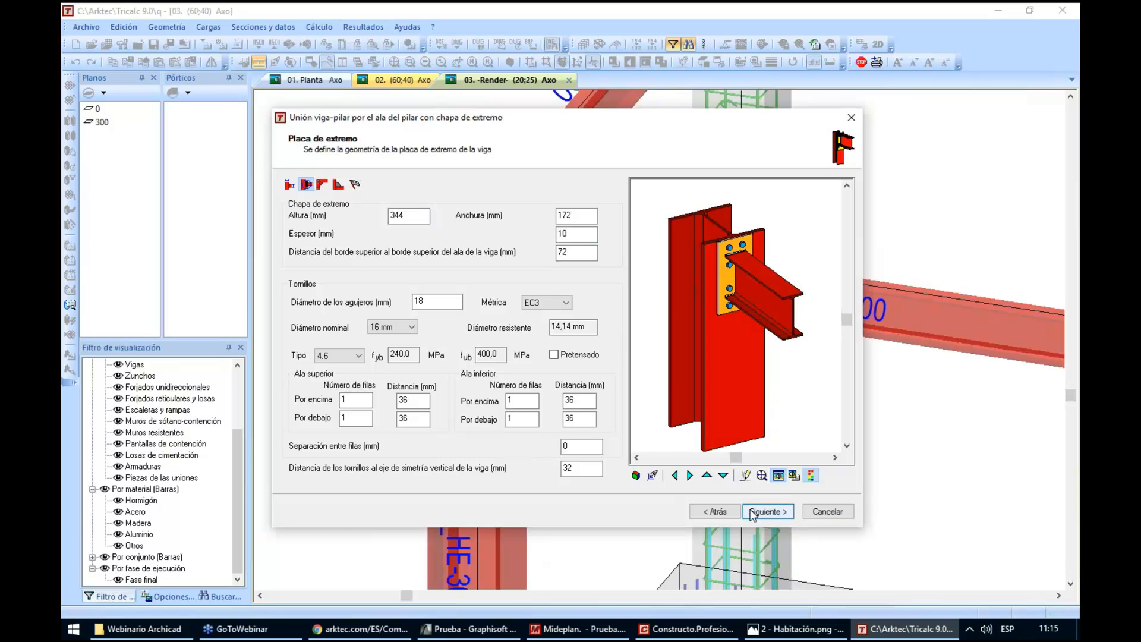
pyautogui.doubleClick(579, 467)
pyautogui.write('50')
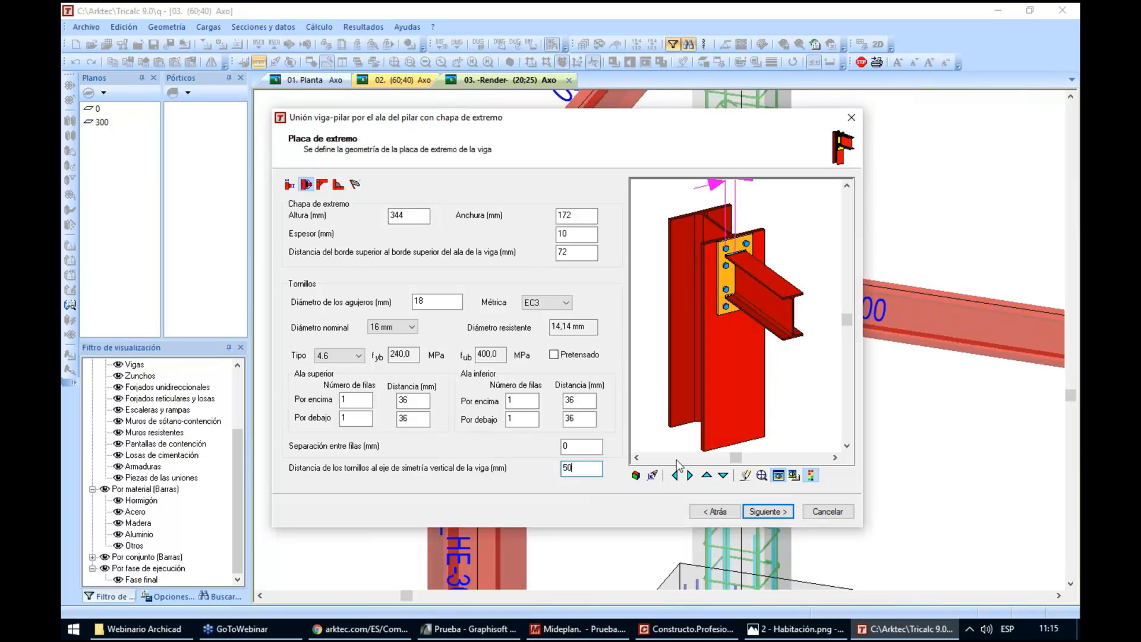
# Add haunches to both the upper and lower flanges of the beam in the joint's stiffener settings
pyautogui.click(767, 512)
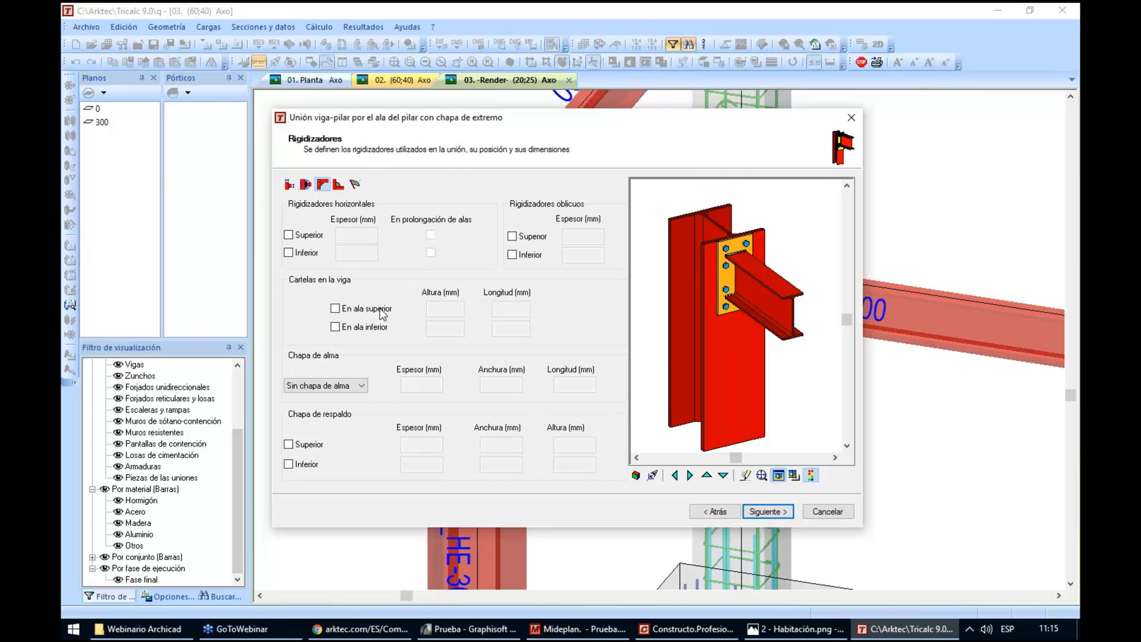
pyautogui.click(357, 327)
pyautogui.click(359, 309)
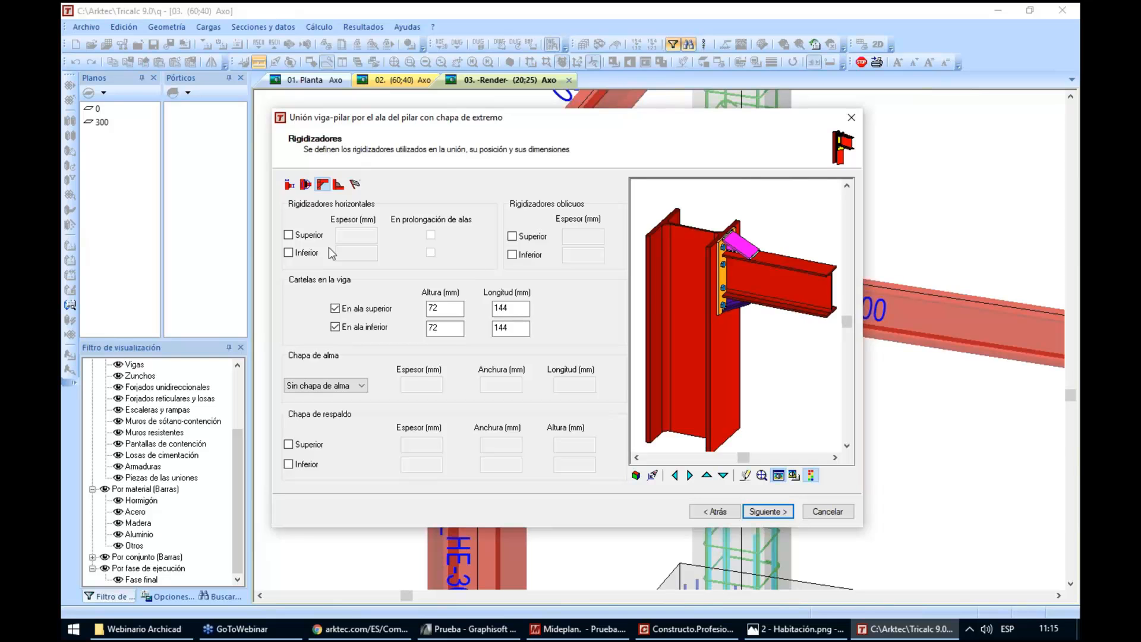
# Try adding upper and lower horizontal stiffeners to the column at the joint
pyautogui.click(288, 235)
pyautogui.click(289, 253)
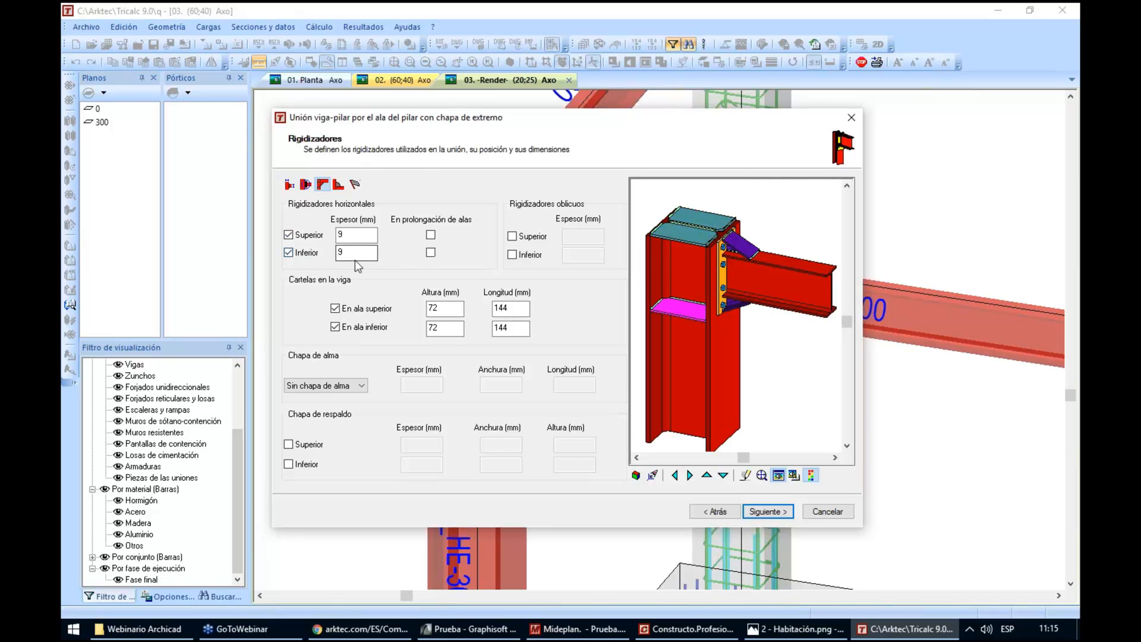
pyautogui.click(289, 235)
pyautogui.click(289, 253)
# Remove the haunches from both beam flanges and finish the joint, accepting the default full-penetration shop welds
pyautogui.click(335, 309)
pyautogui.click(335, 327)
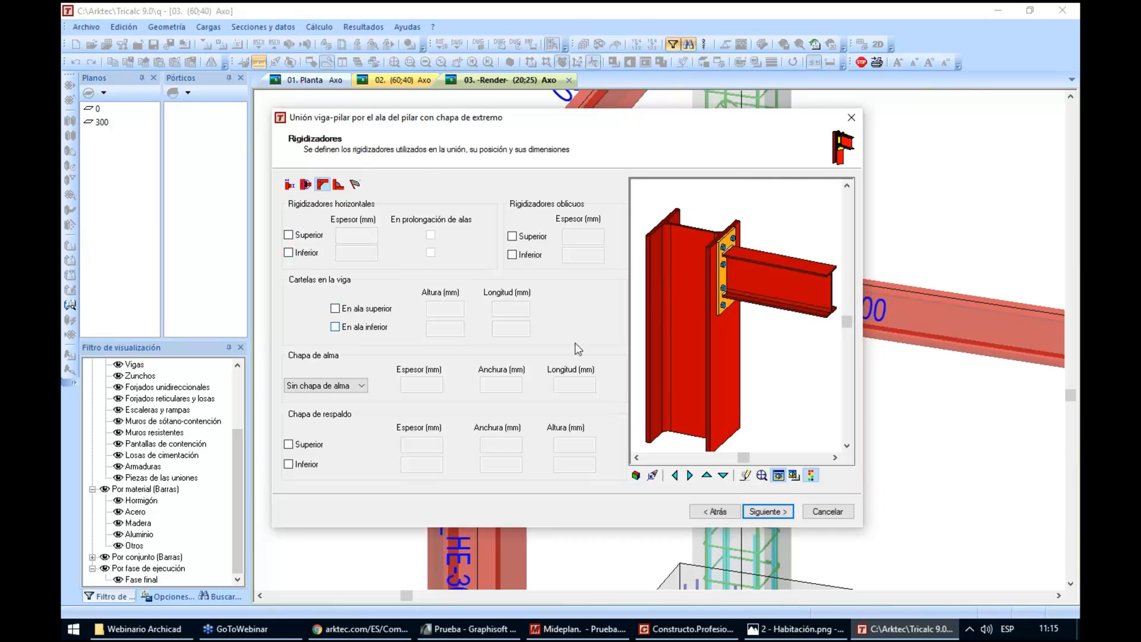
pyautogui.click(766, 512)
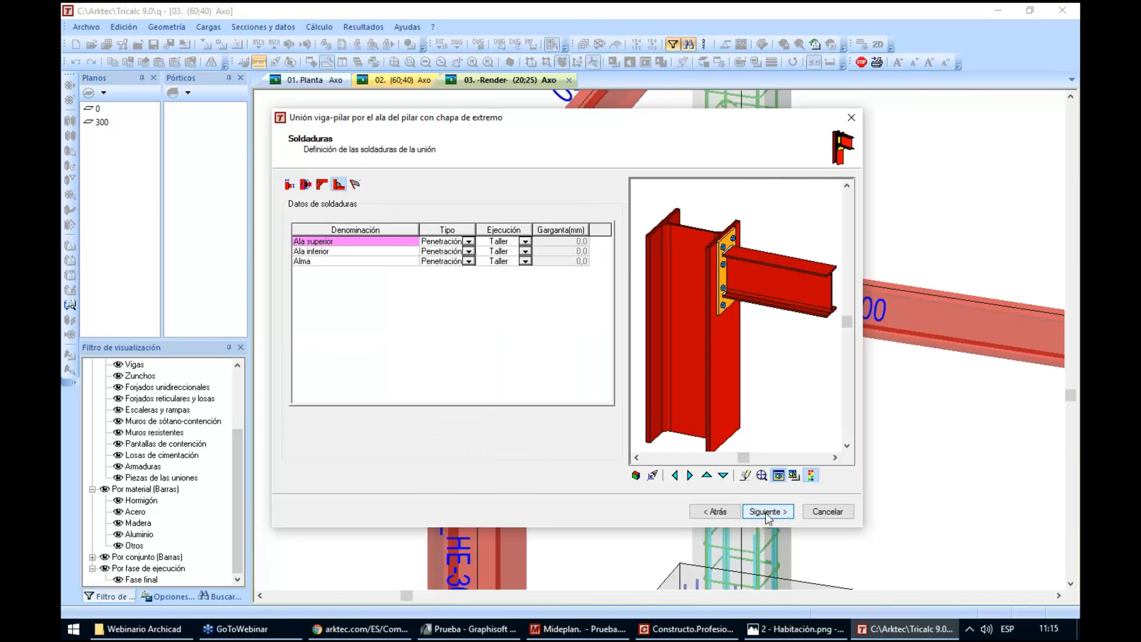
pyautogui.click(765, 512)
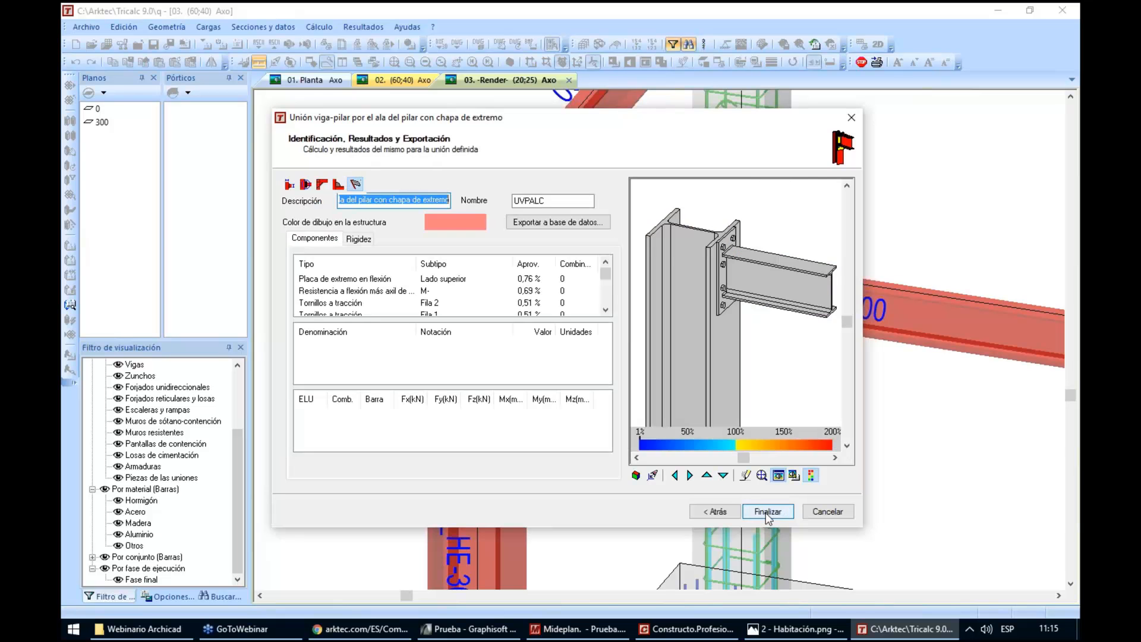
pyautogui.click(766, 511)
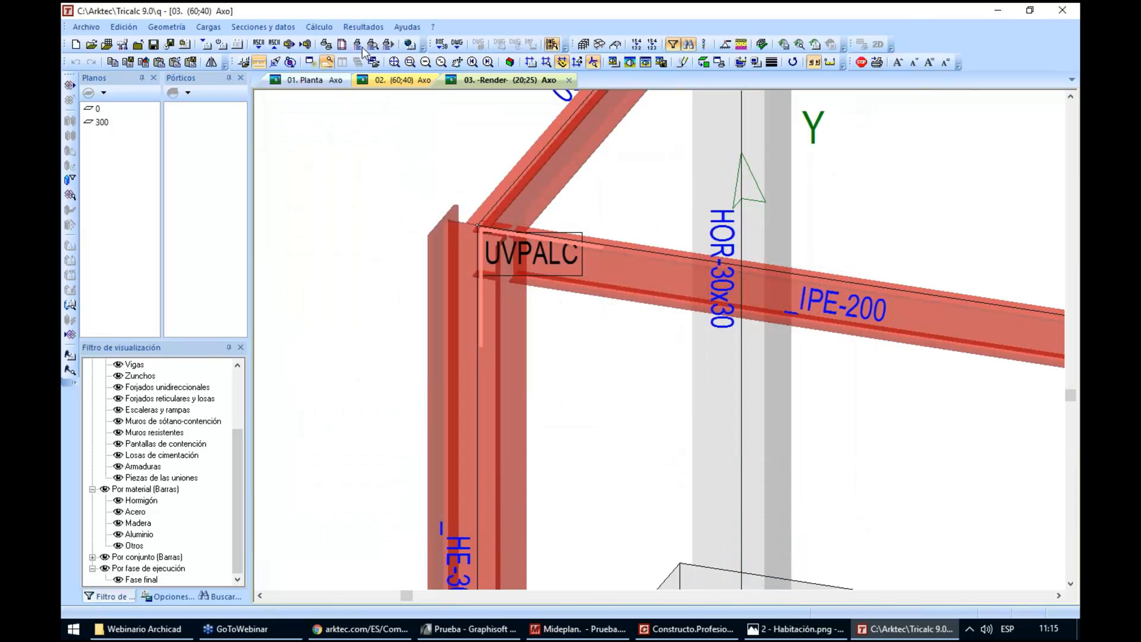
# Run the automatic calculation once with the preset checks, including steel joints, foundations and the global fabrication table
pyautogui.click(320, 27)
pyautogui.click(355, 341)
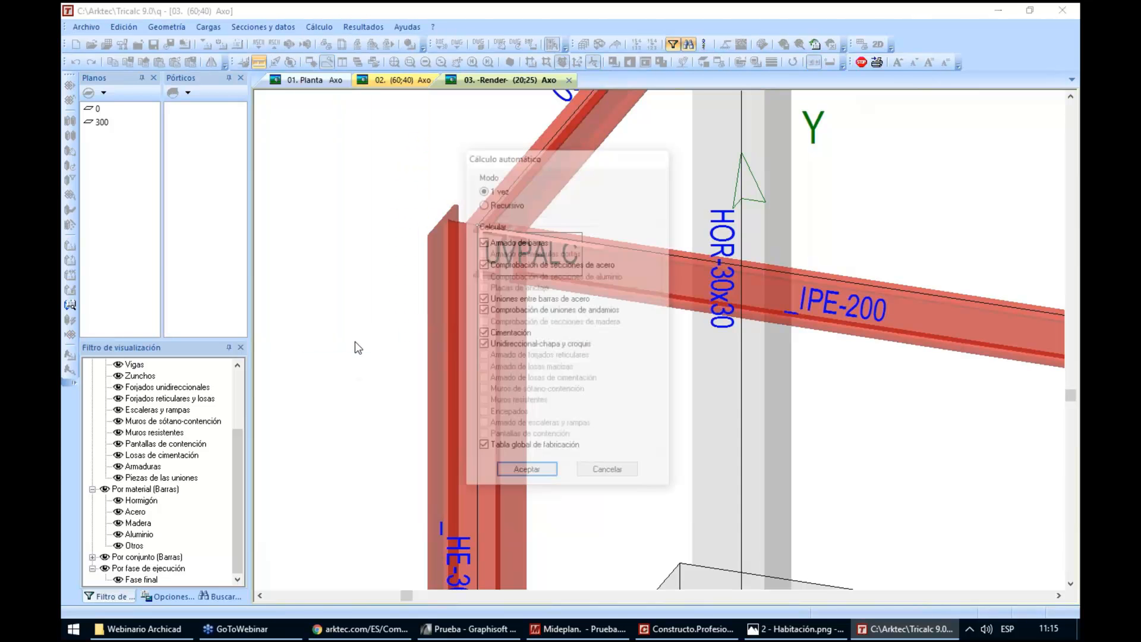
pyautogui.press('Return')
pyautogui.press('Return')
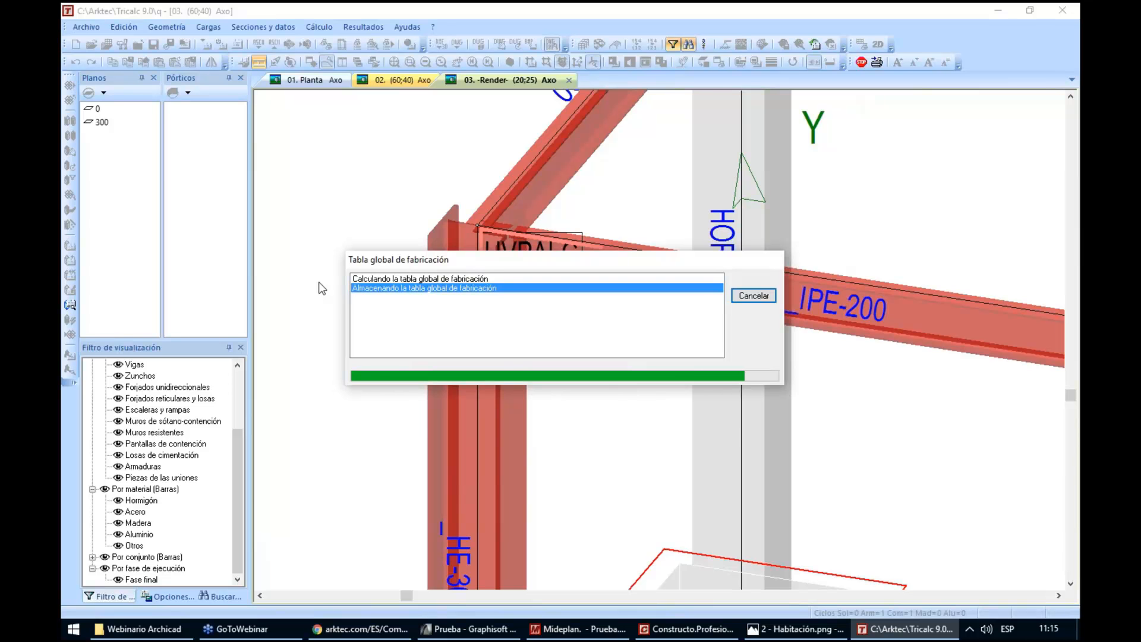
pyautogui.press('Return')
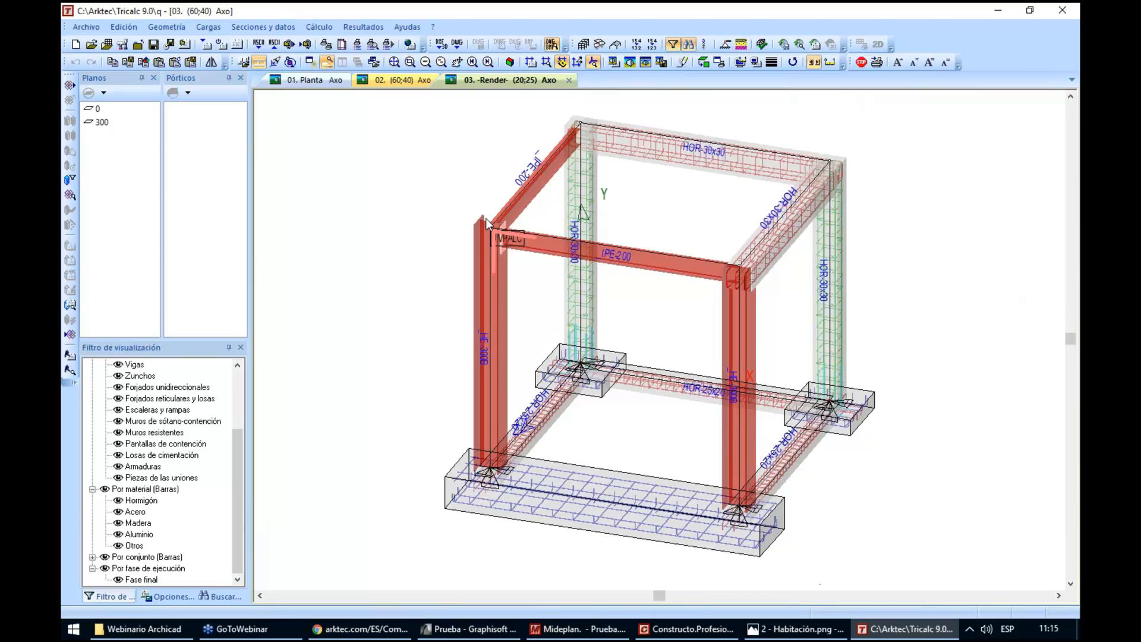
# Generate the joints report for all the joints of the structure
pyautogui.scroll(5, 486, 219)
pyautogui.click(360, 27)
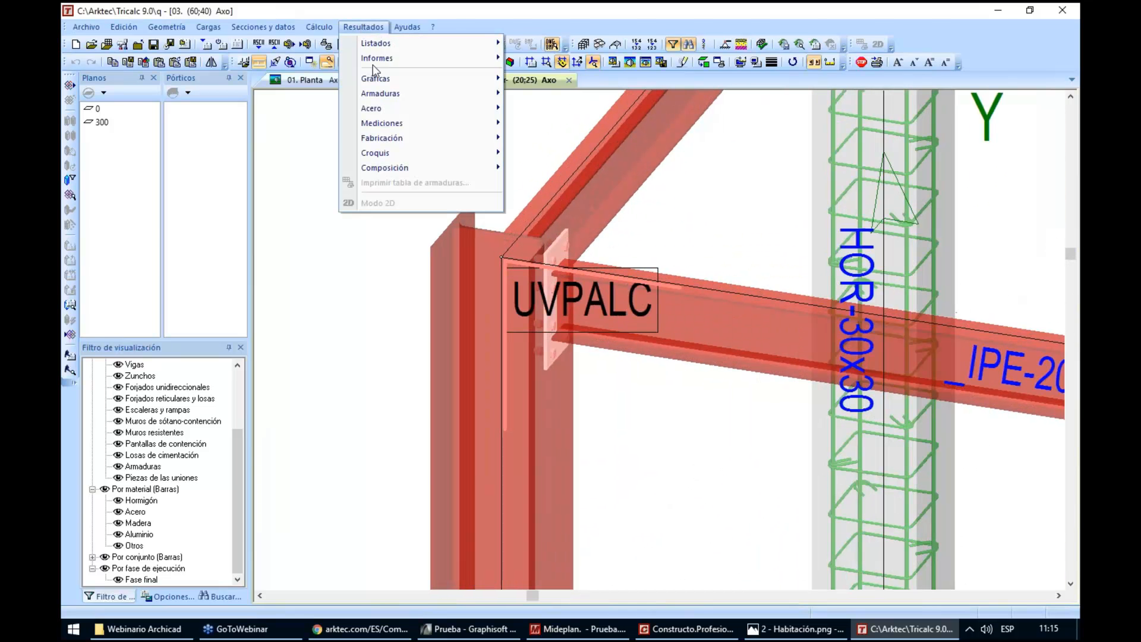
pyautogui.moveTo(438, 65)
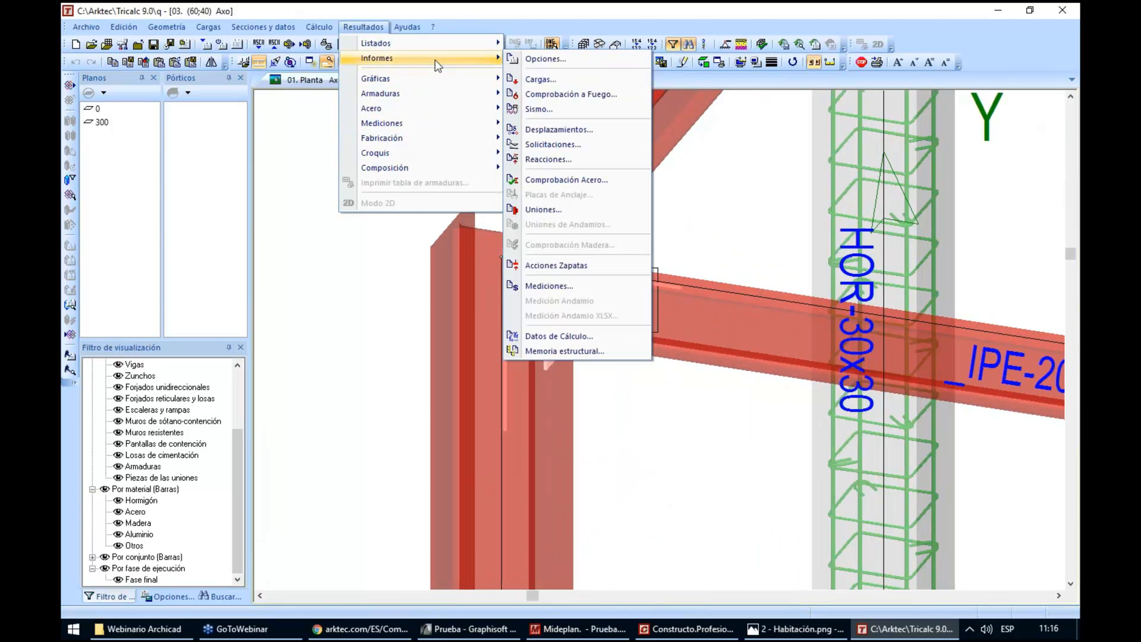
pyautogui.click(586, 206)
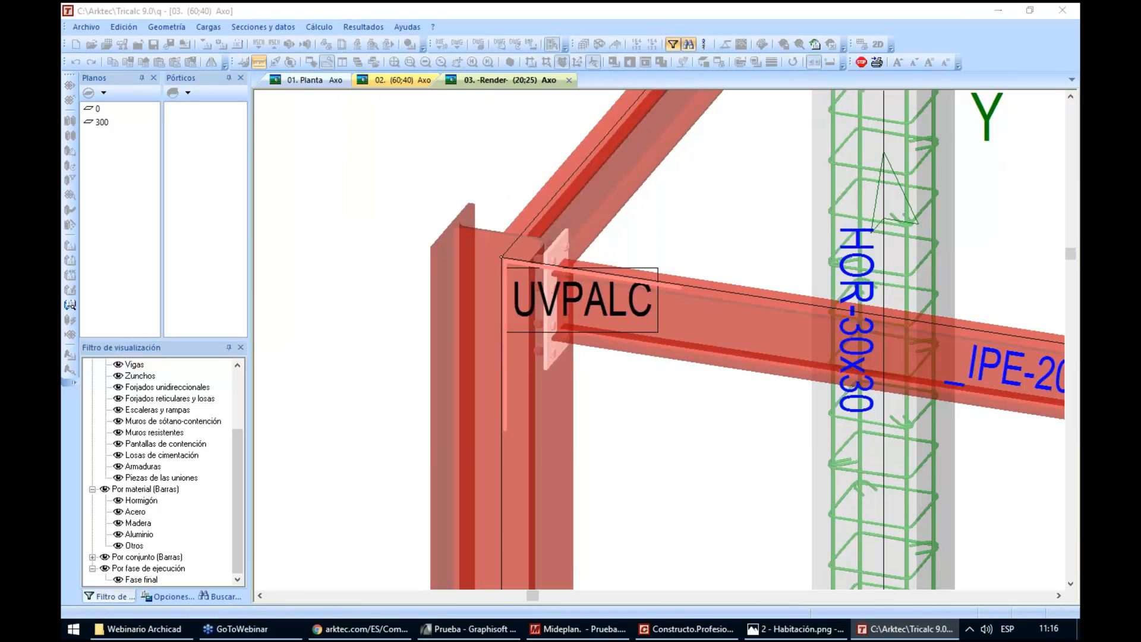
pyautogui.click(497, 428)
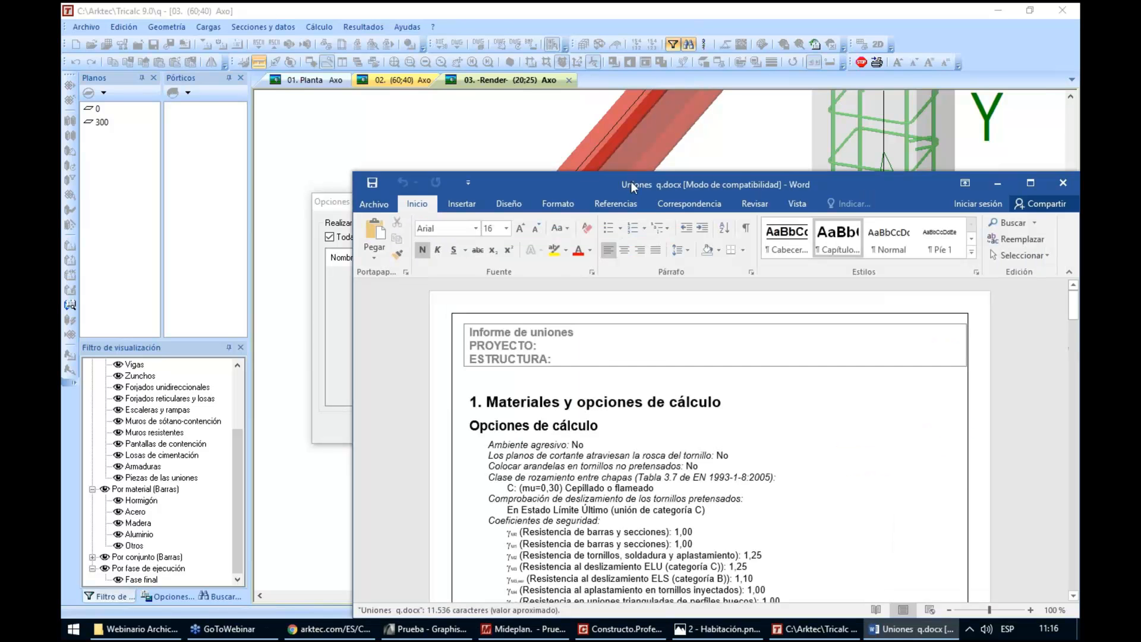
# Examine the joint report's calculation options, geometry, component checks and dimensioned drawings, closing the report and its options when finished
pyautogui.doubleClick(633, 186)
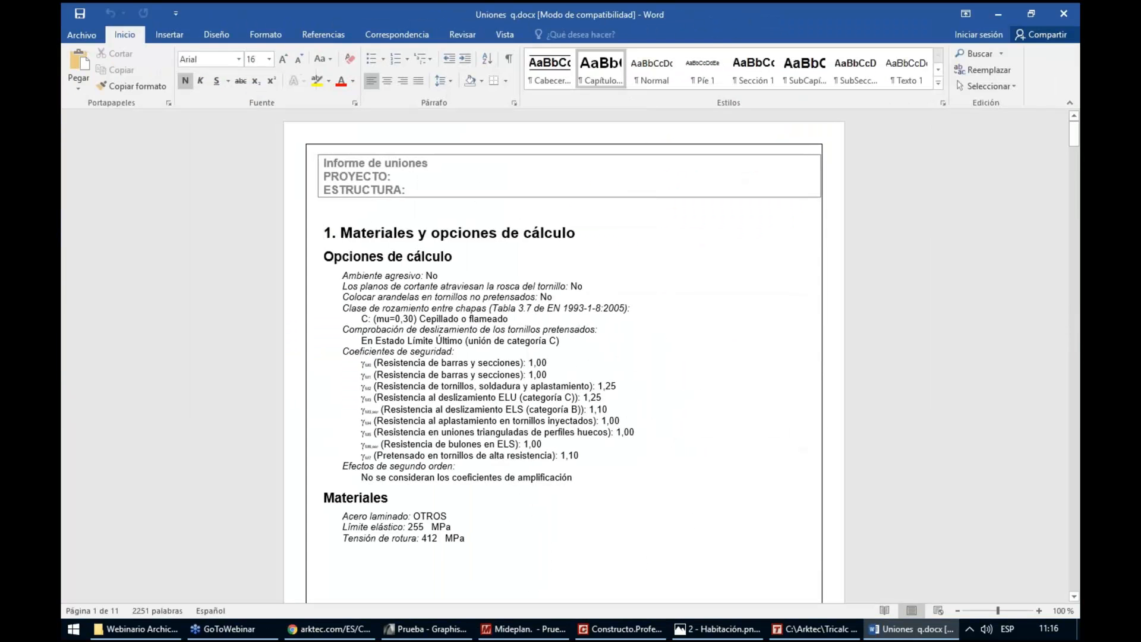
pyautogui.press('pagedown')
pyautogui.press('pagedown')
pyautogui.press('pagedown')
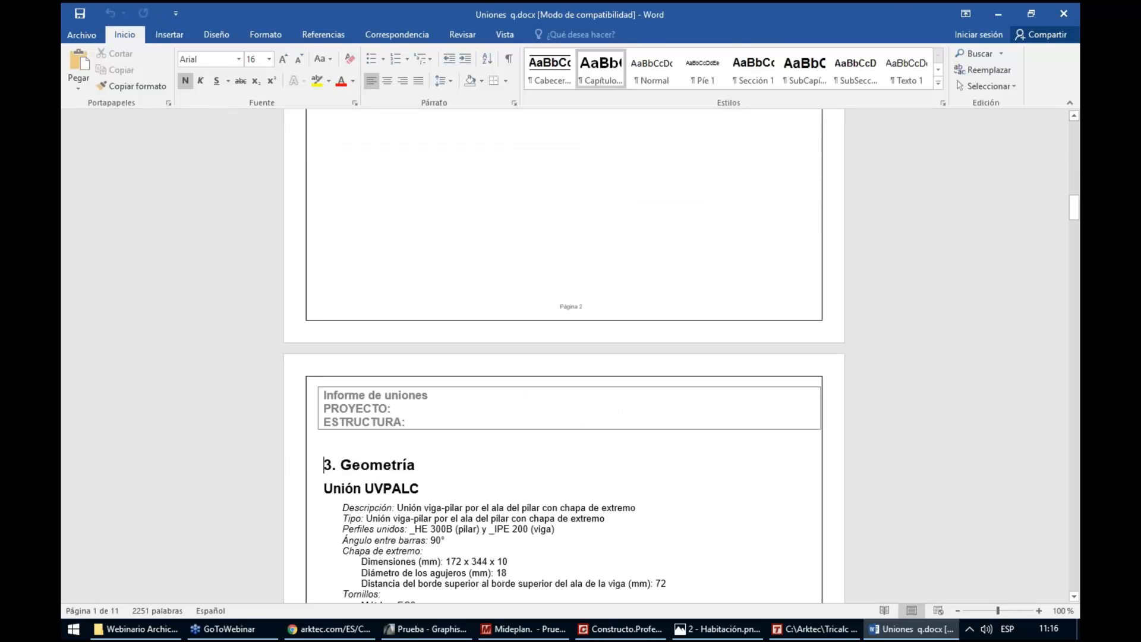
pyautogui.press('pagedown')
pyautogui.press('pagedown')
pyautogui.press('pagedown')
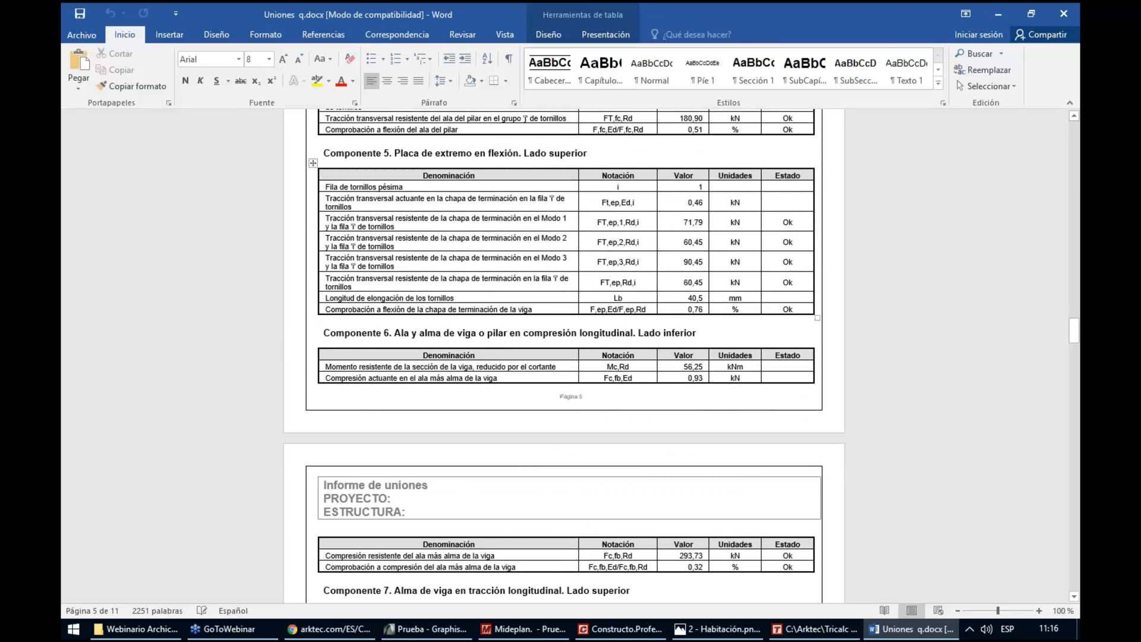
pyautogui.moveTo(586, 231); pyautogui.dragTo(766, 258)
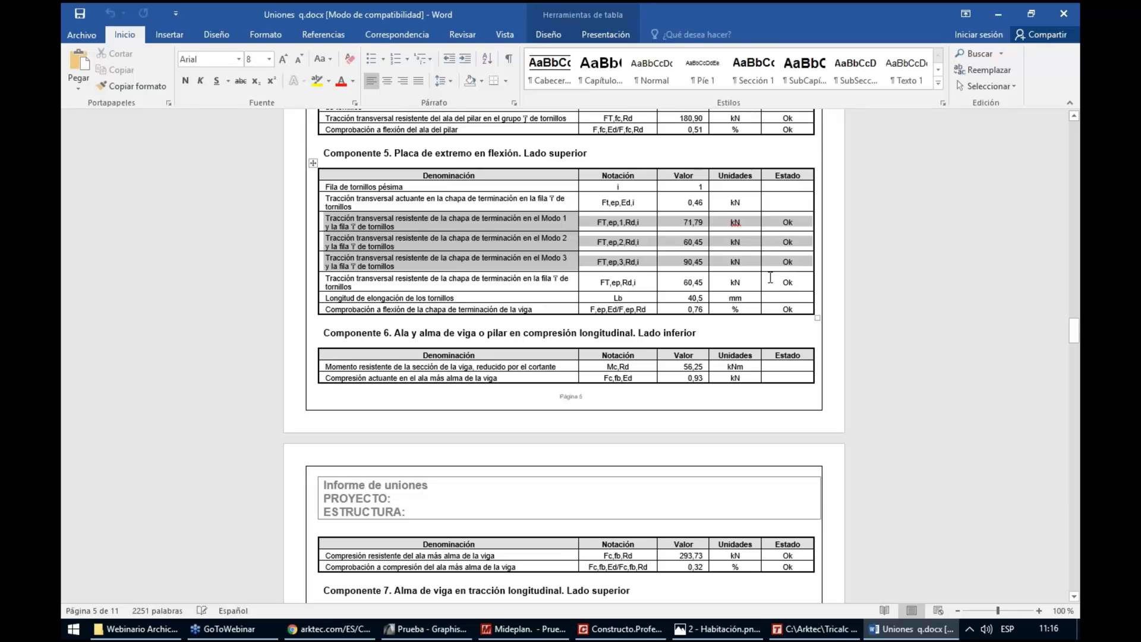
pyautogui.press('pagedown')
pyautogui.press('pagedown')
pyautogui.press('pagedown')
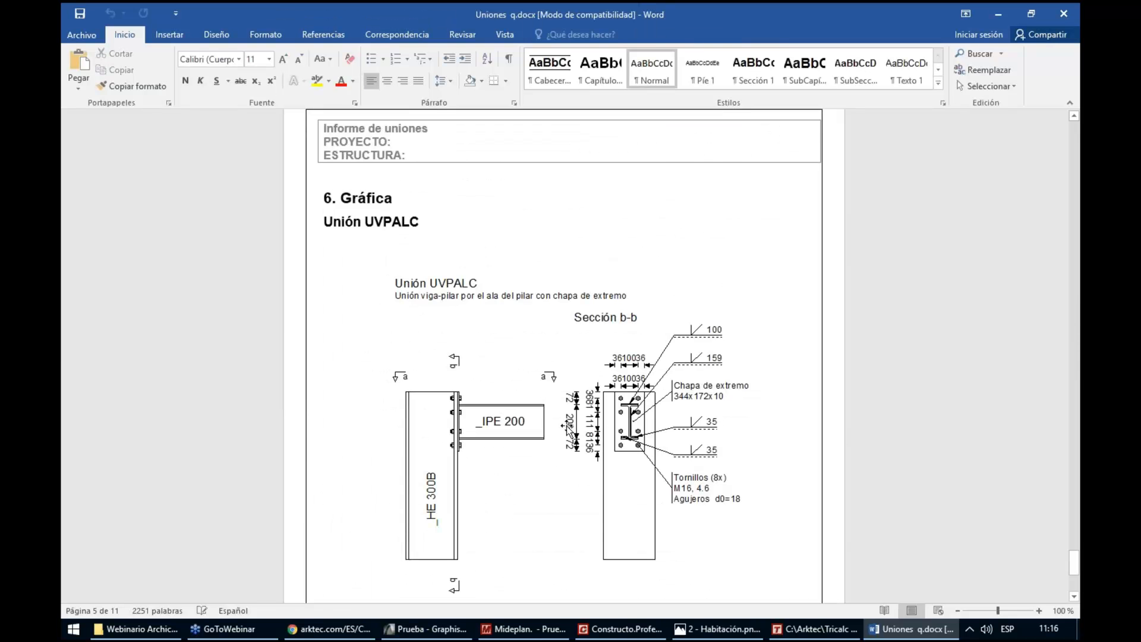
pyautogui.scroll(-1, 554, 441)
pyautogui.scroll(-4, 555, 441)
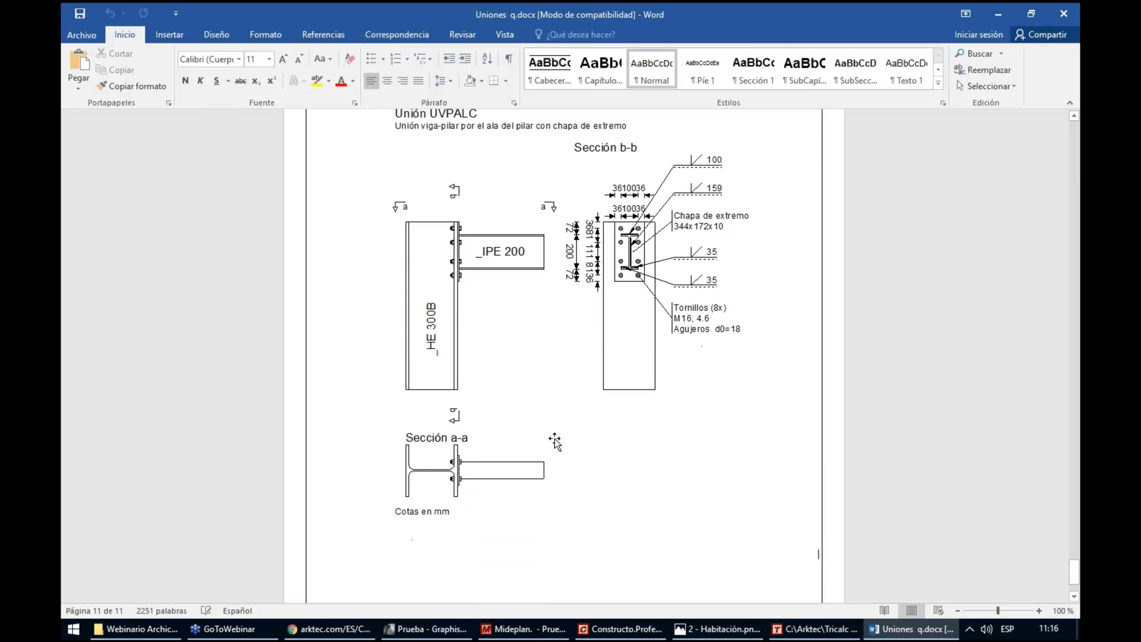
pyautogui.click(1063, 13)
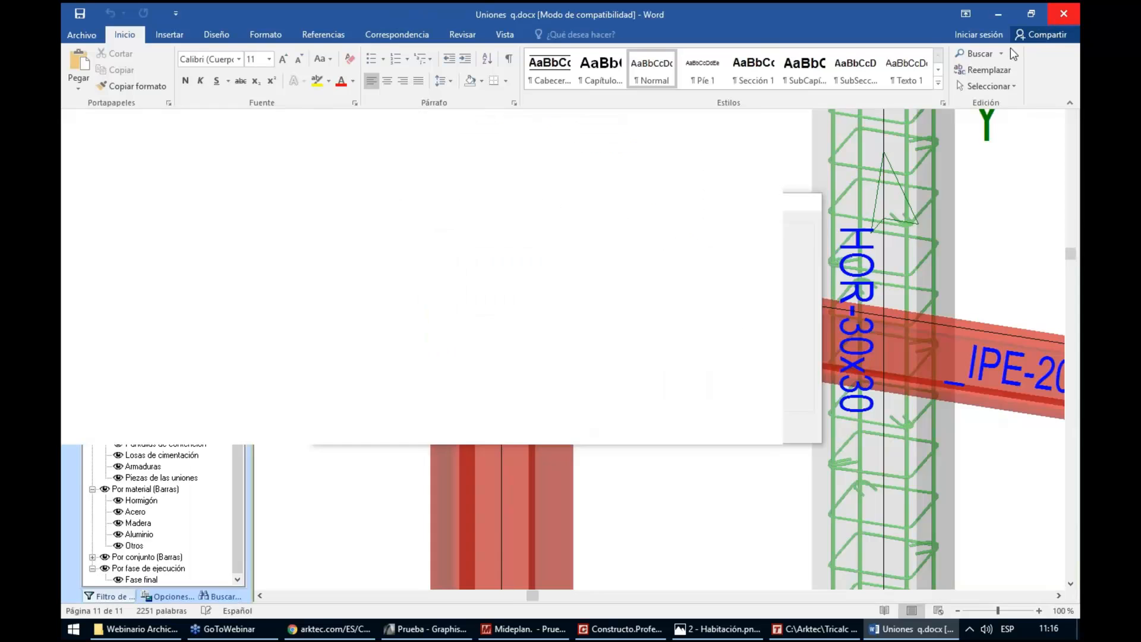
pyautogui.click(639, 429)
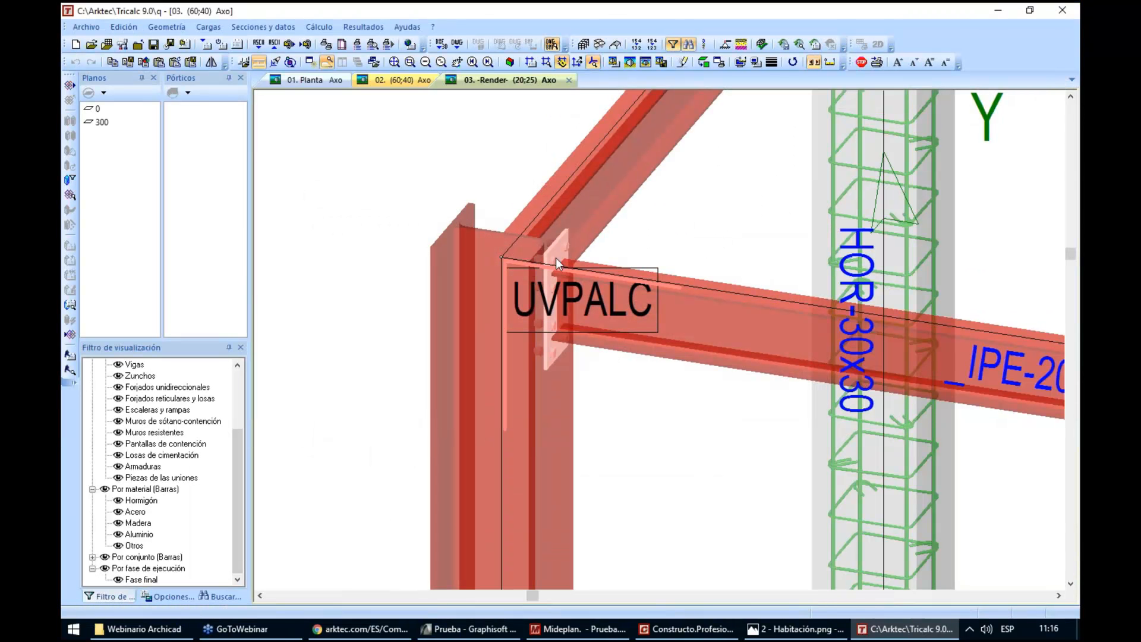
# Export the BIM model to the desktop as the IFC 2x3 file Detalles, with quantities and reinforcement grouped by element and type
pyautogui.scroll(2, 555, 258)
pyautogui.middleClick(673, 380)
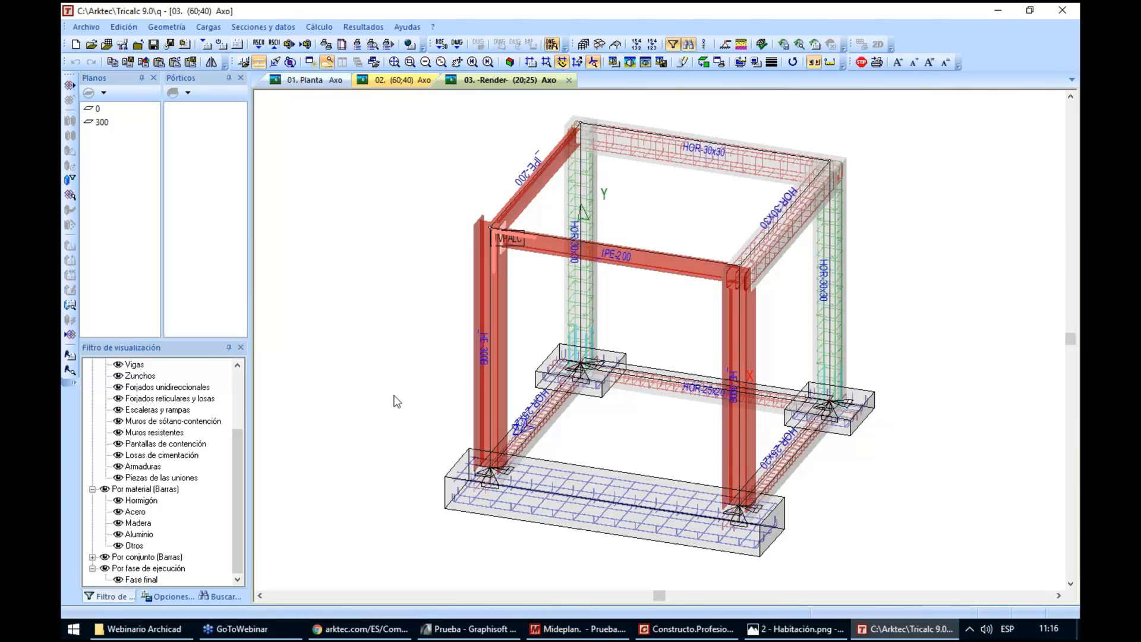
pyautogui.click(70, 337)
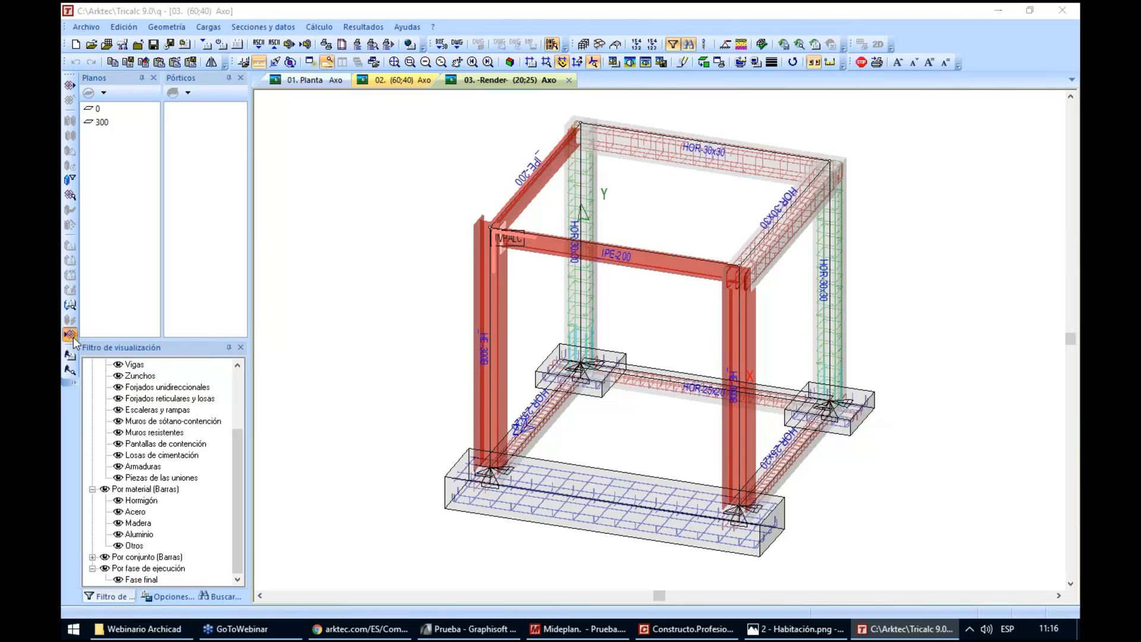
pyautogui.write('Detalles')
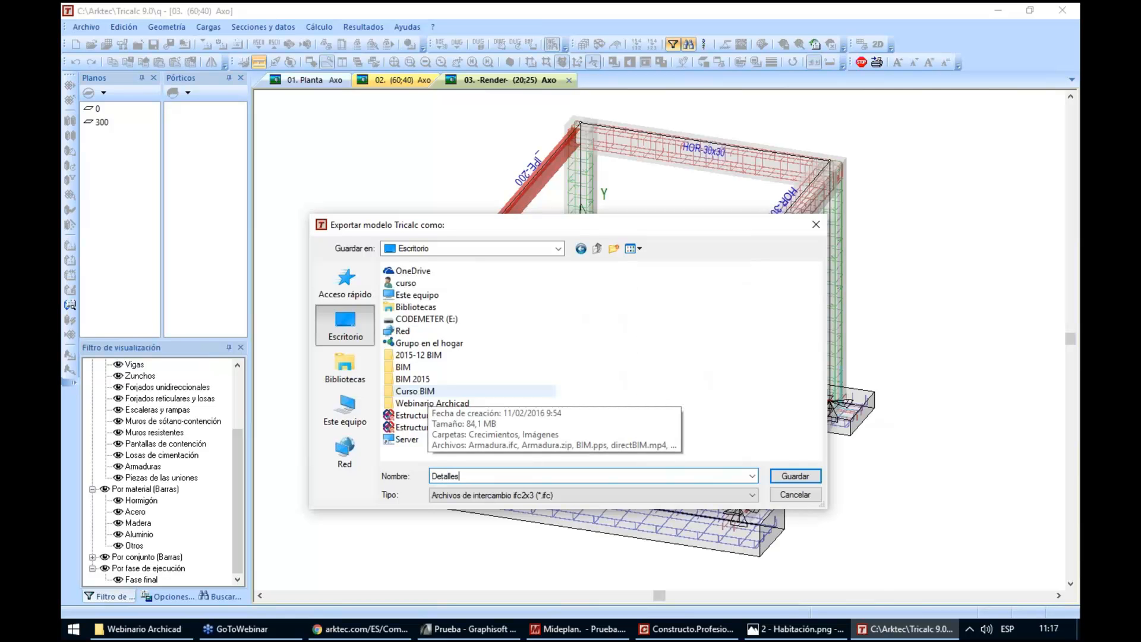
pyautogui.press('Return')
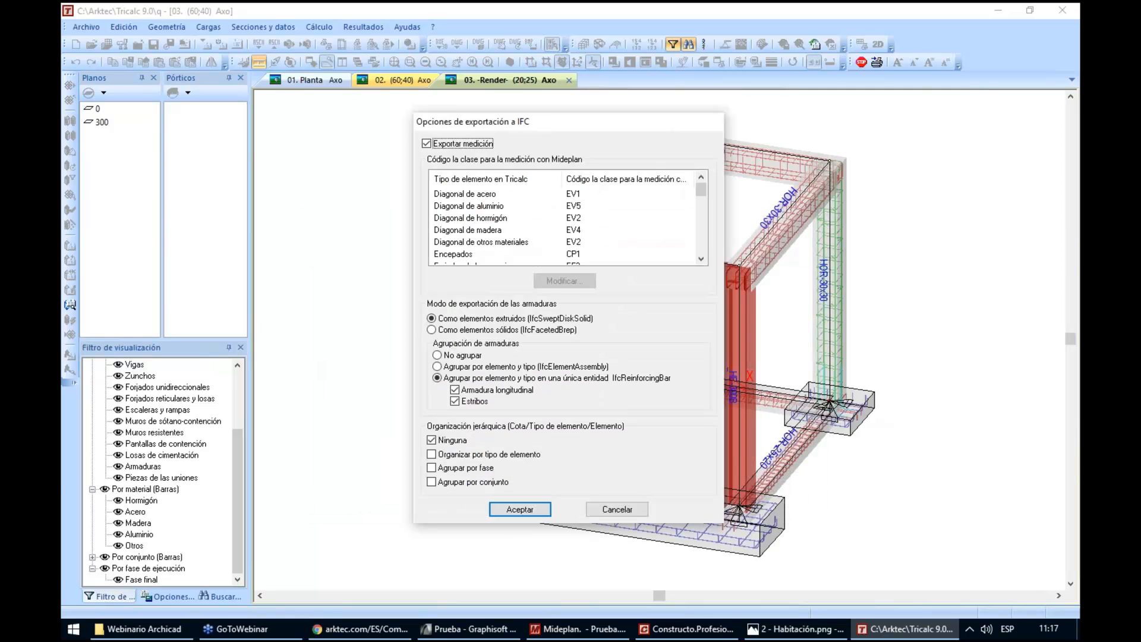
pyautogui.click(511, 510)
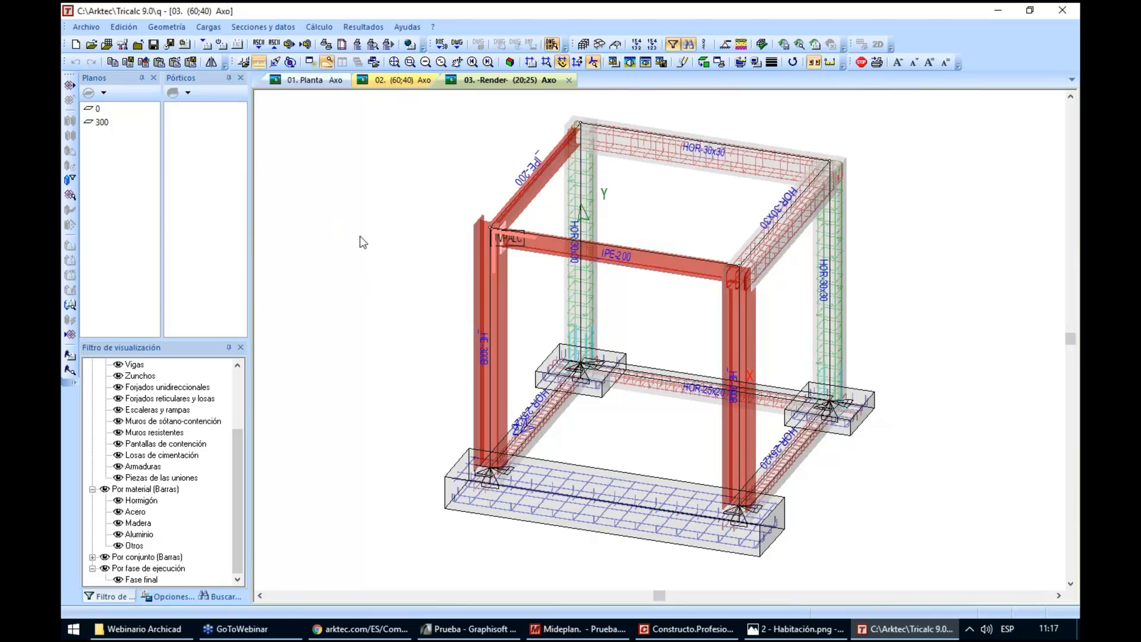
# Create a new structure named n with millimetre precision for the node coordinates
pyautogui.click(75, 46)
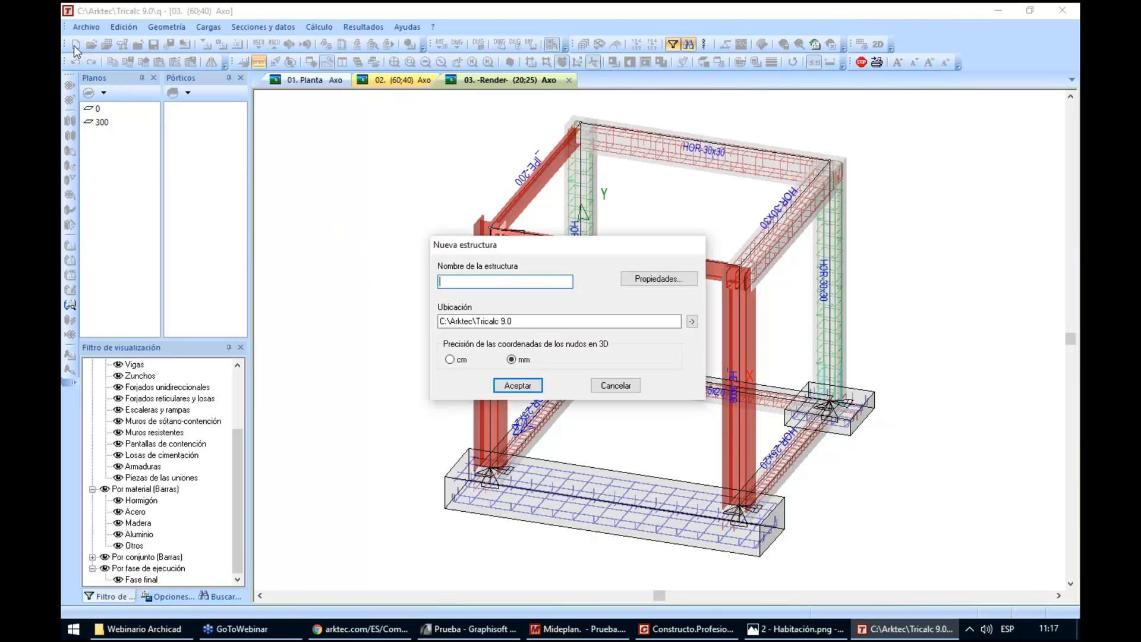
pyautogui.write('n')
pyautogui.press('Return')
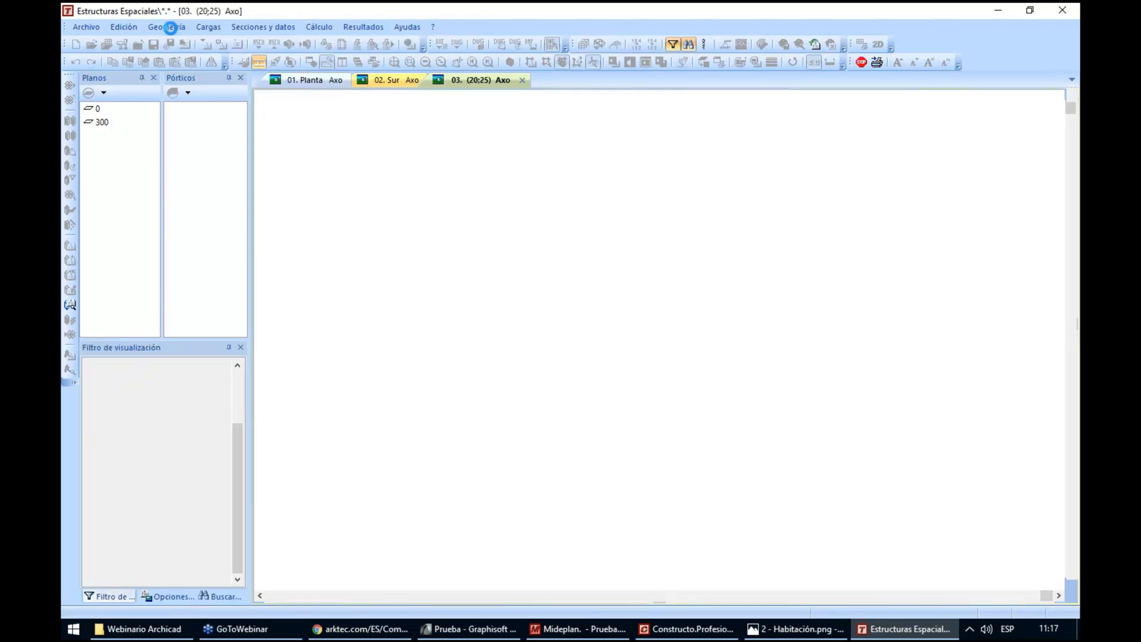
# Start a gable-roof industrial building (Nave con cubierta a dos aguas) and set its number of frames to 6
pyautogui.click(168, 27)
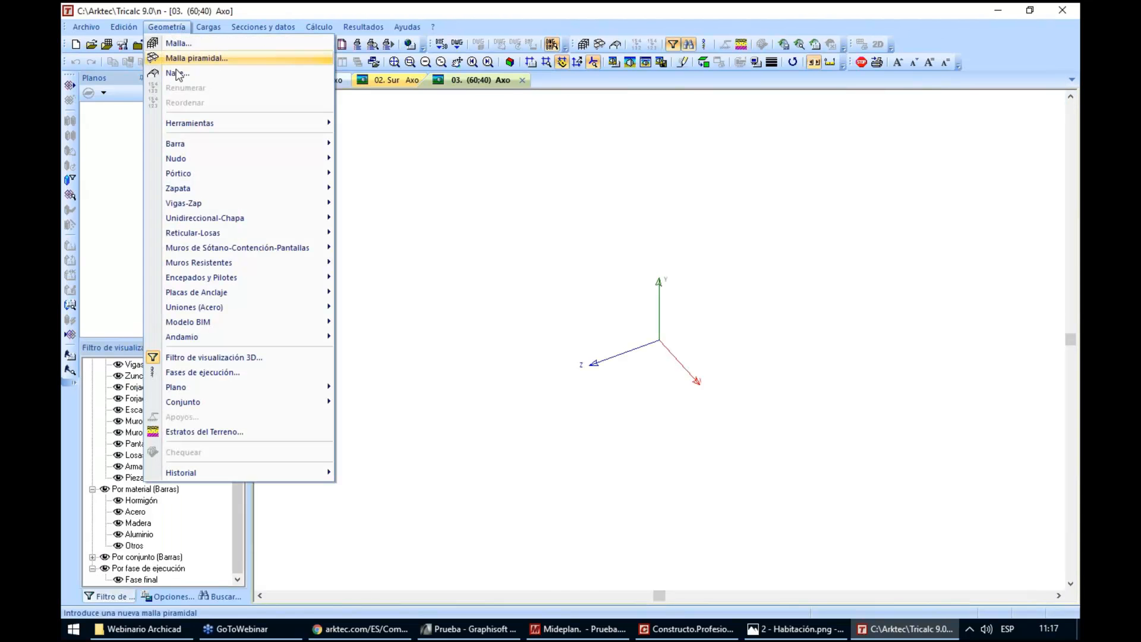
pyautogui.click(202, 75)
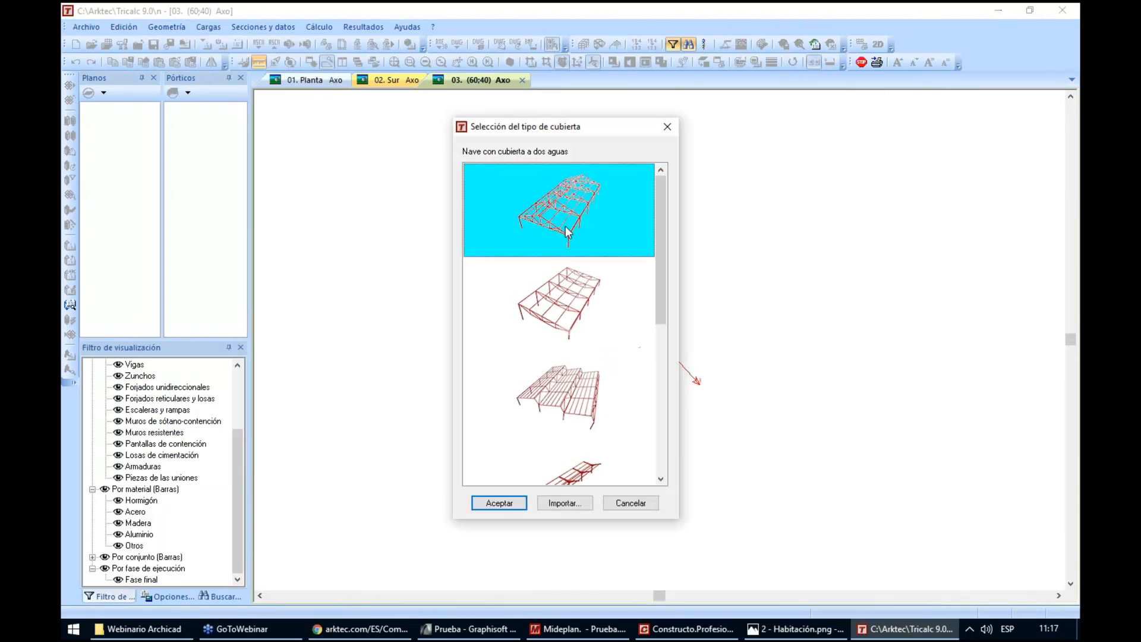
pyautogui.click(497, 504)
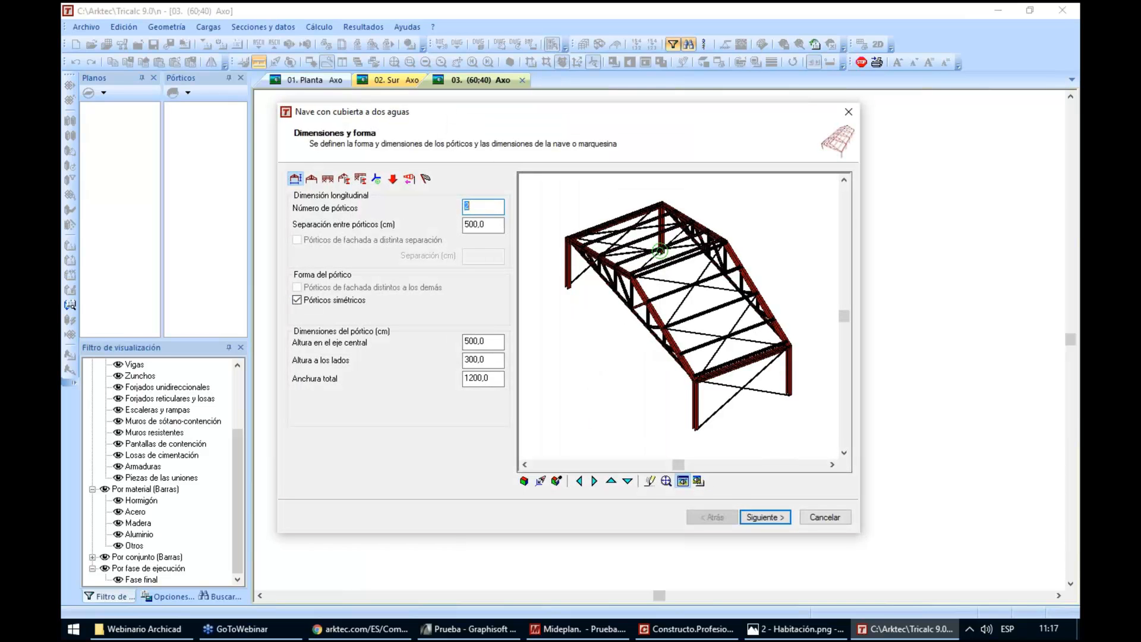
pyautogui.write('6')
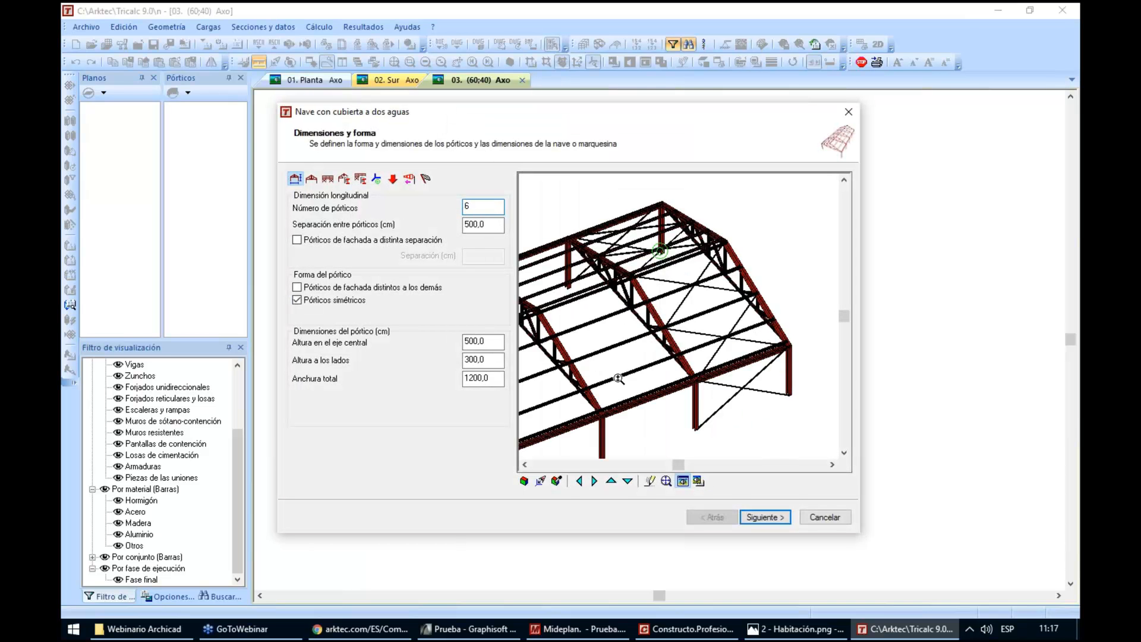
pyautogui.click(662, 484)
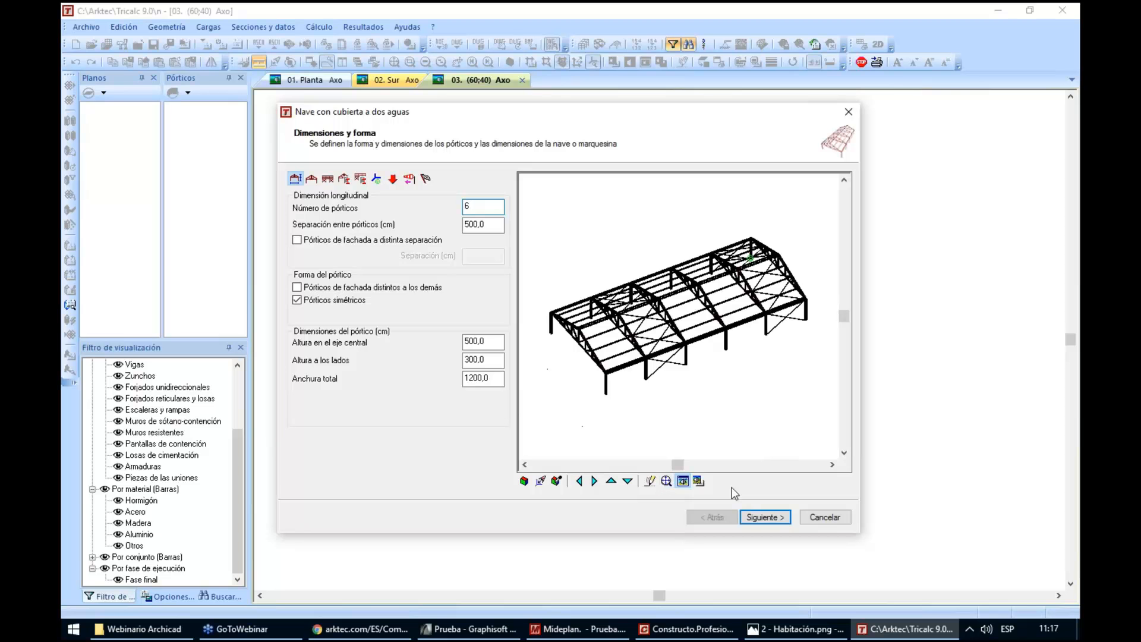
pyautogui.press('Return')
# Try the Cercha Polonceau roof type for the building's frames, and settle on Cercha belga sin montantes
pyautogui.click(443, 263)
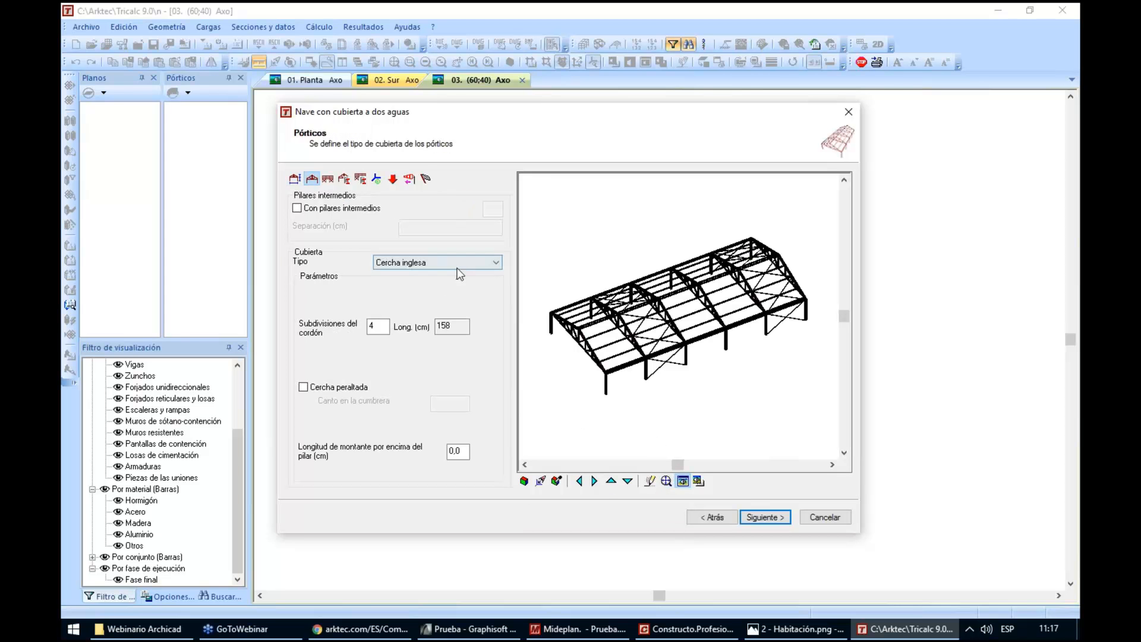
pyautogui.click(438, 285)
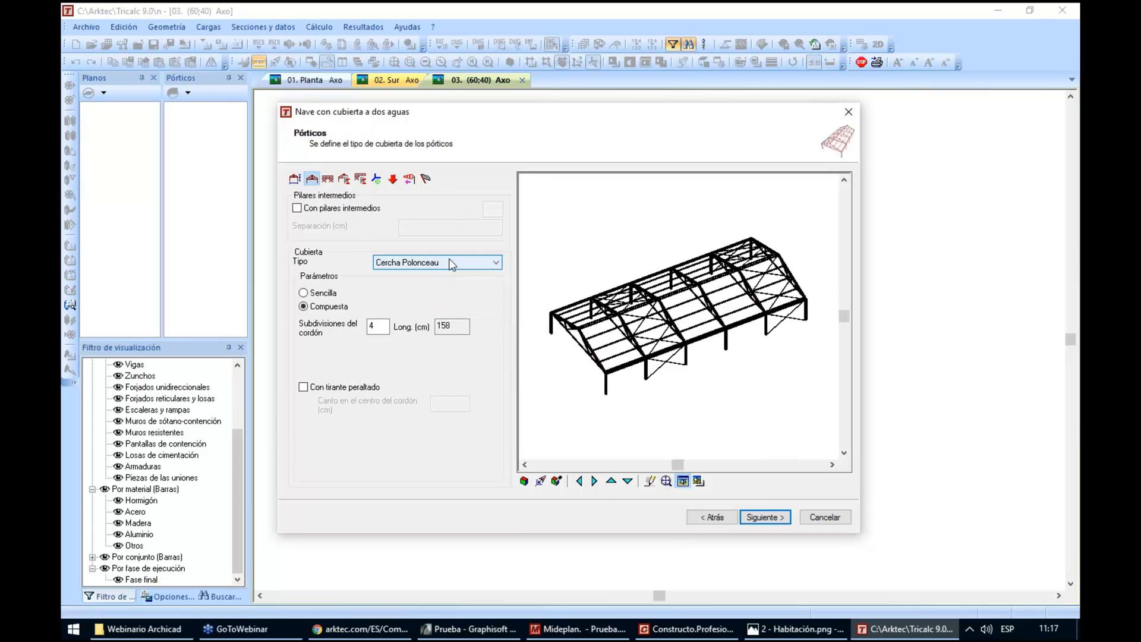
pyautogui.click(452, 262)
pyautogui.click(441, 312)
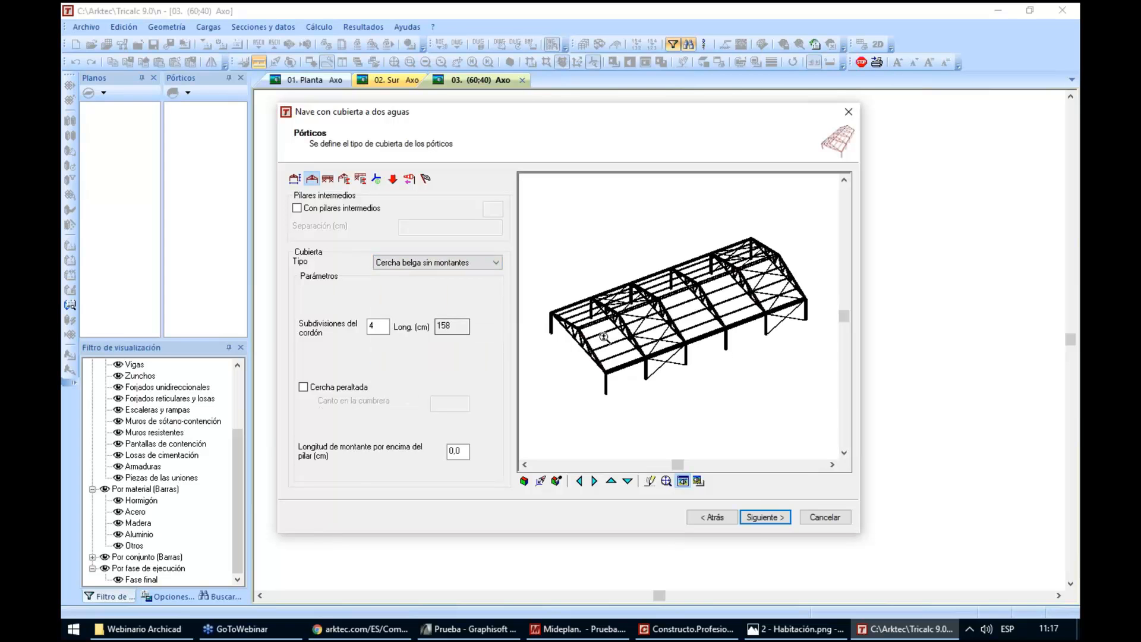
# Generate the gable-roof building, accepting the proposed bar sections and remaining settings without creating wind panels
pyautogui.click(761, 517)
pyautogui.click(760, 516)
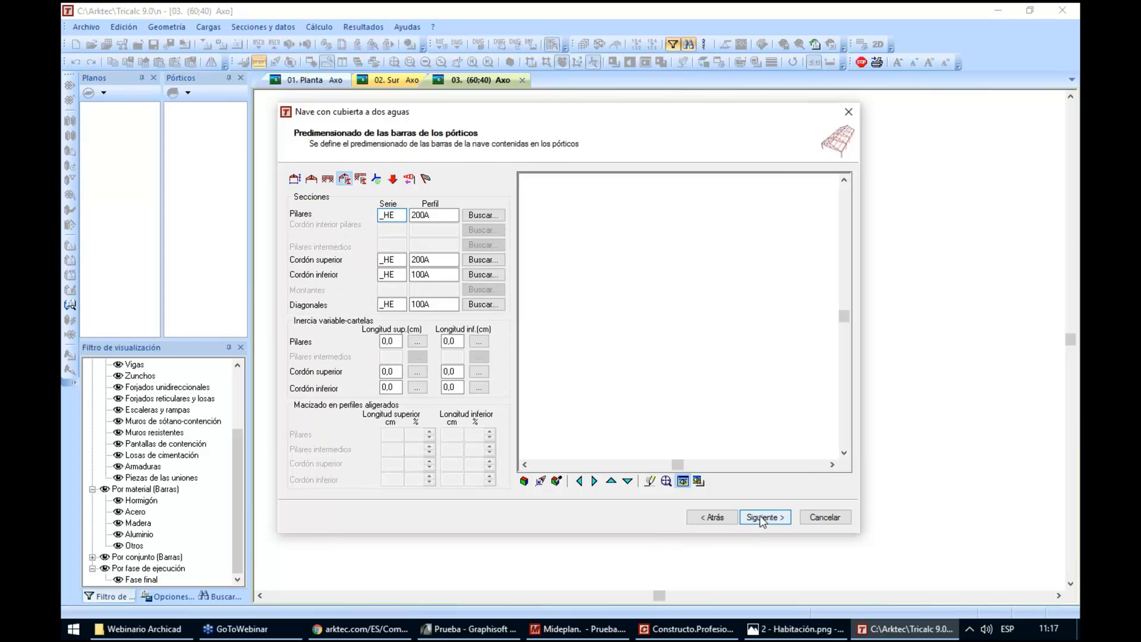
pyautogui.click(761, 517)
pyautogui.click(761, 517)
pyautogui.click(761, 516)
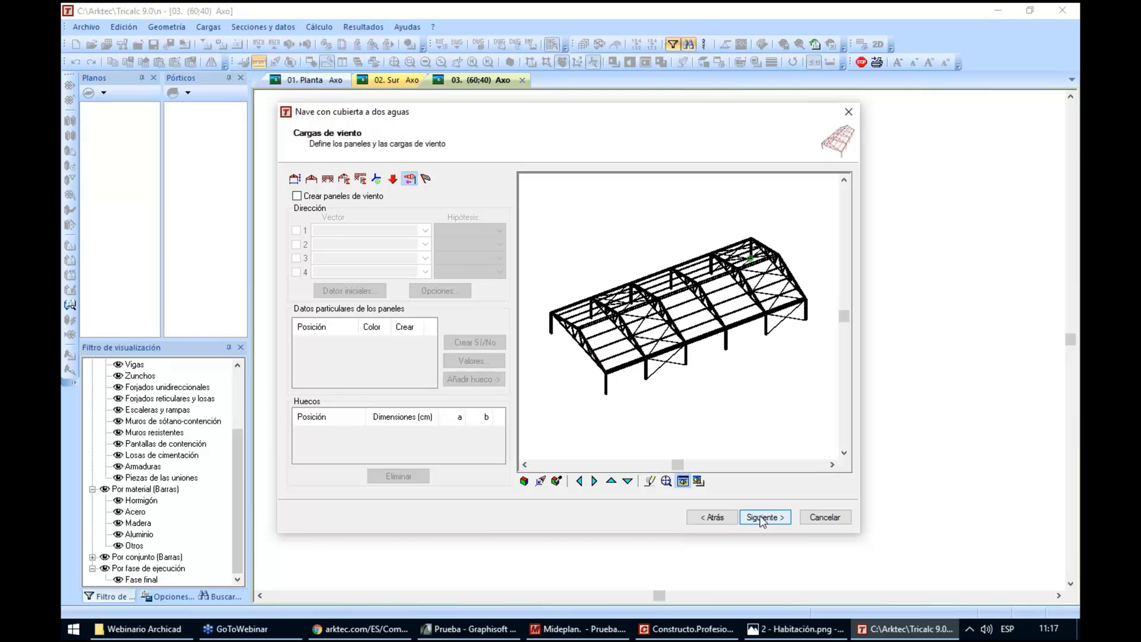
pyautogui.click(761, 517)
pyautogui.click(762, 518)
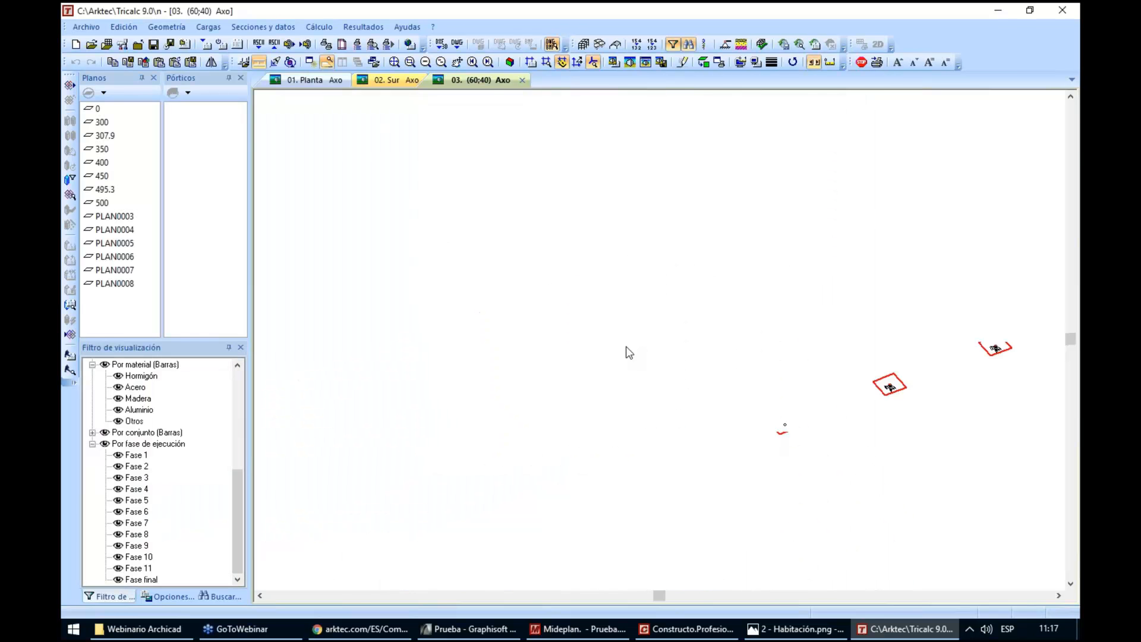
# Hide the load panels on the industrial building and display its steel frames as a solid render
pyautogui.click(208, 27)
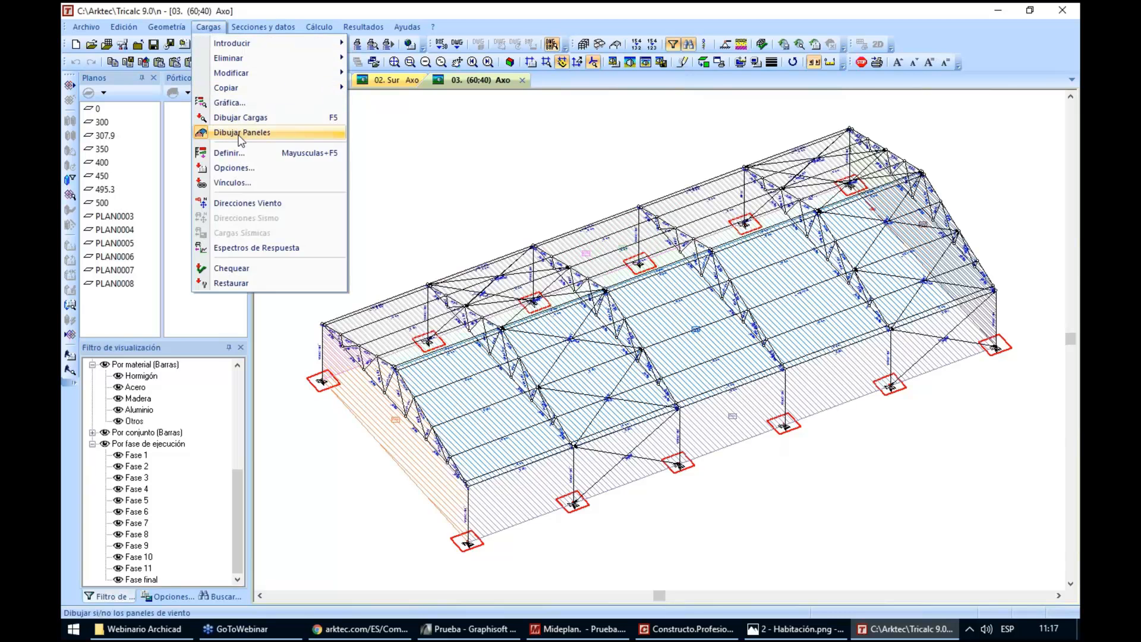
pyautogui.click(228, 130)
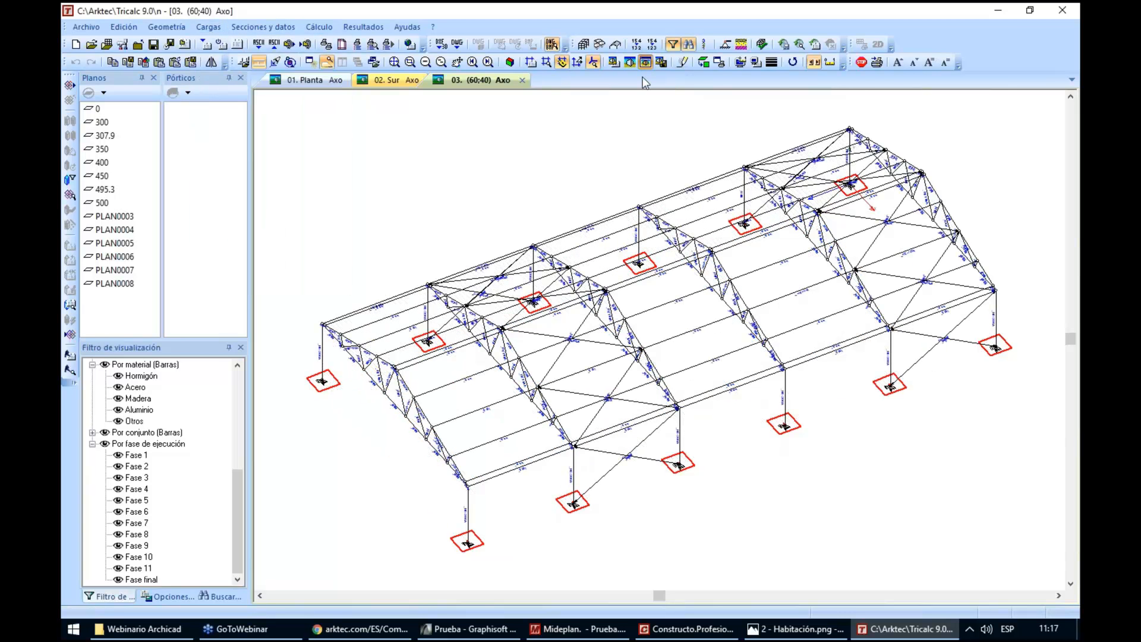
pyautogui.click(645, 61)
pyautogui.press('Down')
pyautogui.press('Down')
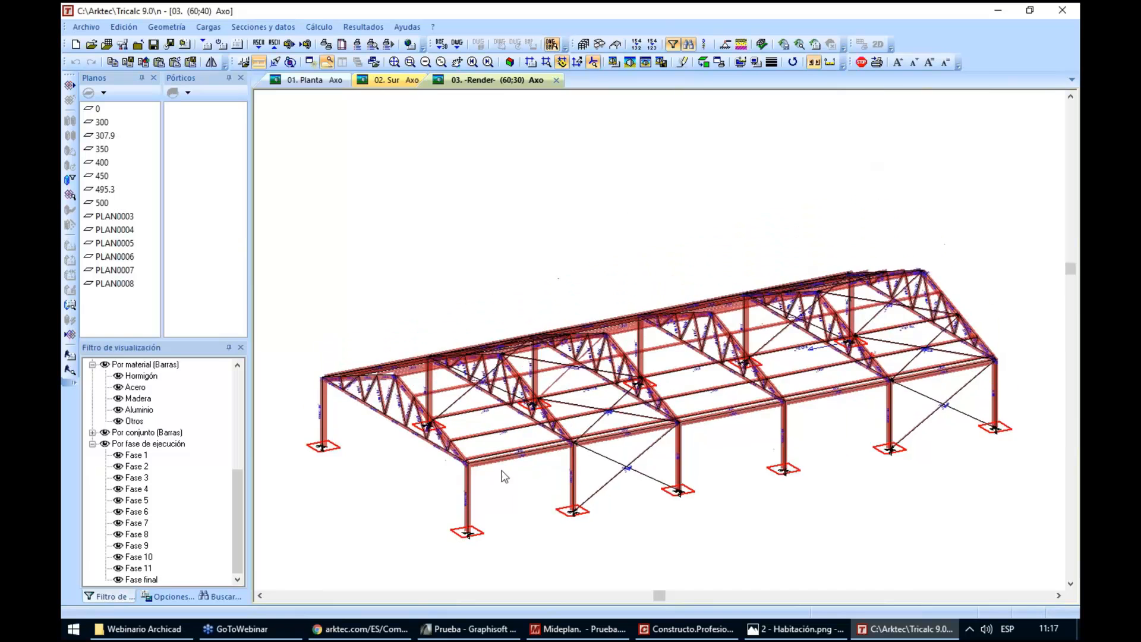
pyautogui.scroll(2, 494, 473)
pyautogui.press('Left')
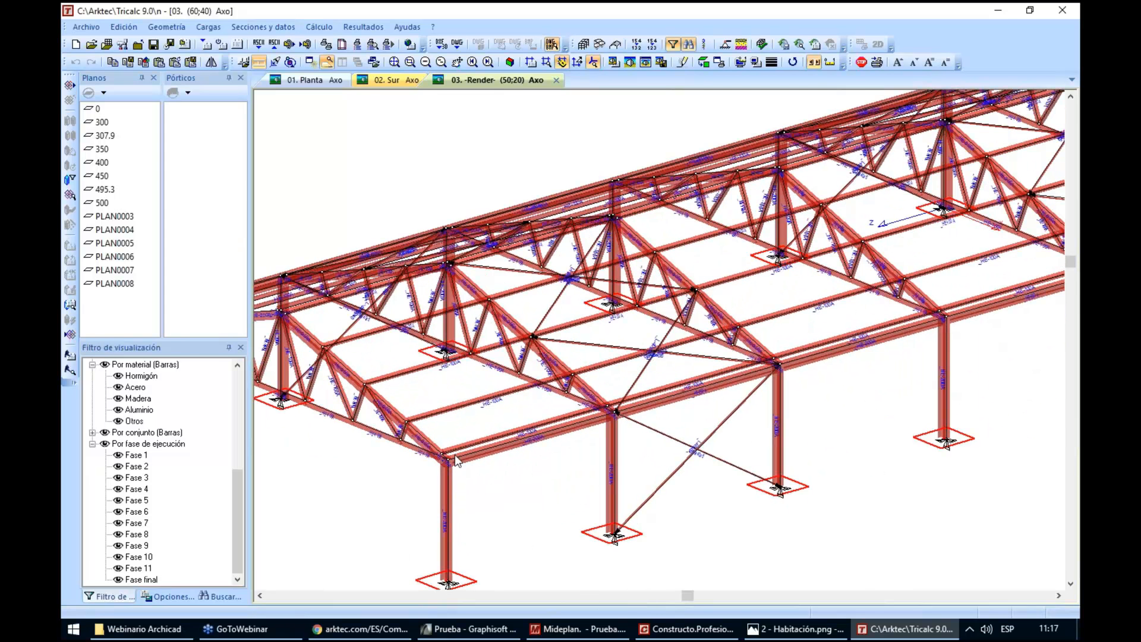
pyautogui.scroll(-3, 533, 459)
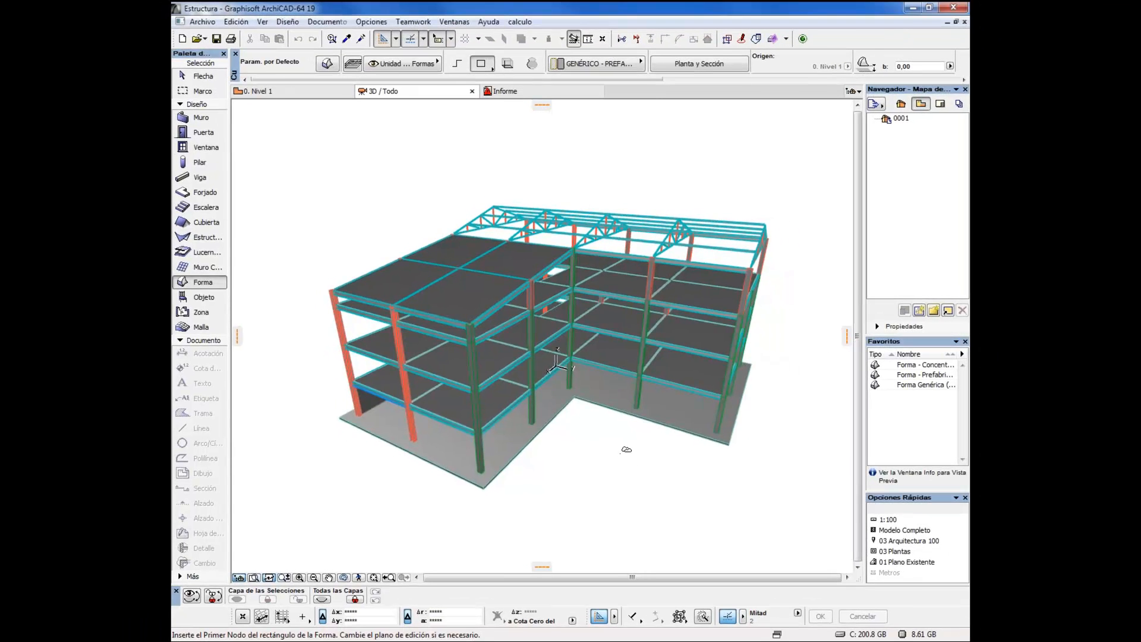
# Switch to the Estructura model in ArchiCAD and check which file types can be opened as a project
pyautogui.moveTo(615, 452); pyautogui.dragTo(639, 429)
pyautogui.scroll(2, 606, 428)
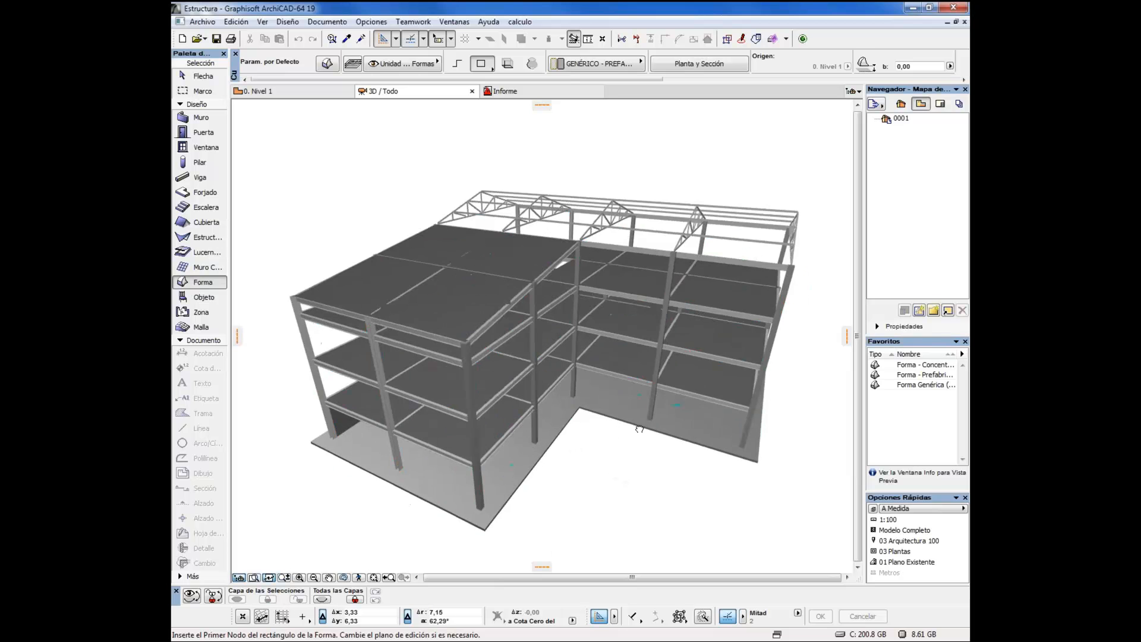
pyautogui.click(203, 22)
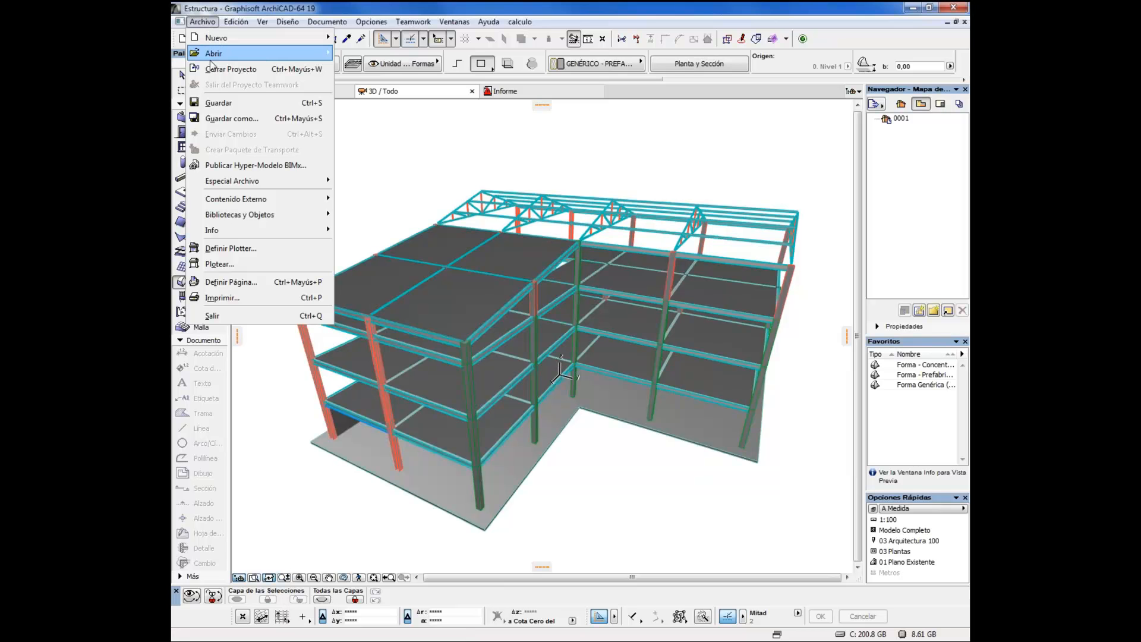
pyautogui.moveTo(212, 60)
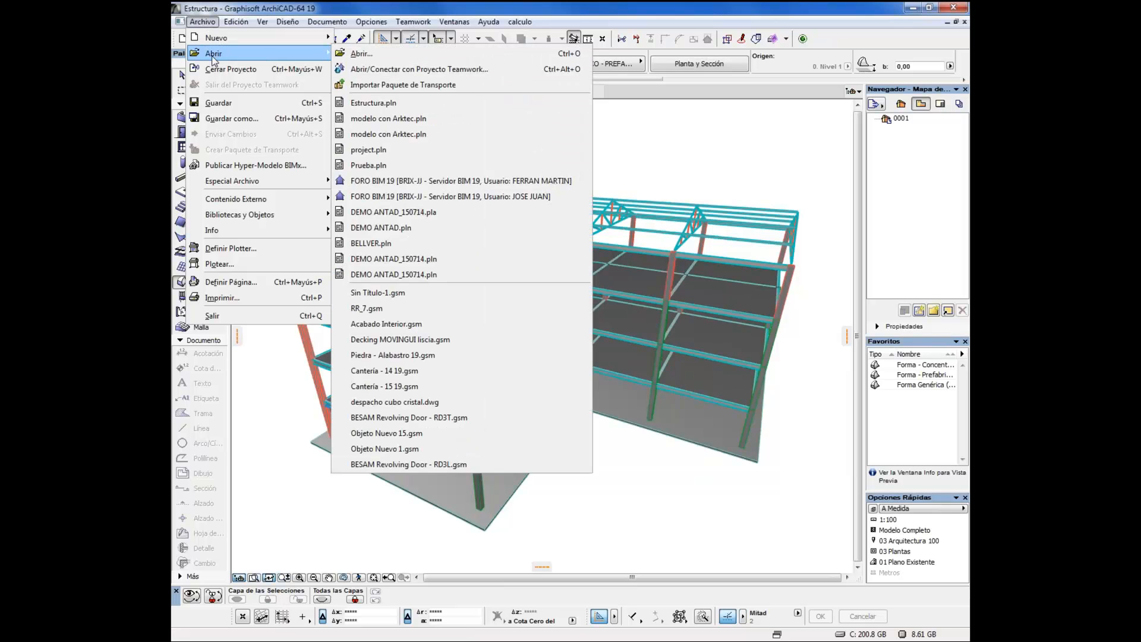
pyautogui.click(360, 55)
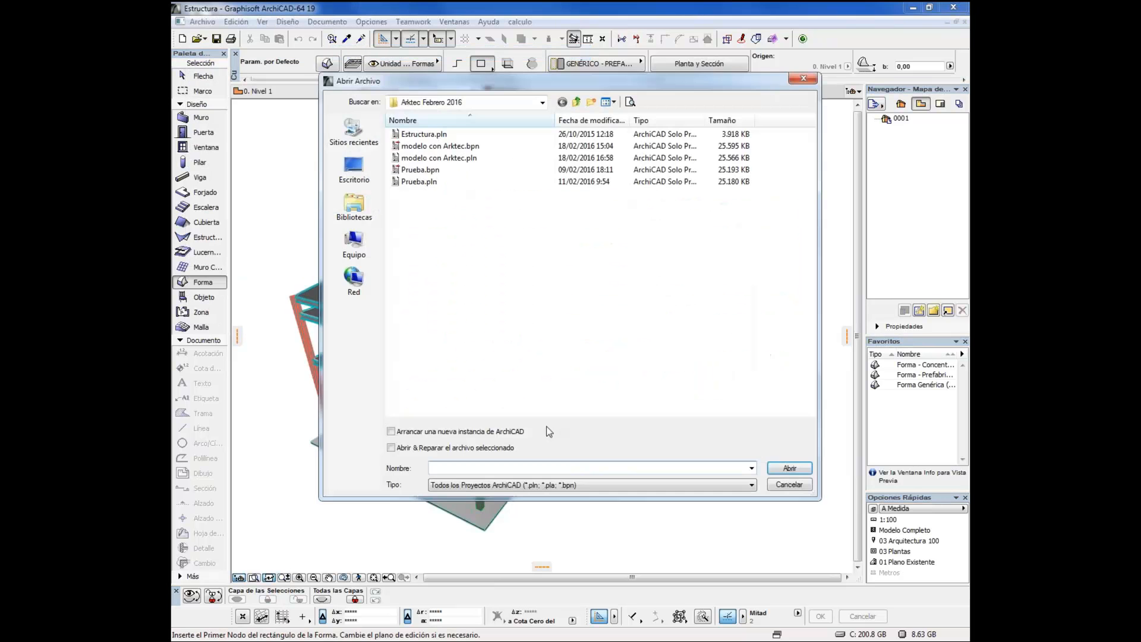
pyautogui.click(519, 489)
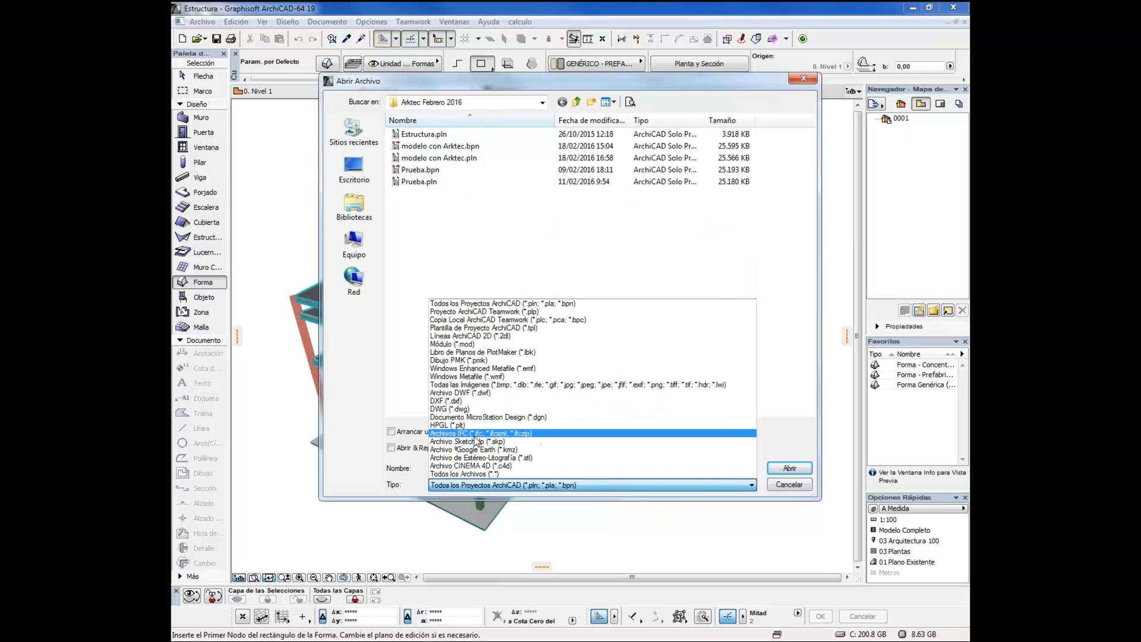
pyautogui.click(789, 486)
pyautogui.click(788, 485)
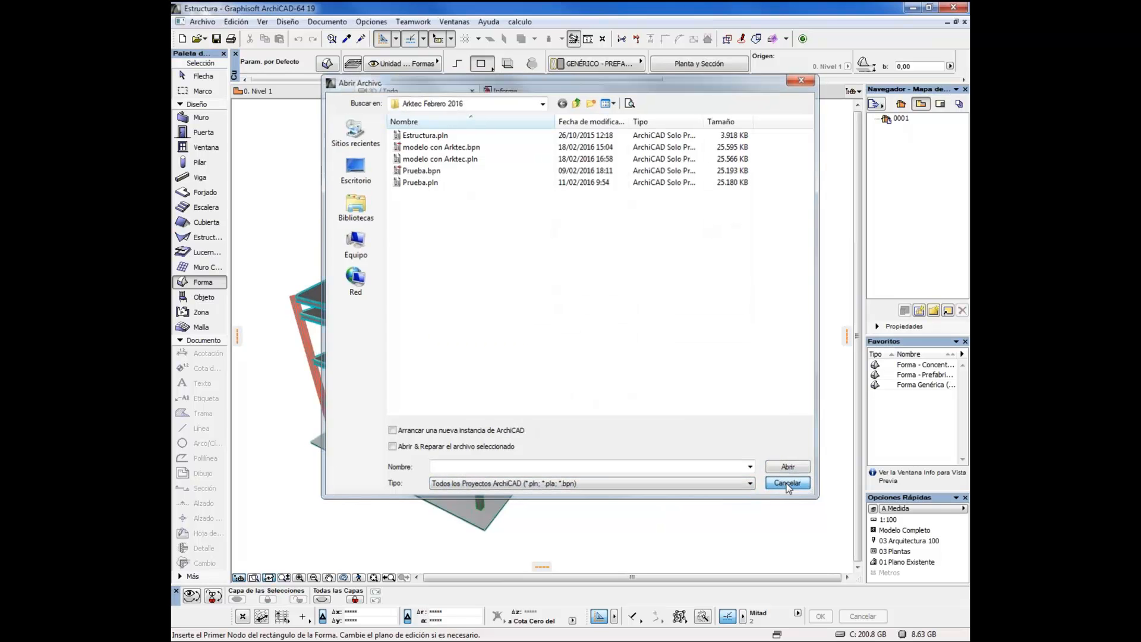
# Start the IFC model change detection, saving the library items generated during import in the embedded library
pyautogui.click(208, 24)
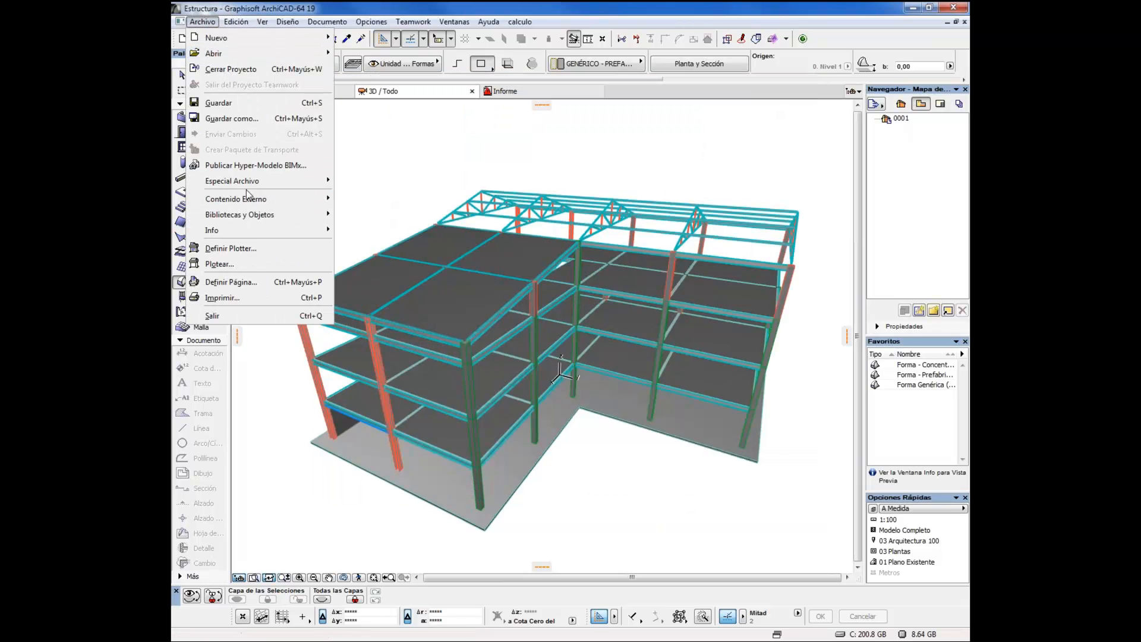
pyautogui.moveTo(267, 181)
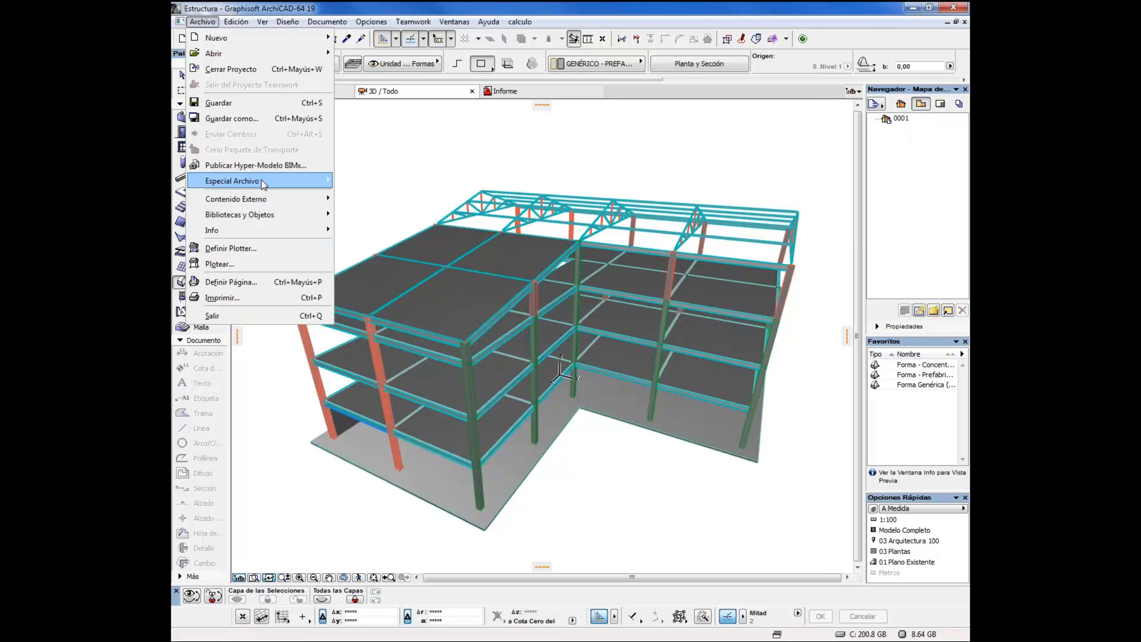
pyautogui.click(209, 23)
pyautogui.click(209, 23)
pyautogui.click(208, 23)
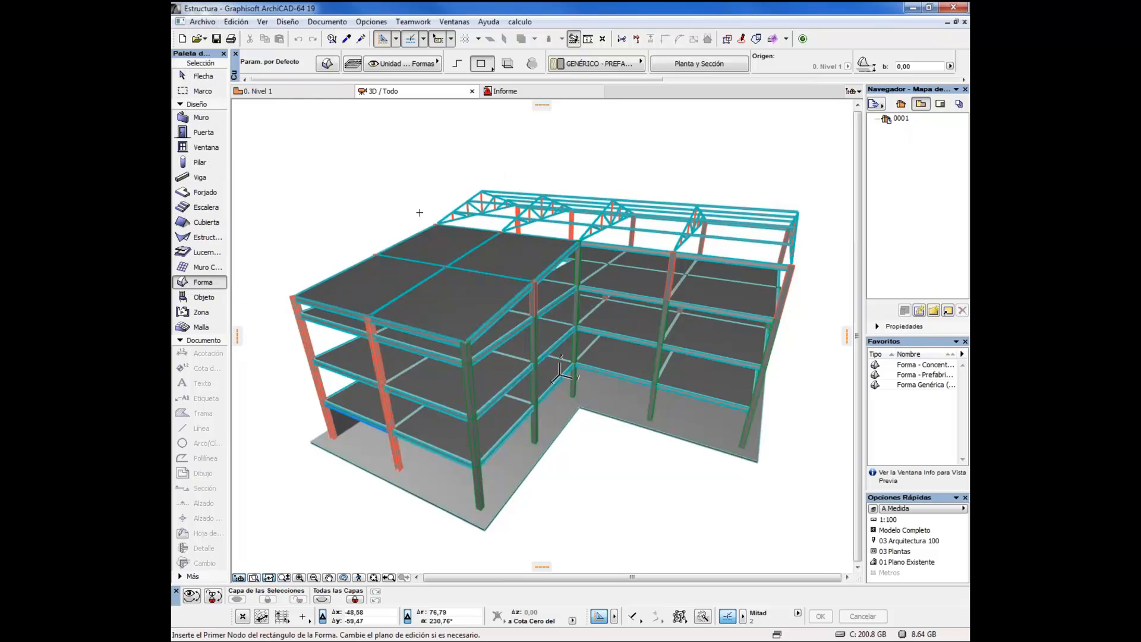
pyautogui.click(210, 24)
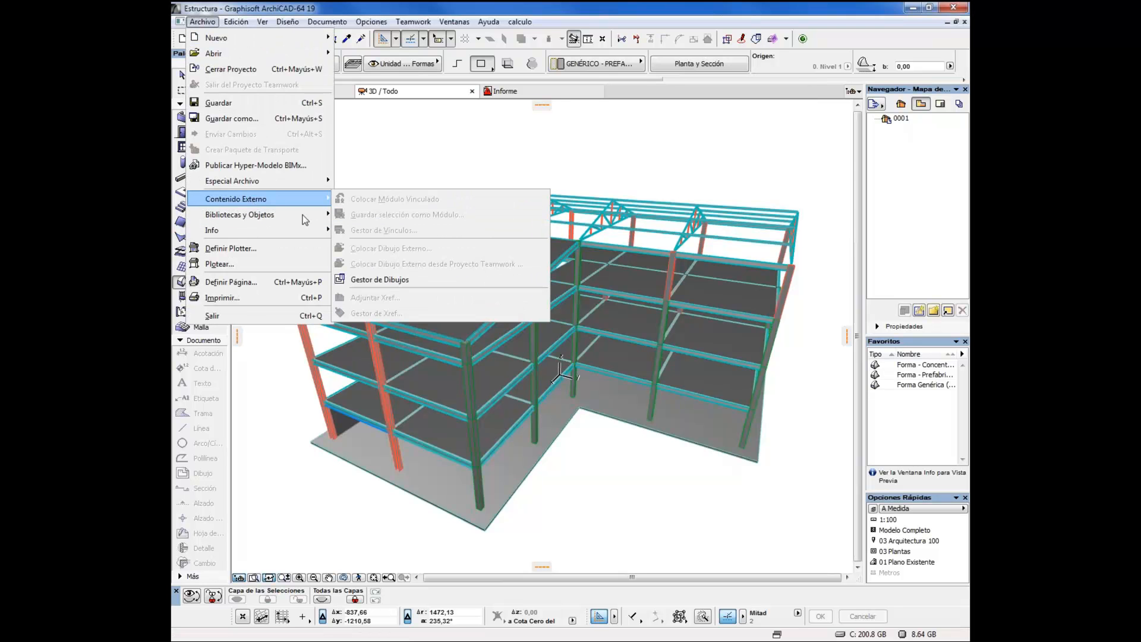
pyautogui.moveTo(265, 181)
pyautogui.moveTo(378, 239)
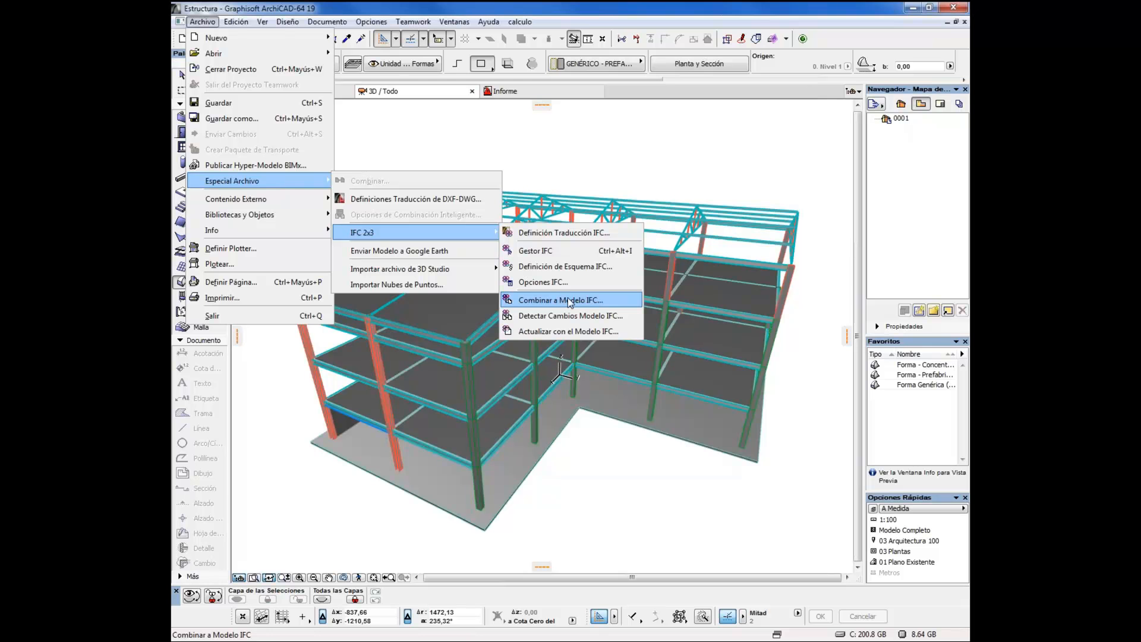
pyautogui.click(542, 317)
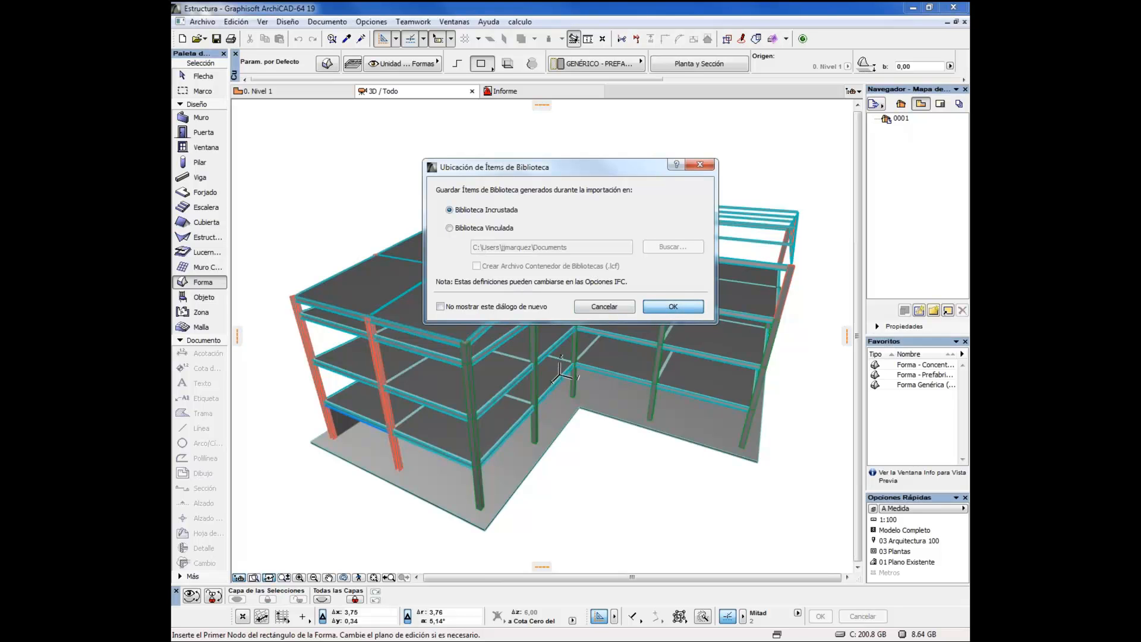
pyautogui.click(669, 308)
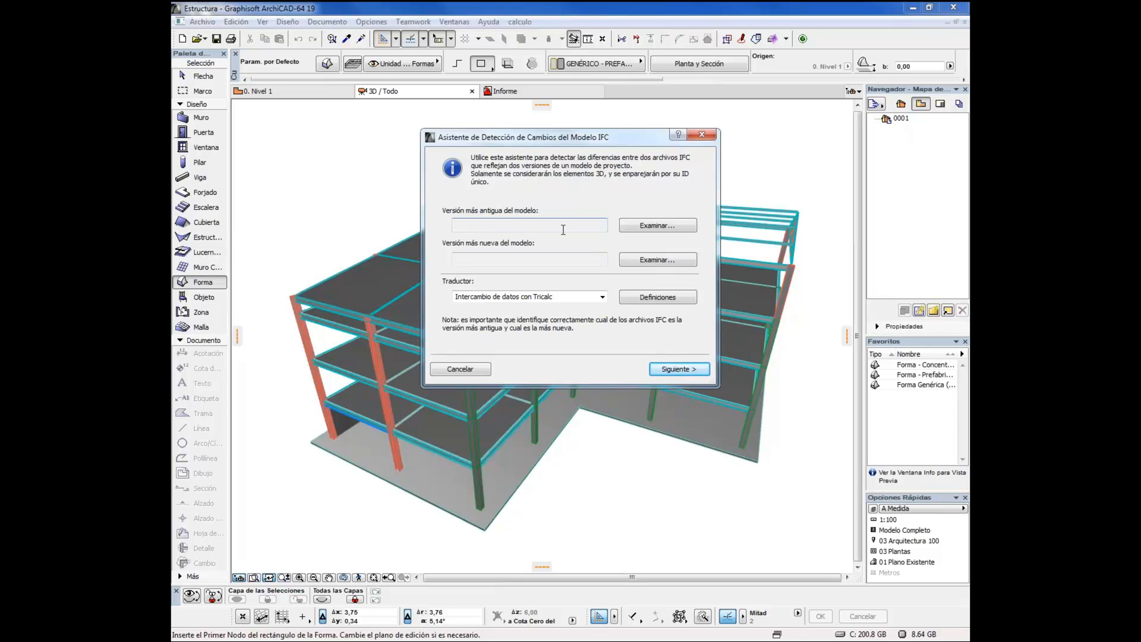
# Set Estructura 1.ifc as the older model version and Estructura 2.ifc as the newer one for the comparison
pyautogui.click(659, 226)
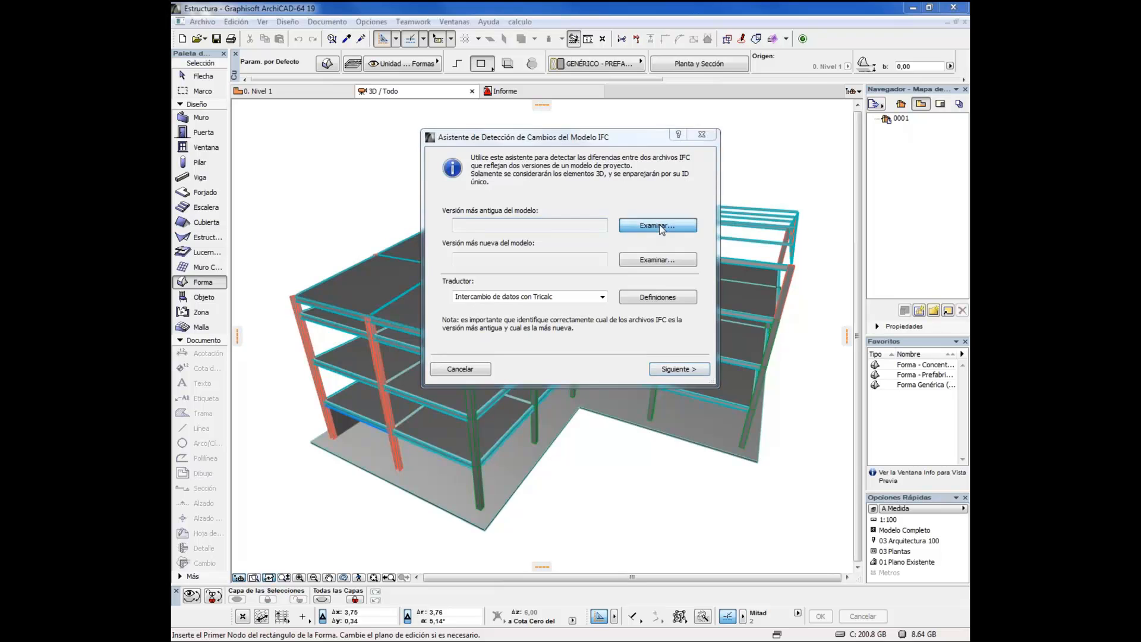
pyautogui.click(426, 145)
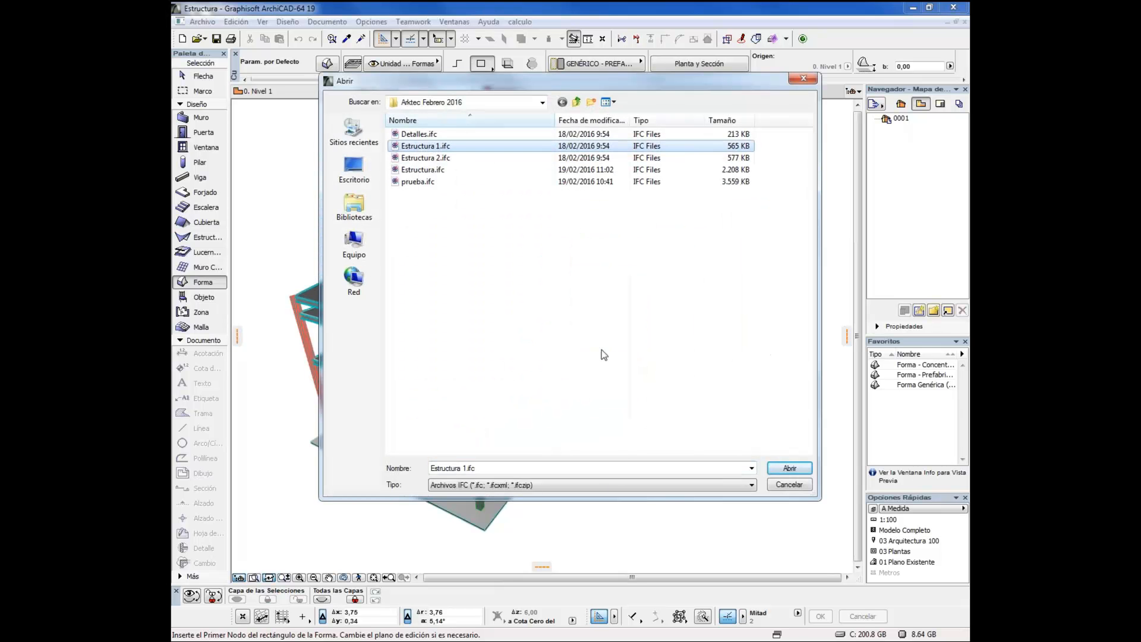
pyautogui.click(789, 469)
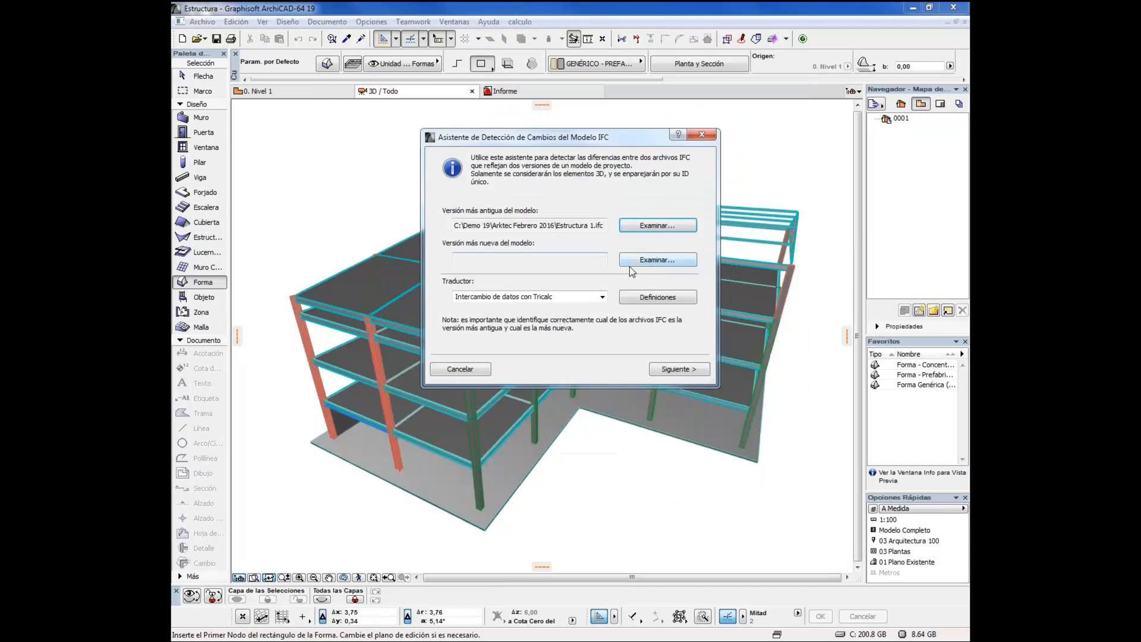
pyautogui.click(641, 259)
pyautogui.click(426, 157)
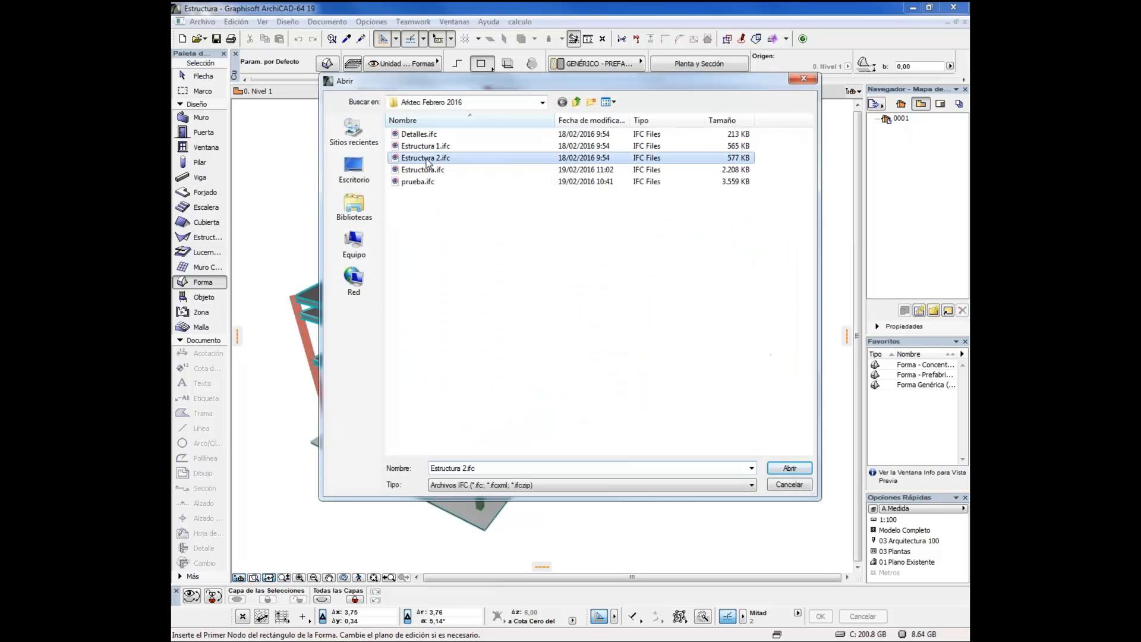
pyautogui.click(787, 468)
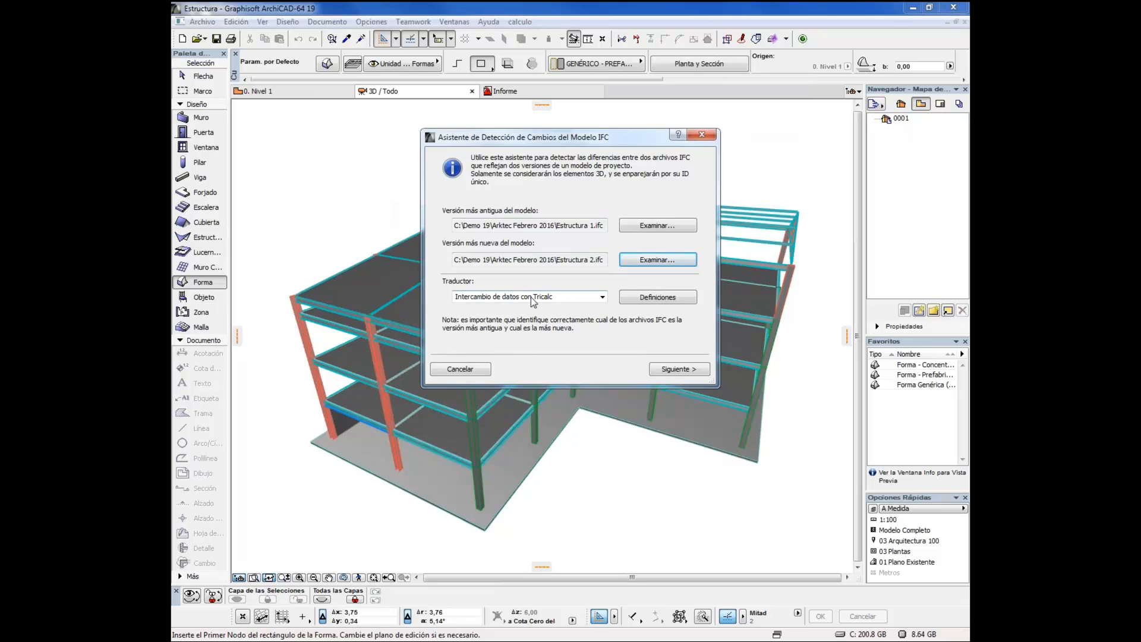
# Compare all structural-domain elements and merge the new, modified and deleted ones into layers Importado de IFC Antiguo and Importado de IFC Nuevo, with 0,00 height offset
pyautogui.click(674, 369)
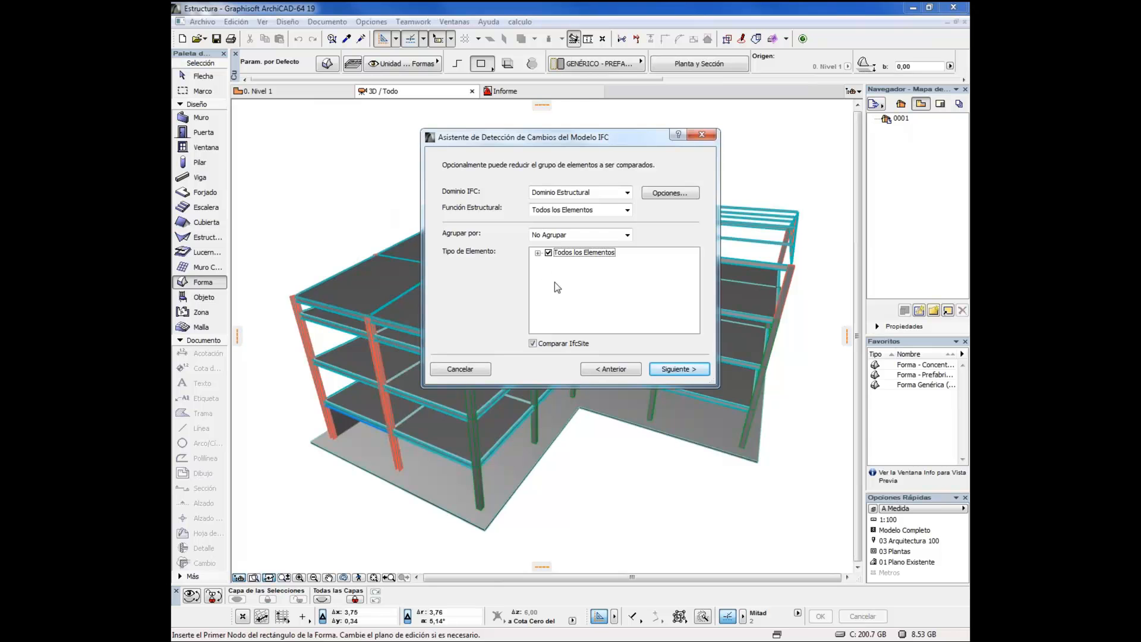
pyautogui.click(537, 253)
pyautogui.click(680, 369)
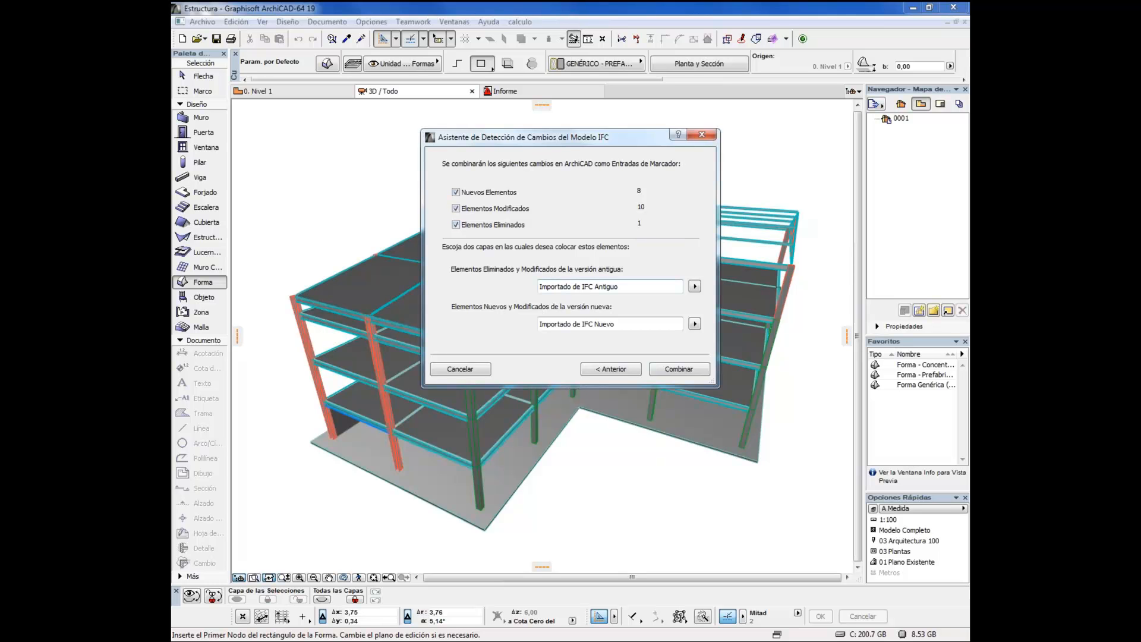
pyautogui.click(679, 369)
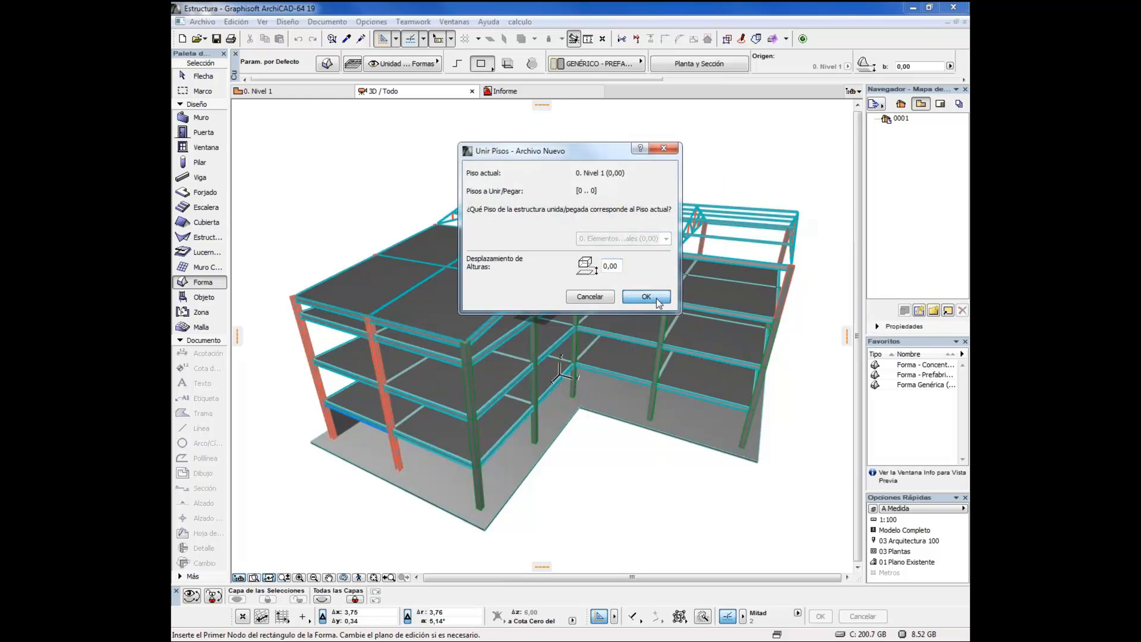
pyautogui.click(657, 301)
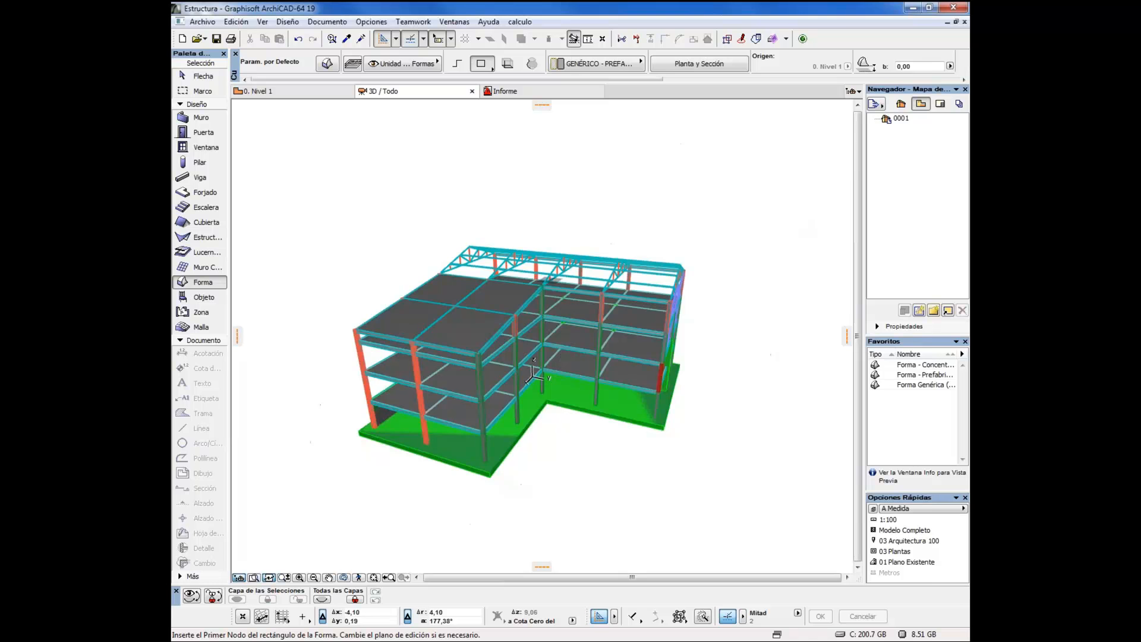
# Collapse the marker's Vista Adjunta and Etiqueta y Discusión sections and enlarge its entry list to show all detected changes alongside the model
pyautogui.moveTo(706, 375)
pyautogui.mouseDown()
pyautogui.moveTo(568, 369)
pyautogui.moveTo(520, 343)
pyautogui.moveTo(542, 338)
pyautogui.mouseUp()
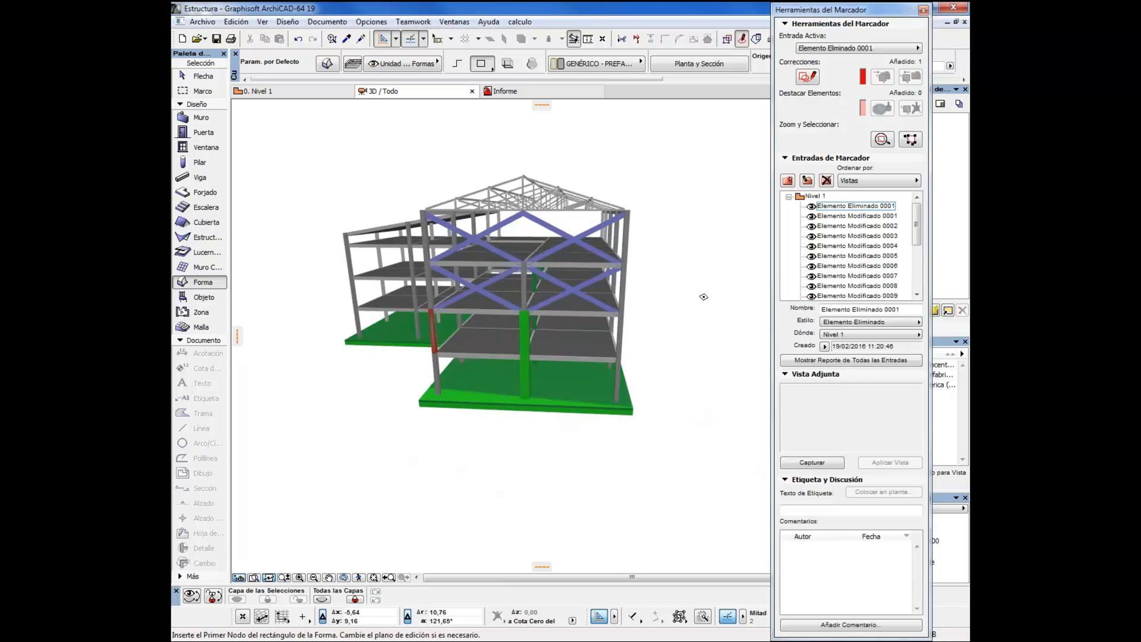
pyautogui.click(785, 376)
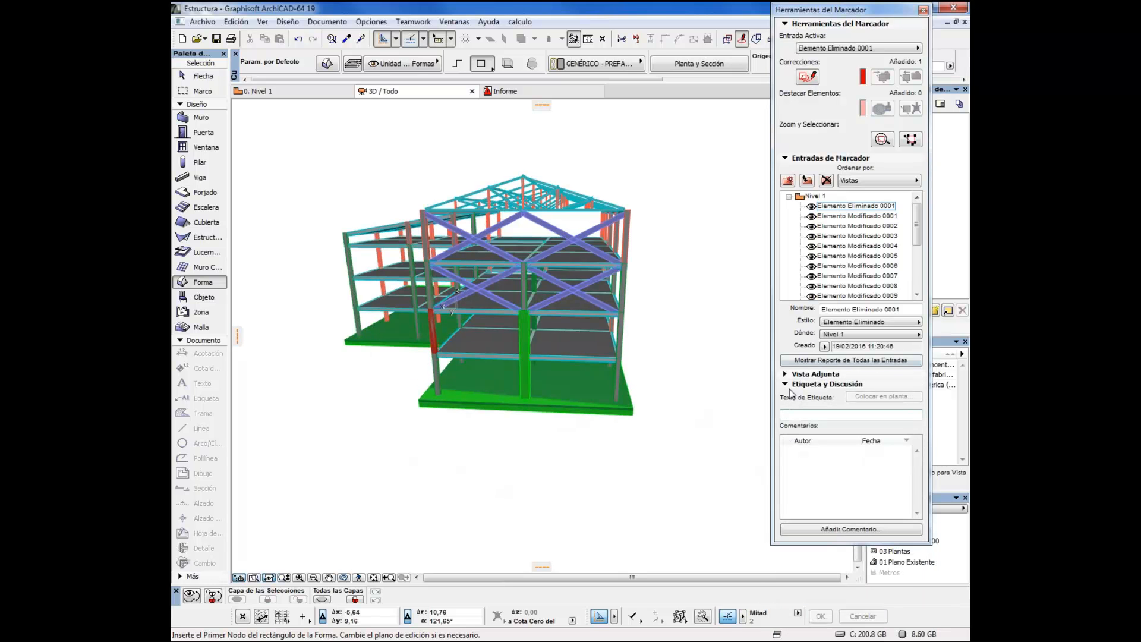
pyautogui.click(786, 385)
pyautogui.moveTo(854, 399); pyautogui.dragTo(855, 553)
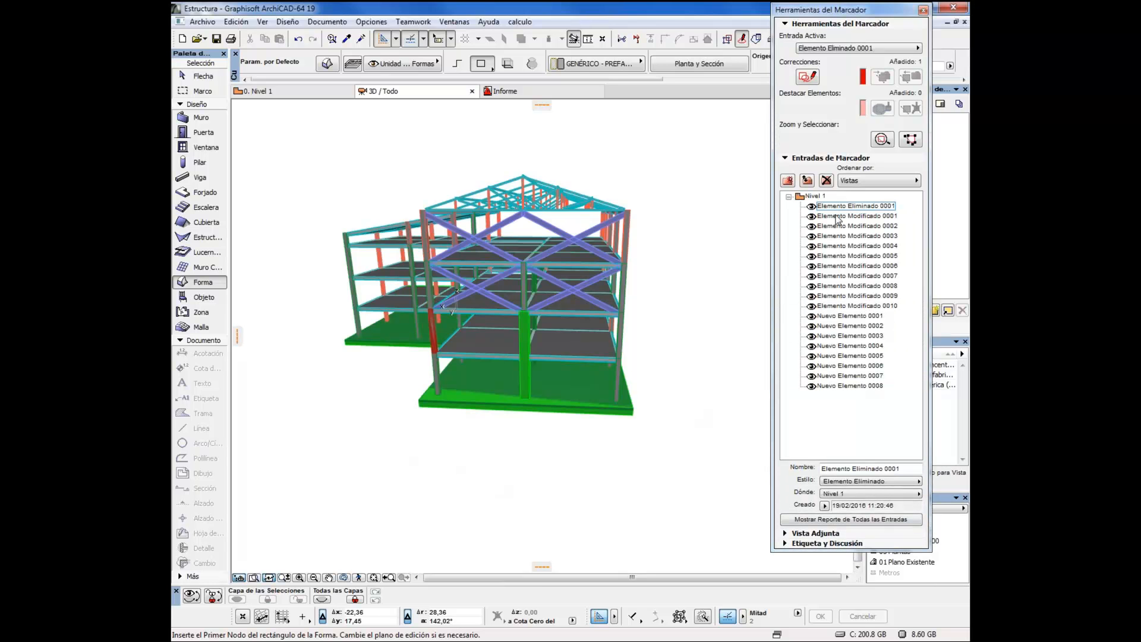
pyautogui.scroll(1, 457, 402)
pyautogui.scroll(6, 457, 401)
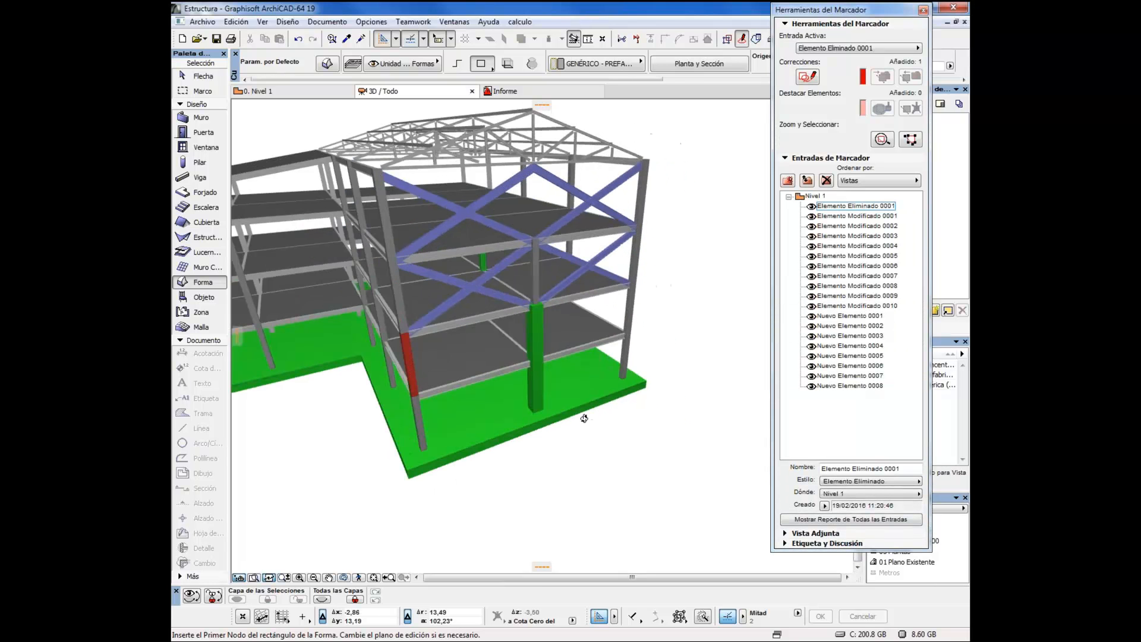
# Select the model element attached to marker entry Elemento Eliminado 0001 and delete it from the corner of the building
pyautogui.scroll(1, 554, 426)
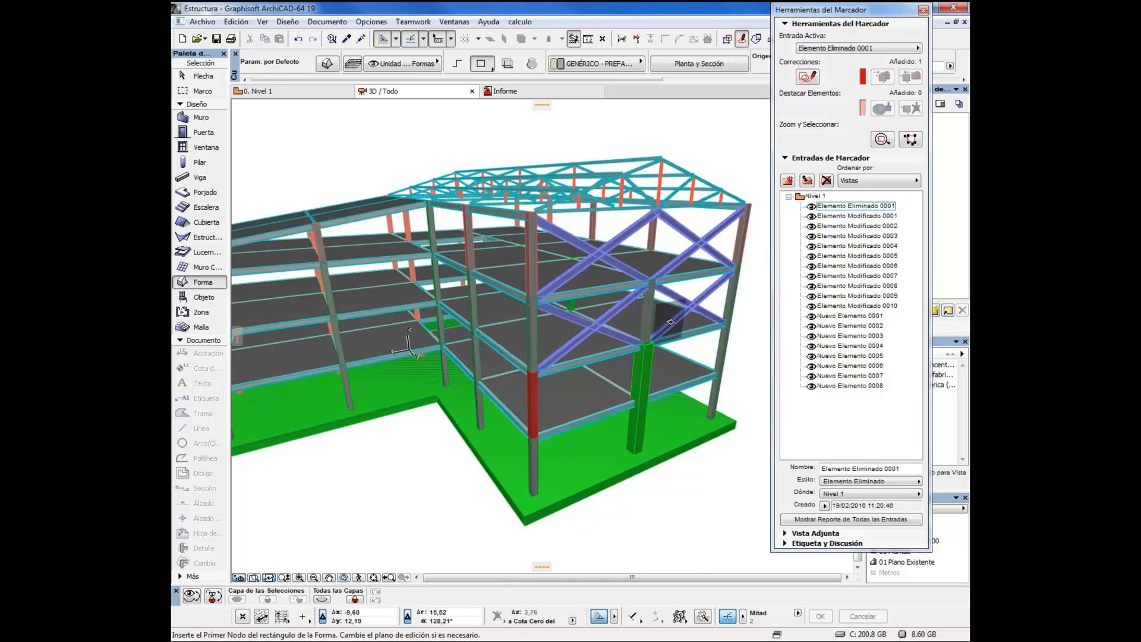
pyautogui.click(850, 207)
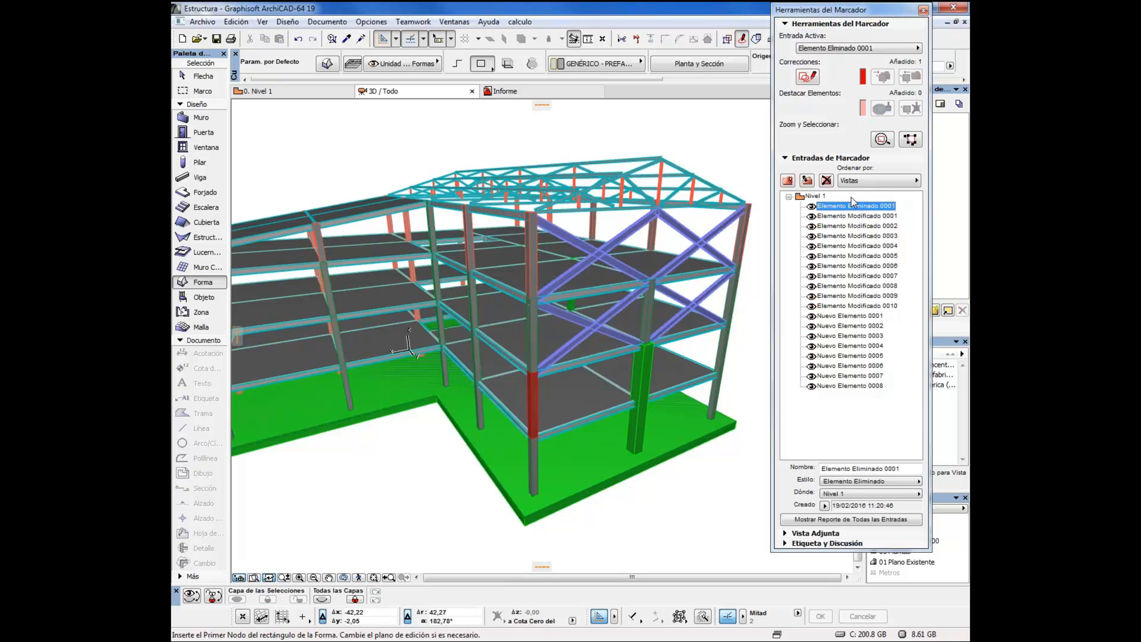
pyautogui.click(910, 139)
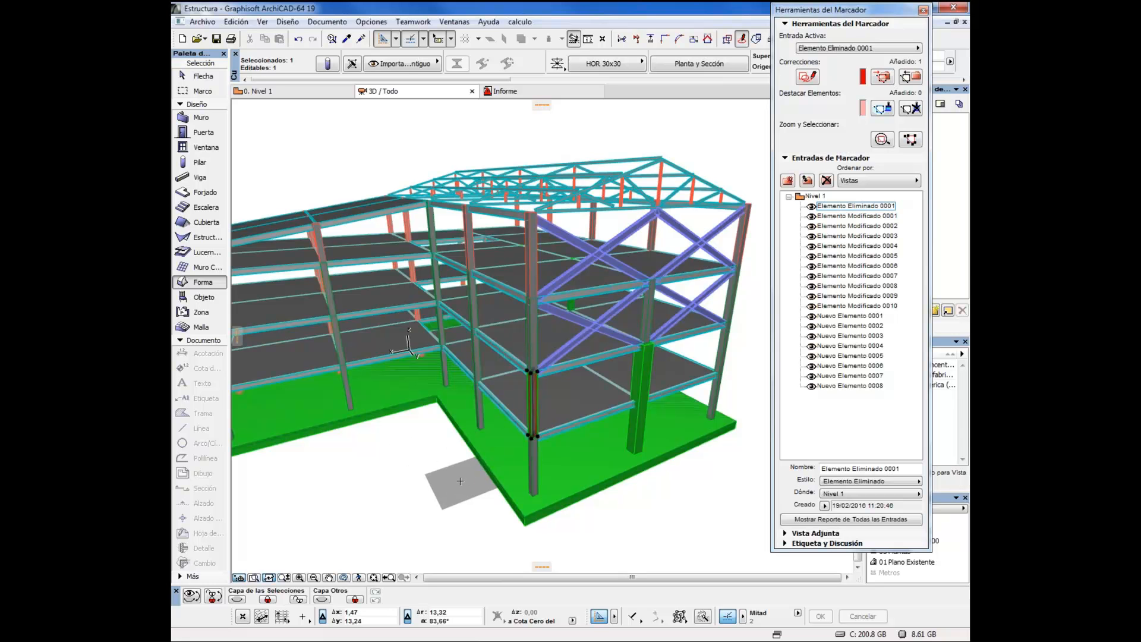
pyautogui.press('Escape')
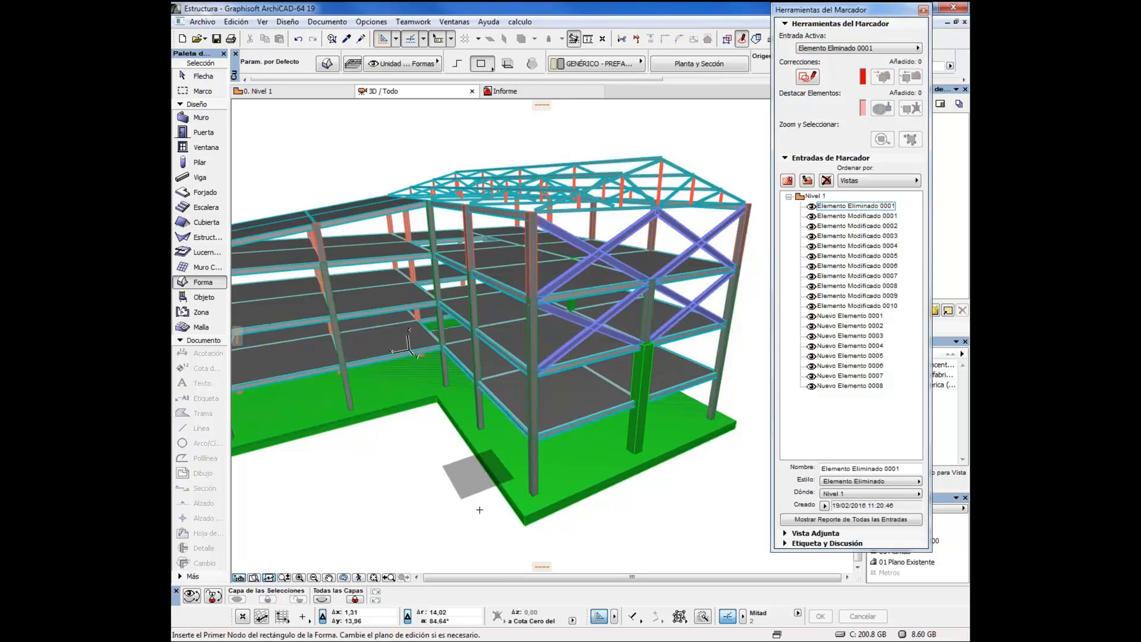
# Delete the original corner column between the first and second floor slabs where the removed element was flagged
pyautogui.keyDown('shift'); pyautogui.click(533, 404); pyautogui.keyUp('shift')
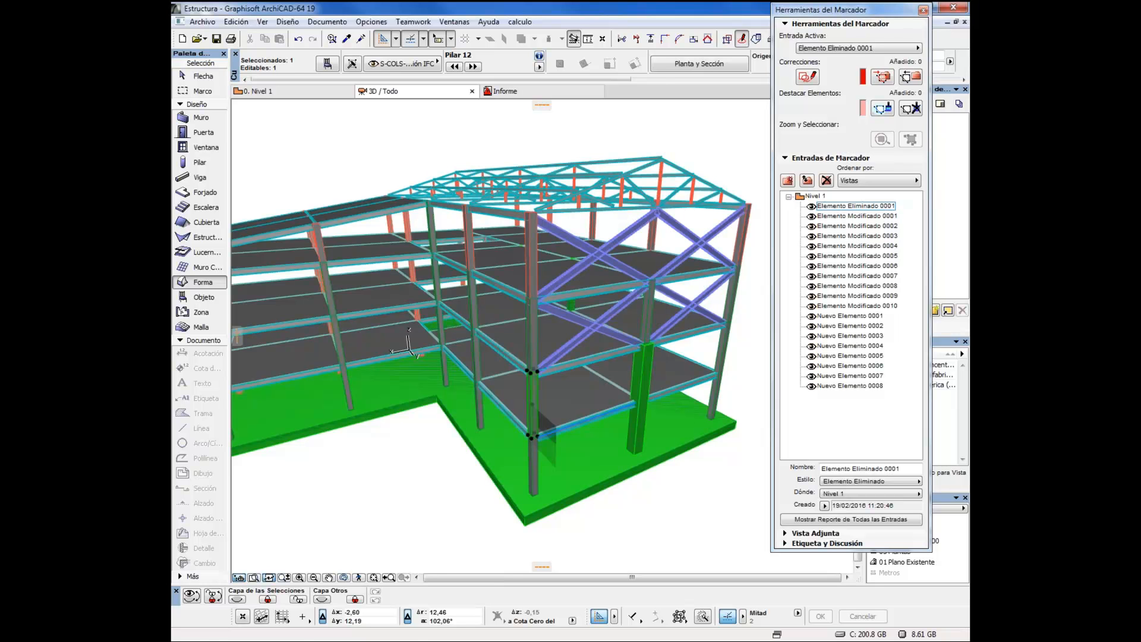
pyautogui.press('Delete')
pyautogui.moveTo(636, 423)
pyautogui.mouseDown()
pyautogui.moveTo(563, 418)
pyautogui.moveTo(622, 419)
pyautogui.mouseUp()
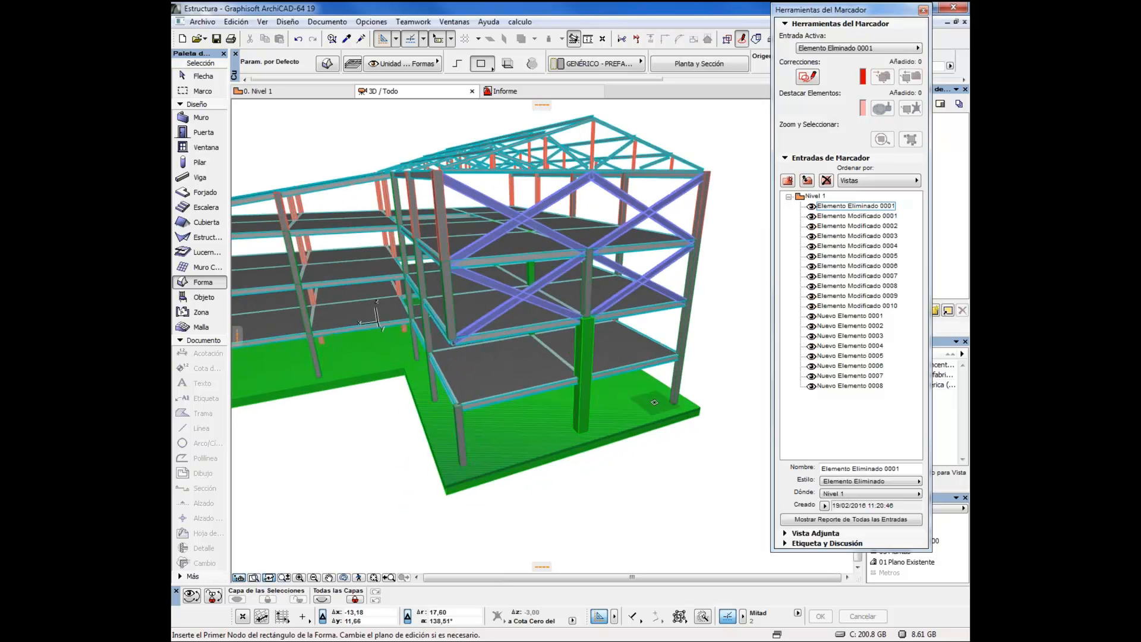
# Delete layer Importado de IFC Antiguo together with its elements, and set layer Importado de IFC Nuevo to wireframe display
pyautogui.hotkey('alt', 'Tab')
pyautogui.hotkey('ctrl', 'l')
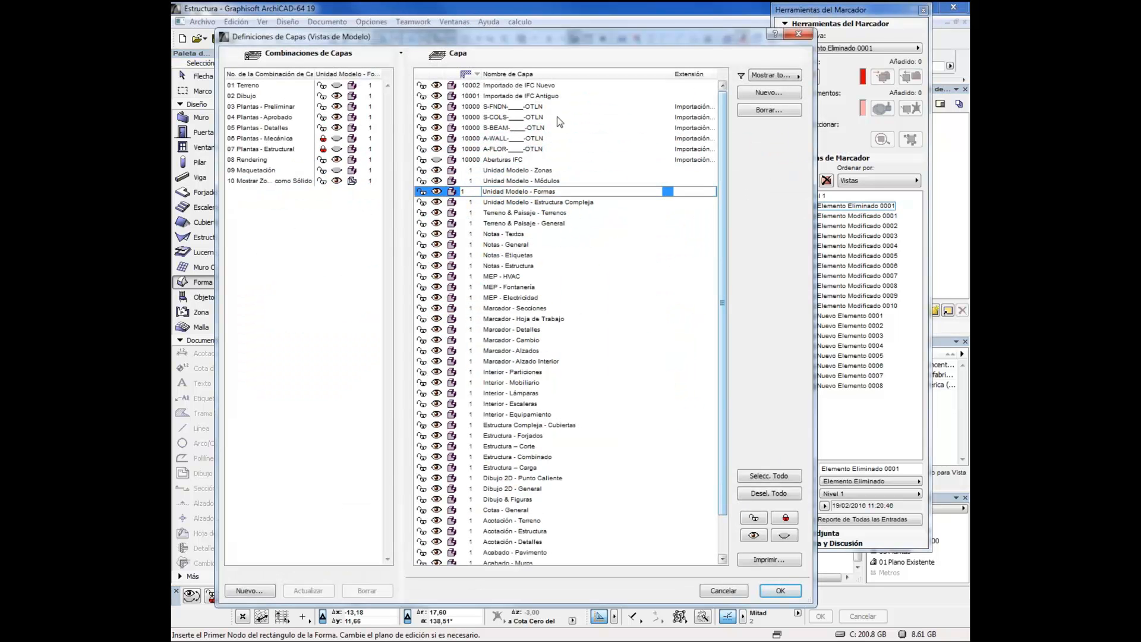
pyautogui.click(503, 97)
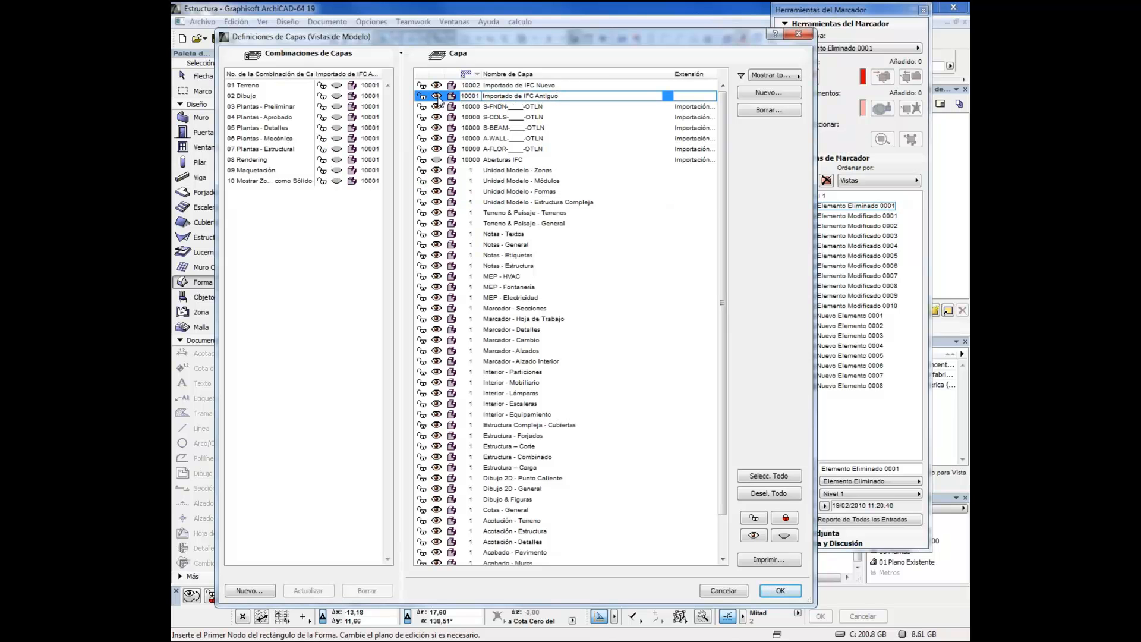
pyautogui.click(765, 114)
pyautogui.click(664, 298)
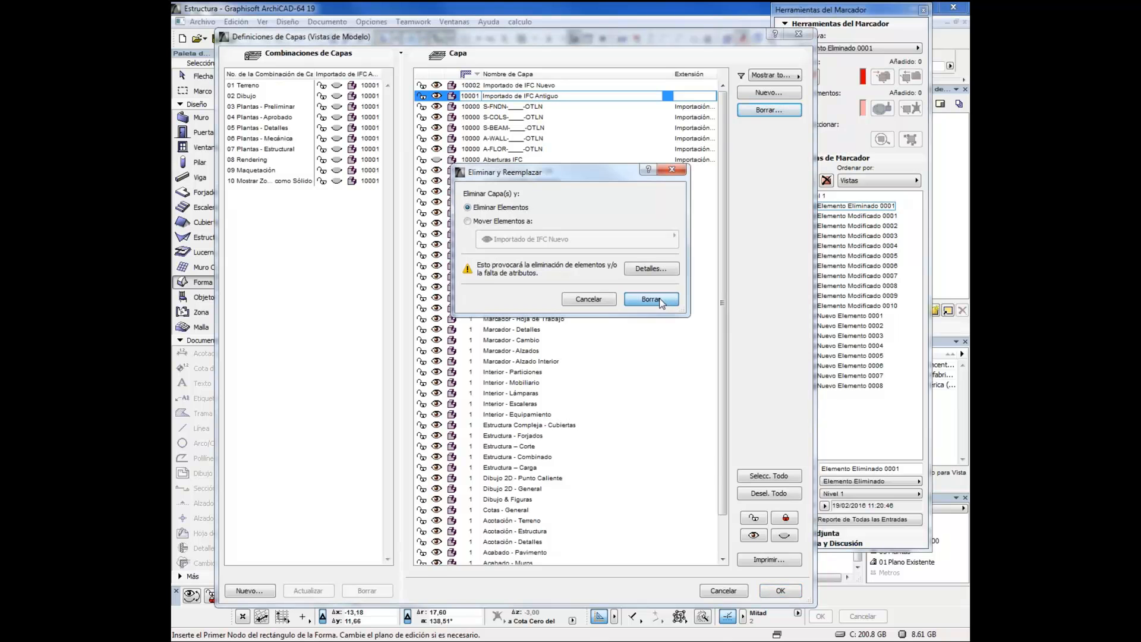
pyautogui.click(454, 87)
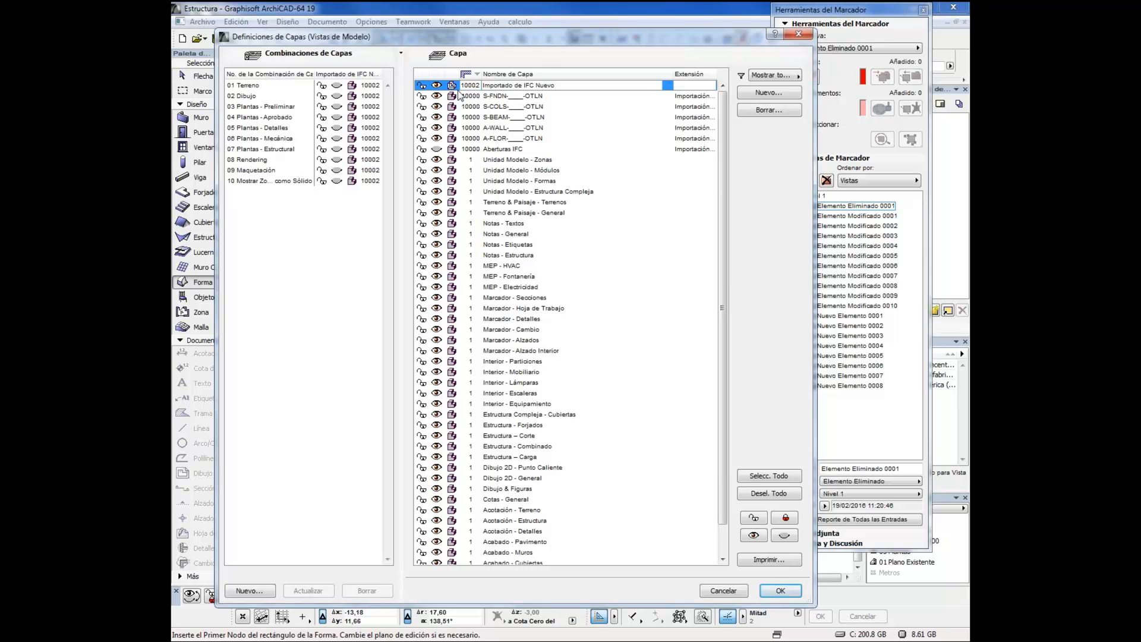
pyautogui.click(779, 591)
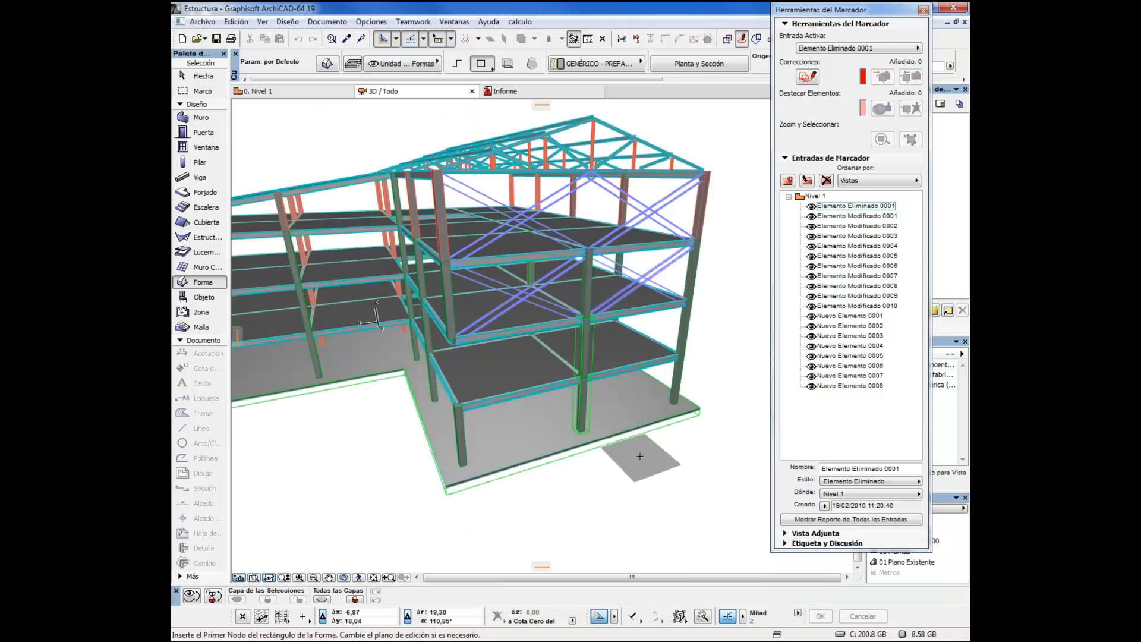
# Highlight in the model the element of entry Nuevo Elemento 0001, and those of all entries from 0001 to 0008, clearing the selection each time
pyautogui.scroll(8, 614, 460)
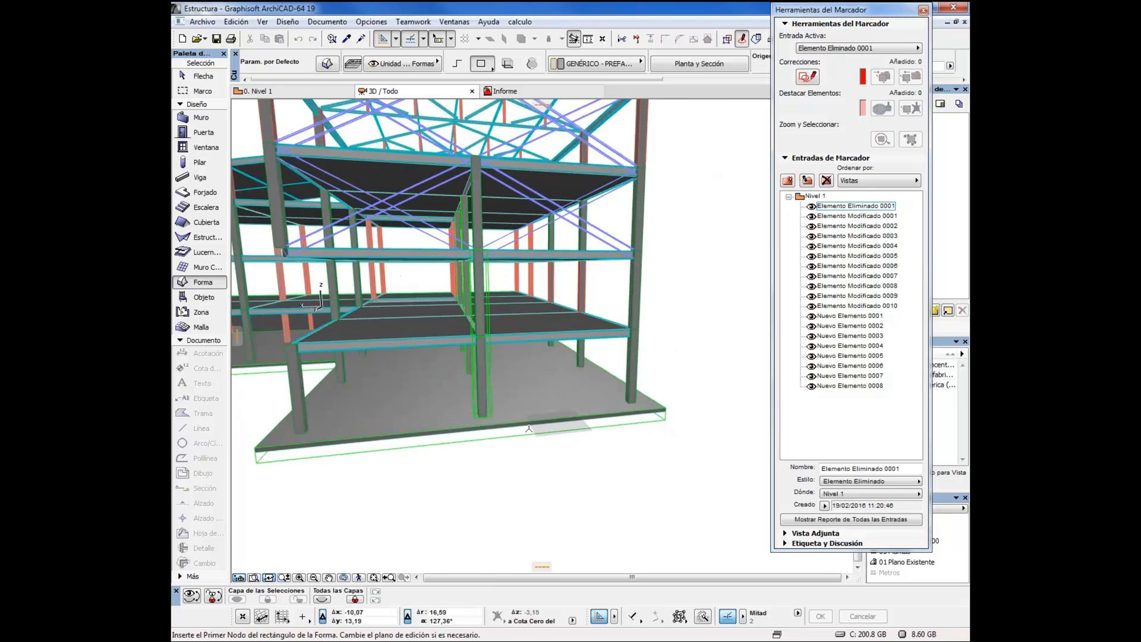
pyautogui.moveTo(549, 442); pyautogui.dragTo(606, 471)
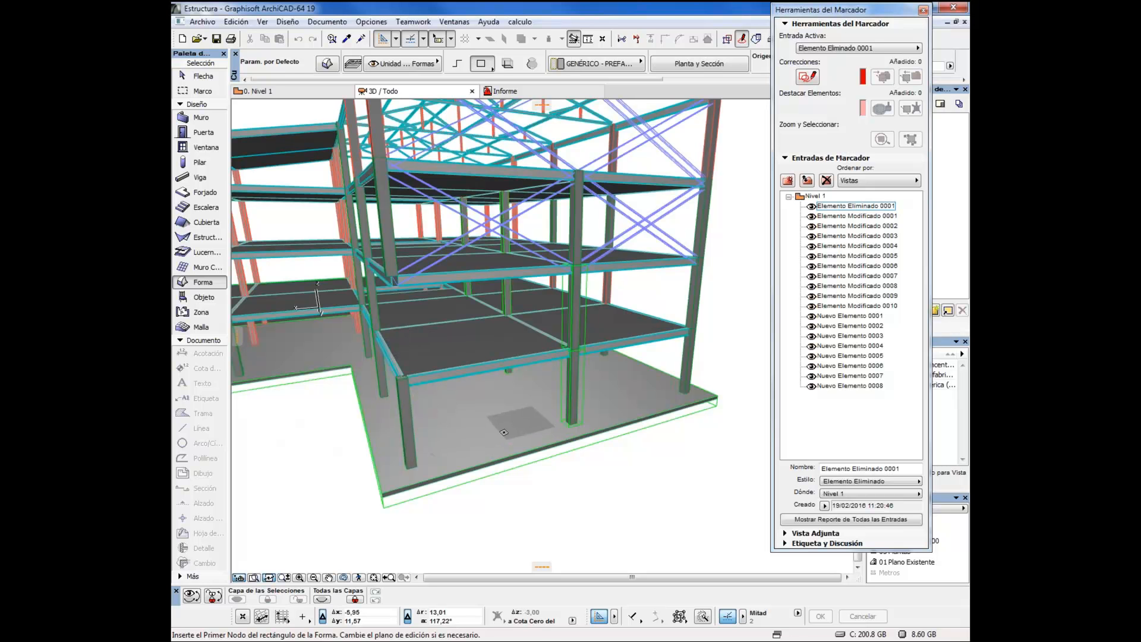
pyautogui.click(836, 316)
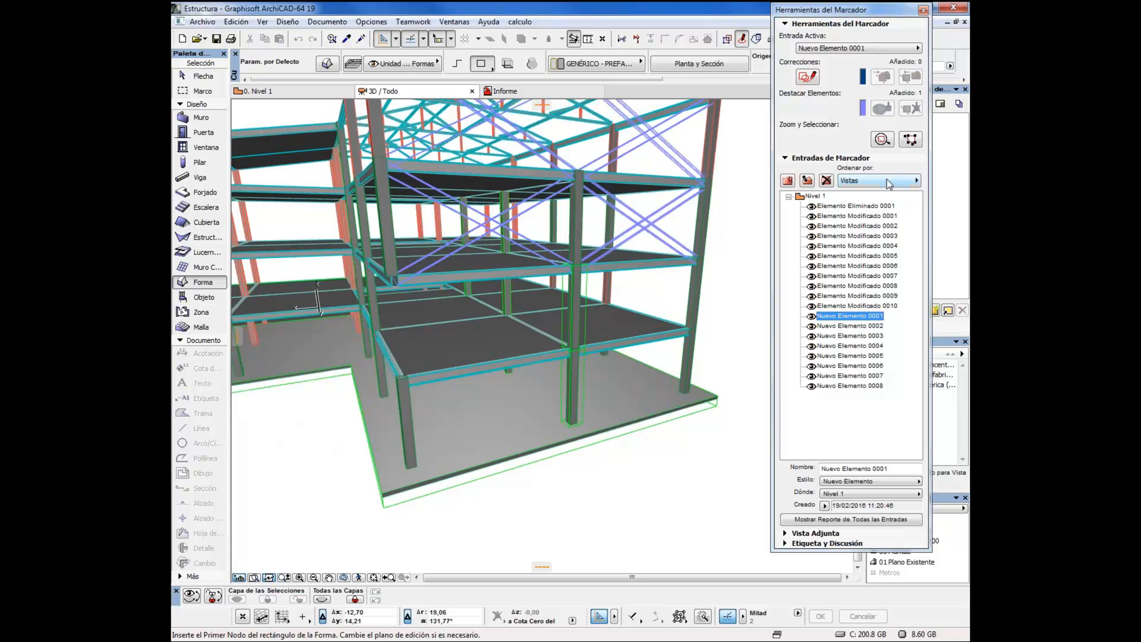
pyautogui.click(909, 140)
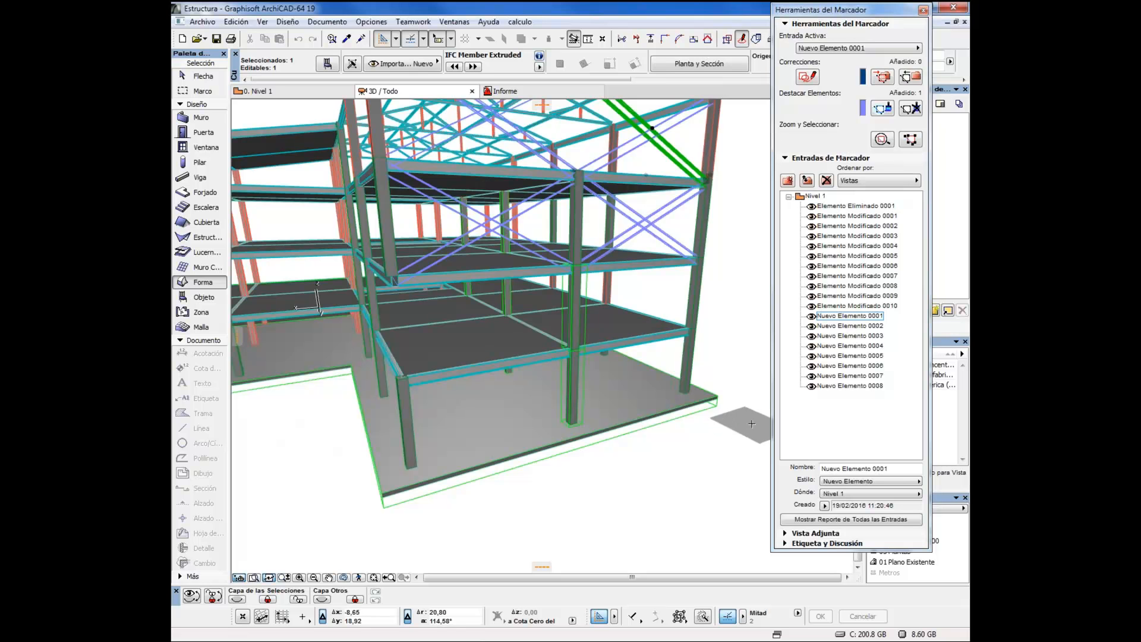
pyautogui.press('Escape')
pyautogui.click(837, 319)
pyautogui.keyDown('shift'); pyautogui.click(837, 387); pyautogui.keyUp('shift')
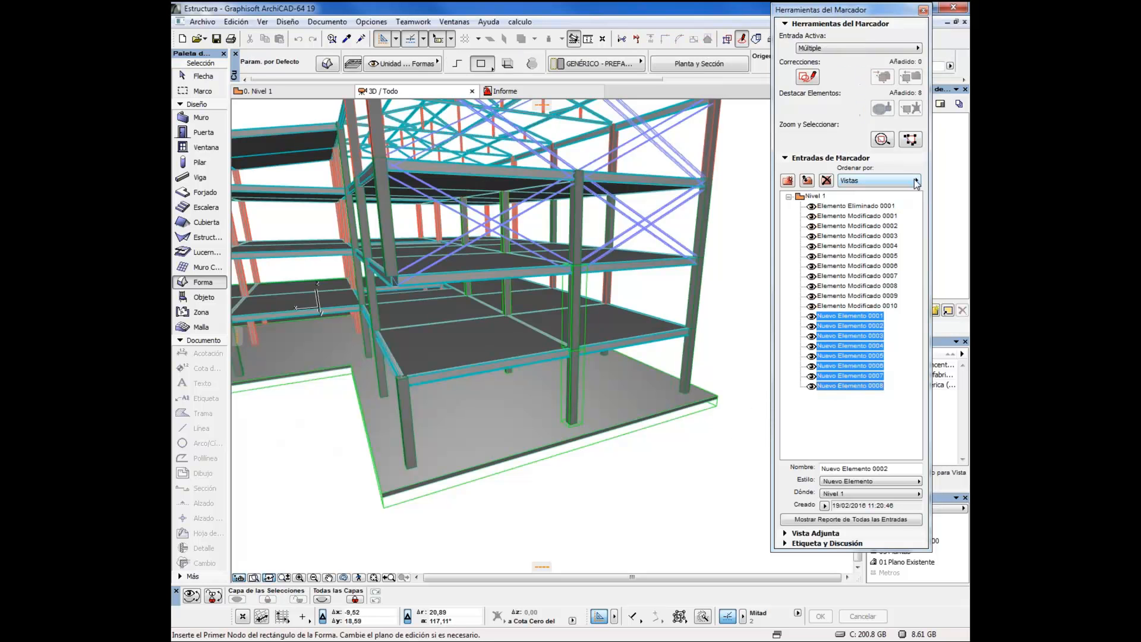
pyautogui.click(909, 143)
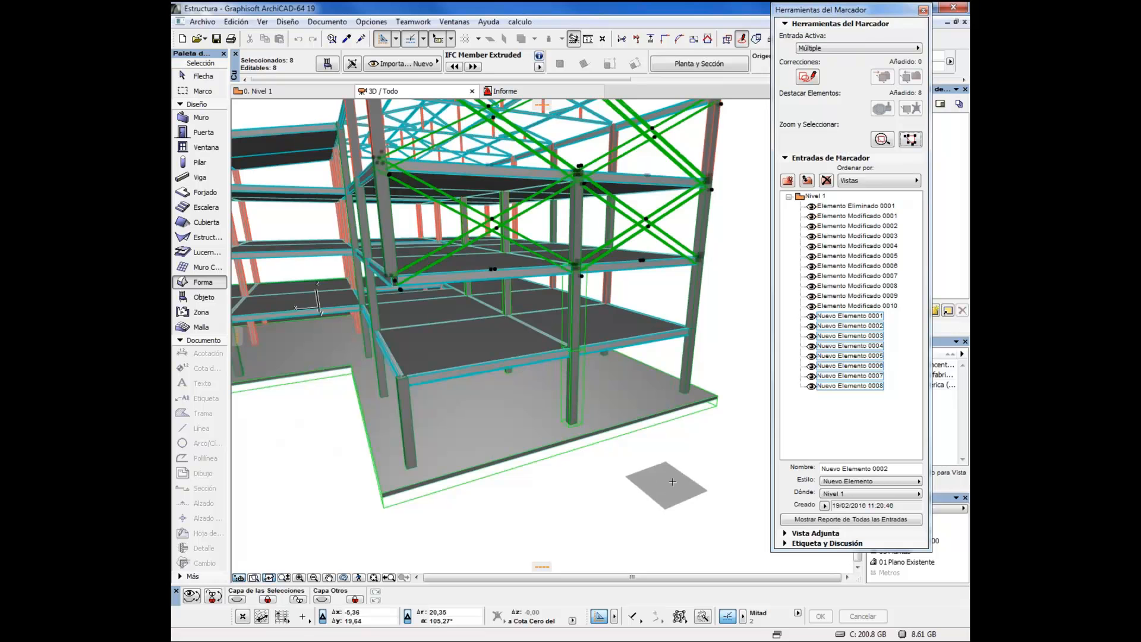
pyautogui.press('Escape')
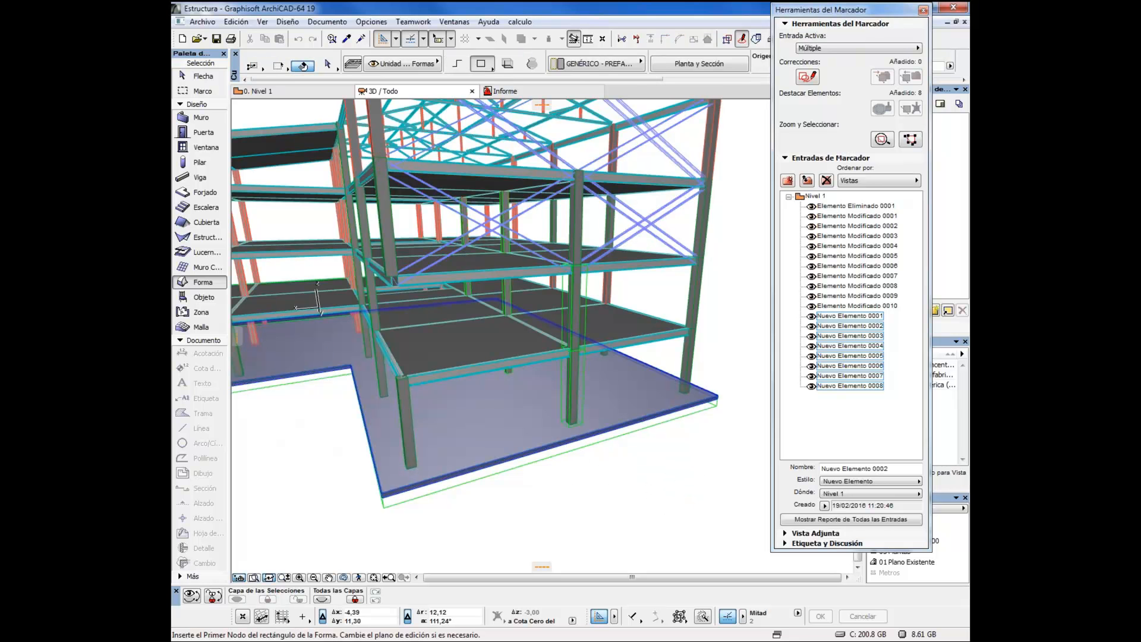
# Select the original foundation slab and the front central columns on the two lower levels, and lock layer Importado de IFC Nuevo
pyautogui.keyDown('shift'); pyautogui.click(473, 436); pyautogui.keyUp('shift')
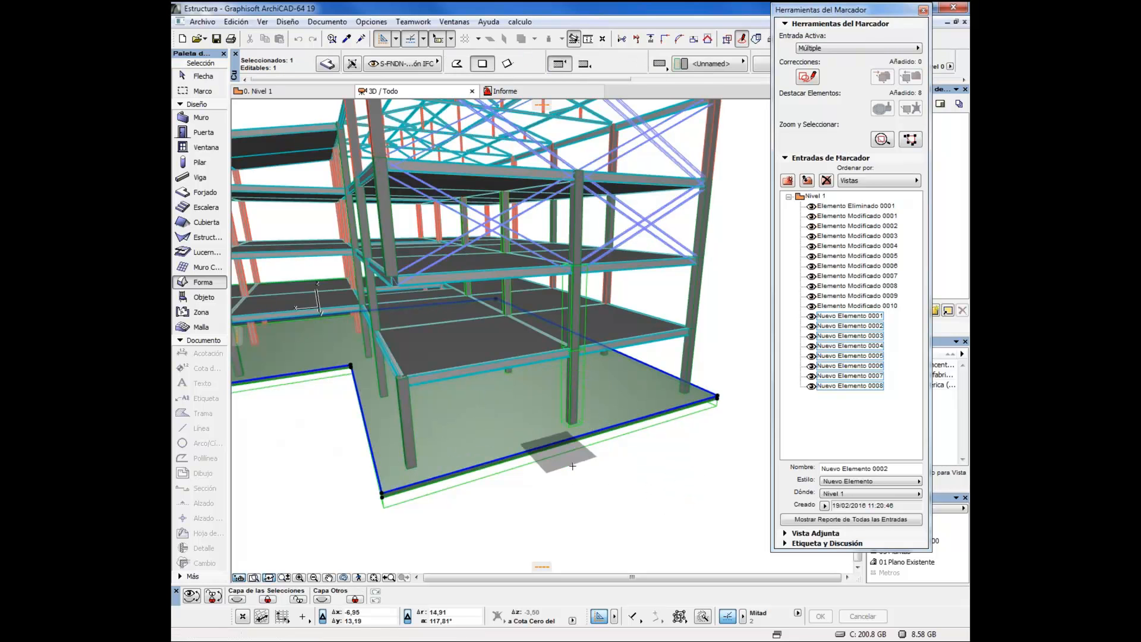
pyautogui.moveTo(661, 476); pyautogui.dragTo(493, 394)
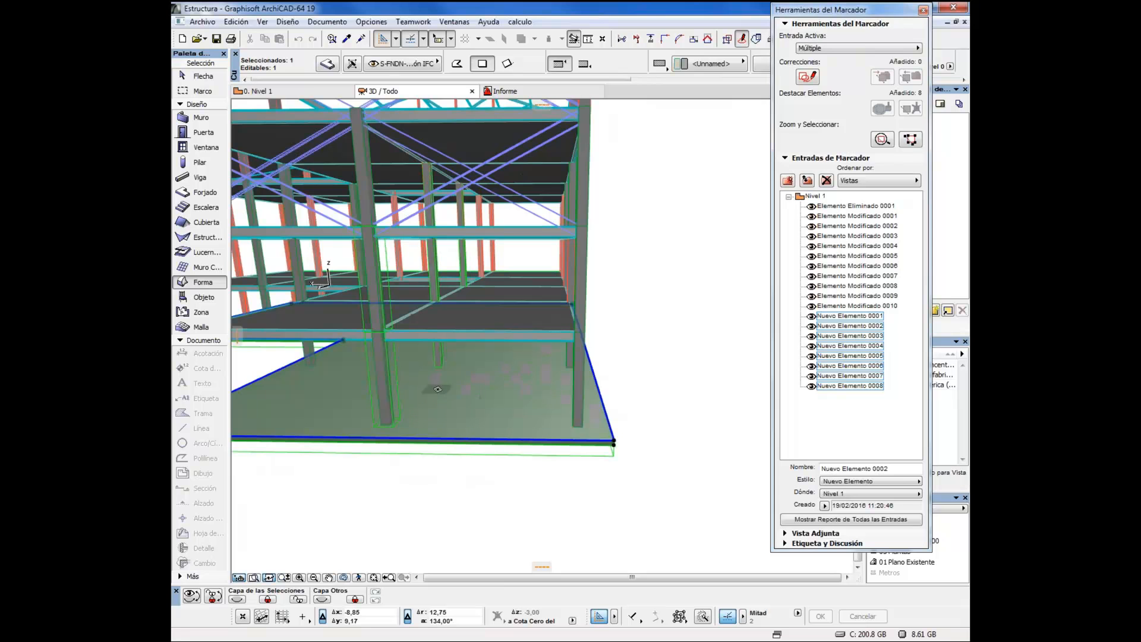
pyautogui.press('shift')
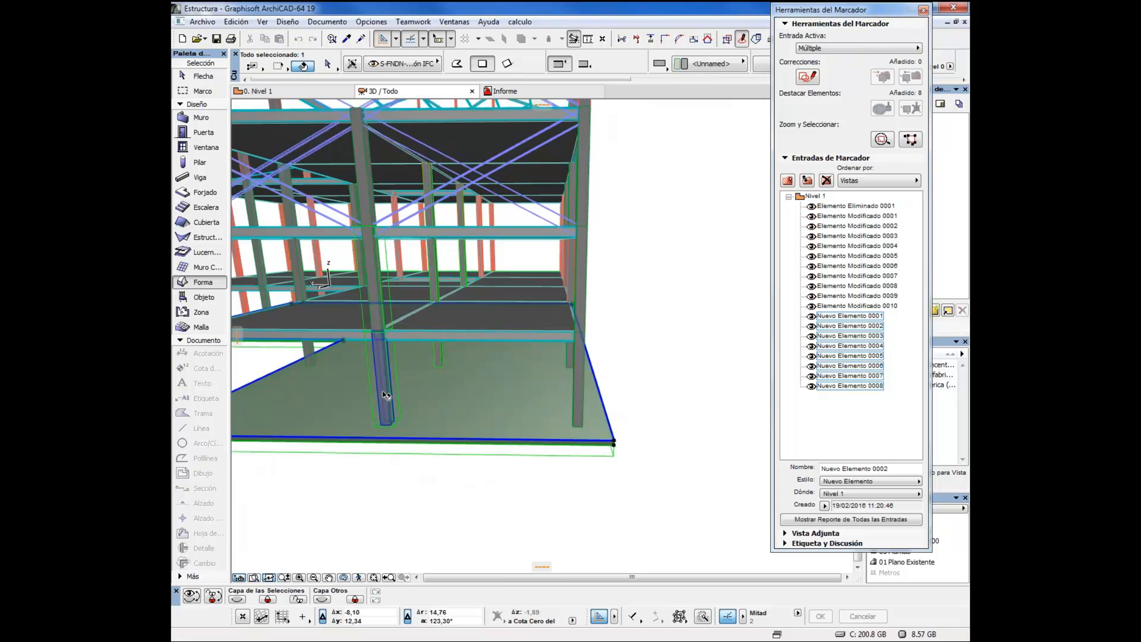
pyautogui.keyDown('shift'); pyautogui.click(383, 391); pyautogui.keyUp('shift')
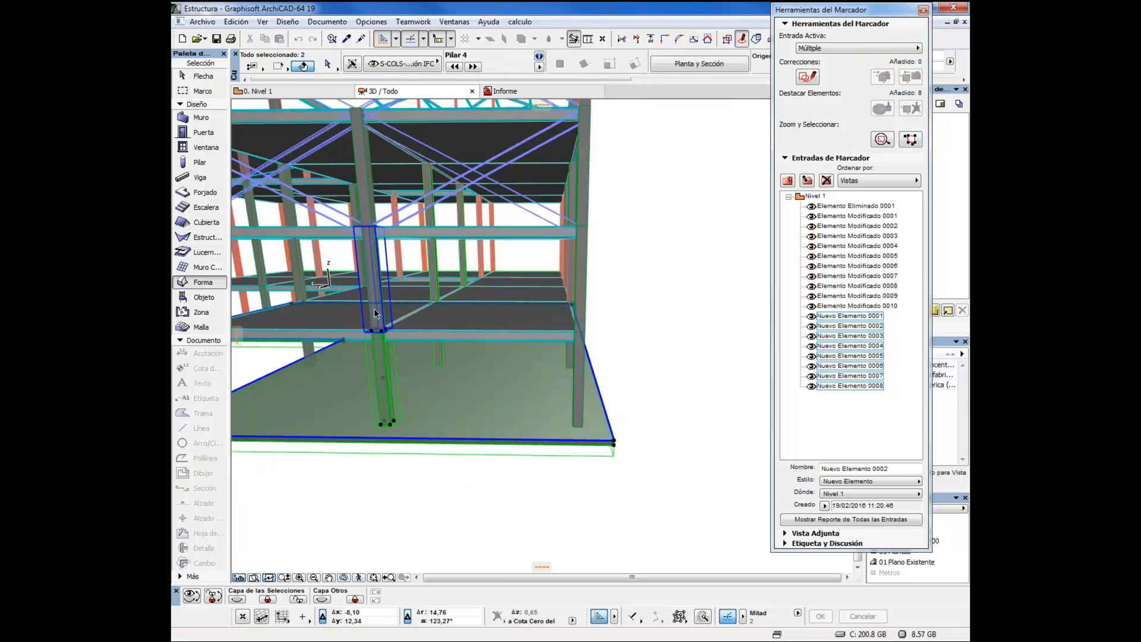
pyautogui.keyDown('shift'); pyautogui.click(374, 262); pyautogui.keyUp('shift')
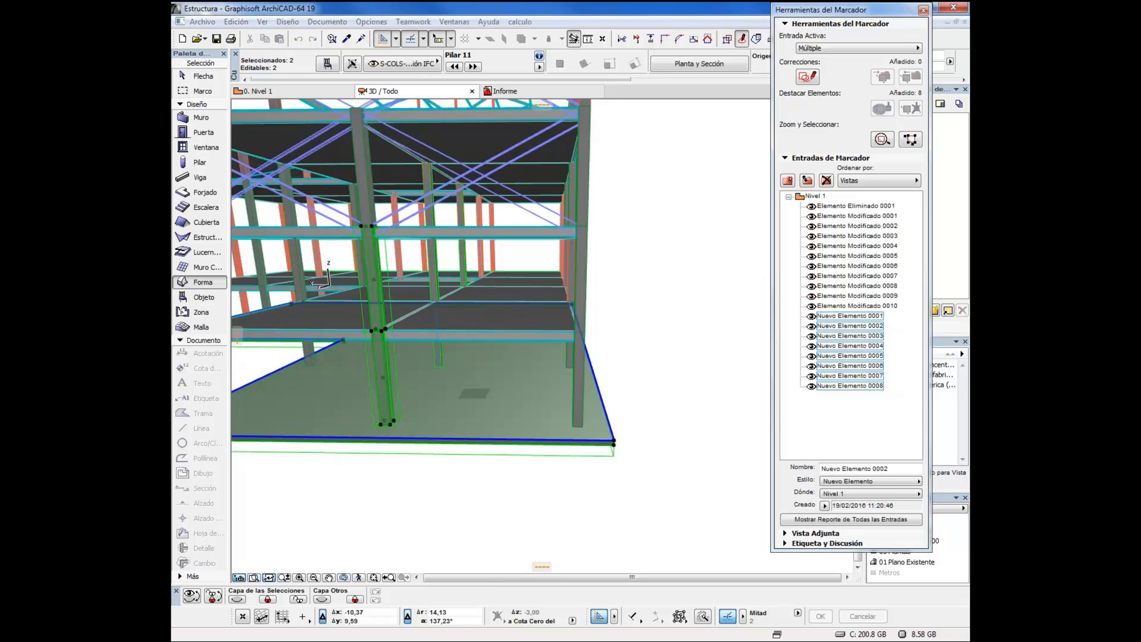
pyautogui.hotkey('ctrl', 'l')
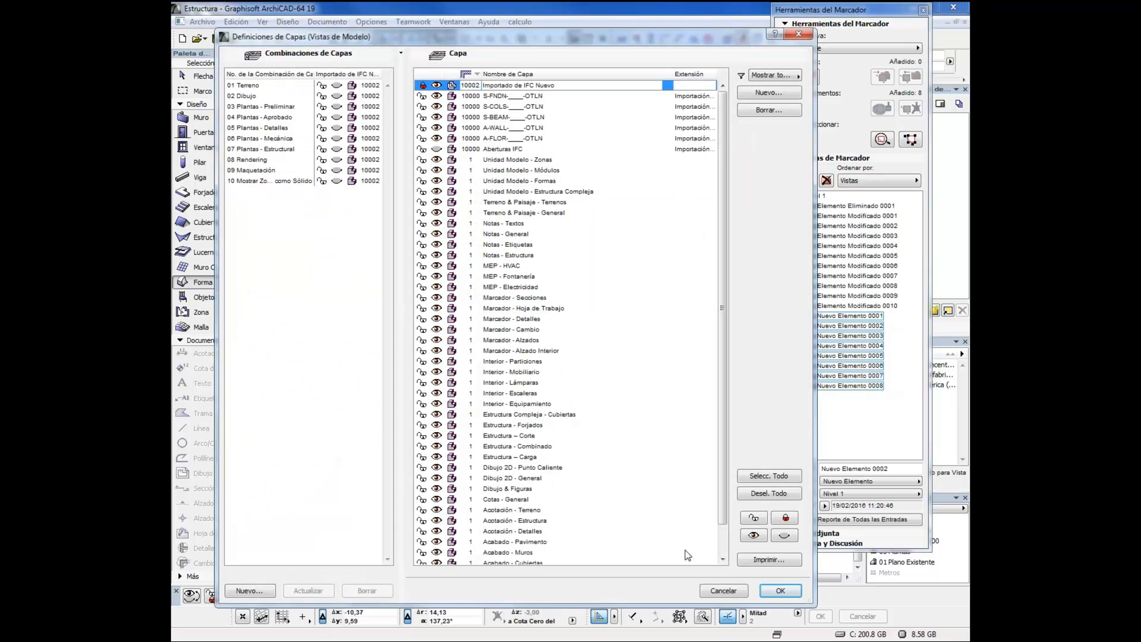
pyautogui.click(777, 592)
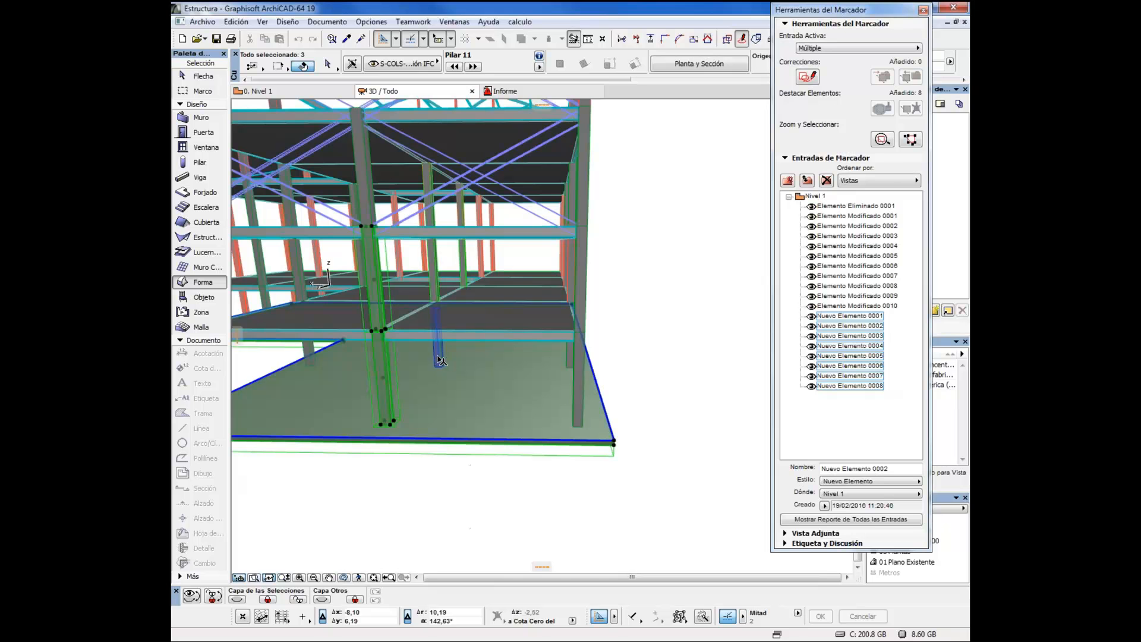
# Add the original interior central columns behind the front one to the selection and delete them with the selected slab and front columns
pyautogui.keyDown('shift'); pyautogui.click(435, 271); pyautogui.keyUp('shift')
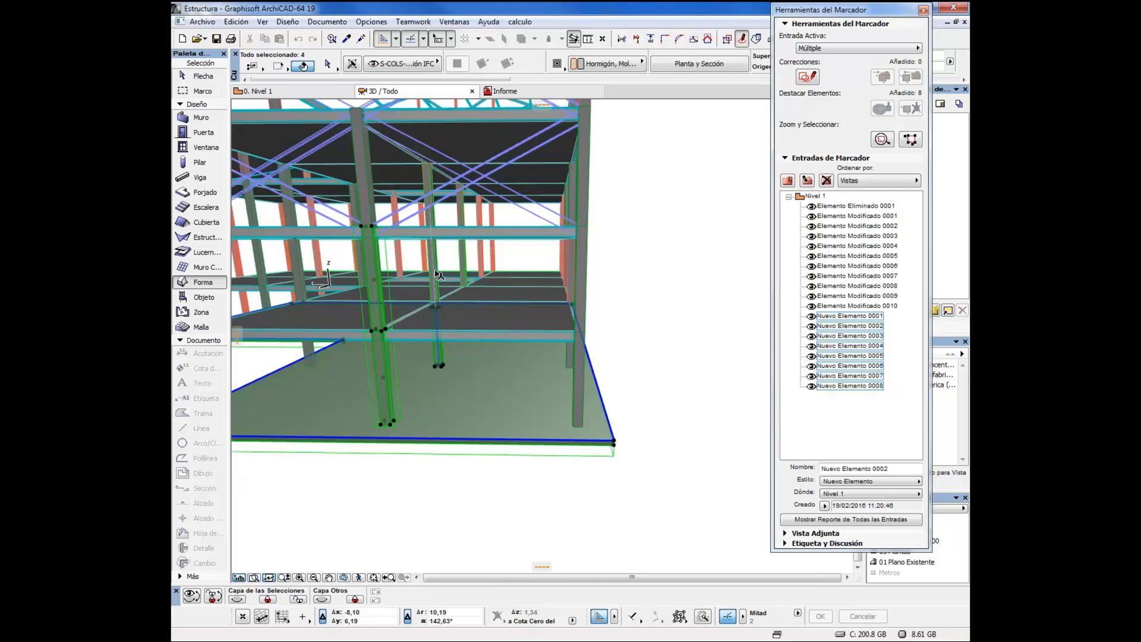
pyautogui.keyDown('shift'); pyautogui.click(429, 196); pyautogui.keyUp('shift')
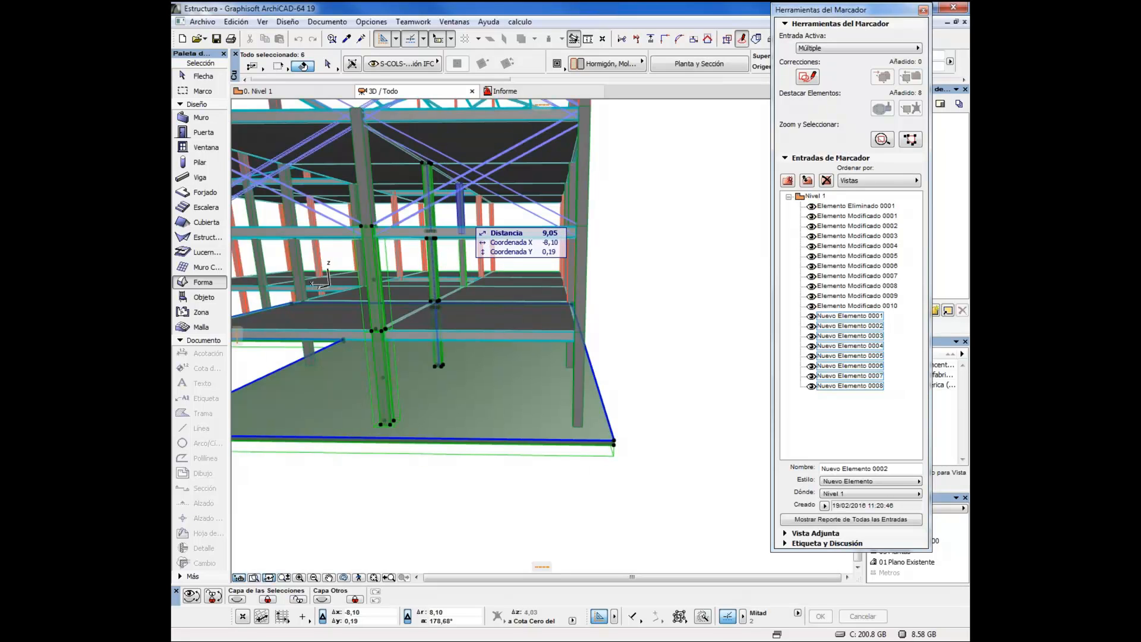
pyautogui.keyDown('shift'); pyautogui.click(464, 241); pyautogui.keyUp('shift')
pyautogui.keyDown('shift'); pyautogui.click(464, 250); pyautogui.keyUp('shift')
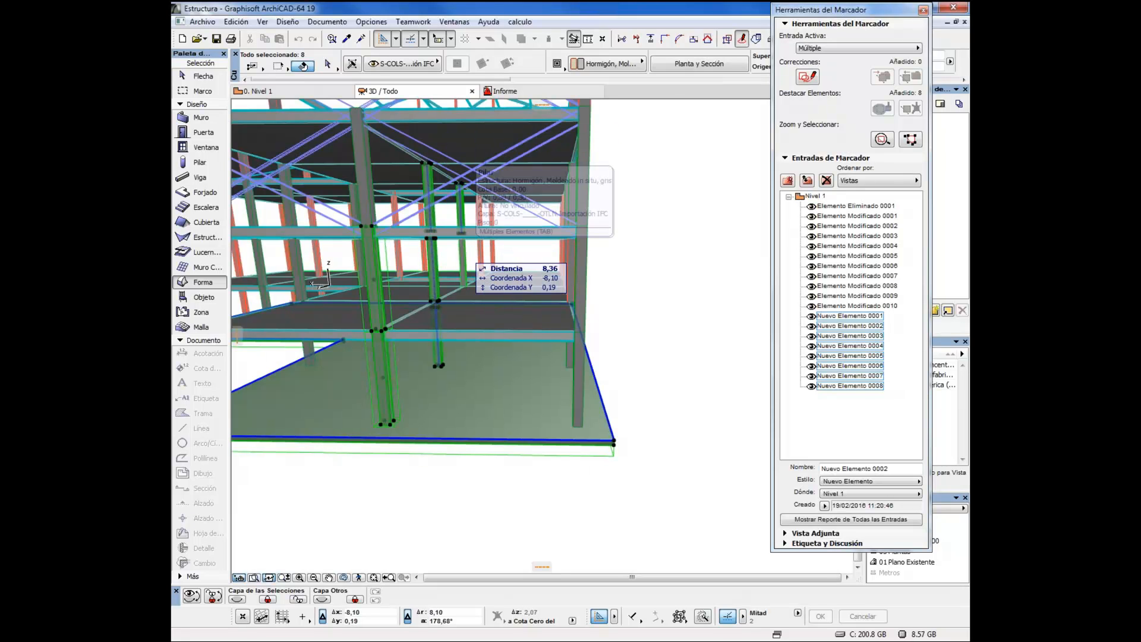
pyautogui.moveTo(512, 358); pyautogui.dragTo(514, 372)
pyautogui.press('shift')
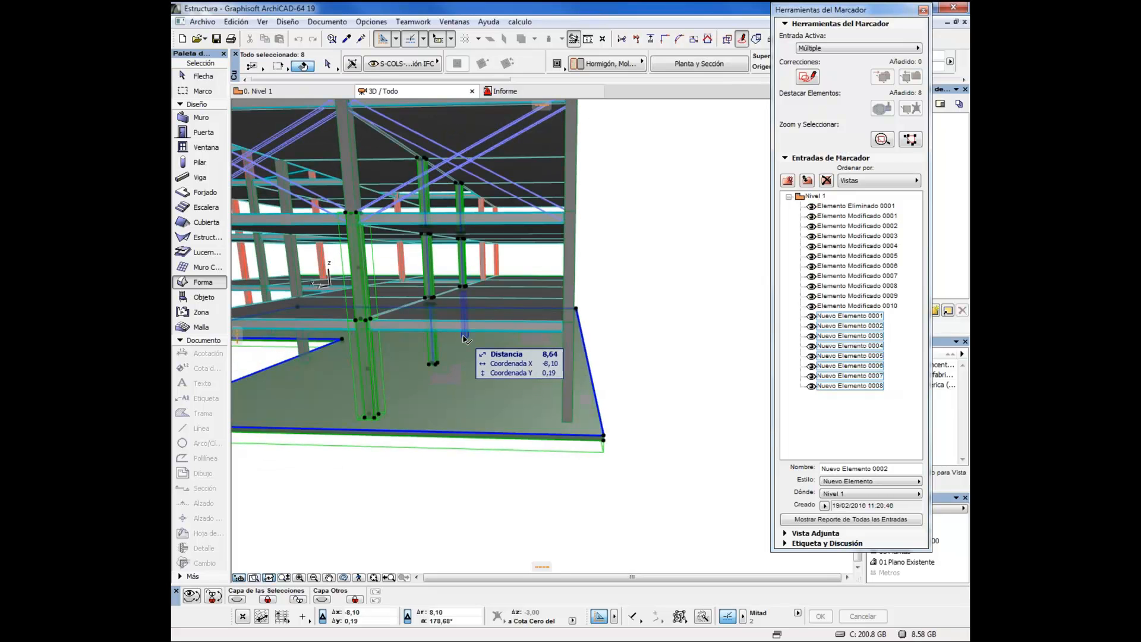
pyautogui.keyDown('shift'); pyautogui.click(465, 336); pyautogui.keyUp('shift')
pyautogui.press('Delete')
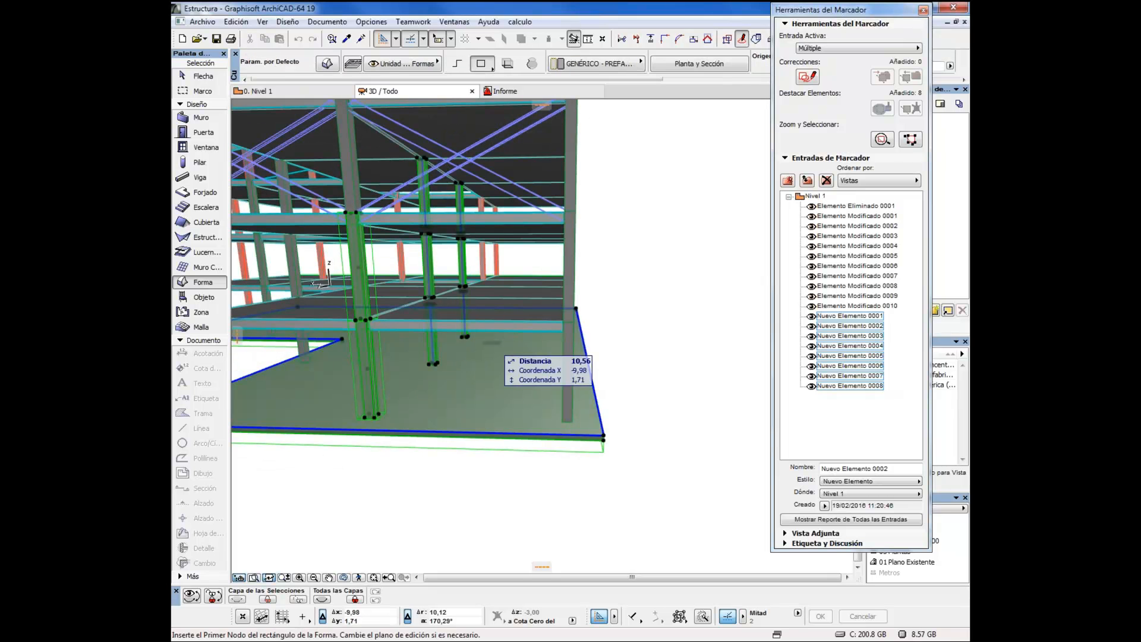
# Switch layer Importado de IFC Nuevo from wireframe back to solid display
pyautogui.moveTo(451, 364)
pyautogui.mouseDown()
pyautogui.moveTo(606, 385)
pyautogui.moveTo(567, 428)
pyautogui.moveTo(503, 433)
pyautogui.mouseUp()
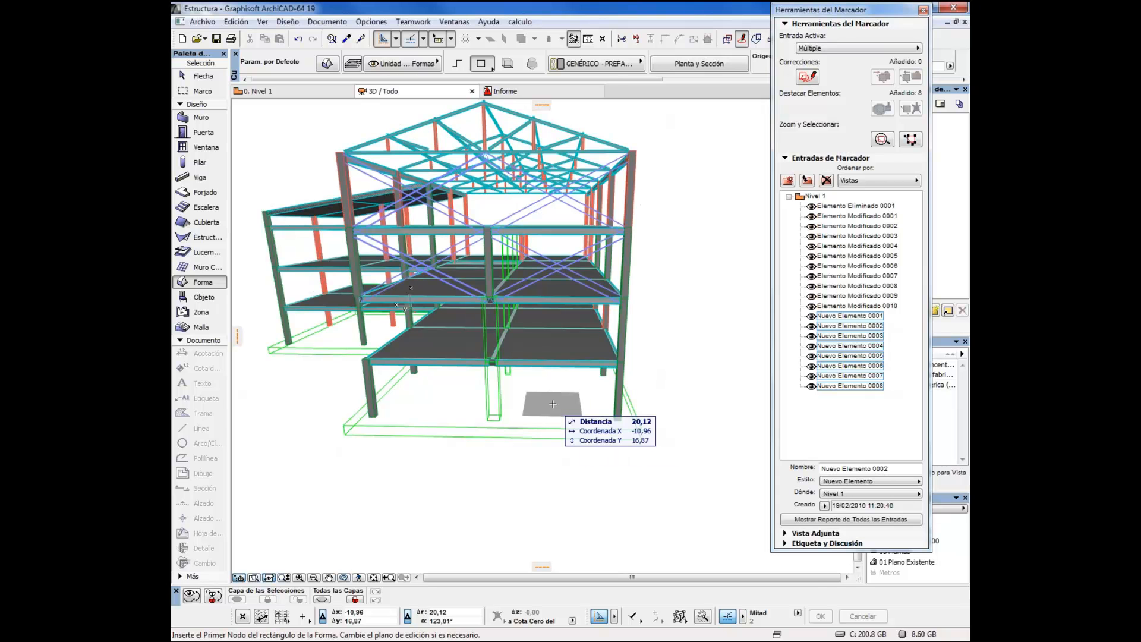
pyautogui.hotkey('alt', 'Tab')
pyautogui.hotkey('ctrl', 'l')
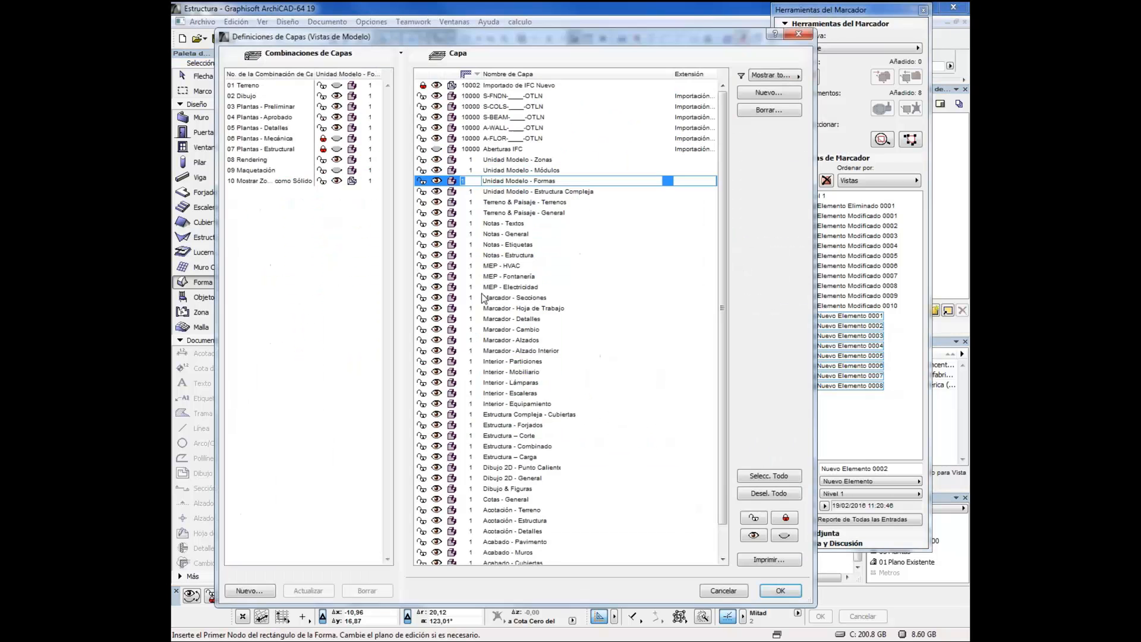
pyautogui.click(456, 87)
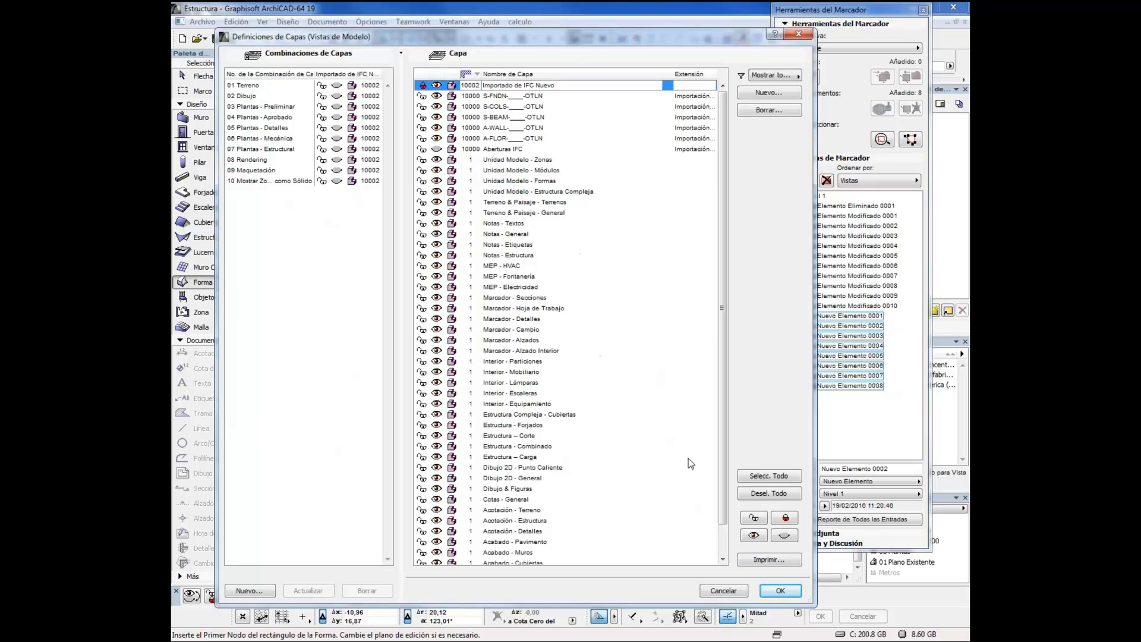
pyautogui.click(781, 590)
# Delete all marker entries, from Elemento Eliminado 0001 through Nuevo Elemento 0008
pyautogui.moveTo(595, 391)
pyautogui.mouseDown()
pyautogui.moveTo(556, 380)
pyautogui.moveTo(572, 341)
pyautogui.moveTo(672, 369)
pyautogui.moveTo(670, 387)
pyautogui.moveTo(611, 392)
pyautogui.mouseUp()
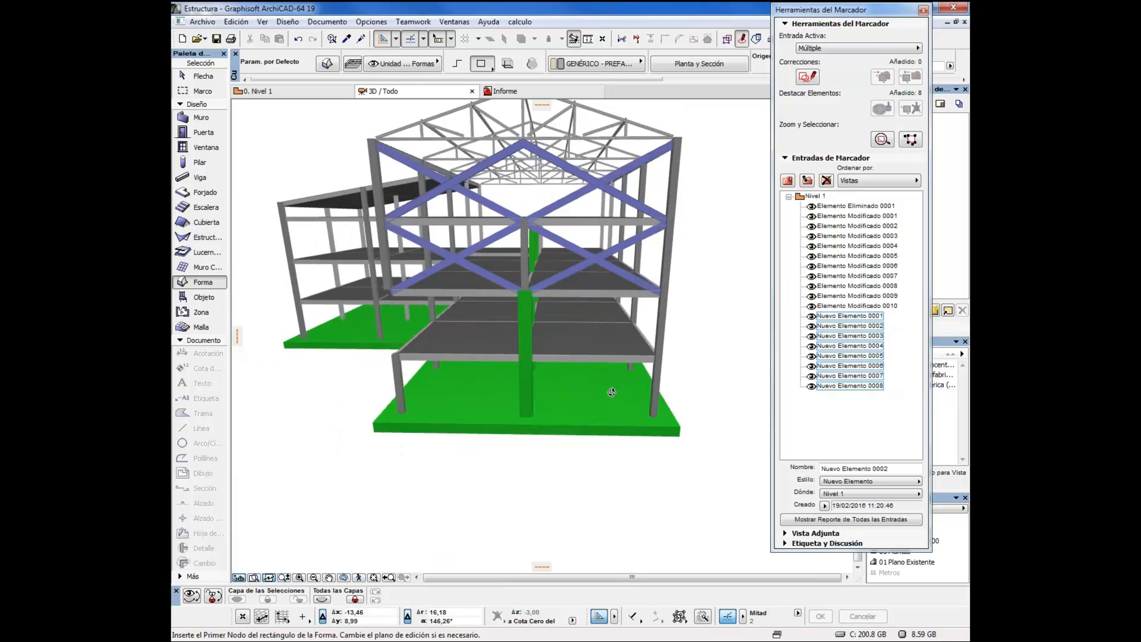
pyautogui.click(839, 207)
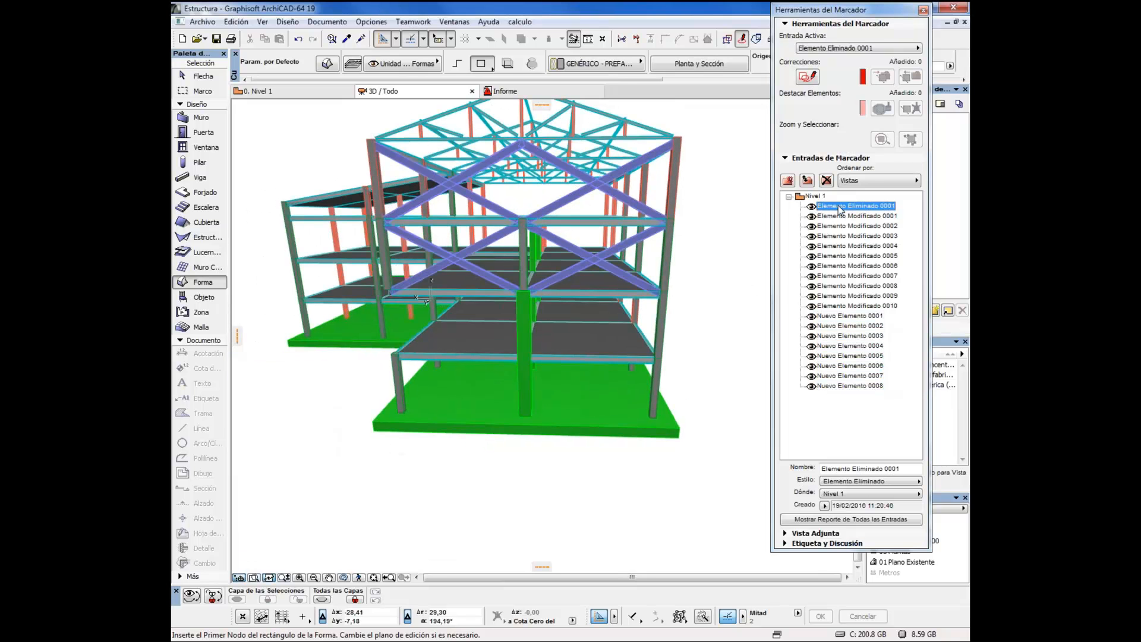
pyautogui.keyDown('shift'); pyautogui.click(844, 386); pyautogui.keyUp('shift')
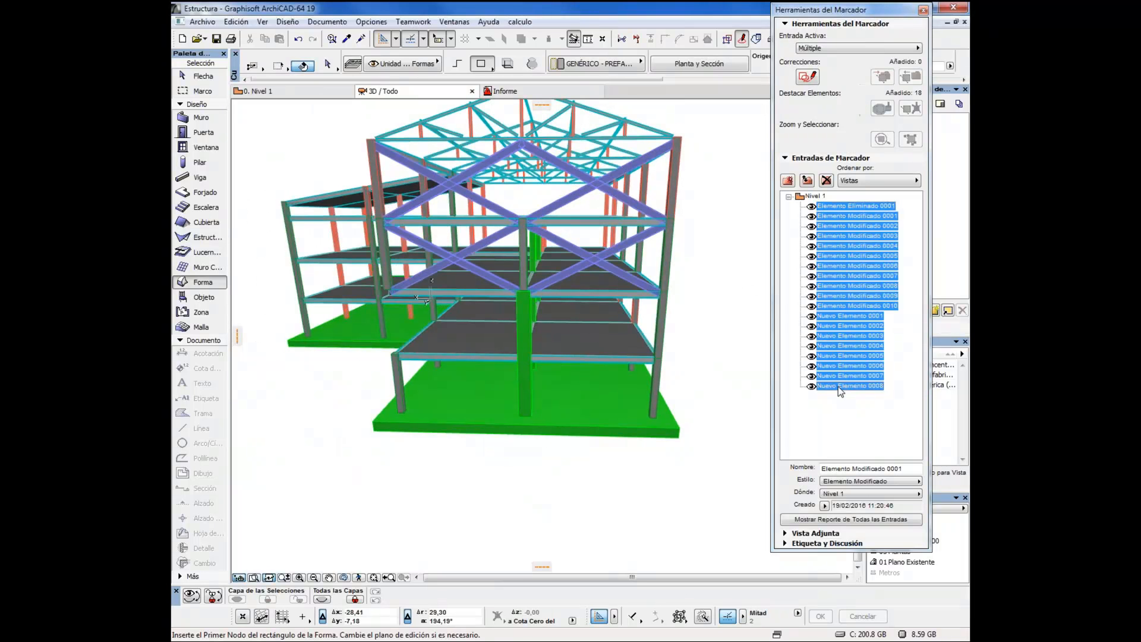
pyautogui.click(826, 180)
# Examine the updated structure, selecting and clearing a lower corner column and an upper diagonal brace, and close the marker tools
pyautogui.moveTo(703, 323); pyautogui.dragTo(606, 377)
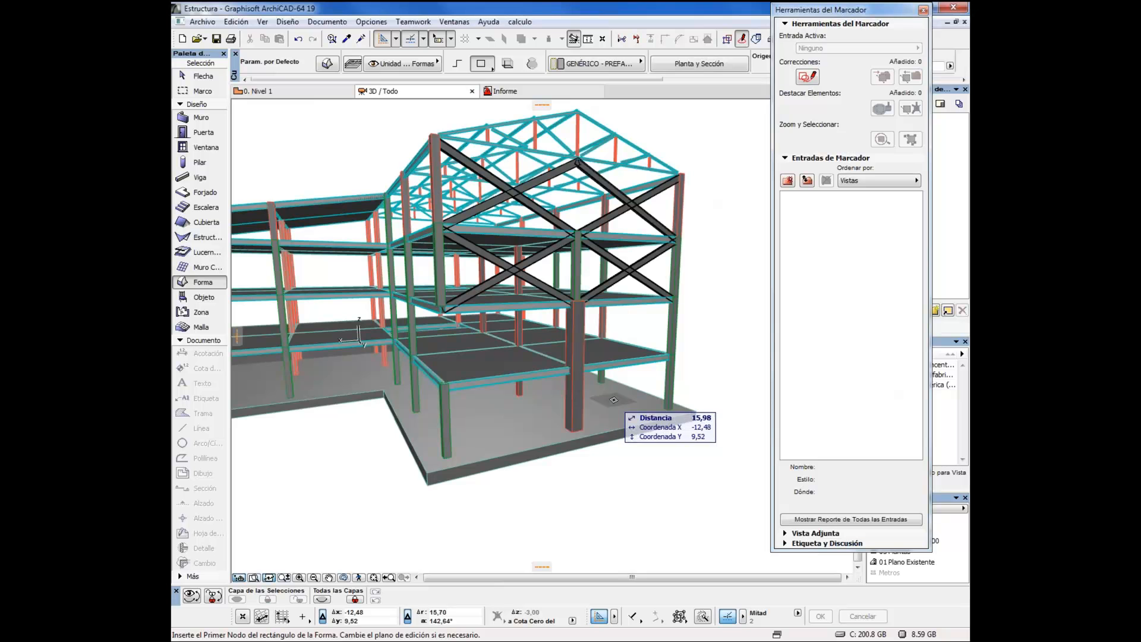
pyautogui.moveTo(637, 433); pyautogui.dragTo(527, 421)
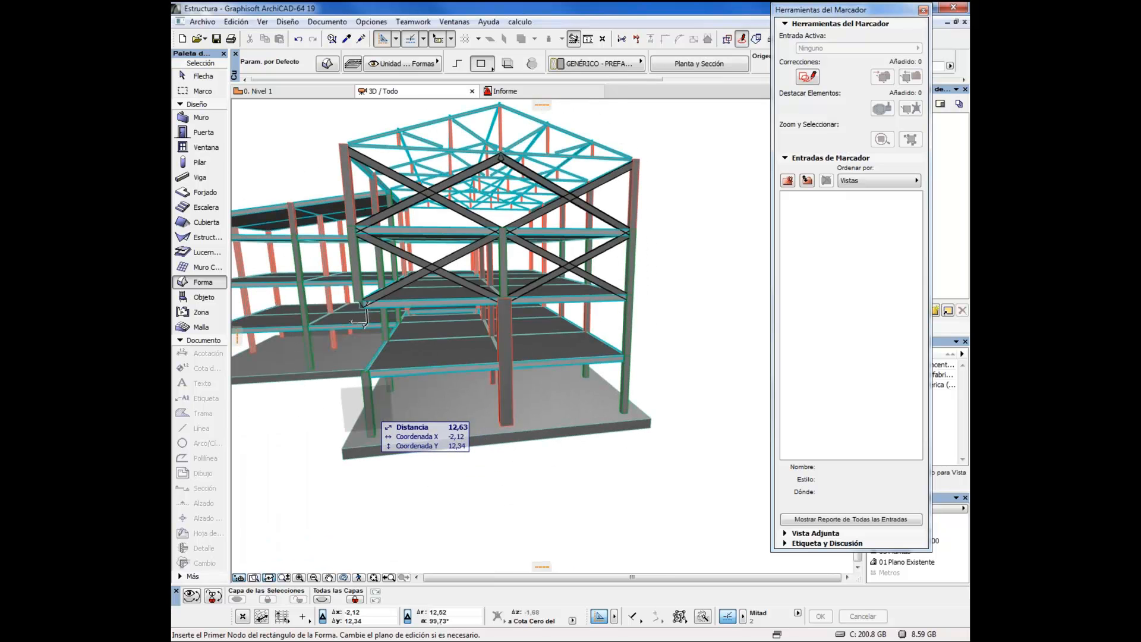
pyautogui.keyDown('shift'); pyautogui.click(367, 410); pyautogui.keyUp('shift')
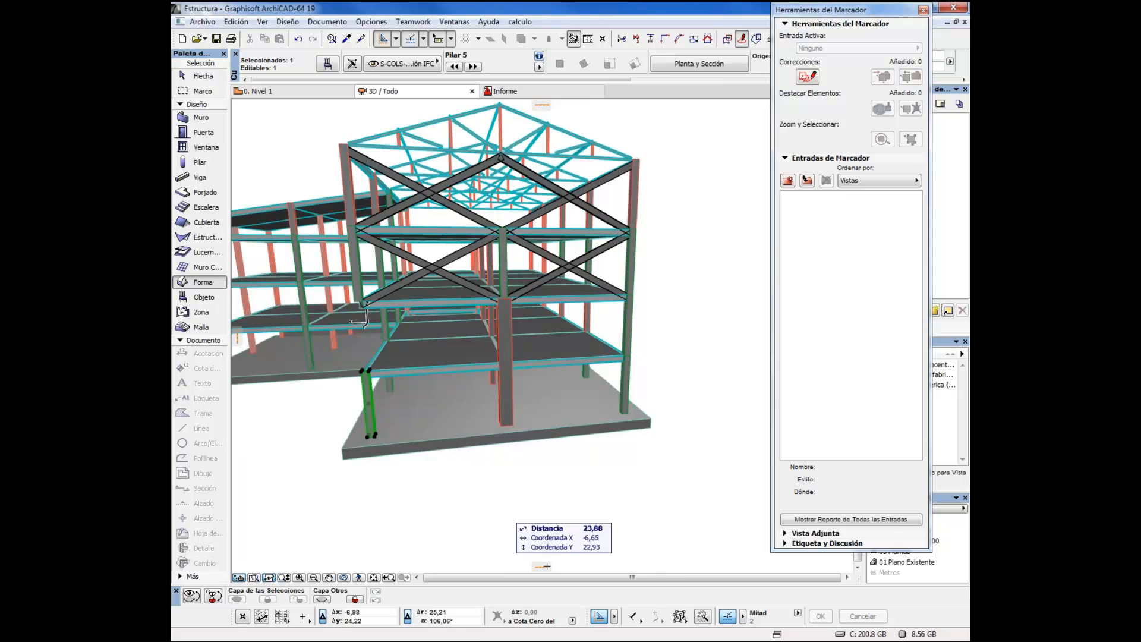
pyautogui.press('Escape')
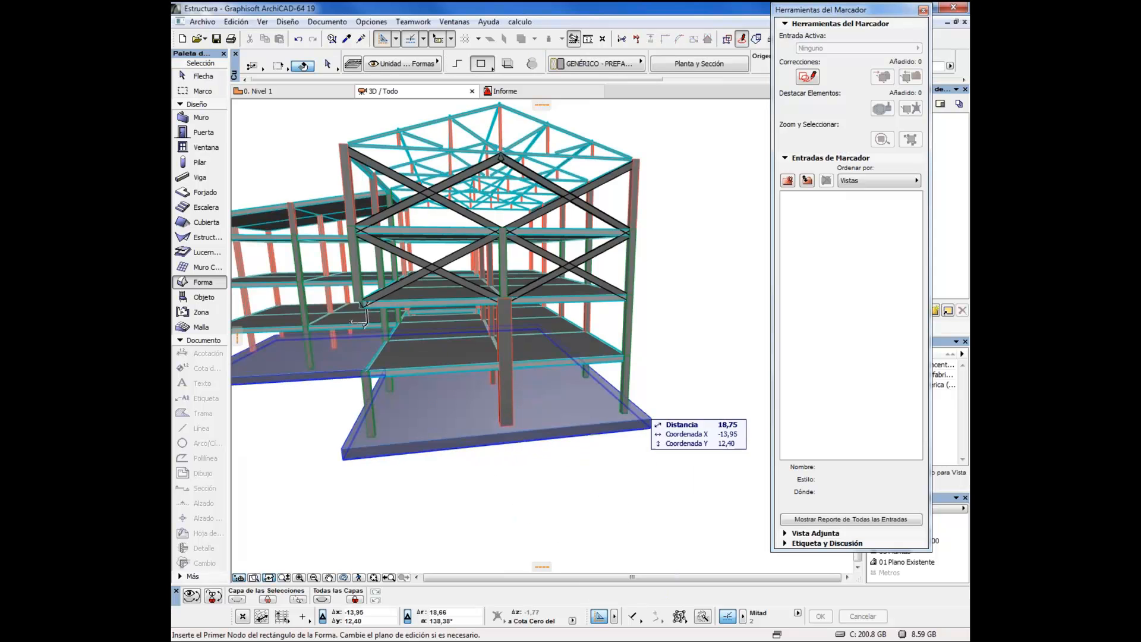
pyautogui.keyDown('shift'); pyautogui.click(613, 222); pyautogui.keyUp('shift')
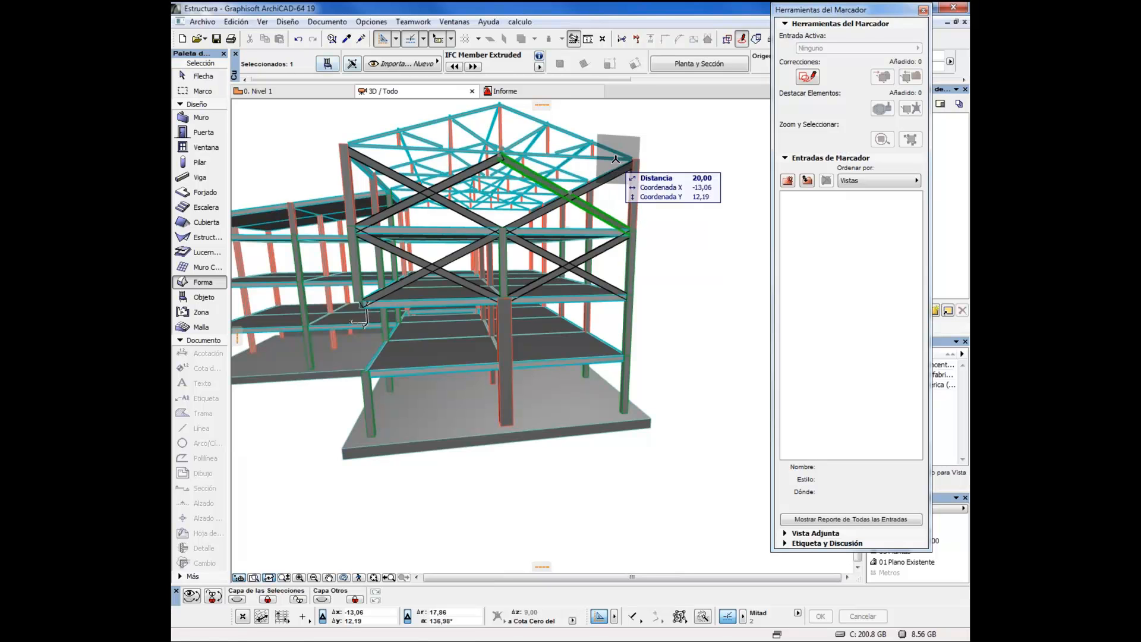
pyautogui.press('Escape')
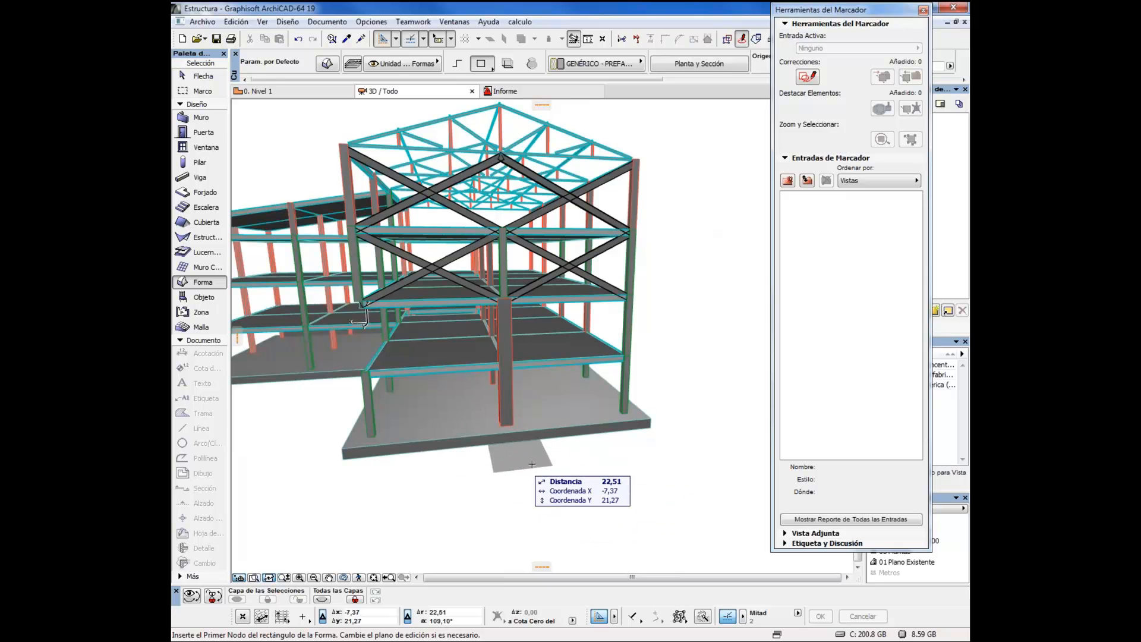
pyautogui.moveTo(576, 473); pyautogui.dragTo(491, 503)
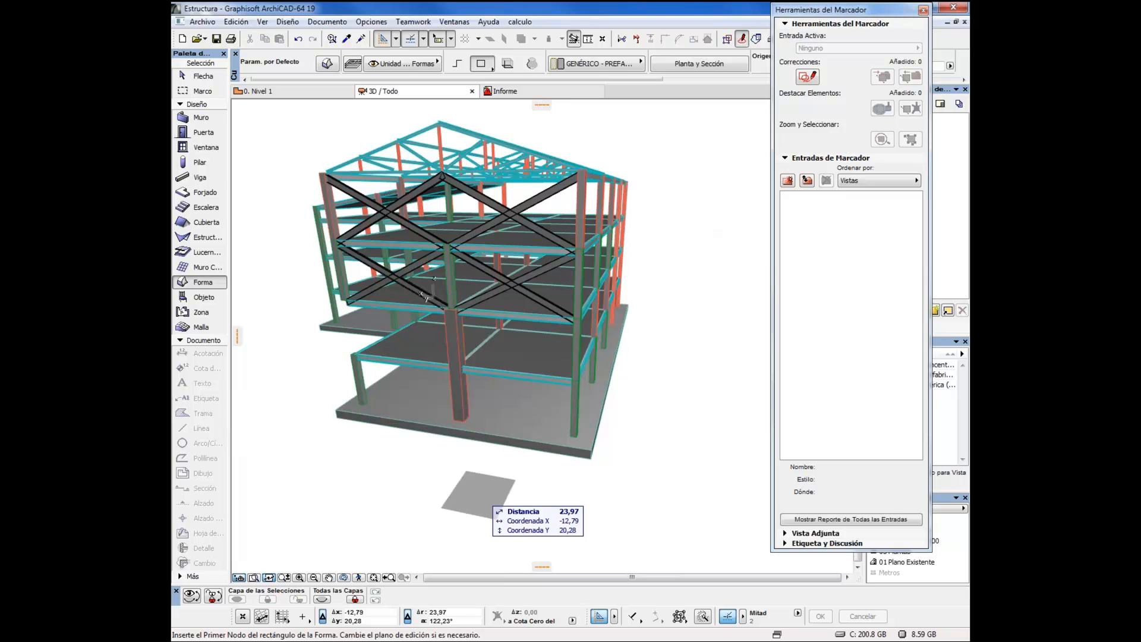
pyautogui.click(923, 10)
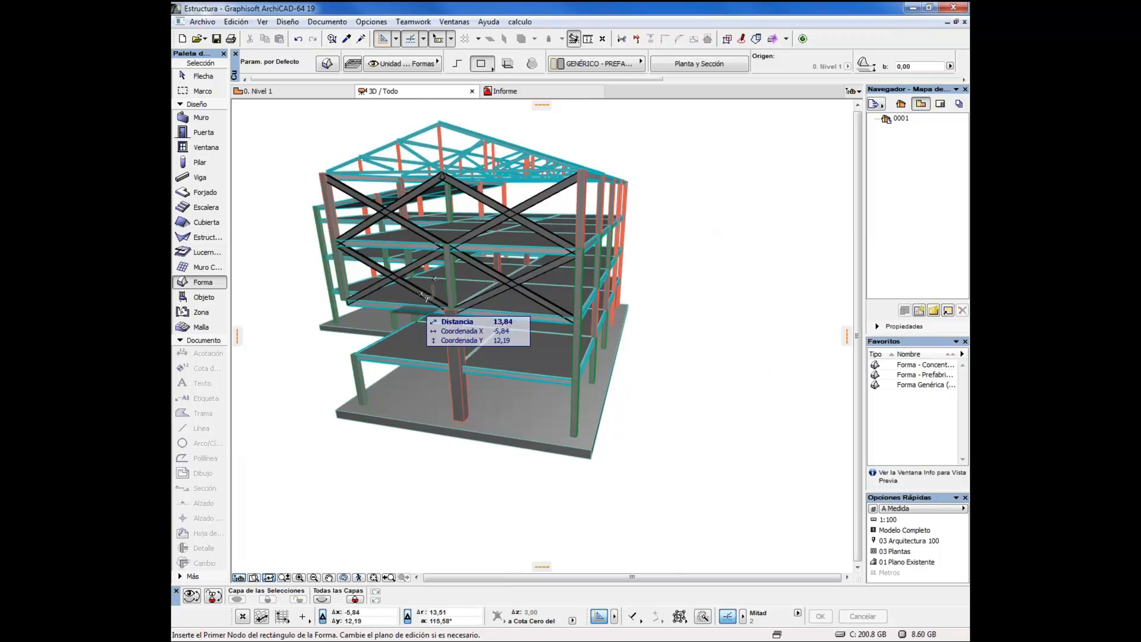
# Choose the IFC file Detalles.ifc for opening and set its translator to Traductor General
pyautogui.click(202, 21)
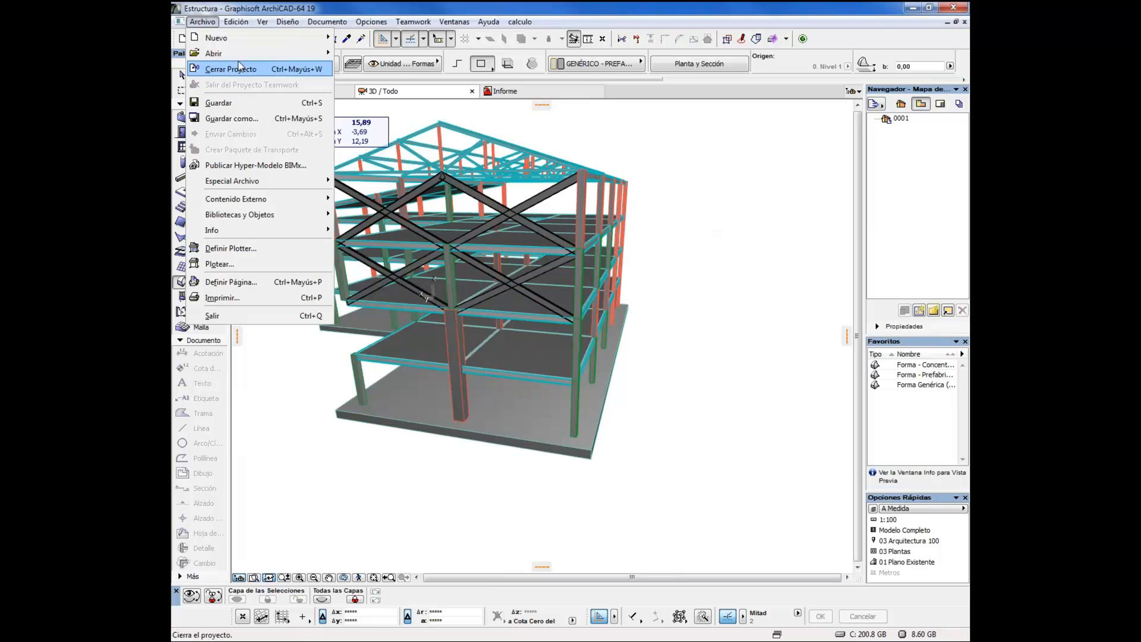
pyautogui.moveTo(243, 55)
pyautogui.click(379, 54)
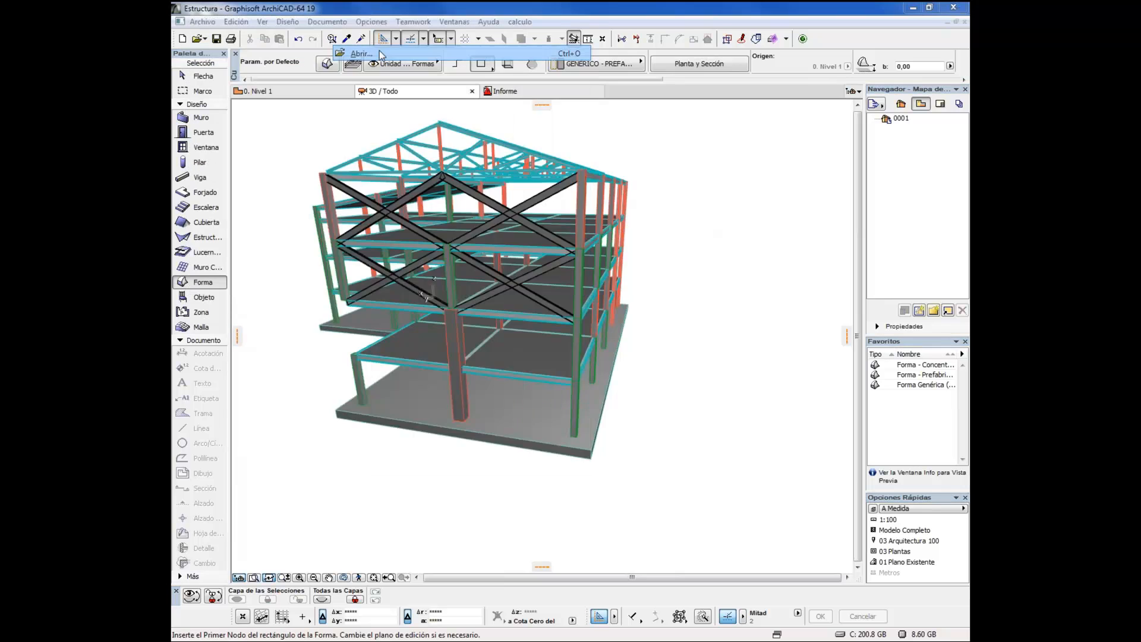
pyautogui.click(568, 486)
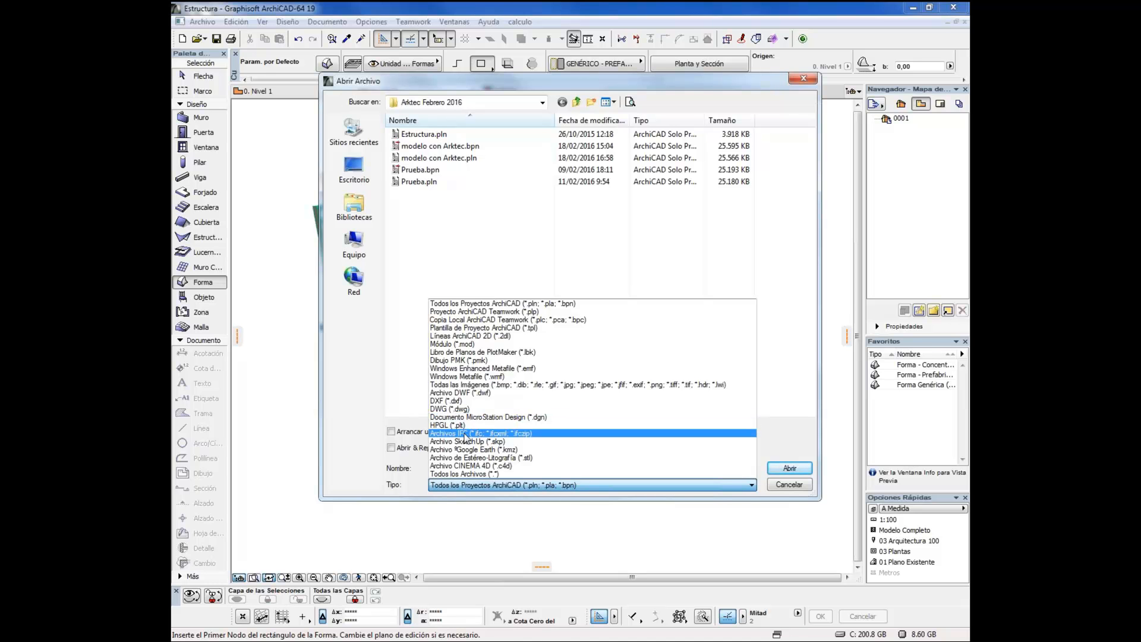
pyautogui.click(466, 434)
pyautogui.click(419, 133)
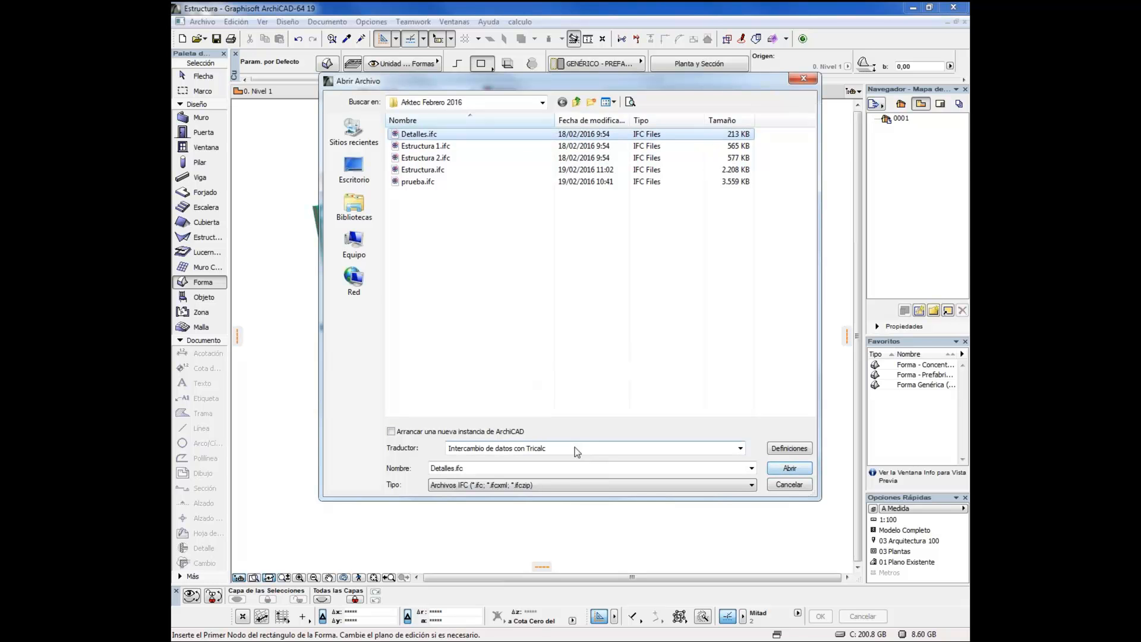
pyautogui.click(476, 449)
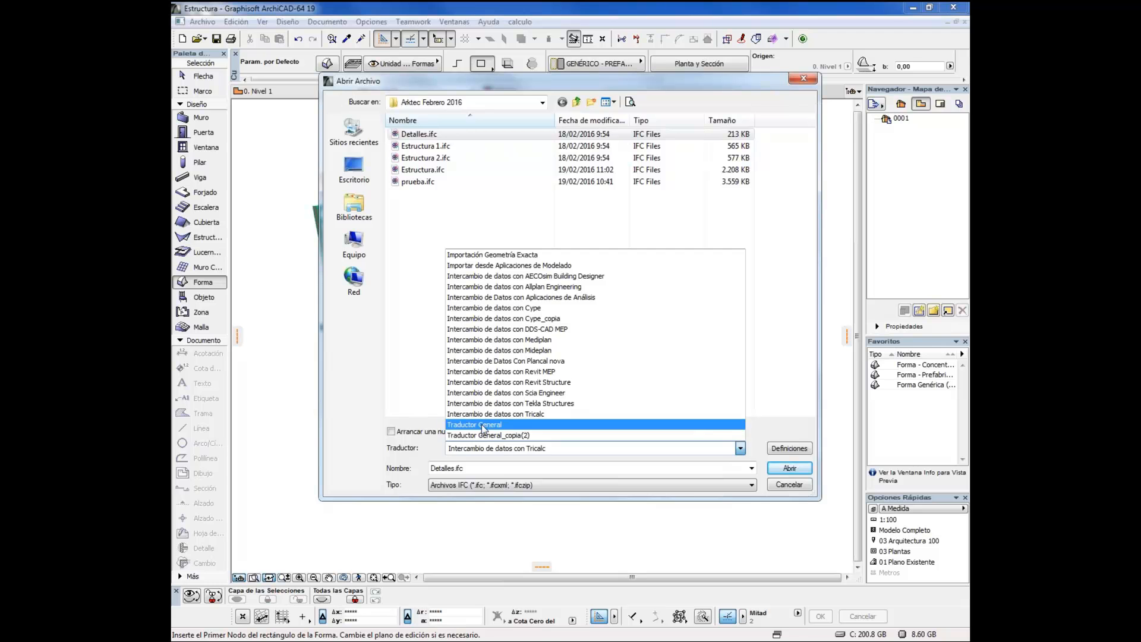
pyautogui.click(484, 424)
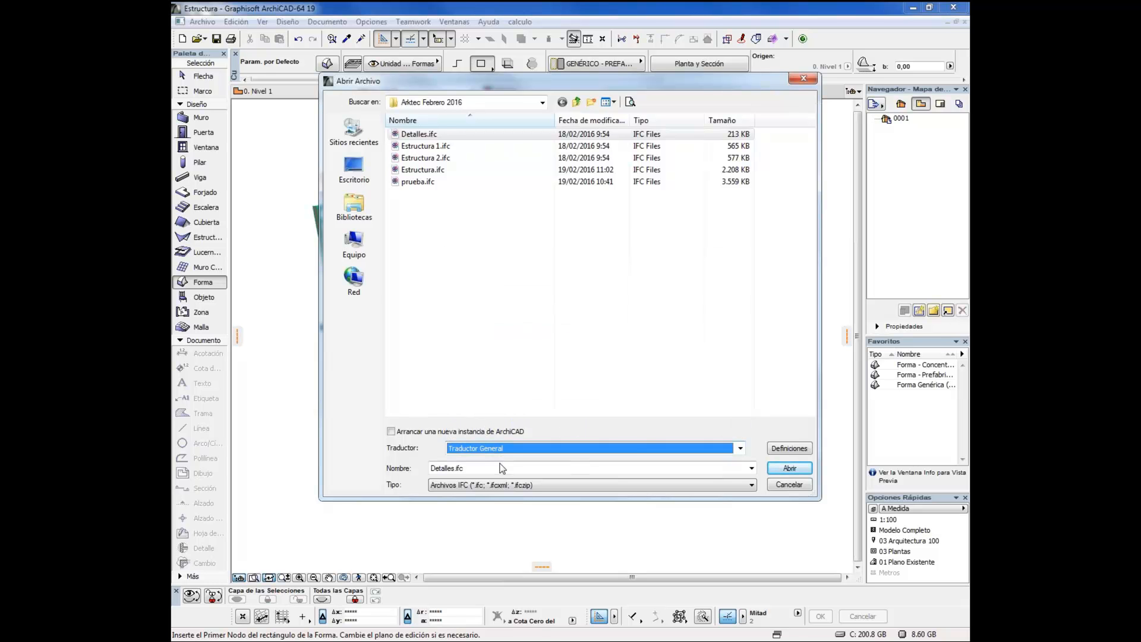
# Open Detalles.ifc without saving the Estructura project, storing the imported library items in Biblioteca Incrustada
pyautogui.click(787, 473)
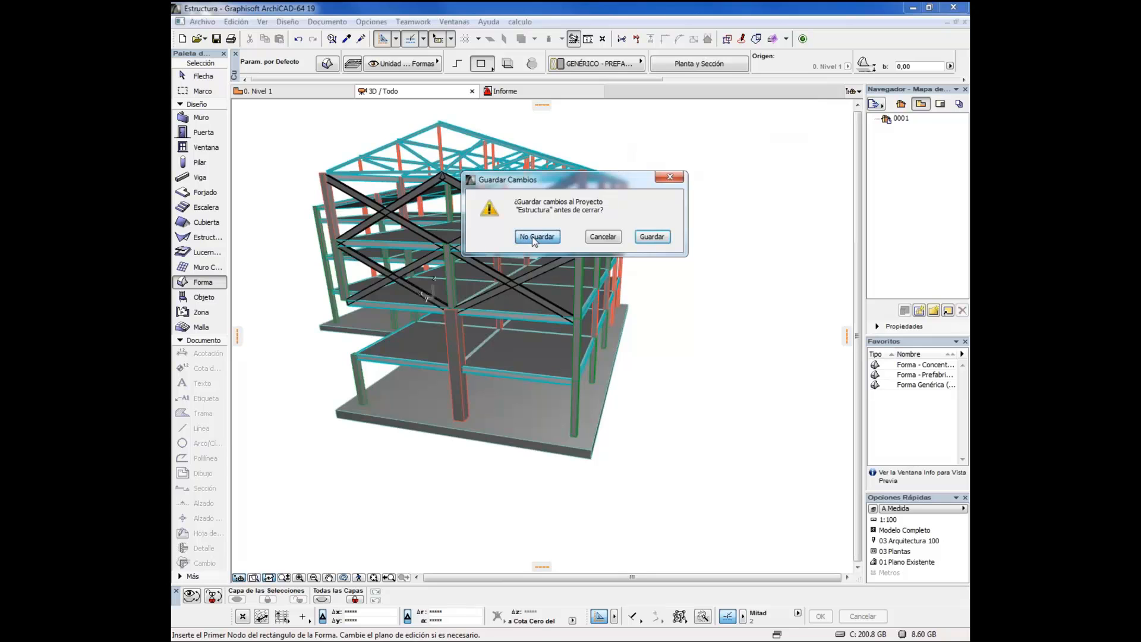
pyautogui.click(533, 238)
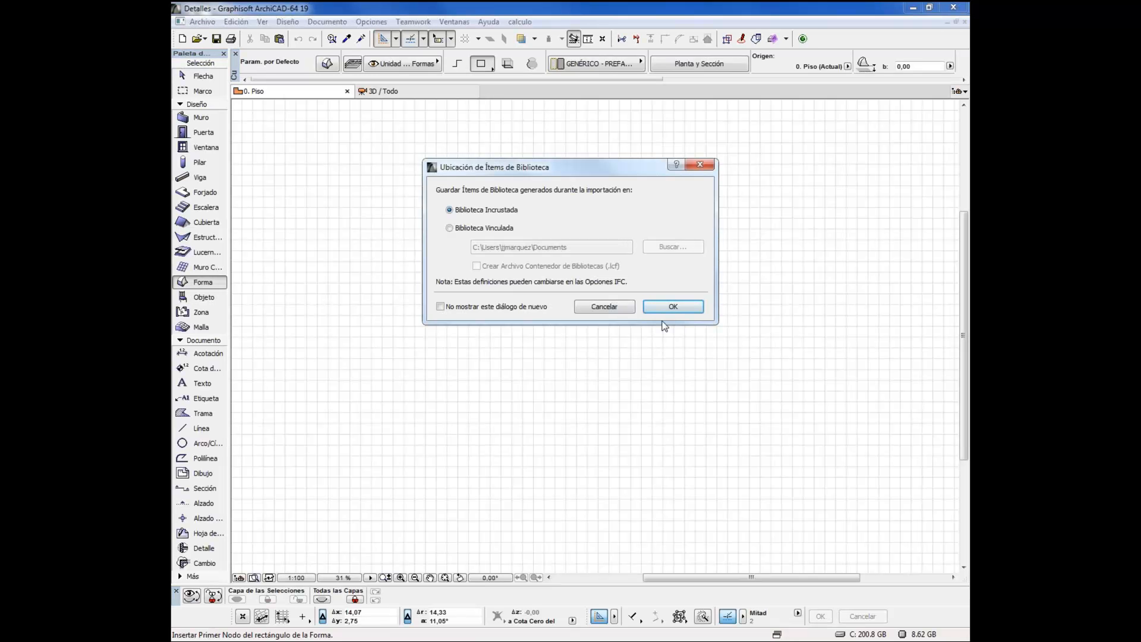
pyautogui.click(664, 305)
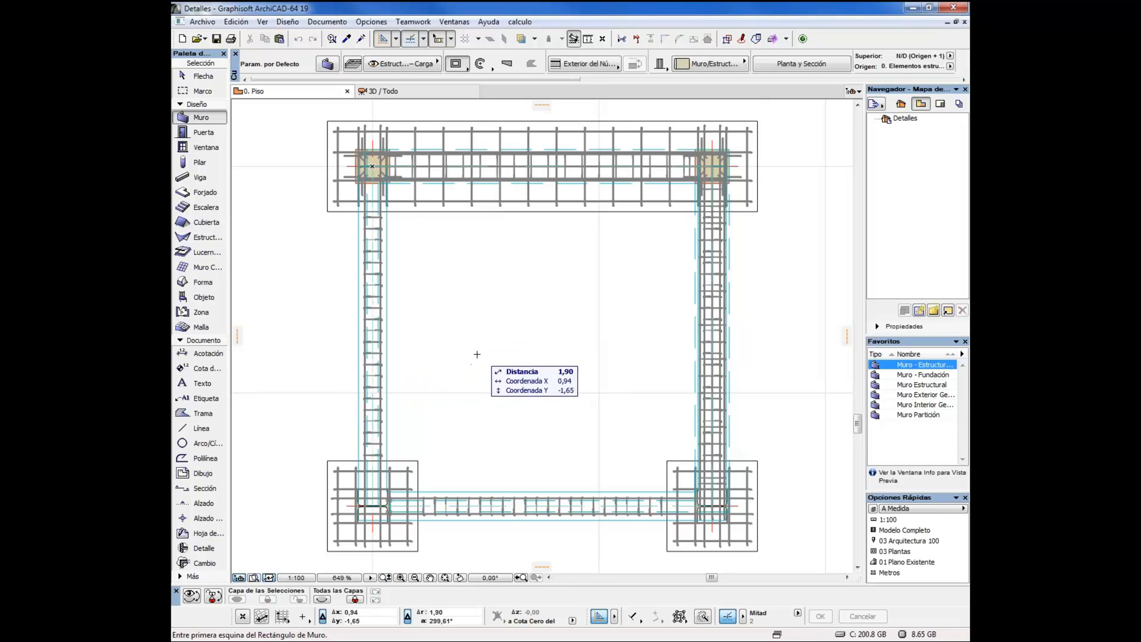
# Examine the reinforcement of the footings and tie beams in the floor plan
pyautogui.scroll(5, 388, 507)
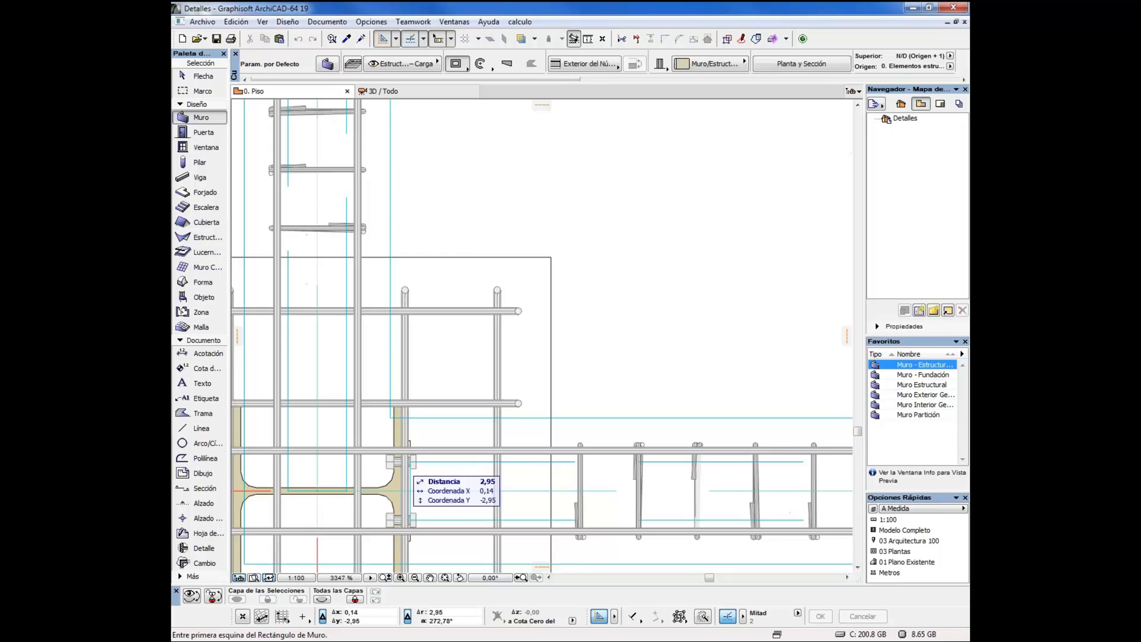
pyautogui.scroll(-4, 410, 476)
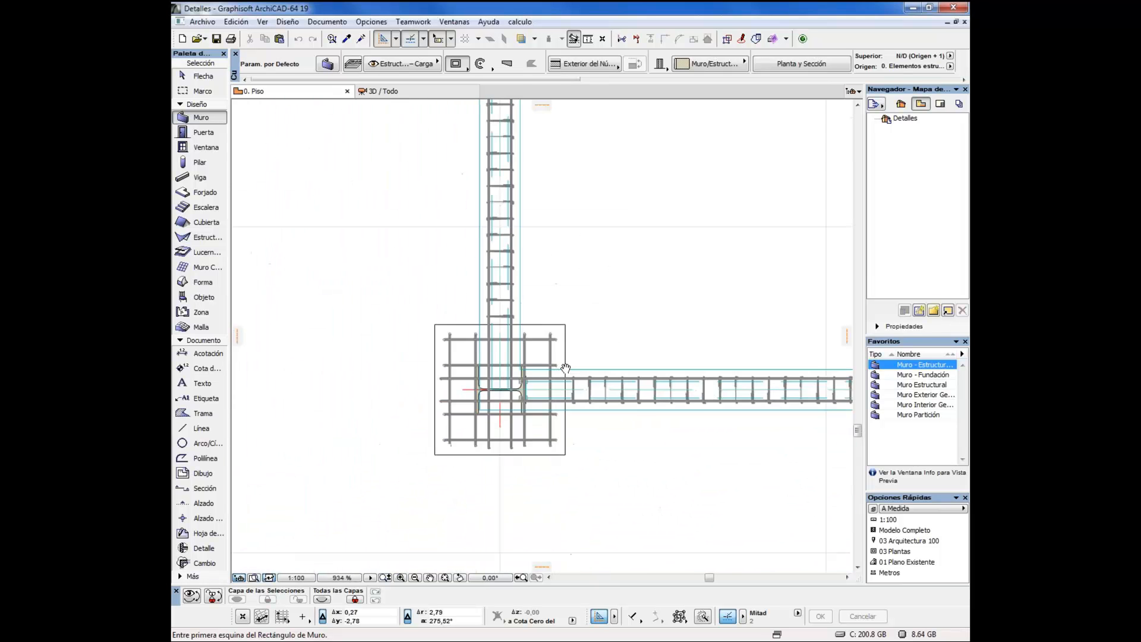
pyautogui.scroll(-3, 565, 367)
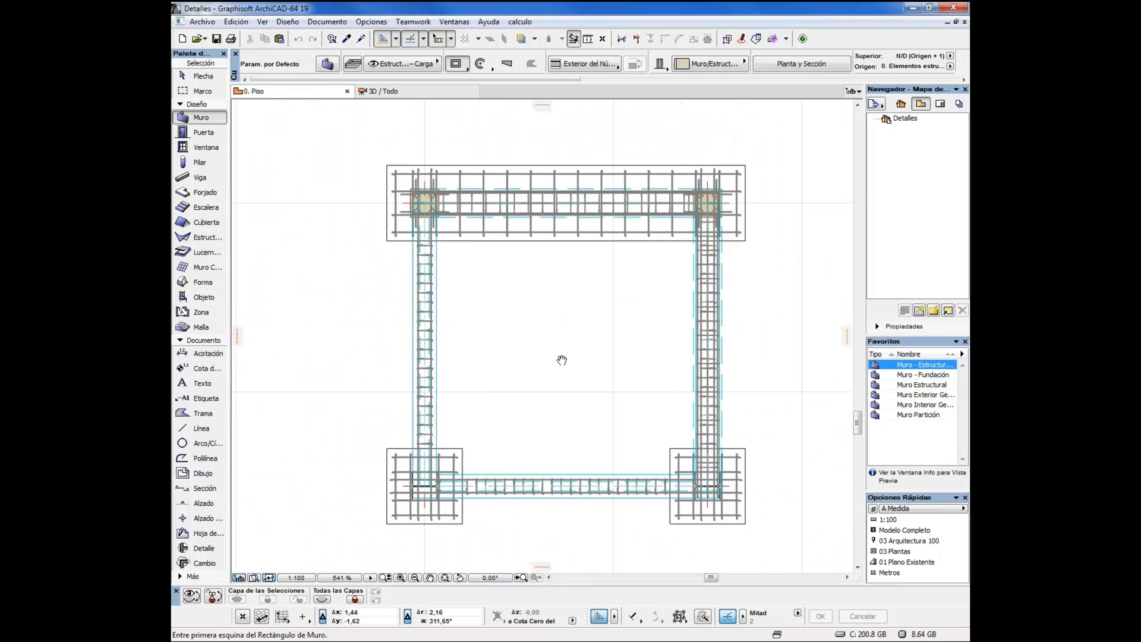
pyautogui.scroll(3, 487, 259)
pyautogui.scroll(-6, 496, 268)
pyautogui.scroll(2, 535, 298)
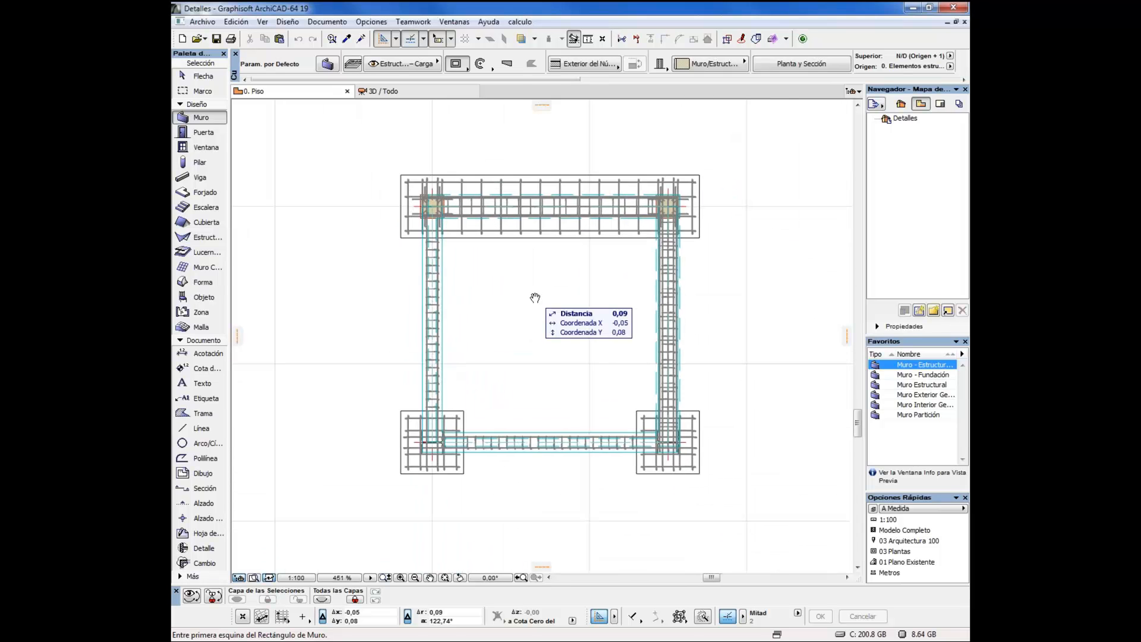
# Show the imported frame in 3D and examine its bolted beam-to-column connection, columns and footings
pyautogui.rightClick(531, 275)
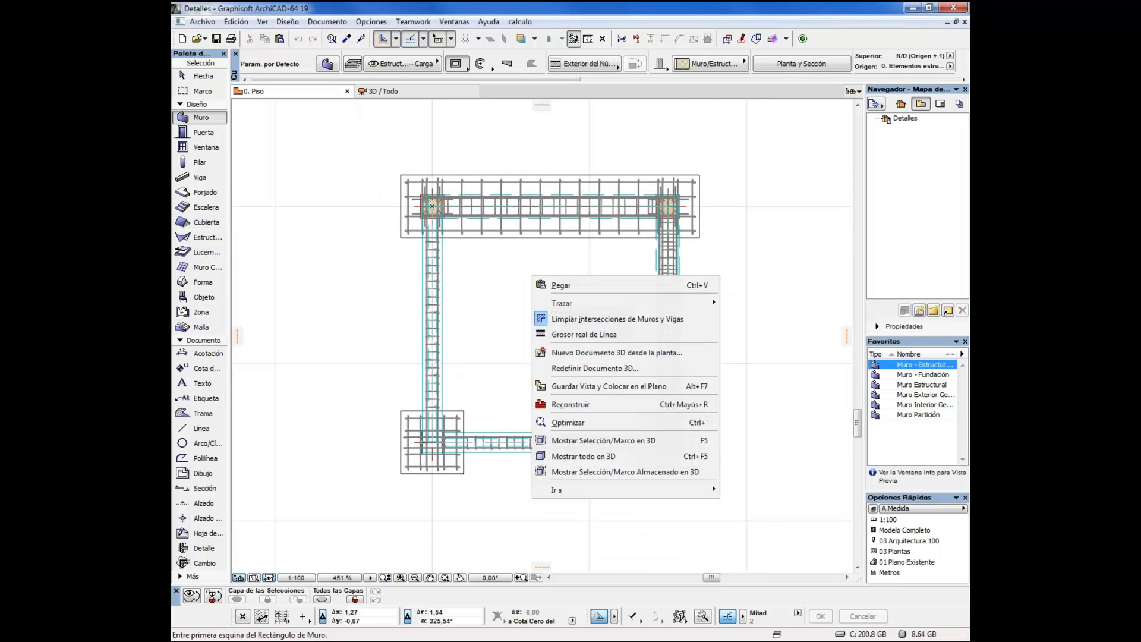
pyautogui.click(583, 443)
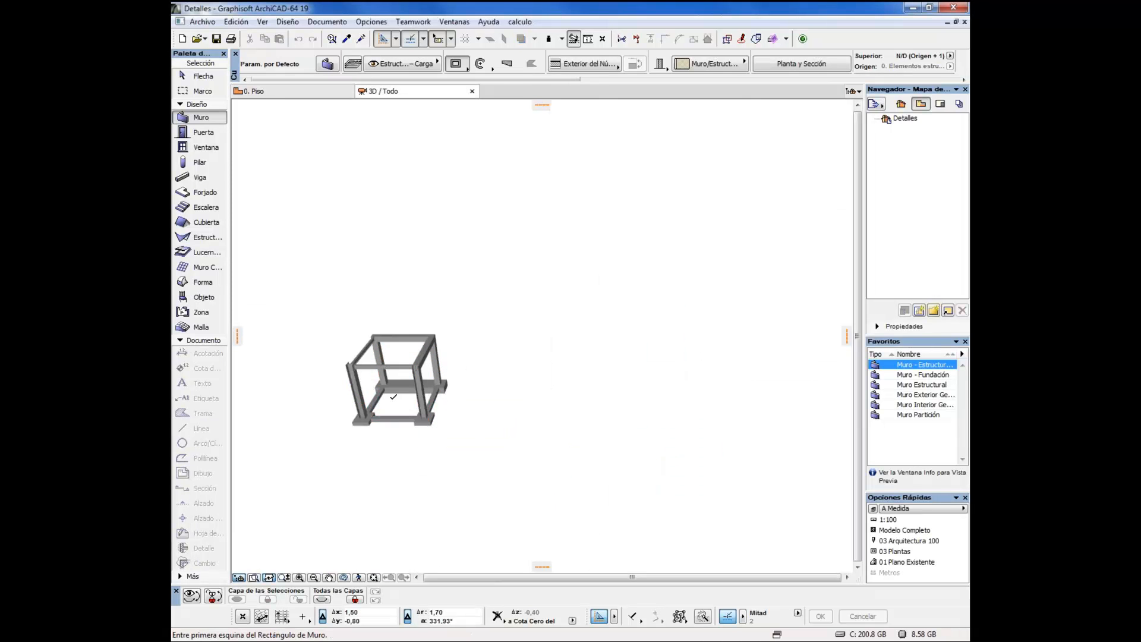
pyautogui.moveTo(393, 397); pyautogui.dragTo(479, 374)
pyautogui.scroll(3, 559, 392)
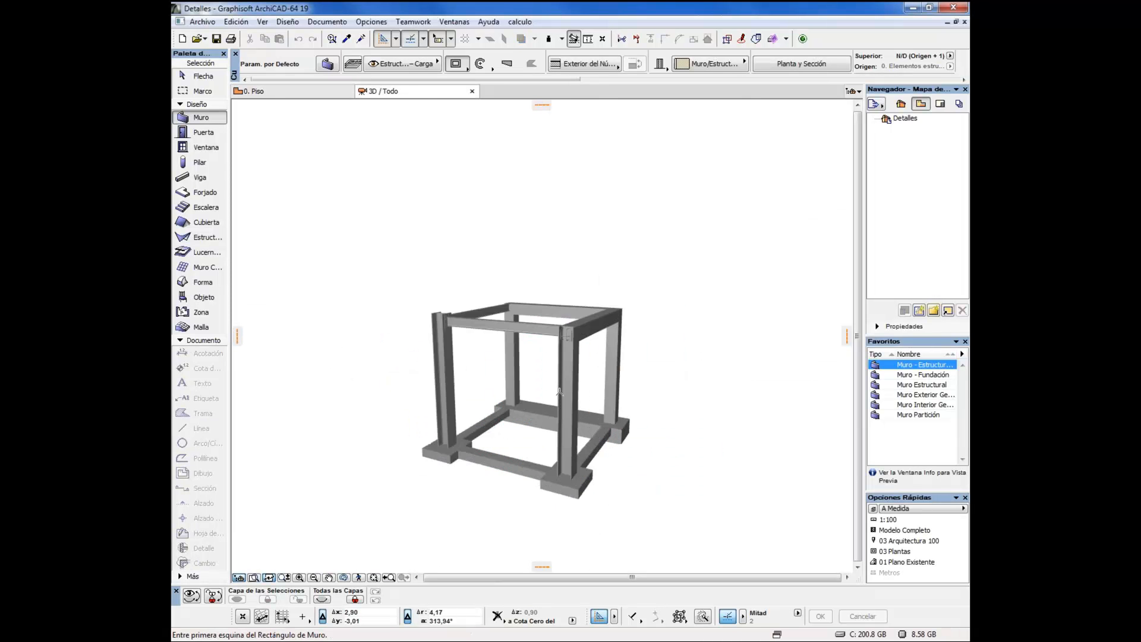
pyautogui.scroll(5, 559, 392)
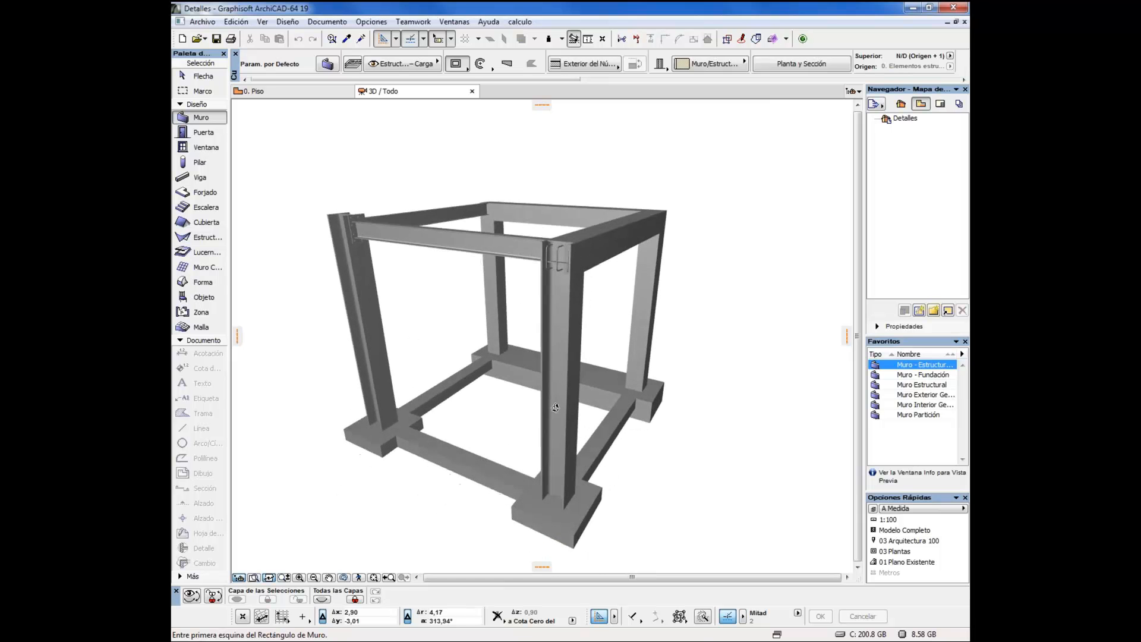
pyautogui.scroll(5, 349, 231)
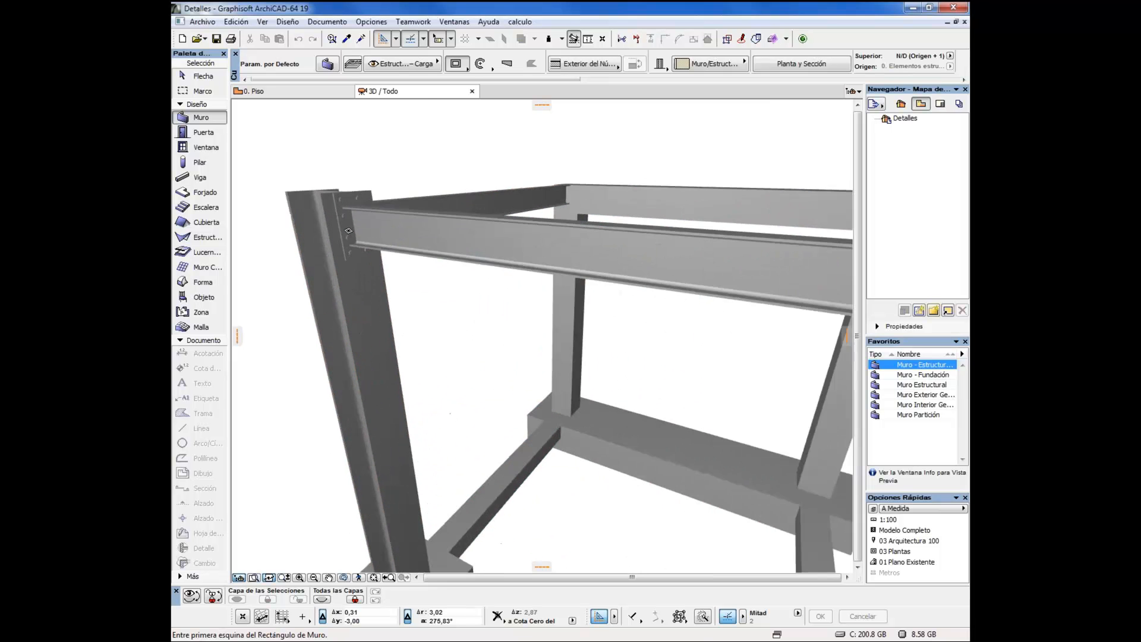
pyautogui.scroll(3, 348, 231)
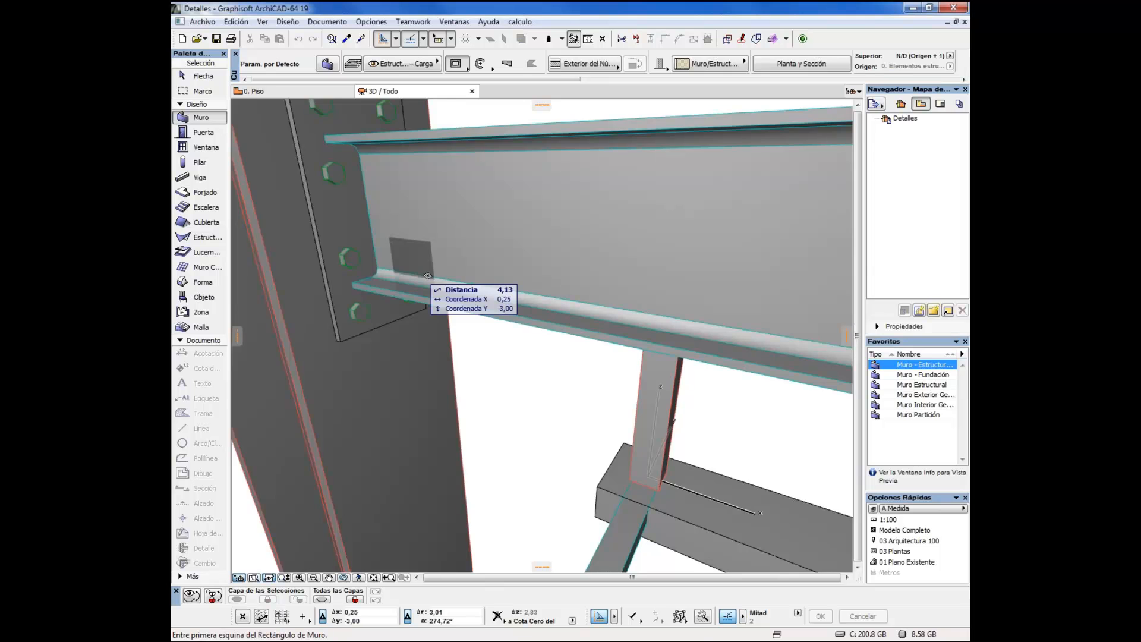
pyautogui.scroll(-8, 427, 276)
pyautogui.moveTo(558, 324); pyautogui.dragTo(519, 277)
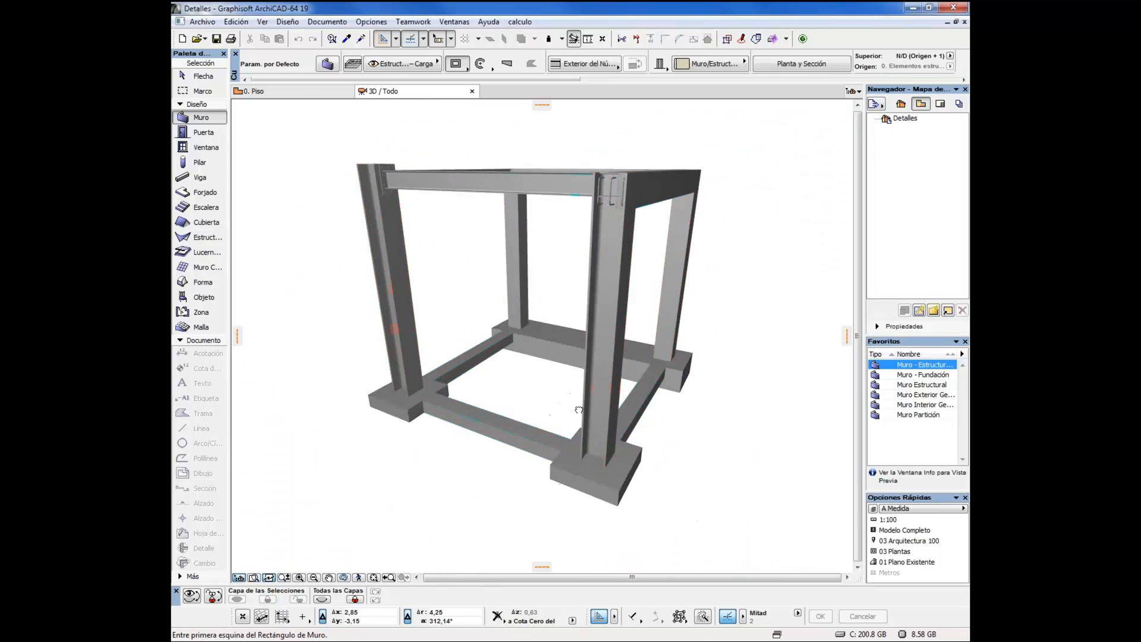
pyautogui.moveTo(579, 410); pyautogui.dragTo(576, 396)
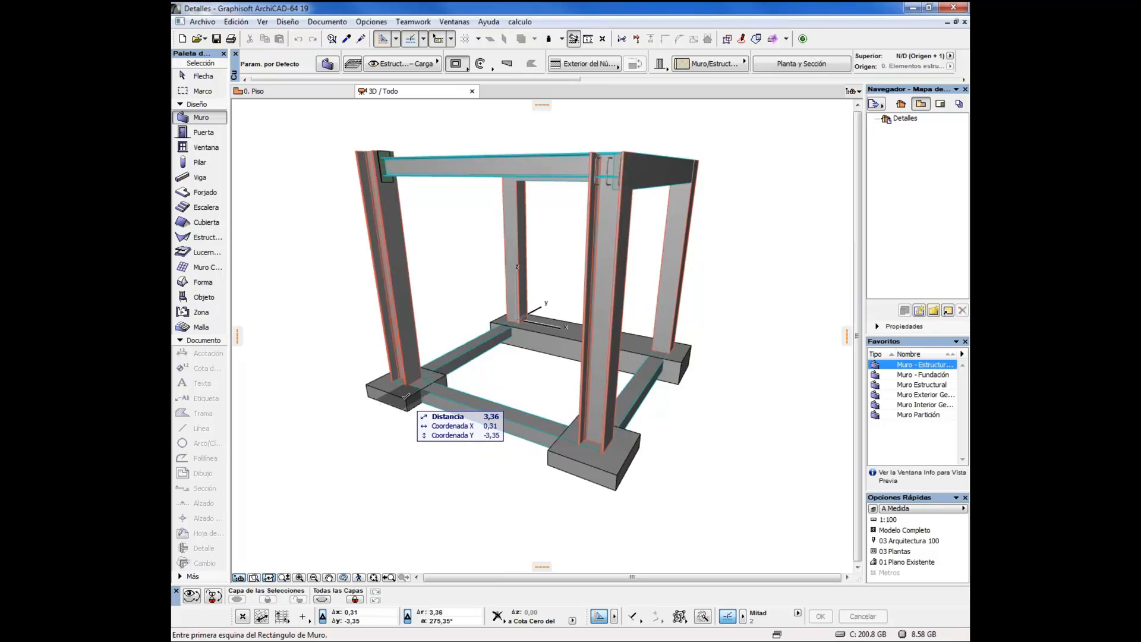
# Make the hidden layer - Oculto visible in the layer settings
pyautogui.hotkey('ctrl', 't')
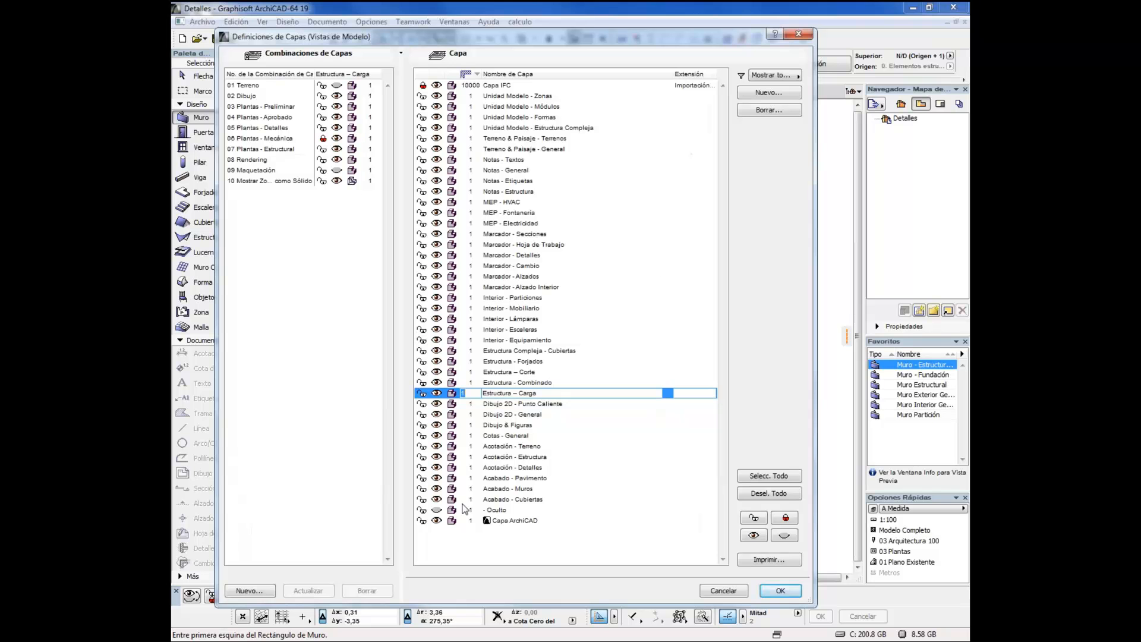
pyautogui.click(436, 511)
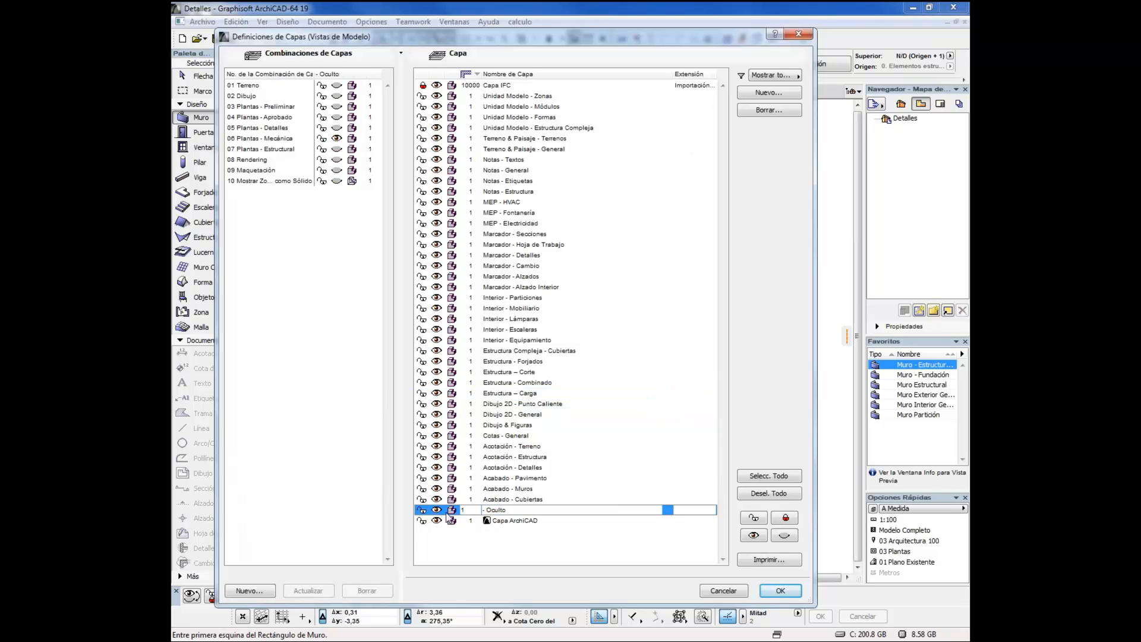
pyautogui.click(781, 591)
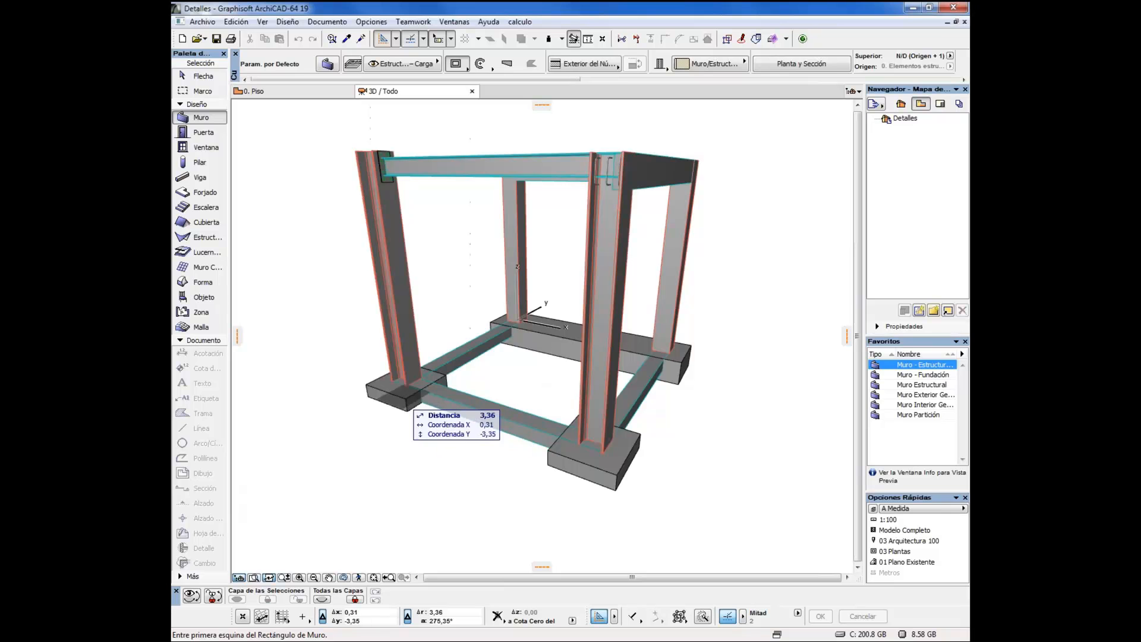
# Select the footings together with all columns and beams of the 3D frame
pyautogui.keyDown('shift'); pyautogui.click(407, 402); pyautogui.keyUp('shift')
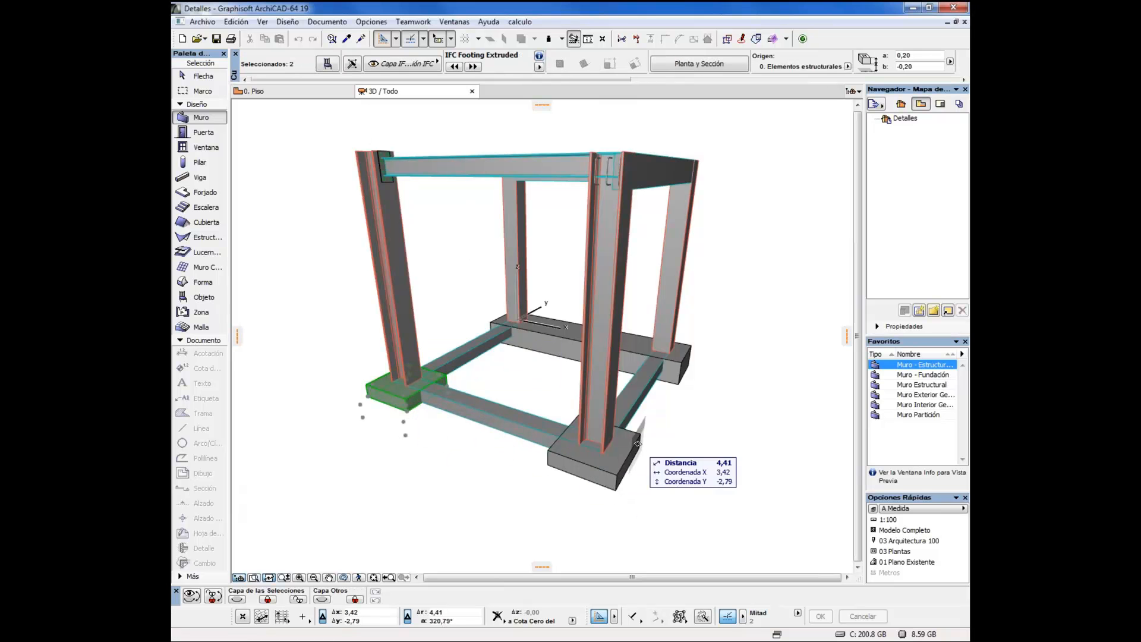
pyautogui.keyDown('shift'); pyautogui.click(642, 440); pyautogui.keyUp('shift')
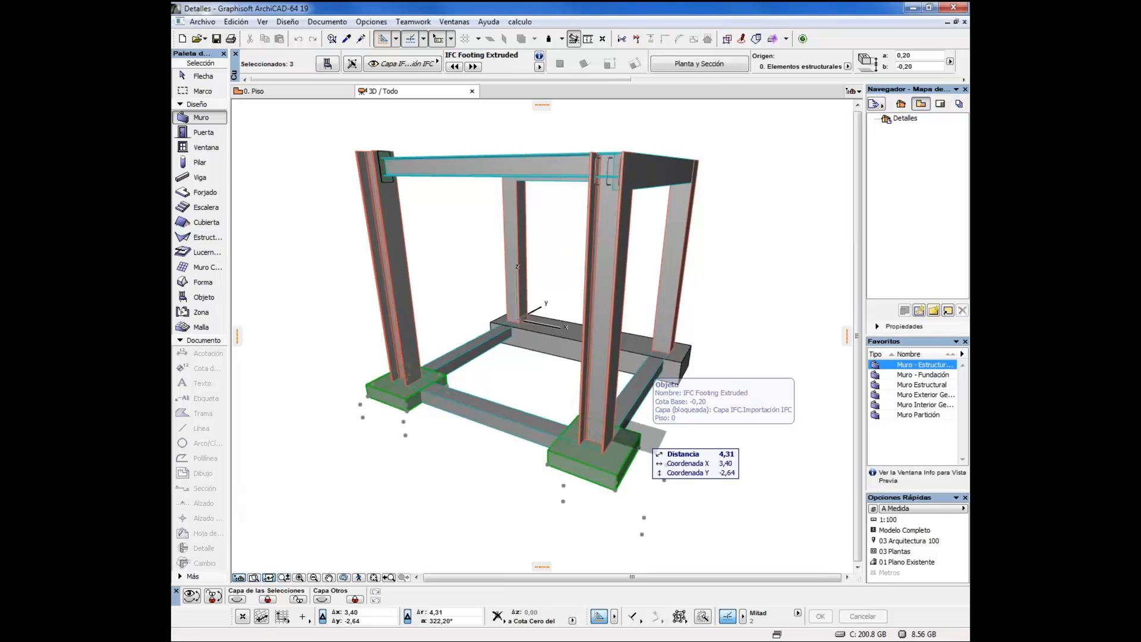
pyautogui.keyDown('shift'); pyautogui.click(682, 356); pyautogui.keyUp('shift')
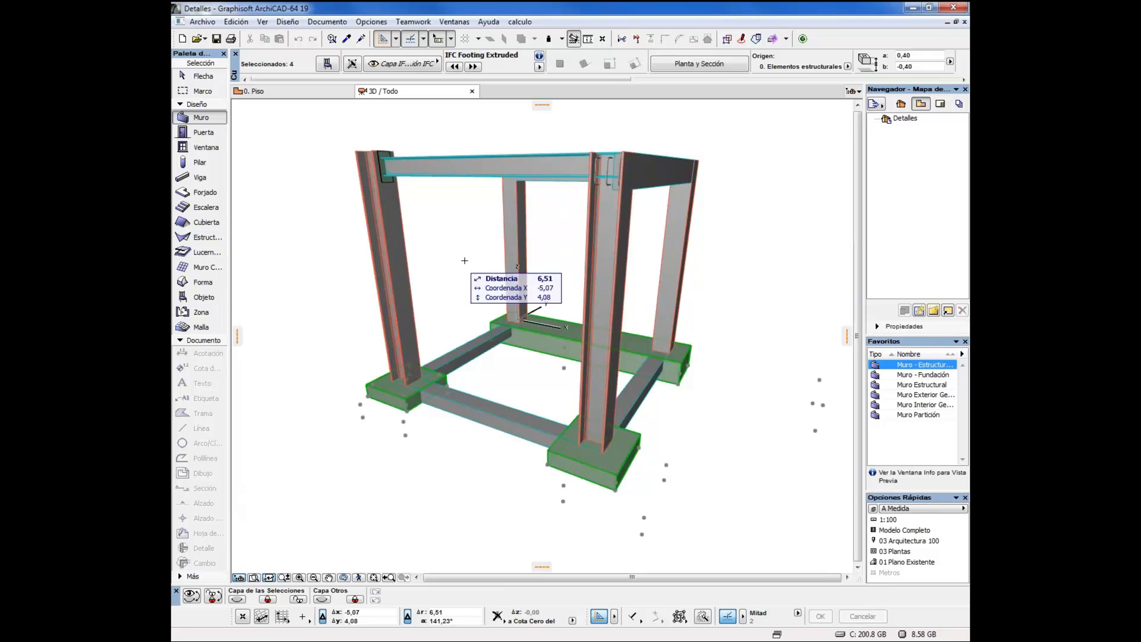
pyautogui.click(200, 164)
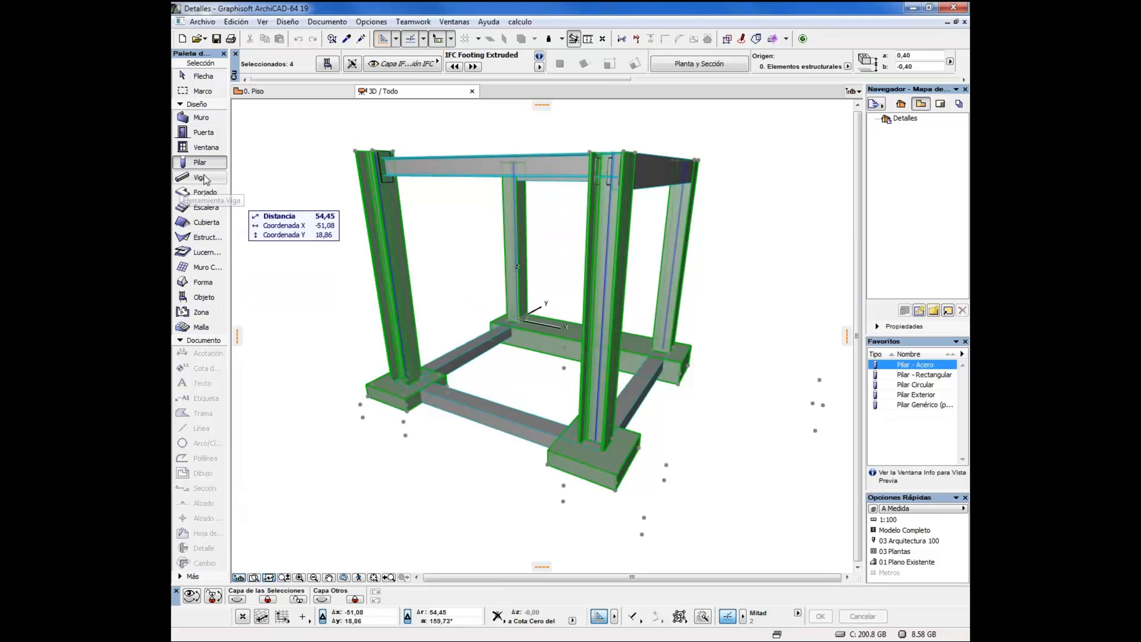
pyautogui.click(201, 179)
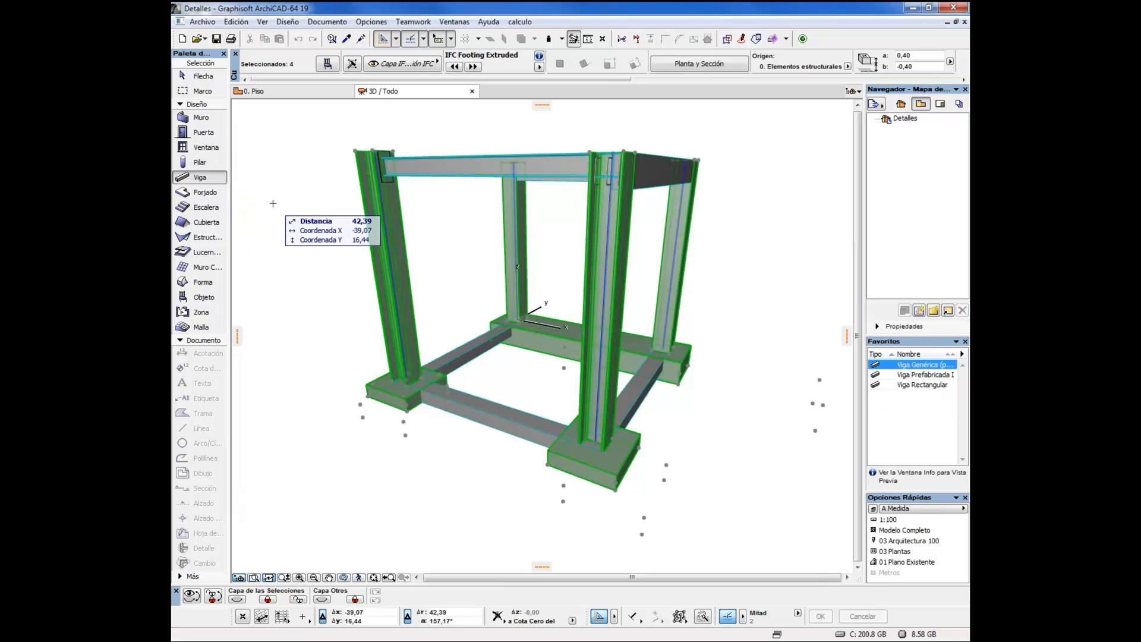
# Try to assign the selected footings, columns and beams to the - Oculto layer
pyautogui.click(353, 64)
pyautogui.click(581, 156)
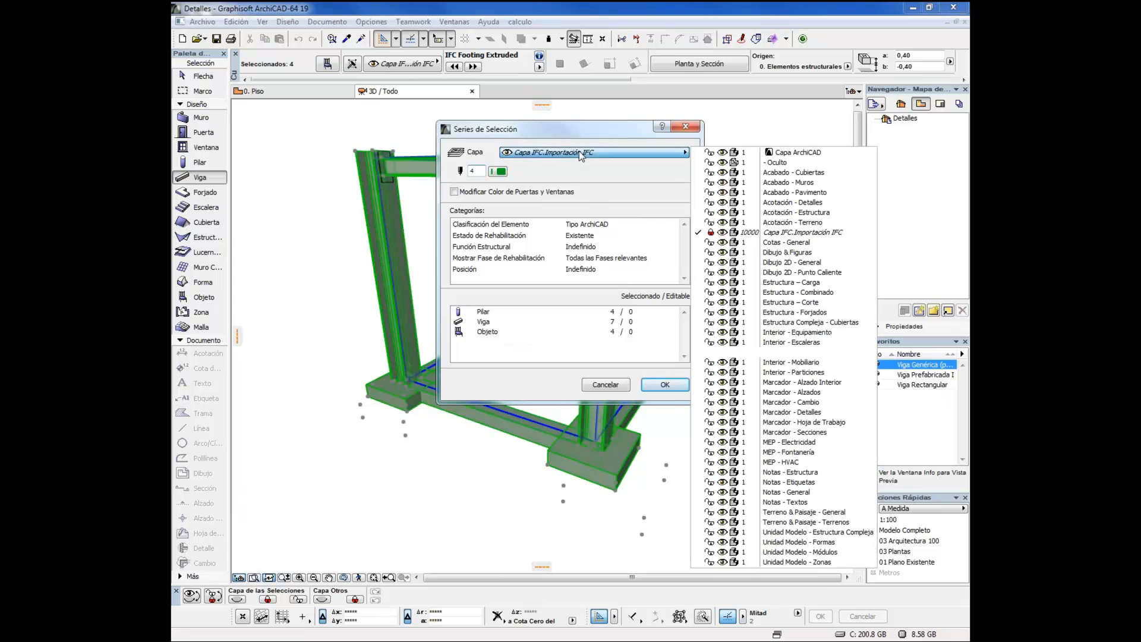
pyautogui.click(777, 164)
pyautogui.click(681, 389)
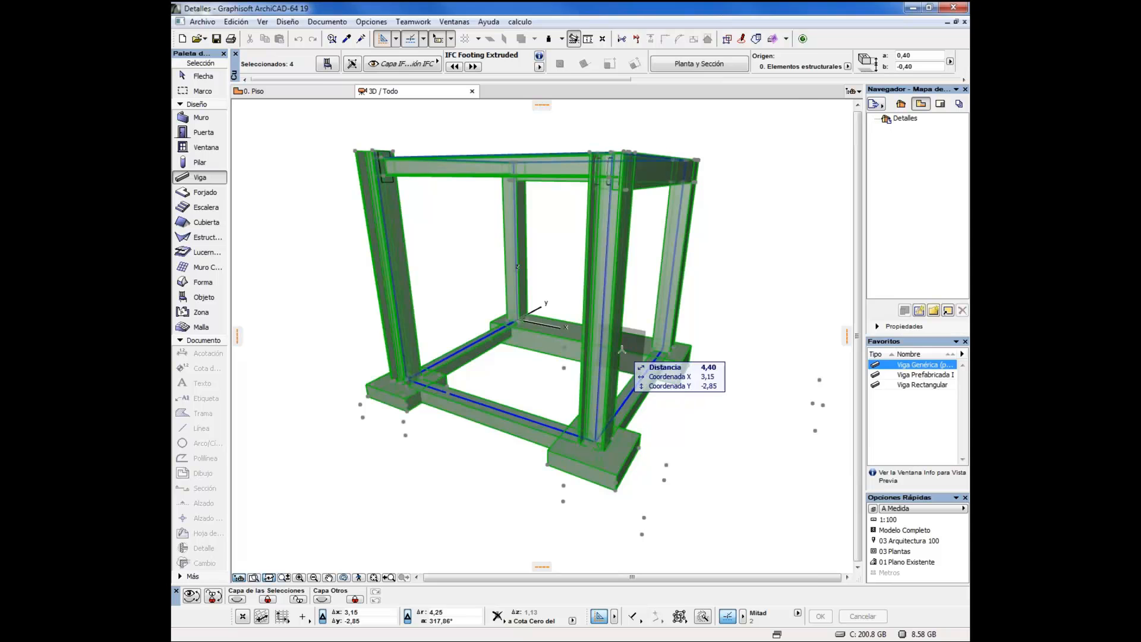
# Unlock the Capa IFC import layer in the layer settings
pyautogui.hotkey('ctrl', 'l')
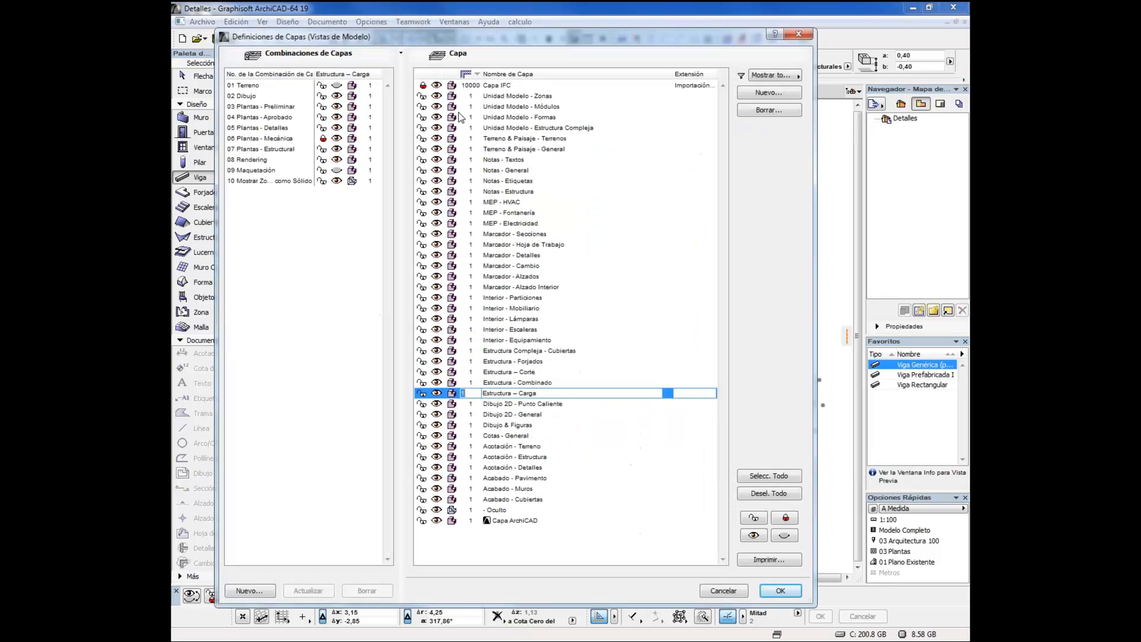
pyautogui.click(423, 88)
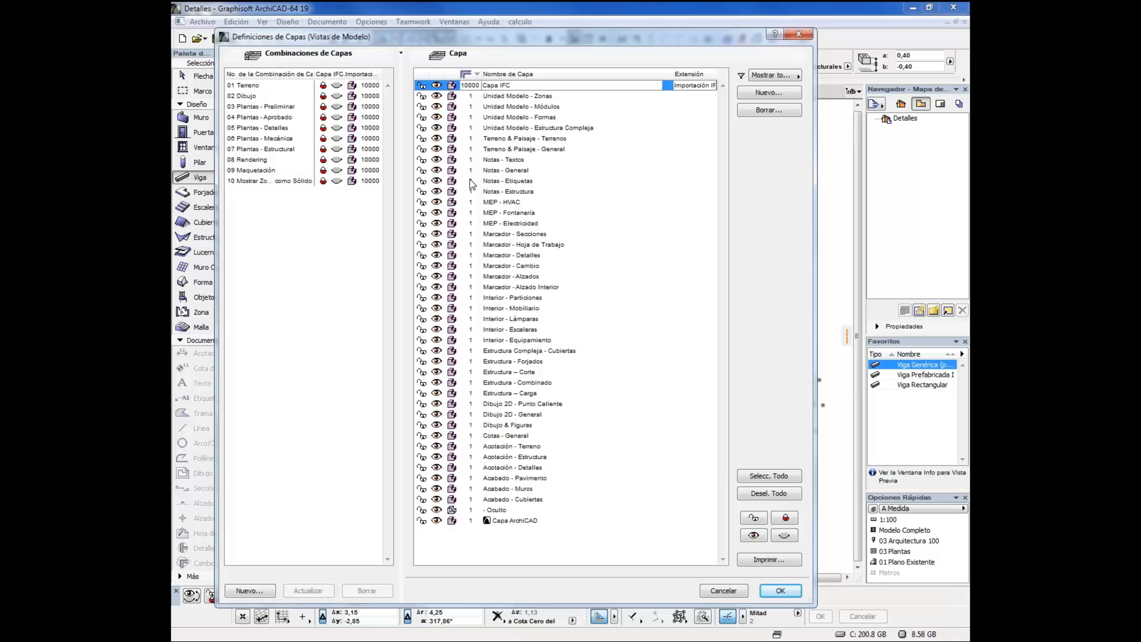
pyautogui.click(780, 590)
# Assign the selected footings, columns and beams to the - Oculto layer
pyautogui.click(352, 64)
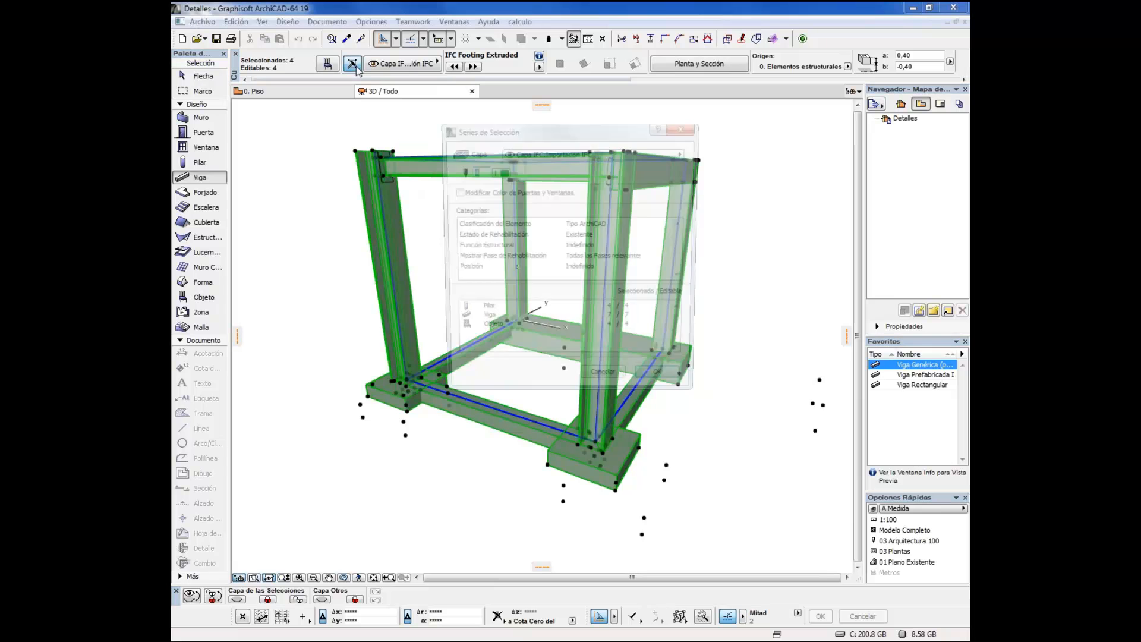
pyautogui.click(683, 152)
pyautogui.click(749, 163)
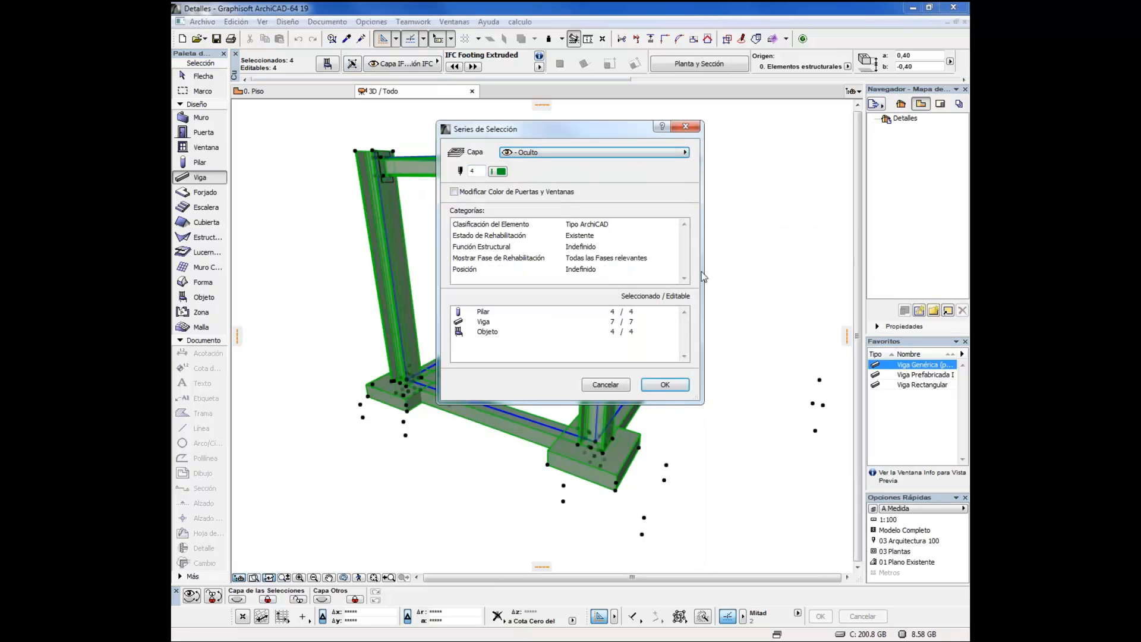
pyautogui.click(665, 385)
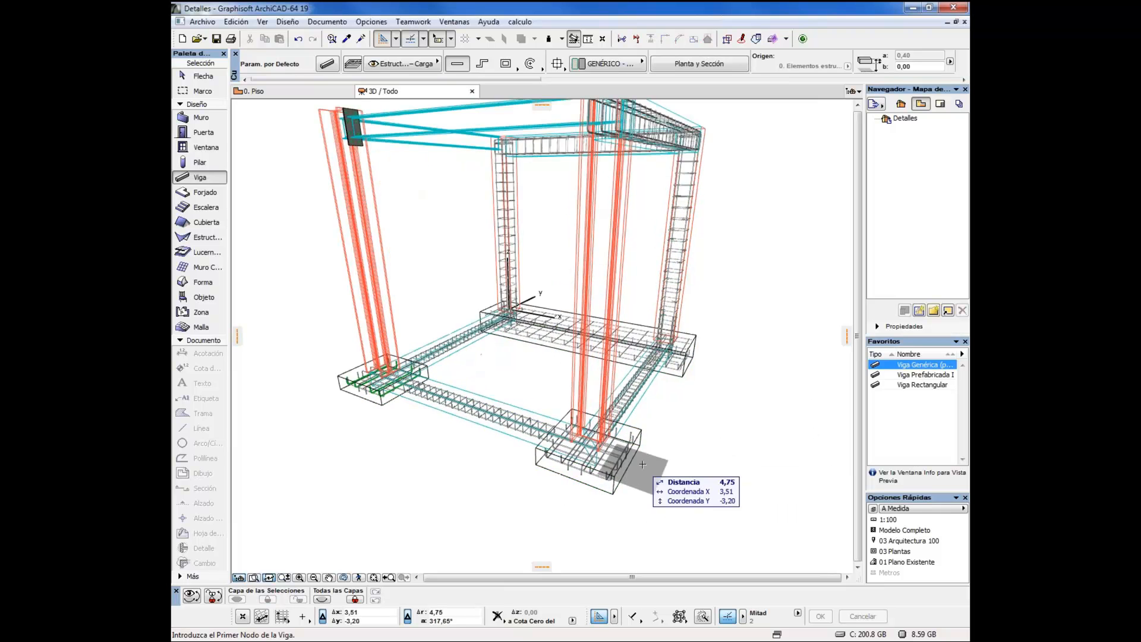
# Examine the reinforcement of the footings, tie beams and columns from several sides of the 3D frame
pyautogui.scroll(3, 654, 469)
pyautogui.moveTo(657, 444); pyautogui.dragTo(580, 426)
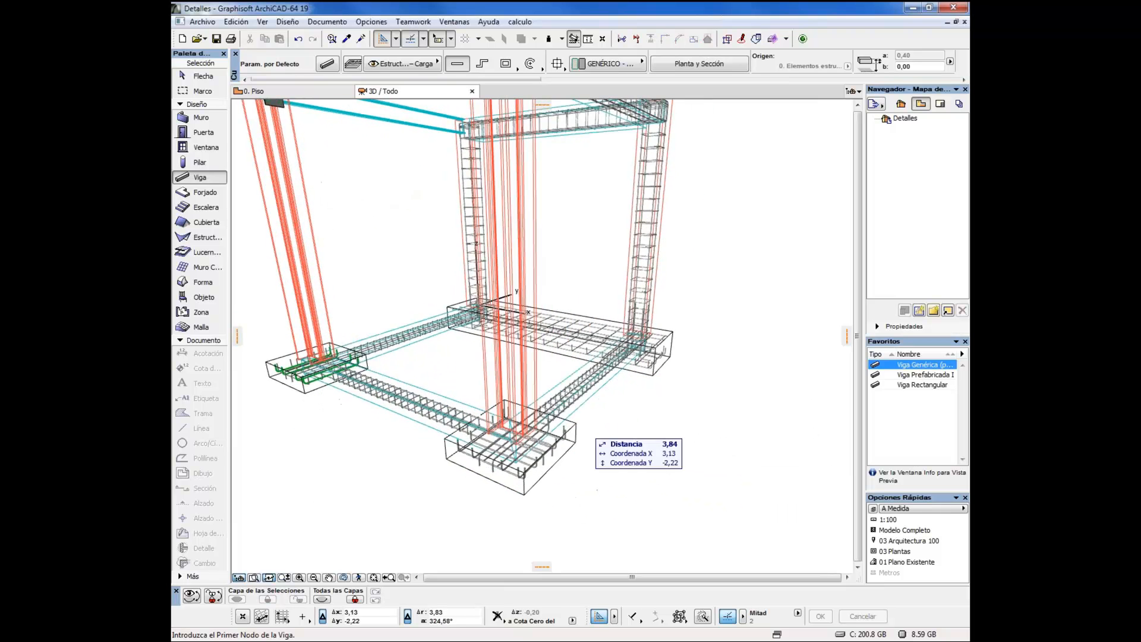
pyautogui.scroll(3, 570, 411)
pyautogui.scroll(-5, 570, 411)
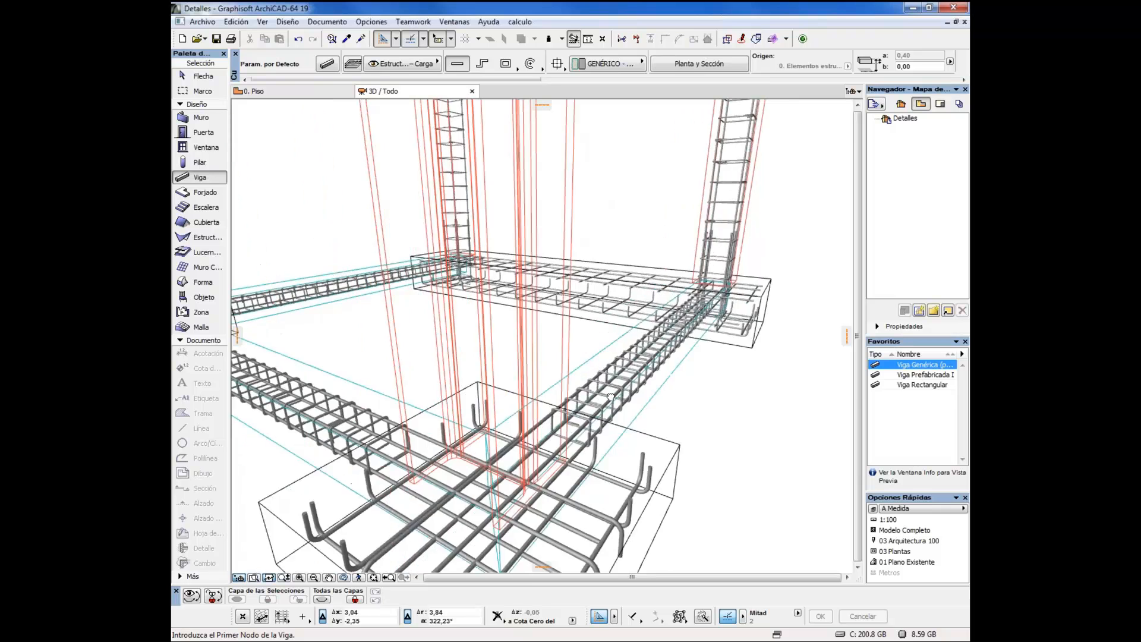
pyautogui.moveTo(546, 402); pyautogui.dragTo(633, 398)
pyautogui.moveTo(457, 394); pyautogui.dragTo(589, 381)
pyautogui.scroll(4, 498, 444)
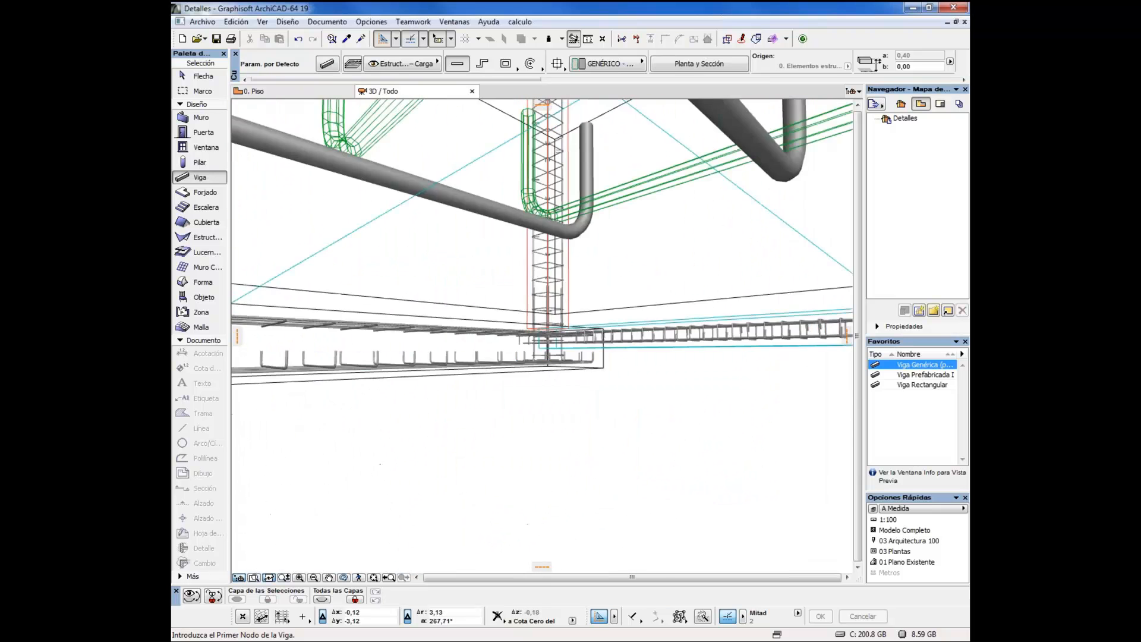
pyautogui.scroll(-6, 498, 444)
pyautogui.moveTo(477, 451); pyautogui.dragTo(578, 446)
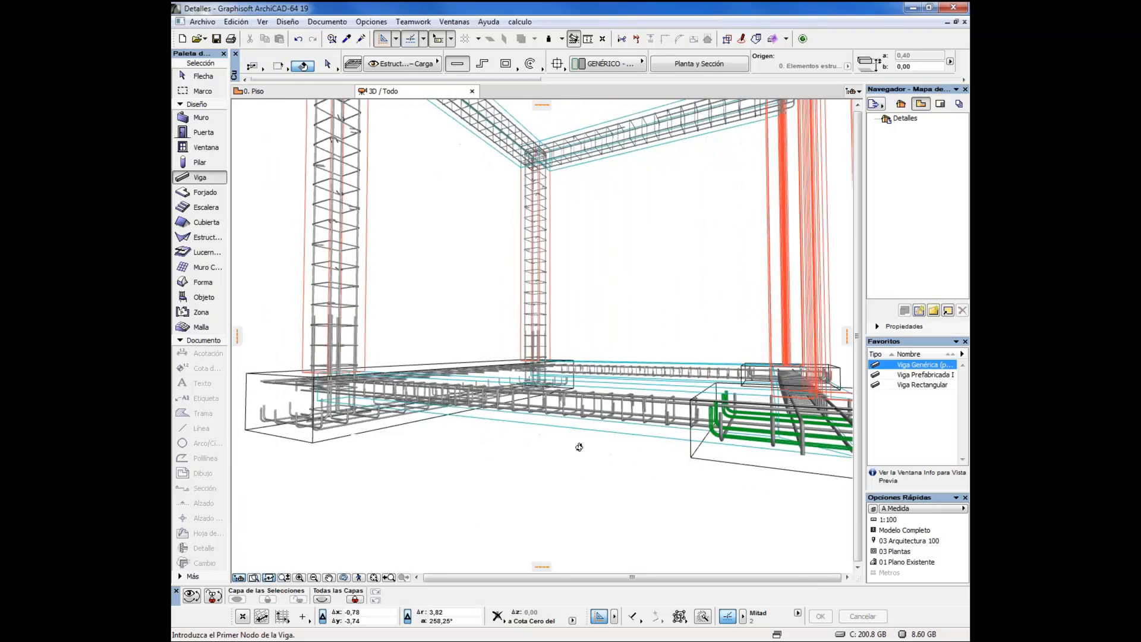
pyautogui.moveTo(432, 457); pyautogui.dragTo(489, 518)
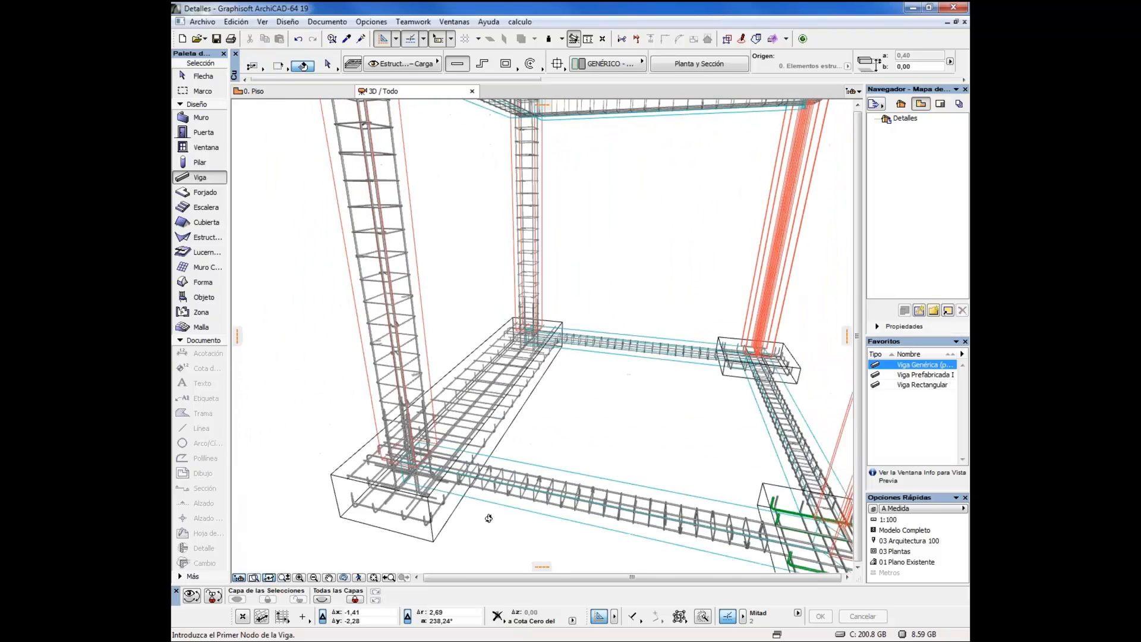
pyautogui.scroll(-3, 488, 518)
pyautogui.moveTo(531, 363); pyautogui.dragTo(429, 378)
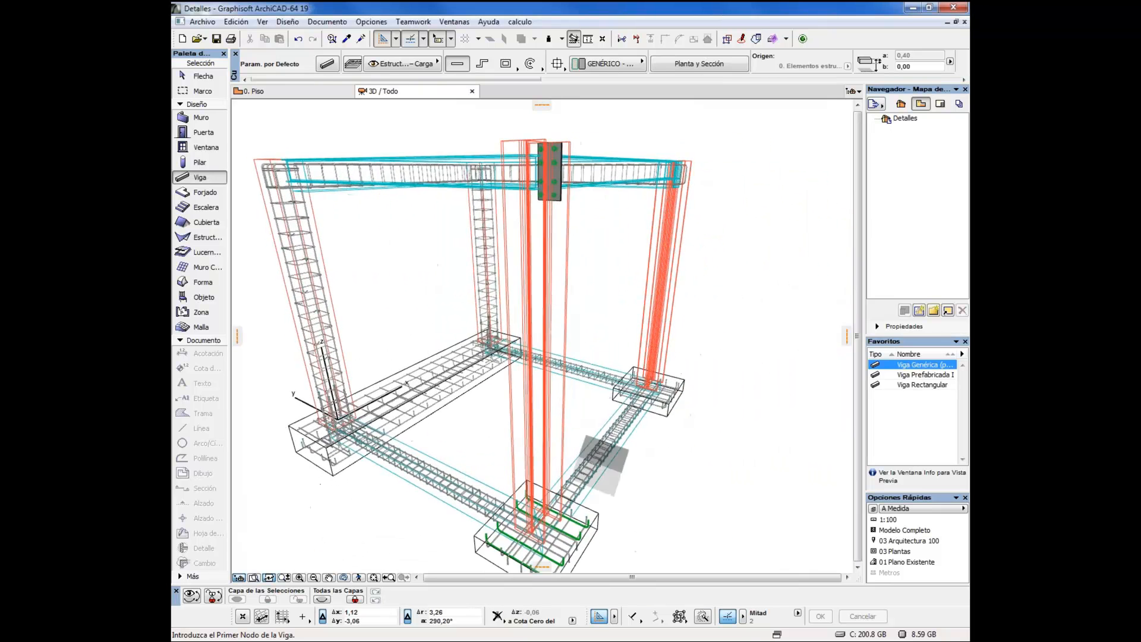
pyautogui.moveTo(601, 464); pyautogui.dragTo(607, 404)
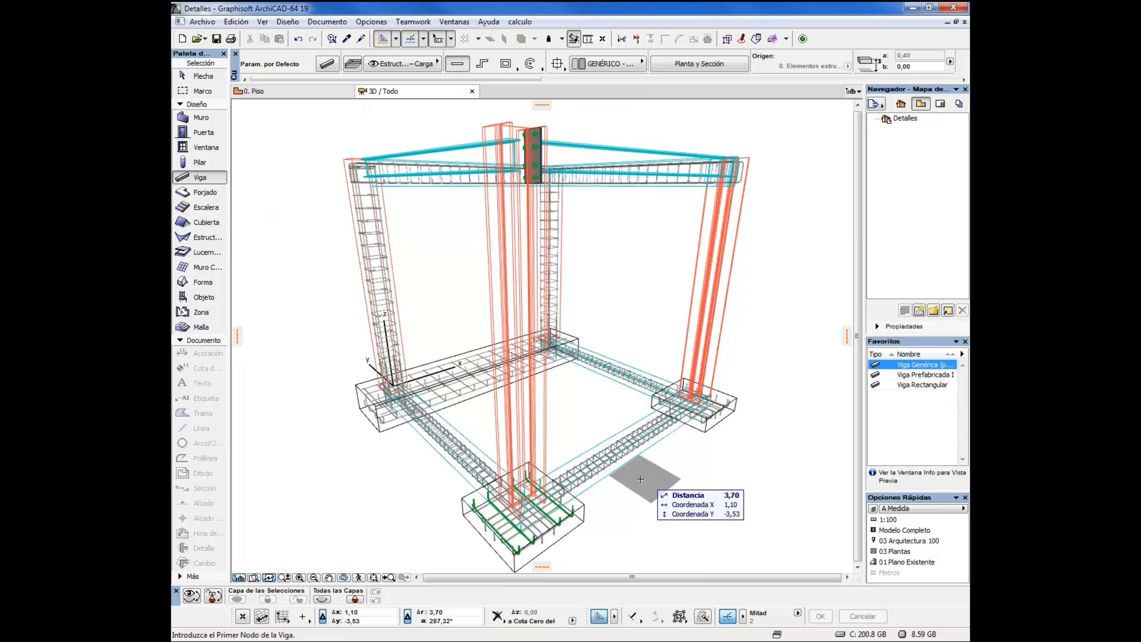
pyautogui.moveTo(650, 475); pyautogui.dragTo(666, 474)
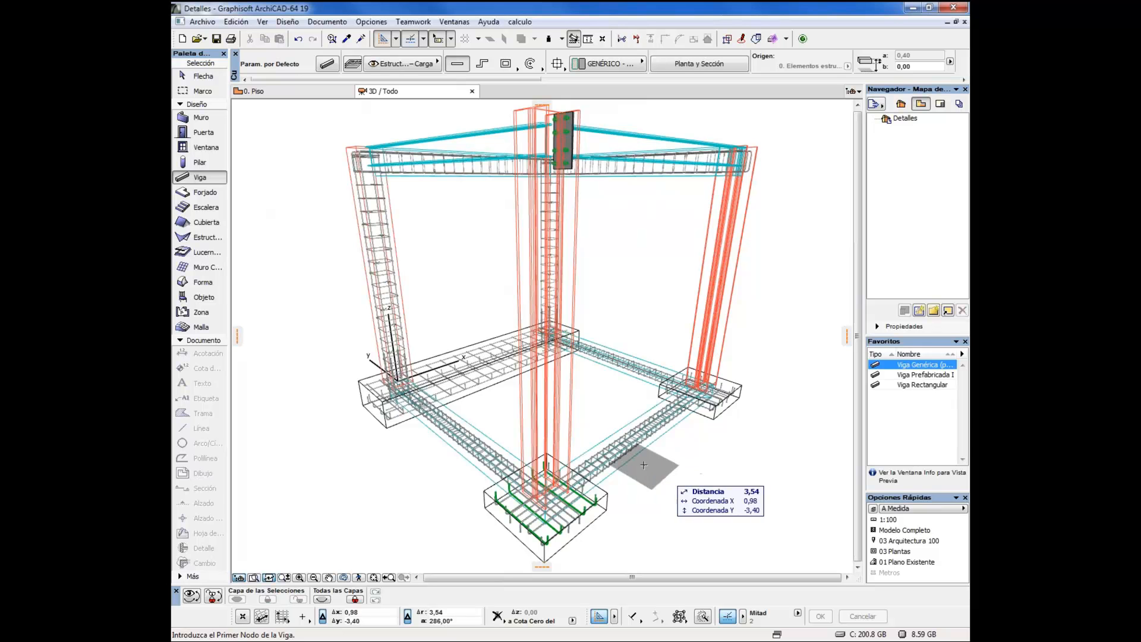
# Create a new 3D document from the current 3D view with ID 3D-01 and name Perspectiva Cónica
pyautogui.rightClick(604, 258)
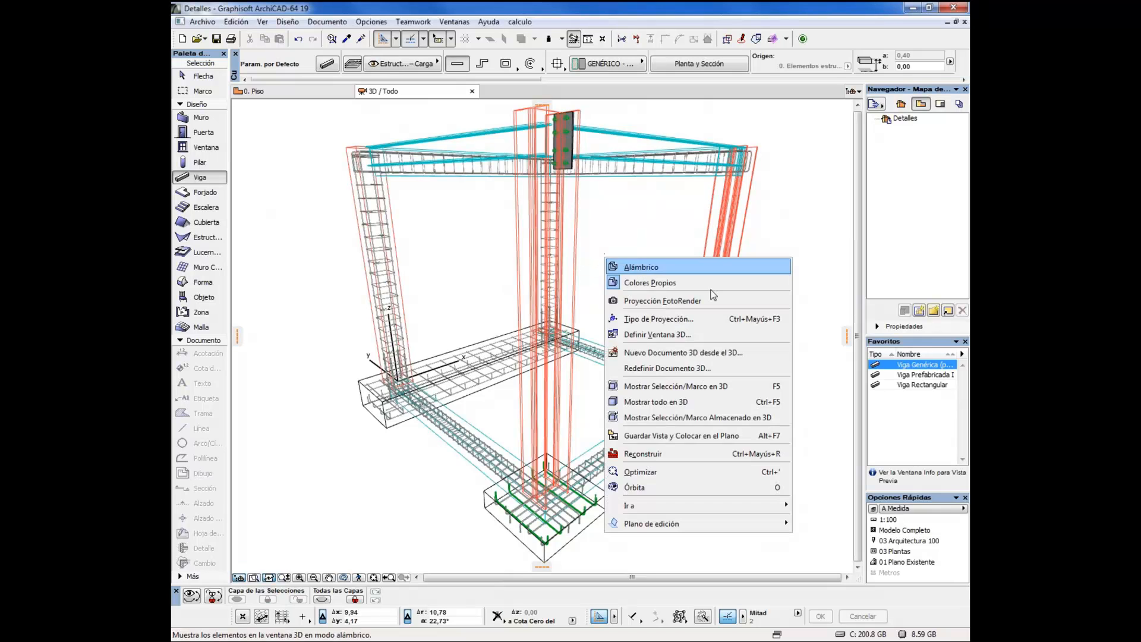
pyautogui.click(646, 353)
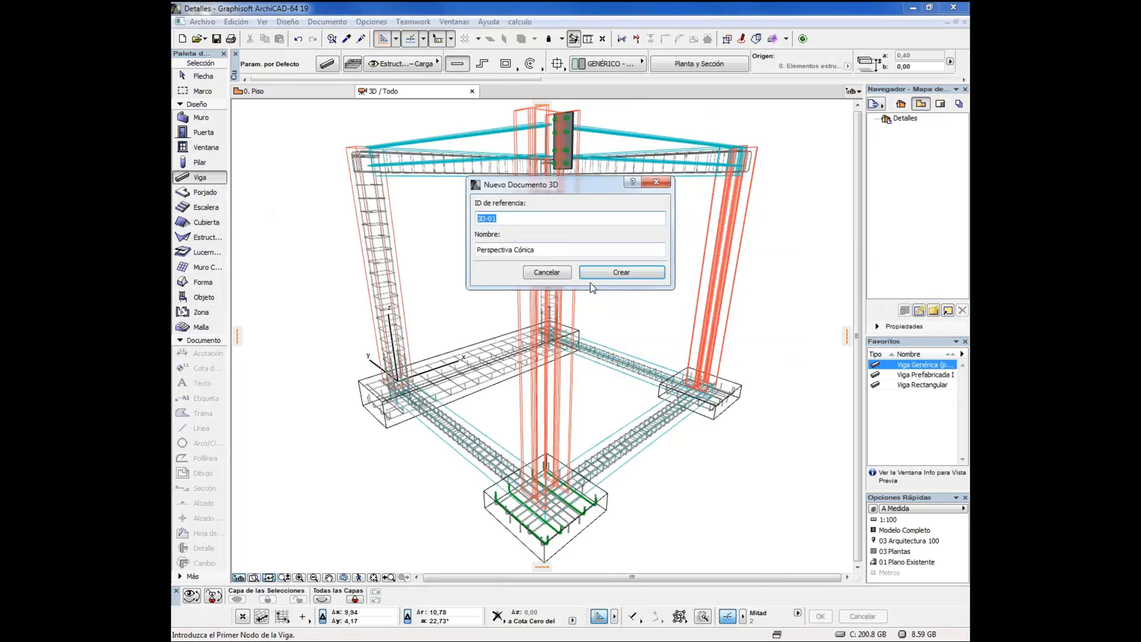
pyautogui.click(618, 276)
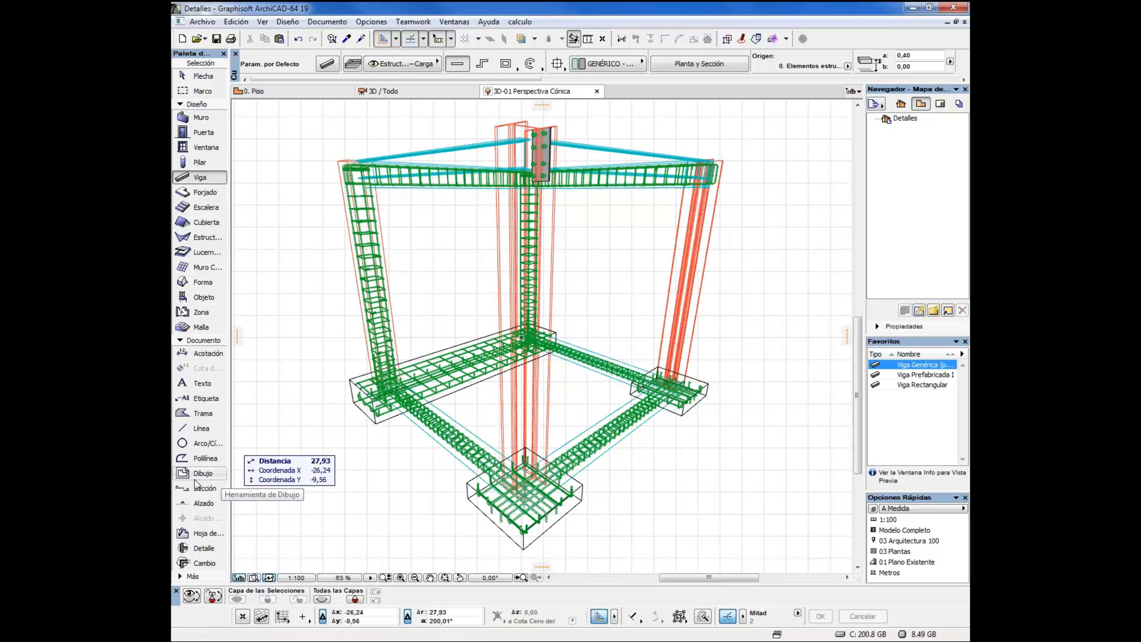
# Label the lower reinforcement bar of the front tie beam using the structural label favorite
pyautogui.click(196, 400)
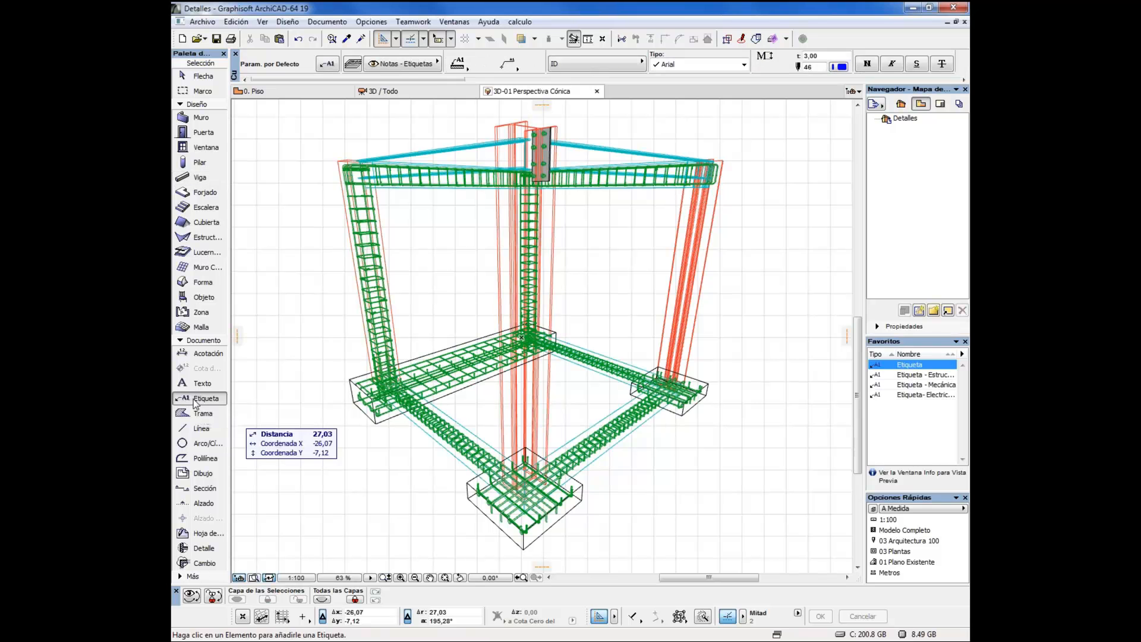
pyautogui.click(918, 375)
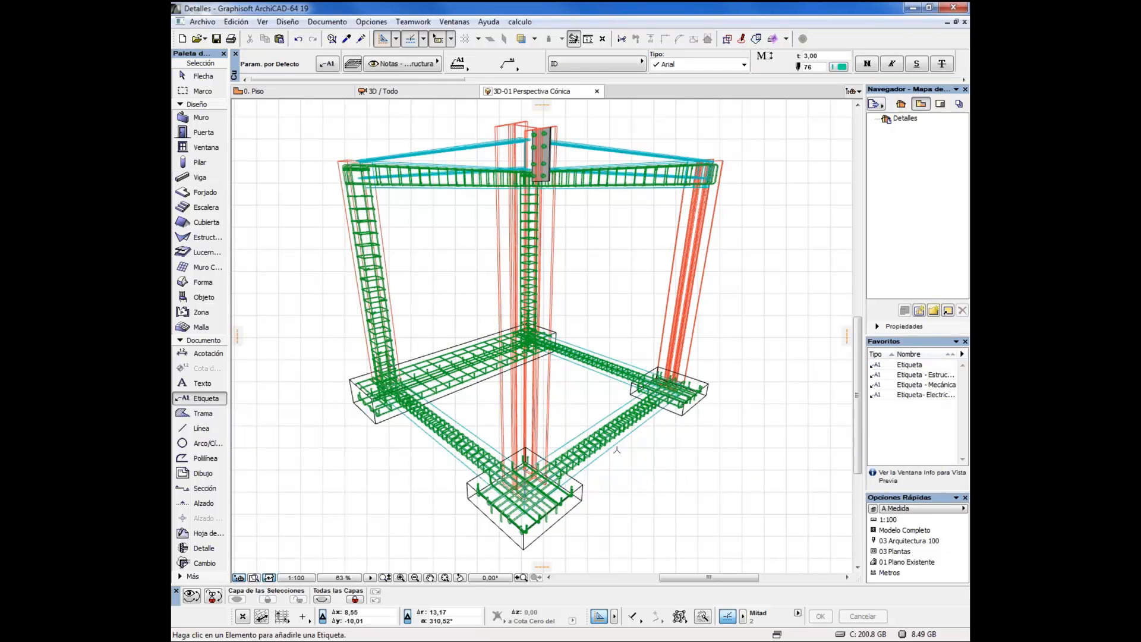
pyautogui.scroll(3, 617, 450)
pyautogui.scroll(6, 617, 449)
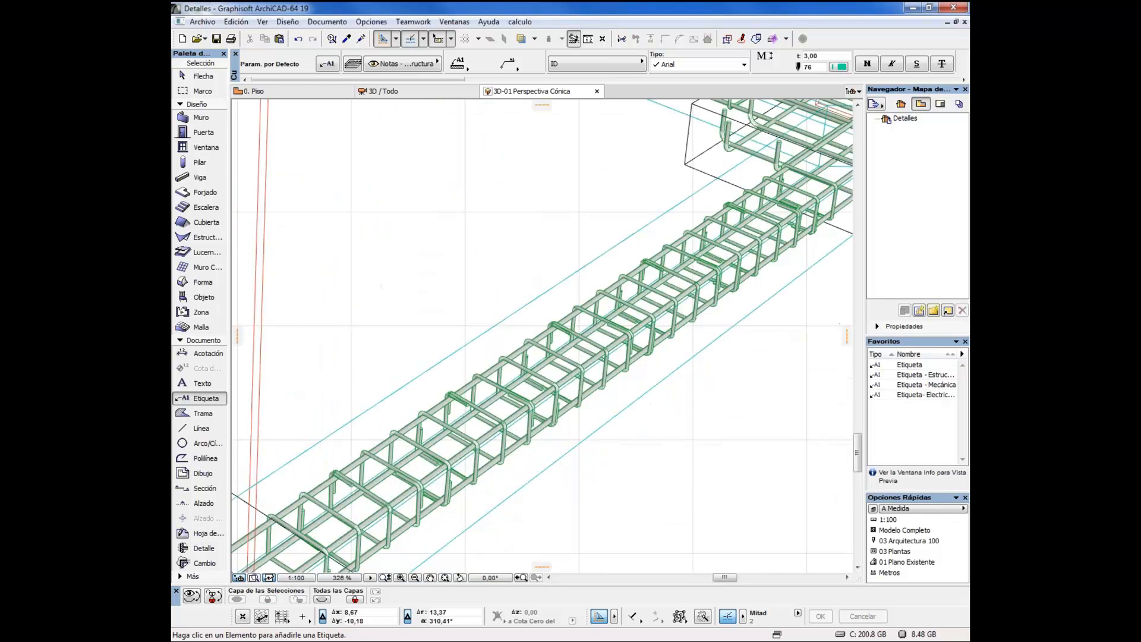
pyautogui.scroll(4, 617, 450)
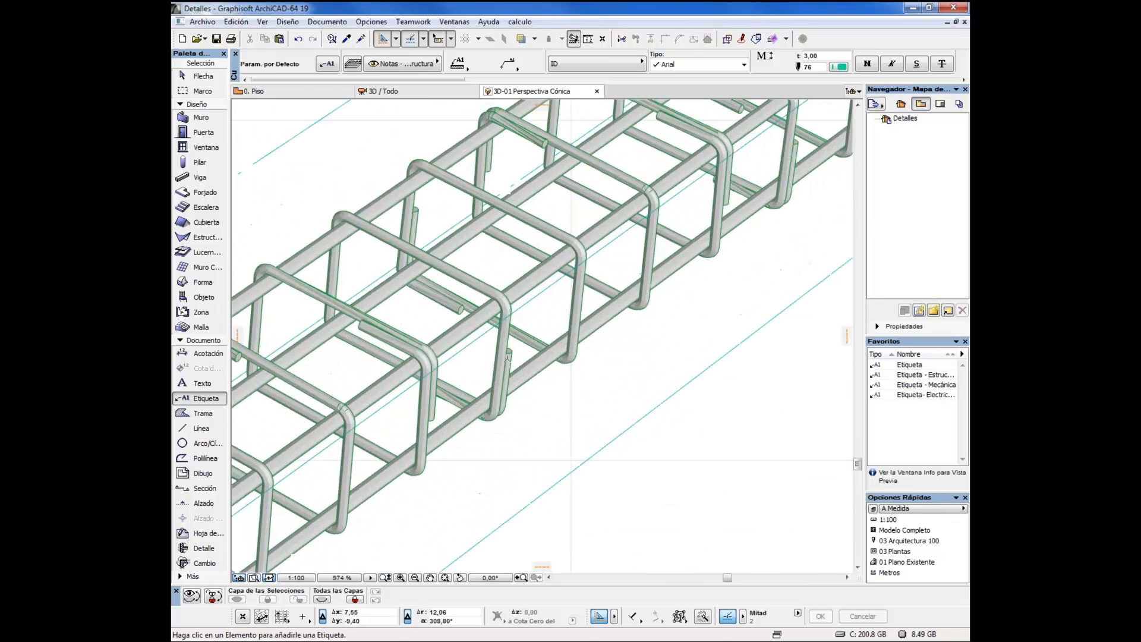
pyautogui.scroll(-2, 523, 369)
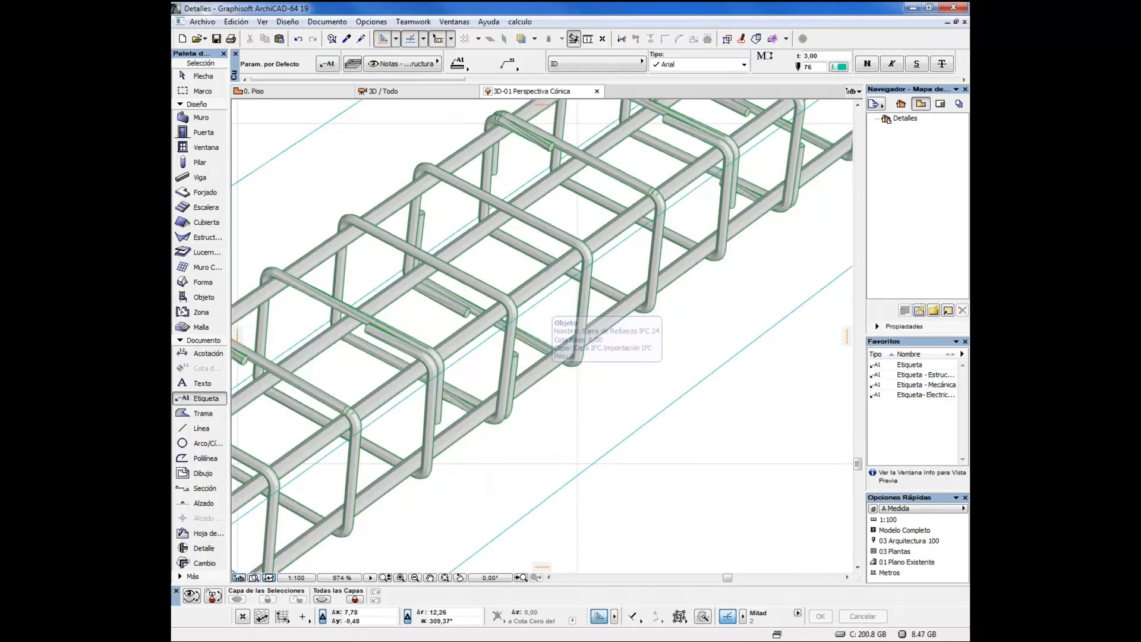
pyautogui.scroll(-4, 642, 397)
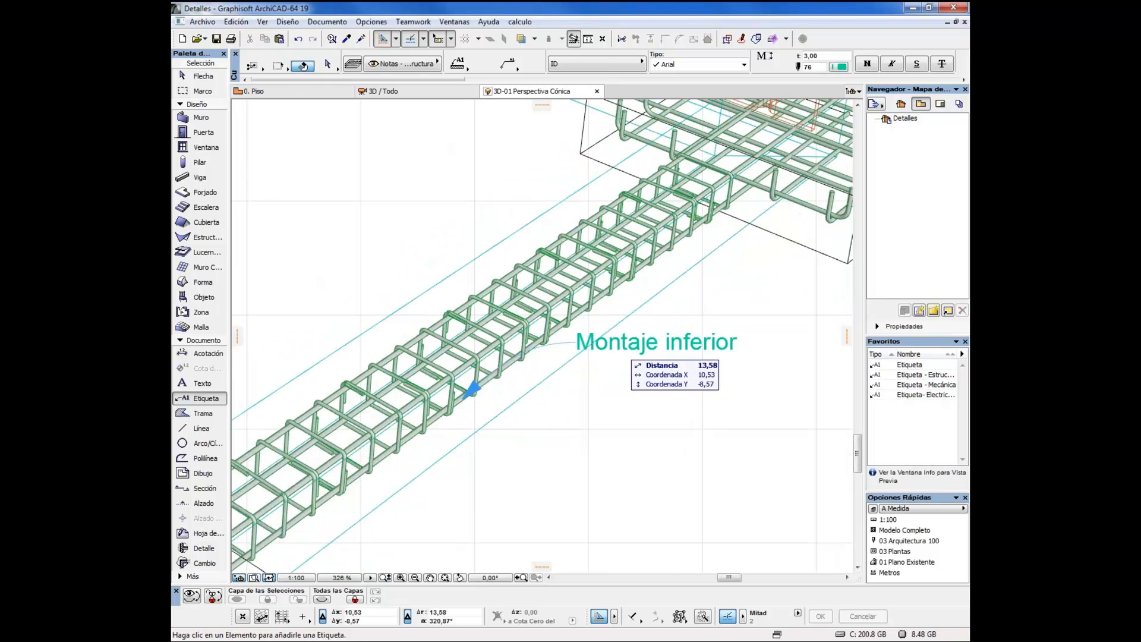
# Move the Montaje inferior label down into the empty area beside the tie beam
pyautogui.keyDown('shift'); pyautogui.click(619, 347); pyautogui.keyUp('shift')
pyautogui.click(576, 342)
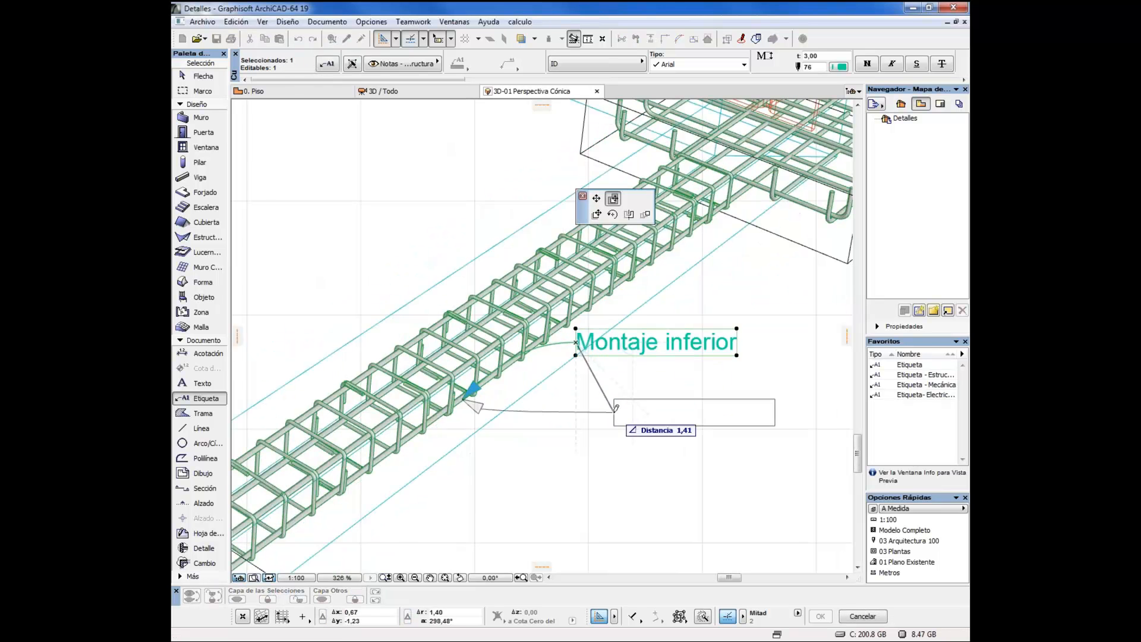
pyautogui.click(671, 441)
pyautogui.press('Escape')
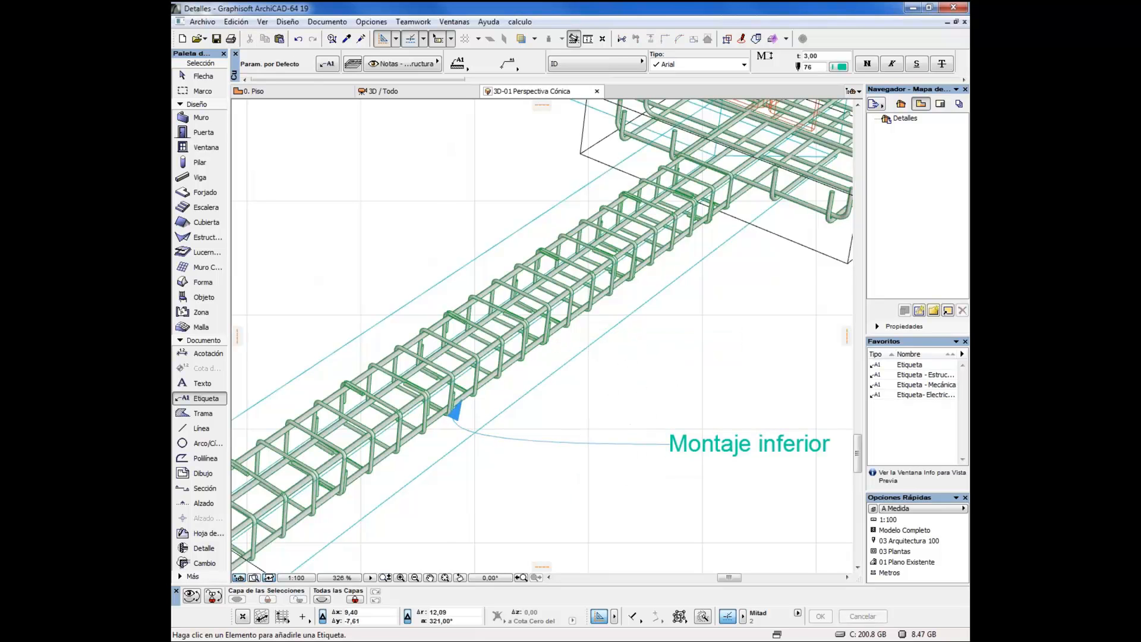
# Label the tie beam's upper reinforcement bar and move that label clear of the beam, above the Montaje inferior label
pyautogui.click(568, 286)
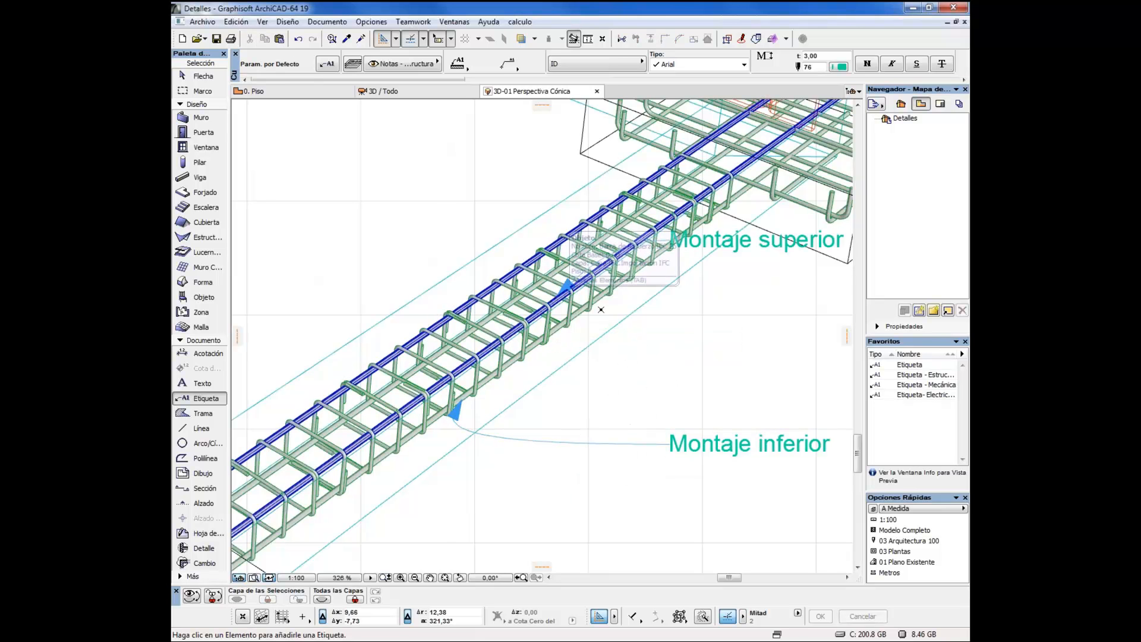
pyautogui.moveTo(725, 332); pyautogui.dragTo(668, 362)
pyautogui.keyDown('shift'); pyautogui.click(621, 269); pyautogui.keyUp('shift')
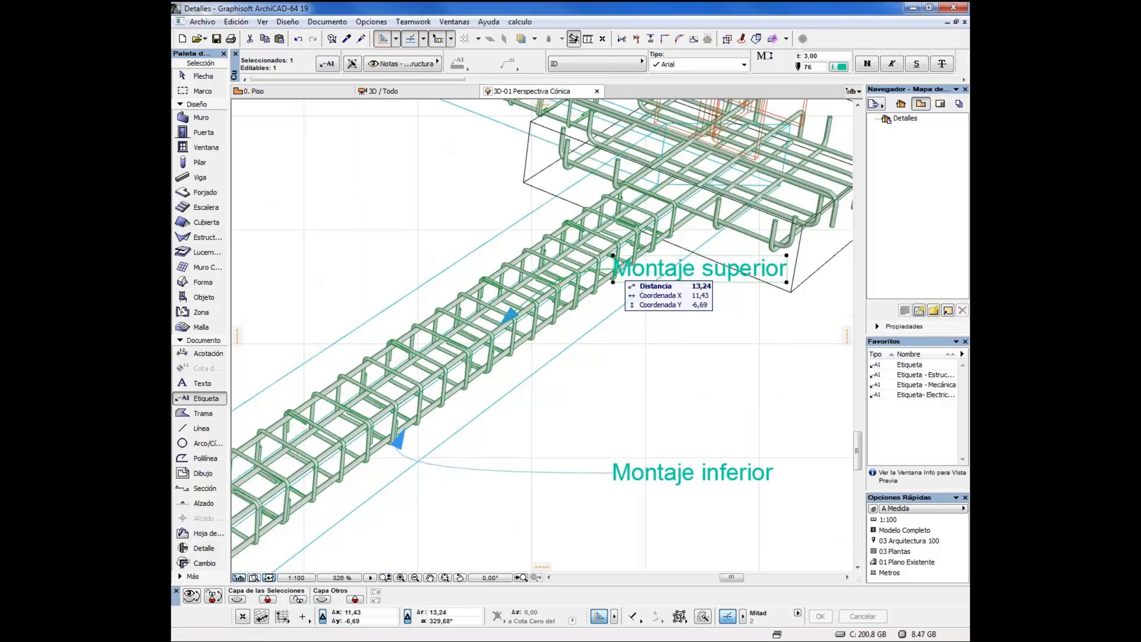
pyautogui.click(613, 269)
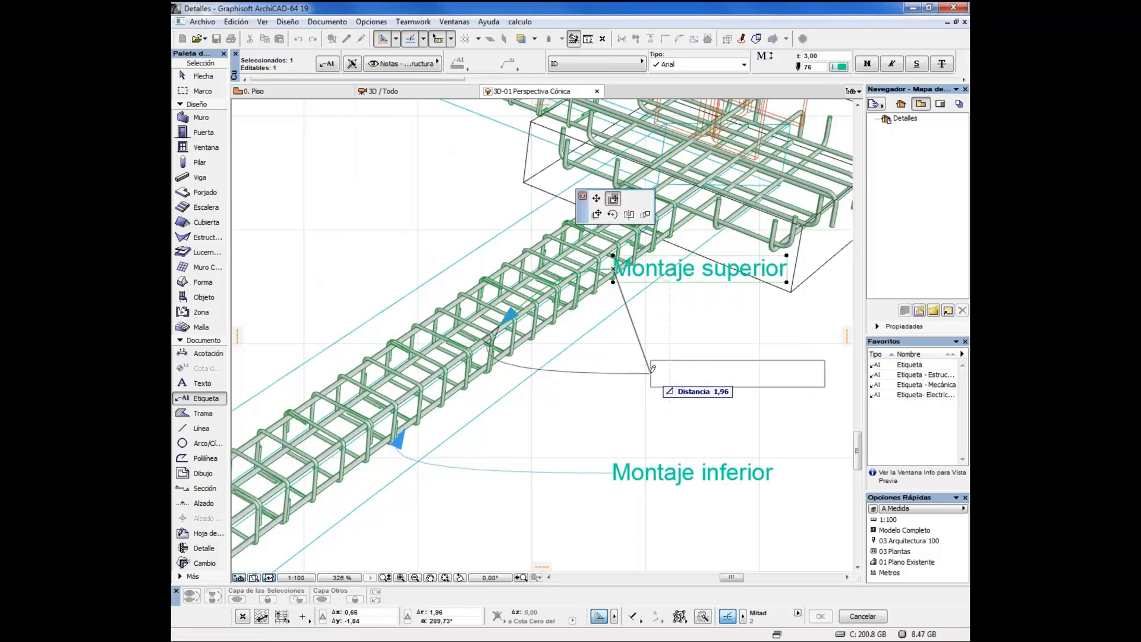
pyautogui.click(652, 369)
pyautogui.scroll(-2, 717, 332)
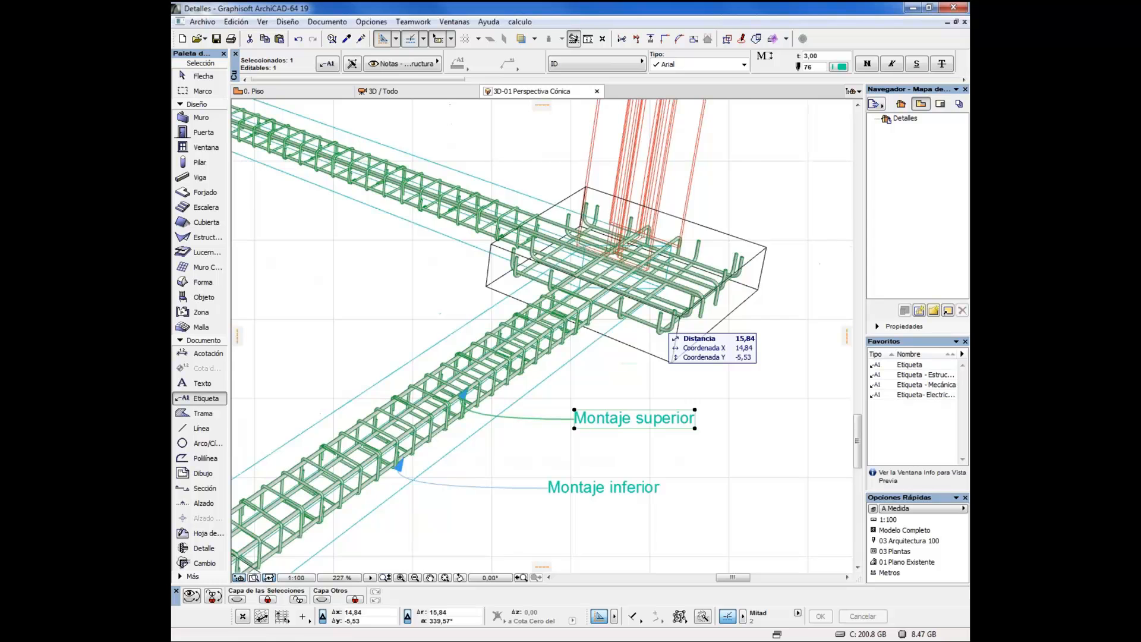
# Label the rectangular footing at the far end of the front tie beam and the steel column standing on it
pyautogui.scroll(-2, 660, 325)
pyautogui.moveTo(739, 231); pyautogui.dragTo(673, 240)
pyautogui.press('Escape')
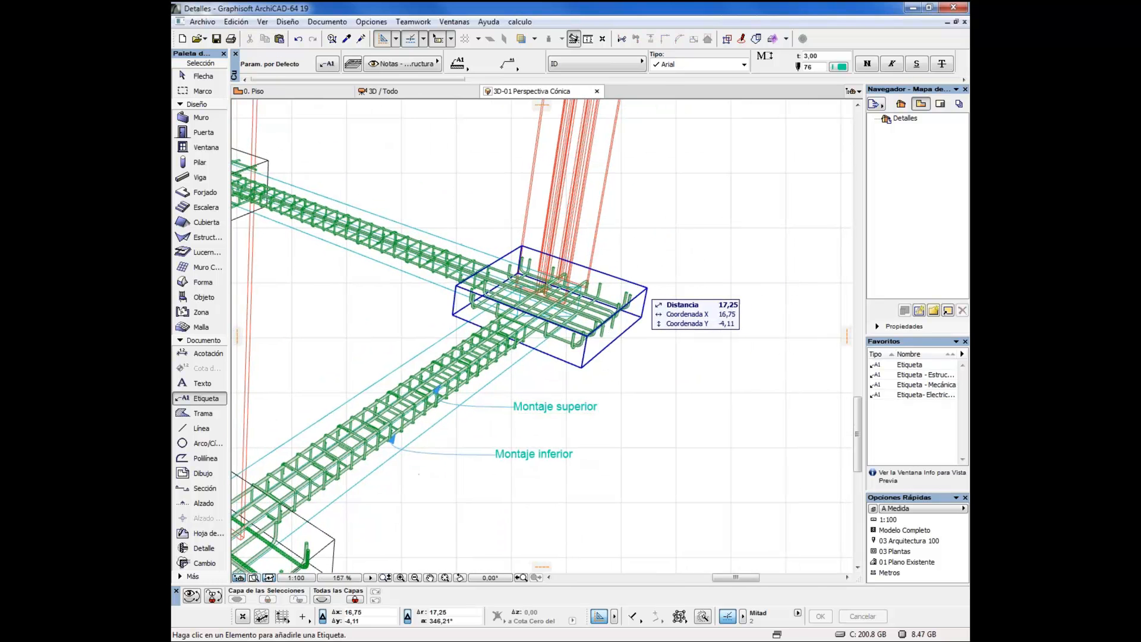
pyautogui.click(645, 289)
pyautogui.moveTo(715, 287); pyautogui.dragTo(626, 321)
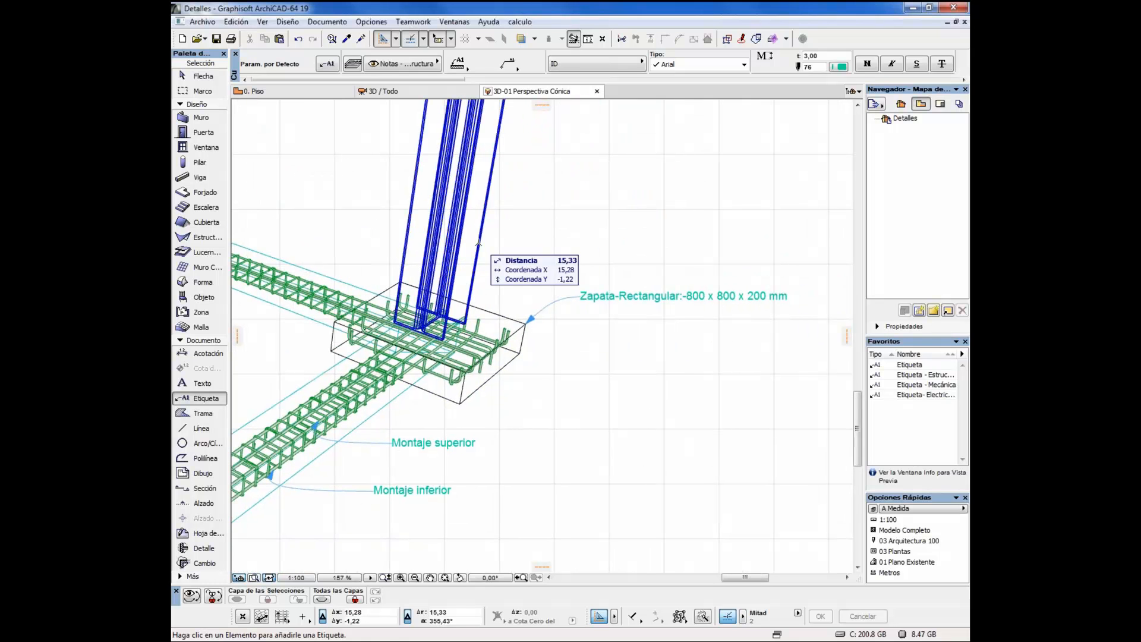
pyautogui.click(489, 212)
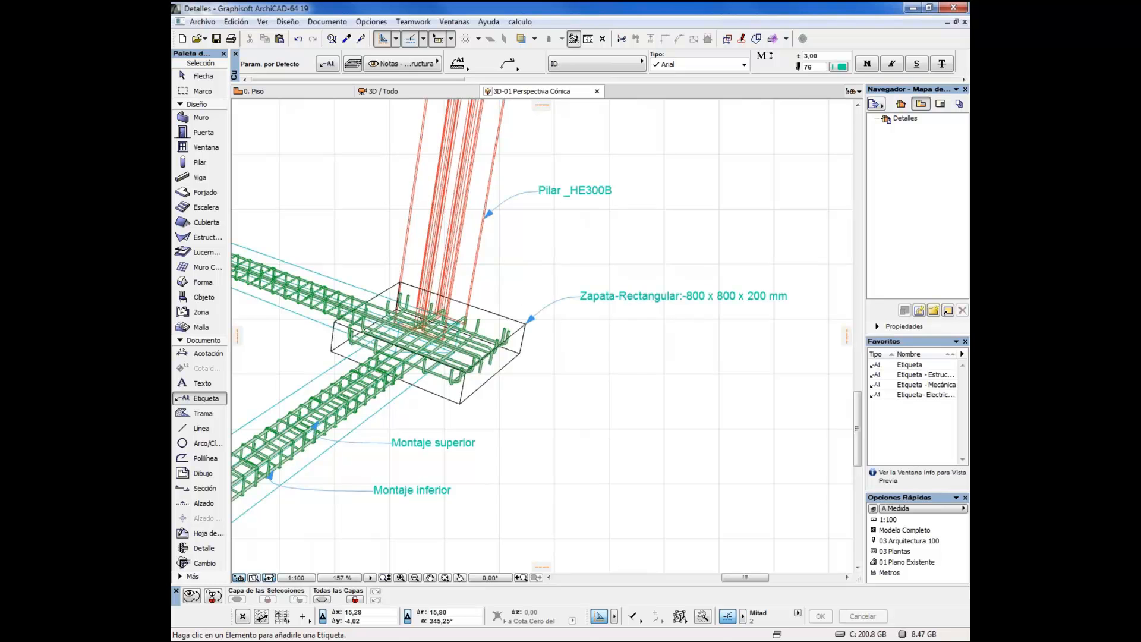
# Label the stirrups of the front tie beam near the front footing
pyautogui.moveTo(481, 411); pyautogui.dragTo(743, 363)
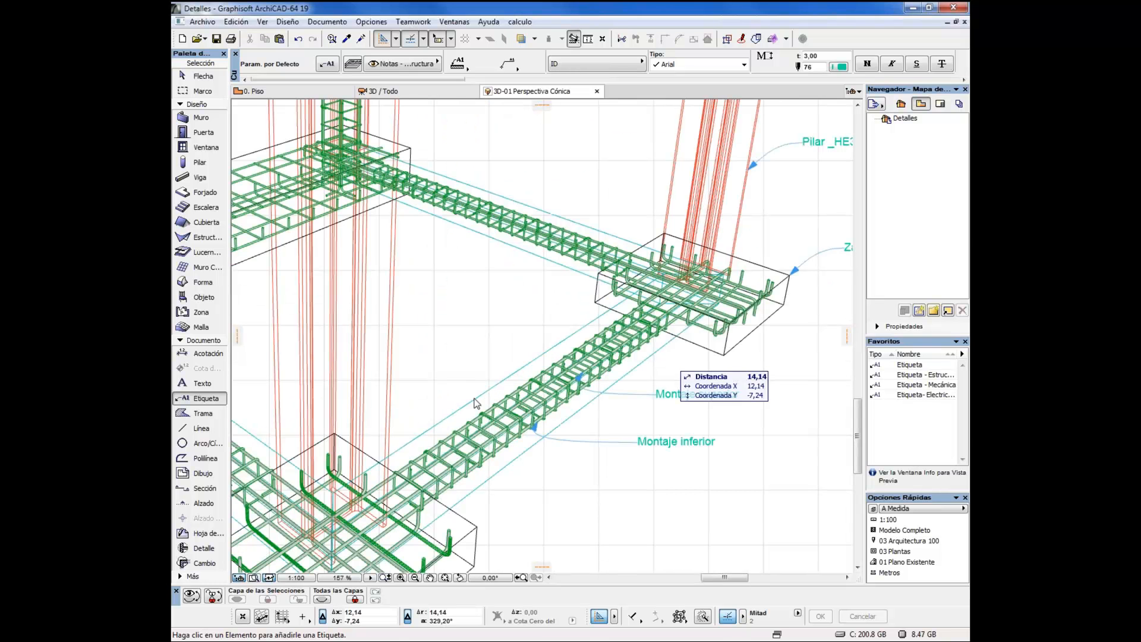
pyautogui.moveTo(492, 366); pyautogui.dragTo(585, 330)
pyautogui.scroll(-1, 571, 306)
pyautogui.moveTo(414, 307); pyautogui.dragTo(451, 301)
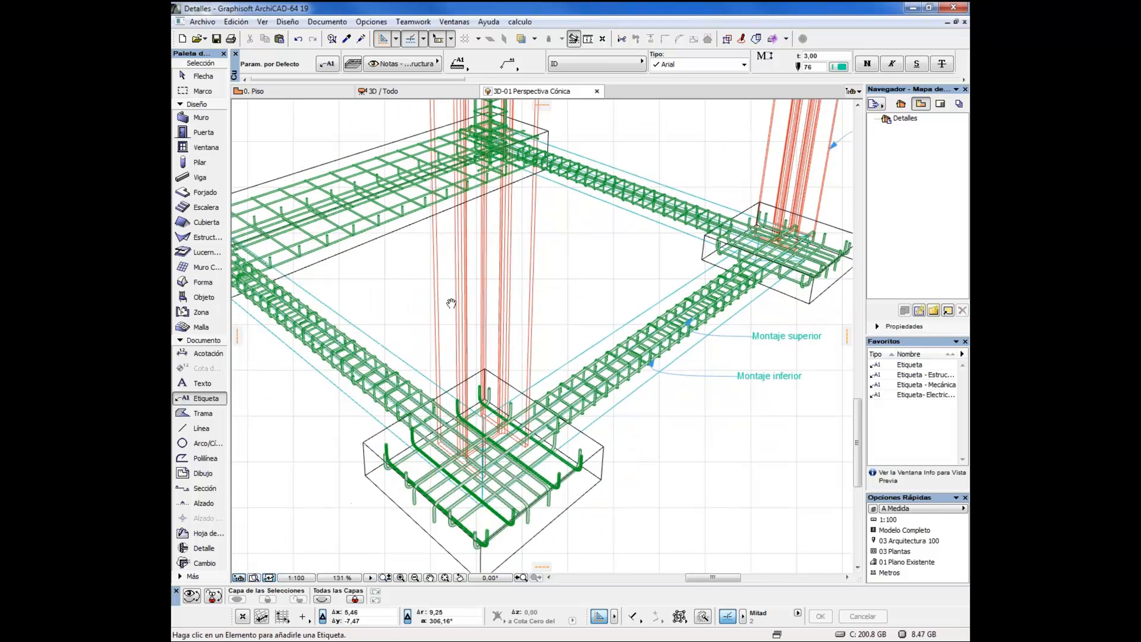
pyautogui.scroll(-1, 449, 300)
pyautogui.scroll(6, 614, 343)
pyautogui.moveTo(560, 395); pyautogui.dragTo(557, 323)
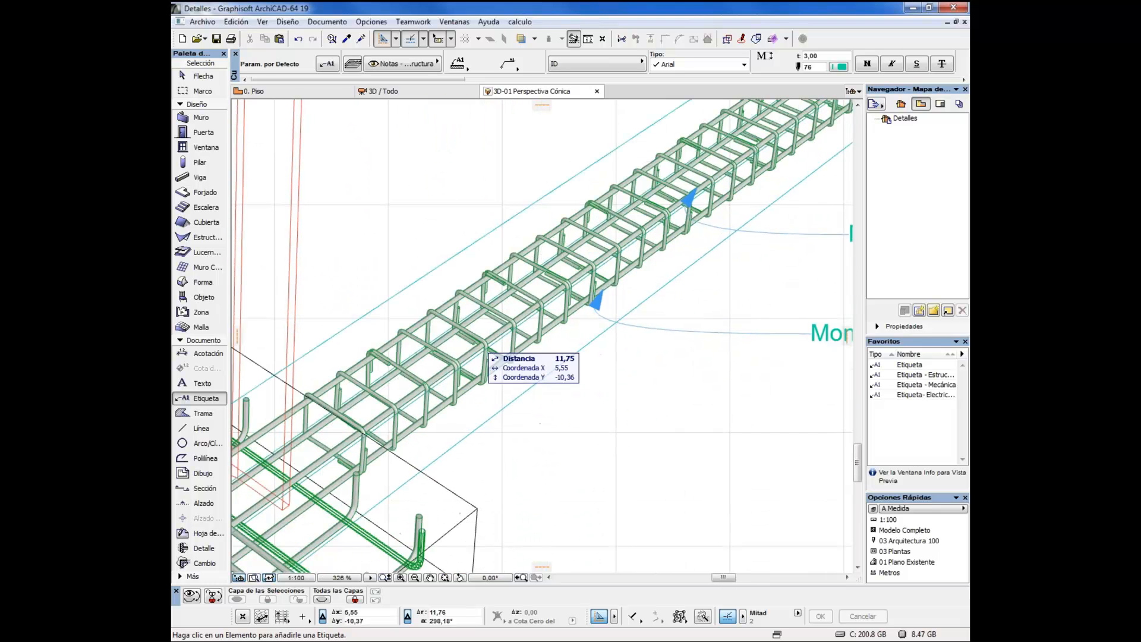
pyautogui.click(471, 334)
# Move the Estribos label clear of the tie beam into the empty area below the Montaje inferior label
pyautogui.keyDown('shift'); pyautogui.click(597, 276); pyautogui.keyUp('shift')
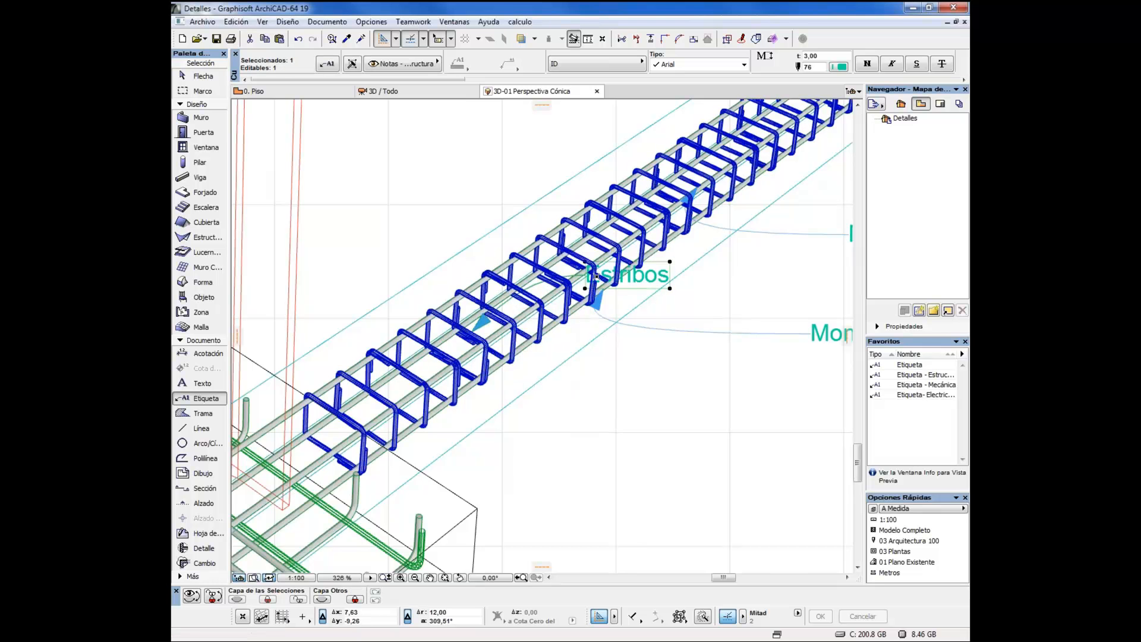
pyautogui.click(586, 275)
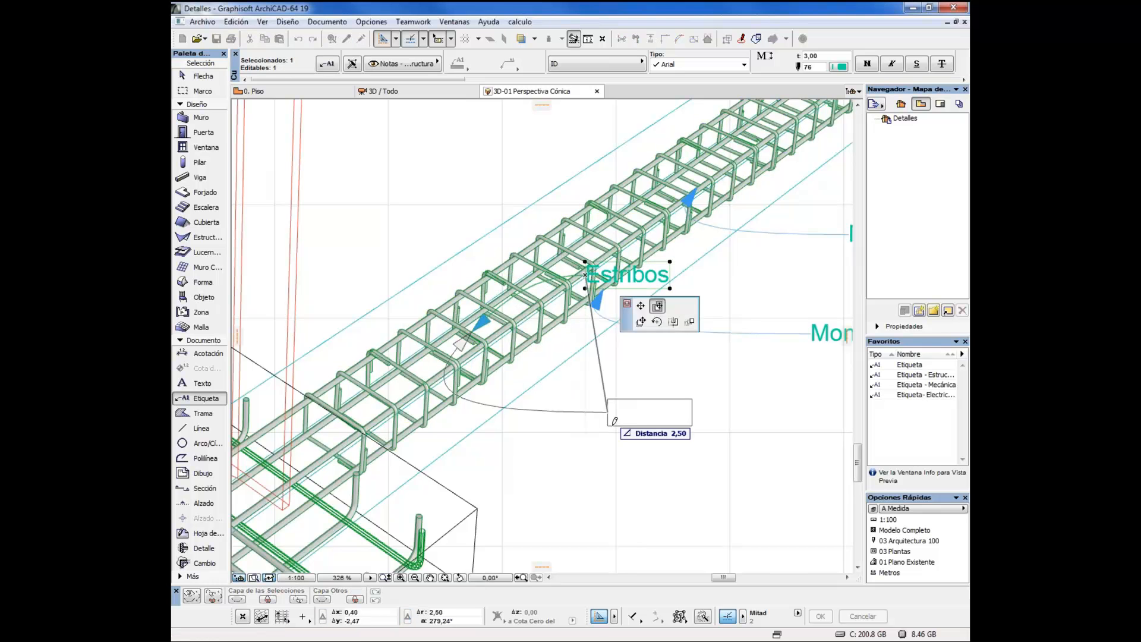
pyautogui.click(678, 441)
pyautogui.scroll(-3, 657, 340)
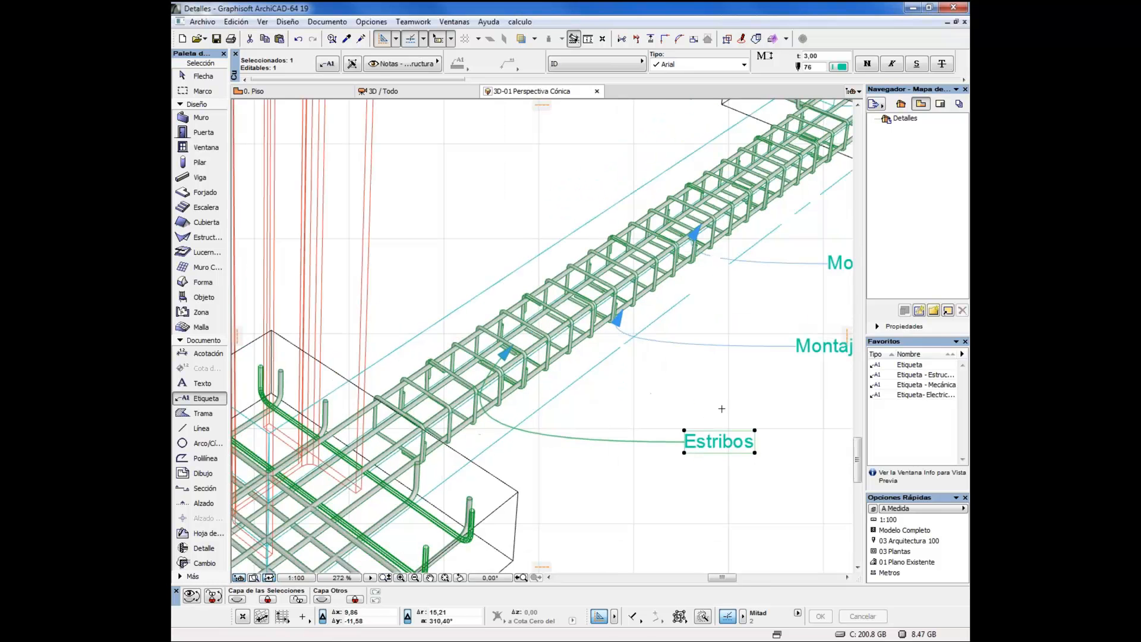
pyautogui.press('Escape')
# Examine the Etiqueta Genérica 19 content and symbol parameters in the Estribos label's settings, and discard the changes
pyautogui.scroll(-4, 657, 340)
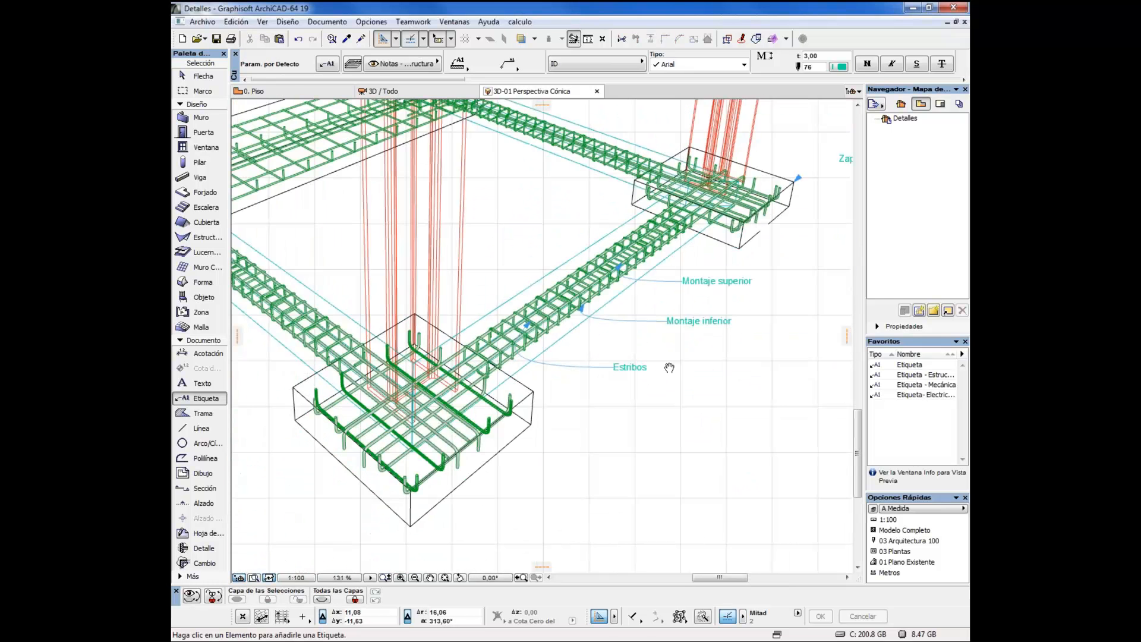
pyautogui.click(639, 377)
pyautogui.click(621, 375)
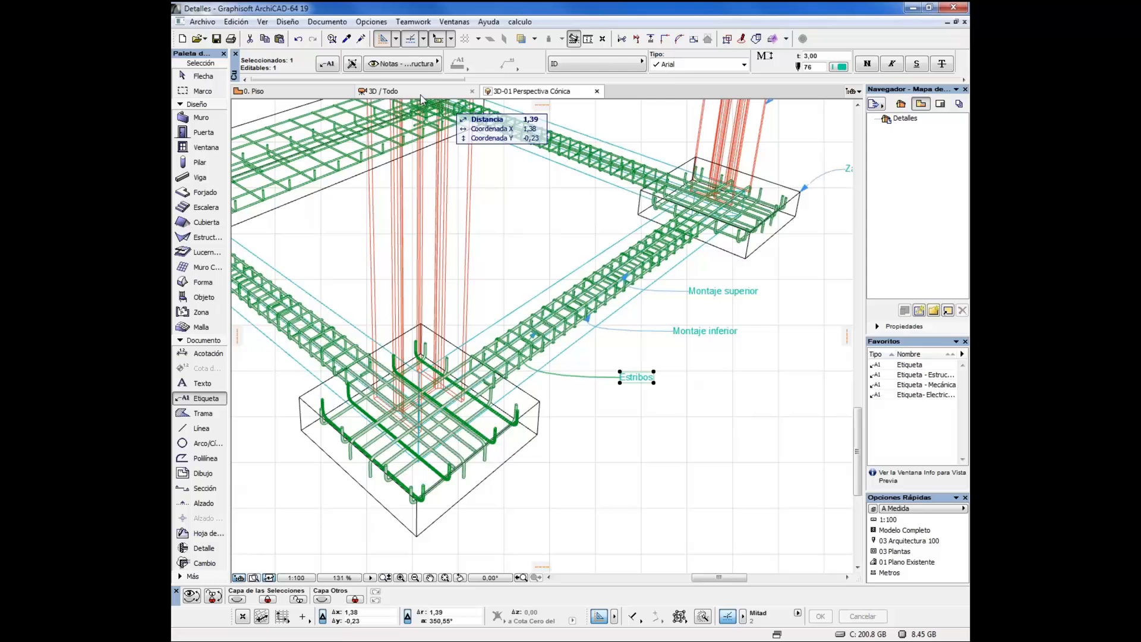
pyautogui.click(329, 64)
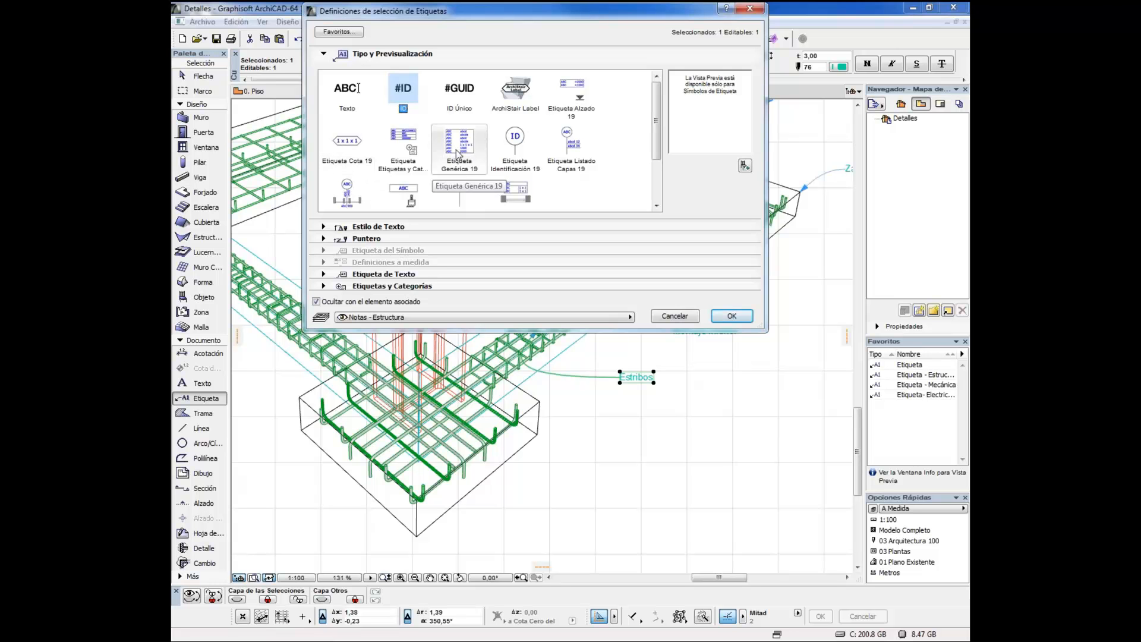
pyautogui.click(457, 155)
pyautogui.click(326, 263)
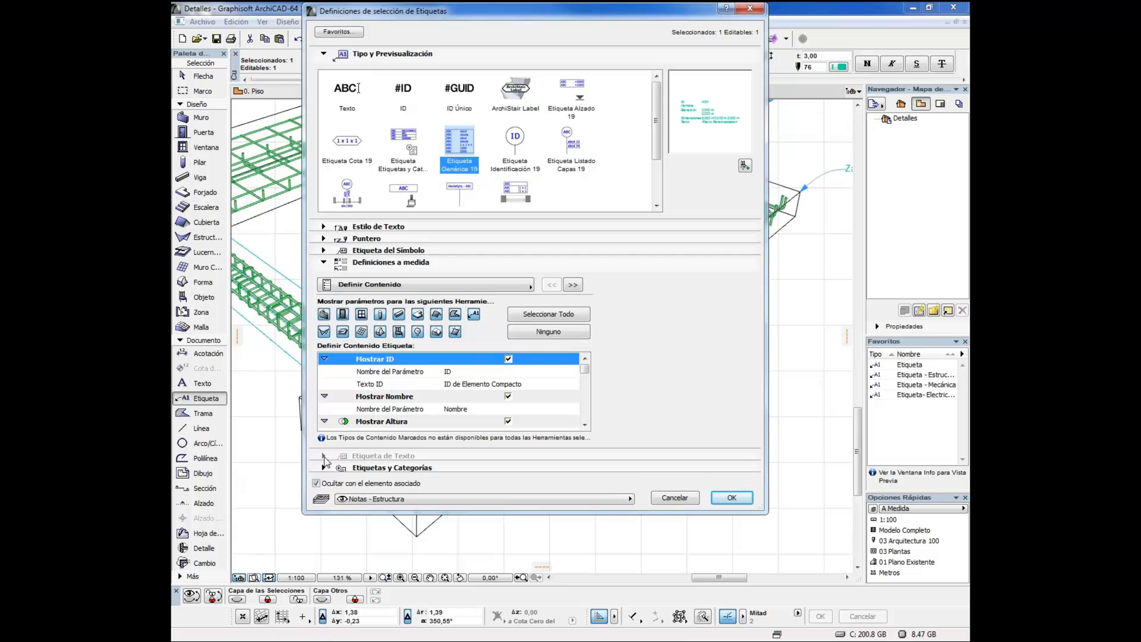
pyautogui.click(324, 468)
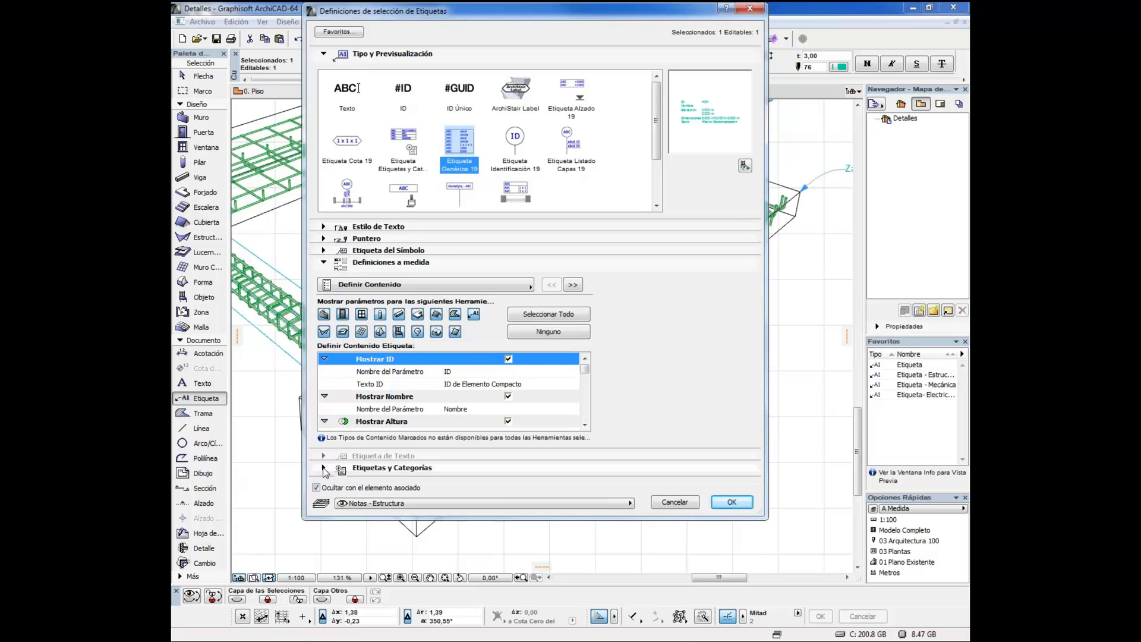
pyautogui.click(323, 250)
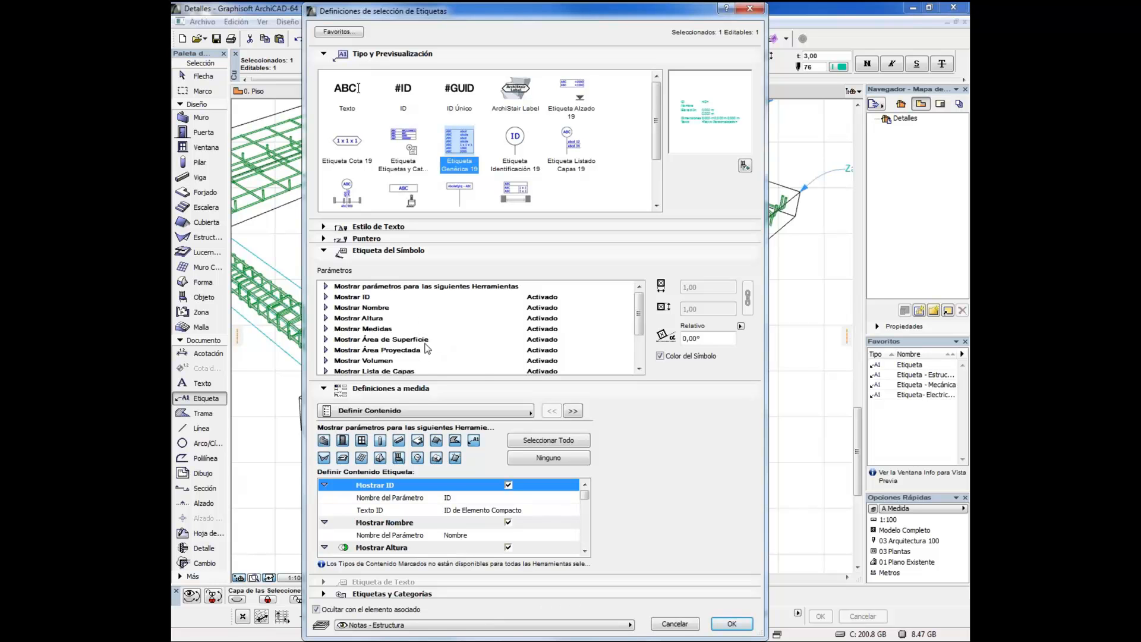
pyautogui.click(639, 369)
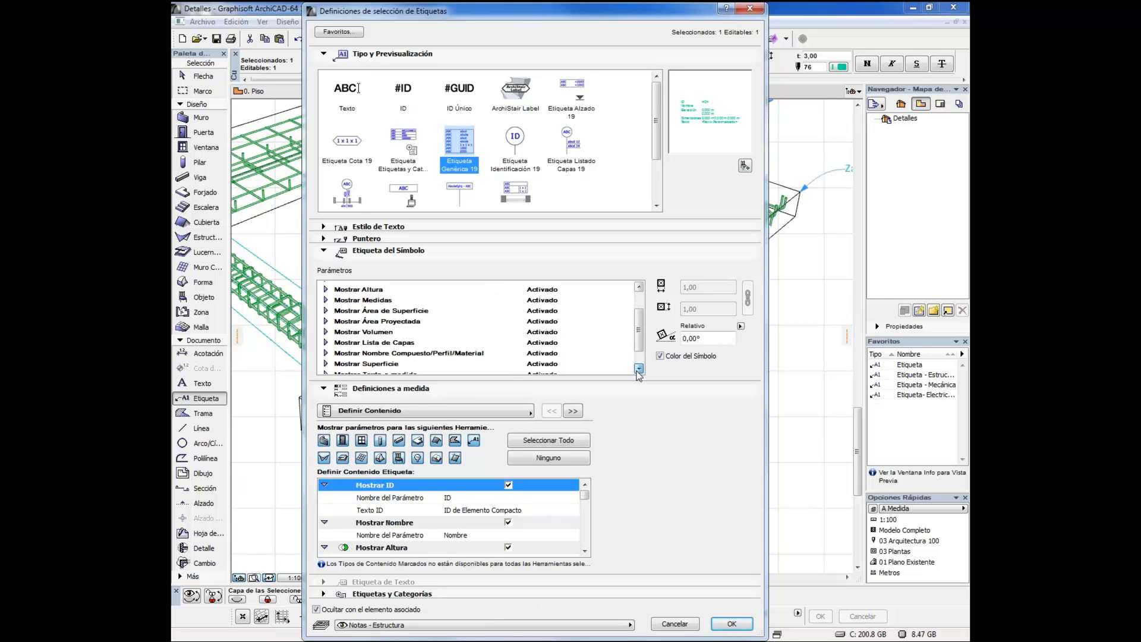
pyautogui.click(682, 629)
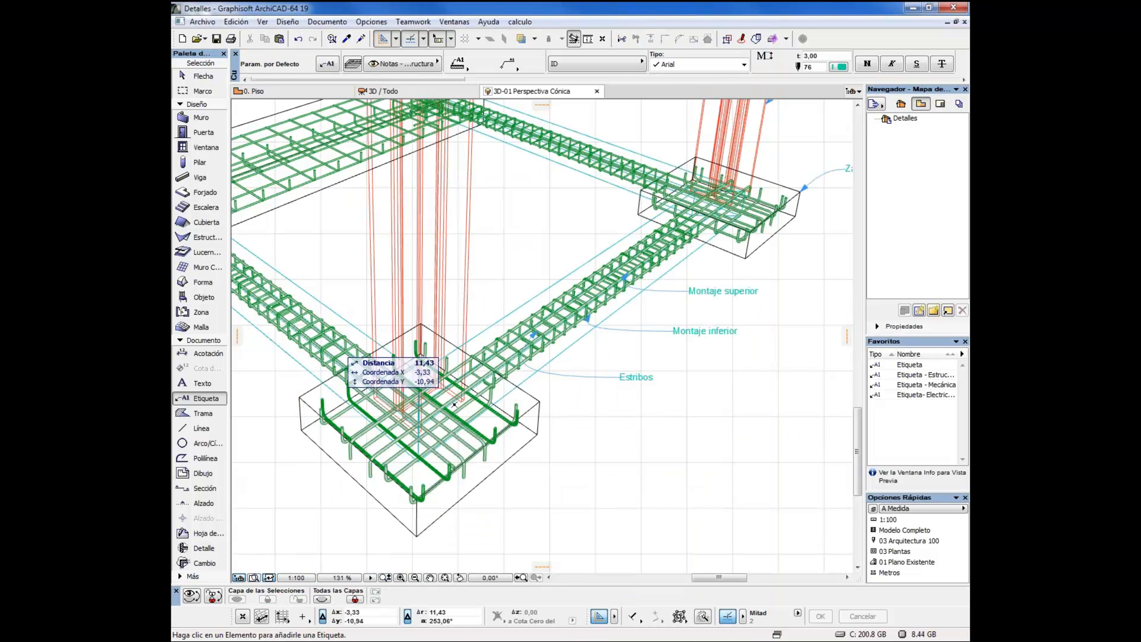
pyautogui.scroll(-3, 643, 417)
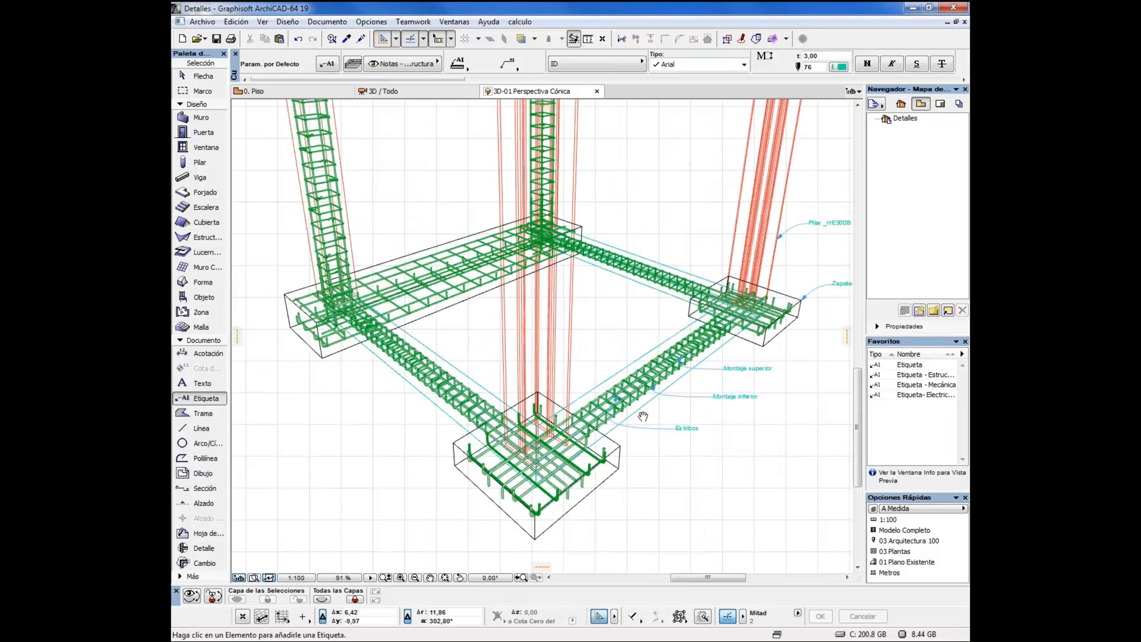
pyautogui.scroll(-3, 643, 417)
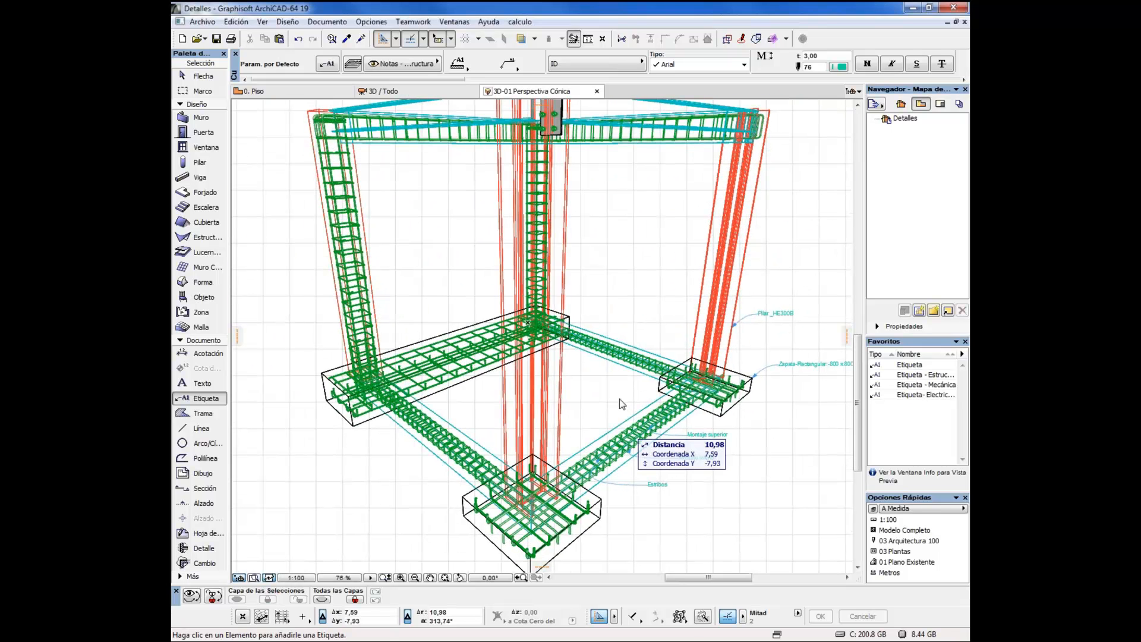
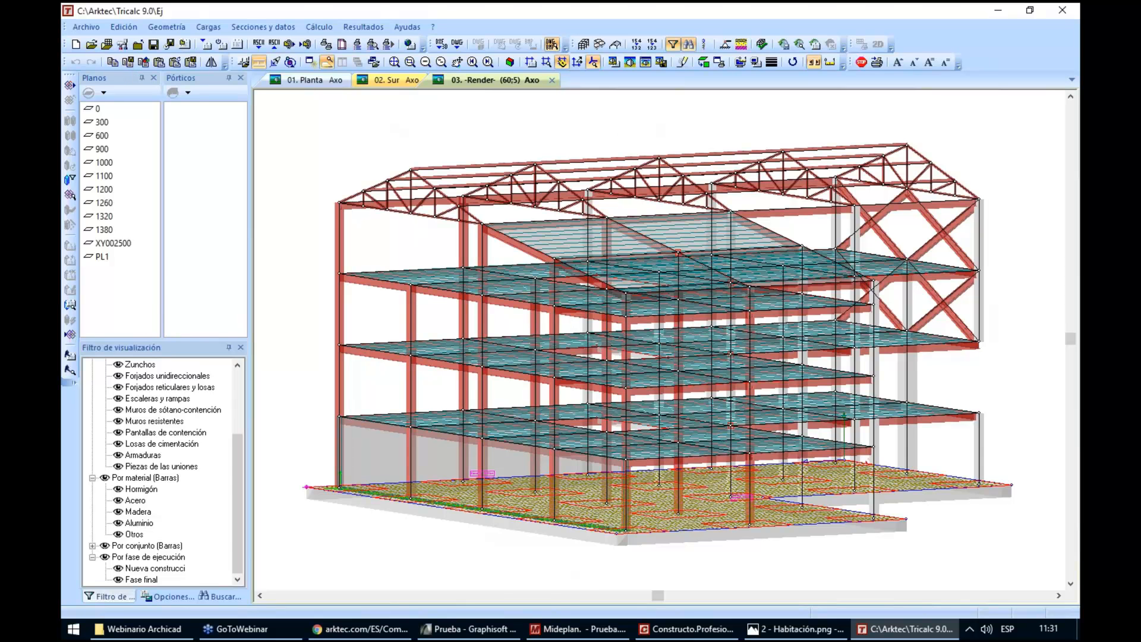
# Open the recent Estructura calculada project and create its BIM model as Estructura calculada.ifc on the desktop
pyautogui.click(86, 27)
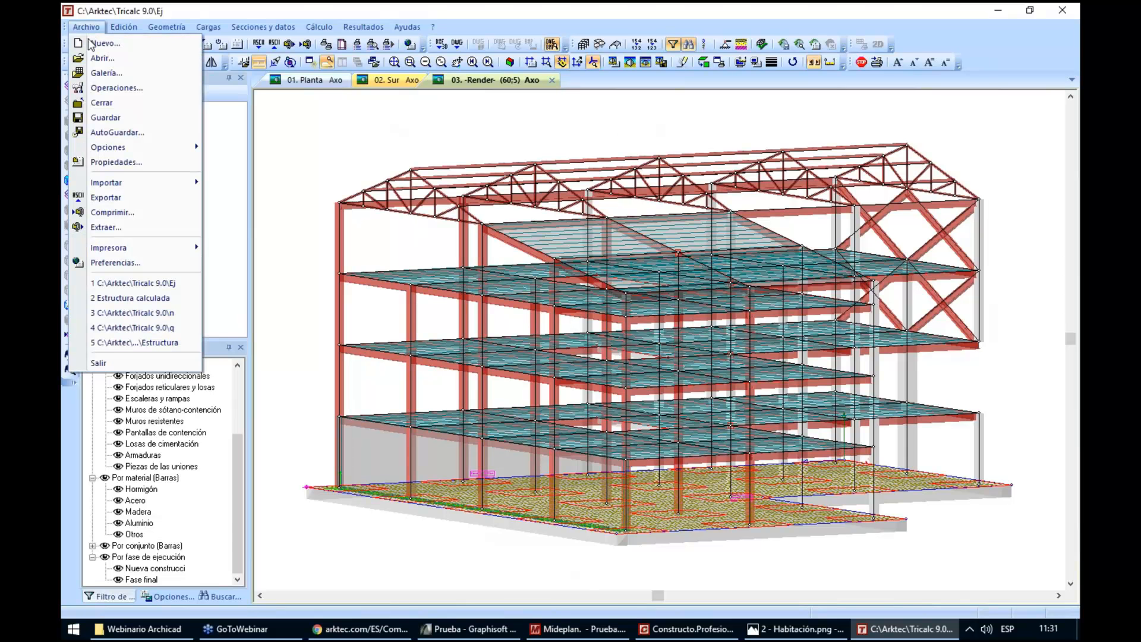
pyautogui.click(148, 298)
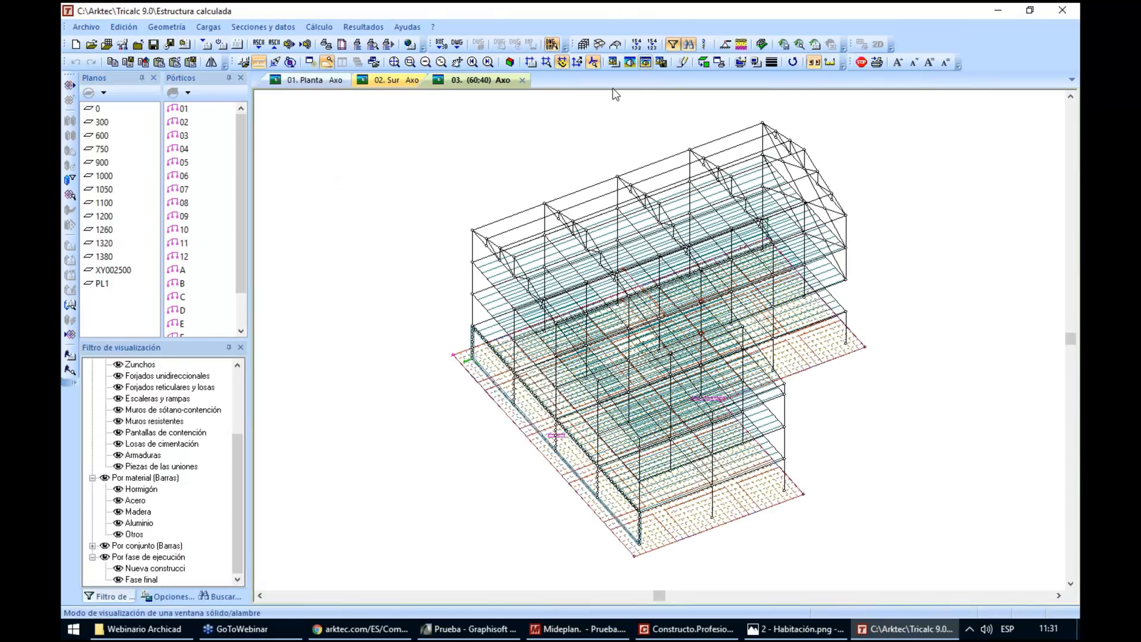
pyautogui.click(70, 336)
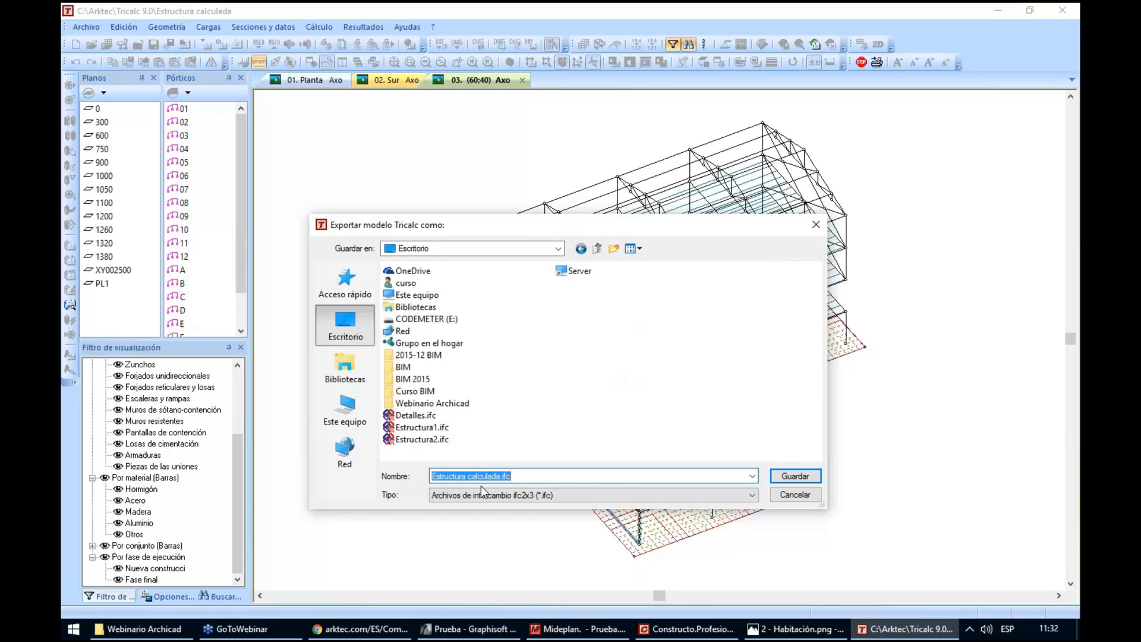
pyautogui.click(786, 475)
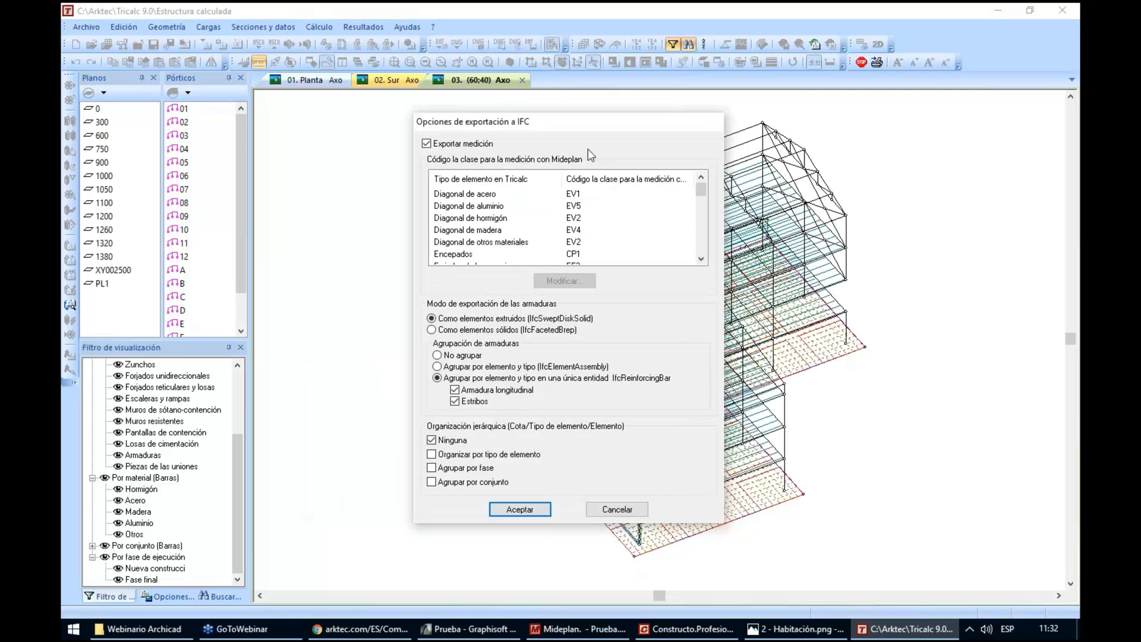
# Run the IFC export with Exportar medición enabled and move the output file to the position where it was originally imported
pyautogui.click(460, 147)
pyautogui.click(451, 148)
pyautogui.click(514, 507)
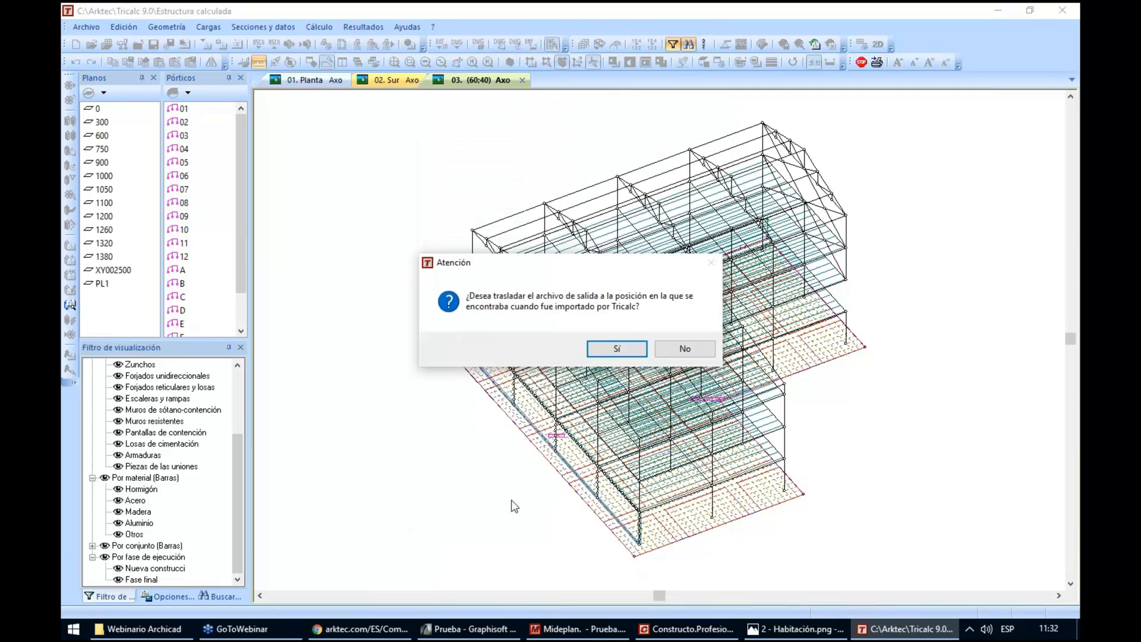
pyautogui.click(629, 349)
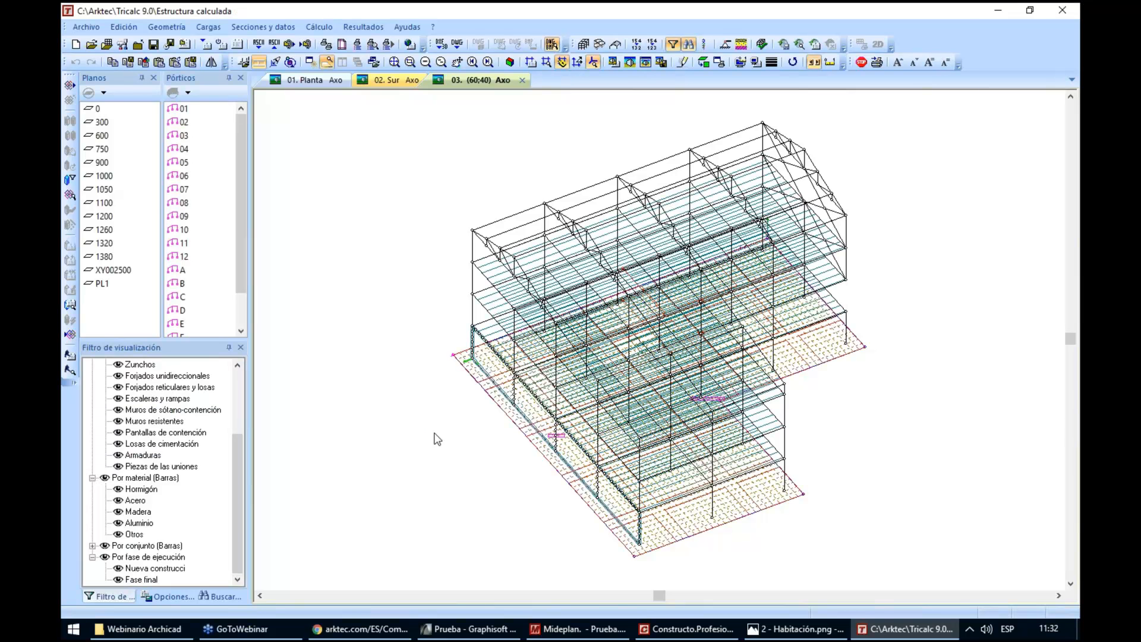
# Switch to Mideplan and close the open Prueba.ifc measurement and the Clases de elementos document
pyautogui.click(552, 630)
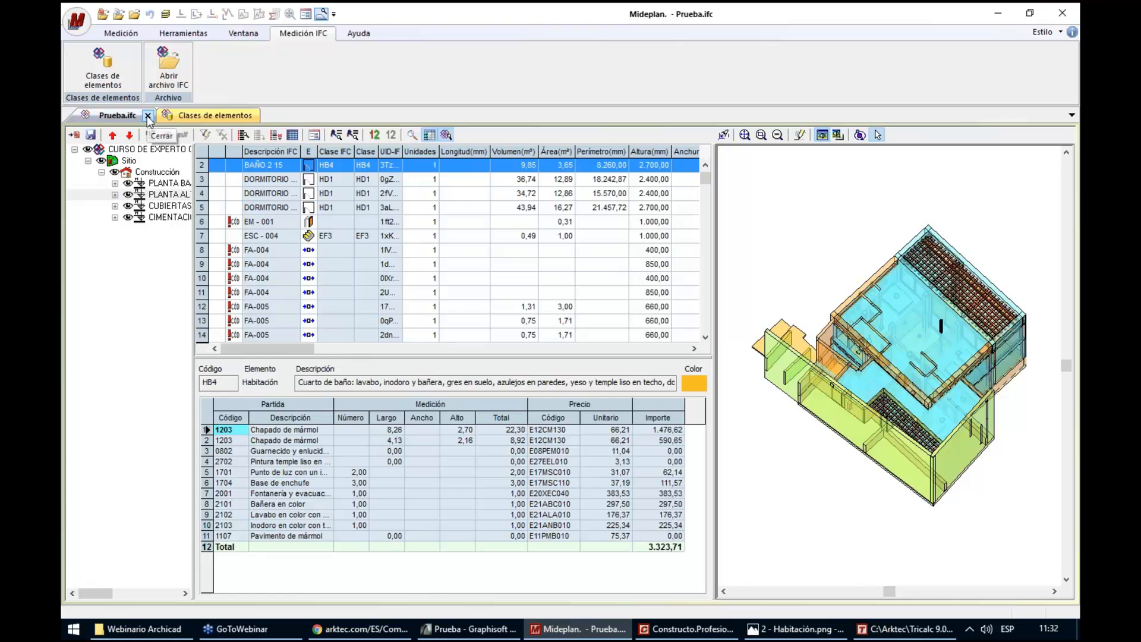
pyautogui.click(148, 115)
pyautogui.click(188, 115)
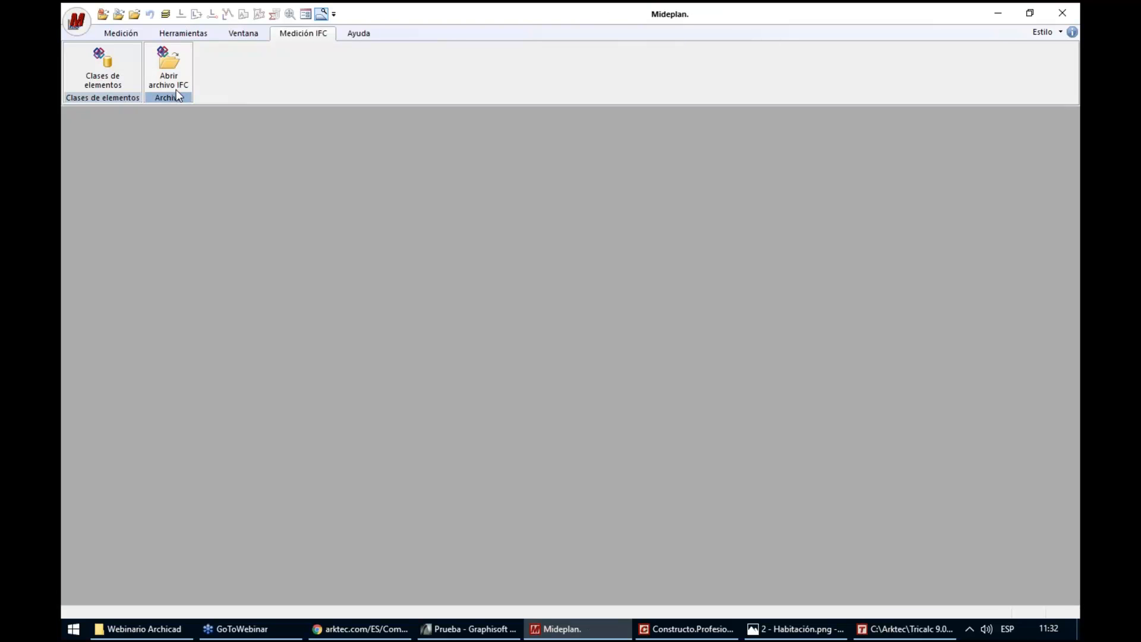
pyautogui.click(177, 67)
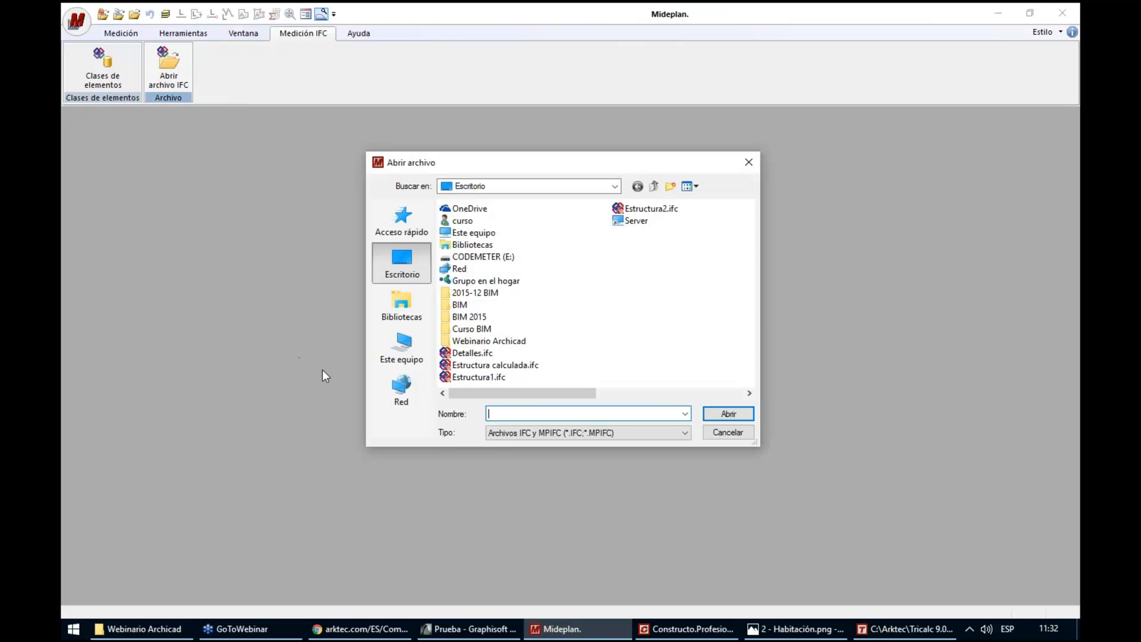
pyautogui.doubleClick(502, 365)
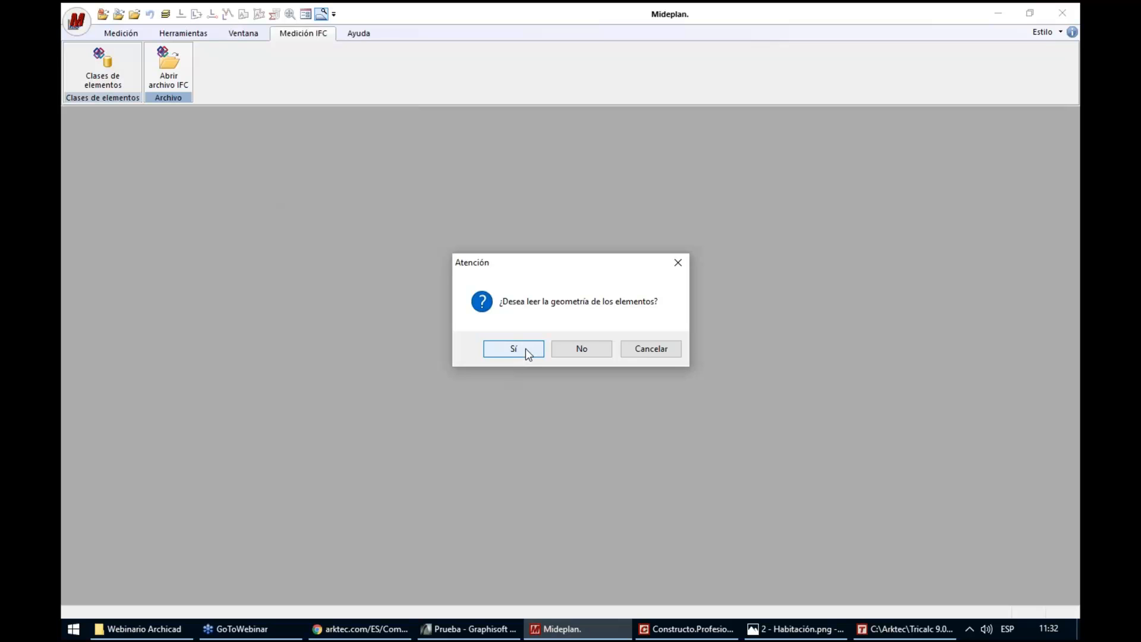
pyautogui.click(669, 349)
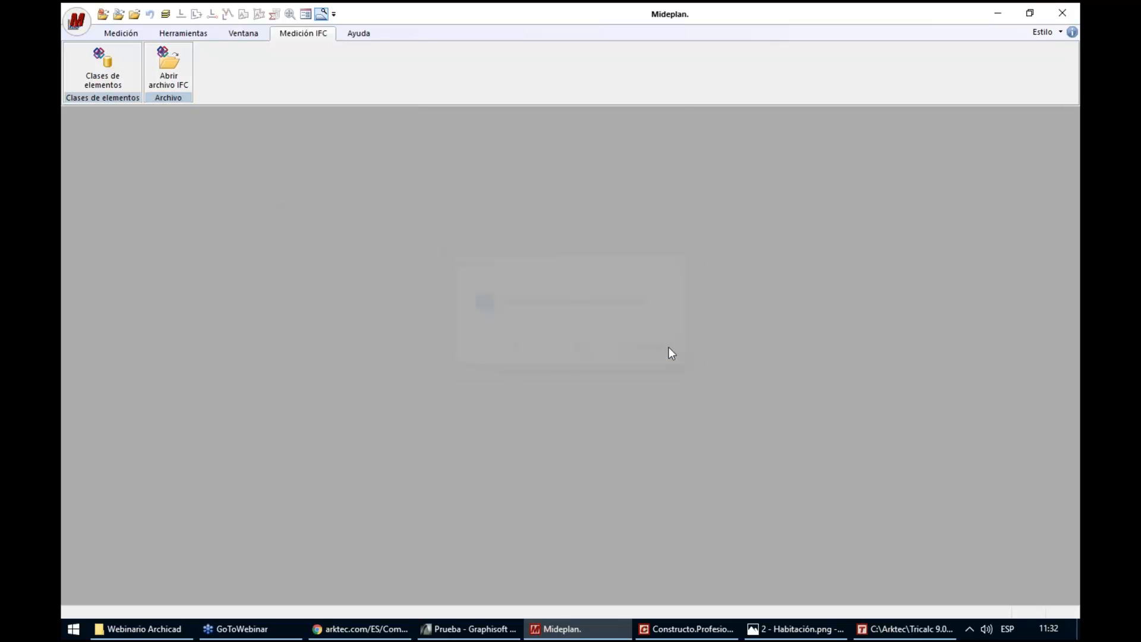
# Open the element classes catalogue and display the definition of wall class MC2
pyautogui.click(105, 67)
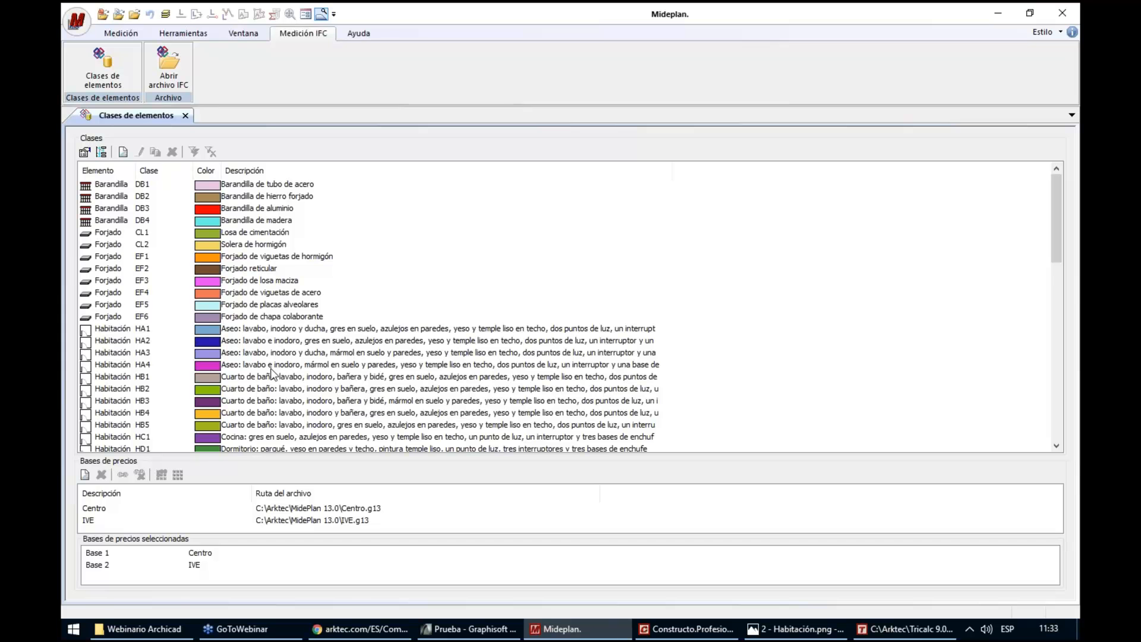
pyautogui.click(109, 381)
pyautogui.scroll(-4, 112, 381)
pyautogui.scroll(-2, 113, 380)
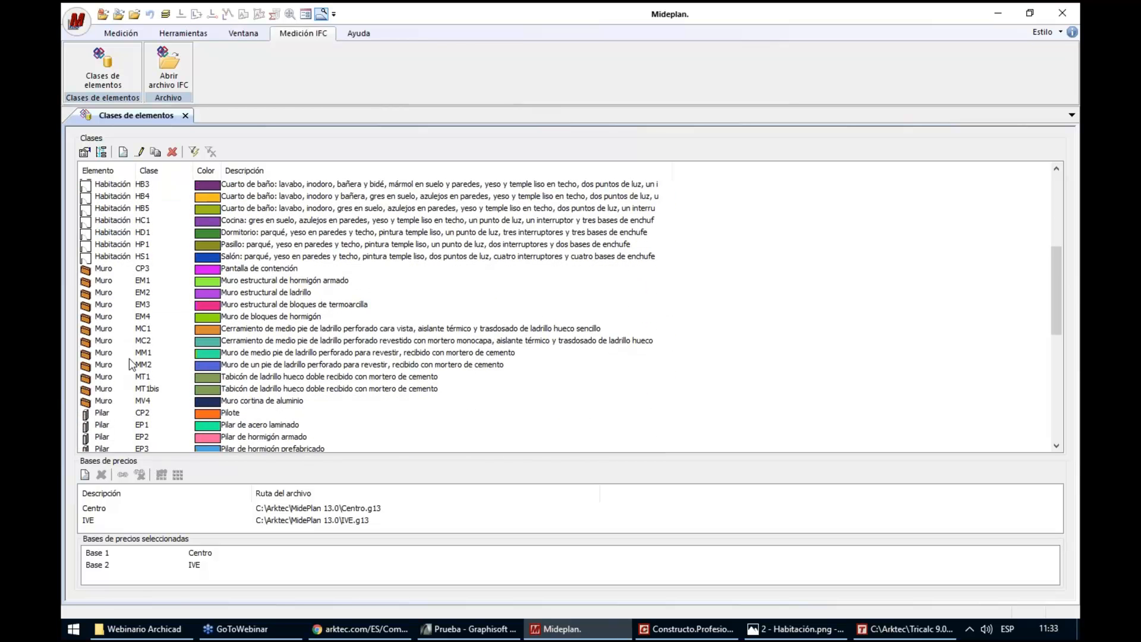
pyautogui.click(315, 342)
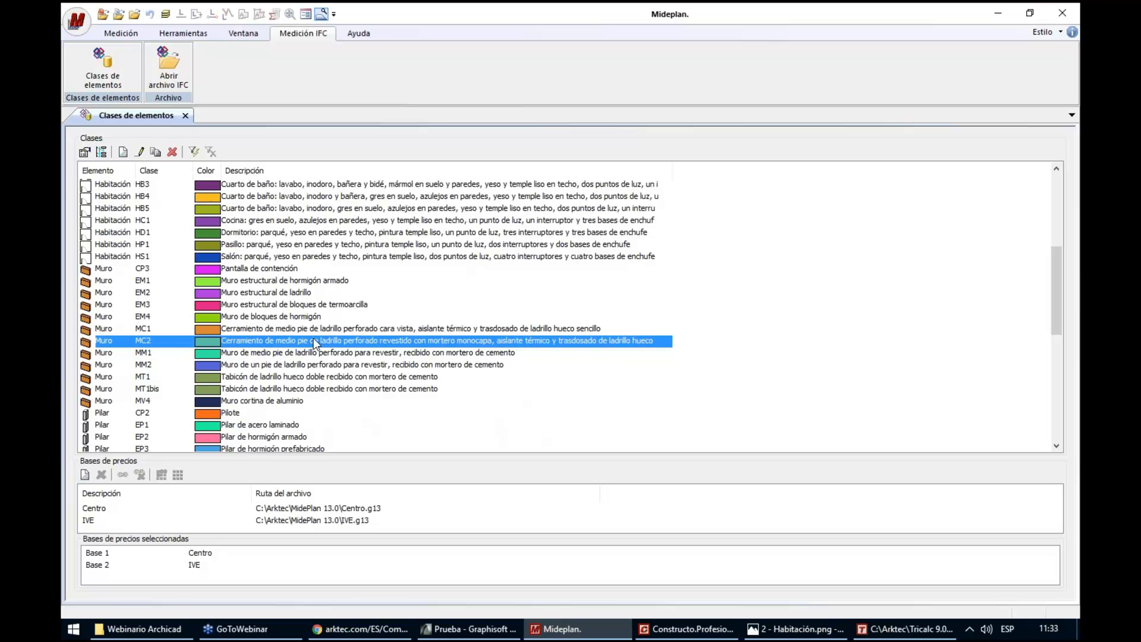
pyautogui.doubleClick(313, 337)
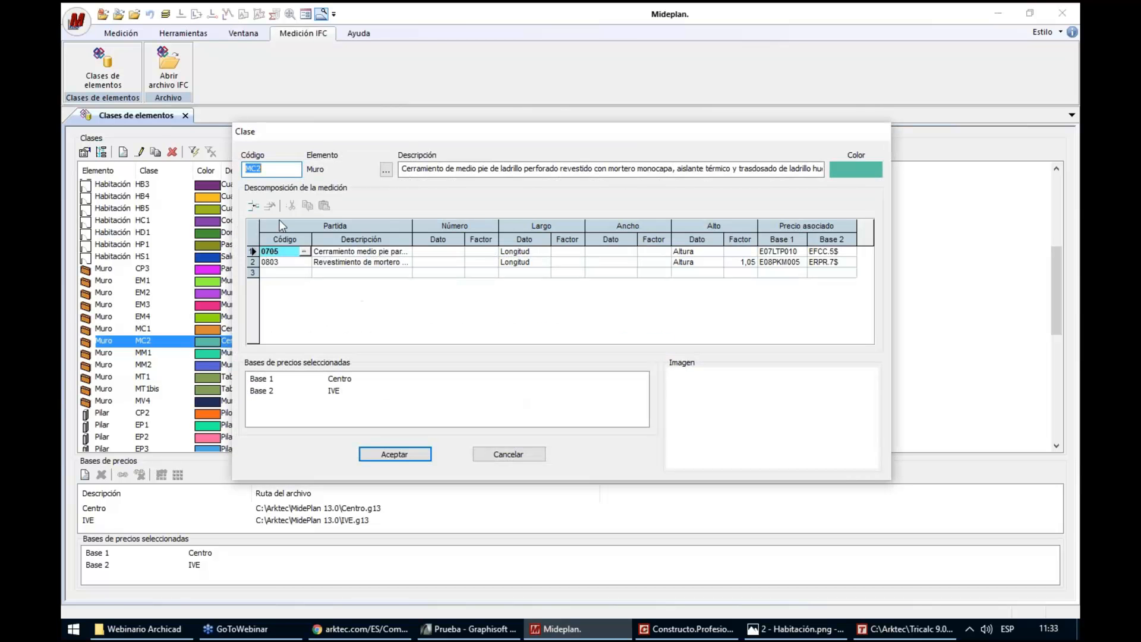
# View the 1 - Muro.png wall measurement diagram enlarged in Fotos and return to the MC2 class definition in Mideplan
pyautogui.click(791, 630)
pyautogui.press('Left')
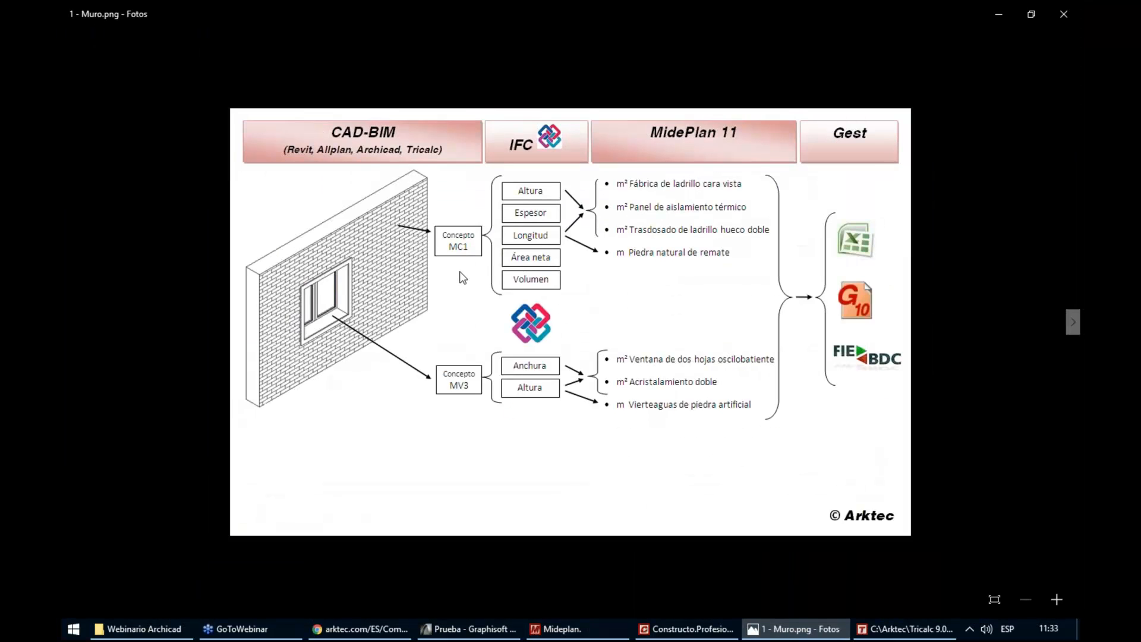
pyautogui.scroll(3, 460, 273)
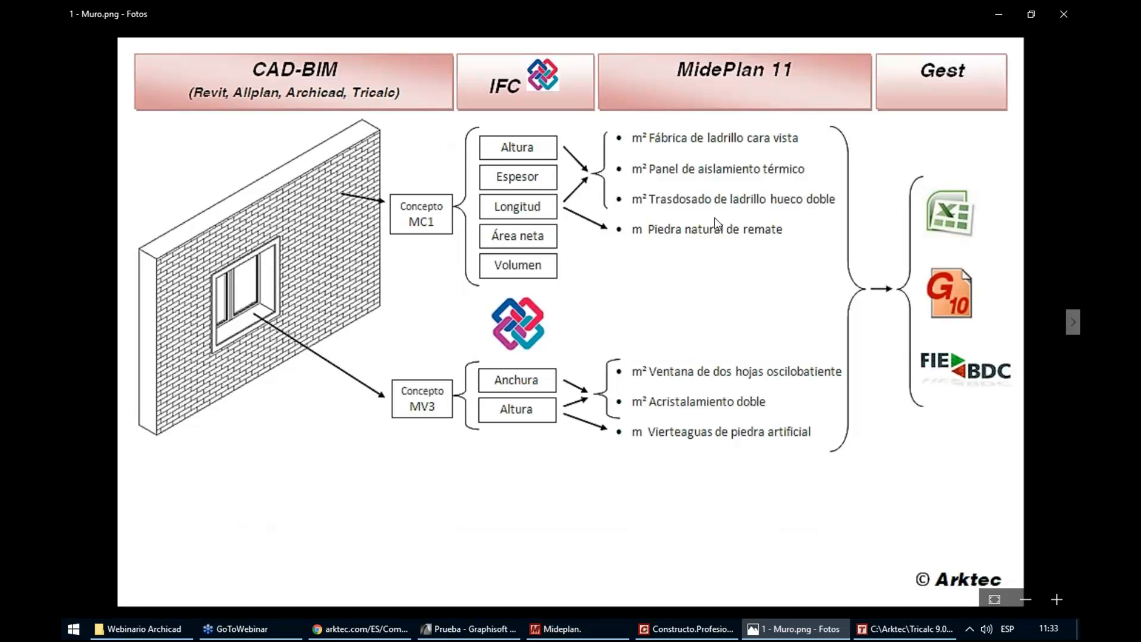
pyautogui.hotkey('alt', 'Tab')
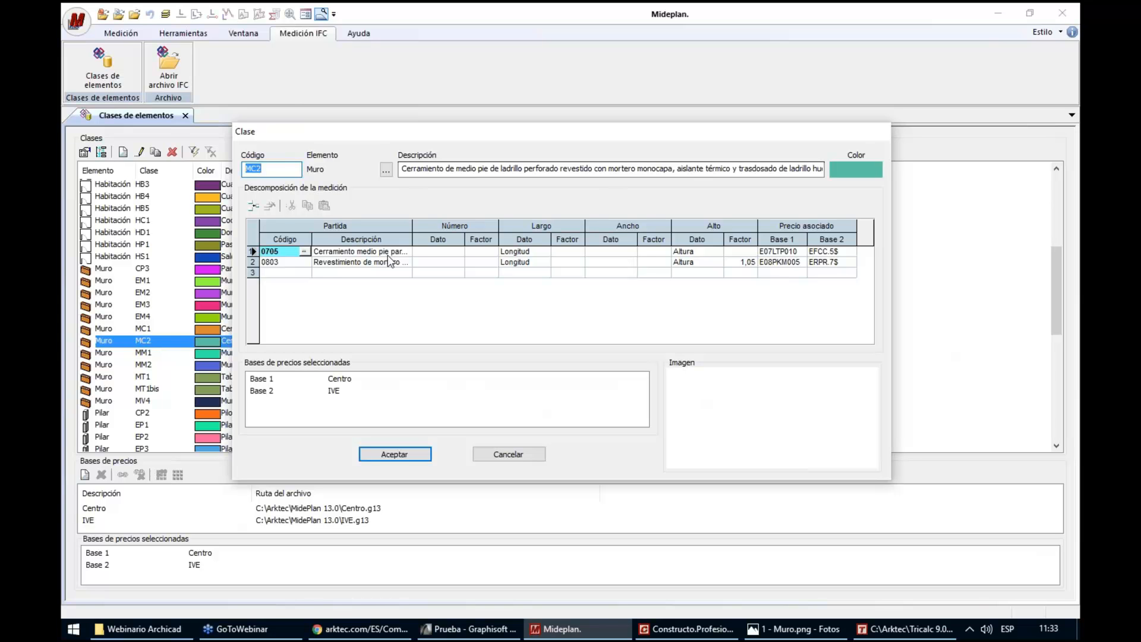
# Examine the Largo and Alto data and their available options for item 0705 in the MC2 measurement breakdown
pyautogui.click(277, 261)
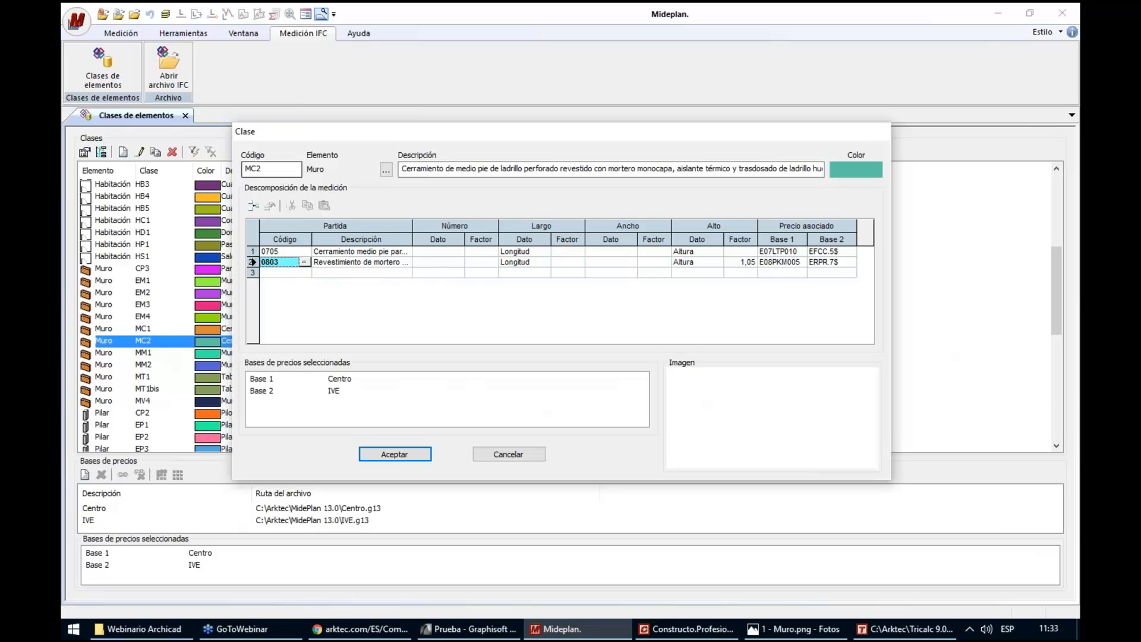
pyautogui.click(361, 252)
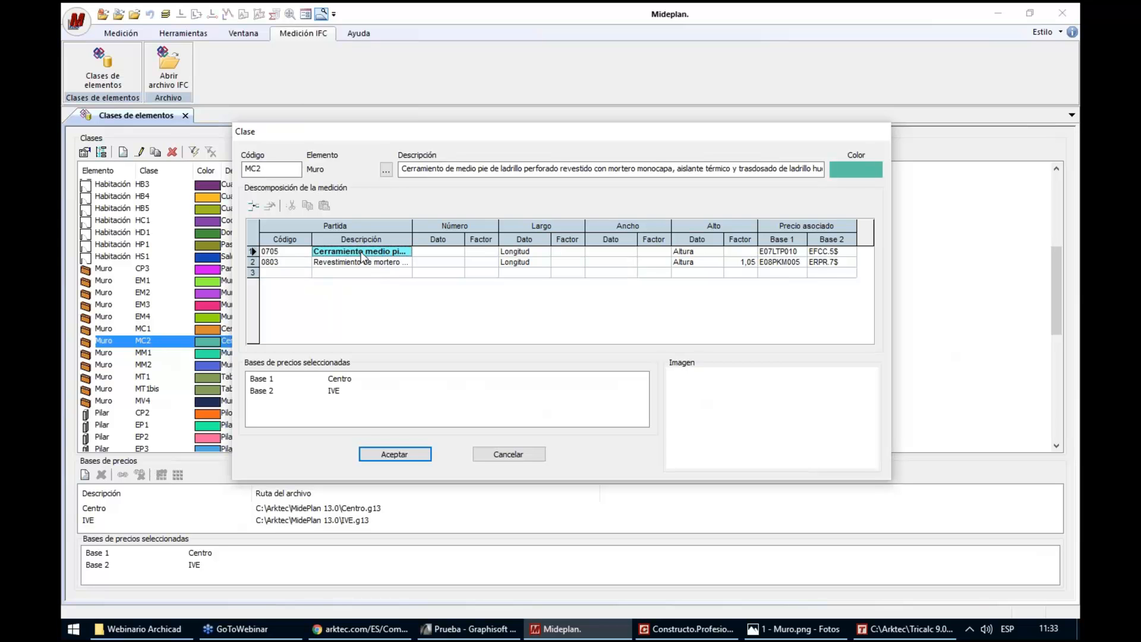
pyautogui.click(519, 252)
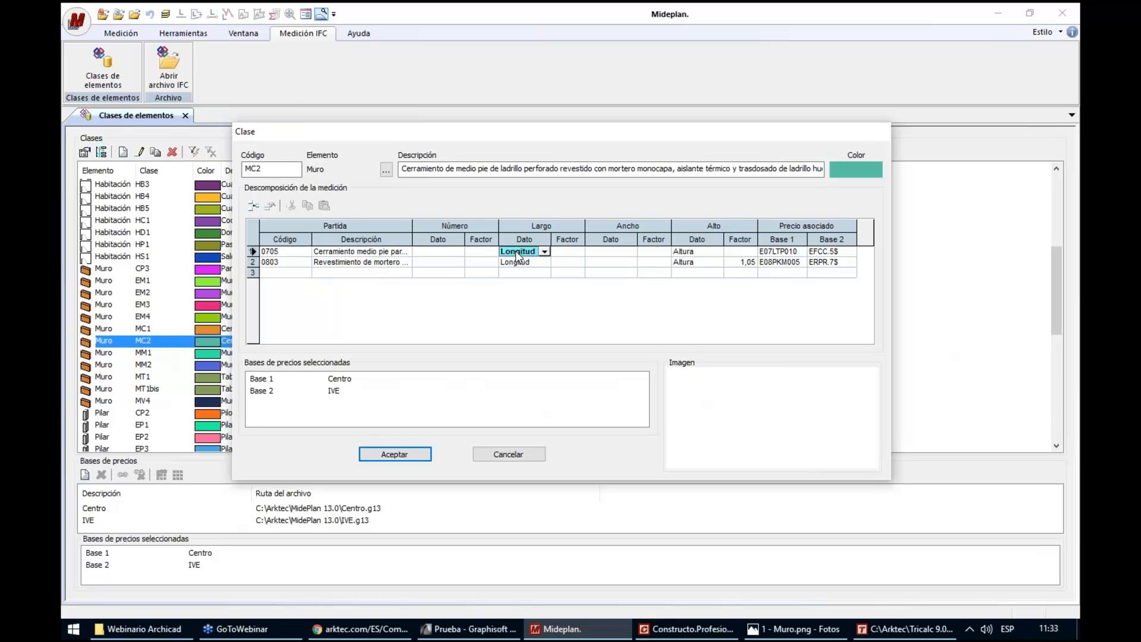
pyautogui.click(692, 252)
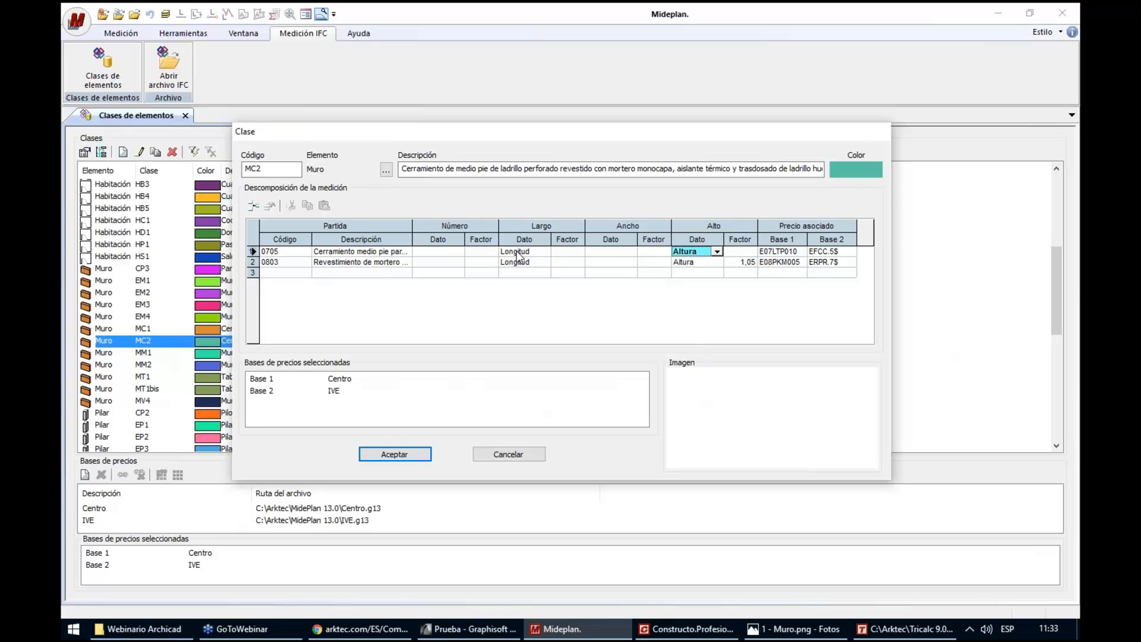
pyautogui.click(544, 253)
pyautogui.click(545, 253)
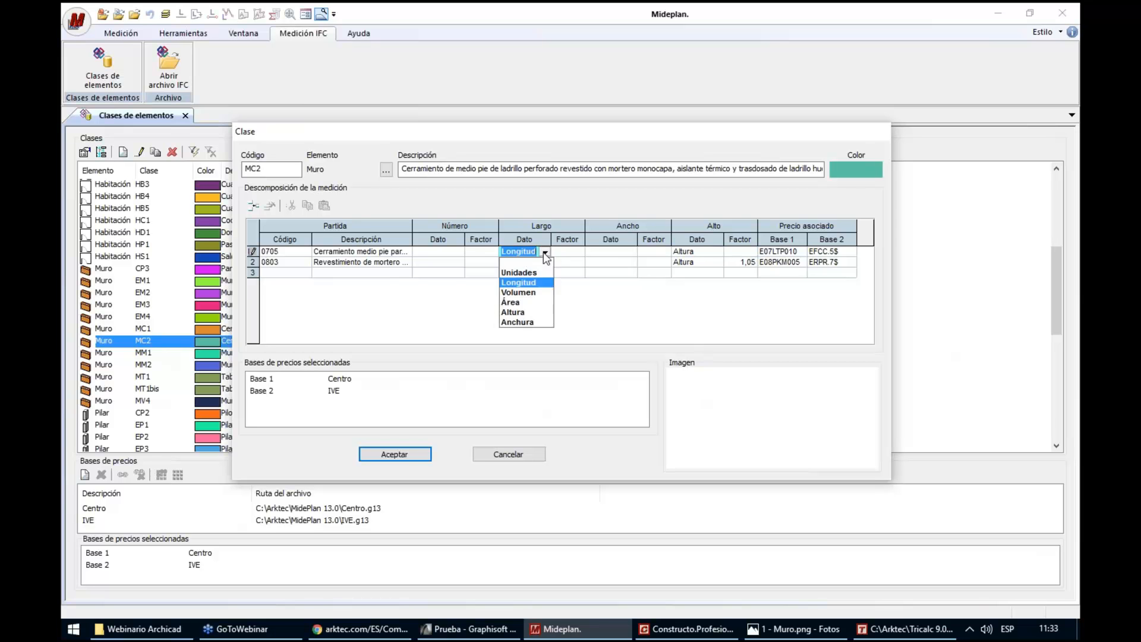
pyautogui.click(544, 253)
pyautogui.click(718, 253)
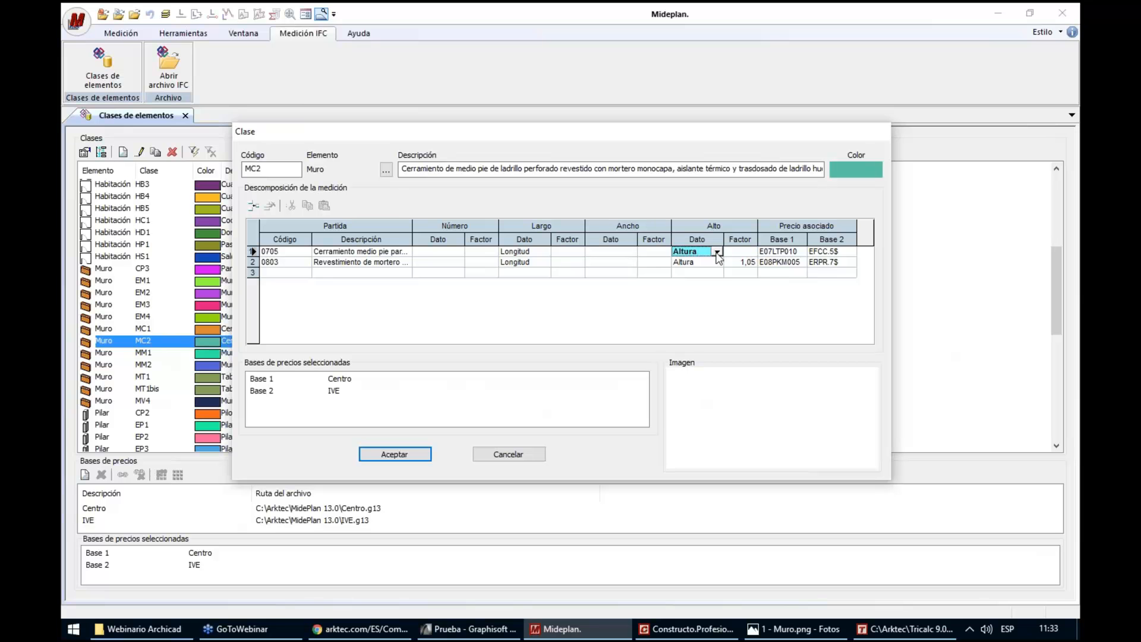
pyautogui.click(719, 253)
pyautogui.click(718, 253)
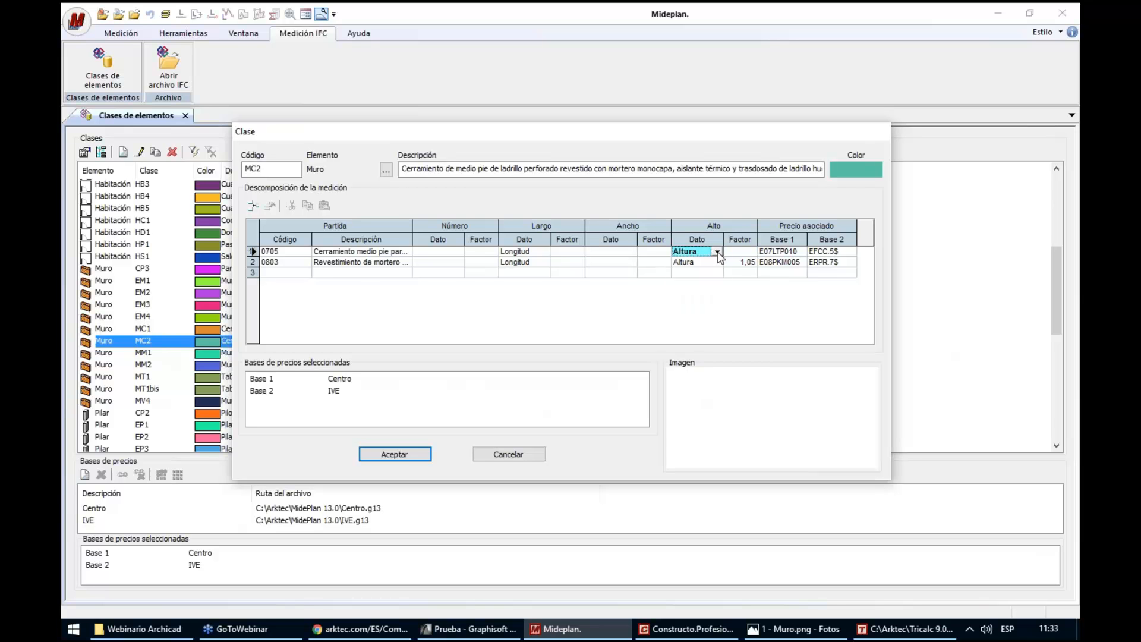
# Examine the Largo and Alto data of the mortar render item 0803 and leave the MC2 definition without saving
pyautogui.click(353, 267)
pyautogui.click(518, 262)
pyautogui.click(692, 262)
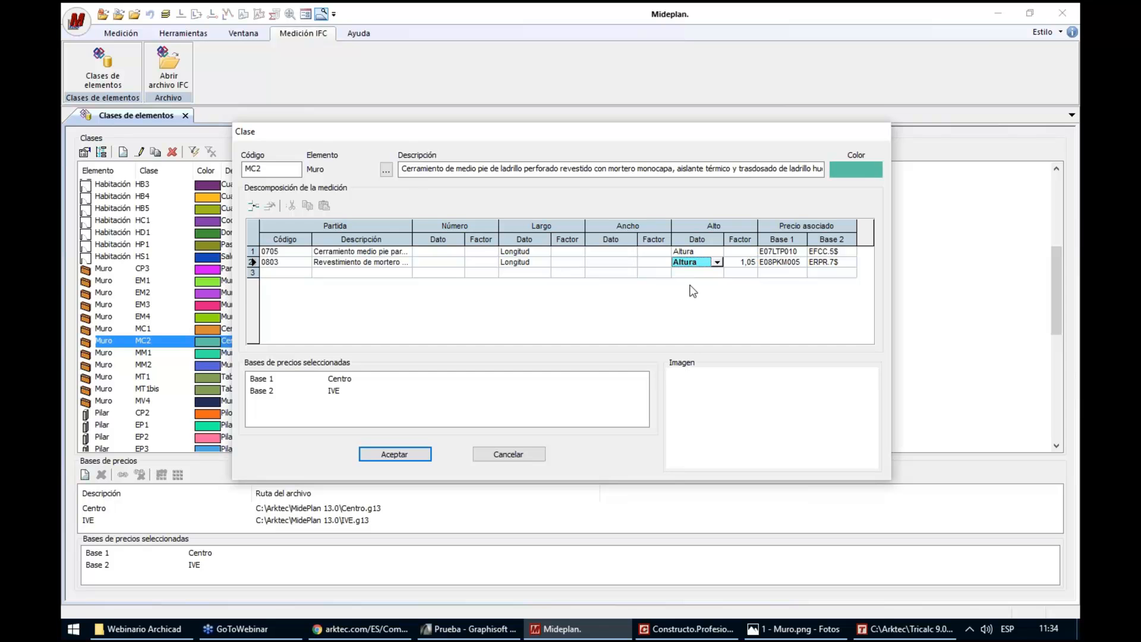
pyautogui.click(497, 452)
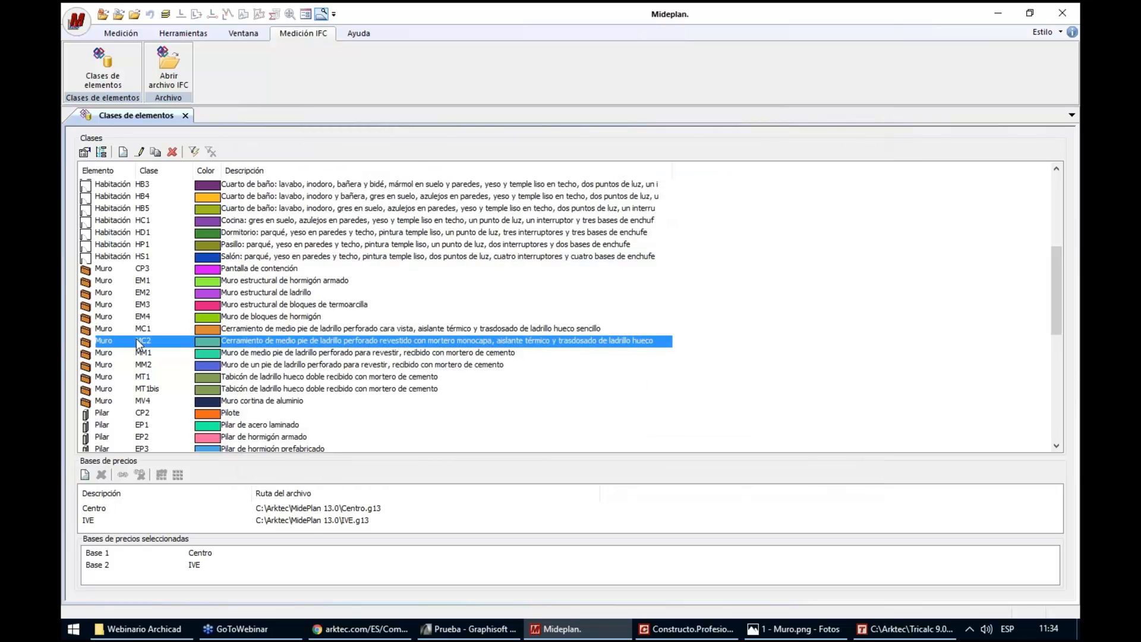
# Duplicate wall class MC2 and give the copy the code MC2bis
pyautogui.click(156, 153)
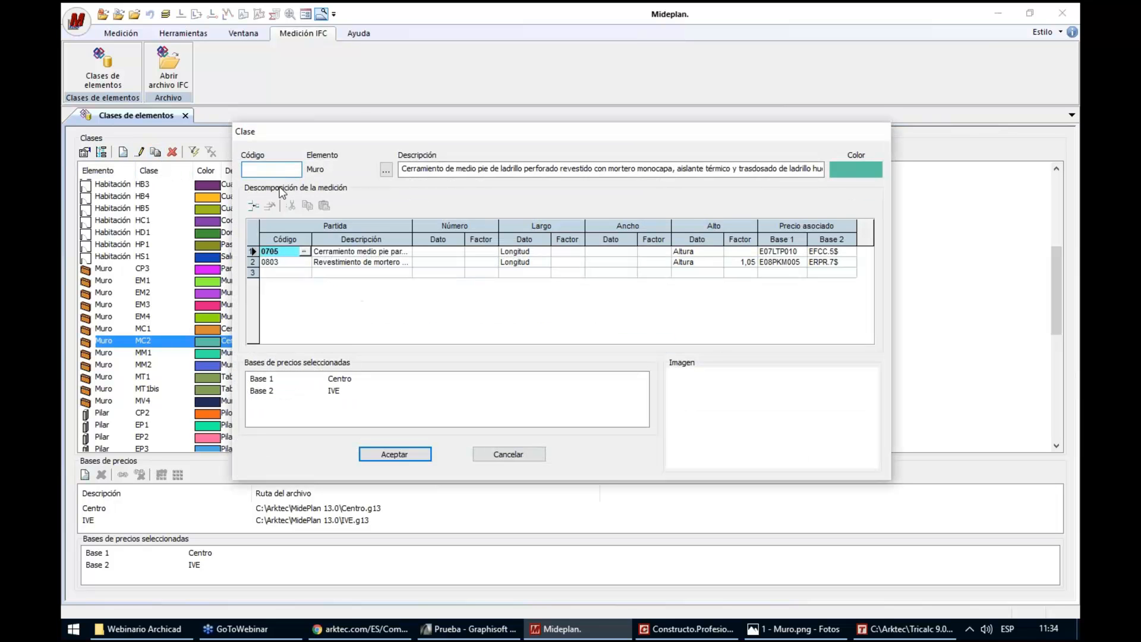
pyautogui.write('MC2bis')
# Compare the Largo and Alto data of item 0705 in MC2bis with the 1 - Muro.png diagram in Fotos, returning to Mideplan
pyautogui.click(519, 252)
pyautogui.click(691, 253)
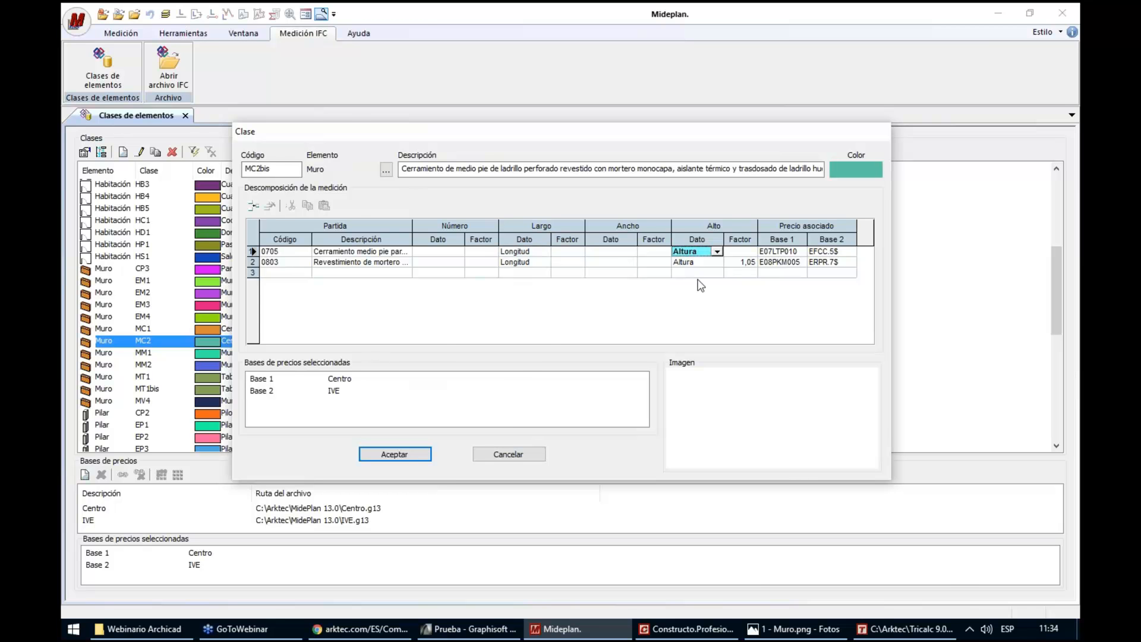
pyautogui.click(789, 634)
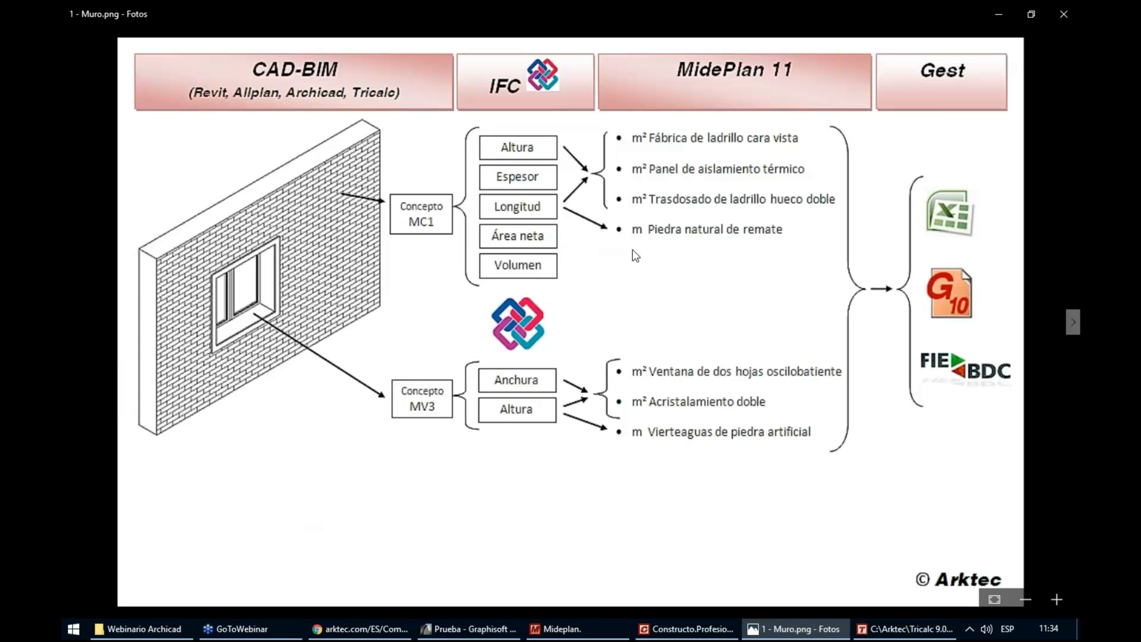
pyautogui.hotkey('alt', 'Tab')
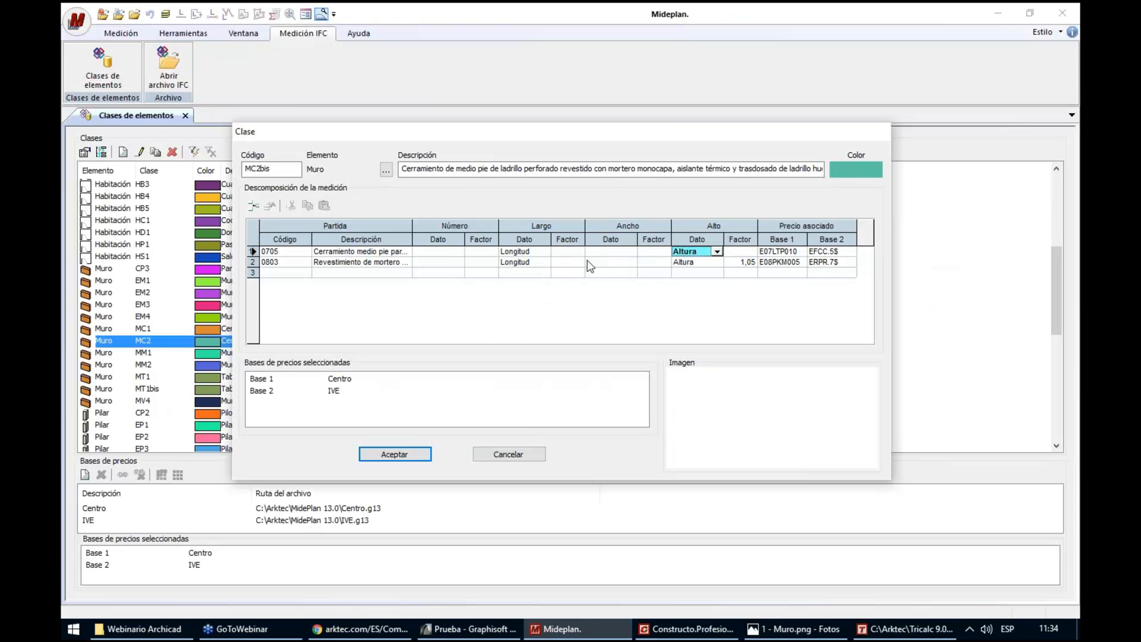
# Set the Largo data to Área for items 0705 and 0803 of class MC2bis
pyautogui.click(518, 252)
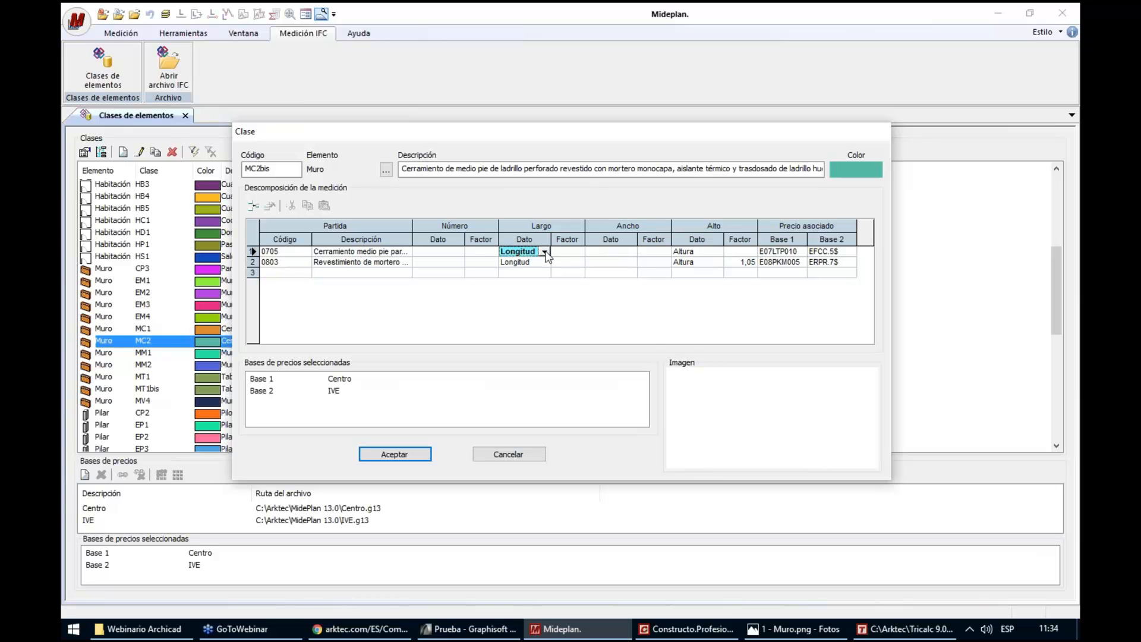
pyautogui.click(544, 252)
pyautogui.click(531, 302)
pyautogui.click(545, 262)
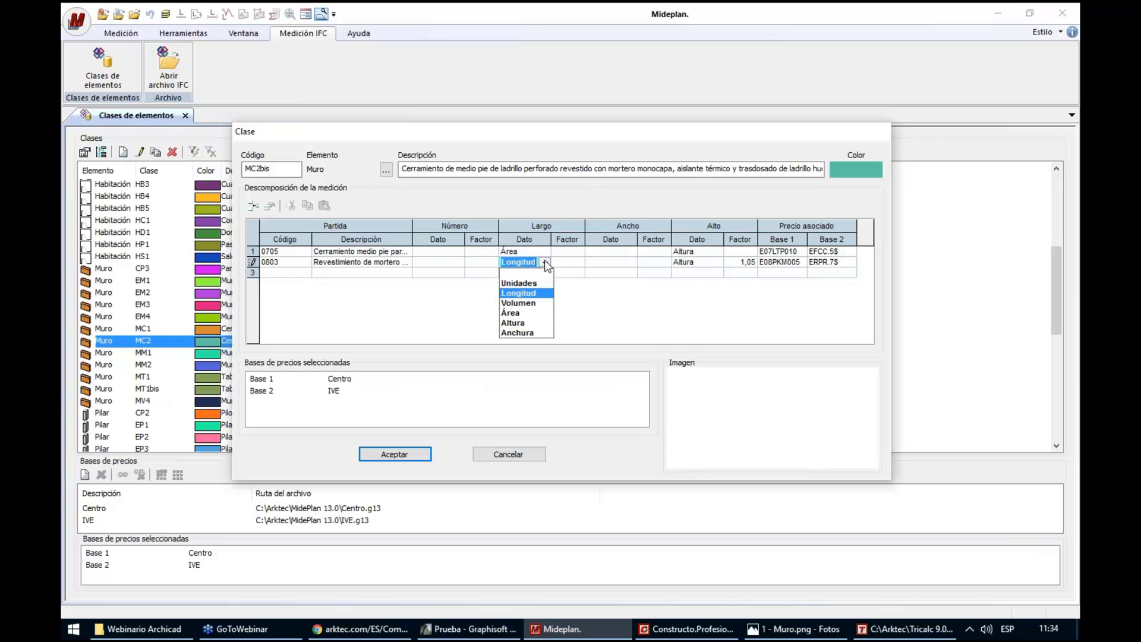
pyautogui.click(525, 312)
# Clear the Alto data of items 0705 and 0803 in class MC2bis
pyautogui.click(692, 251)
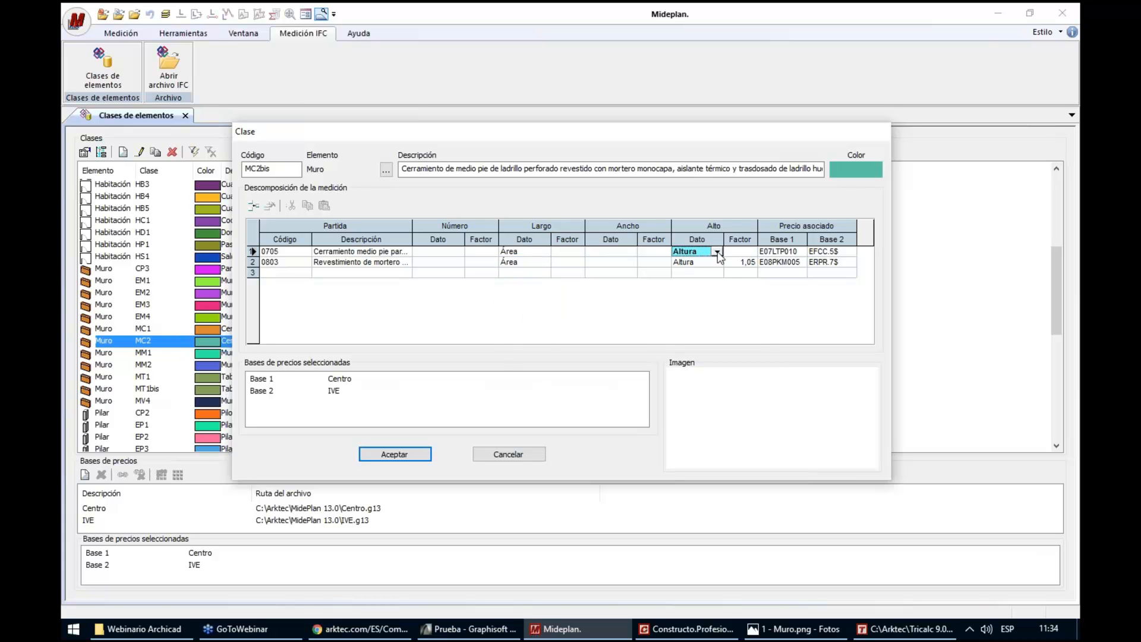
pyautogui.click(717, 252)
pyautogui.click(720, 267)
pyautogui.click(718, 264)
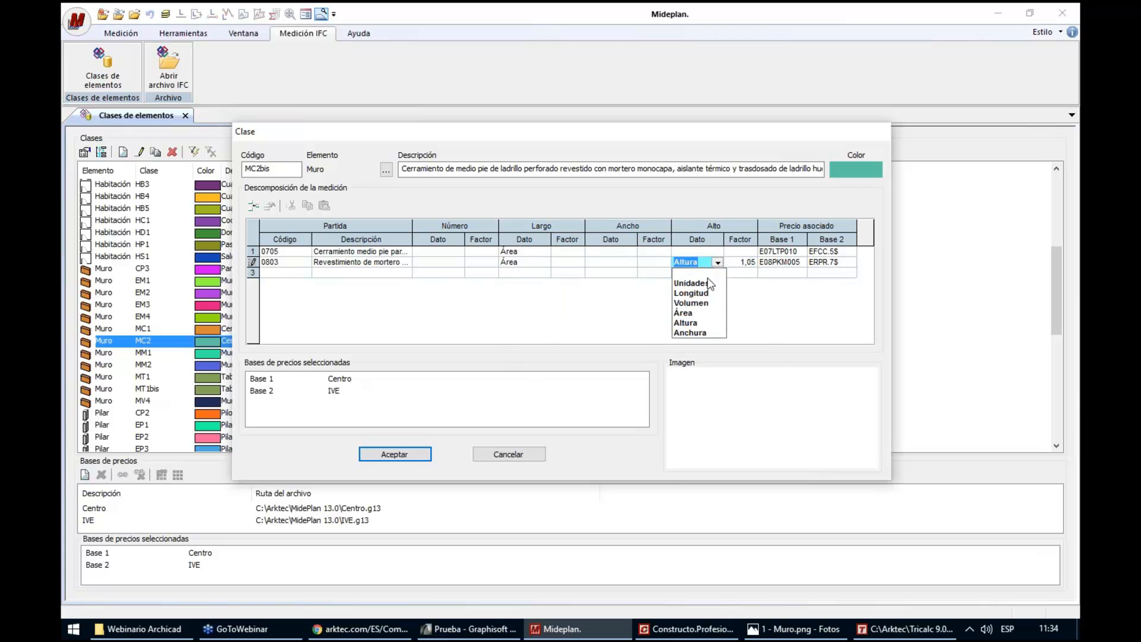
pyautogui.click(699, 269)
pyautogui.click(523, 262)
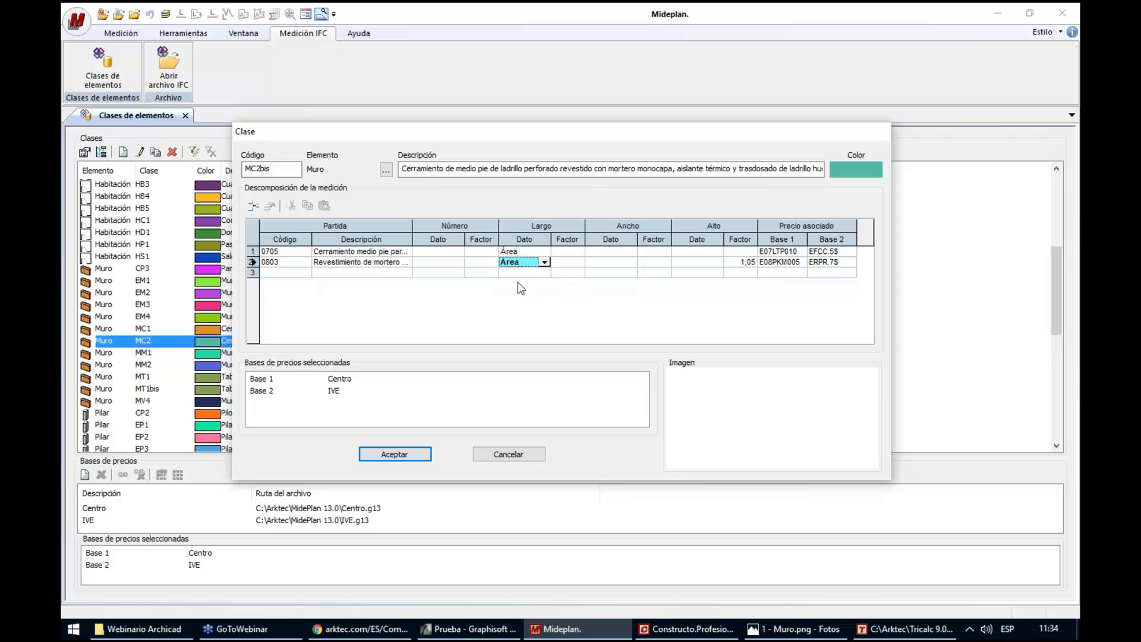
# Clear the Alto factor of item 0803 in class MC2bis and accept the class definition
pyautogui.click(741, 262)
pyautogui.press('Tab')
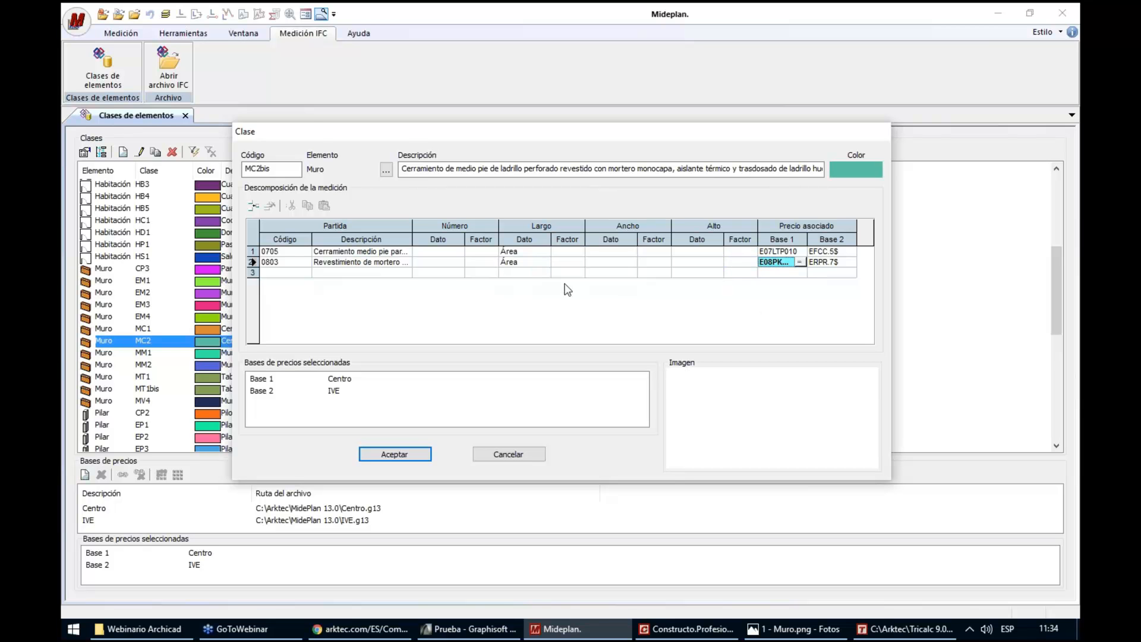
pyautogui.click(509, 252)
pyautogui.click(520, 273)
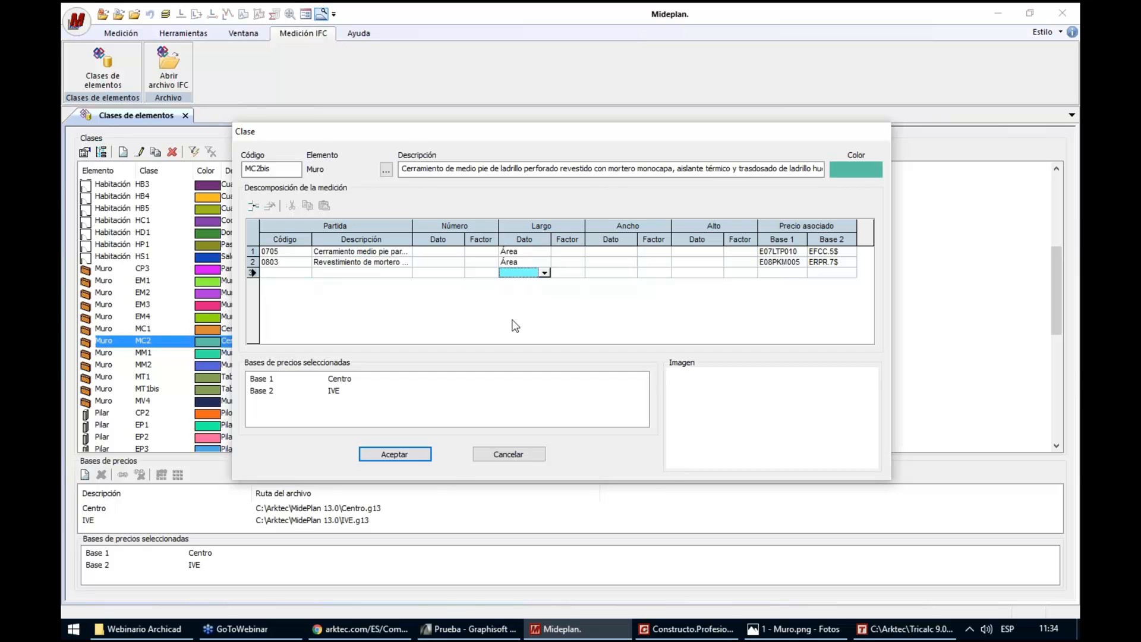
pyautogui.click(426, 456)
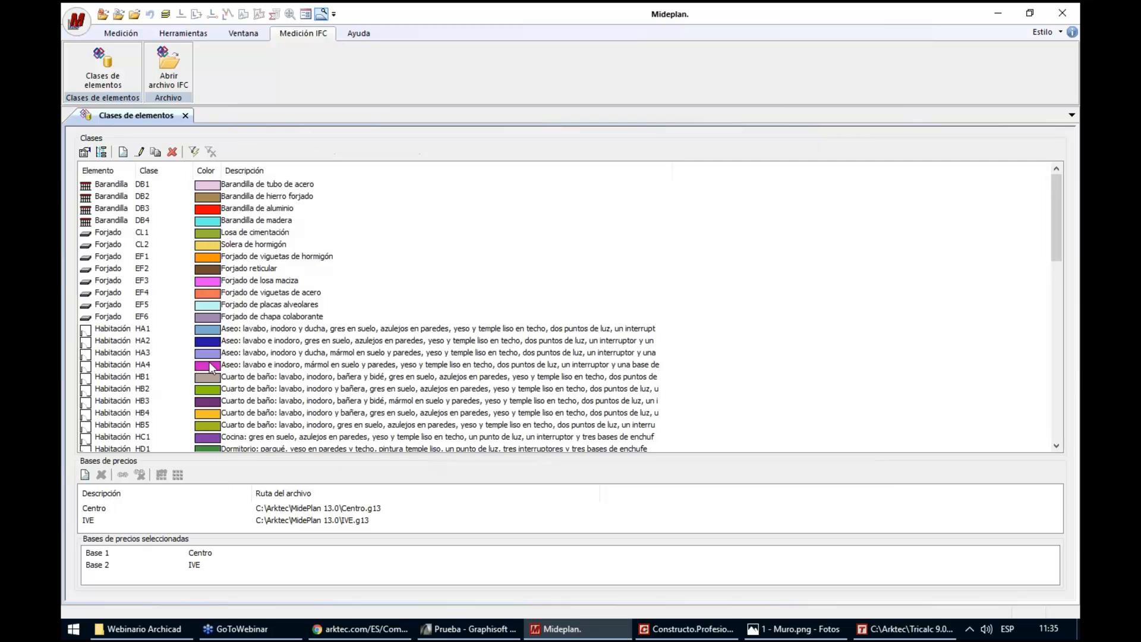
# Locate and select wall class MC2bis in the list of element classes
pyautogui.click(210, 367)
pyautogui.scroll(-8, 202, 351)
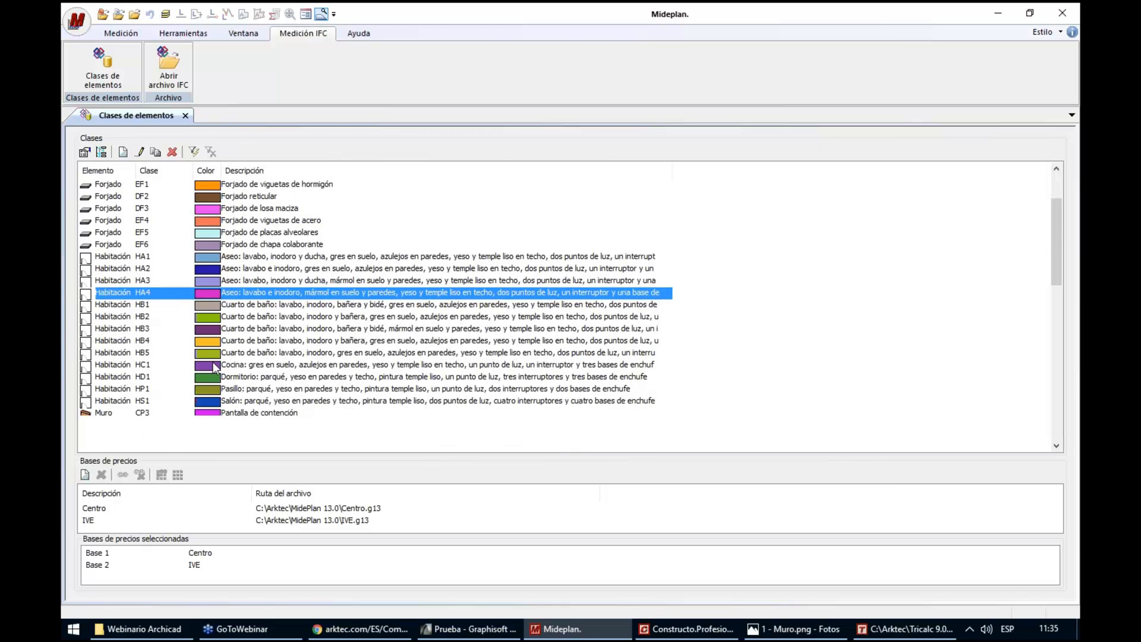
pyautogui.click(141, 271)
pyautogui.click(169, 283)
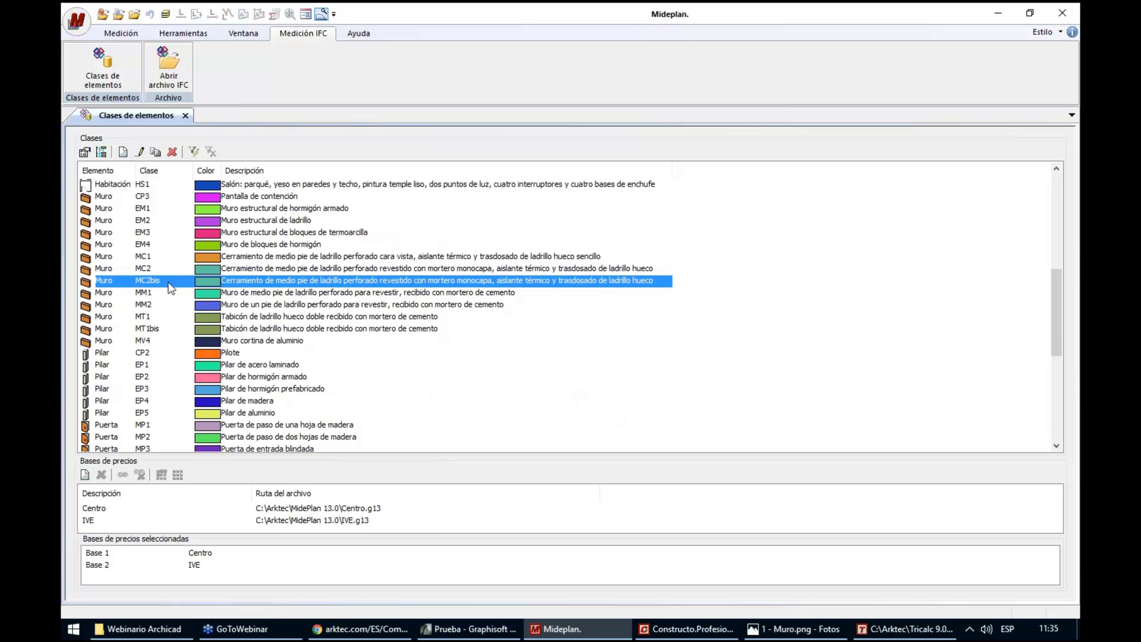
# Open Prueba.ifc from the Webinario Archicad folder, reading the geometry of its elements
pyautogui.click(169, 67)
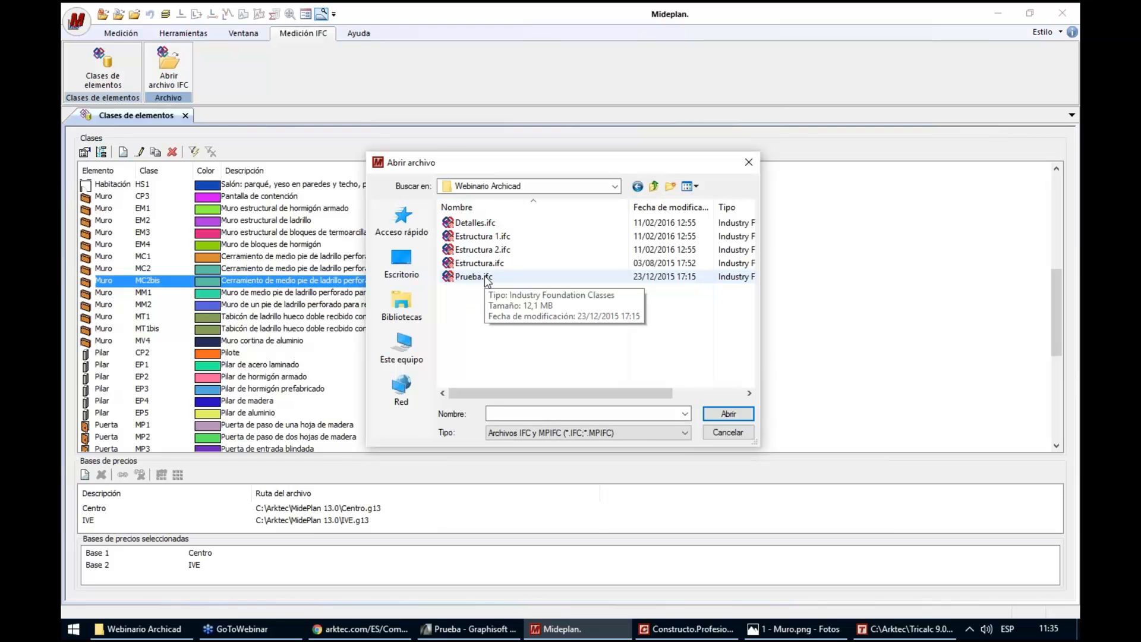
pyautogui.doubleClick(485, 277)
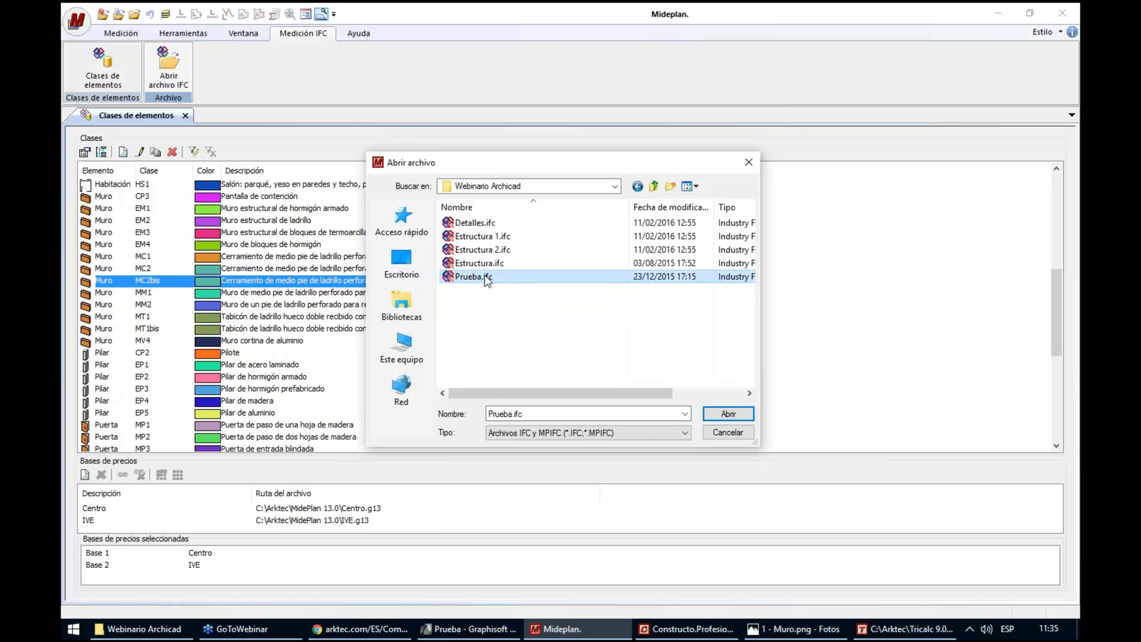
pyautogui.click(515, 350)
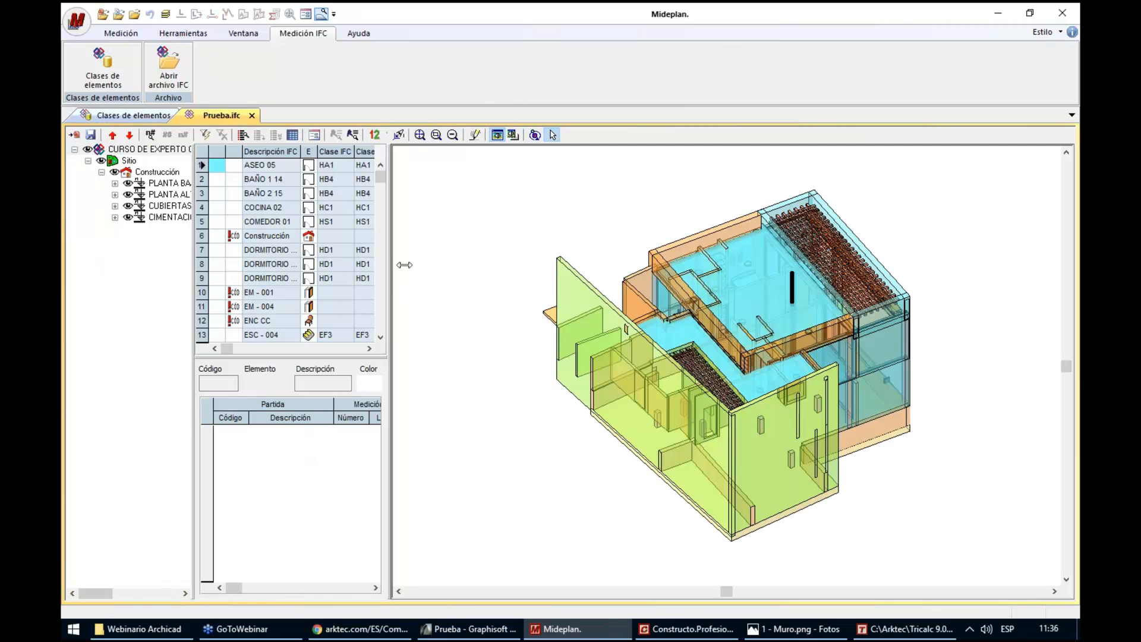
# Widen the element table and the project tree, and fit the whole building in the 3D view
pyautogui.moveTo(583, 259)
pyautogui.mouseDown()
pyautogui.moveTo(547, 262)
pyautogui.moveTo(584, 261)
pyautogui.mouseUp()
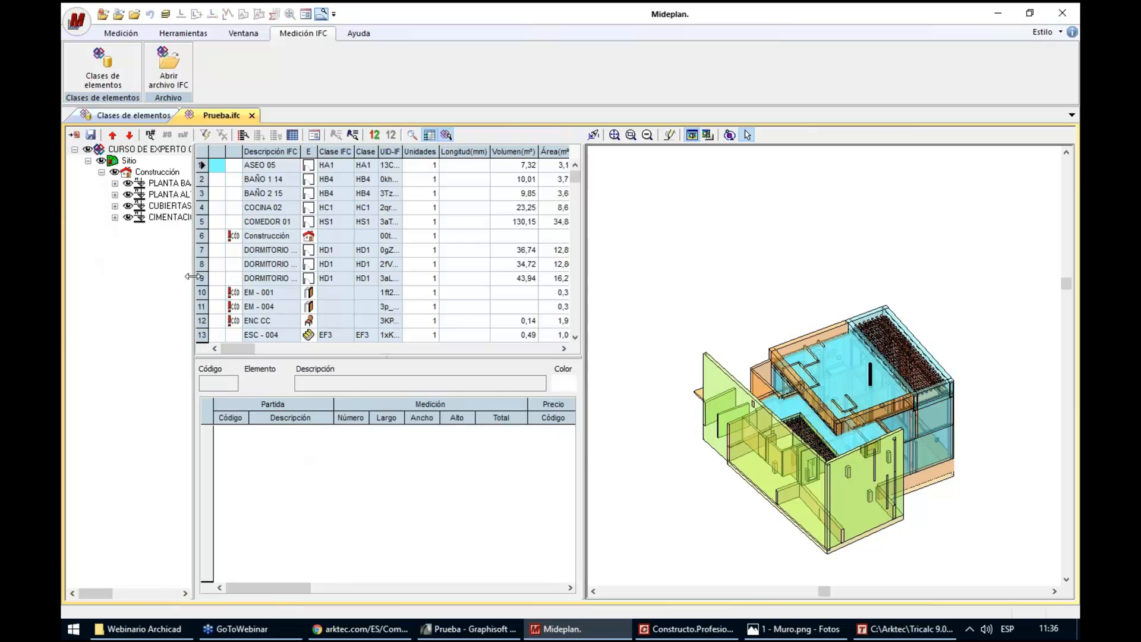
pyautogui.moveTo(191, 275); pyautogui.dragTo(230, 275)
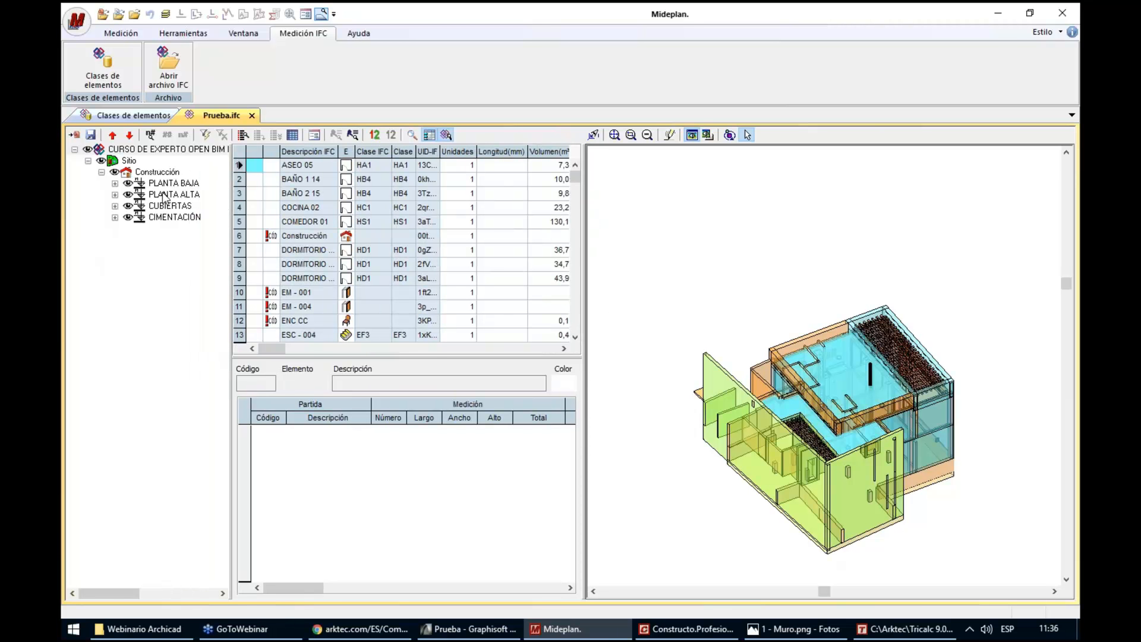
pyautogui.click(614, 135)
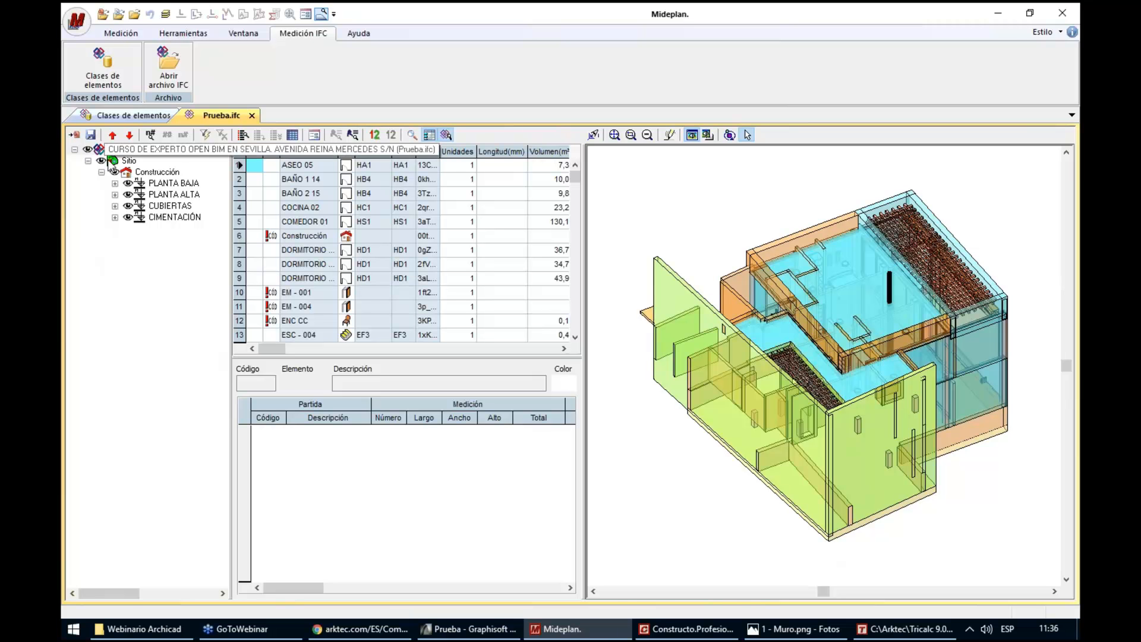
# Review the measurement export options for PLANTA BAJA to Prueba.g13, trying Medir sólo la rama seleccionada with Añadir líneas de medición, and cancel the export
pyautogui.click(165, 183)
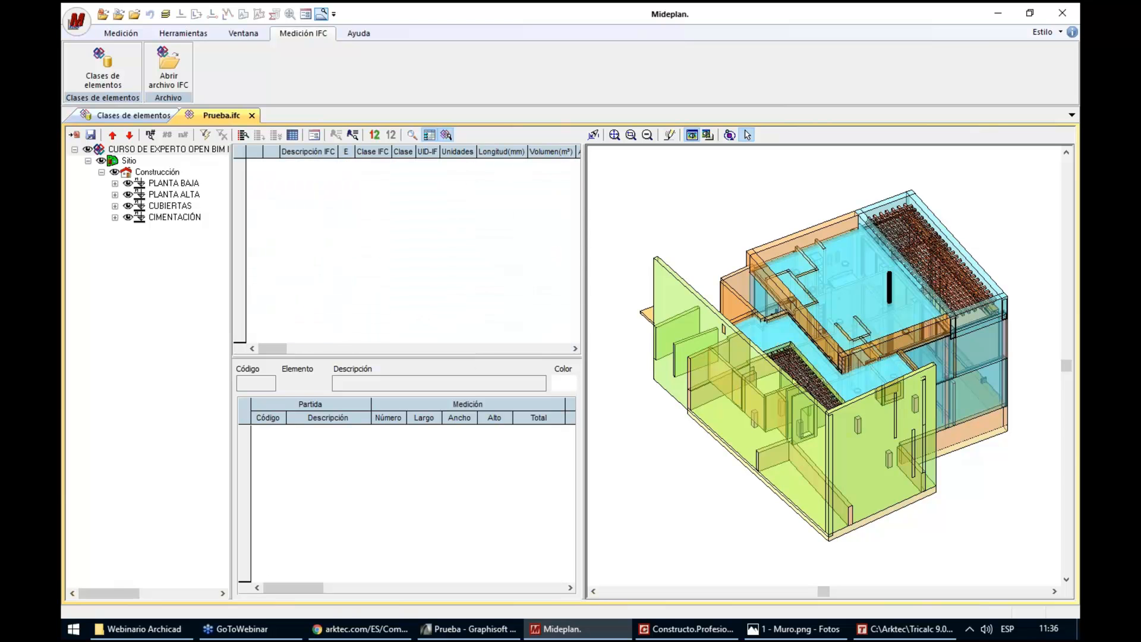
pyautogui.click(75, 136)
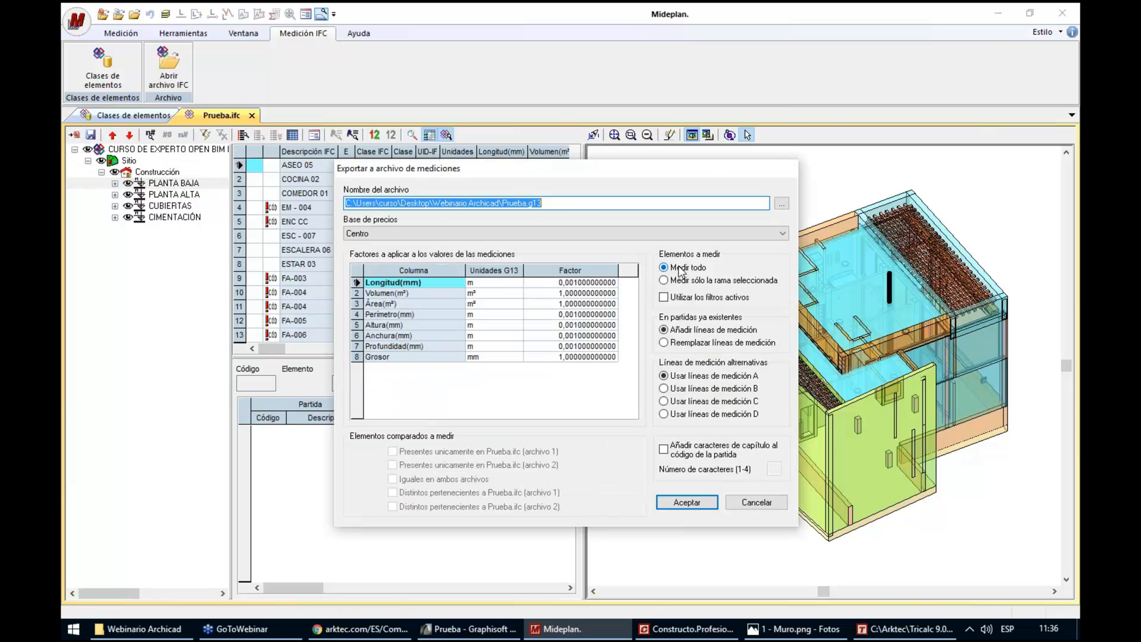
pyautogui.moveTo(502, 202); pyautogui.dragTo(562, 203)
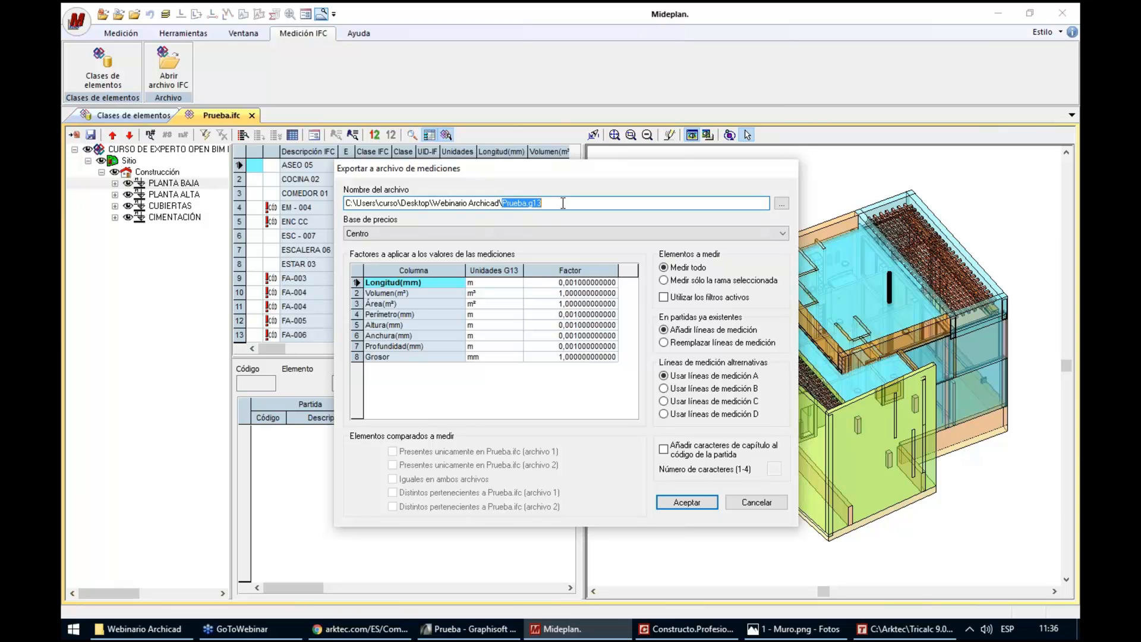
pyautogui.click(687, 271)
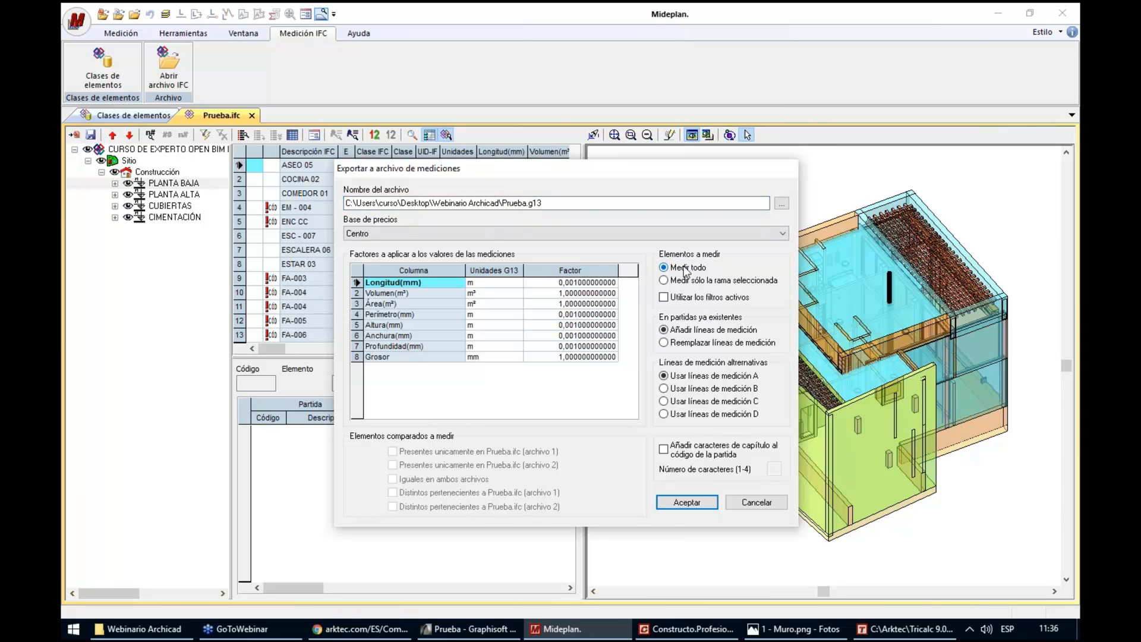
pyautogui.click(688, 284)
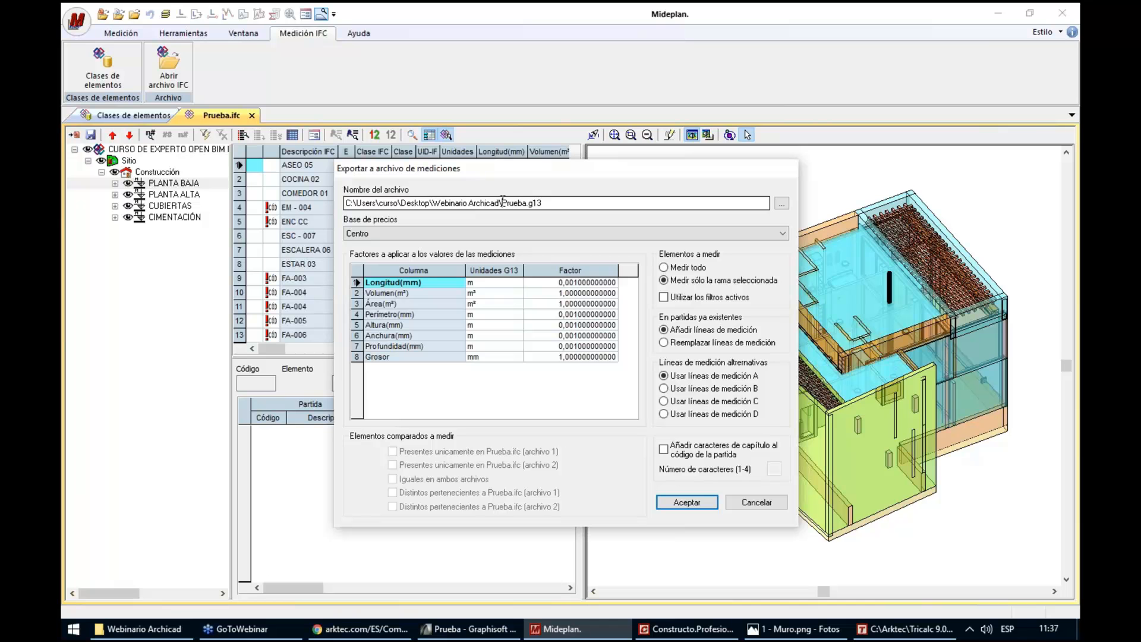
pyautogui.moveTo(502, 201); pyautogui.dragTo(571, 202)
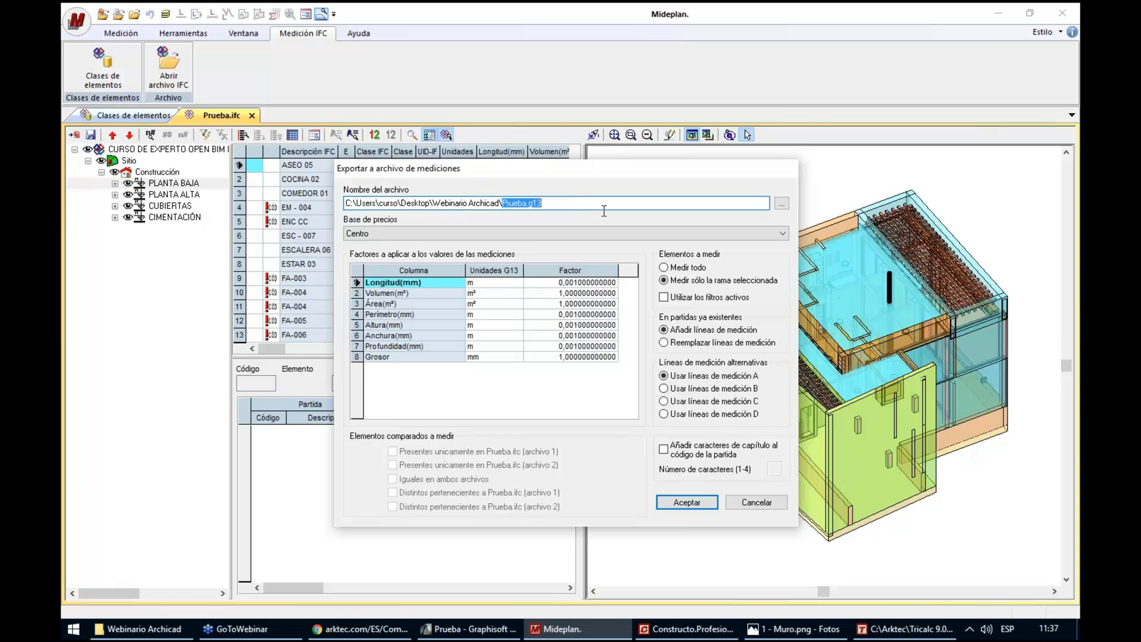
pyautogui.click(674, 284)
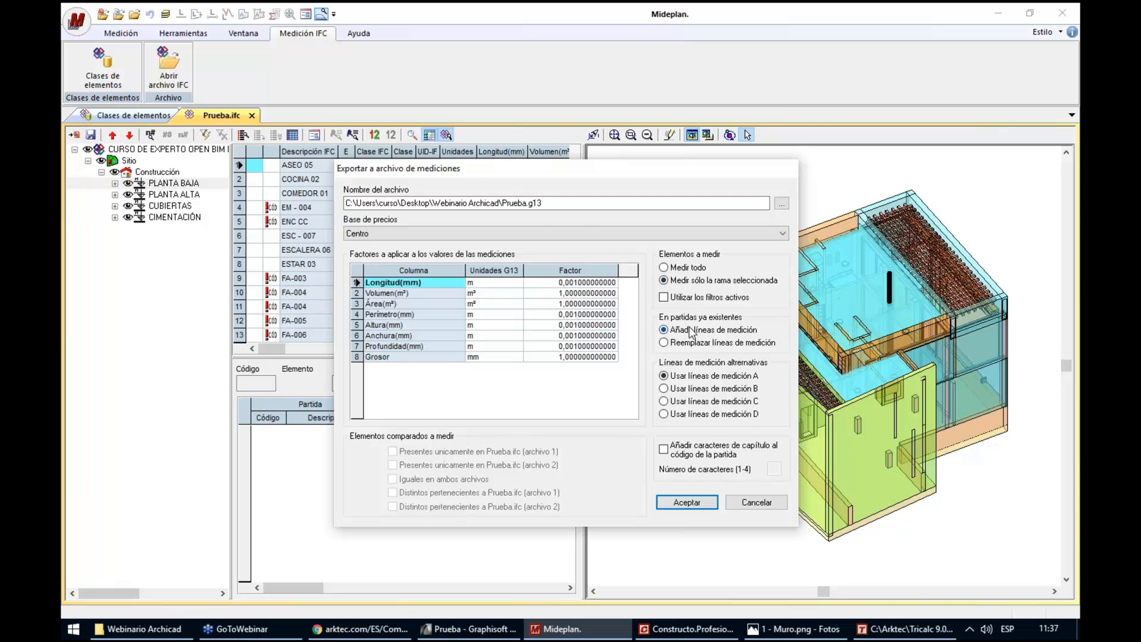
pyautogui.moveTo(541, 203); pyautogui.dragTo(515, 202)
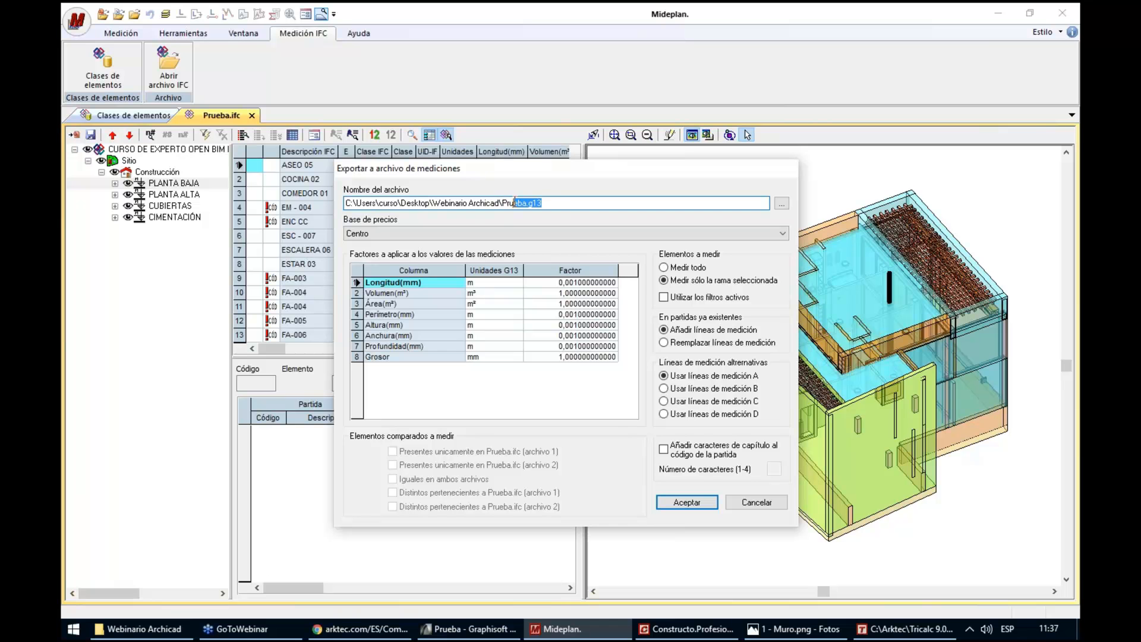
pyautogui.click(690, 332)
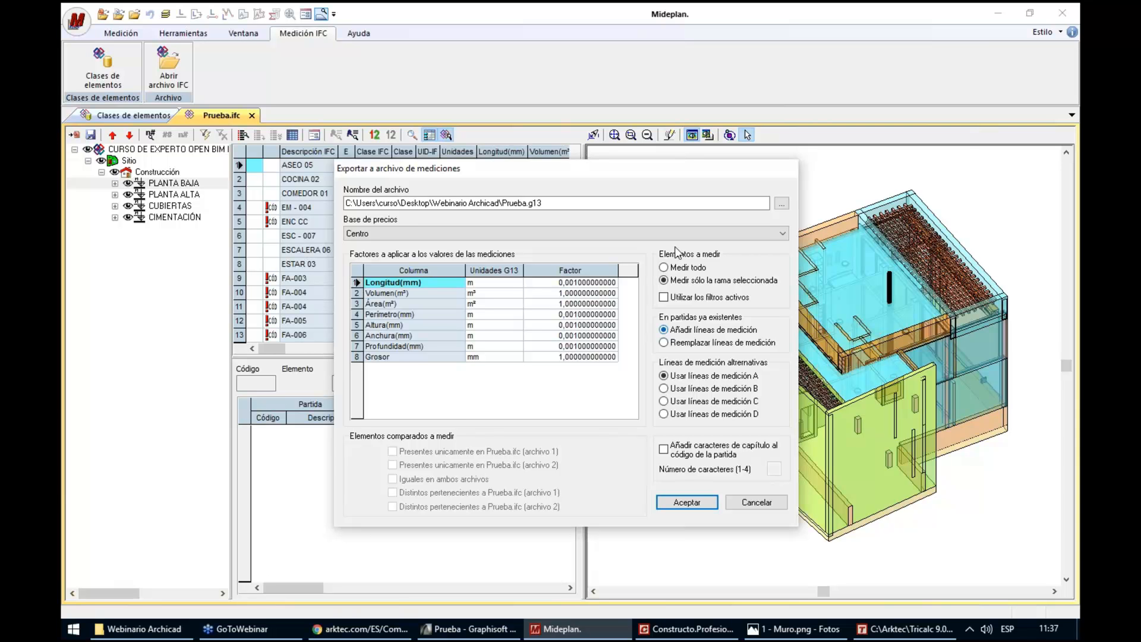
pyautogui.moveTo(501, 203); pyautogui.dragTo(557, 203)
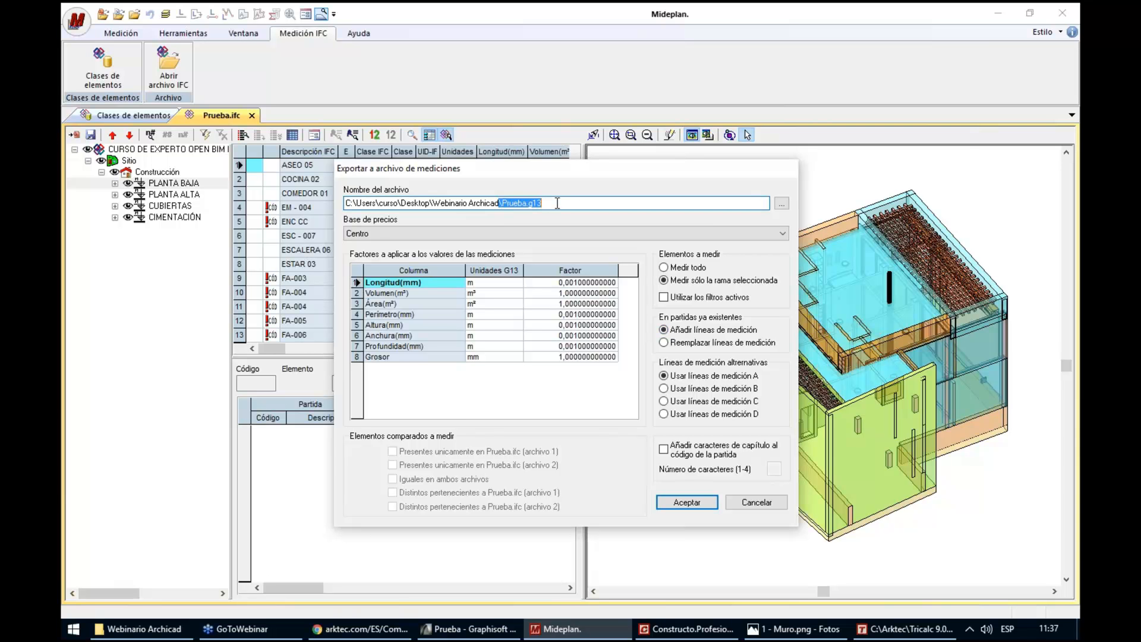
pyautogui.click(693, 331)
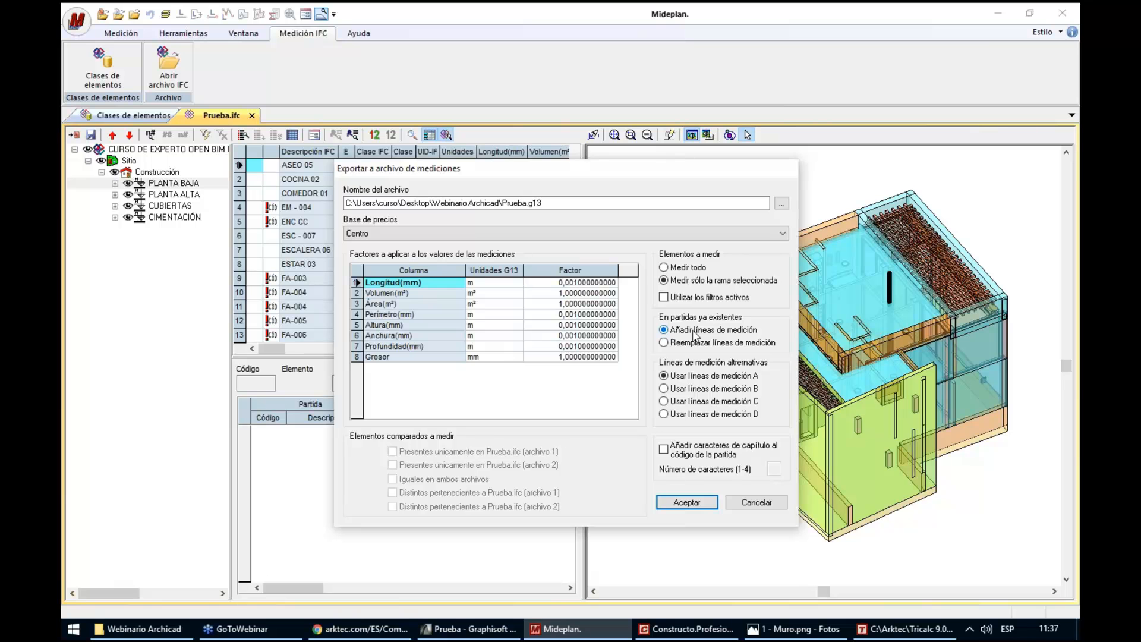
pyautogui.click(745, 503)
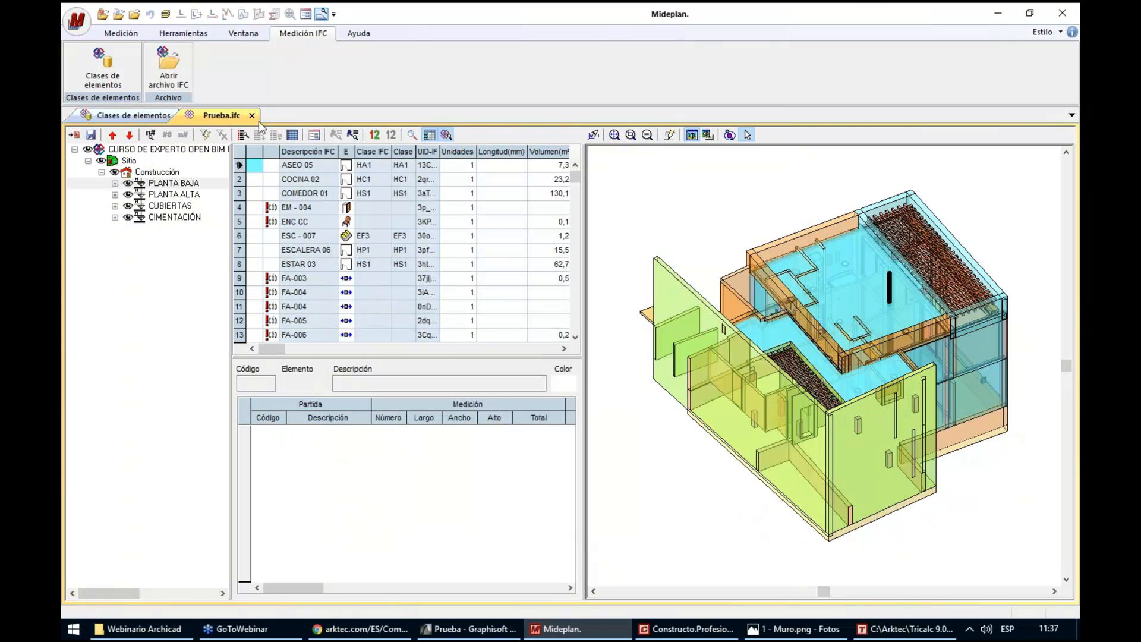
# Close Prueba.ifc and the element classes, and browse to C:\Arktec\MidePlan 13.0 to open another IFC file
pyautogui.click(252, 115)
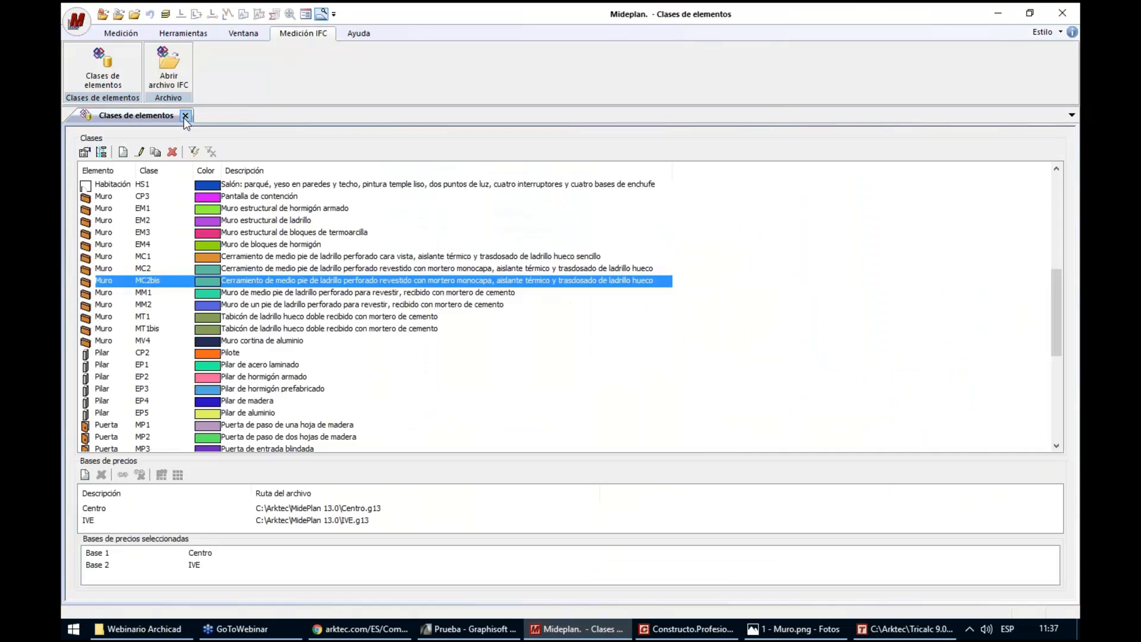
pyautogui.click(185, 116)
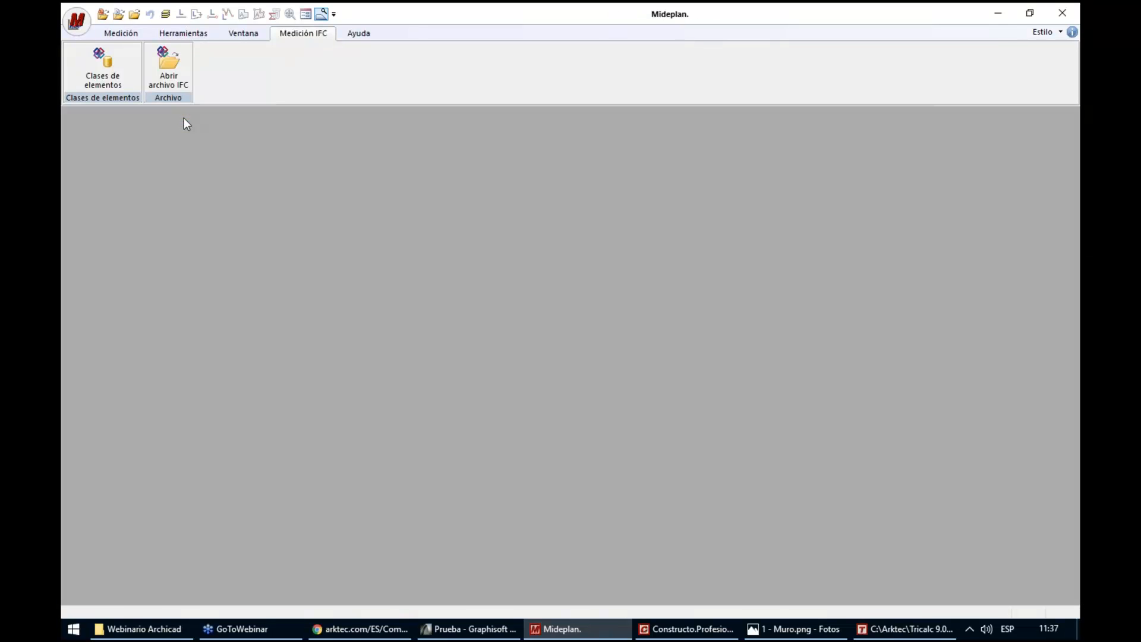
pyautogui.click(170, 72)
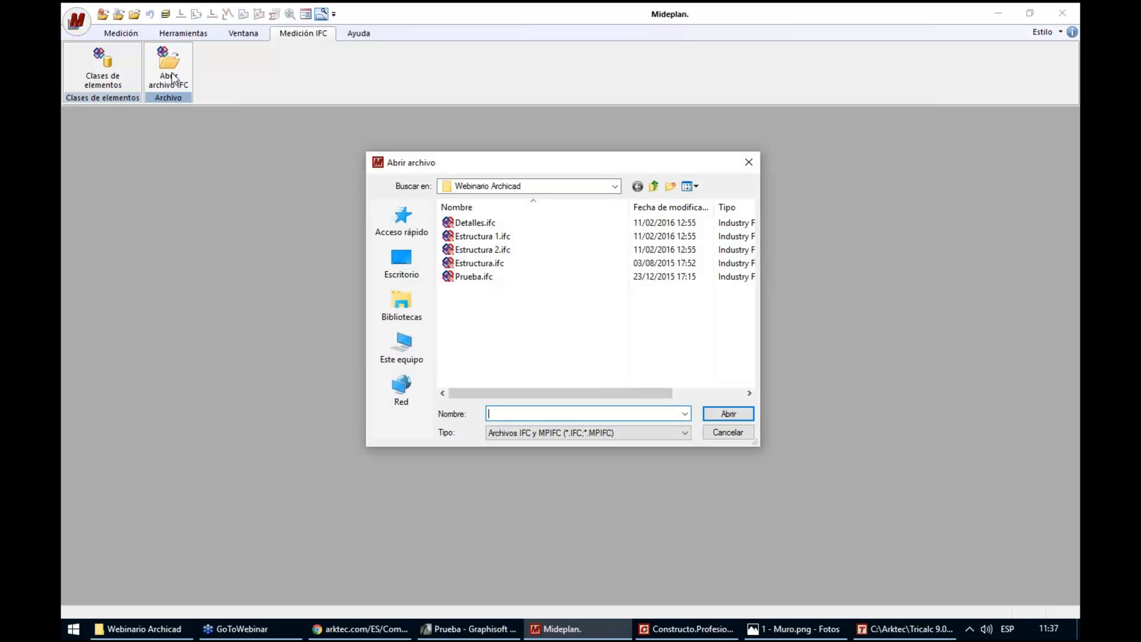
pyautogui.click(410, 265)
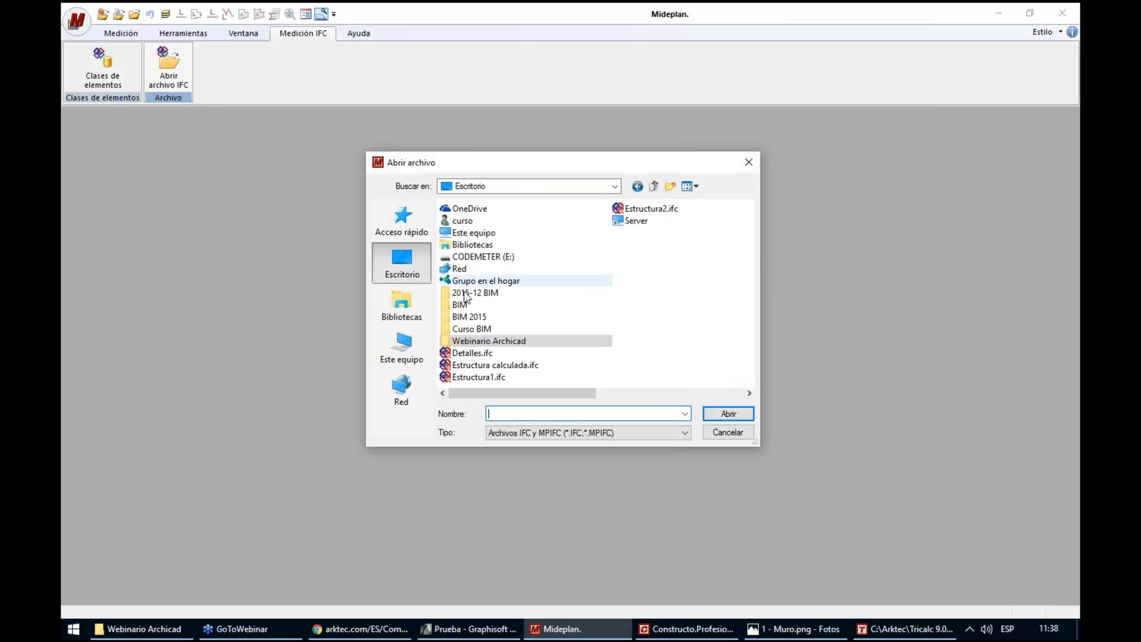
pyautogui.click(468, 233)
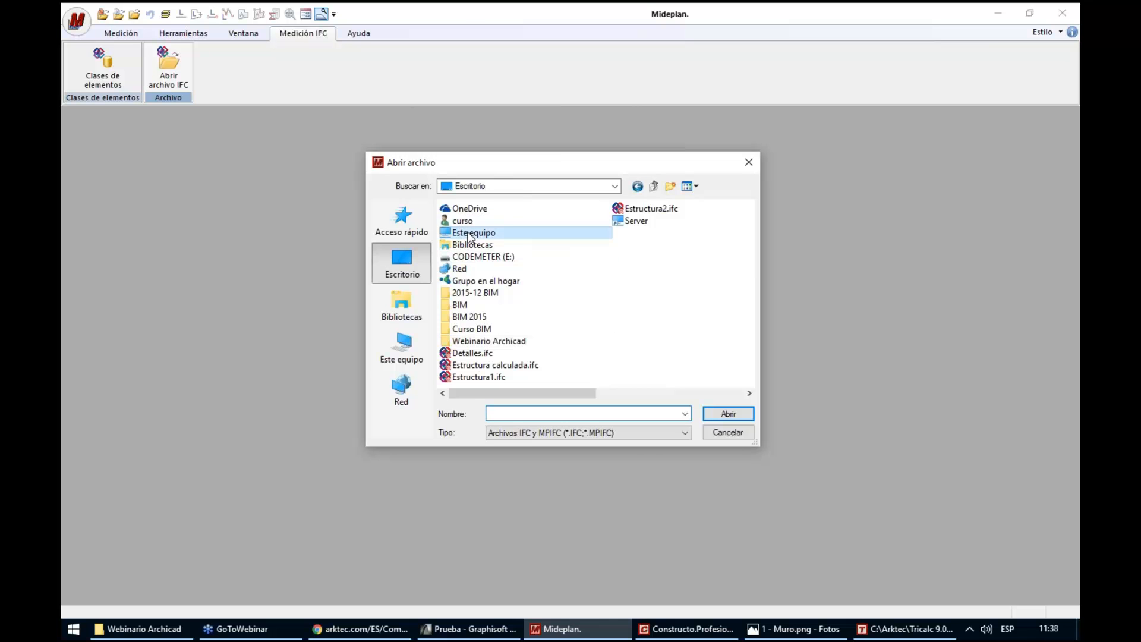
pyautogui.doubleClick(469, 235)
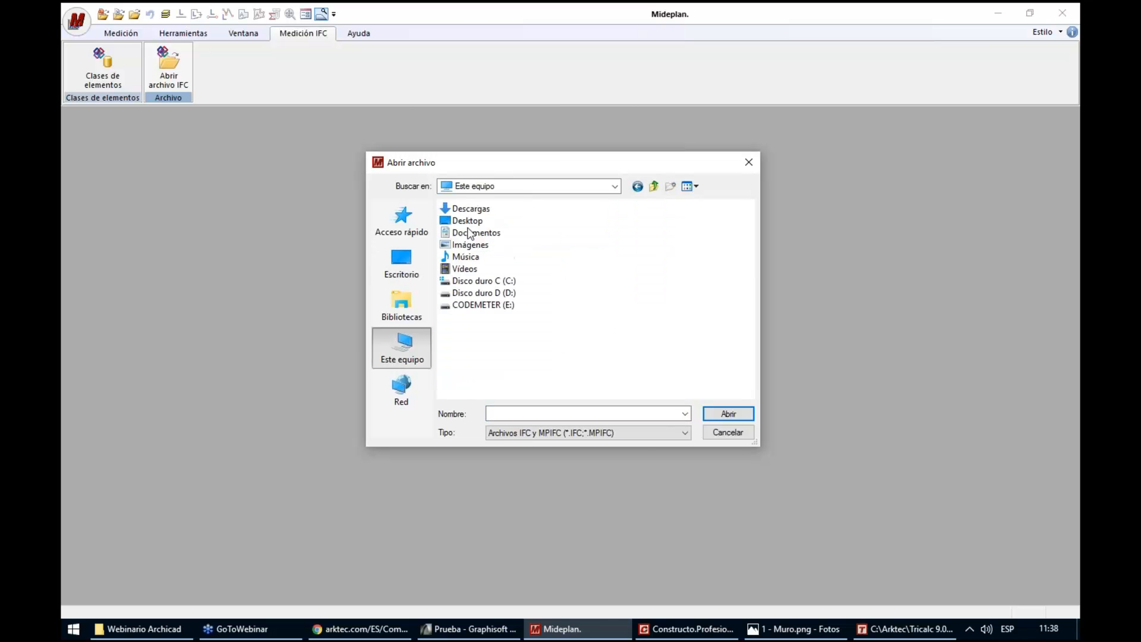
pyautogui.doubleClick(475, 283)
pyautogui.doubleClick(473, 276)
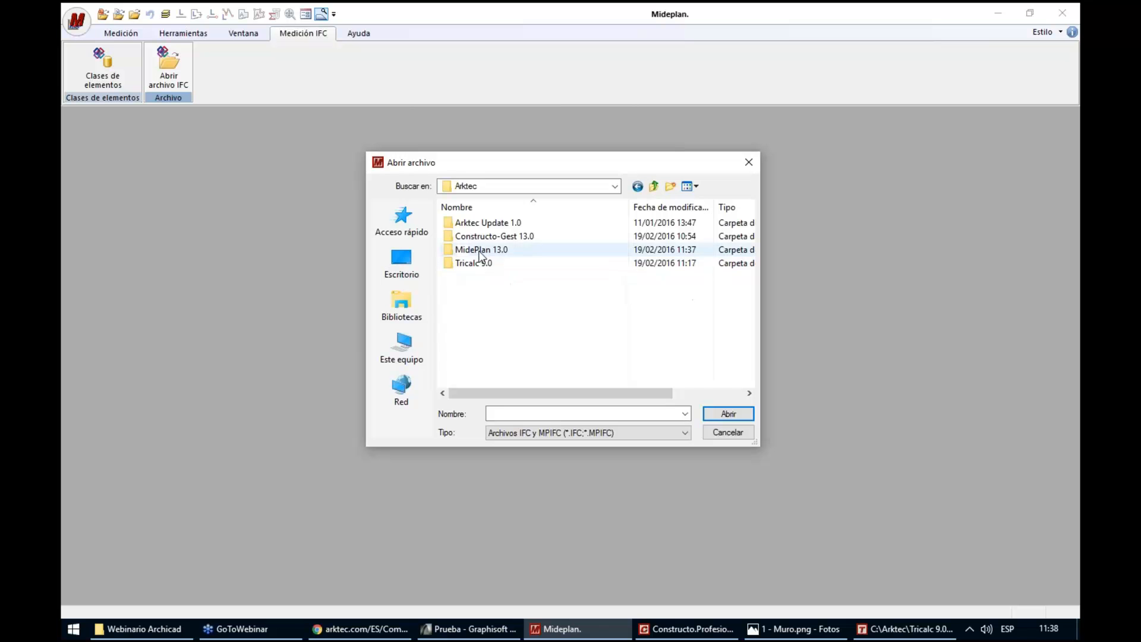
pyautogui.doubleClick(480, 255)
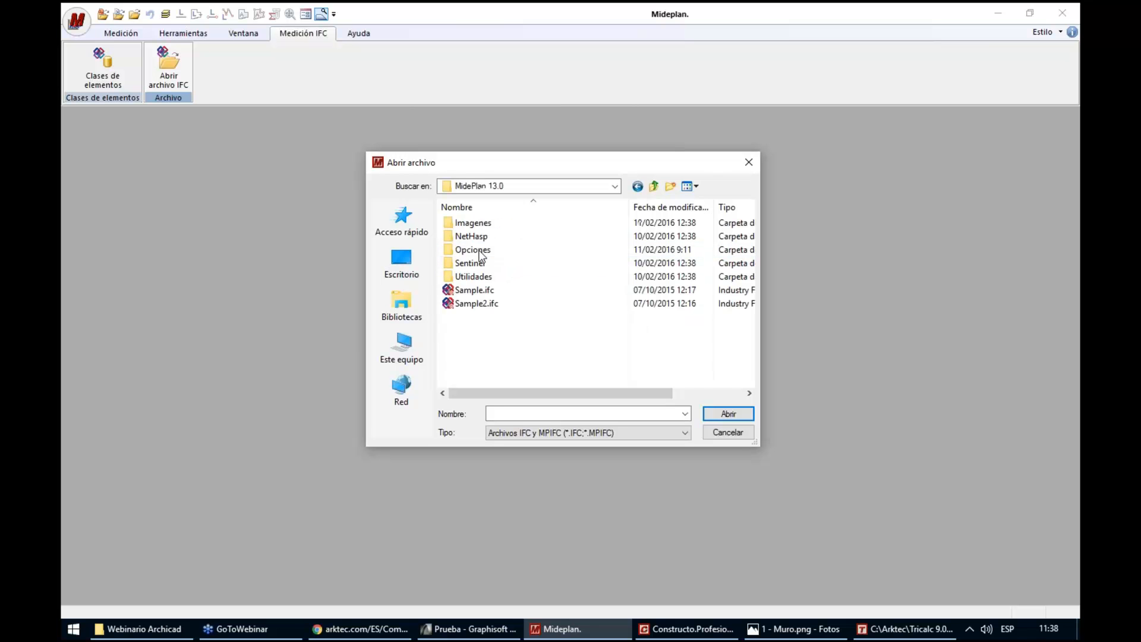
# Open Sample.ifc with its element geometry and fit the whole model in the 3D view
pyautogui.click(526, 290)
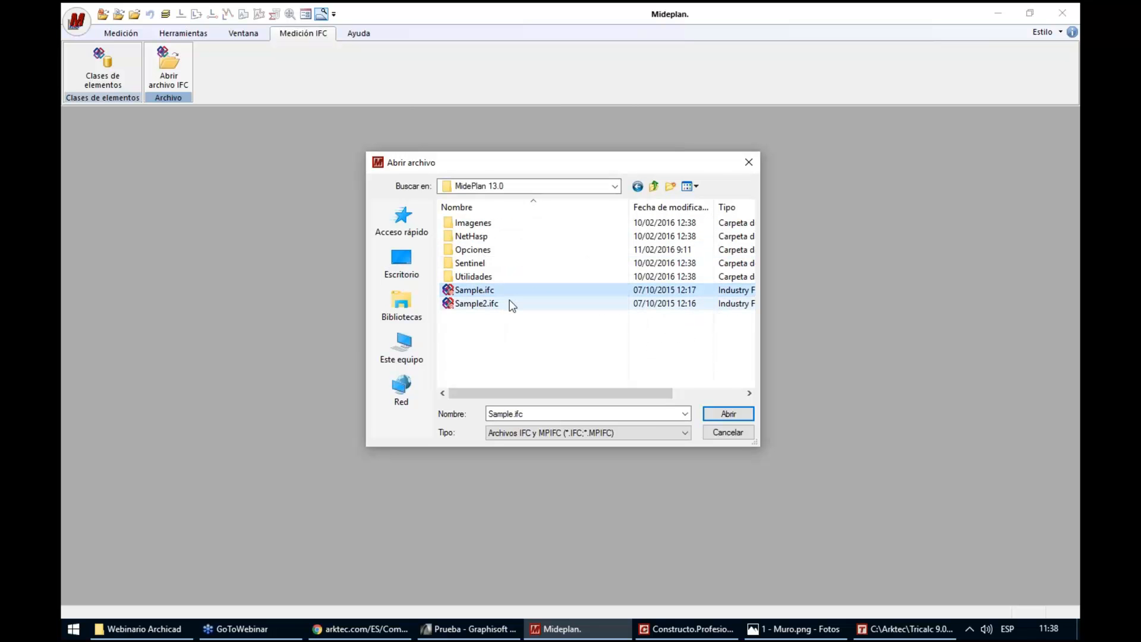
pyautogui.click(505, 305)
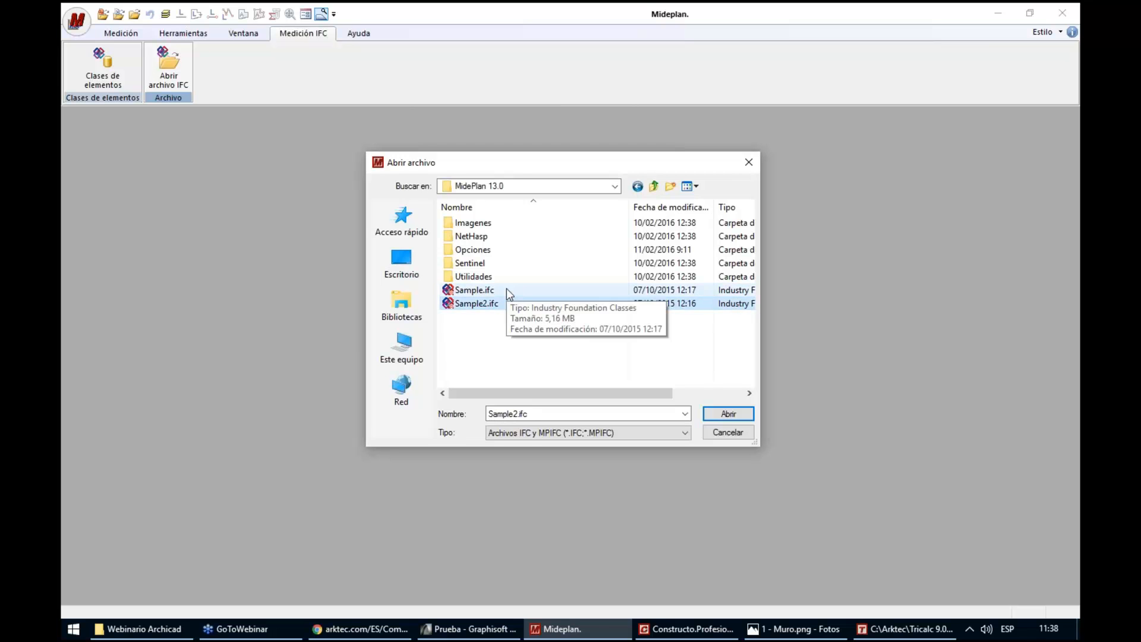
pyautogui.doubleClick(506, 288)
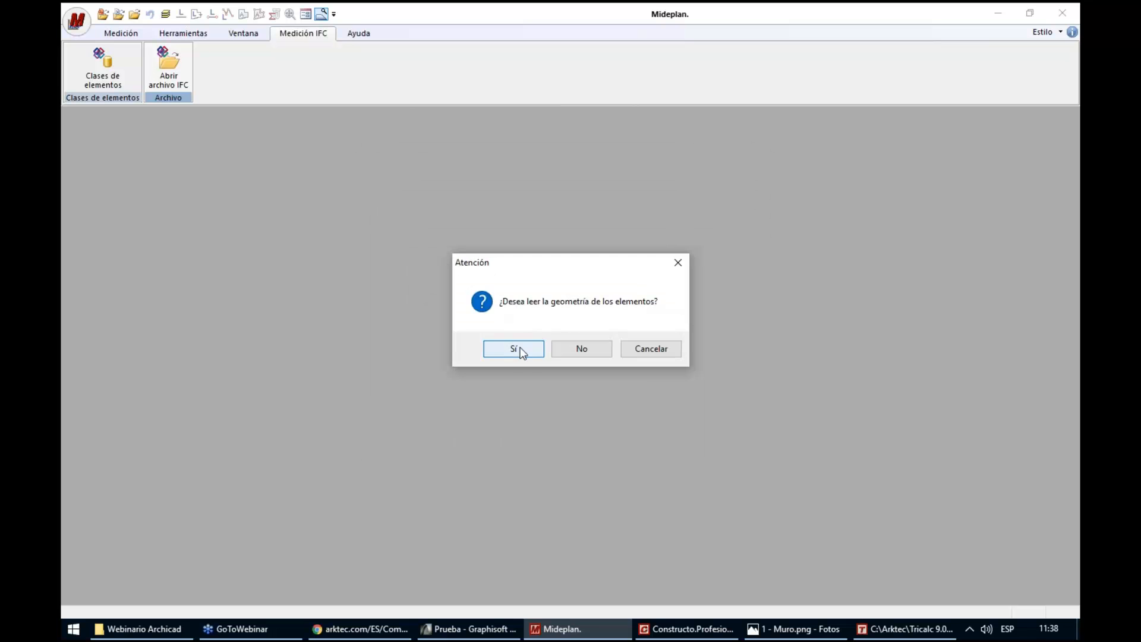
pyautogui.click(517, 348)
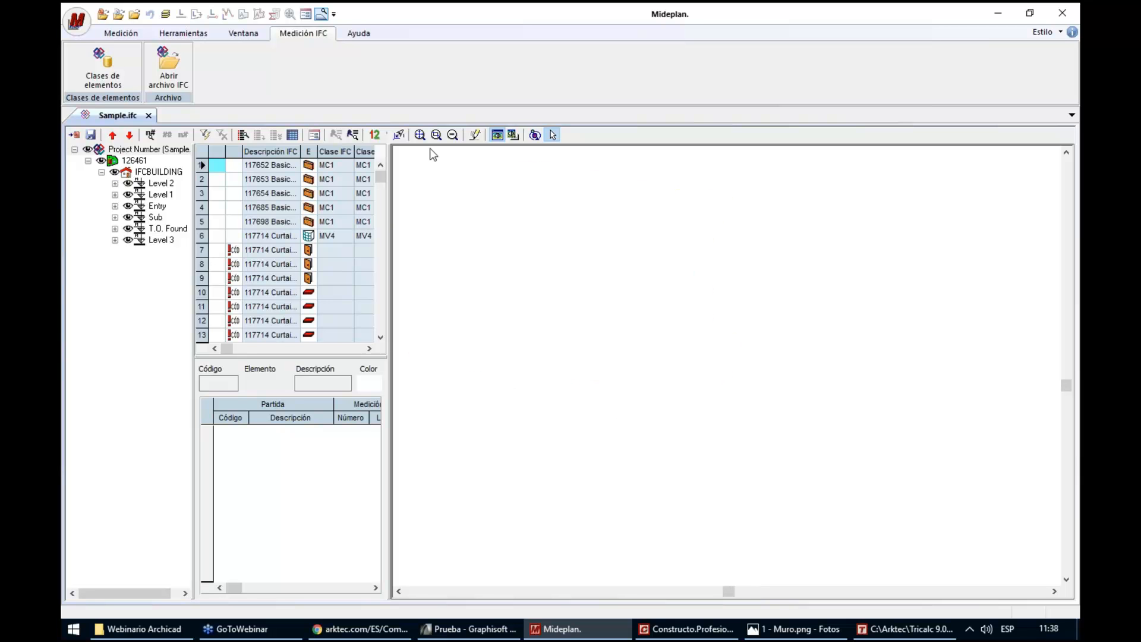
pyautogui.click(419, 135)
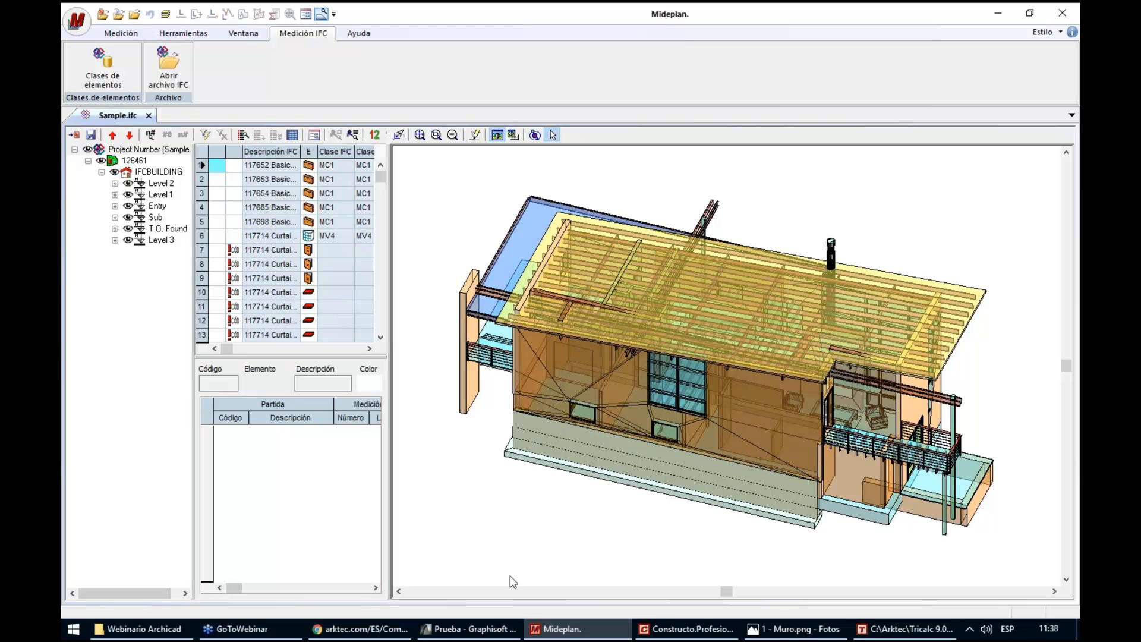
# Open Sample2.ifc from the MidePlan 13.0 folder, fit its whole model in the 3D view, and view it against Sample.ifc
pyautogui.click(172, 66)
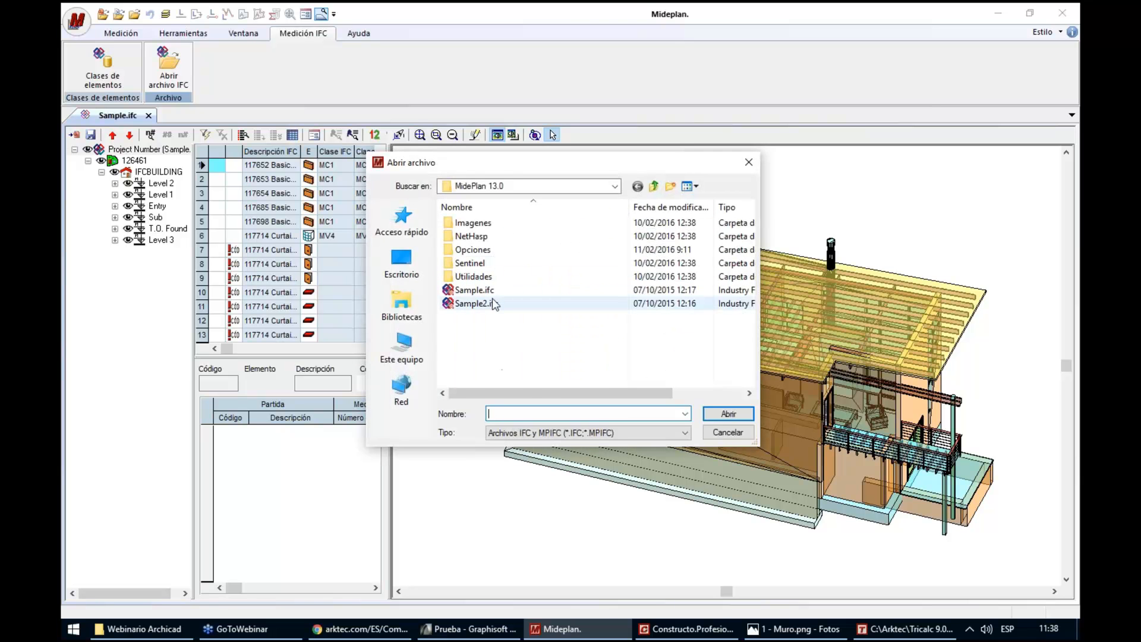
pyautogui.doubleClick(511, 301)
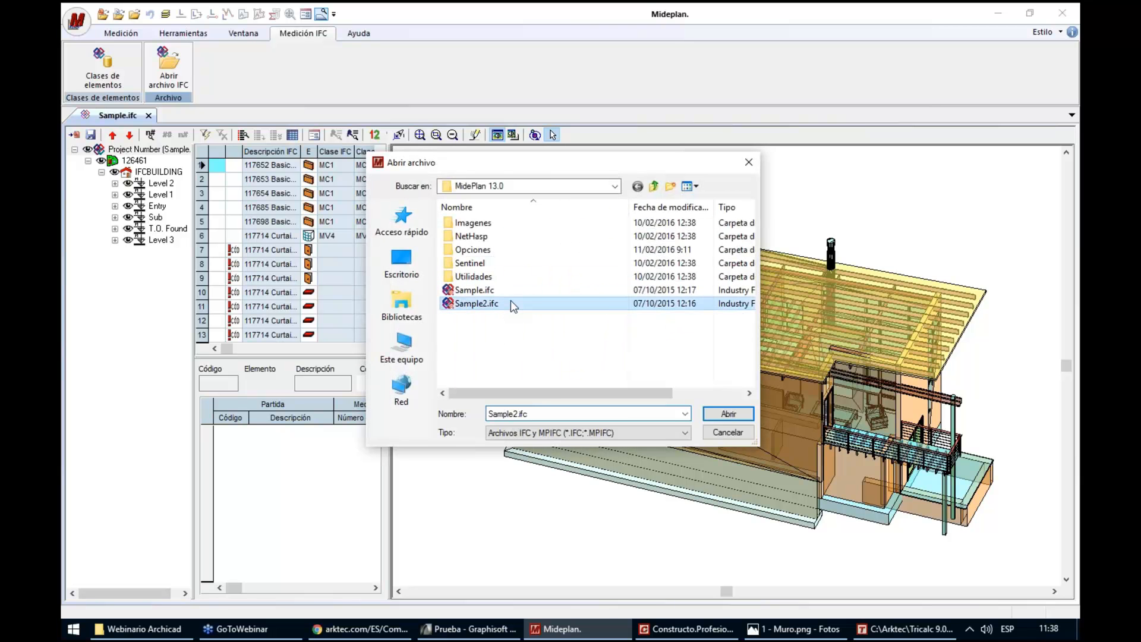
pyautogui.click(515, 348)
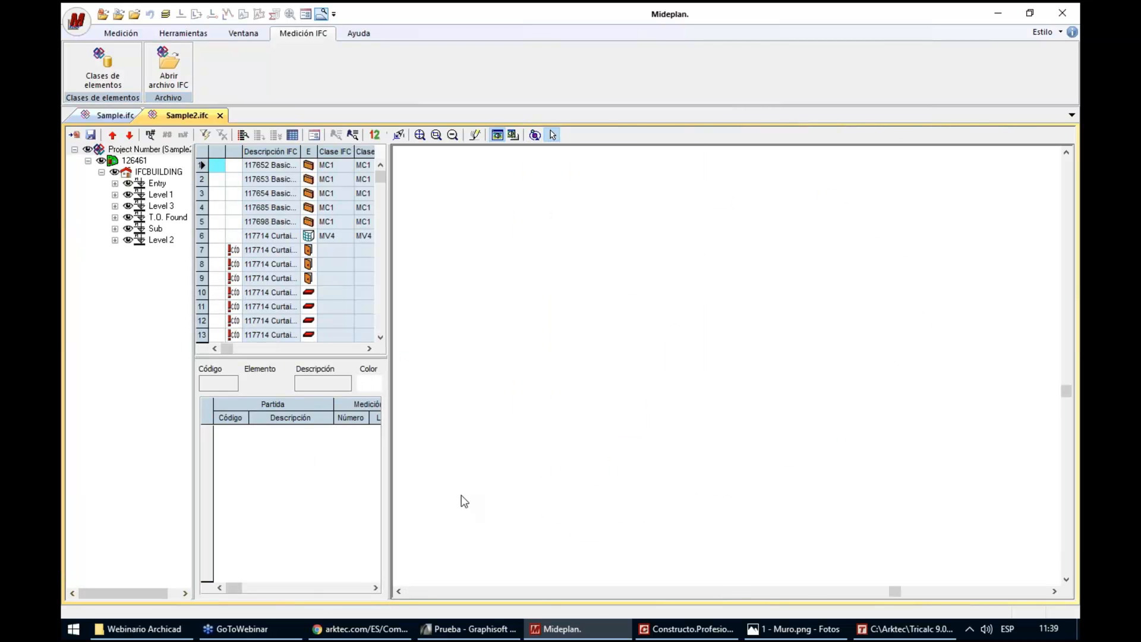
pyautogui.click(421, 135)
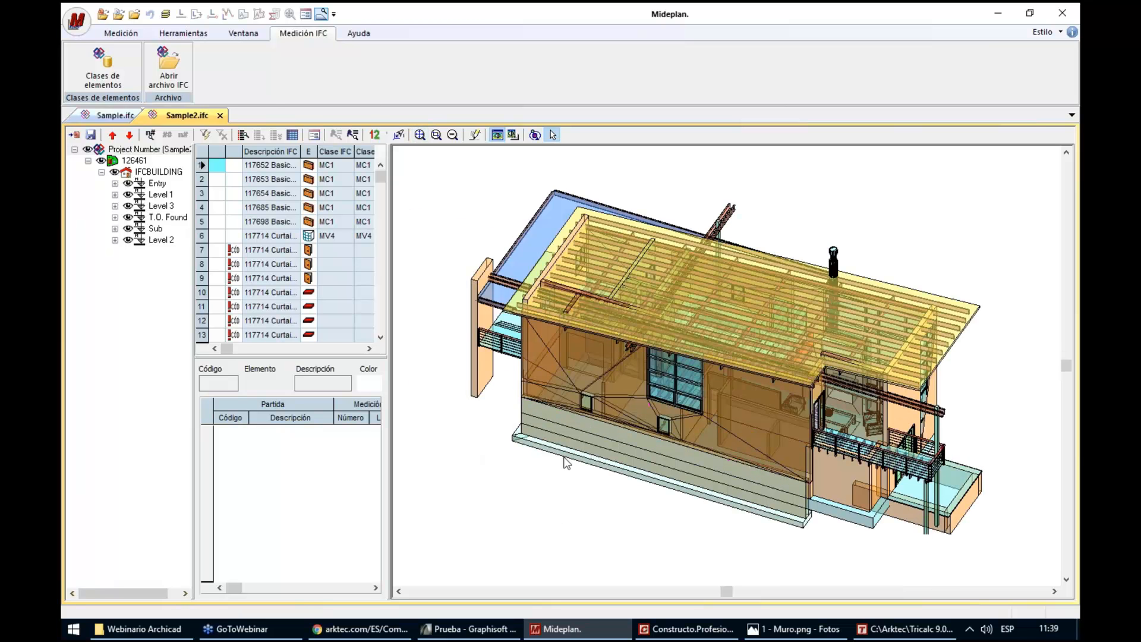
pyautogui.click(115, 115)
pyautogui.click(177, 117)
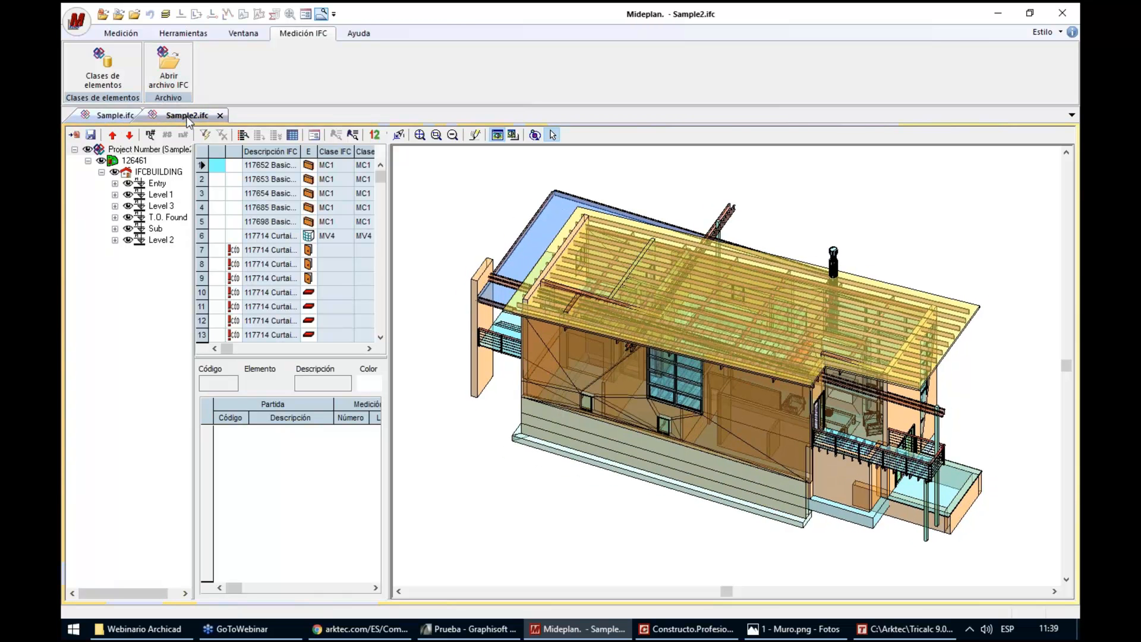
# Start a file comparison from Sample.ifc with Sample2.ifc as the second file
pyautogui.click(134, 117)
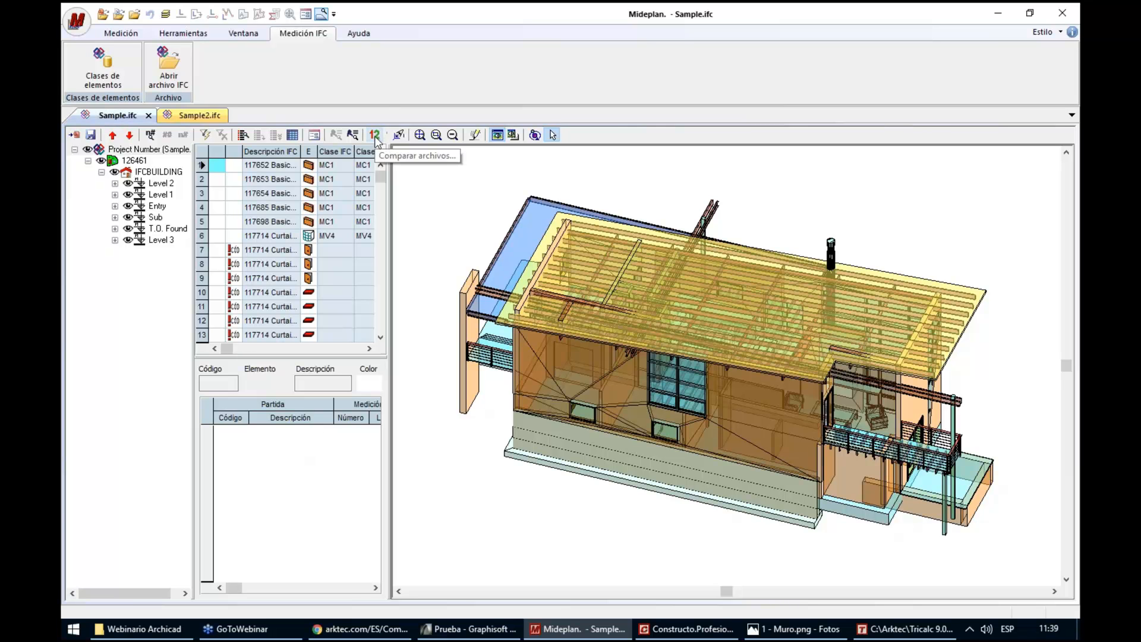
pyautogui.click(375, 136)
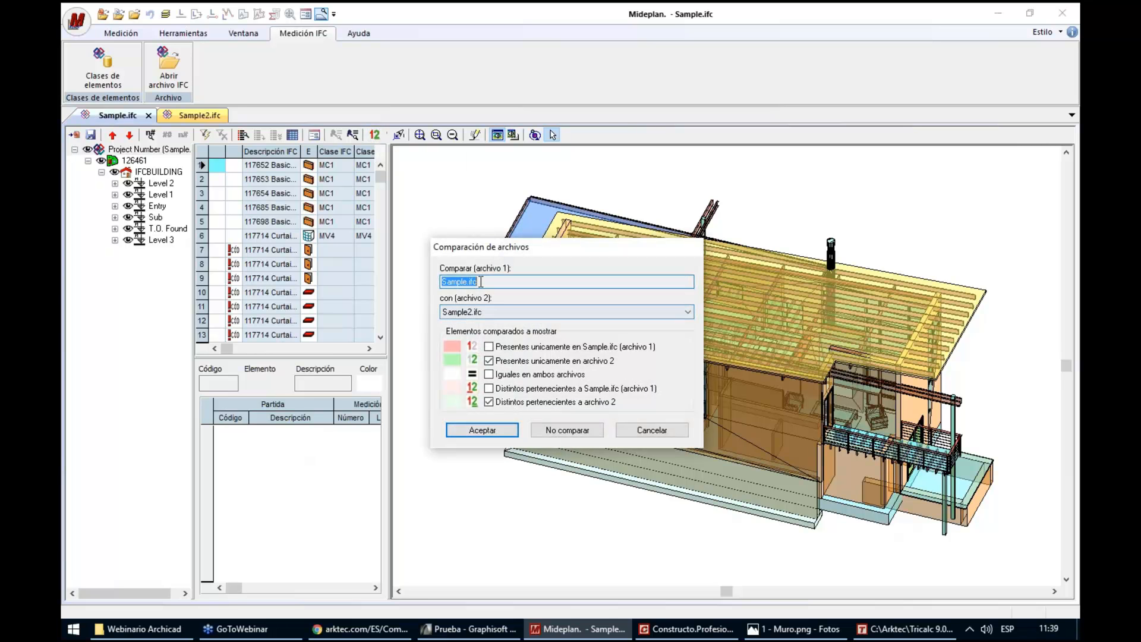
pyautogui.click(484, 314)
pyautogui.click(485, 319)
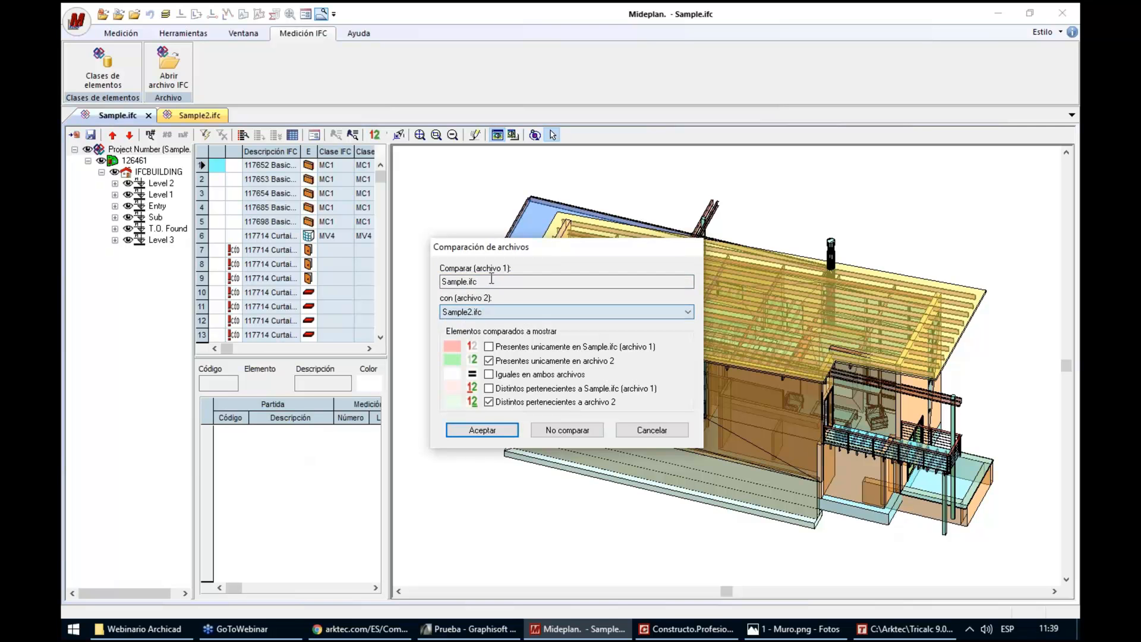
# Include elements unique to Sample.ifc, equal elements and the differing elements of both files, and run the comparison
pyautogui.click(489, 347)
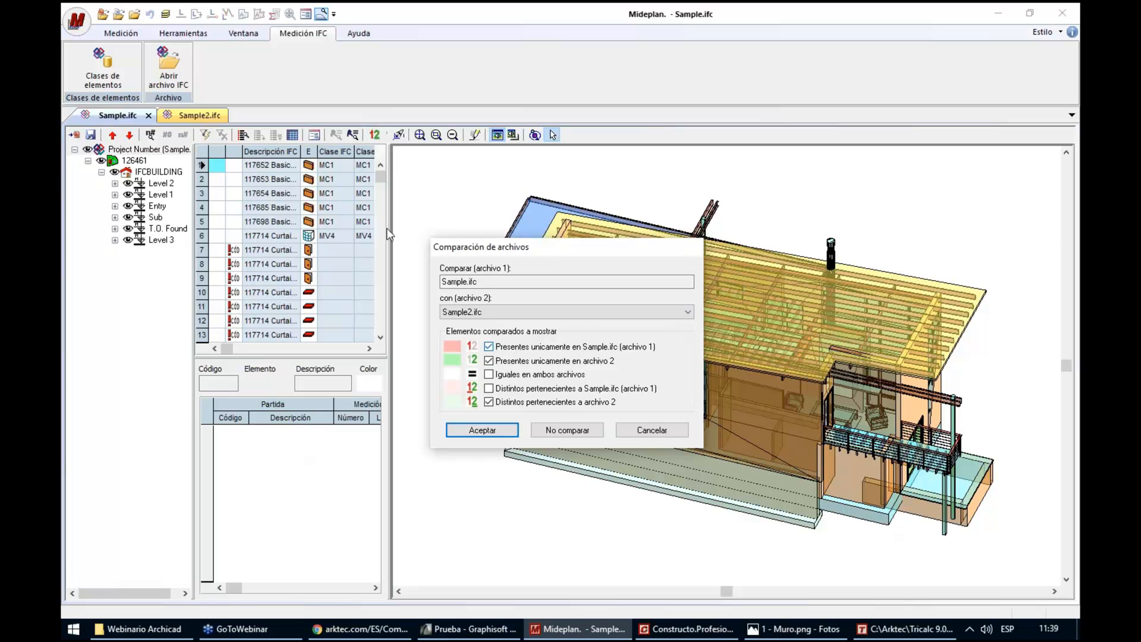
pyautogui.click(489, 388)
pyautogui.click(489, 374)
pyautogui.click(511, 350)
pyautogui.click(512, 363)
pyautogui.click(489, 361)
pyautogui.click(489, 402)
pyautogui.click(490, 404)
pyautogui.click(491, 430)
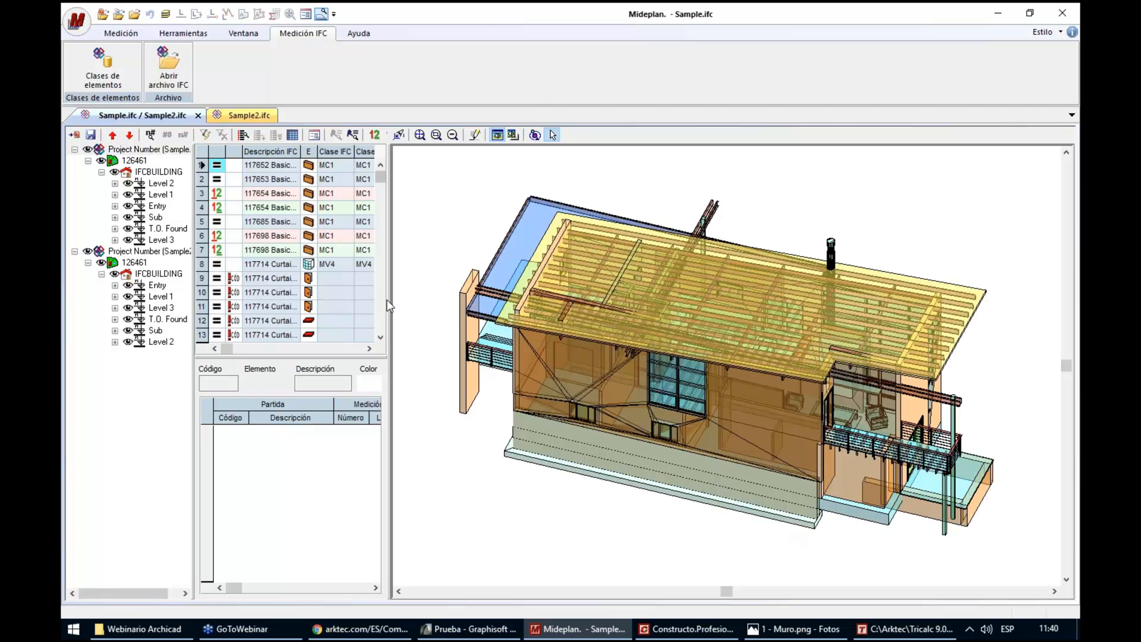
# Widen the comparison's element table and fit the Volumen and Área columns to their contents
pyautogui.moveTo(632, 305); pyautogui.dragTo(619, 307)
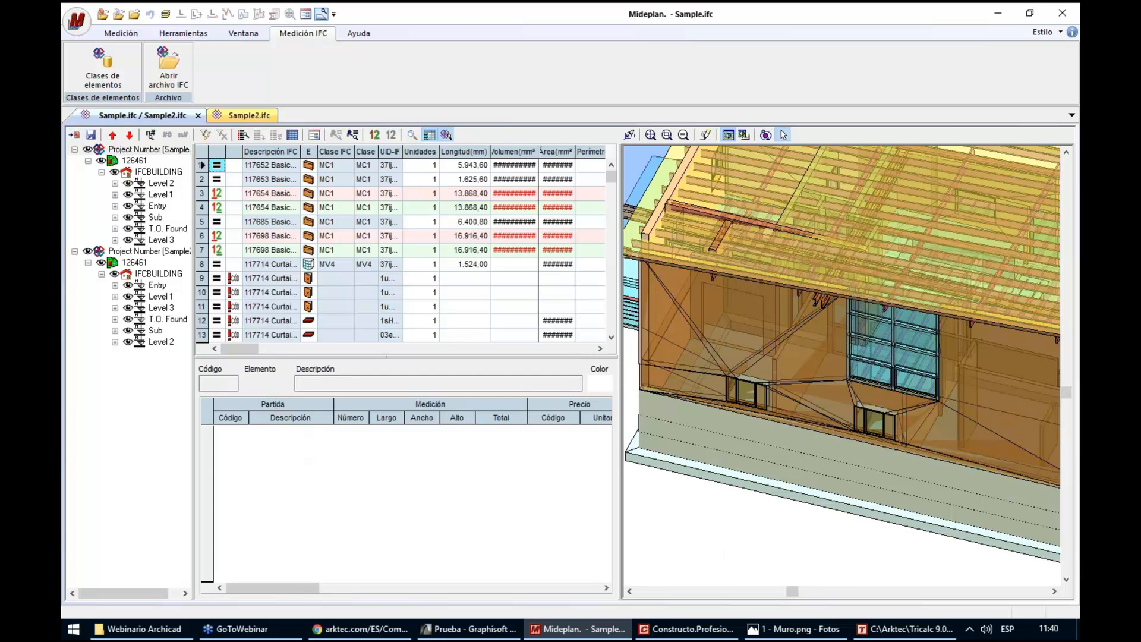
pyautogui.doubleClick(539, 151)
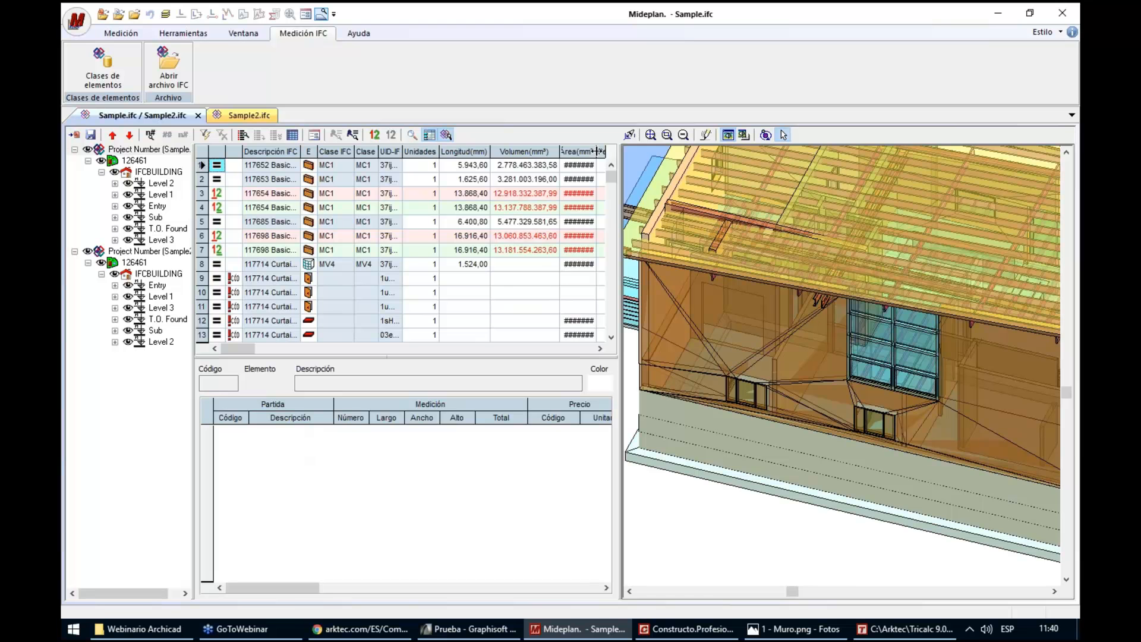
pyautogui.doubleClick(598, 152)
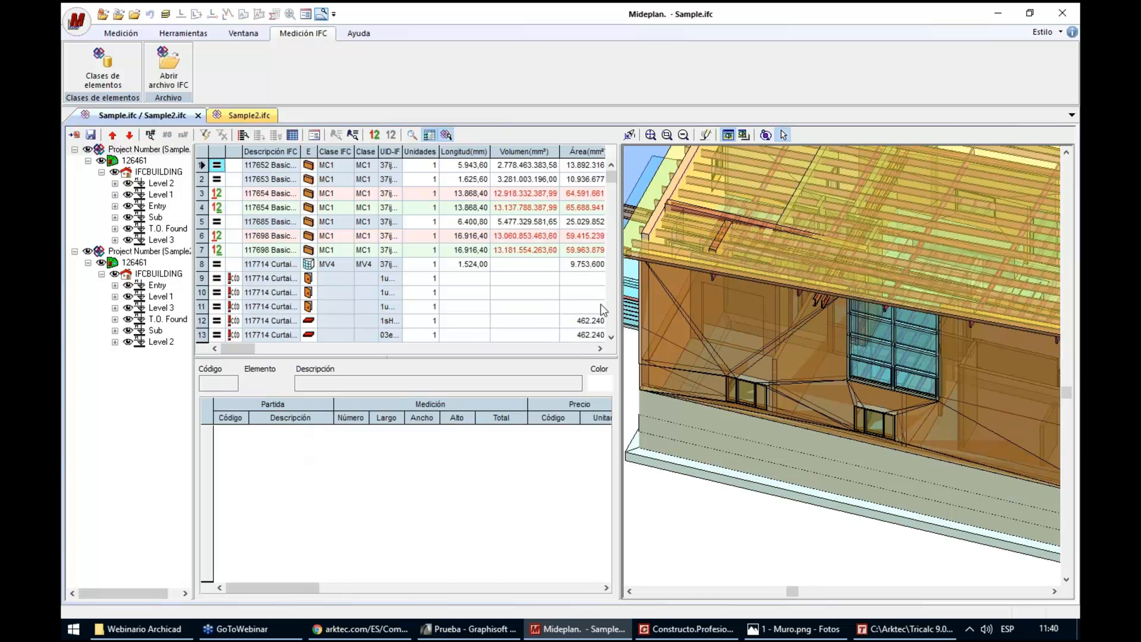
# Look through the comparison table for differing elements, focusing on the 124828 Fixed window rows
pyautogui.moveTo(611, 177)
pyautogui.mouseDown()
pyautogui.moveTo(613, 324)
pyautogui.moveTo(622, 163)
pyautogui.mouseUp()
pyautogui.click(611, 300)
pyautogui.click(610, 300)
pyautogui.click(611, 300)
pyautogui.click(611, 300)
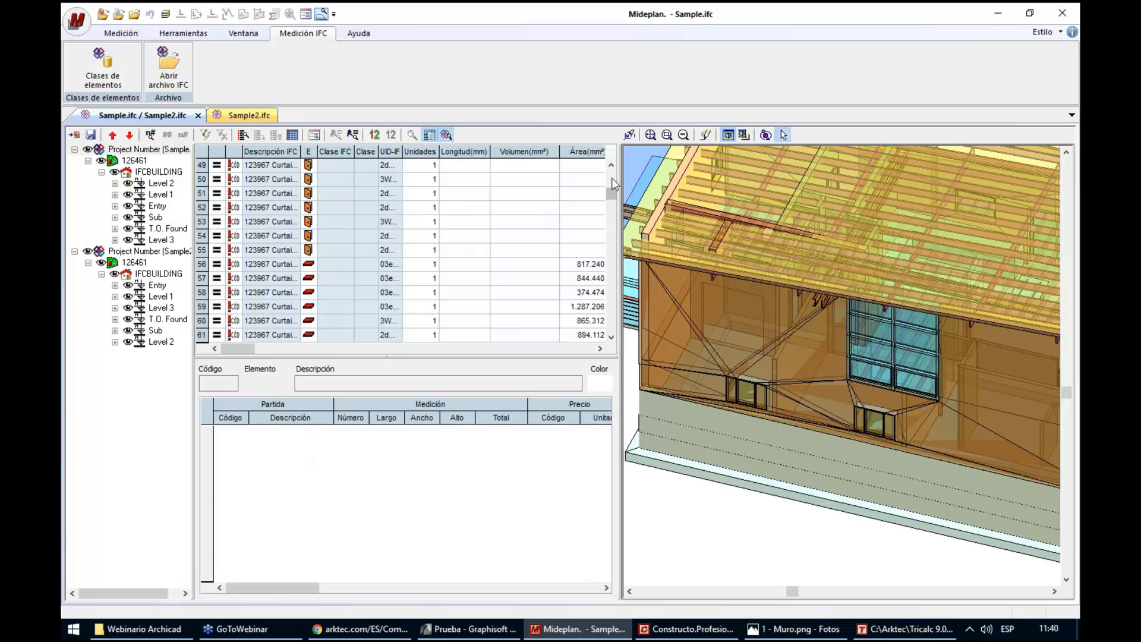
pyautogui.click(611, 178)
pyautogui.click(613, 272)
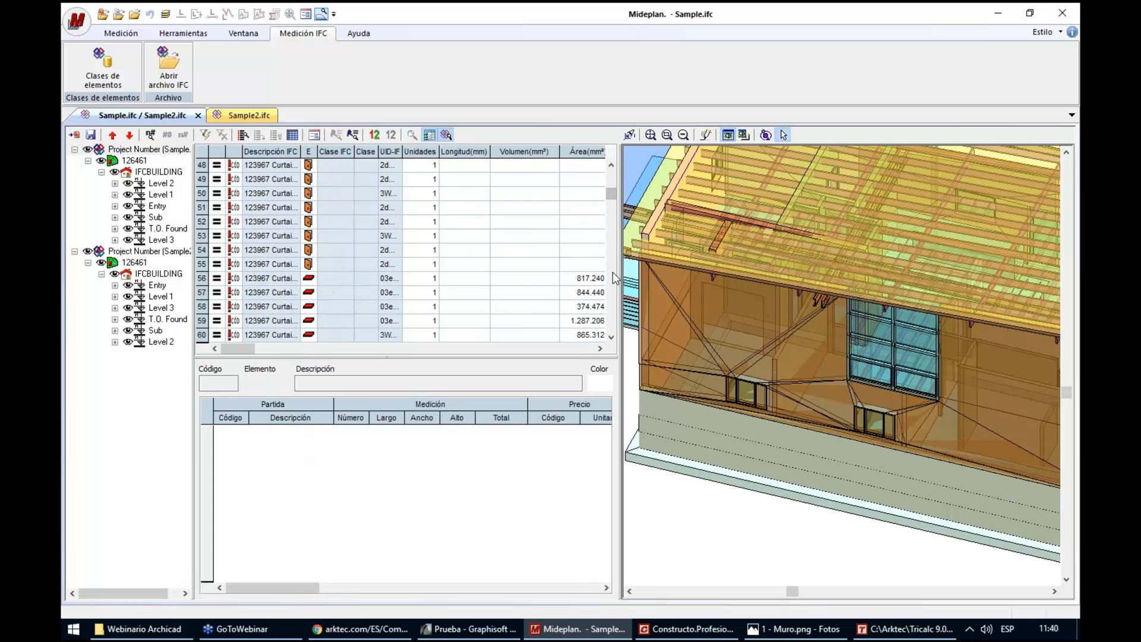
pyautogui.click(613, 275)
pyautogui.click(612, 275)
pyautogui.click(613, 274)
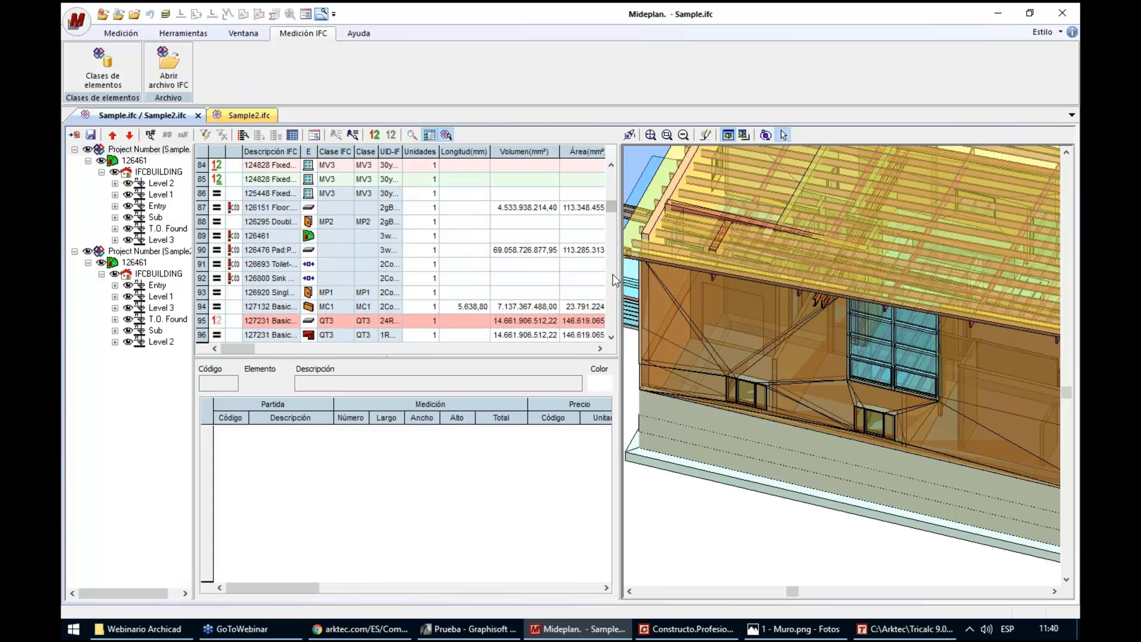
pyautogui.click(275, 168)
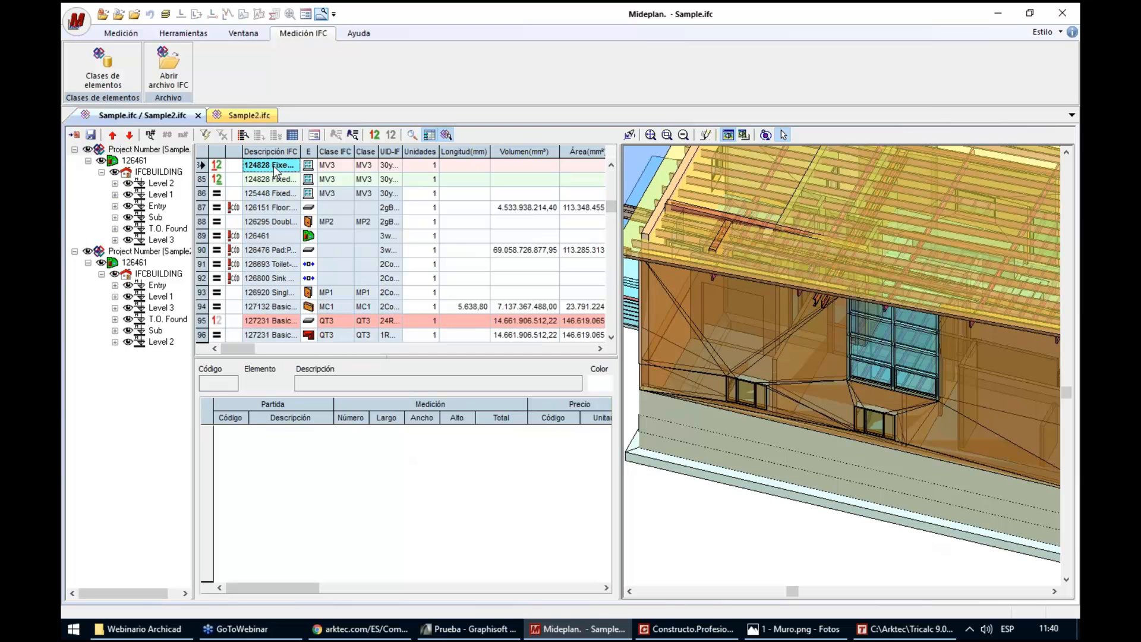
pyautogui.click(611, 165)
pyautogui.click(611, 164)
pyautogui.click(611, 165)
pyautogui.click(610, 165)
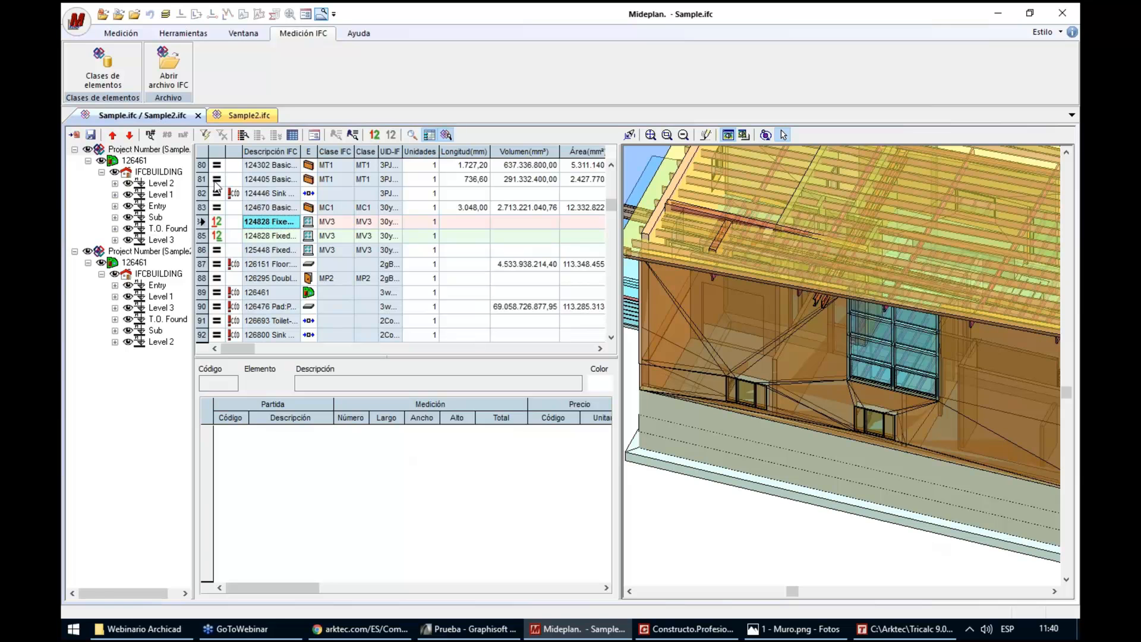
# Examine the comparison marks and the Altura and Anchura values of the two 124828 Fixed window rows
pyautogui.click(335, 179)
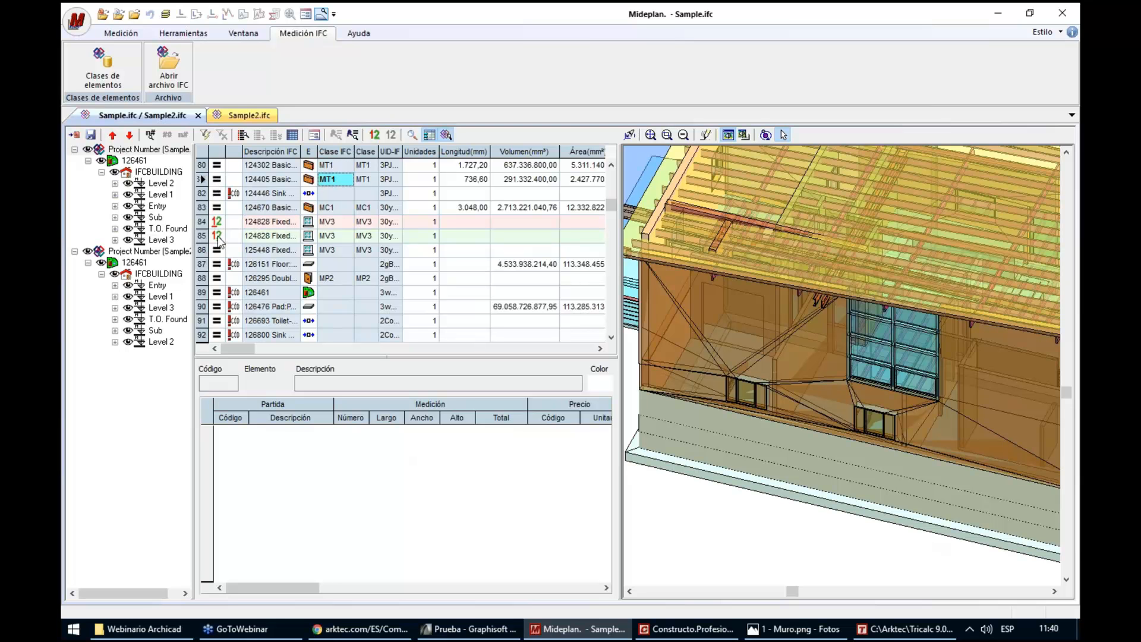
pyautogui.click(218, 223)
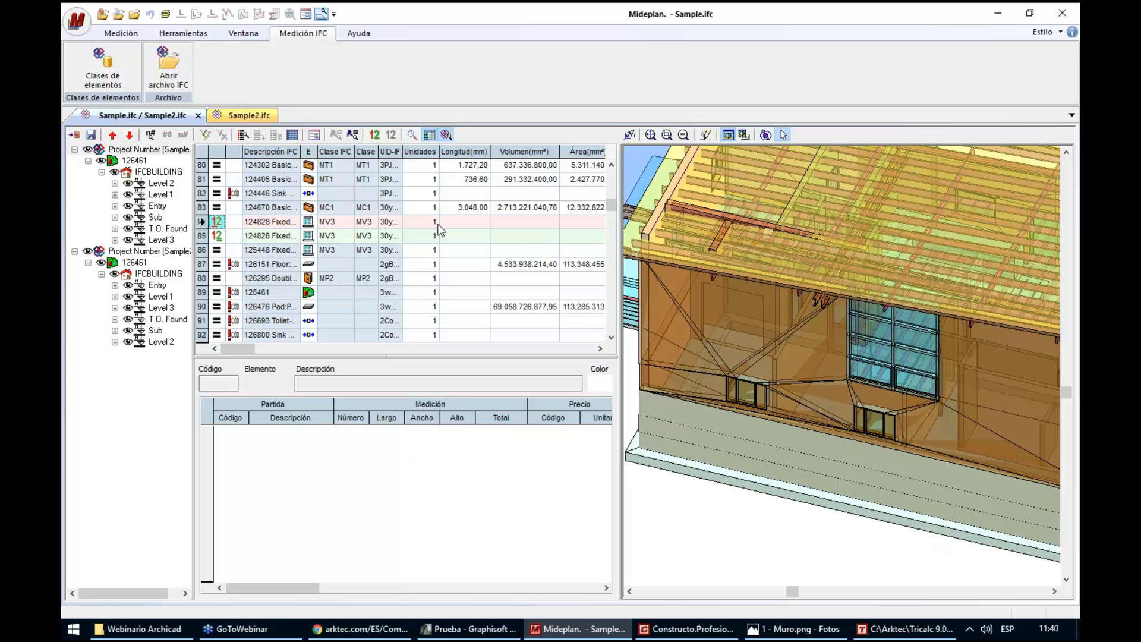
pyautogui.click(217, 237)
pyautogui.click(466, 235)
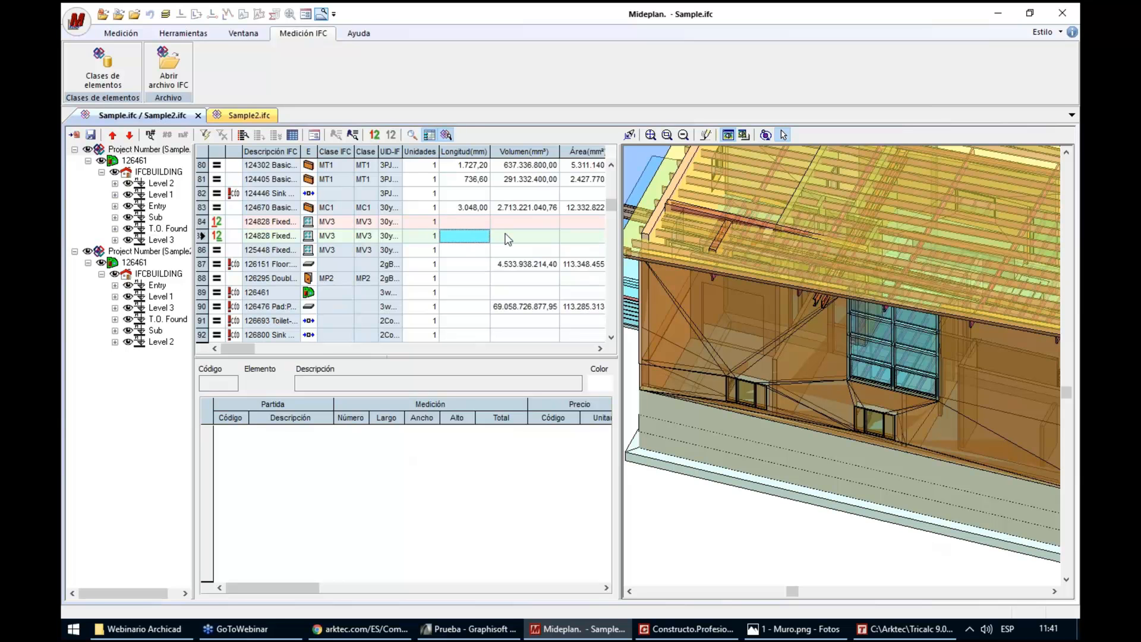
pyautogui.press('Right')
pyautogui.press('Right')
pyautogui.press('Right')
pyautogui.press('Right')
pyautogui.press('Right')
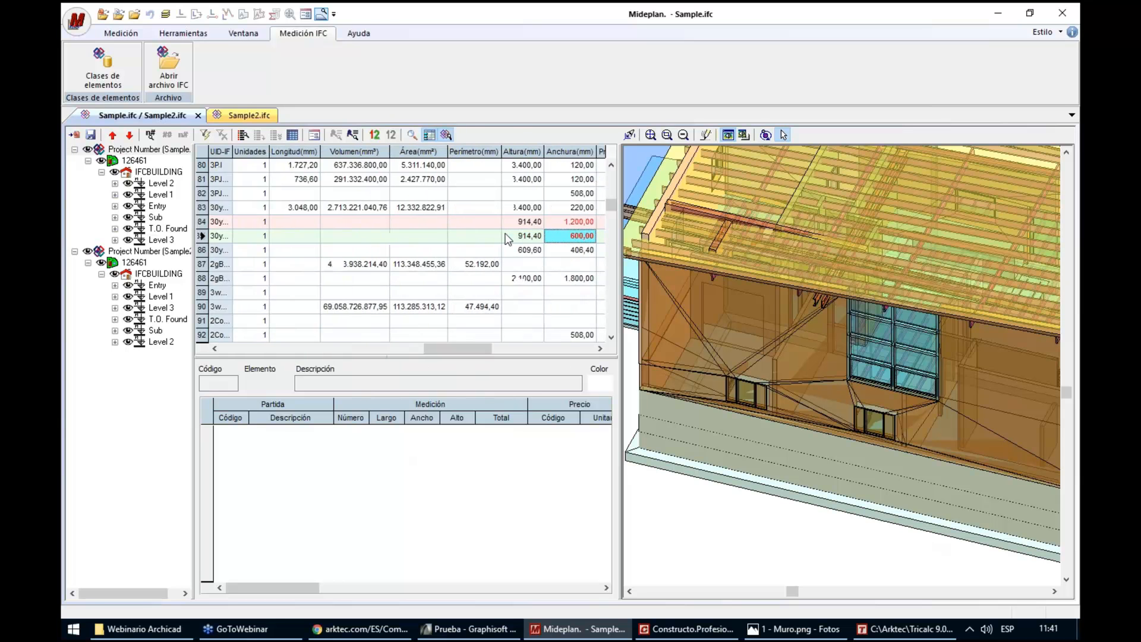
pyautogui.press('Right')
pyautogui.click(517, 222)
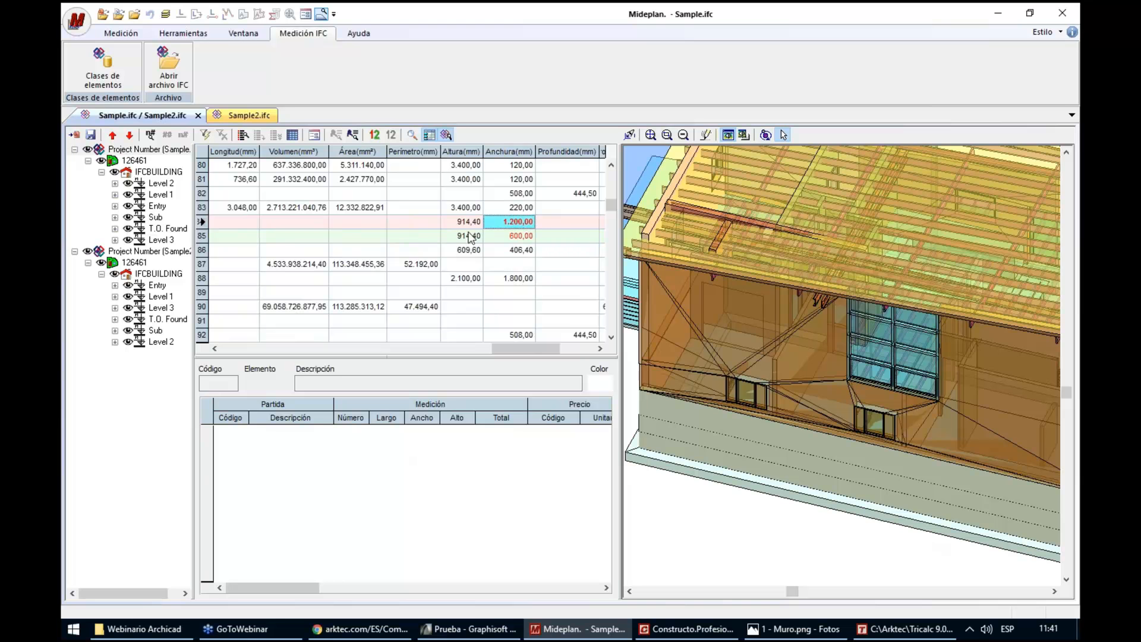
pyautogui.click(496, 240)
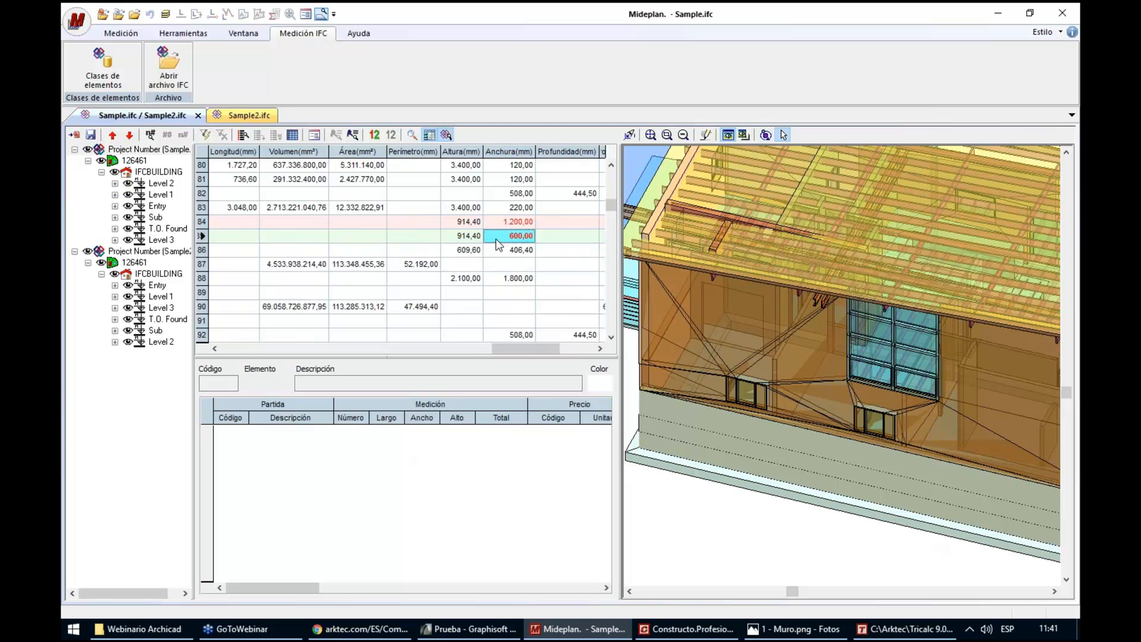
pyautogui.press('Home')
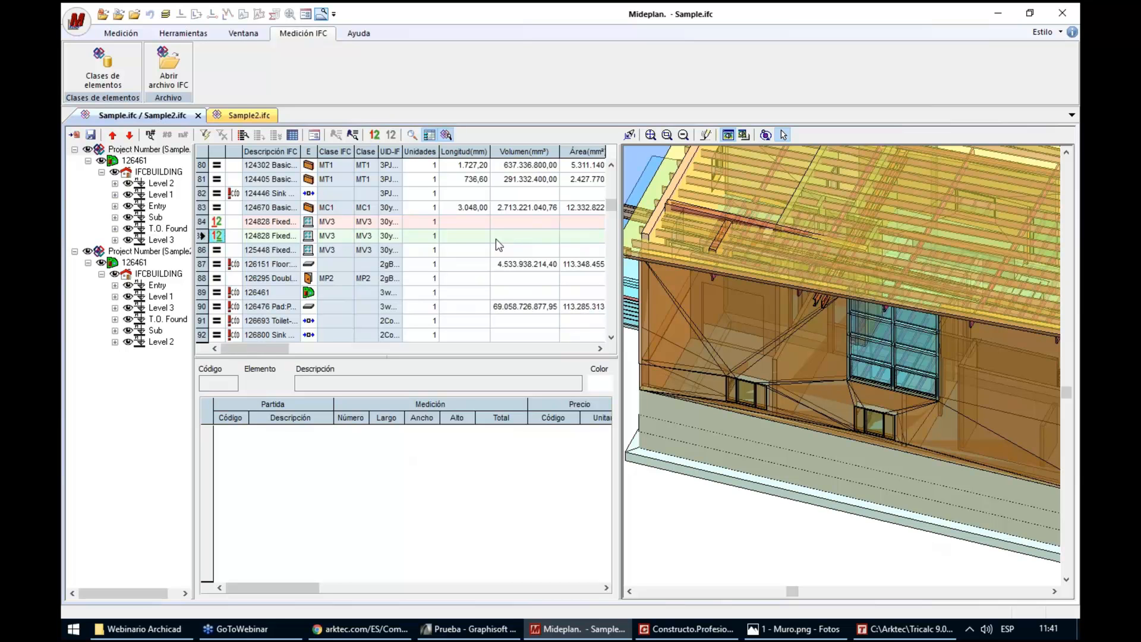
# Adjust whether elements unique to each file are measured, export to Sample.g13 with the Centro price base, and refit the 3D view
pyautogui.click(74, 136)
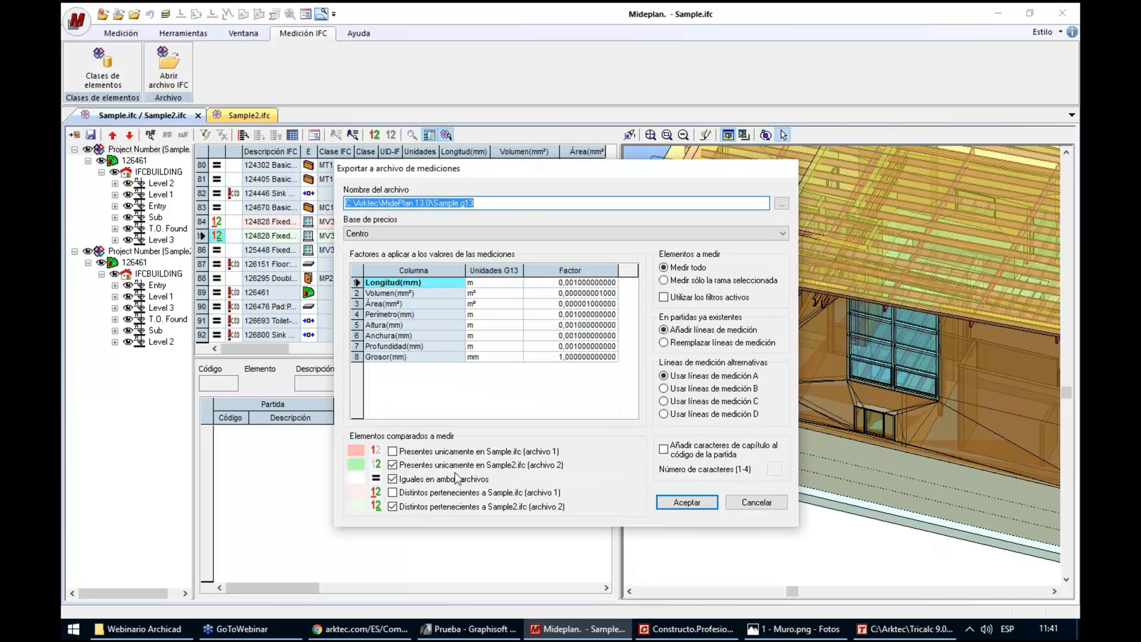
pyautogui.click(393, 465)
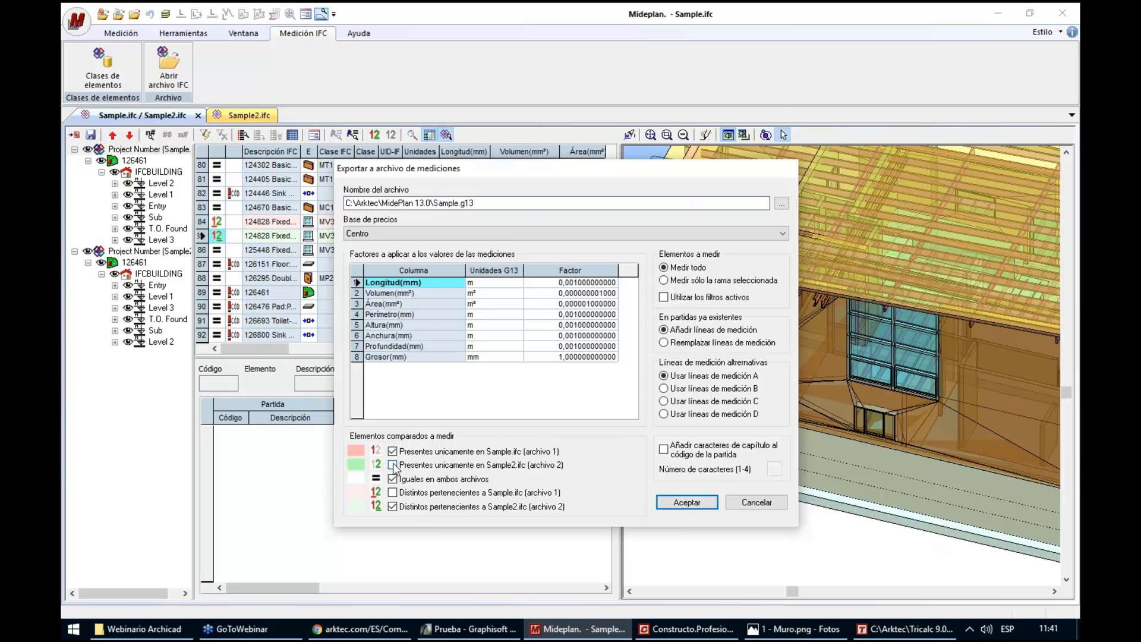
pyautogui.click(392, 465)
pyautogui.click(419, 469)
pyautogui.click(687, 502)
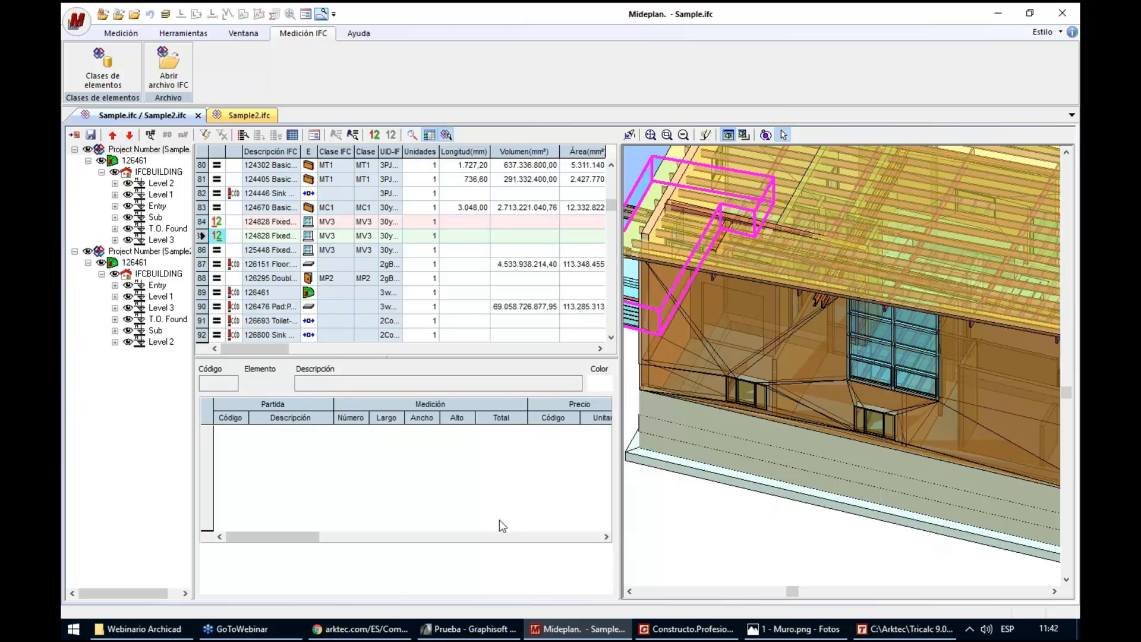
pyautogui.click(651, 134)
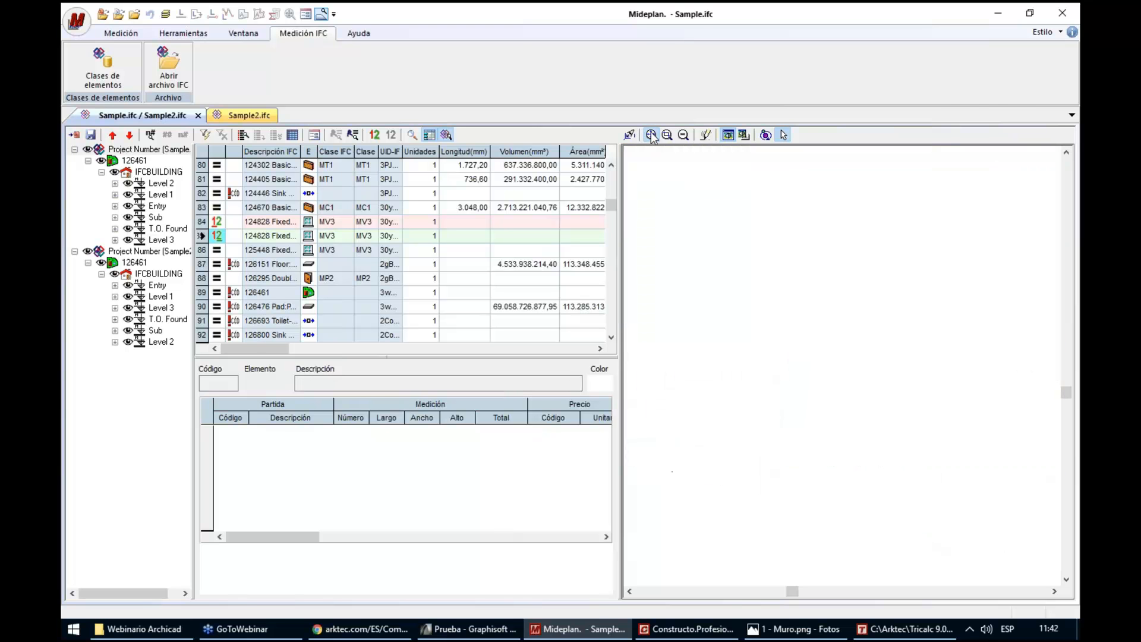
# Switch to ArchiCAD, inspect the MidePlan (Arktec) IFC property of the upper-floor side wall in its settings, and cancel without changes
pyautogui.click(1071, 34)
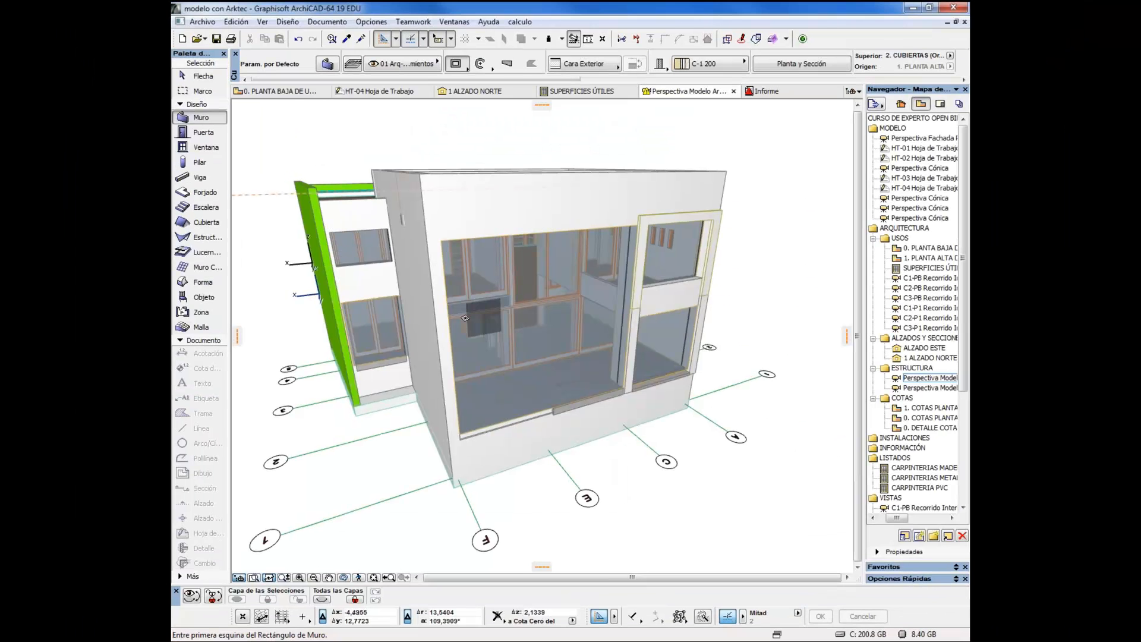
pyautogui.moveTo(386, 326); pyautogui.dragTo(395, 312)
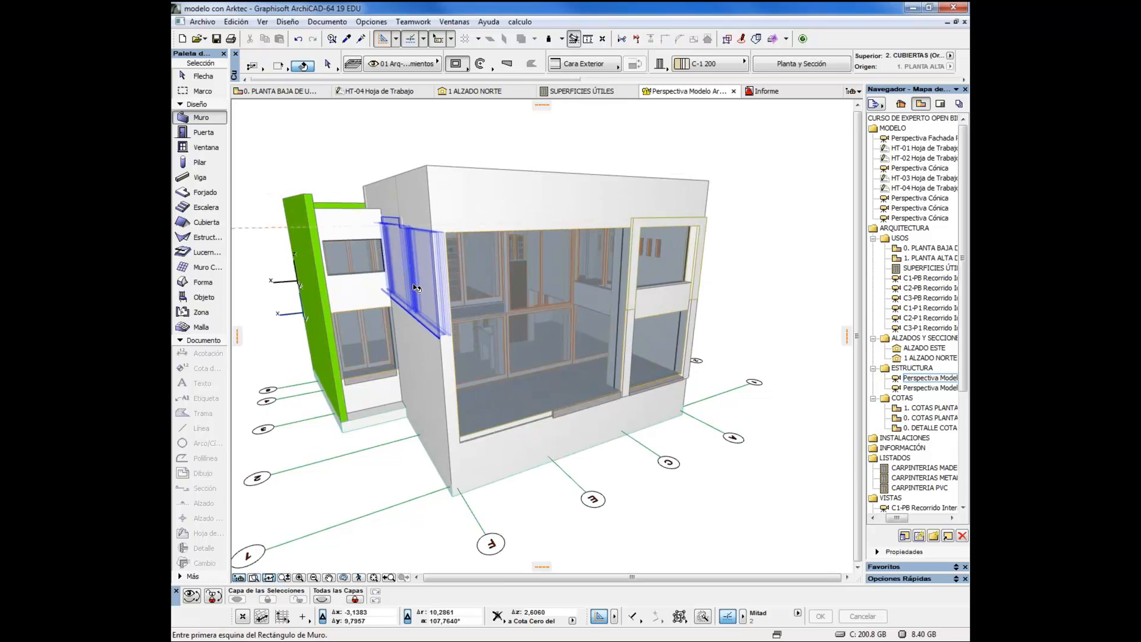
pyautogui.keyDown('shift'); pyautogui.click(423, 285); pyautogui.keyUp('shift')
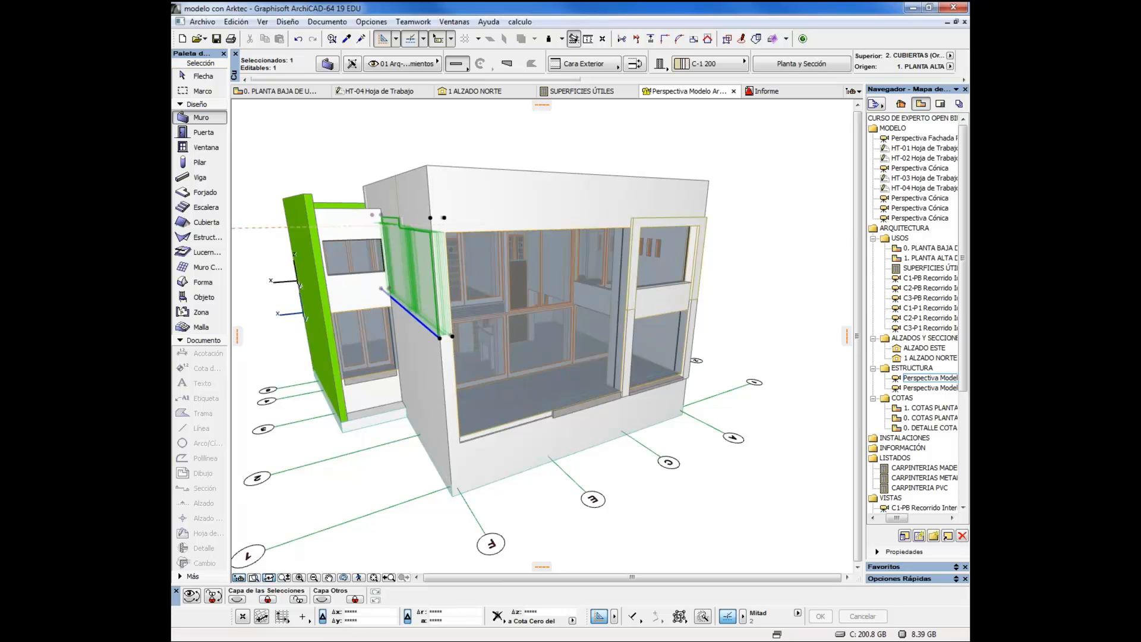
pyautogui.click(327, 64)
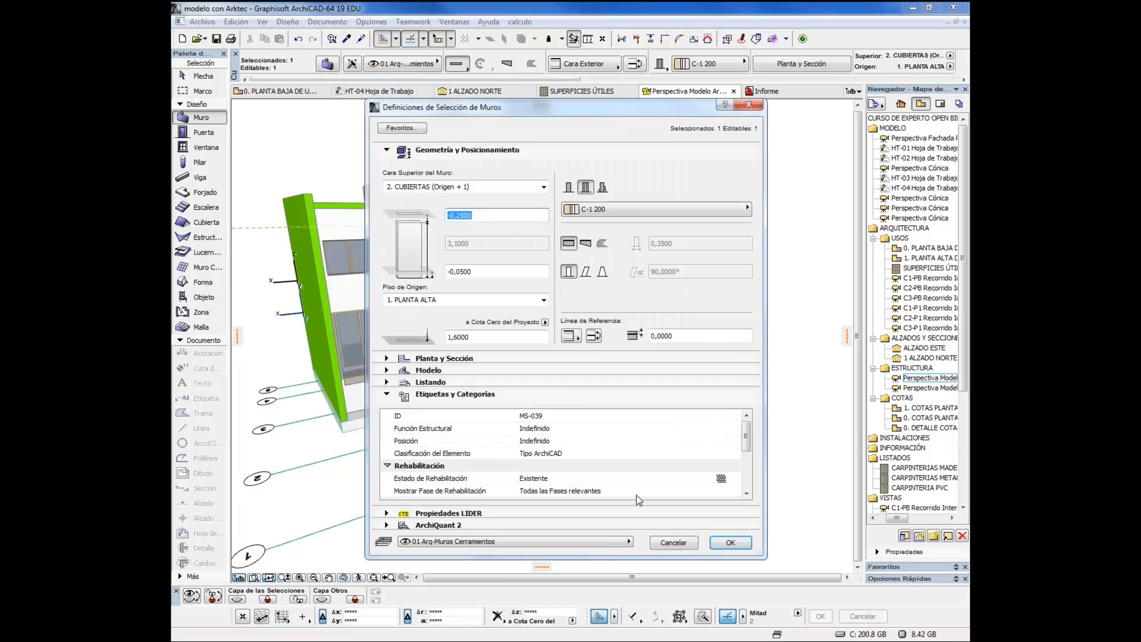
pyautogui.moveTo(747, 441); pyautogui.dragTo(746, 478)
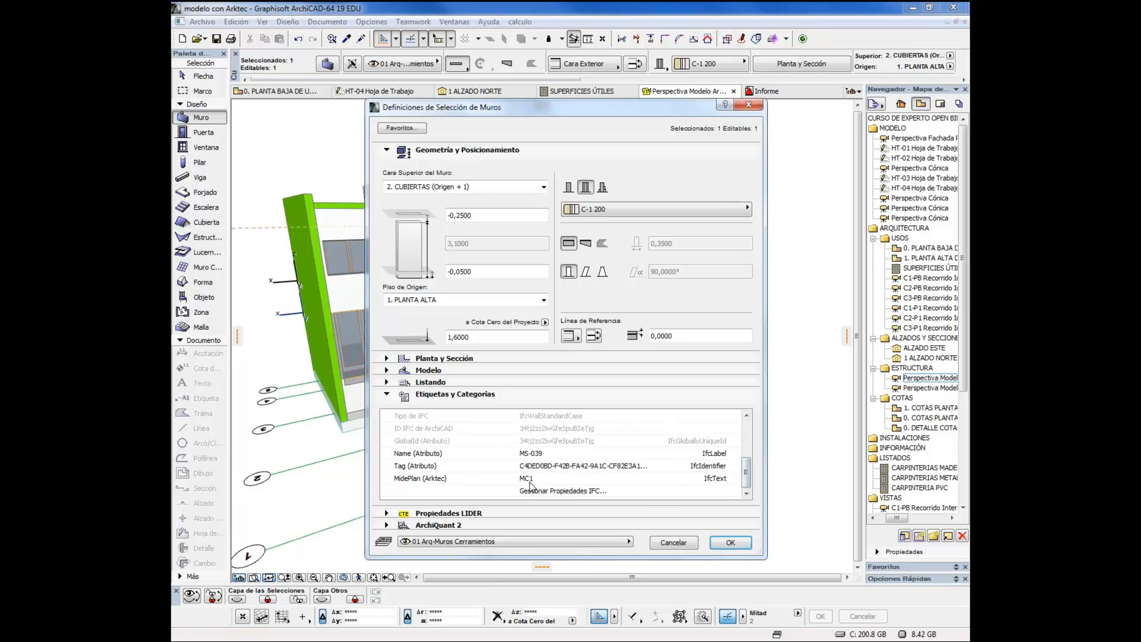
pyautogui.click(532, 481)
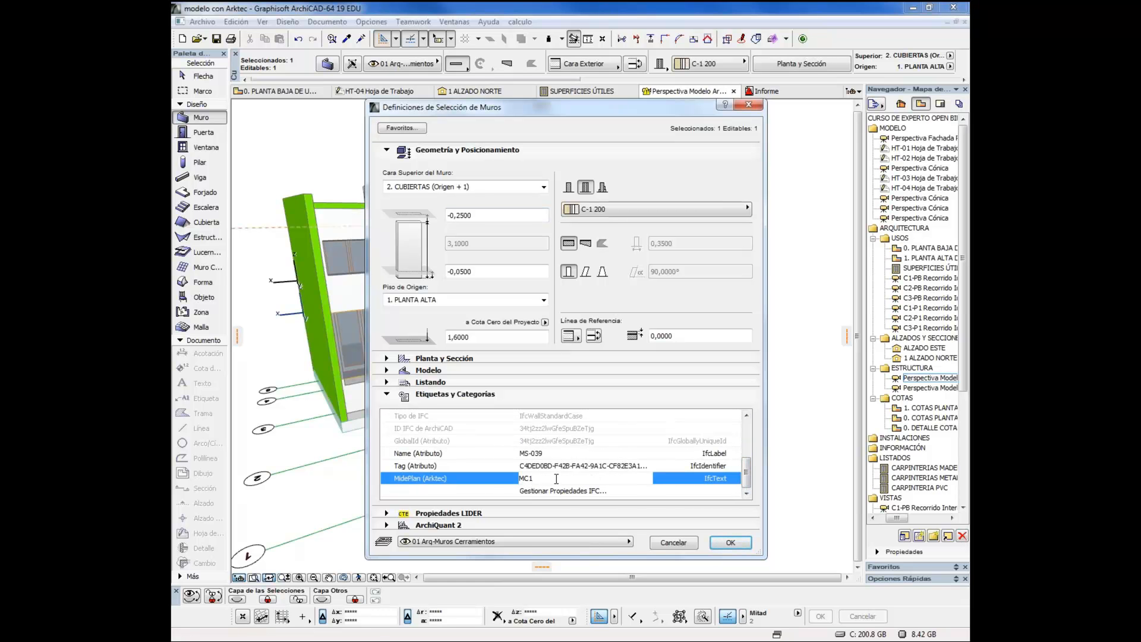
pyautogui.click(556, 478)
pyautogui.click(678, 545)
pyautogui.click(678, 545)
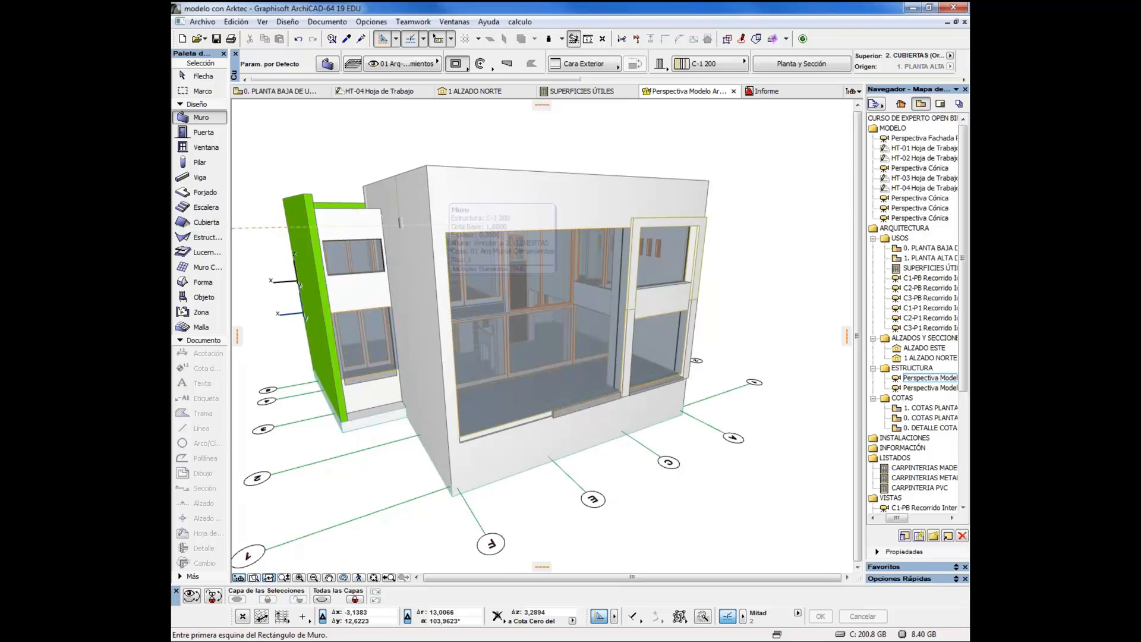
# Find and select all walls on the 01 Arq-Muros Cerramientos layer, show only them in 3D, and clear the selection
pyautogui.click(330, 39)
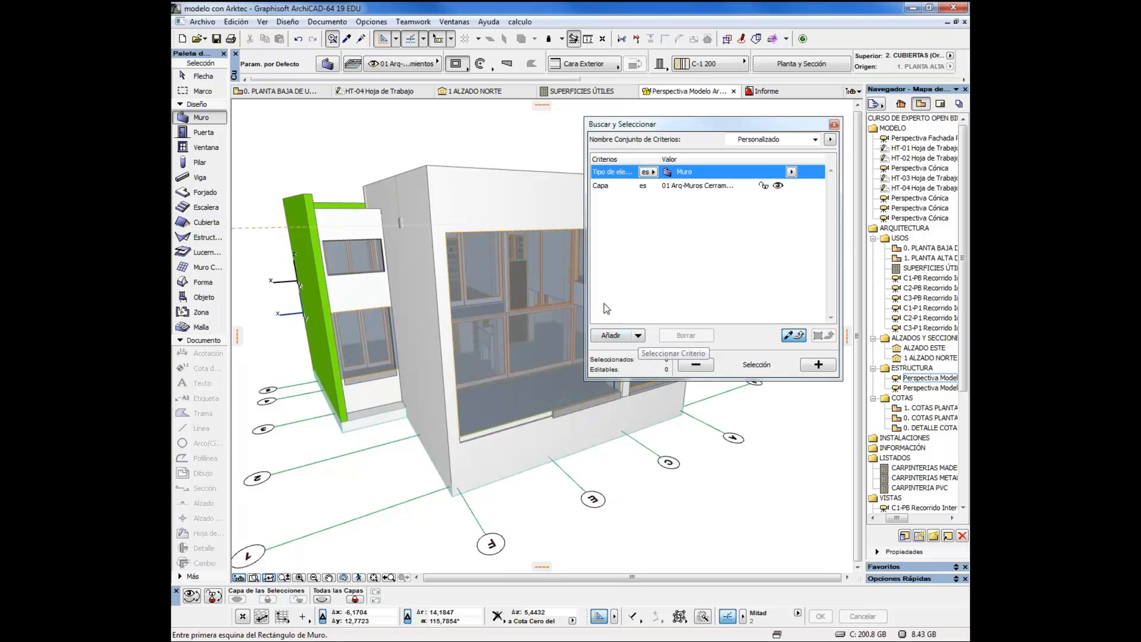
pyautogui.click(818, 365)
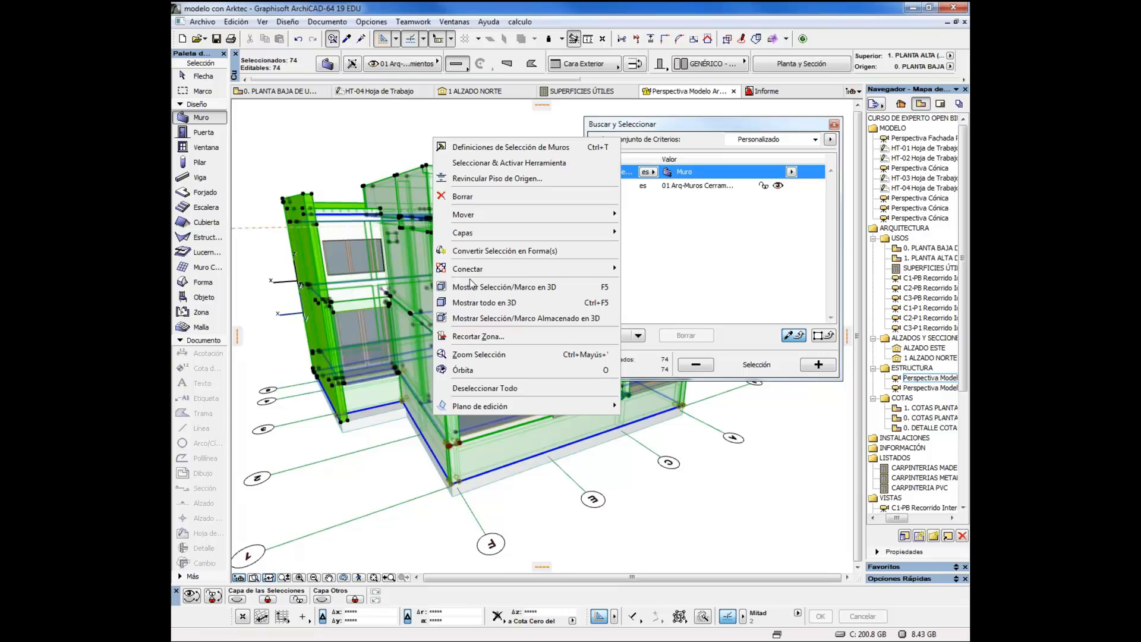
pyautogui.click(508, 287)
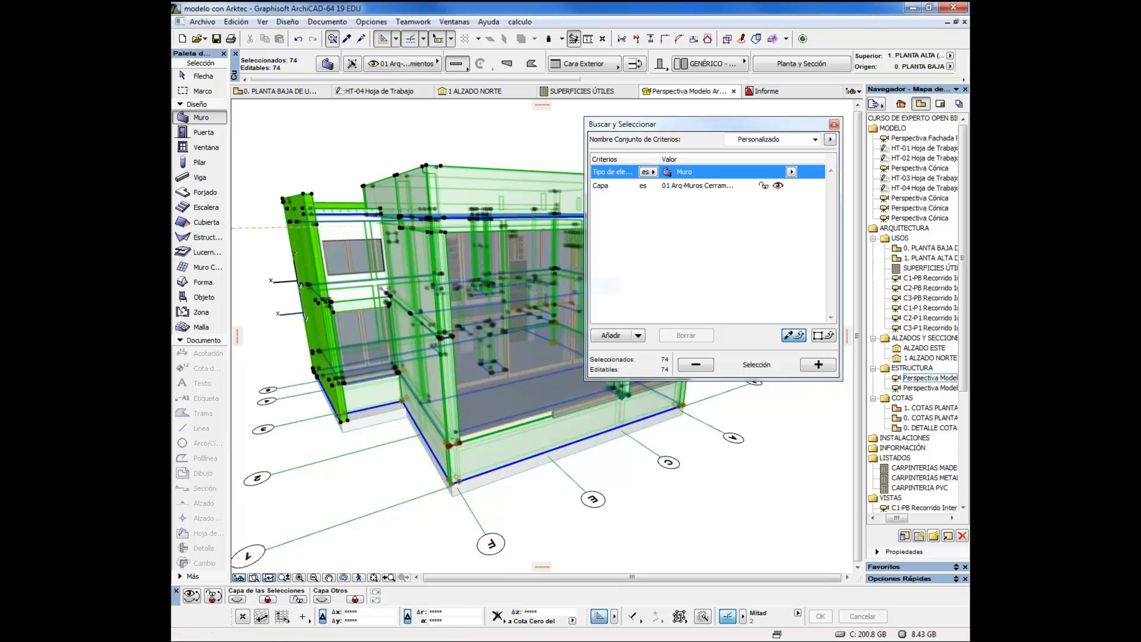
pyautogui.press('Escape')
pyautogui.moveTo(511, 205); pyautogui.dragTo(433, 430)
pyautogui.moveTo(706, 494); pyautogui.dragTo(645, 493)
pyautogui.click(704, 605)
pyautogui.click(700, 473)
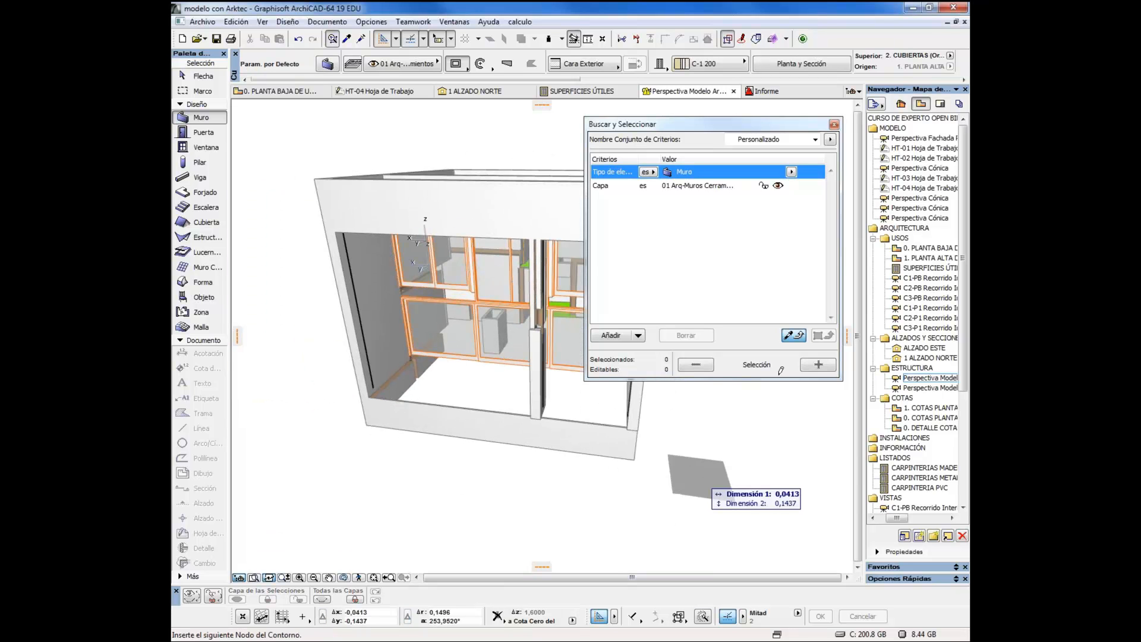
pyautogui.rightClick(755, 440)
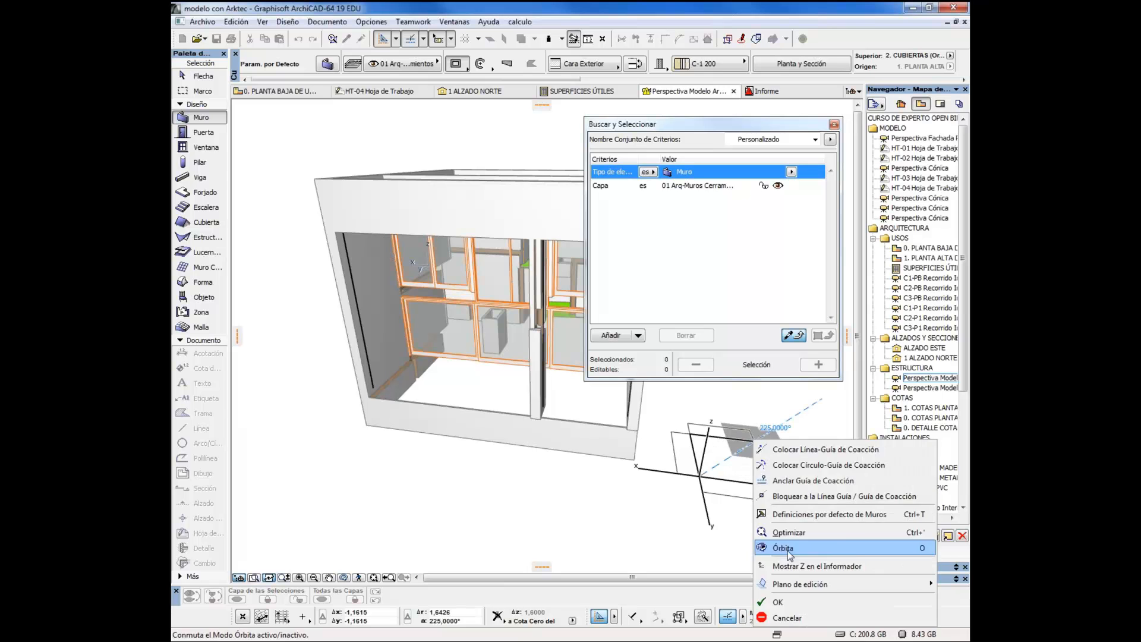
pyautogui.click(789, 618)
# Reselect the walls matching the criteria, show the selection in 3D again, and deselect them to view the result
pyautogui.click(816, 365)
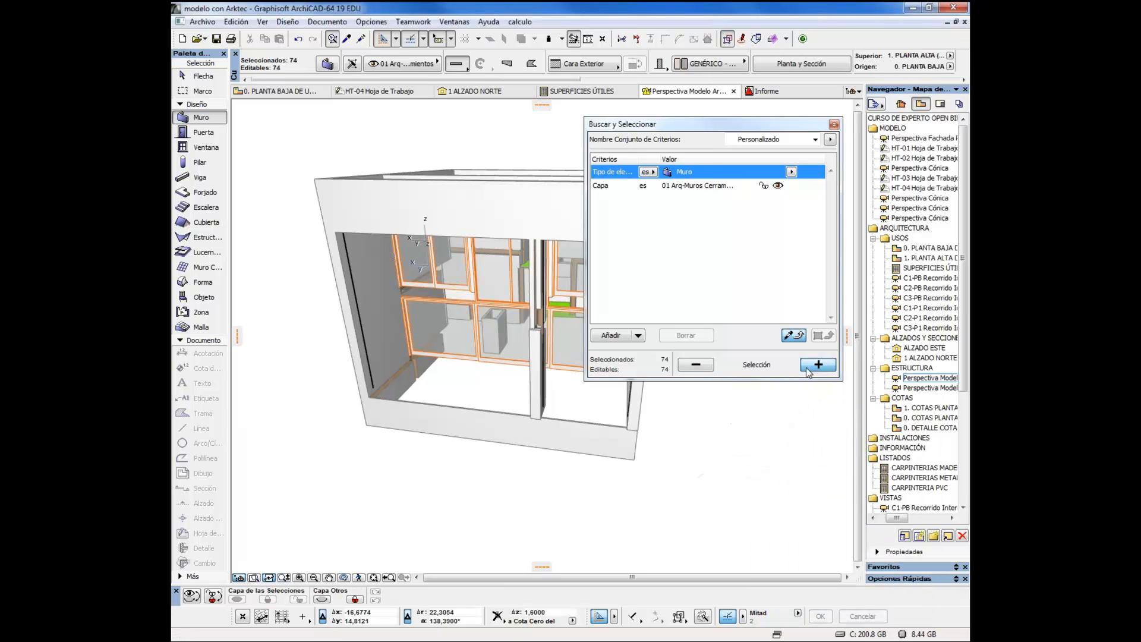
pyautogui.rightClick(475, 132)
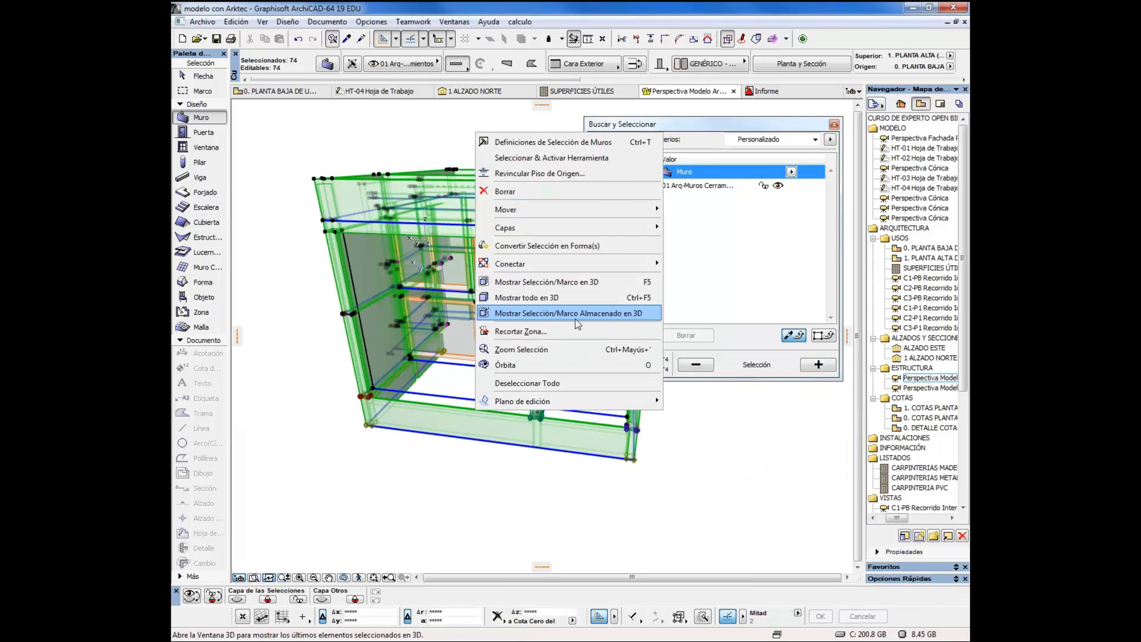
pyautogui.click(544, 288)
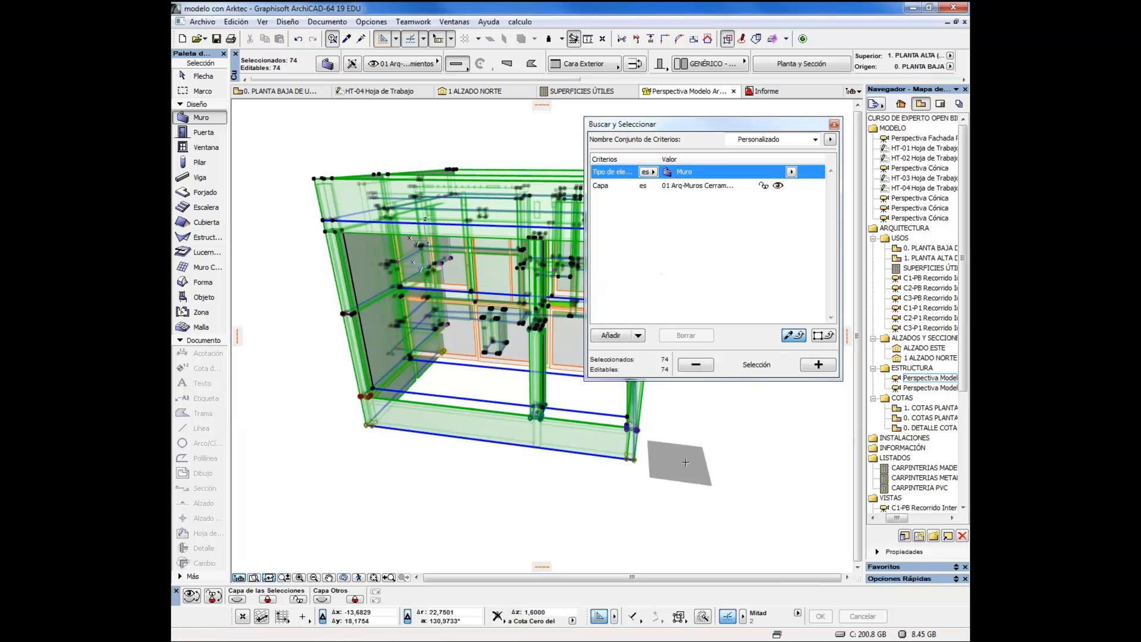
pyautogui.moveTo(729, 461); pyautogui.dragTo(391, 423)
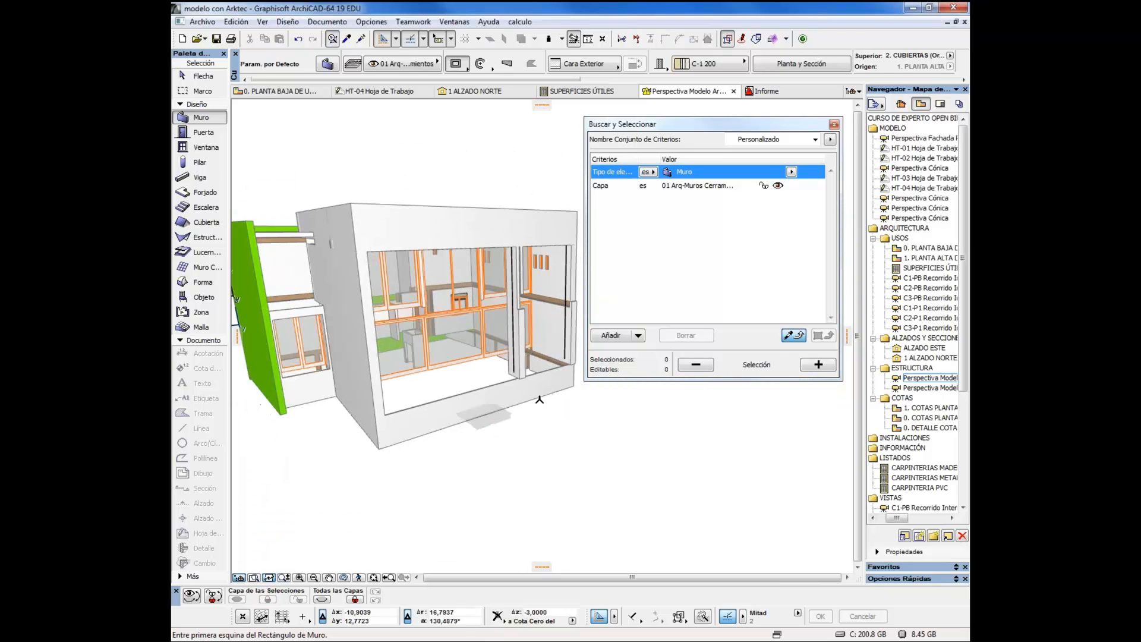
pyautogui.click(818, 364)
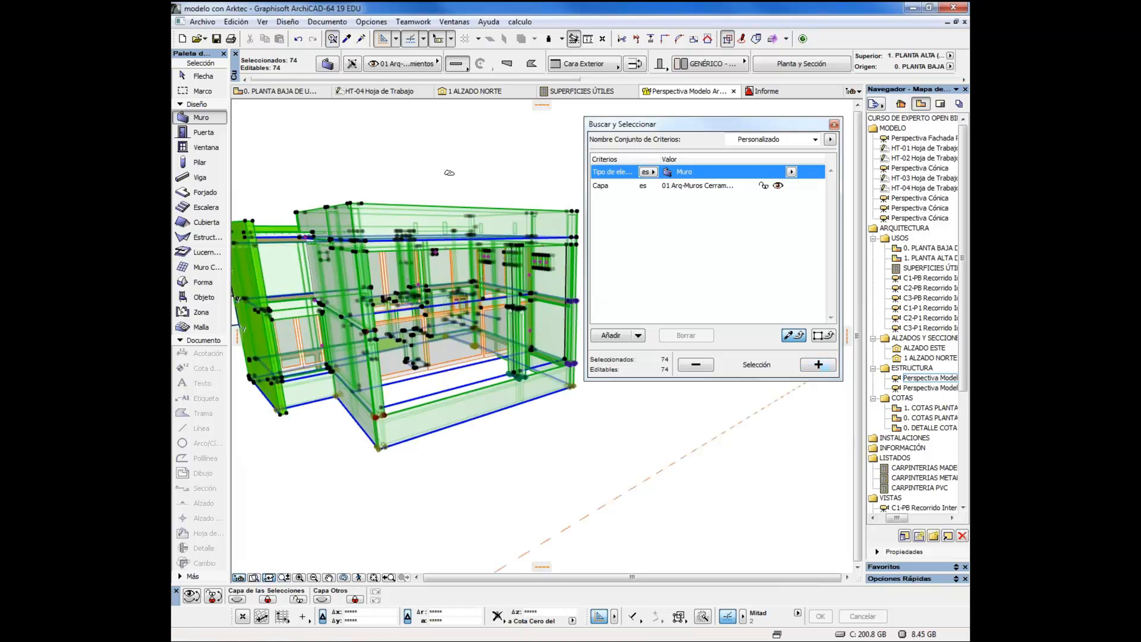
pyautogui.press('Escape')
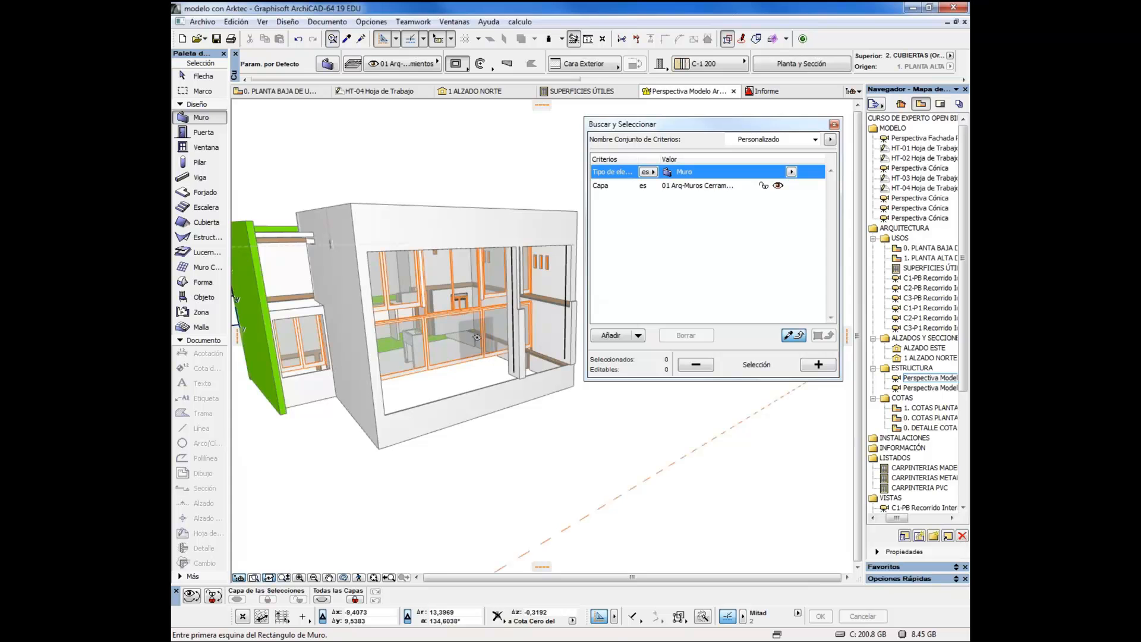
pyautogui.moveTo(477, 337); pyautogui.dragTo(491, 357)
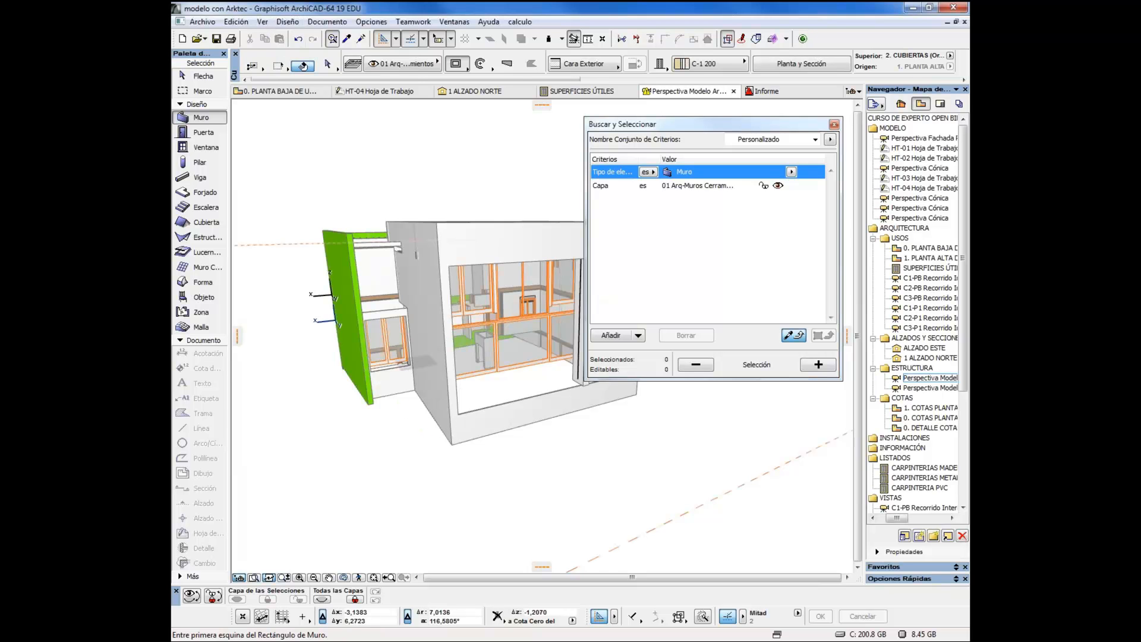
# Exclude windows and doors from the element types shown in 3D
pyautogui.click(262, 22)
pyautogui.moveTo(323, 317)
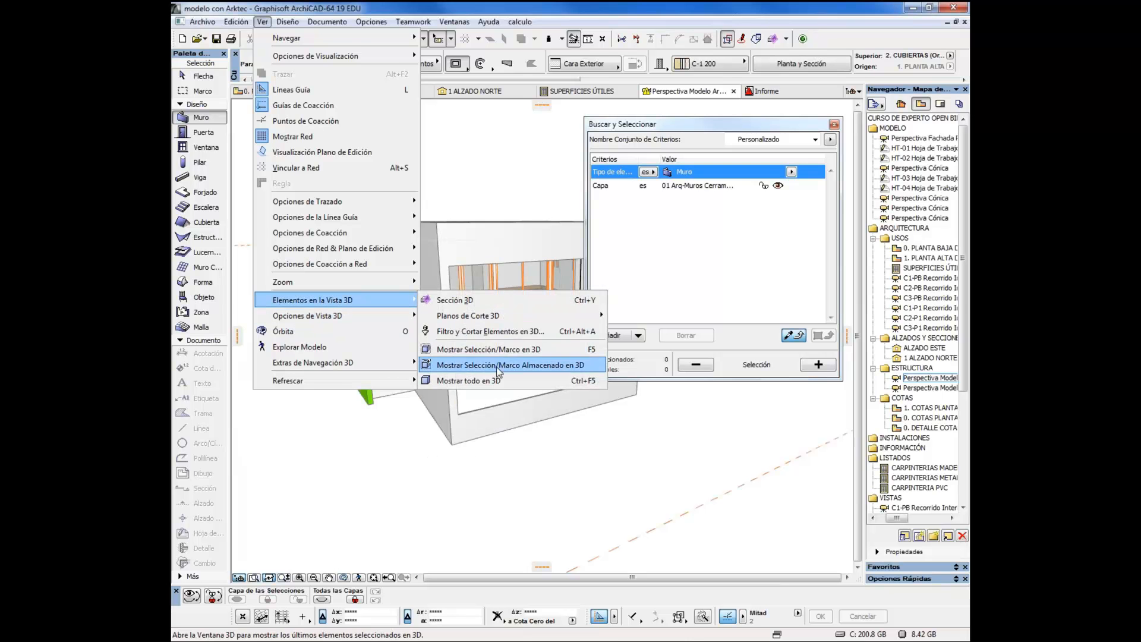
pyautogui.click(469, 333)
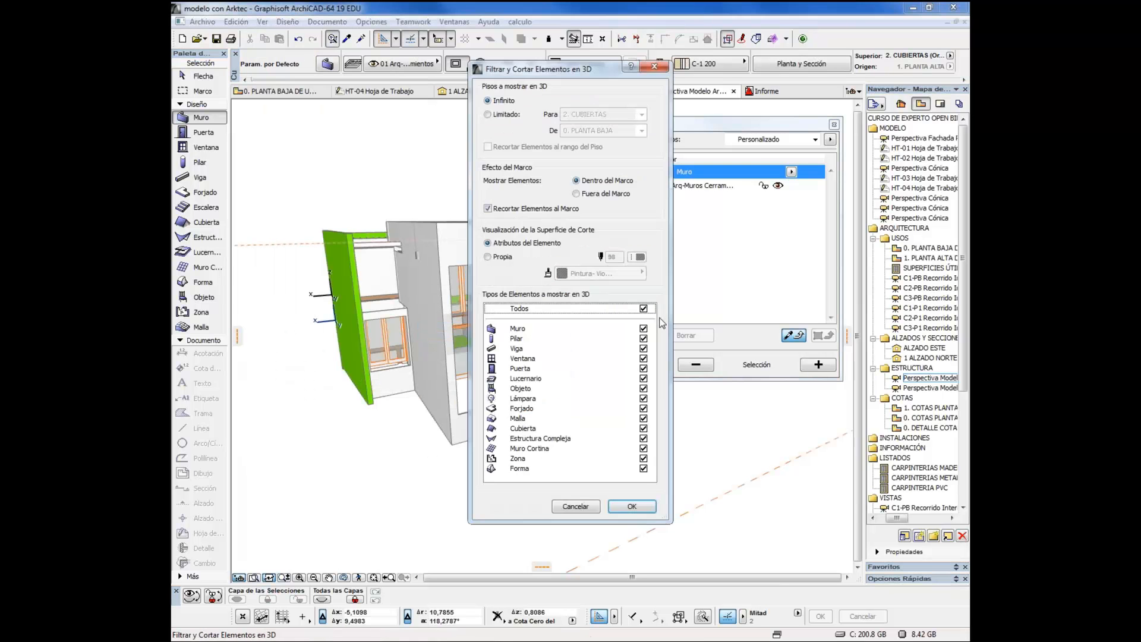
pyautogui.click(643, 358)
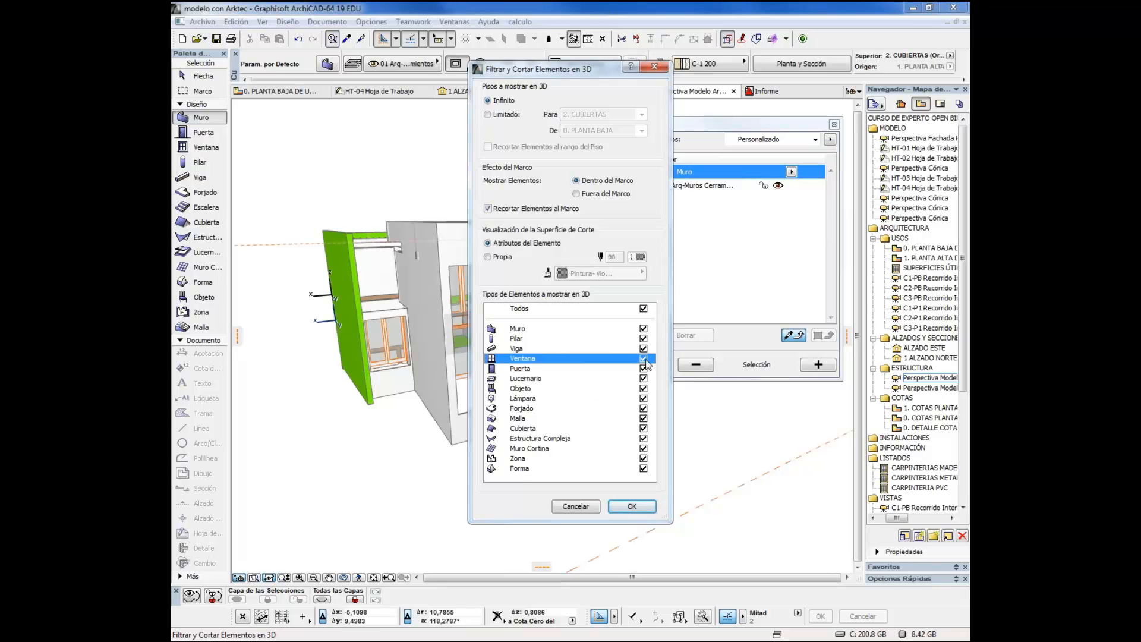
pyautogui.click(643, 369)
pyautogui.click(638, 511)
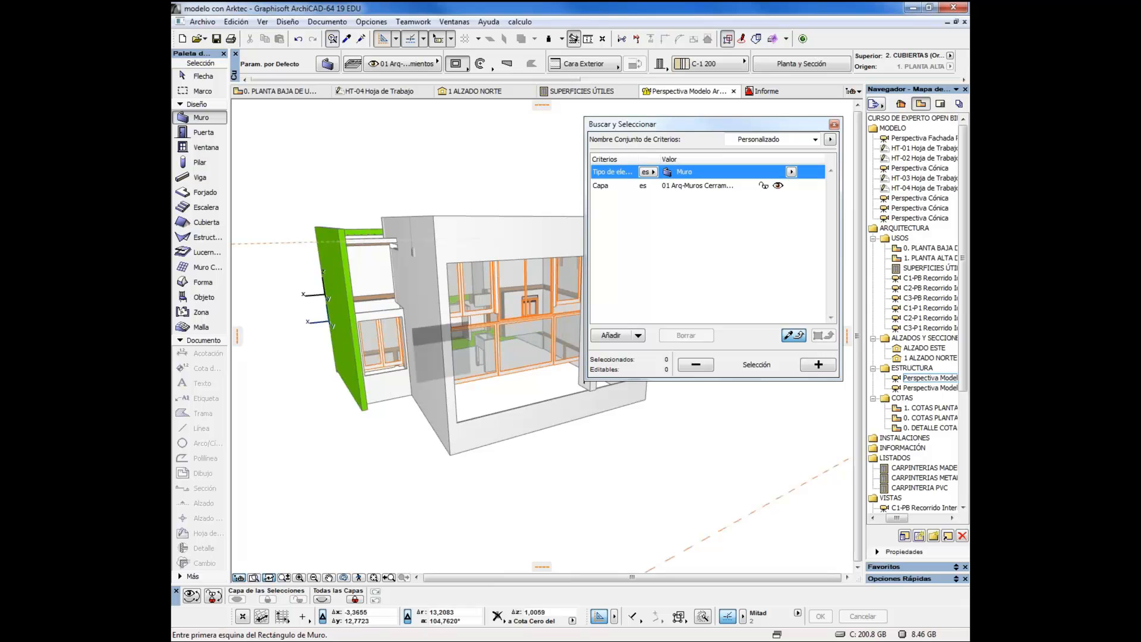
# Check the element types in the 3D filter, accept it unchanged, and show all filtered elements in 3D
pyautogui.click(263, 24)
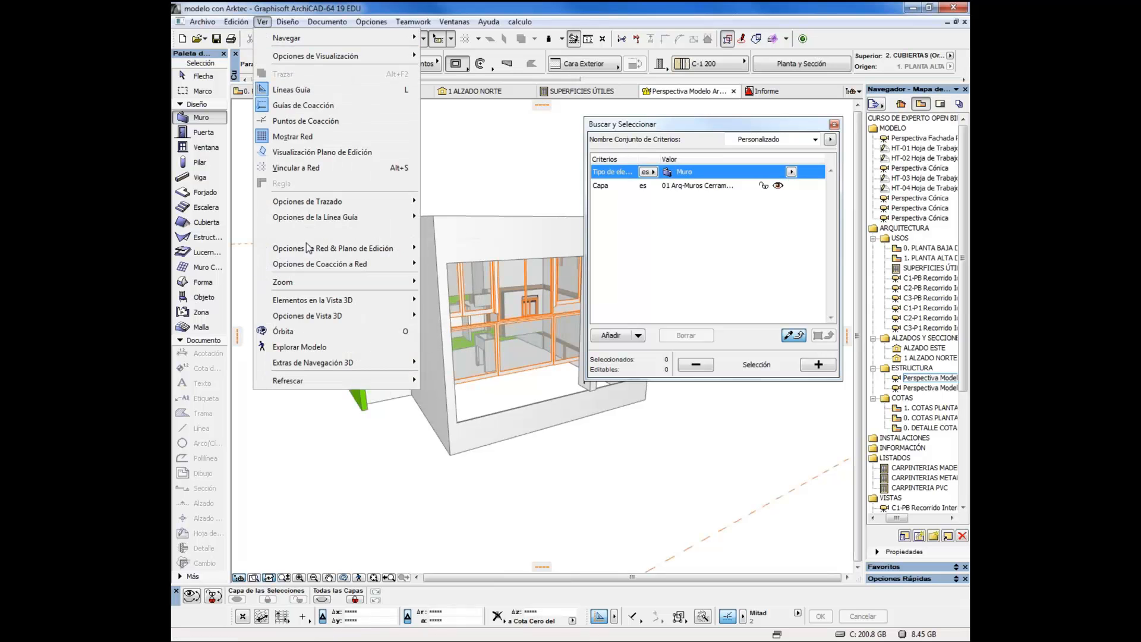
pyautogui.moveTo(308, 301)
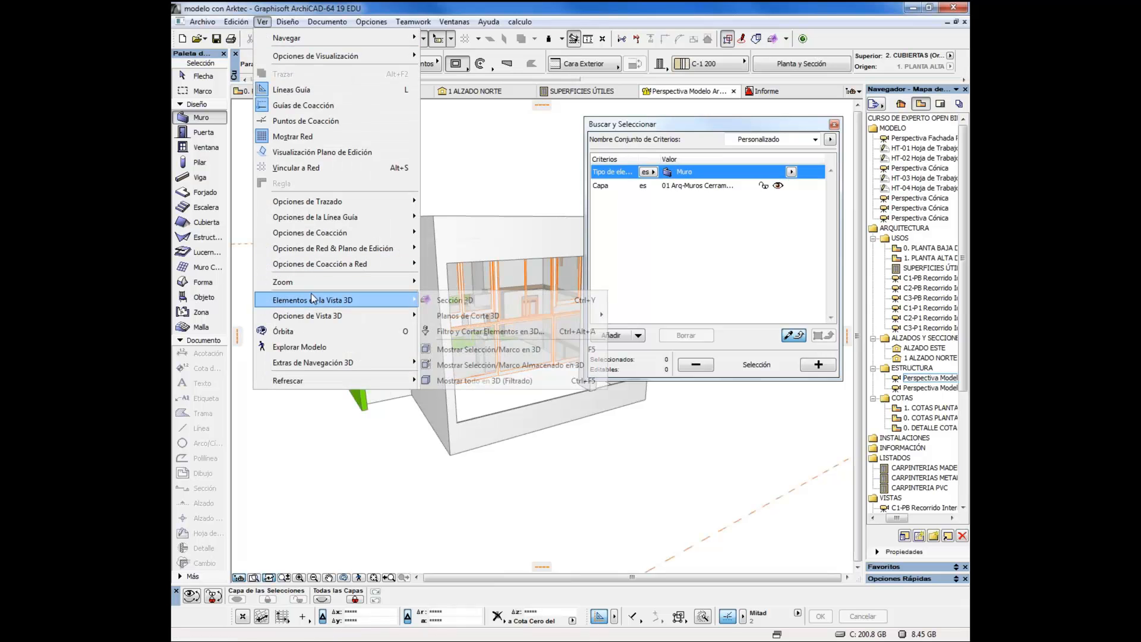
pyautogui.click(469, 335)
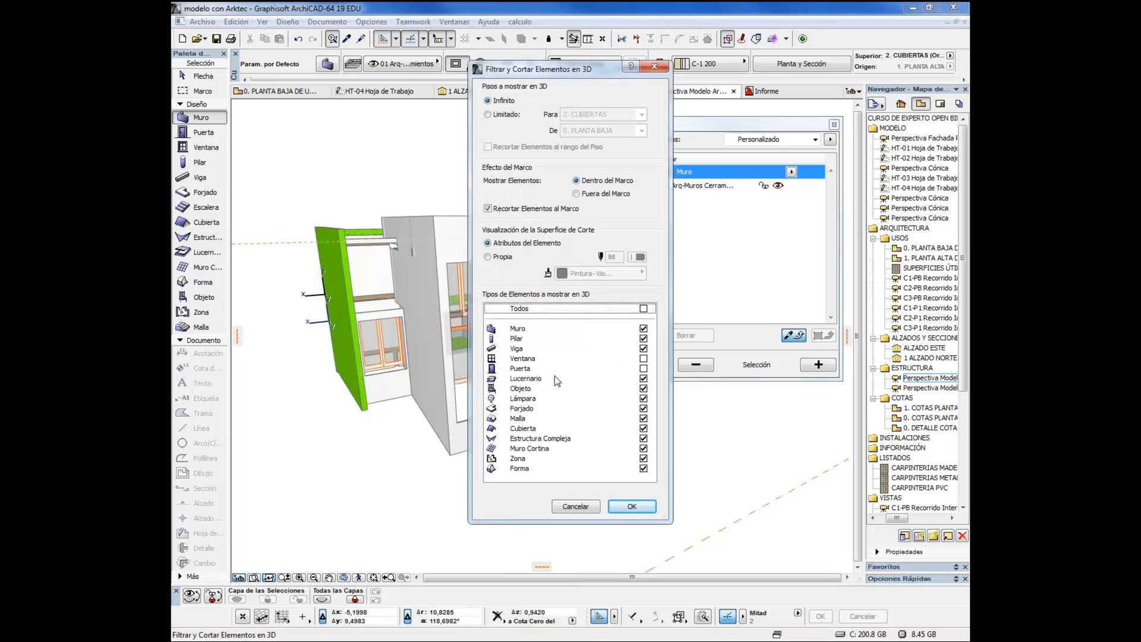
pyautogui.click(632, 506)
pyautogui.rightClick(441, 164)
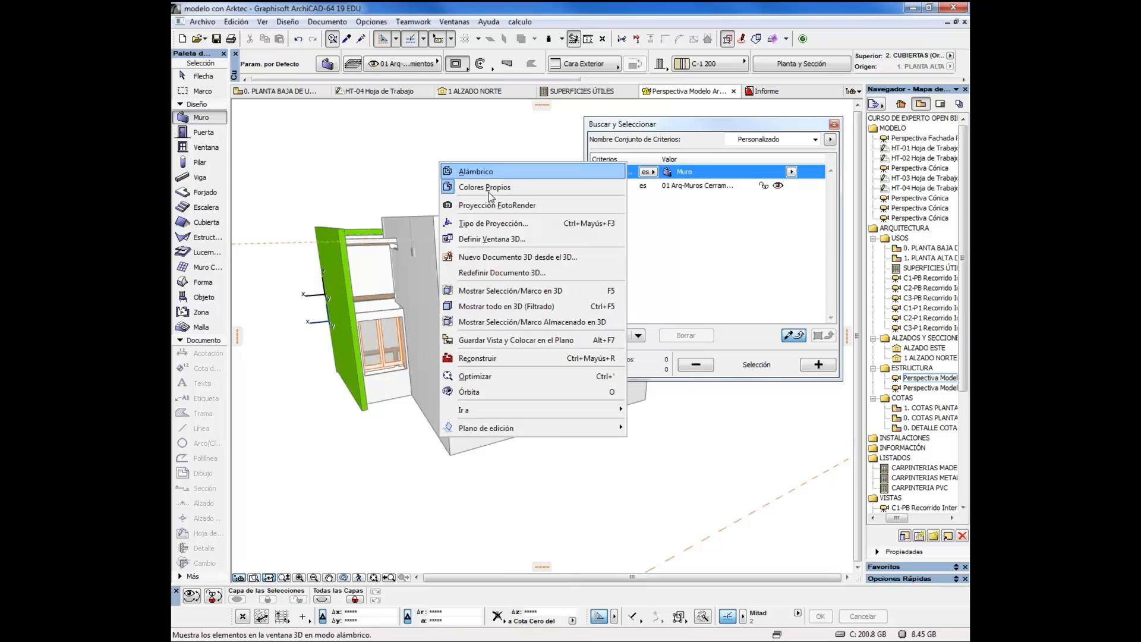
pyautogui.click(510, 310)
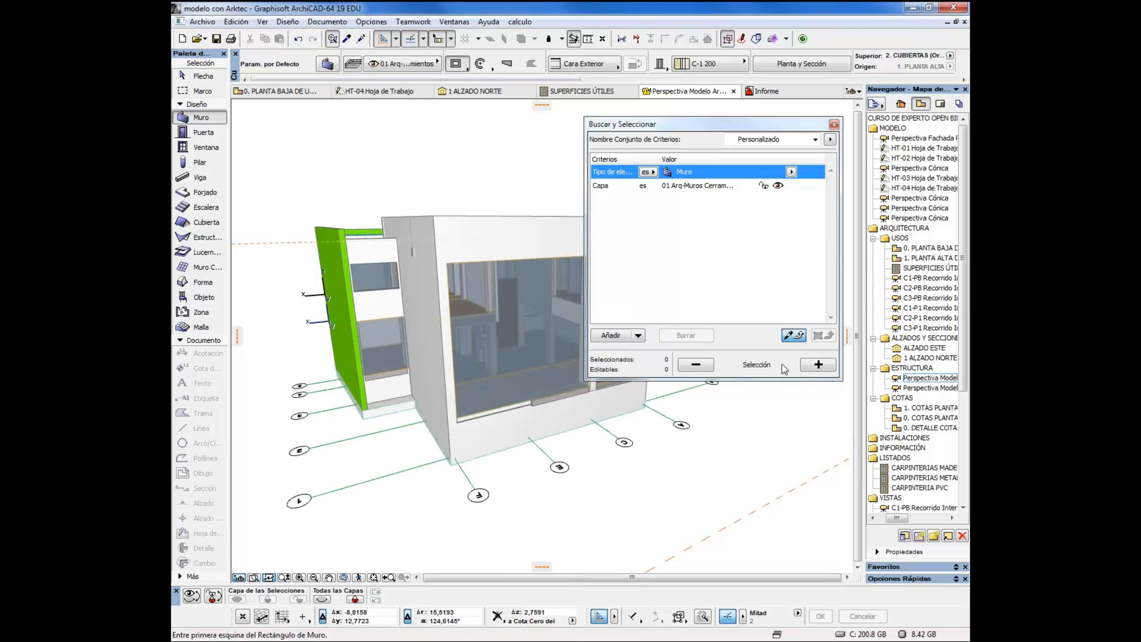
# Select the walls matching the search criteria, display the stored selection in 3D, and deselect them
pyautogui.click(811, 369)
pyautogui.rightClick(428, 170)
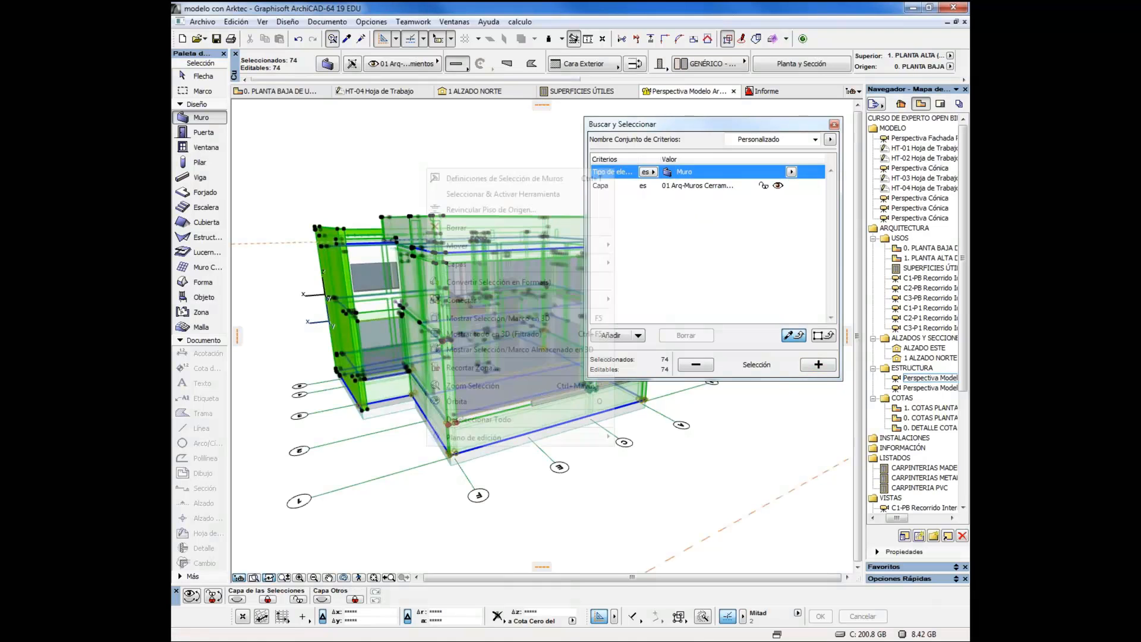
pyautogui.click(513, 350)
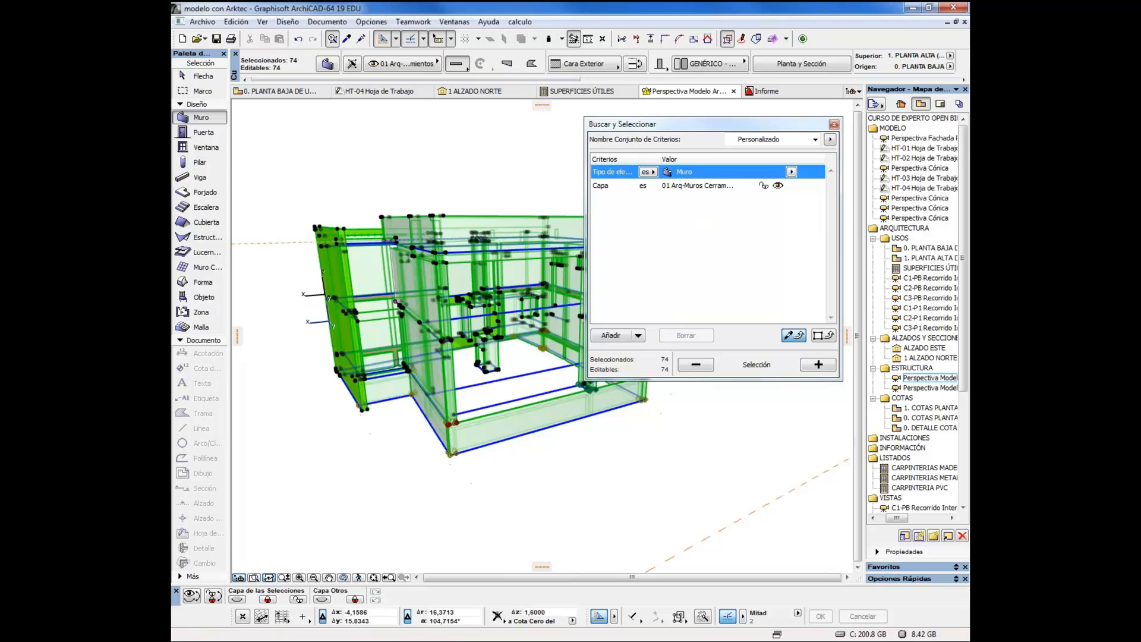
pyautogui.press('Escape')
# Close the search criteria and examine the isolated enclosure walls from several sides, including the green wall and the large front opening
pyautogui.moveTo(533, 488); pyautogui.dragTo(452, 333)
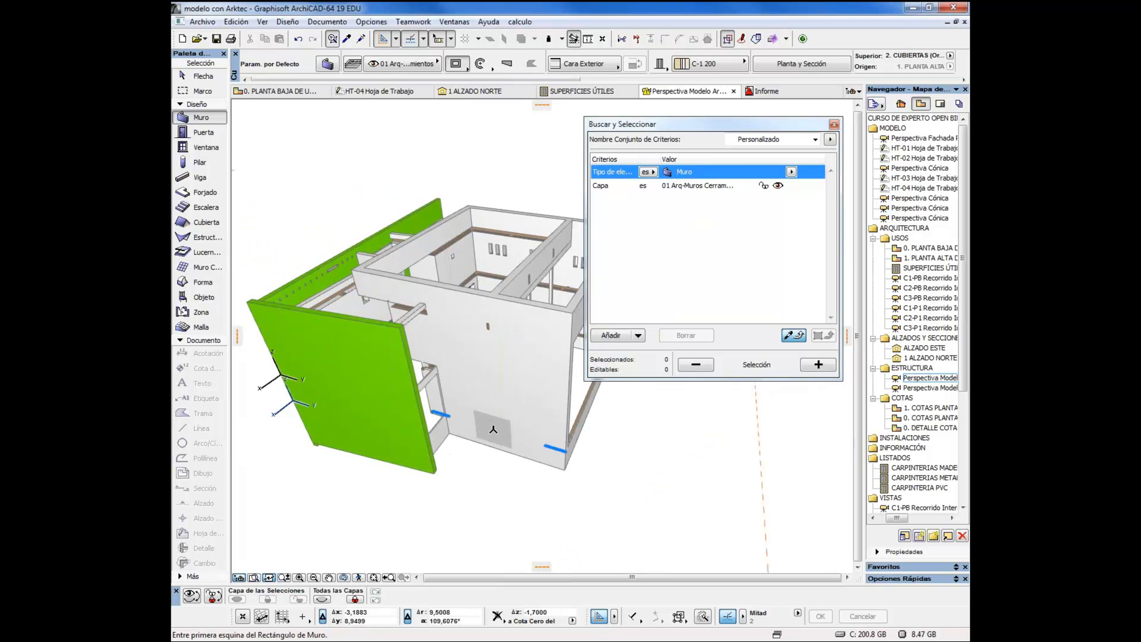
pyautogui.moveTo(492, 429); pyautogui.dragTo(457, 335)
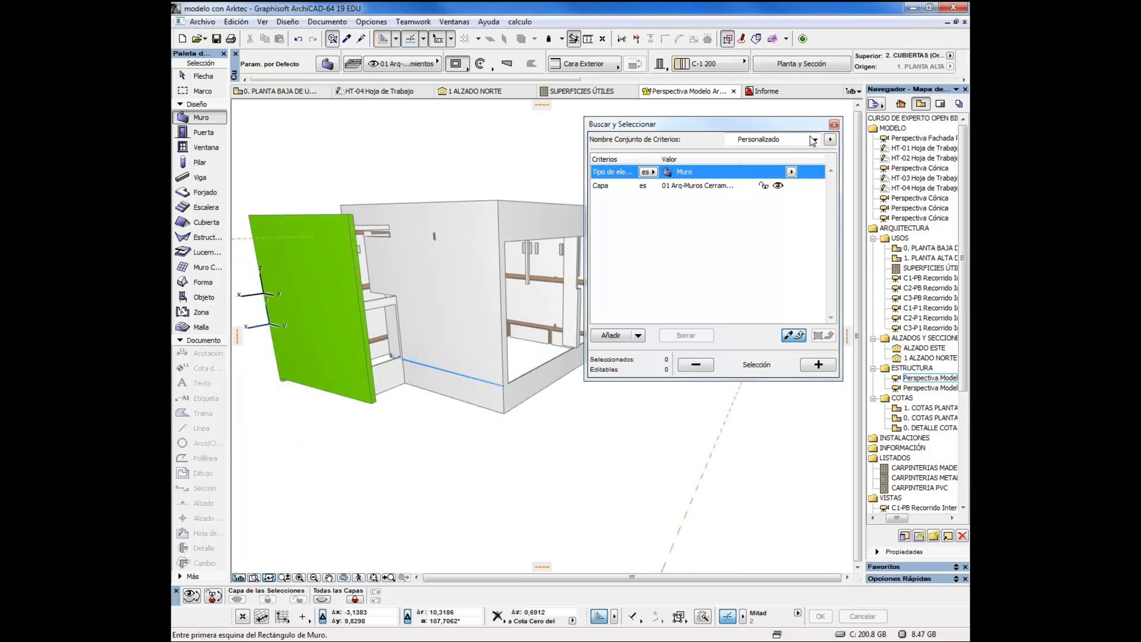
pyautogui.click(834, 124)
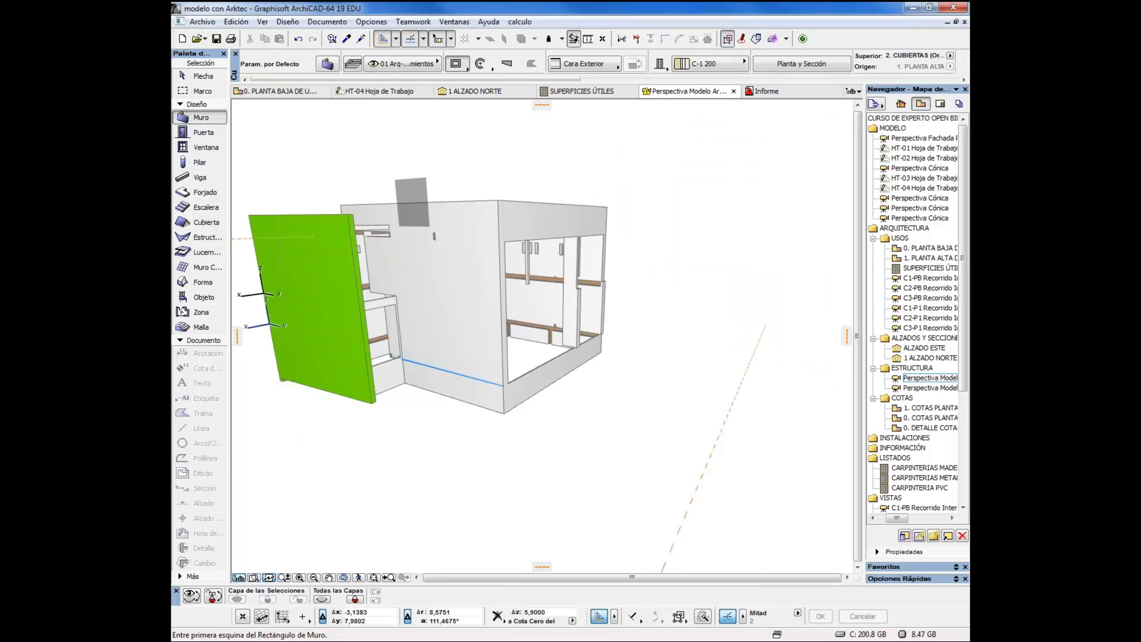
pyautogui.moveTo(406, 235); pyautogui.dragTo(577, 266)
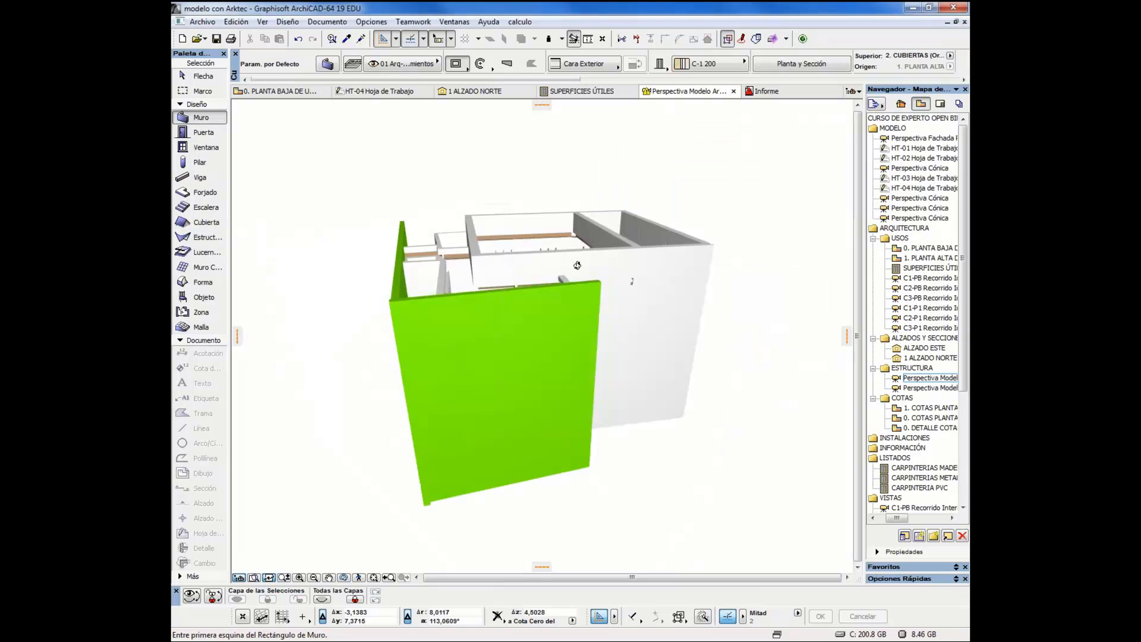
pyautogui.moveTo(513, 372); pyautogui.dragTo(565, 309)
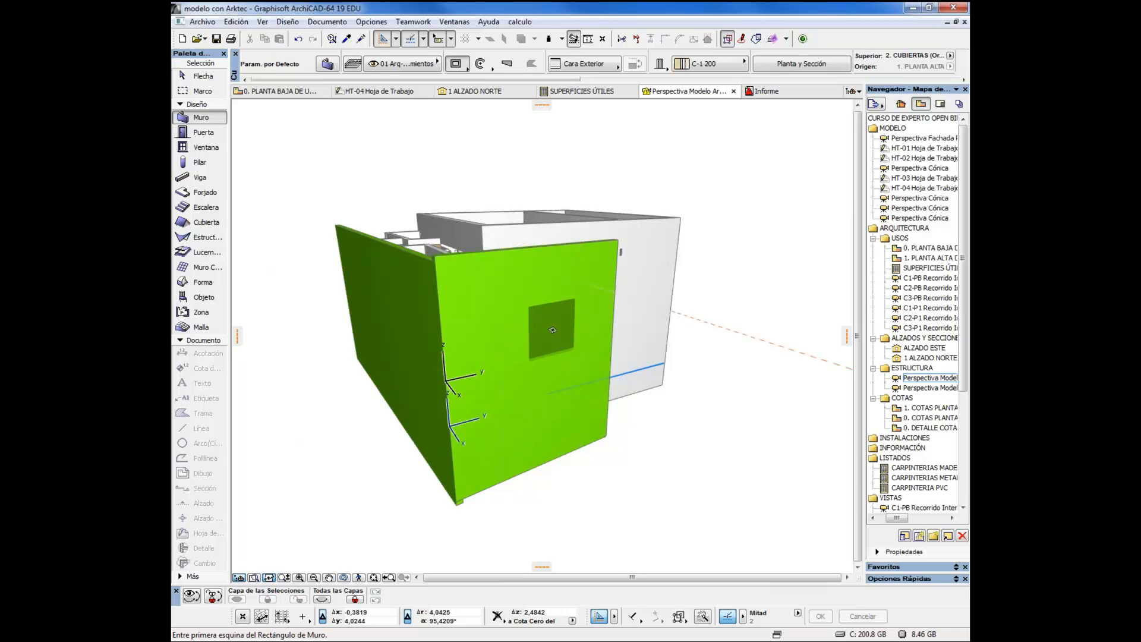
pyautogui.press('shift')
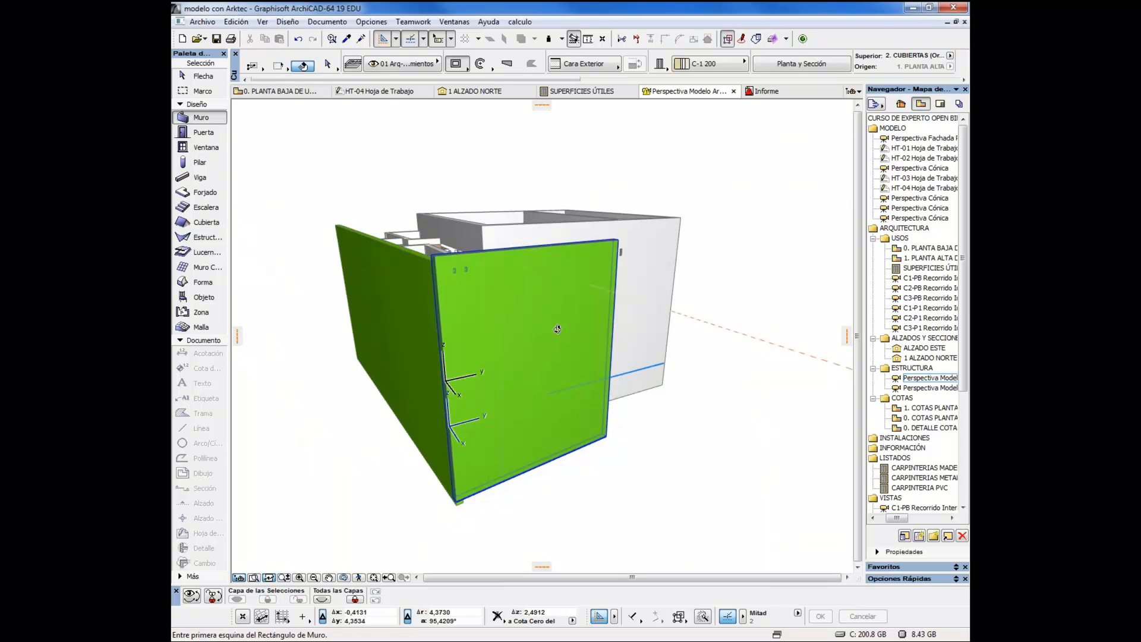
pyautogui.moveTo(557, 329); pyautogui.dragTo(485, 343)
pyautogui.moveTo(621, 340); pyautogui.dragTo(512, 335)
pyautogui.moveTo(673, 359); pyautogui.dragTo(553, 343)
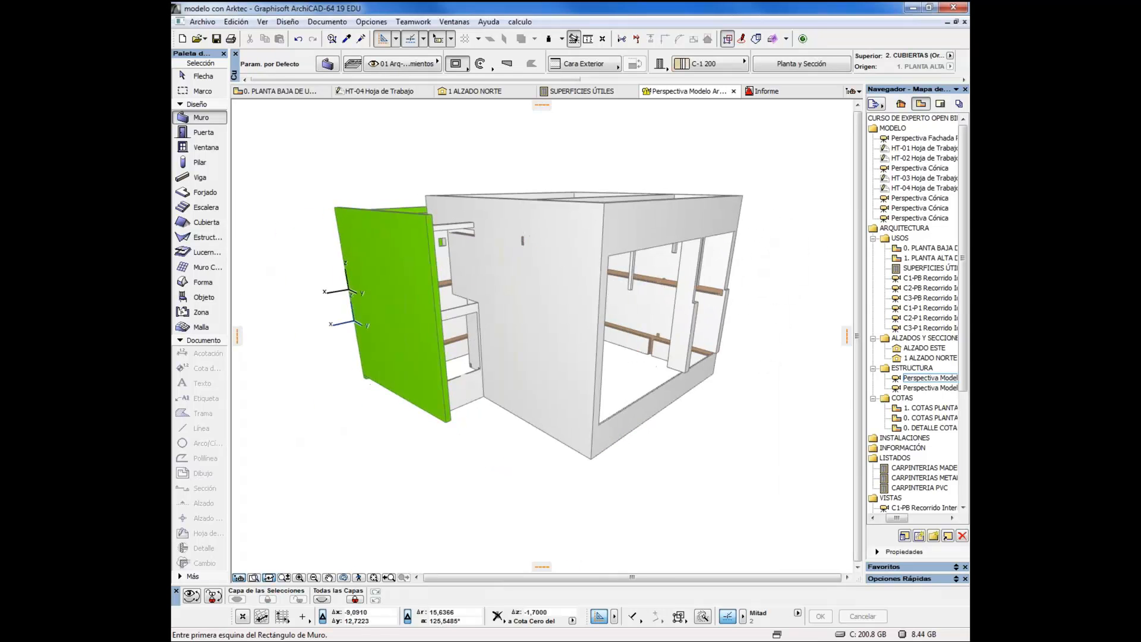
pyautogui.moveTo(660, 356); pyautogui.dragTo(555, 364)
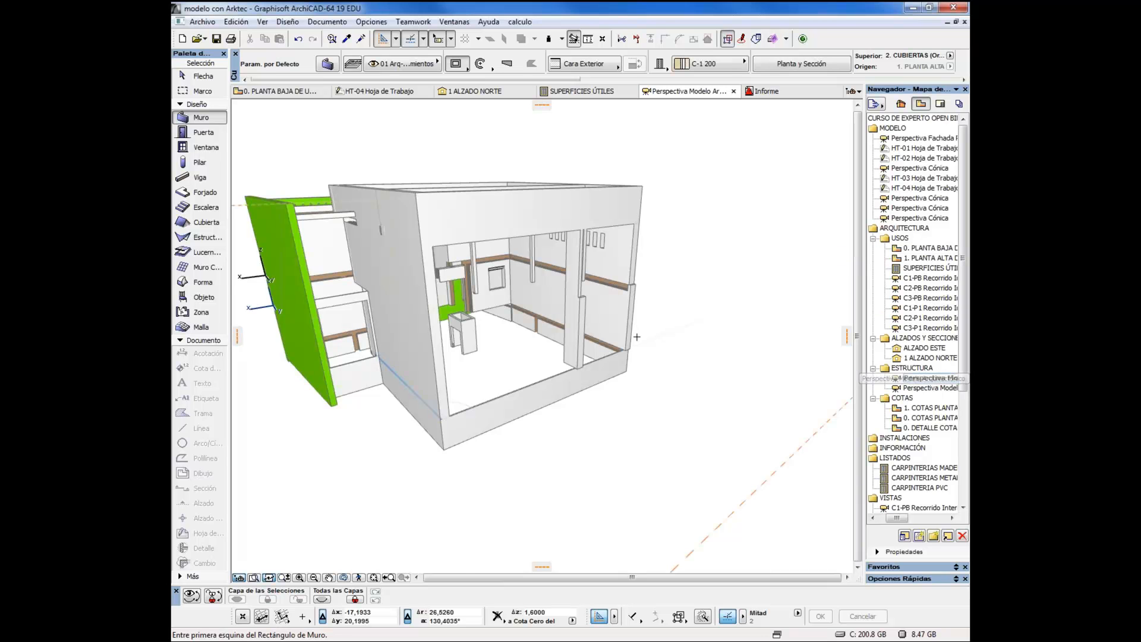
# Restore the first saved Perspectiva Modelo view under ESTRUCTURA and show the Rehabilitación palette beside the building's upper edge
pyautogui.doubleClick(930, 378)
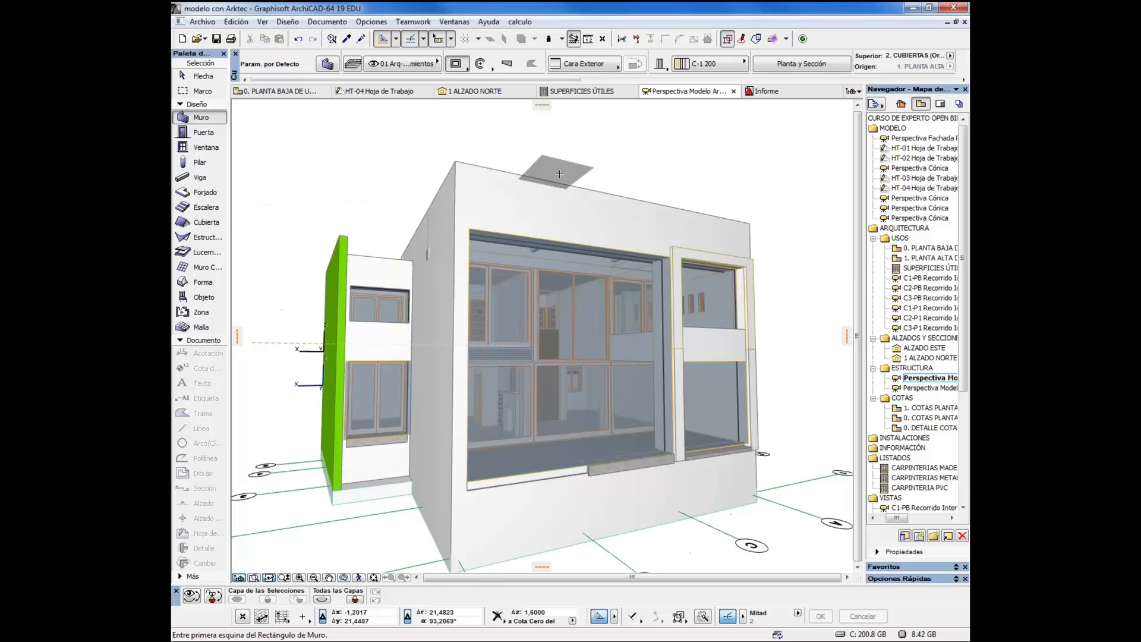
pyautogui.click(413, 22)
pyautogui.moveTo(454, 22)
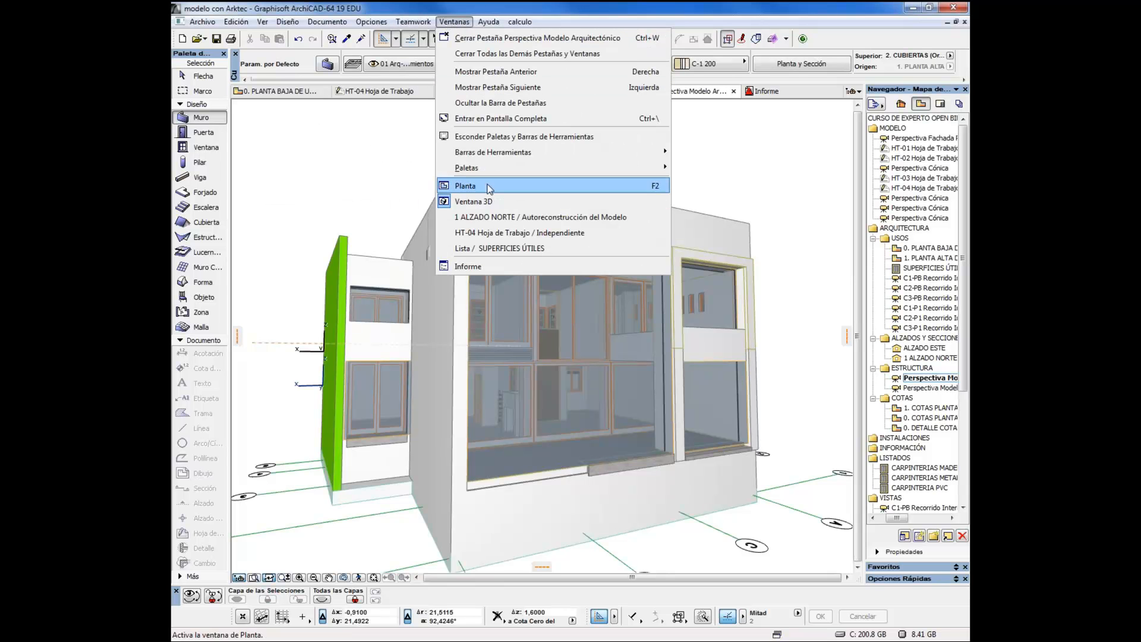
pyautogui.moveTo(488, 171)
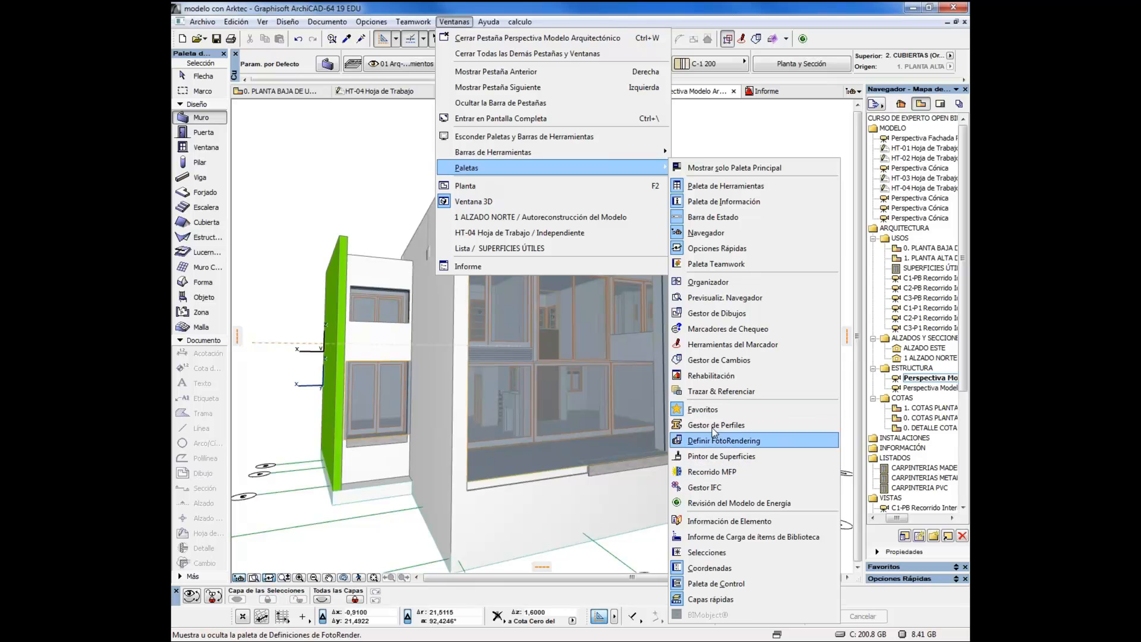
pyautogui.click(711, 375)
pyautogui.moveTo(576, 194); pyautogui.dragTo(754, 129)
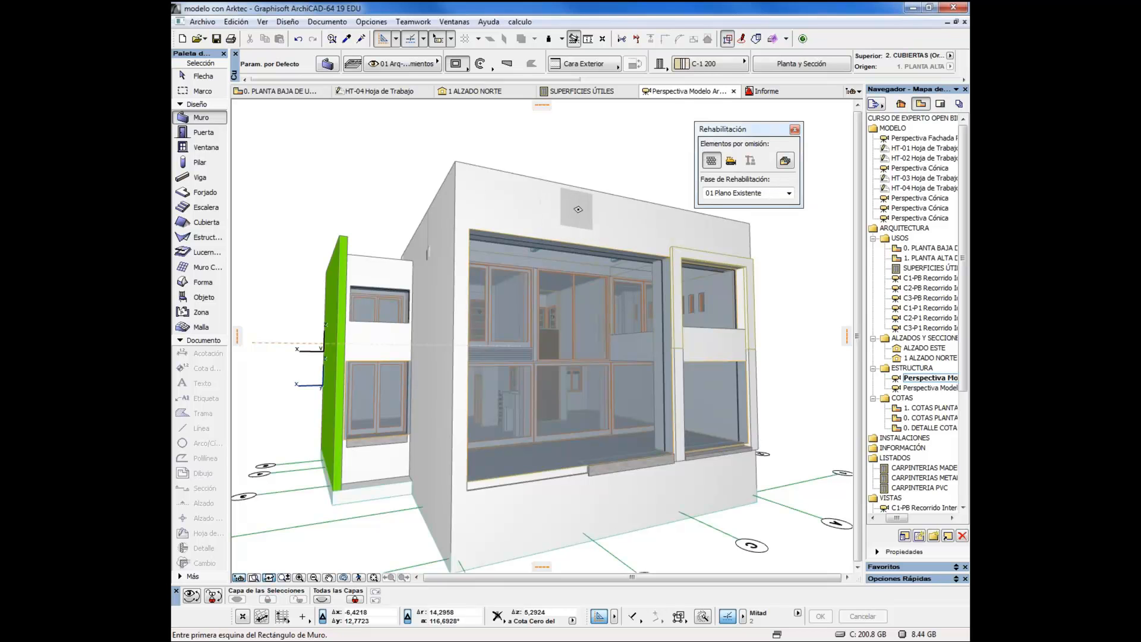
# Keep the renovation phase at 01 Plano Existente and mark the wall along the building's upper front edge for demolition
pyautogui.click(738, 194)
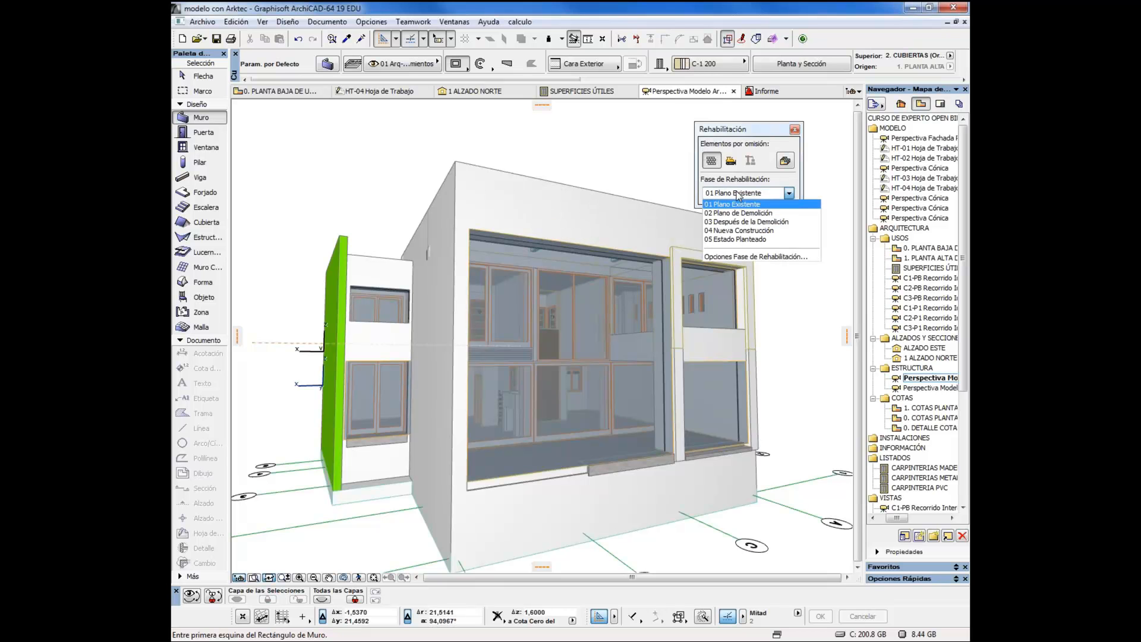
pyautogui.click(737, 202)
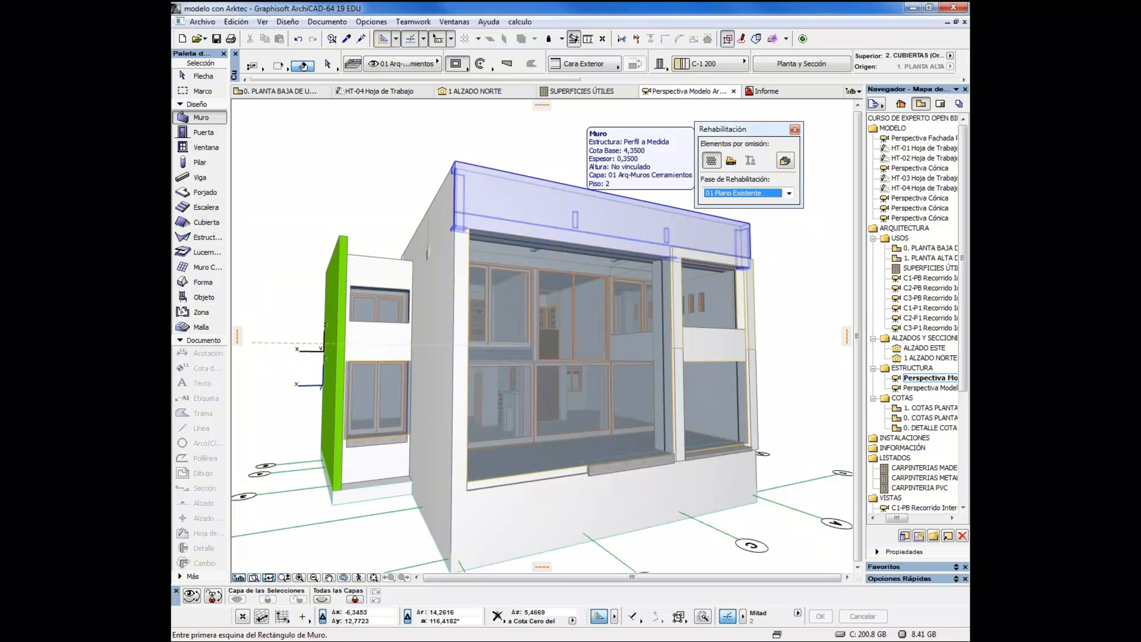
pyautogui.click(682, 248)
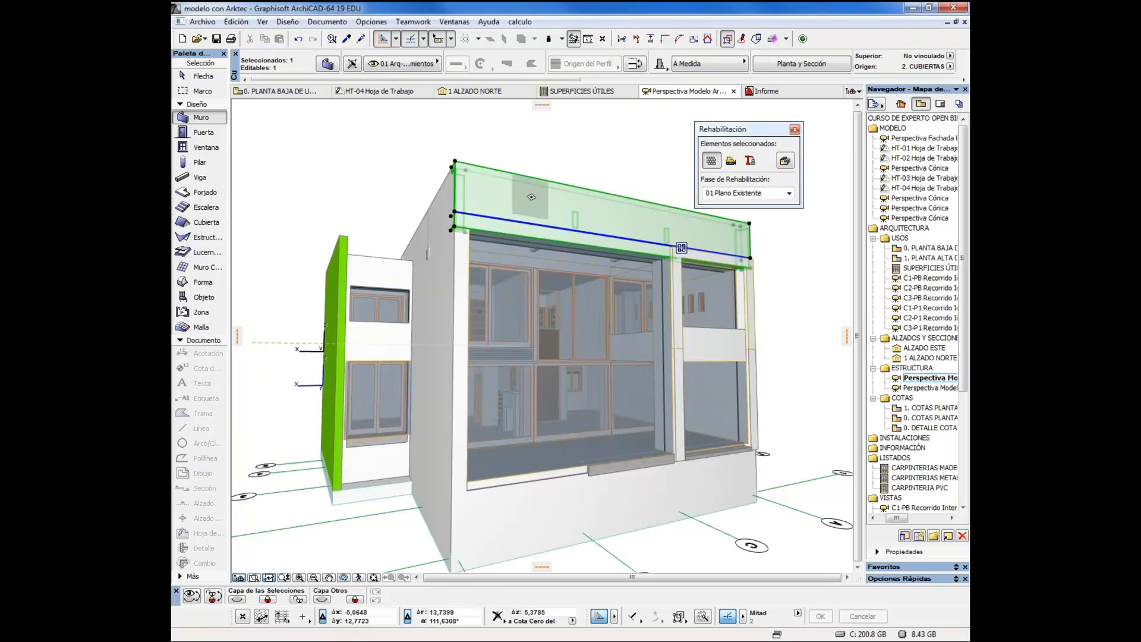
pyautogui.click(786, 194)
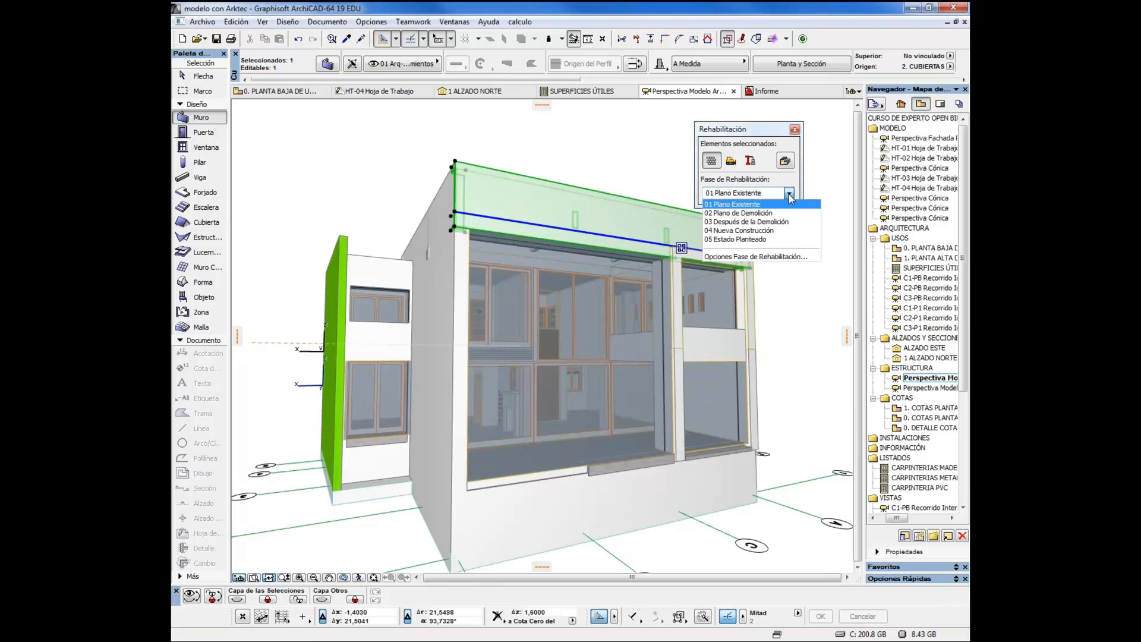
pyautogui.click(733, 142)
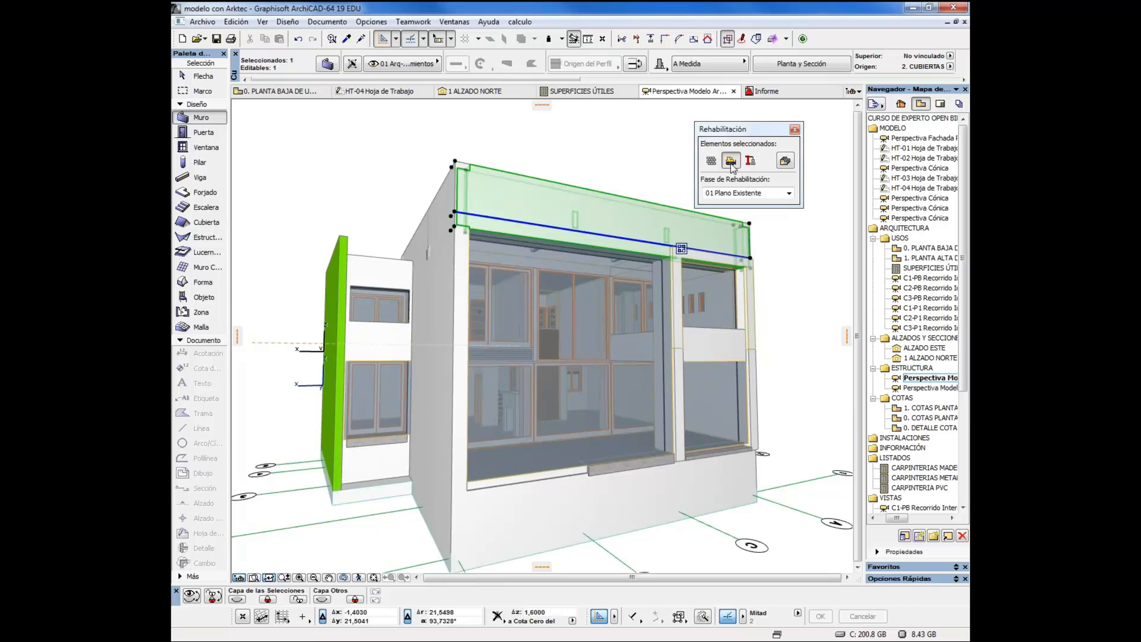
pyautogui.click(731, 161)
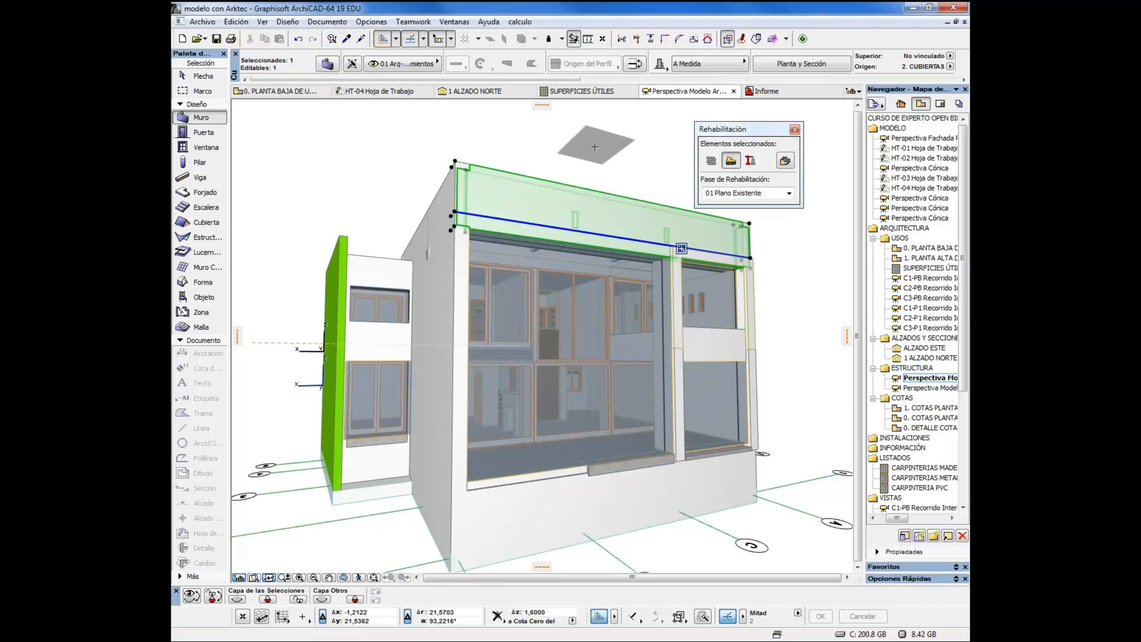
# Check the Estado de Rehabilitación options in the upper front wall's settings, cancel without changes, and deselect the wall
pyautogui.hotkey('ctrl', 't')
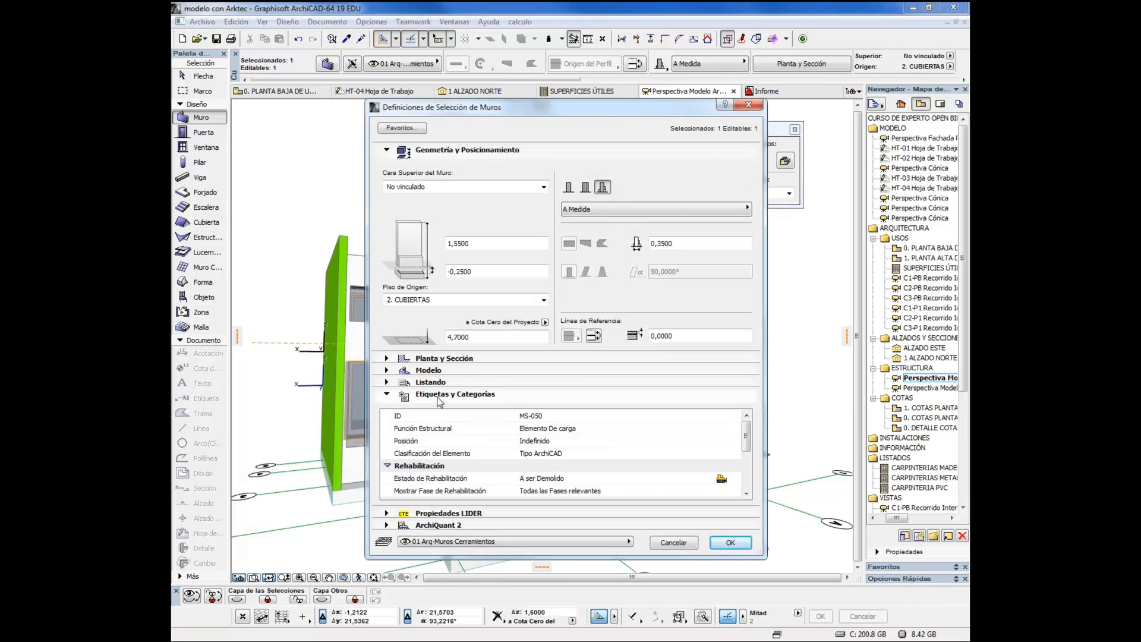
pyautogui.click(735, 481)
pyautogui.click(733, 479)
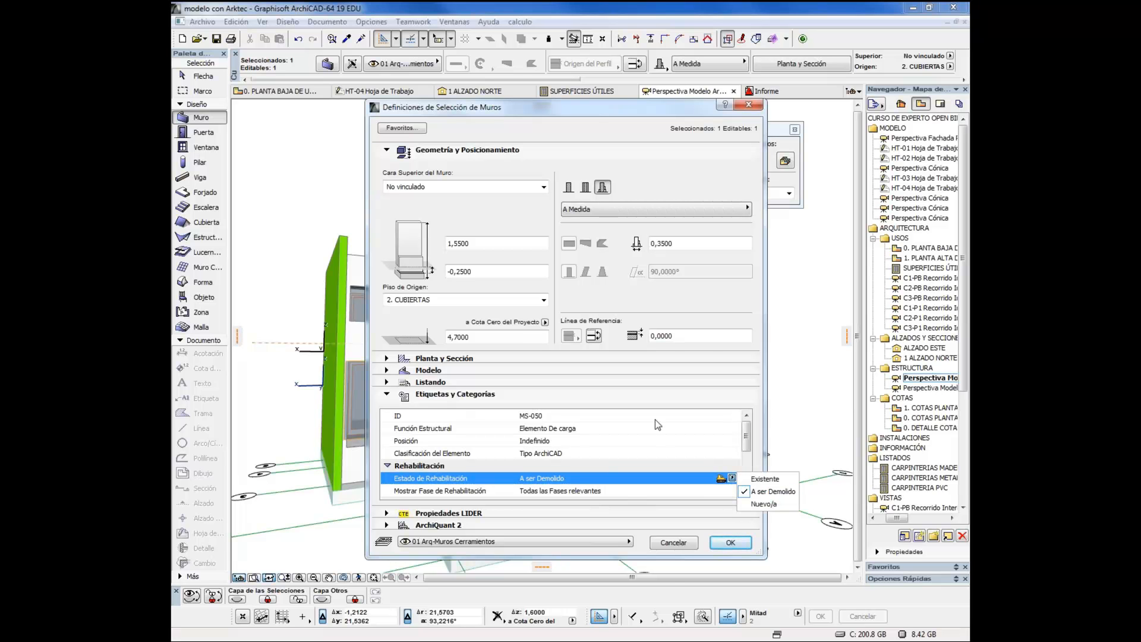
pyautogui.click(755, 492)
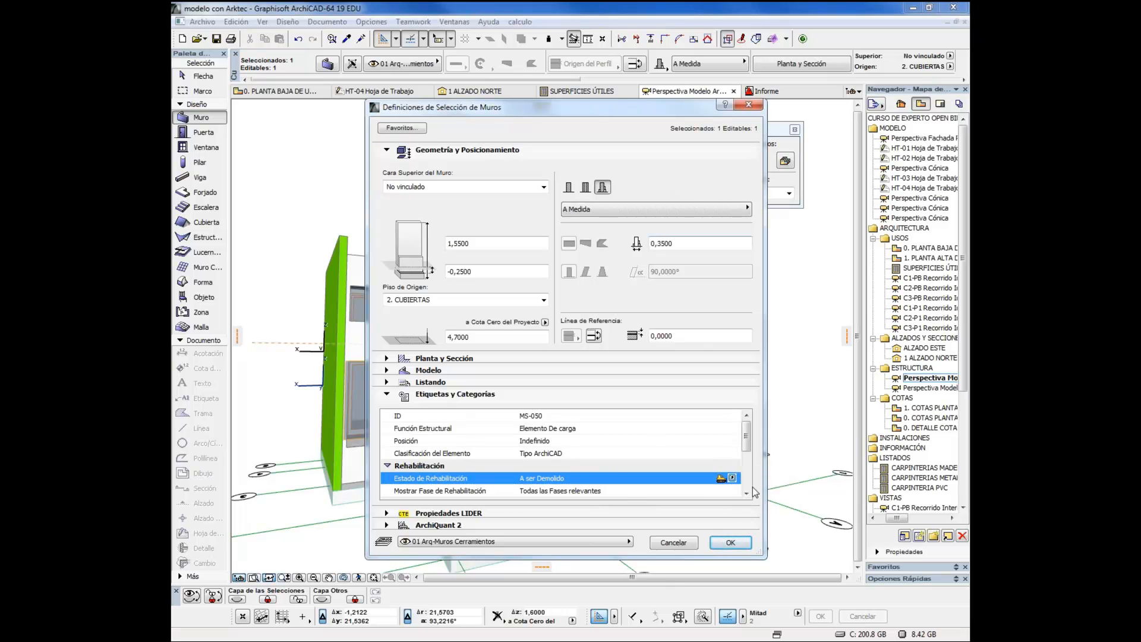
pyautogui.click(673, 543)
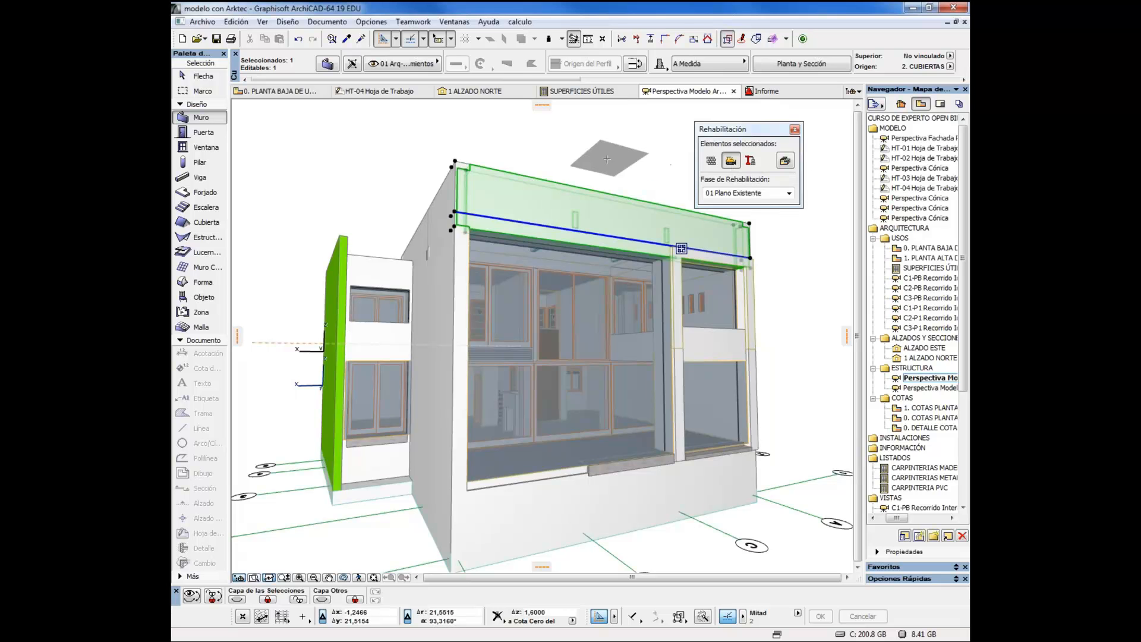
pyautogui.press('Escape')
# Display the model in phase 02 Plano de Demolición and switch it to 03 Después de la Demolición
pyautogui.click(746, 193)
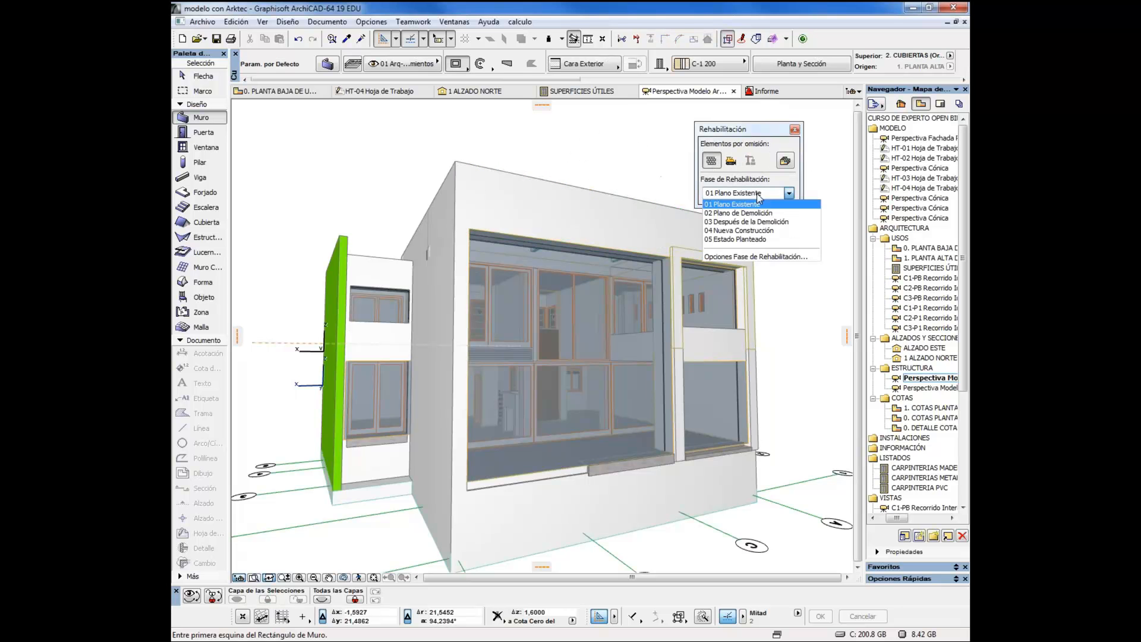
pyautogui.click(753, 214)
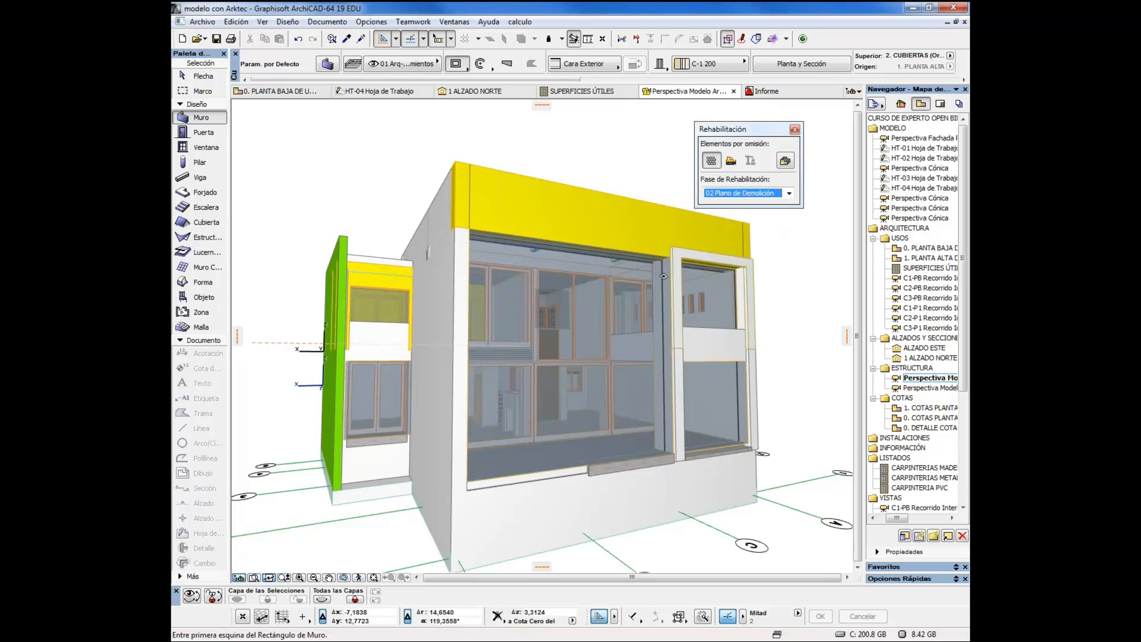
pyautogui.click(764, 193)
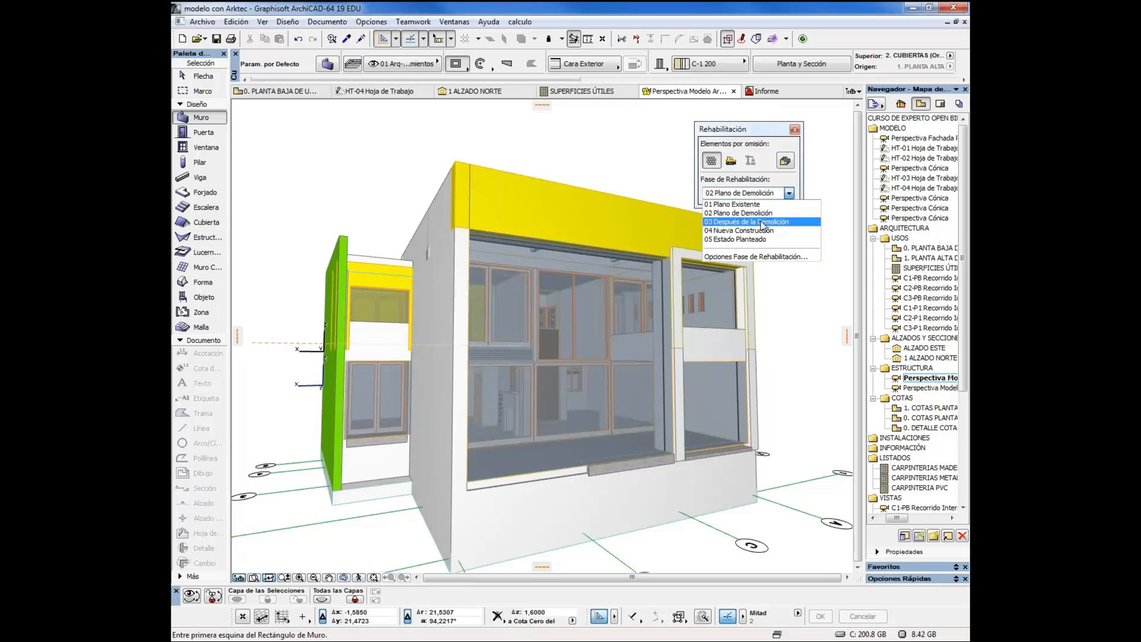
pyautogui.click(763, 223)
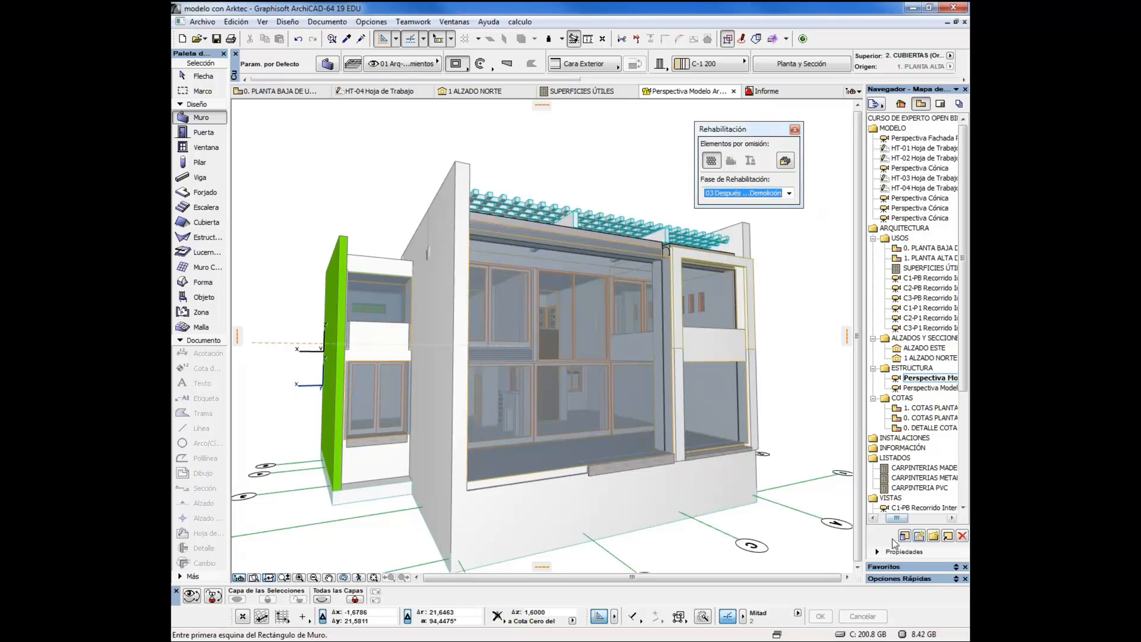
# Save the post-demolition perspective with its default name under ESTRUCTURA, and save it again in the REHABILITACIÓN folder
pyautogui.click(918, 536)
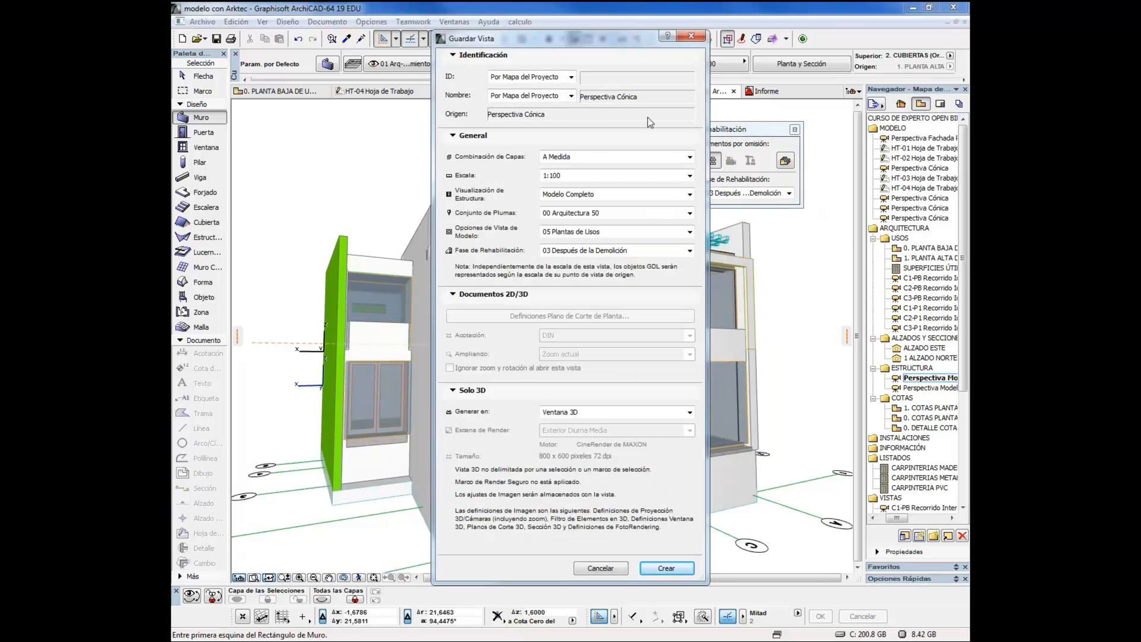
pyautogui.click(667, 568)
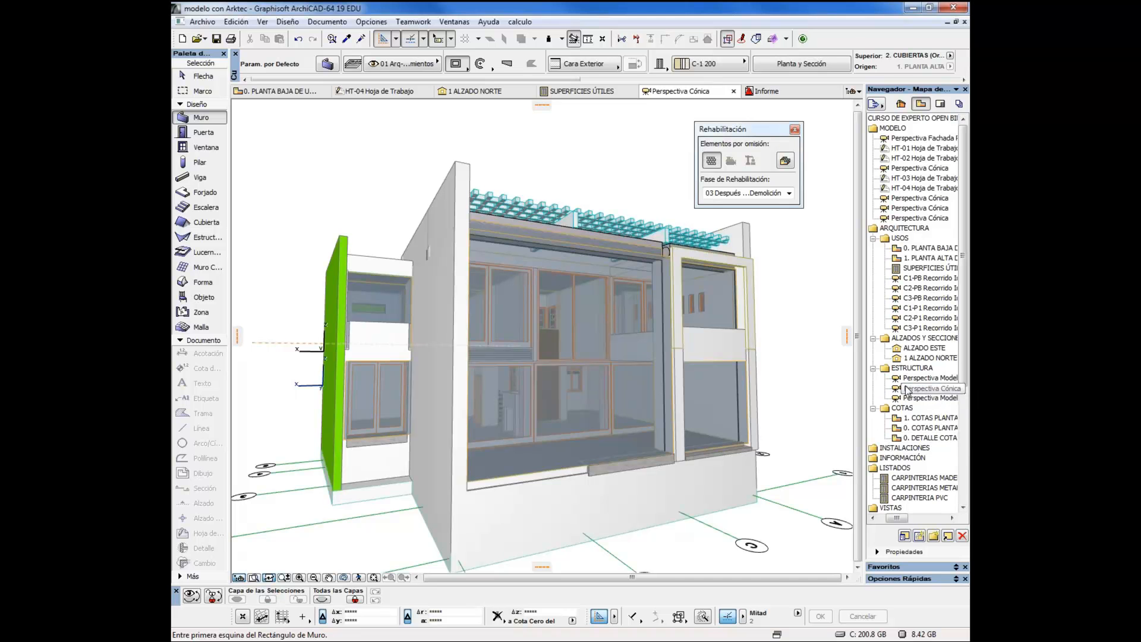
pyautogui.moveTo(962, 360); pyautogui.dragTo(963, 458)
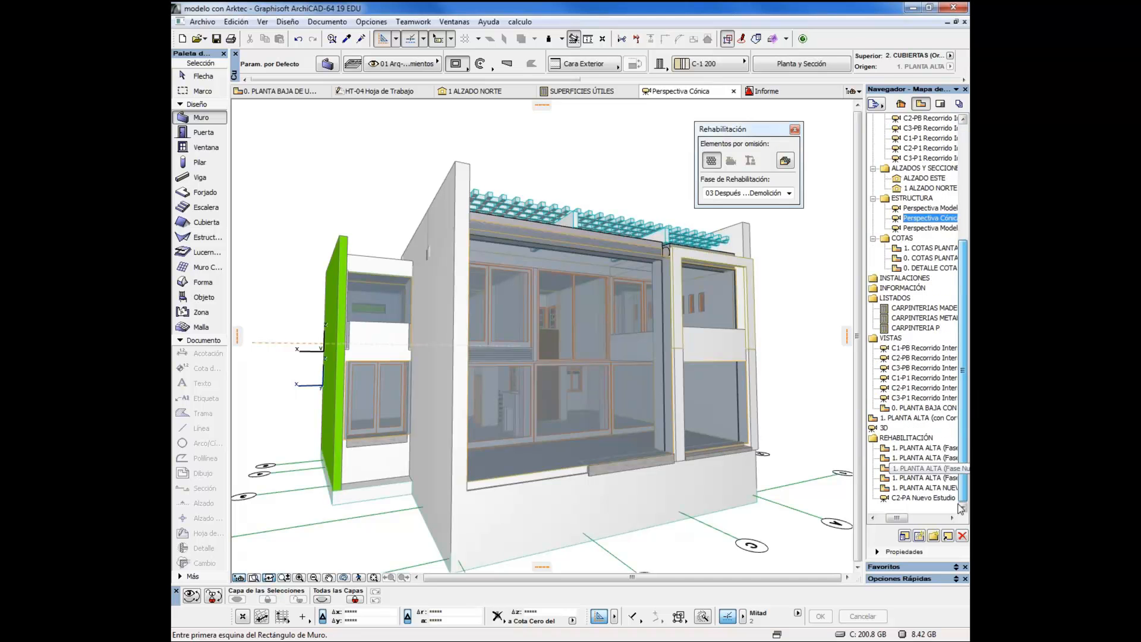
pyautogui.click(916, 499)
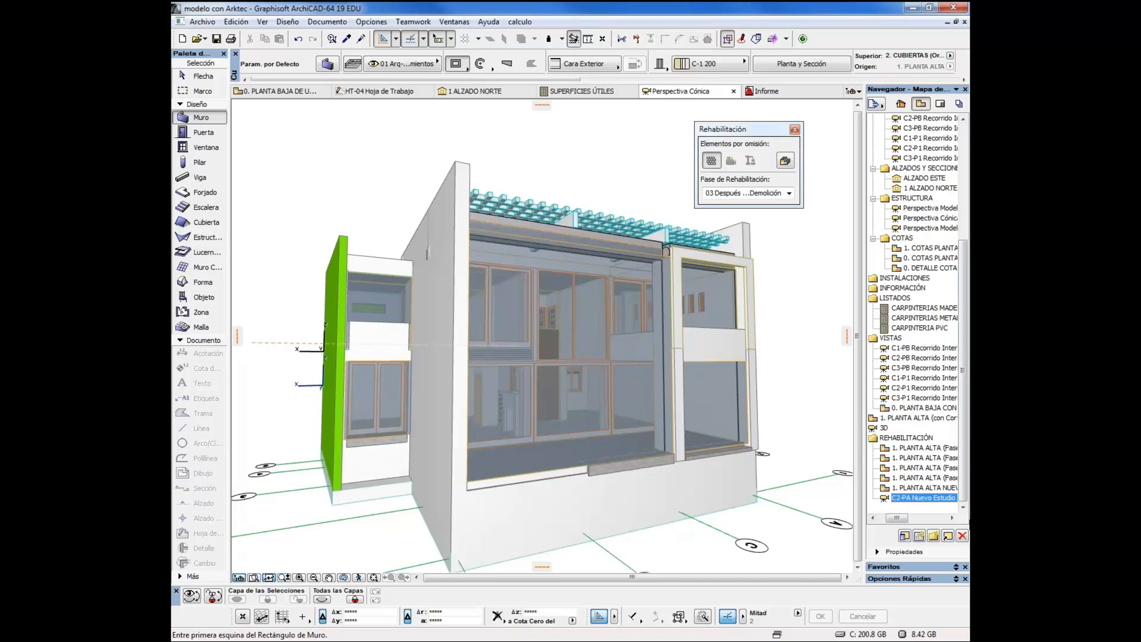
pyautogui.click(918, 536)
pyautogui.click(670, 574)
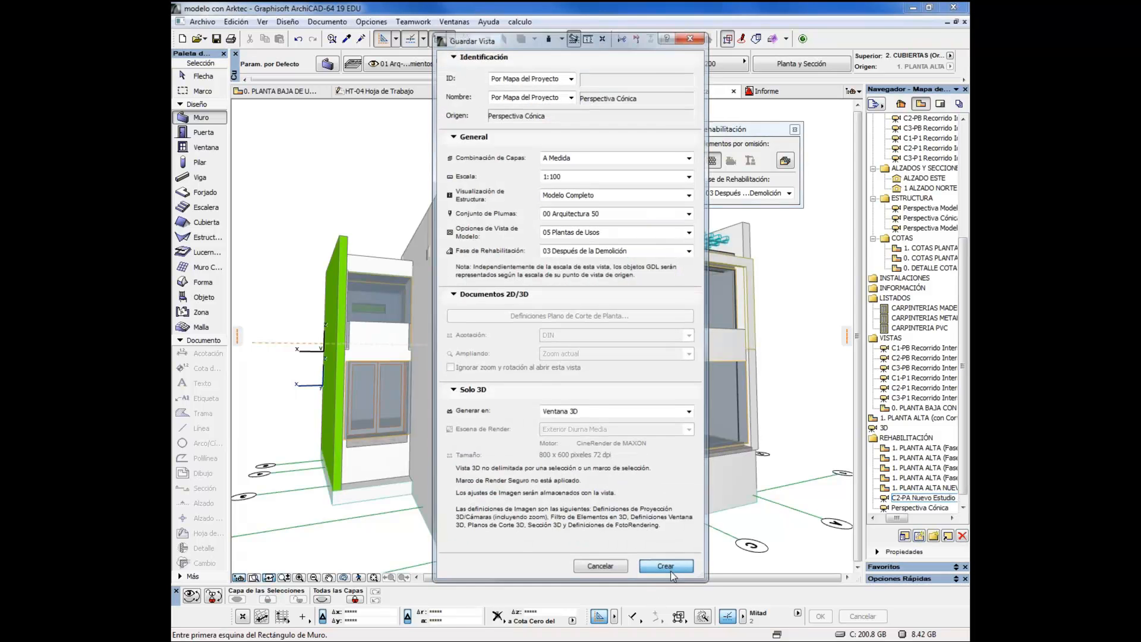
# Switch the renovation phase to 01 Plano Existente and save the view in REHABILITACIÓN with the custom name Perspectiva Cónica actual
pyautogui.click(754, 193)
pyautogui.click(757, 205)
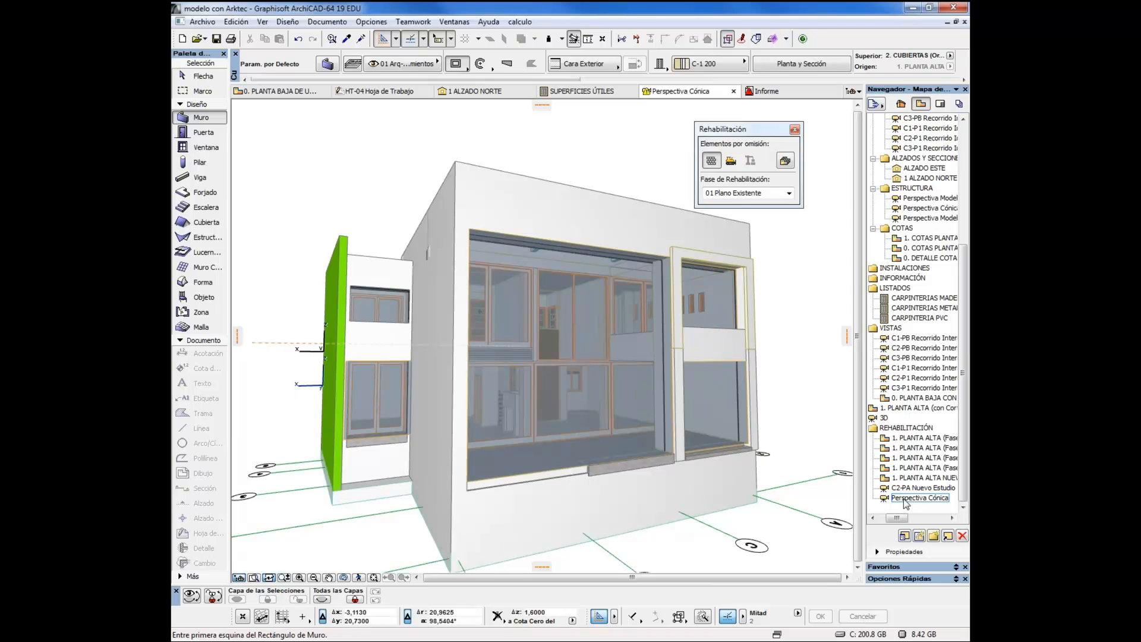
pyautogui.click(919, 535)
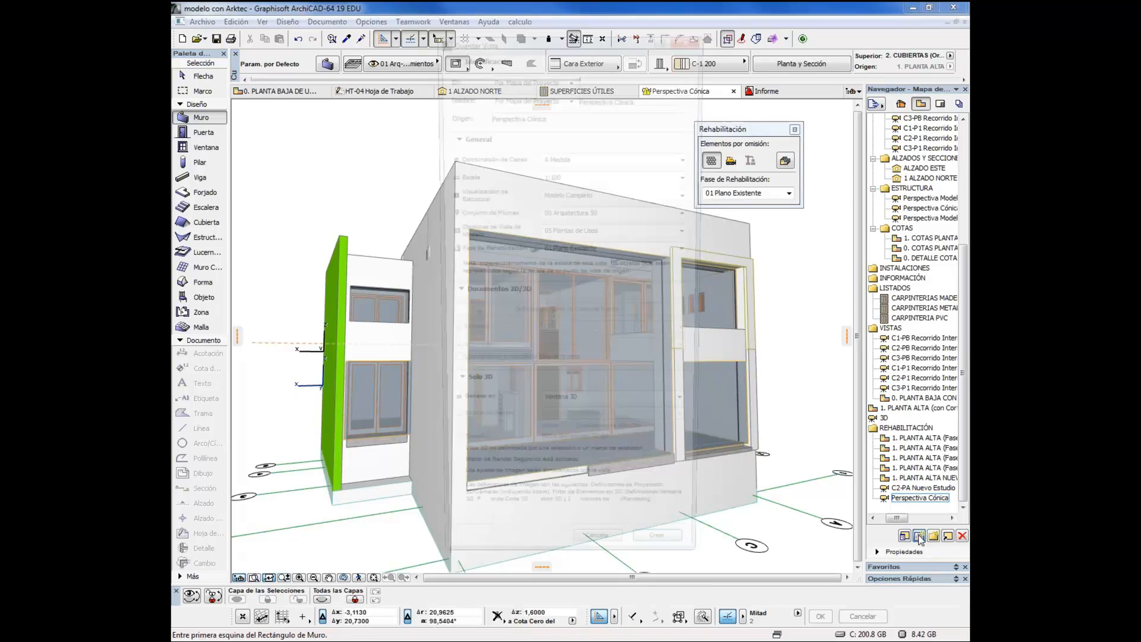
pyautogui.click(531, 95)
pyautogui.click(531, 113)
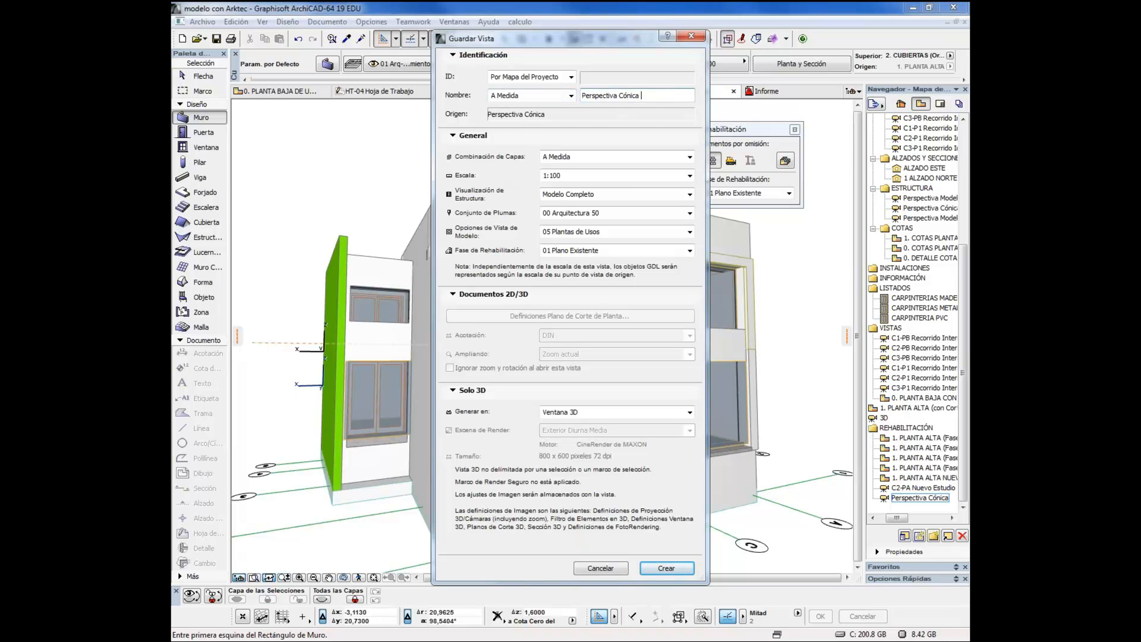
pyautogui.write('actual')
pyautogui.click(666, 568)
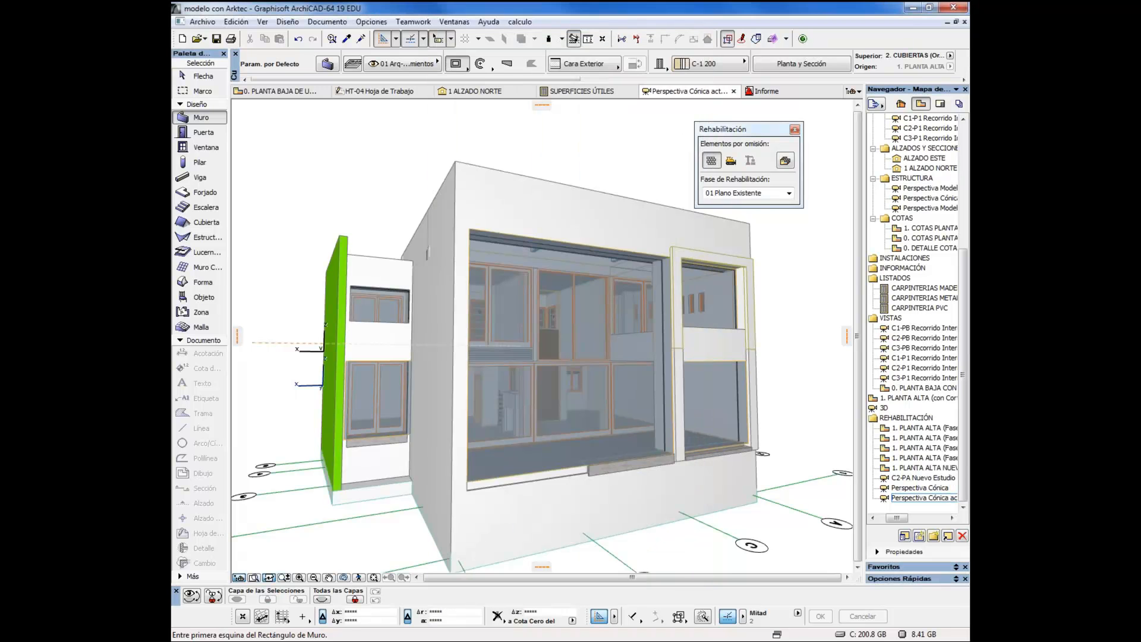
# Compare the saved Perspectiva Cónica and Perspectiva Cónica actual views, finishing on the post-demolition one
pyautogui.click(923, 489)
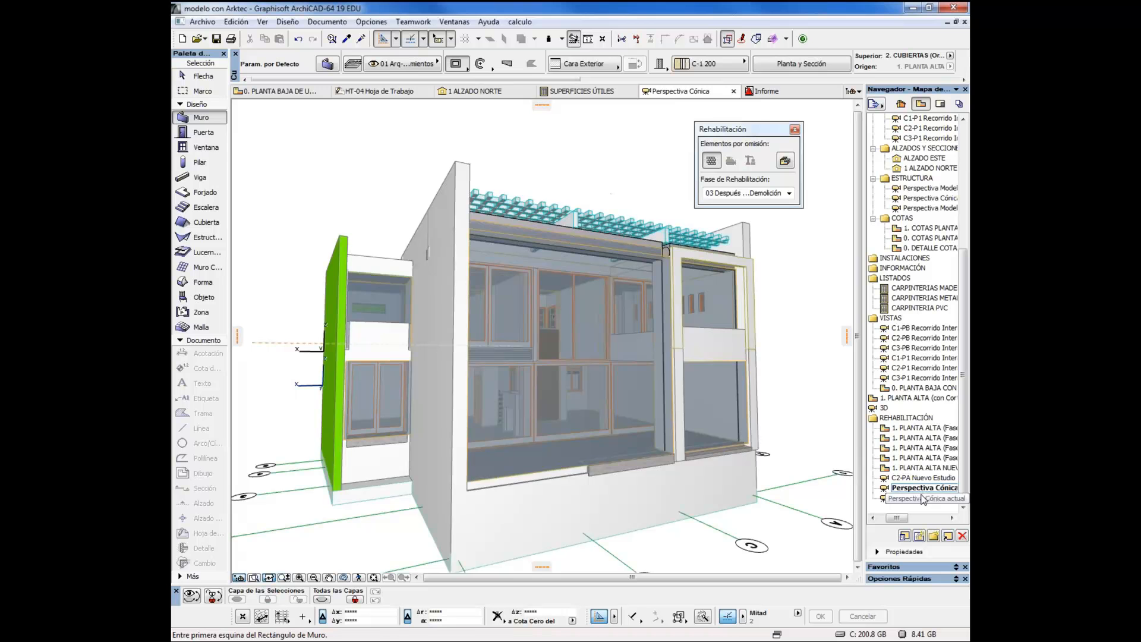
pyautogui.doubleClick(924, 498)
pyautogui.doubleClick(923, 489)
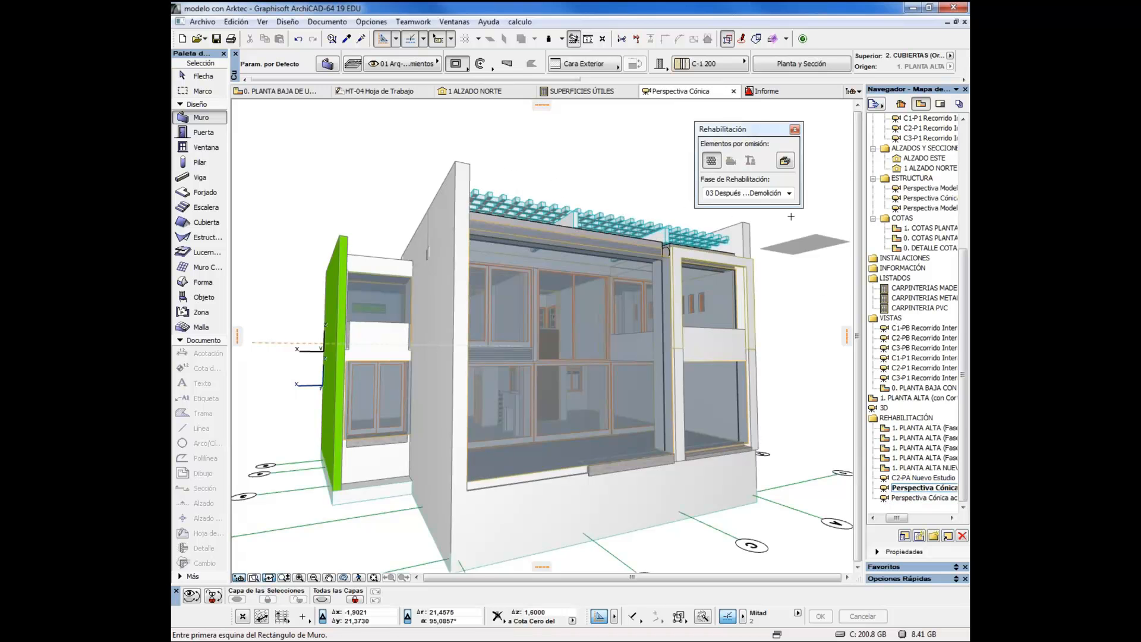
# Display the model in renovation phase 05 Estado Planteado
pyautogui.click(743, 192)
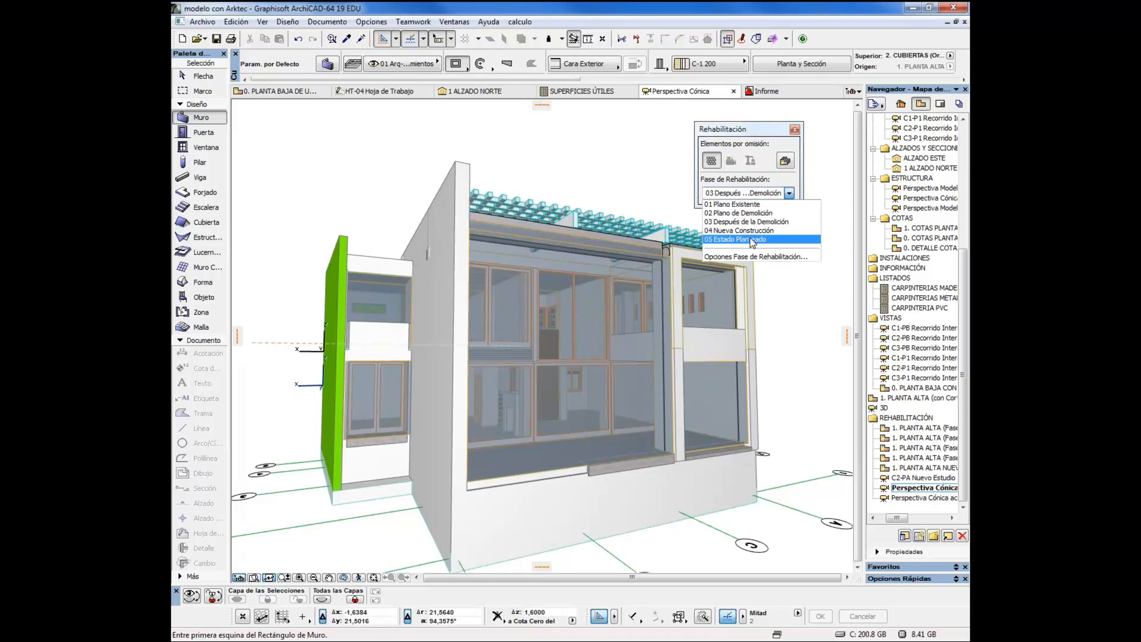
pyautogui.click(747, 127)
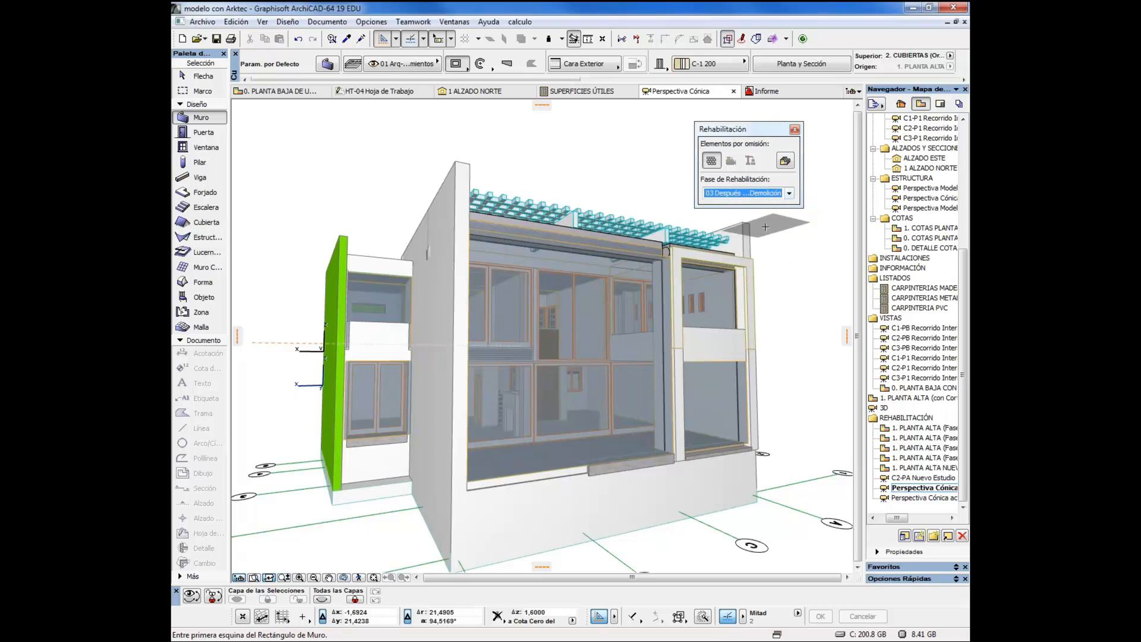
pyautogui.click(753, 193)
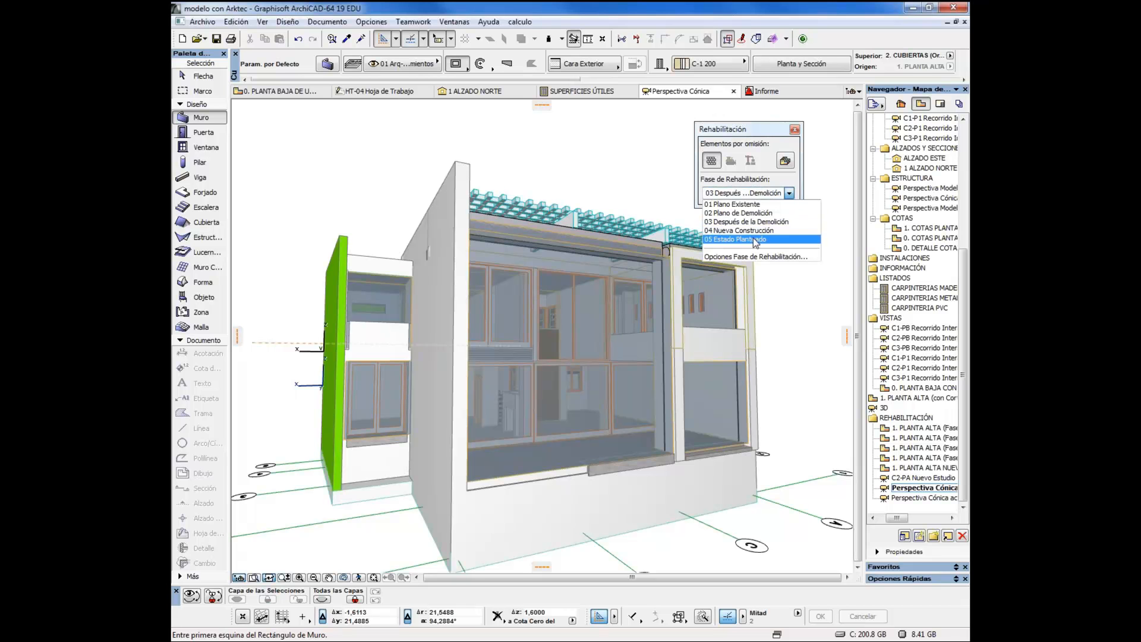
pyautogui.click(755, 239)
# Alternate between the two saved perspectives in REHABILITACIÓN, ending on Perspectiva Cónica actual
pyautogui.doubleClick(920, 498)
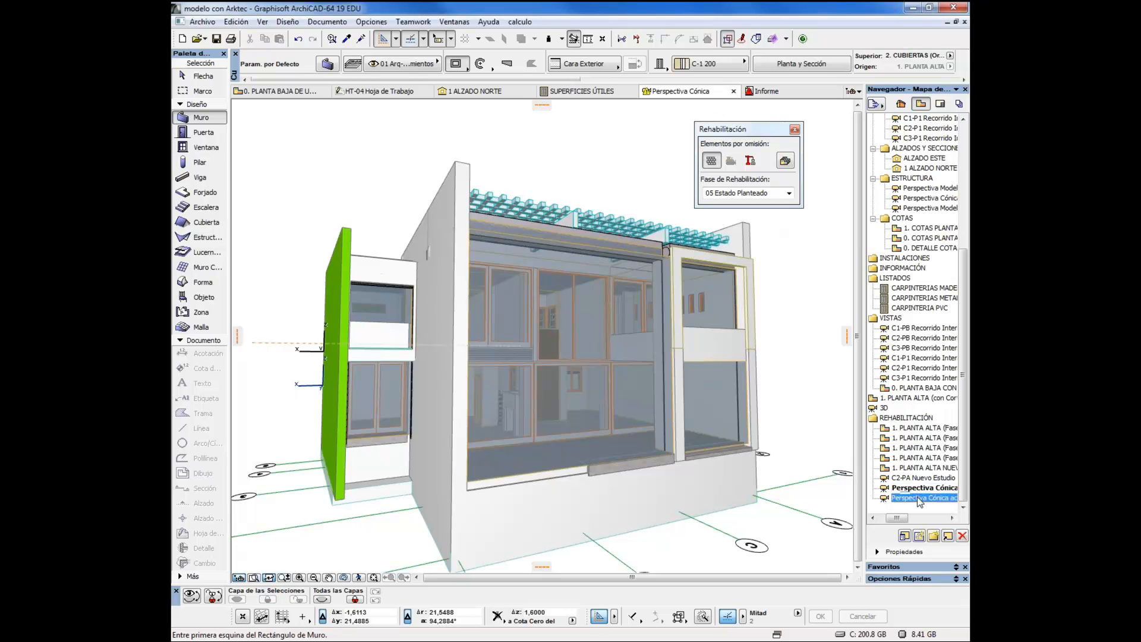
pyautogui.doubleClick(921, 489)
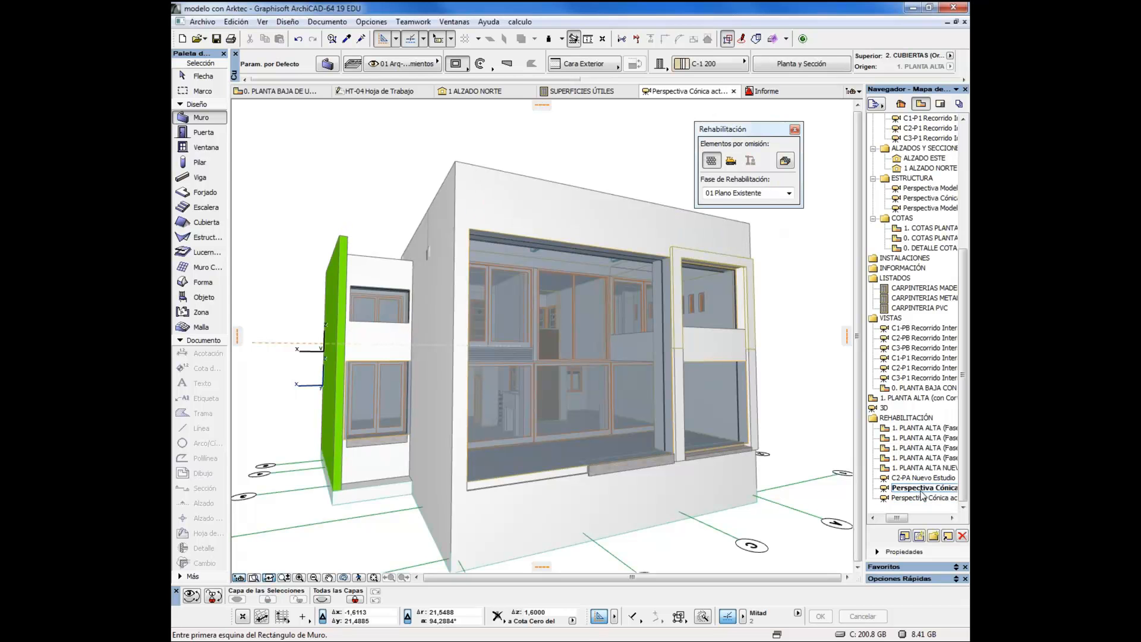
pyautogui.doubleClick(922, 498)
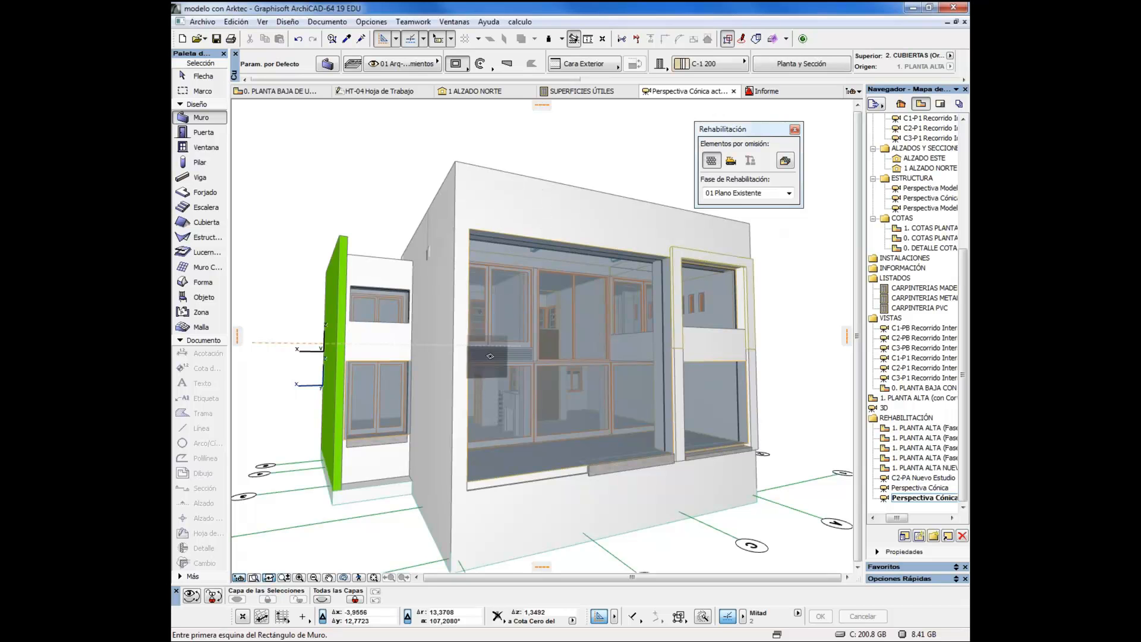
# Select the foundation slab in the 3D model and open its settings at the element classification under Etiquetas y Categorías
pyautogui.moveTo(545, 512); pyautogui.dragTo(460, 441)
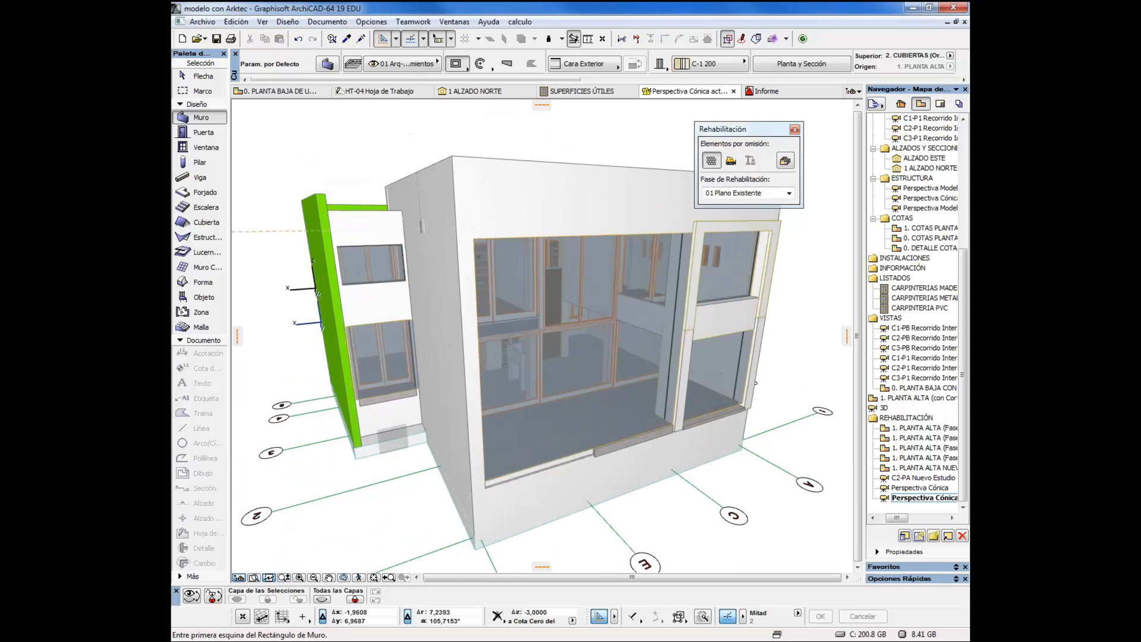
pyautogui.keyDown('shift'); pyautogui.click(393, 442); pyautogui.keyUp('shift')
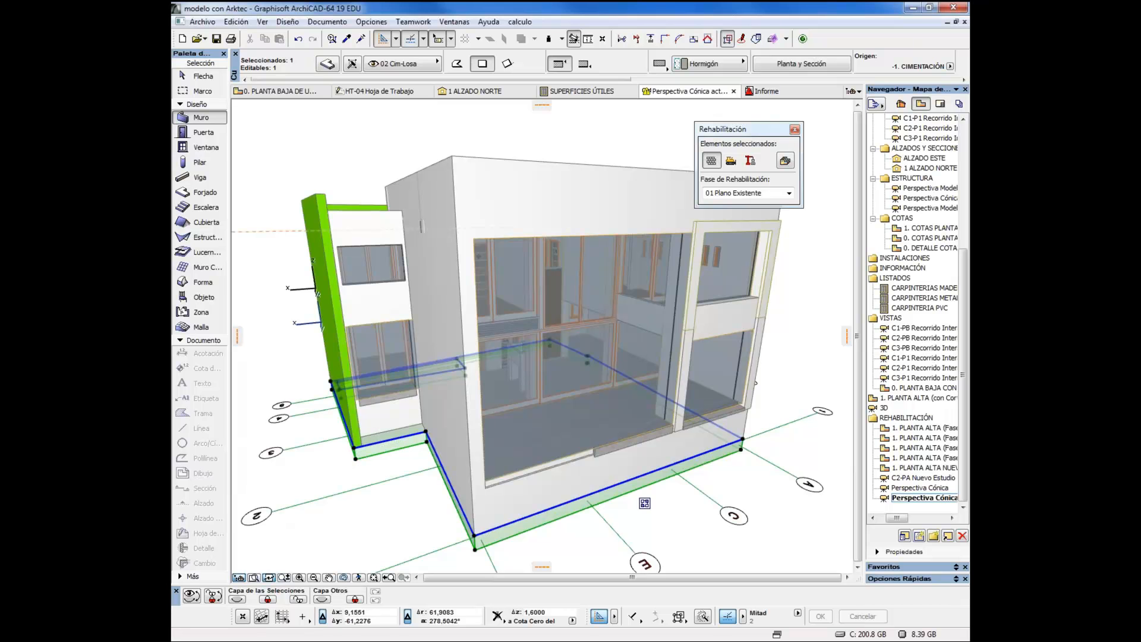
pyautogui.click(325, 64)
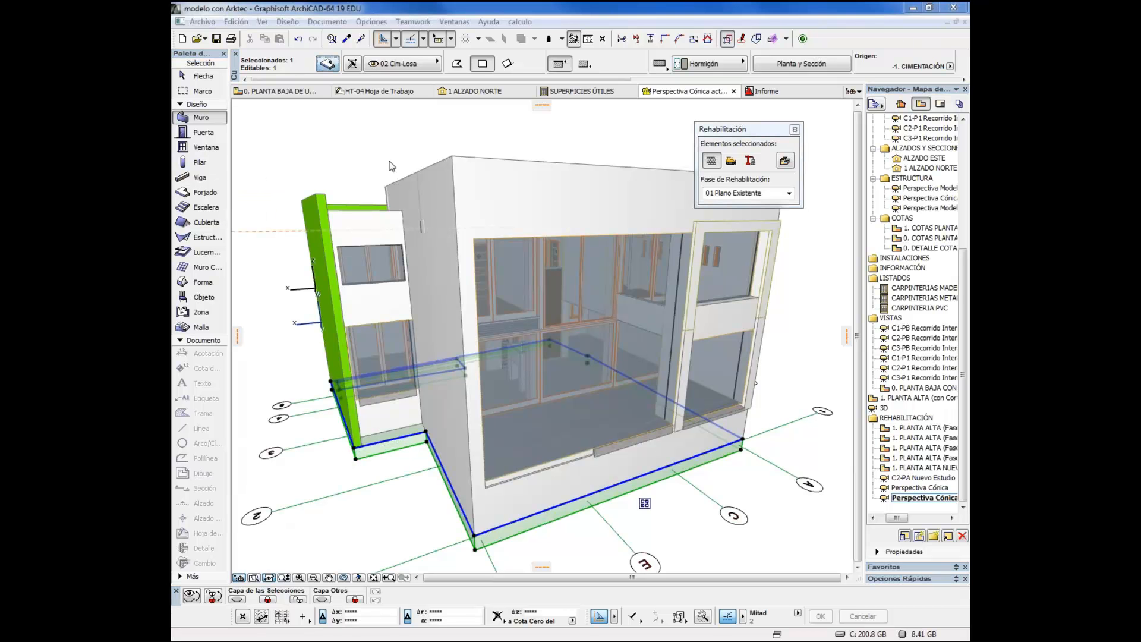
pyautogui.moveTo(3, 37); pyautogui.dragTo(675, 45)
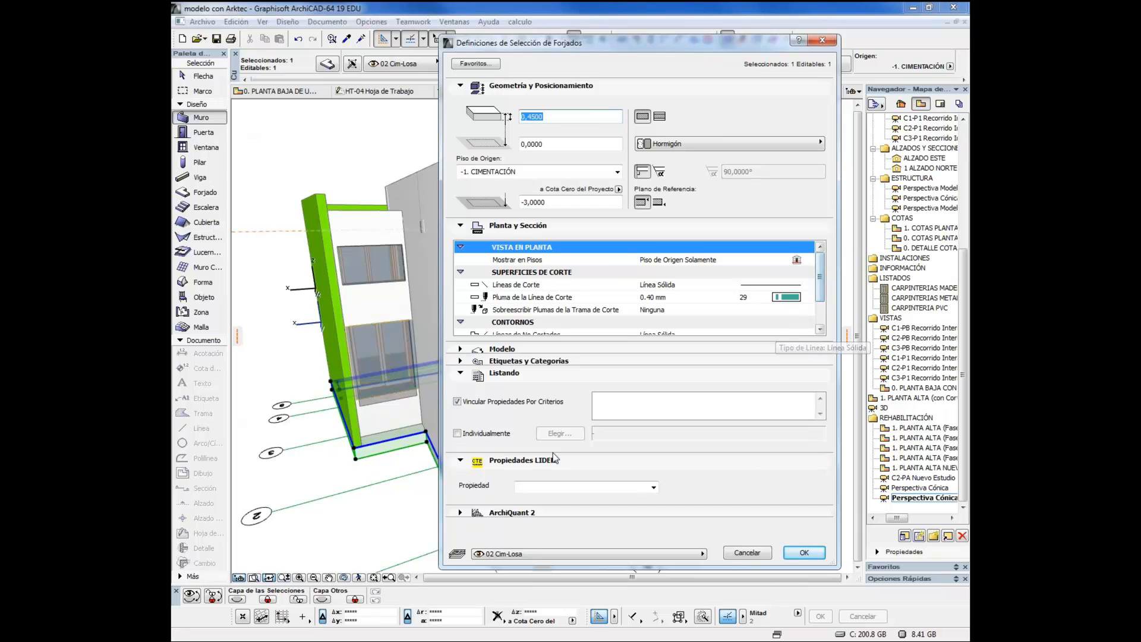
pyautogui.click(462, 361)
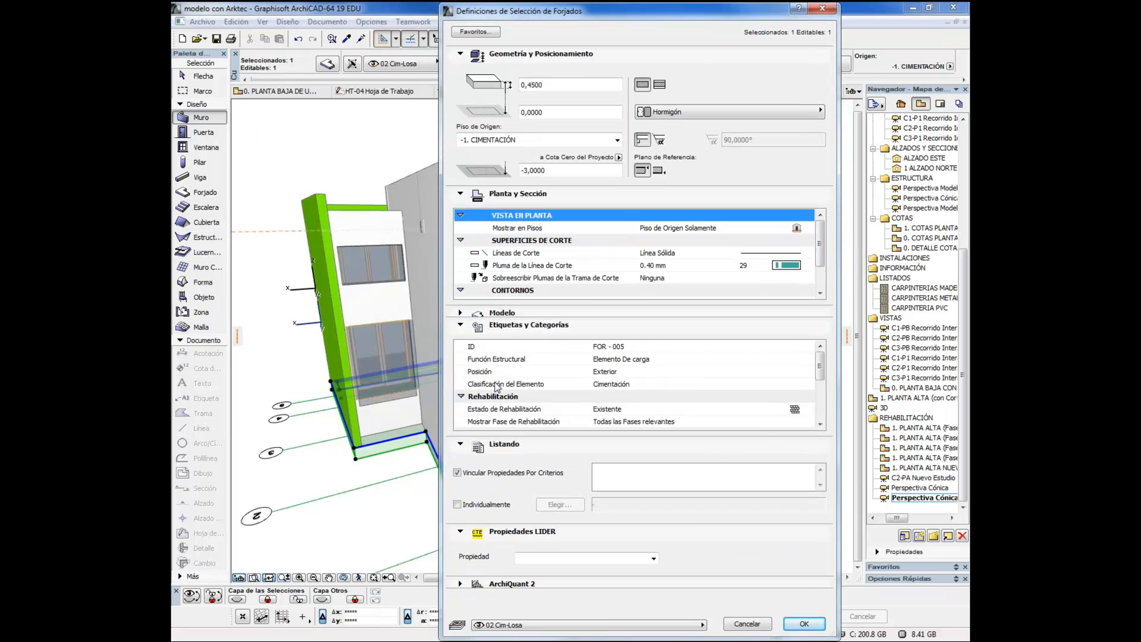
pyautogui.click(621, 384)
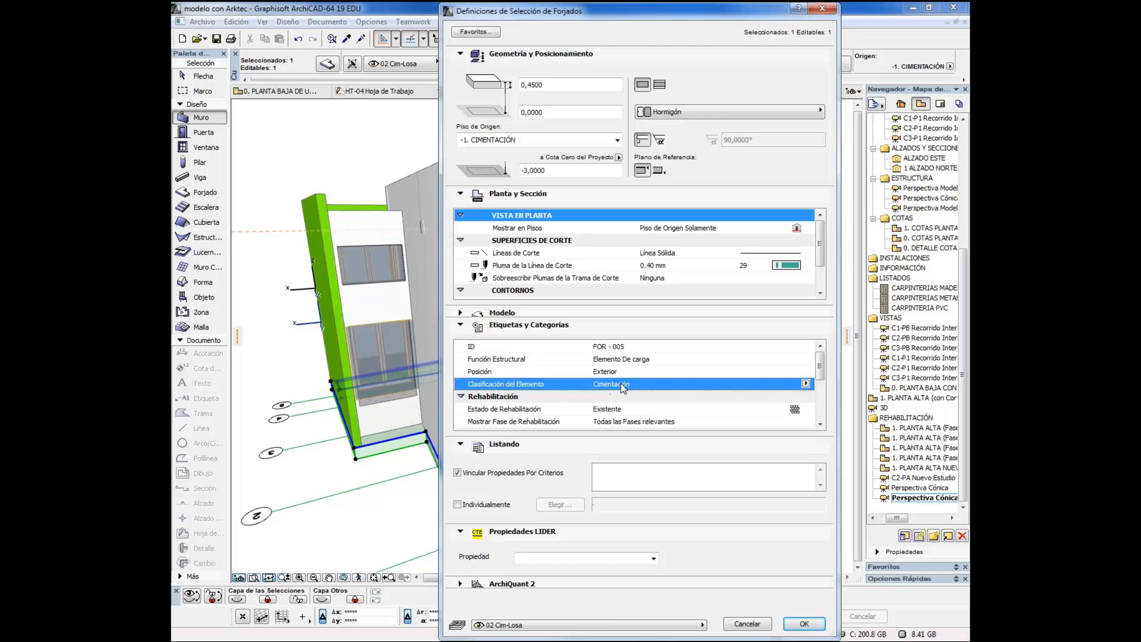
# Examine the full list of element classifications available for the slab, leave the settings without changes and clear the selection
pyautogui.click(806, 383)
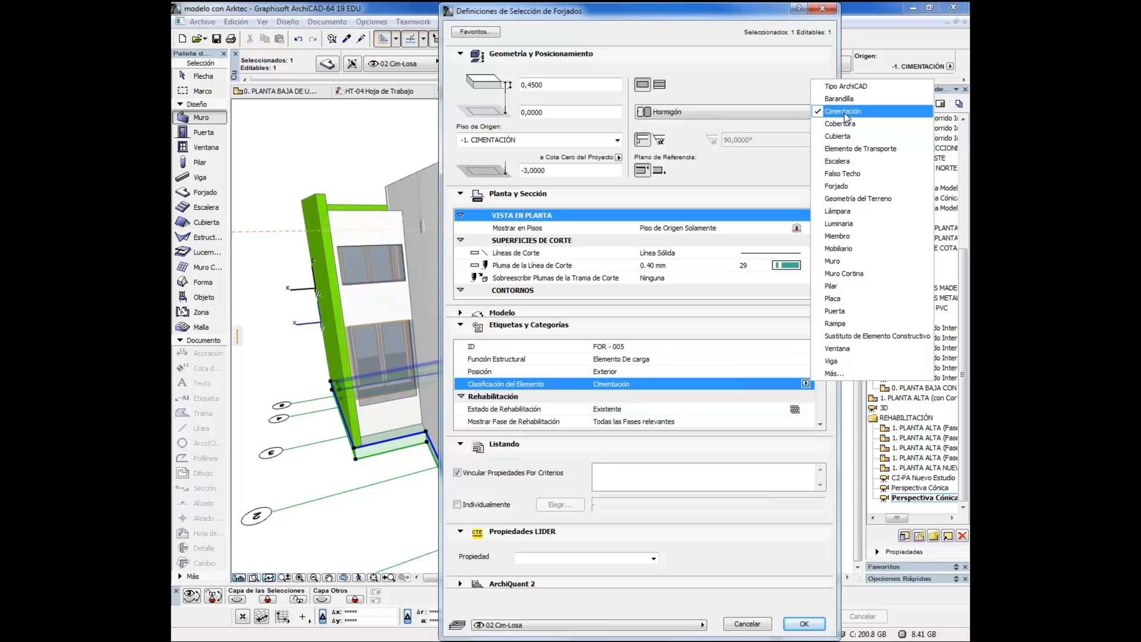
pyautogui.click(835, 374)
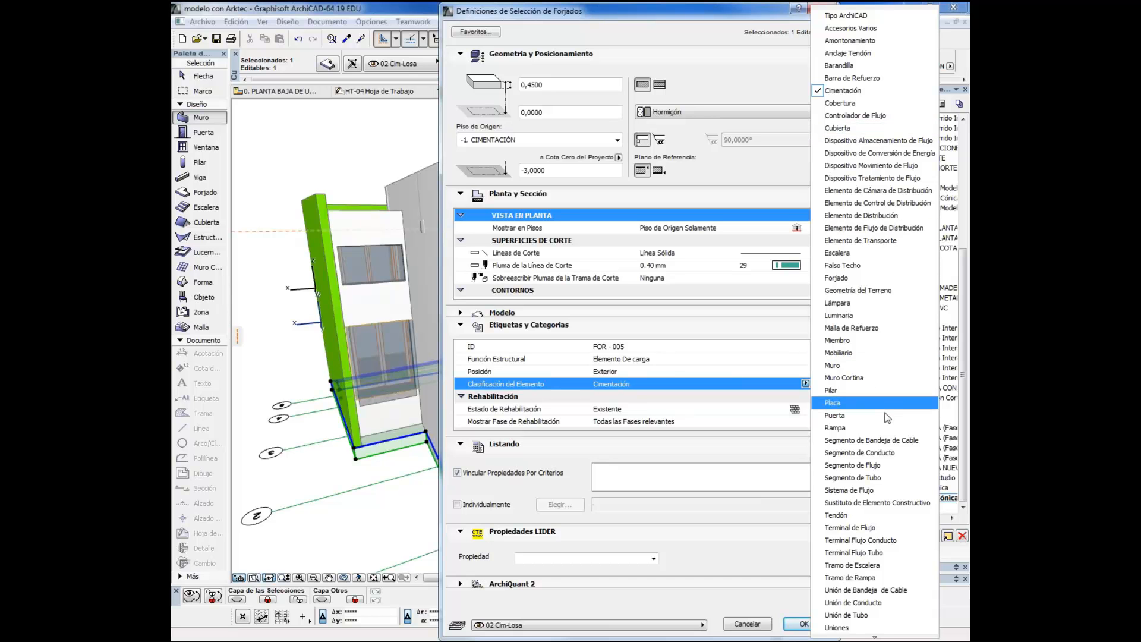
pyautogui.moveTo(871, 636)
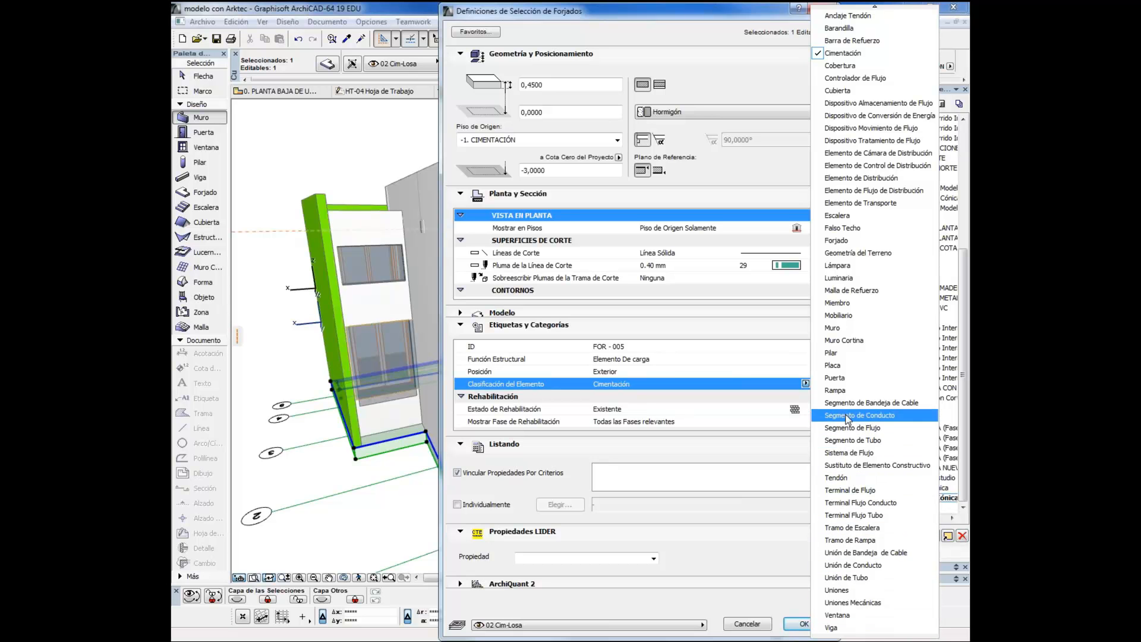
pyautogui.scroll(1, 848, 416)
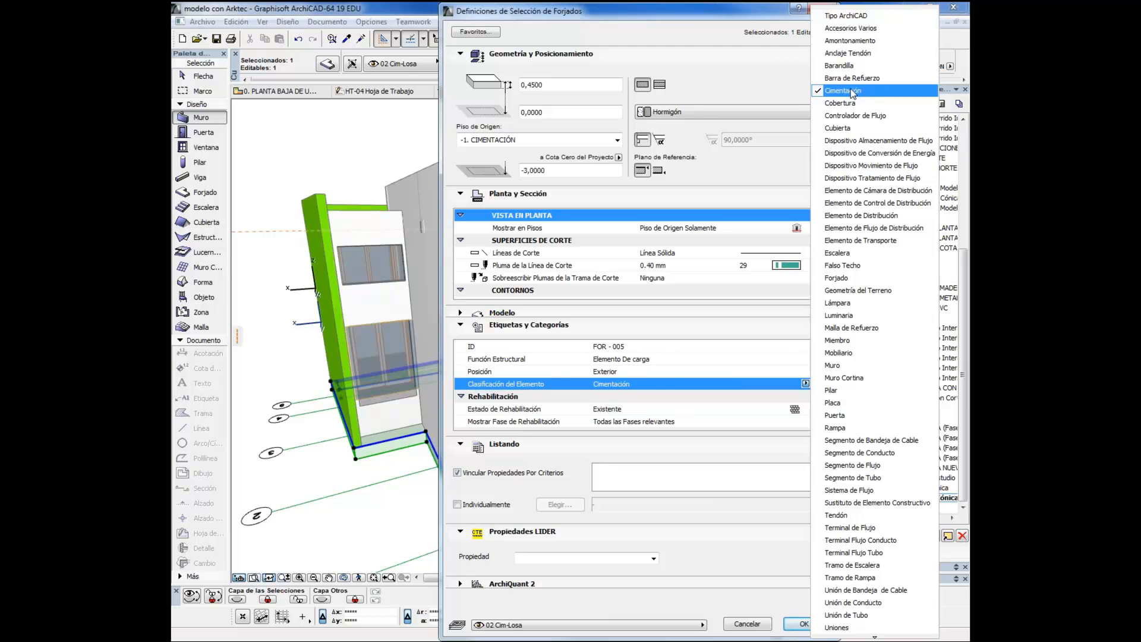
pyautogui.click(692, 17)
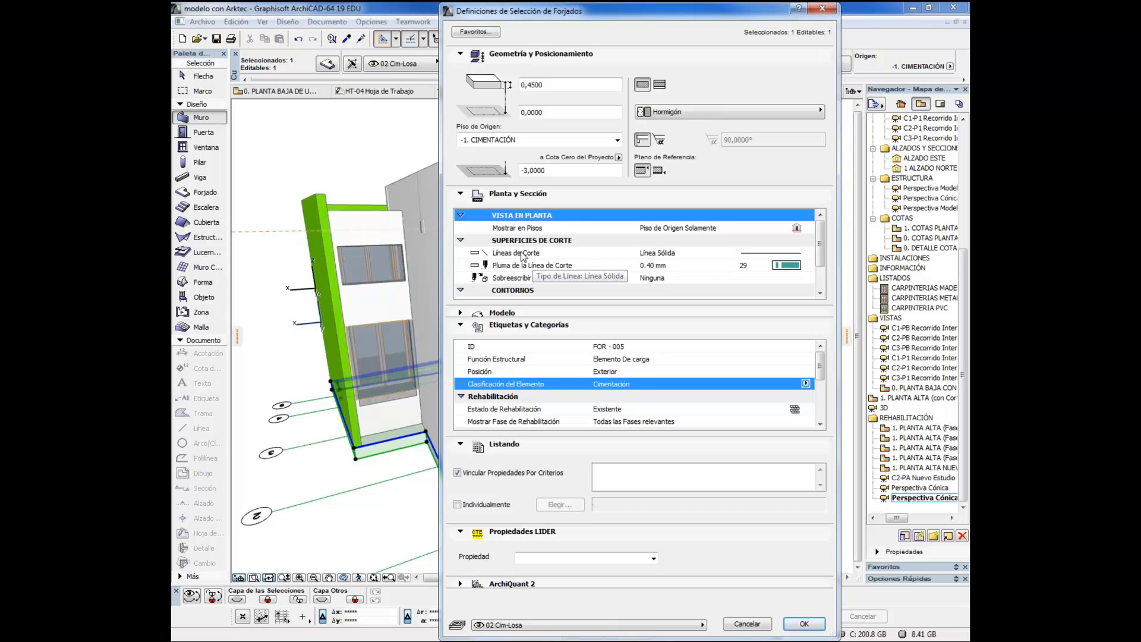
pyautogui.click(752, 622)
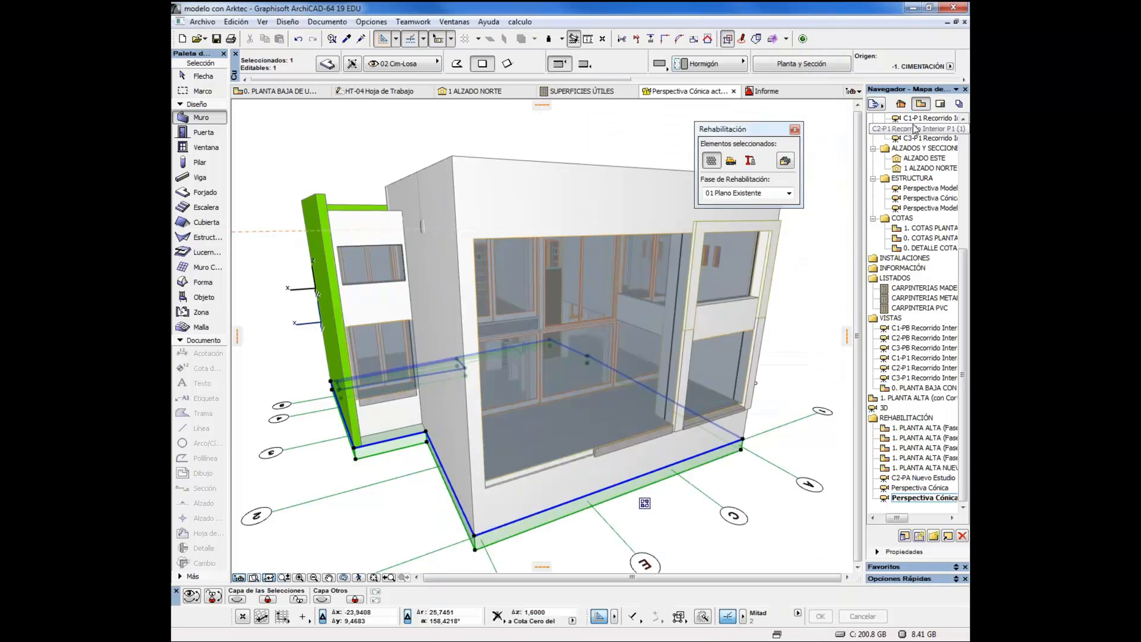
pyautogui.press('Escape')
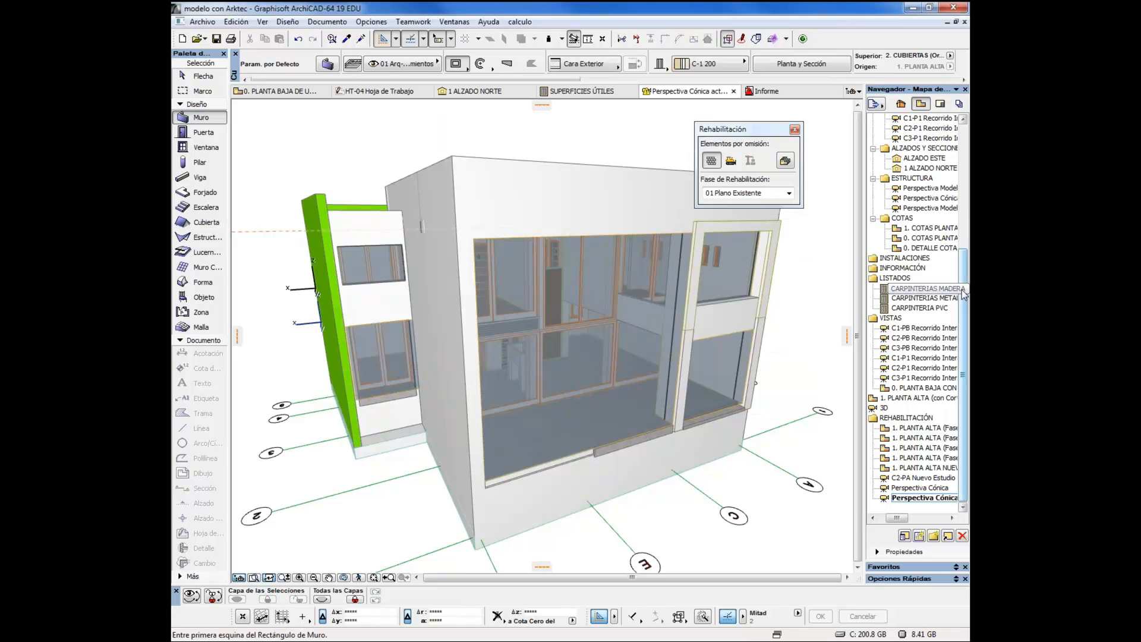
# Open the last Perspectiva Cónica view in the MODELO folder and shift its cutting plane through the house to section the interior
pyautogui.moveTo(963, 289); pyautogui.dragTo(968, 172)
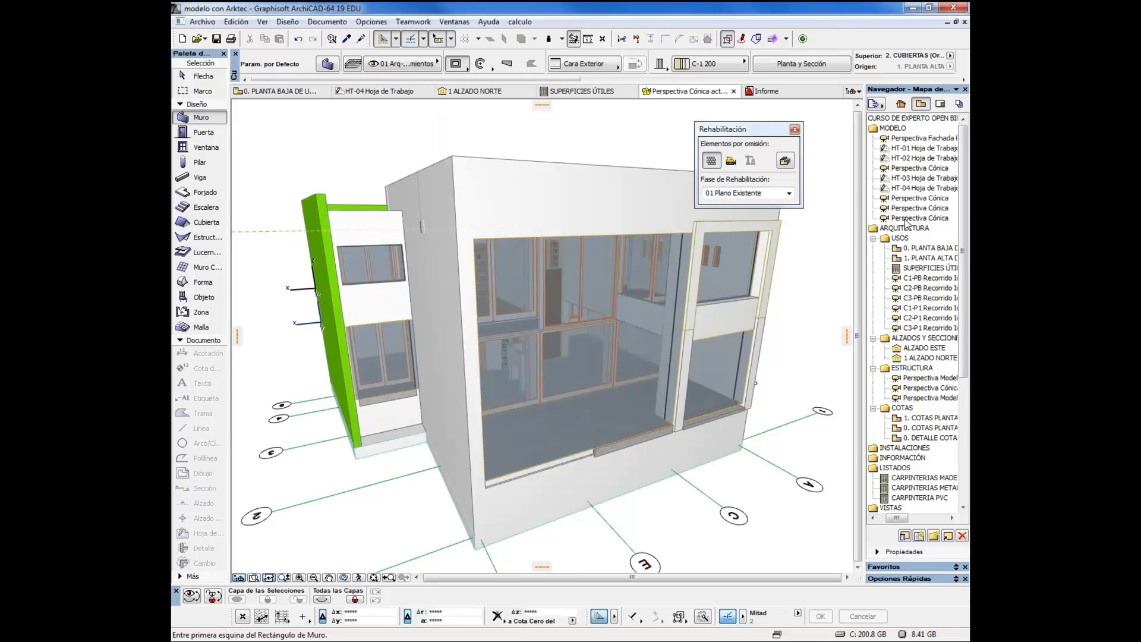
pyautogui.doubleClick(906, 219)
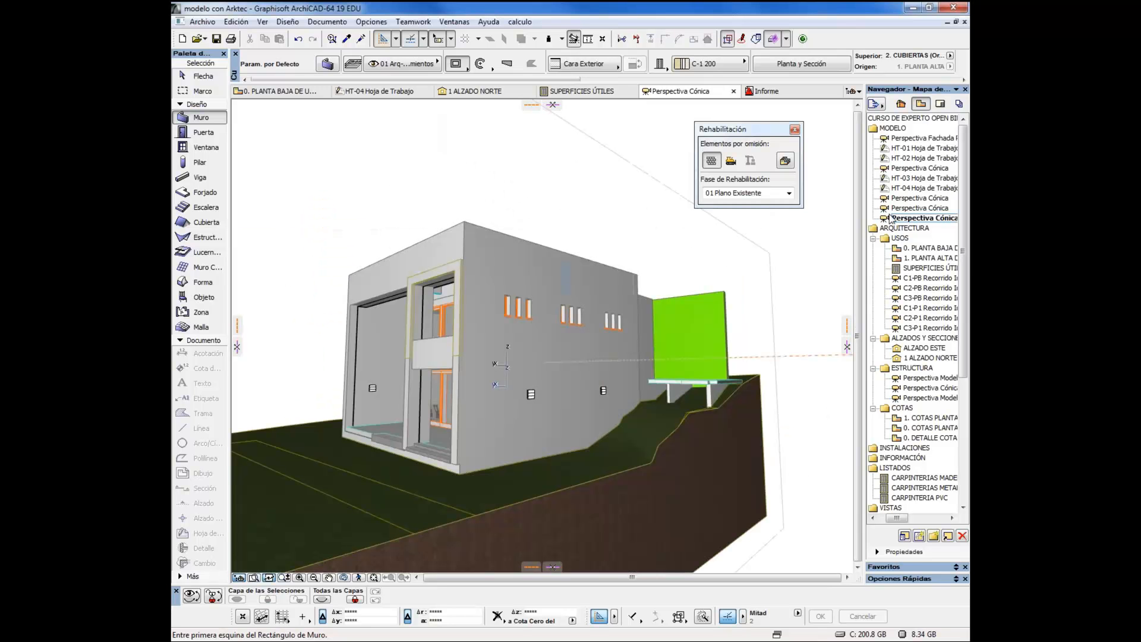
pyautogui.click(795, 129)
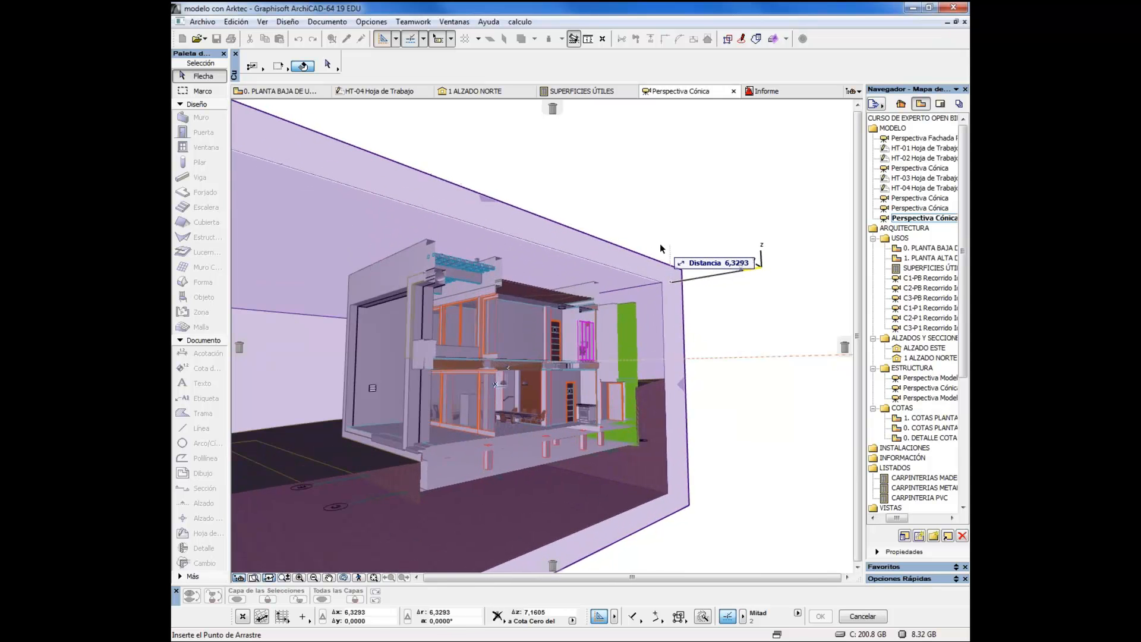
pyautogui.click(663, 248)
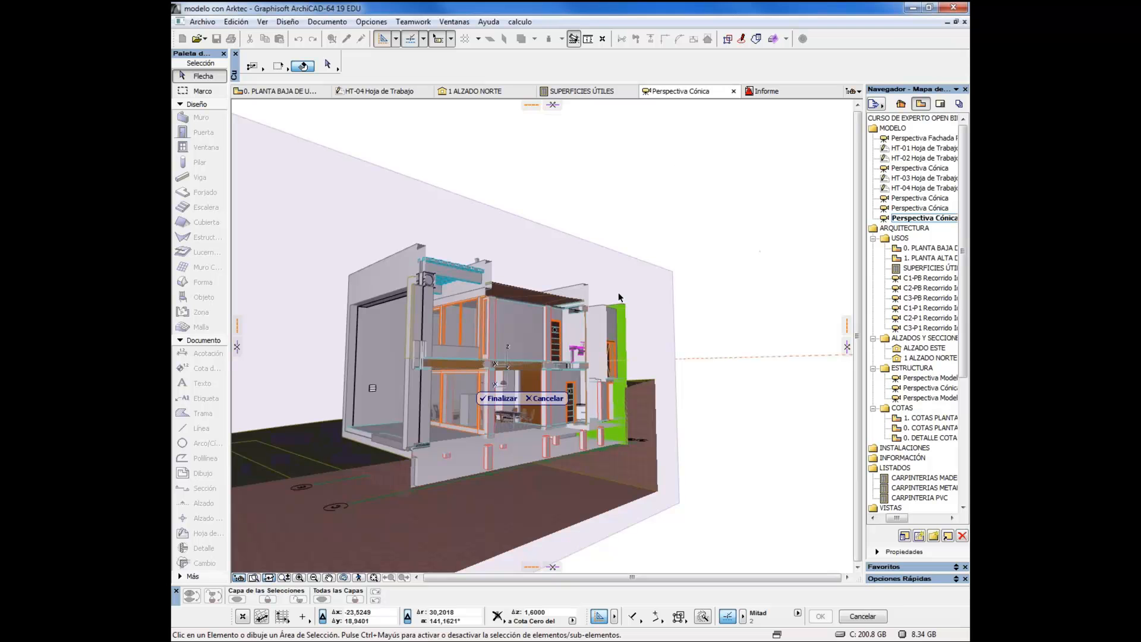
pyautogui.click(503, 398)
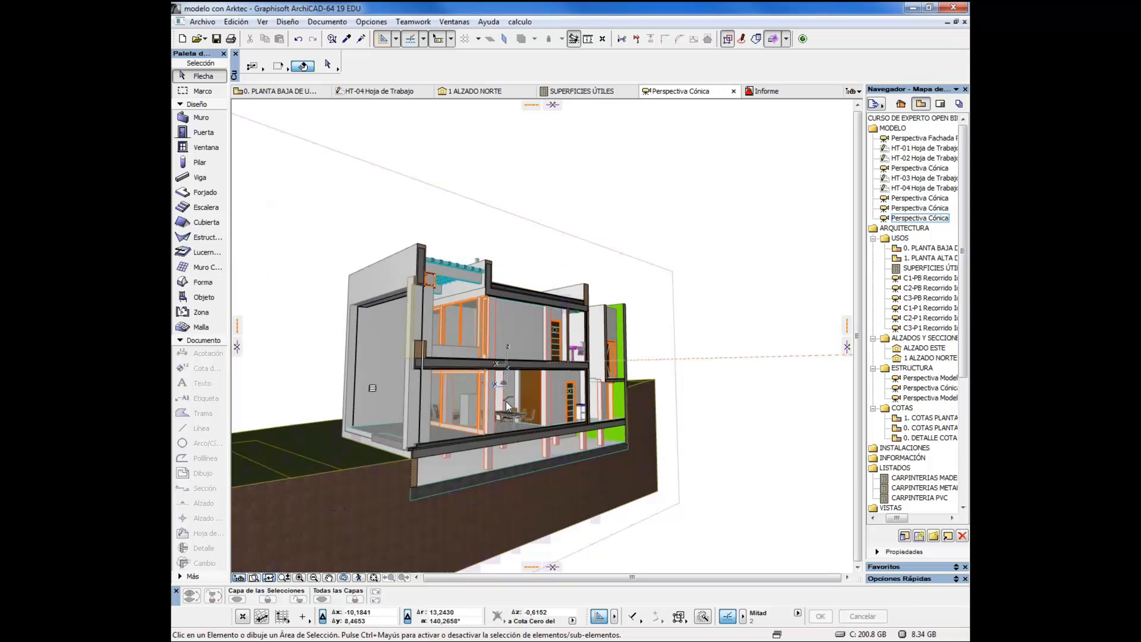
# Select the custom-profile wall cut by the section at the edge of the roof terrace
pyautogui.scroll(5, 429, 372)
pyautogui.moveTo(430, 372); pyautogui.dragTo(534, 254)
pyautogui.scroll(2, 534, 254)
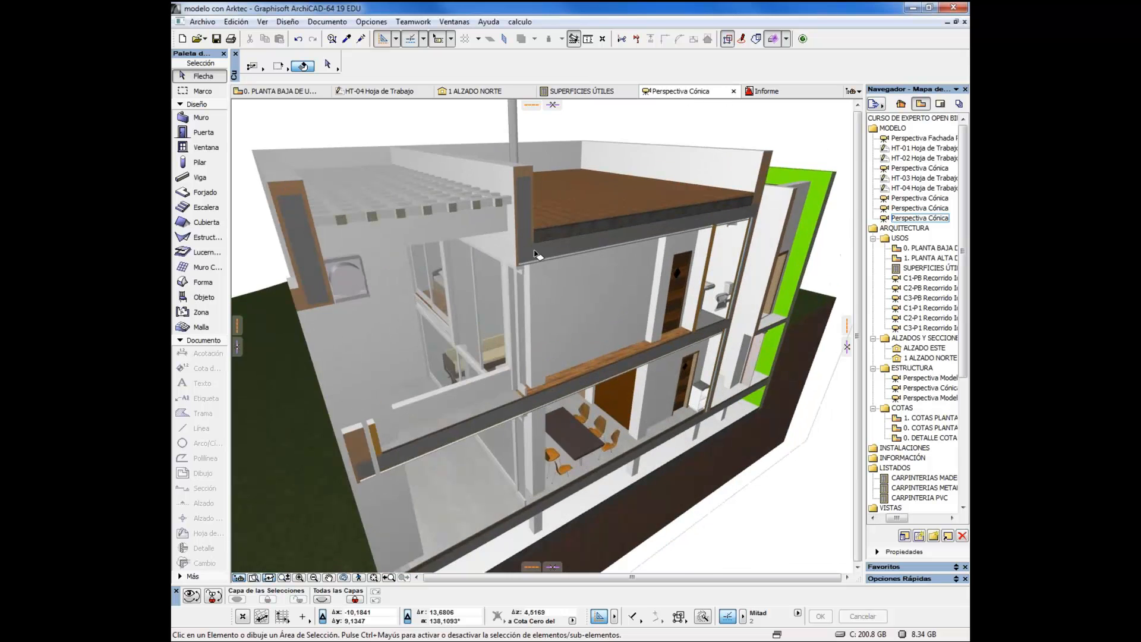
pyautogui.scroll(5, 534, 255)
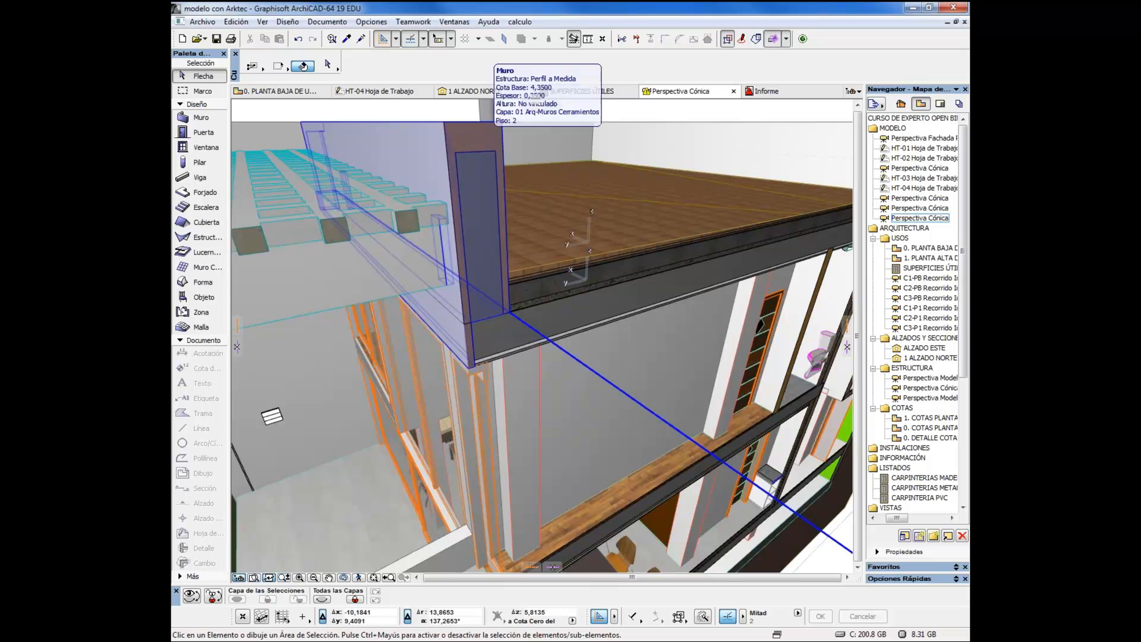
pyautogui.click(491, 236)
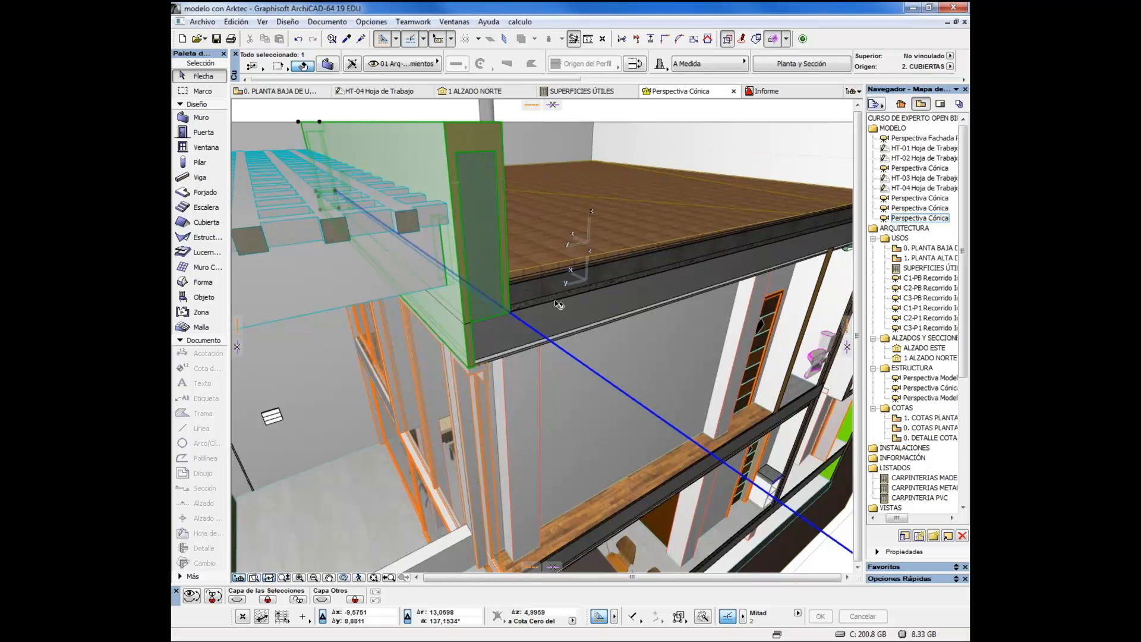
pyautogui.hotkey('ctrl', 'd')
pyautogui.click(423, 115)
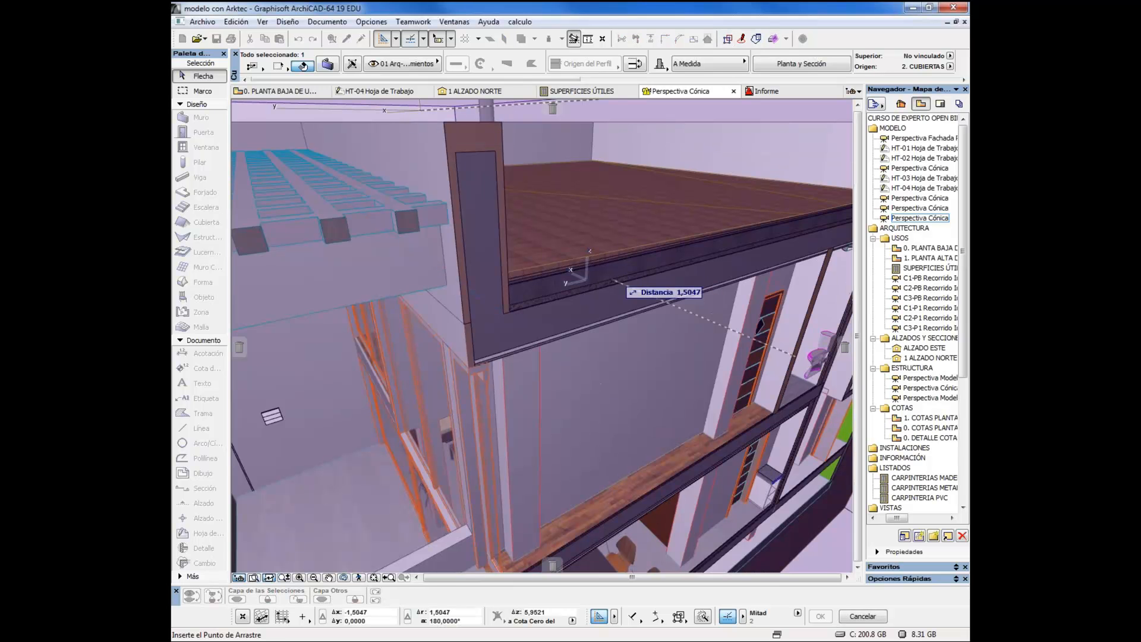
pyautogui.rightClick(619, 270)
pyautogui.click(645, 376)
pyautogui.rightClick(625, 344)
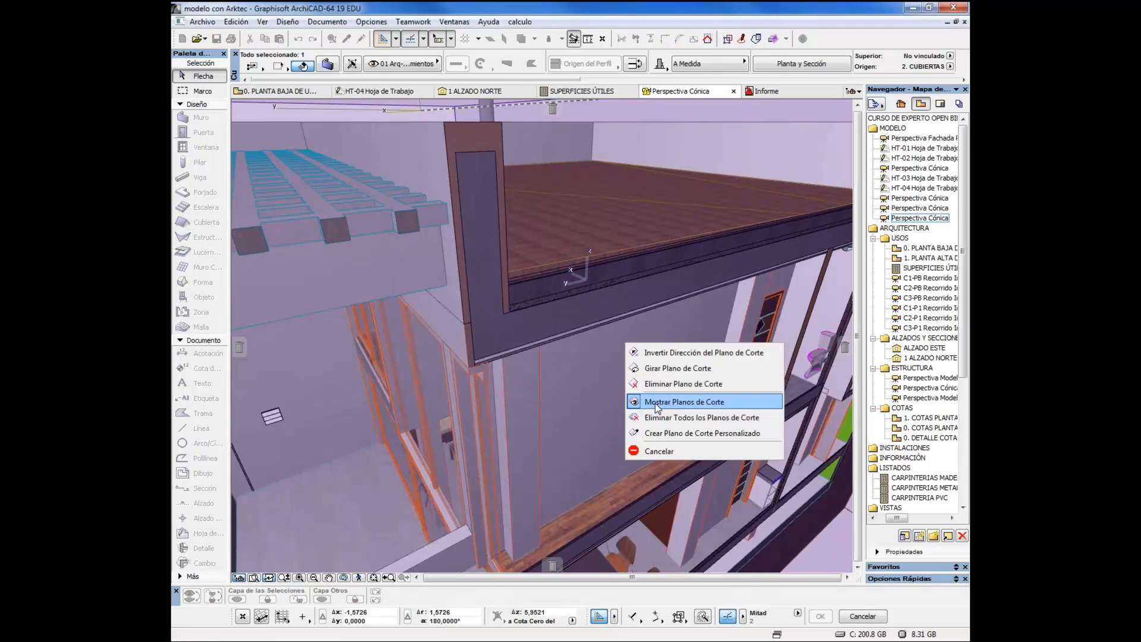
pyautogui.click(659, 452)
pyautogui.press('Escape')
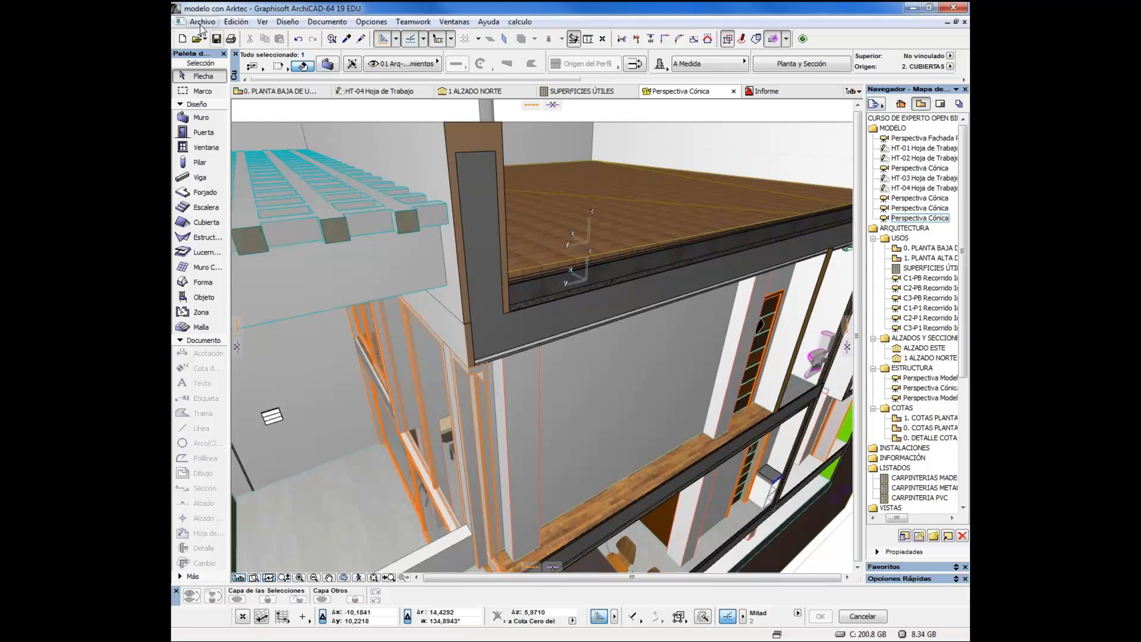
# Start saving the selected wall as IFC 2x3 and open the geometry conversion options of the Intercambio de datos con Tricalc translator
pyautogui.click(202, 23)
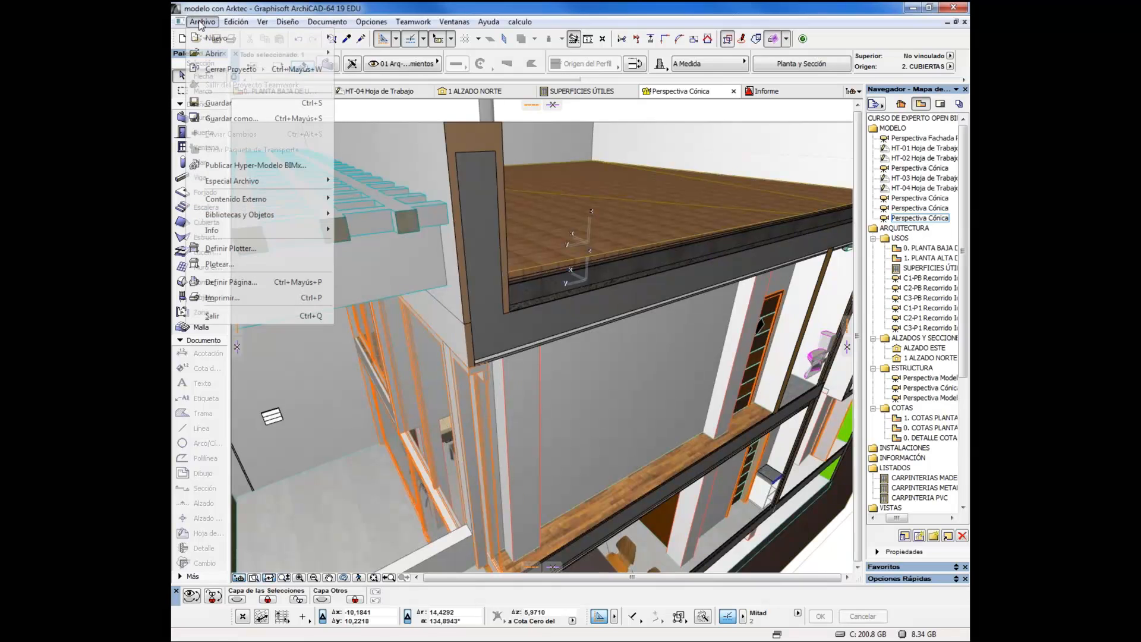
pyautogui.click(247, 119)
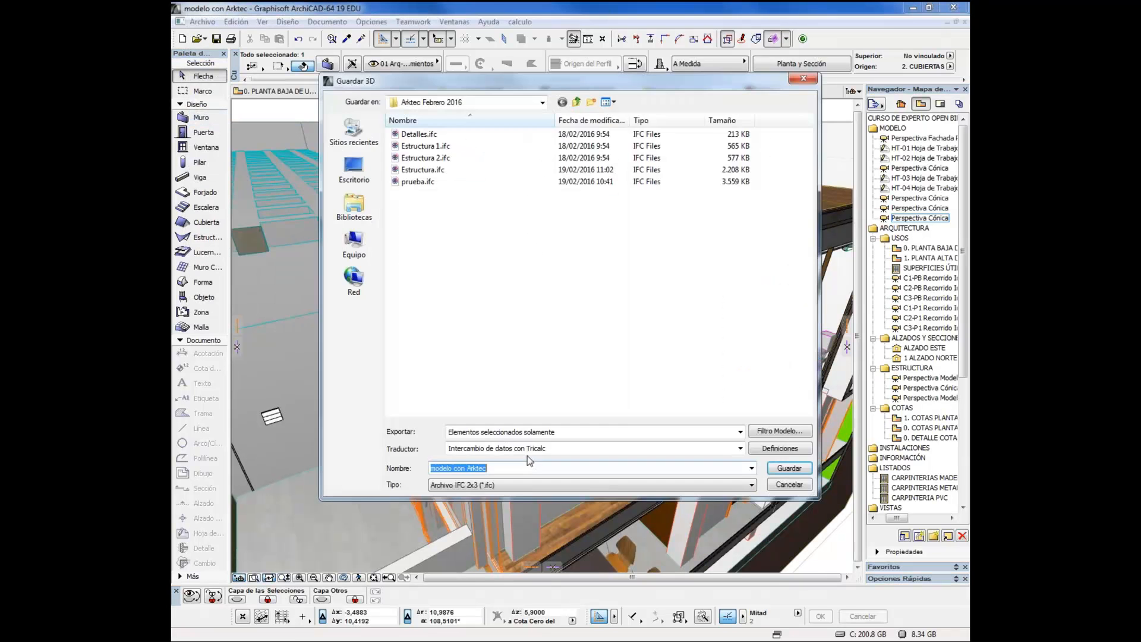
pyautogui.click(778, 449)
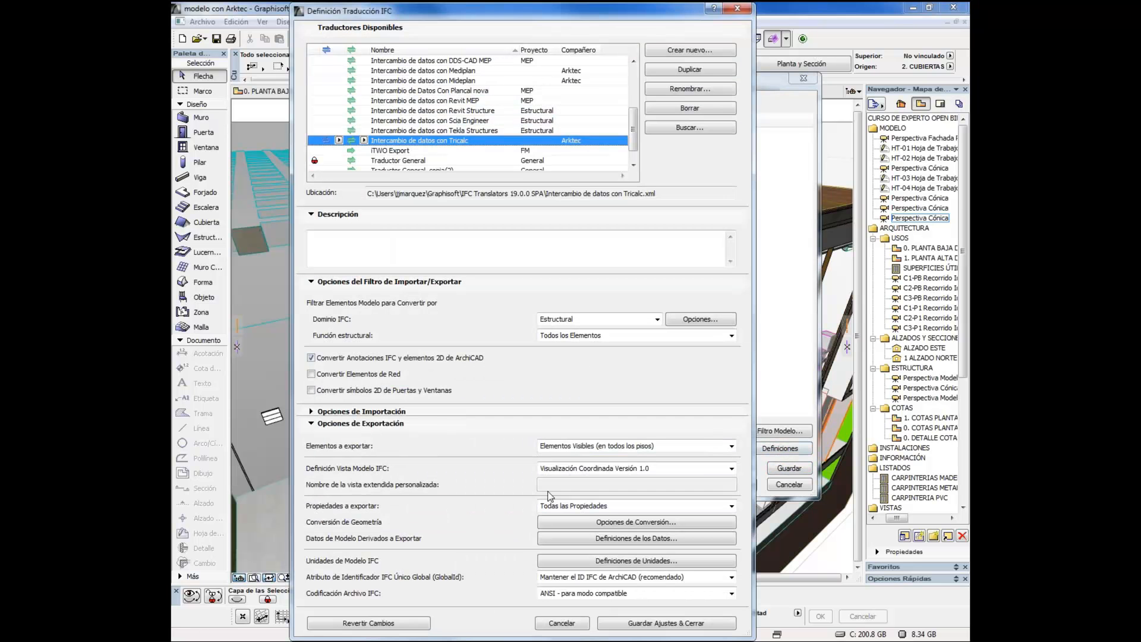
pyautogui.click(581, 524)
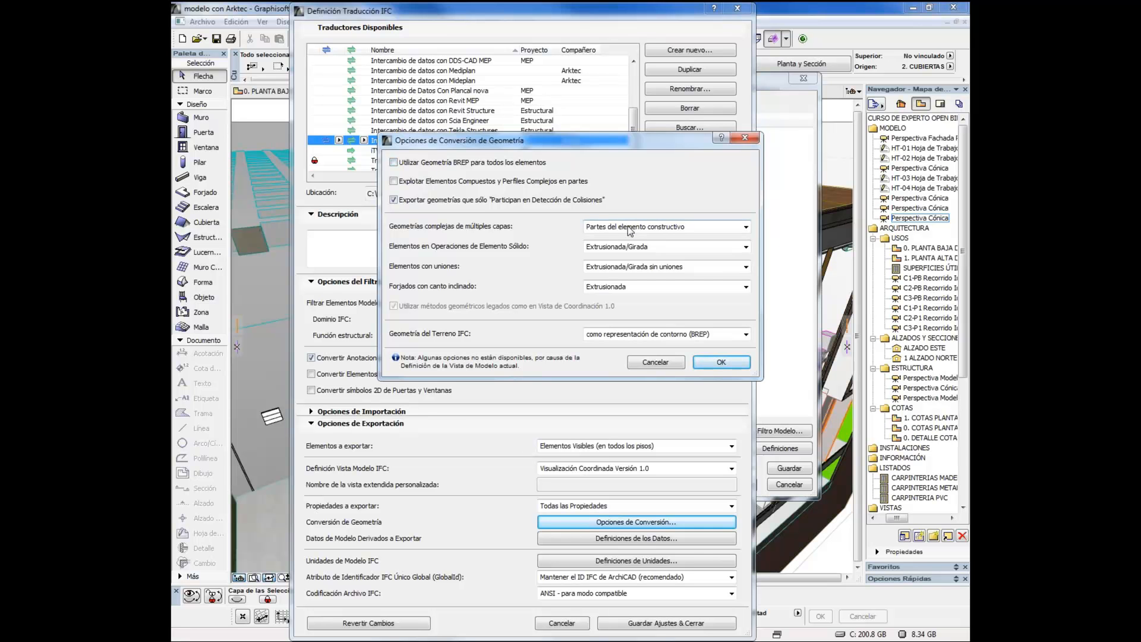
# Examine the conversion choices for complex multi-layer geometries, keeping Partes del elemento constructivo
pyautogui.click(630, 230)
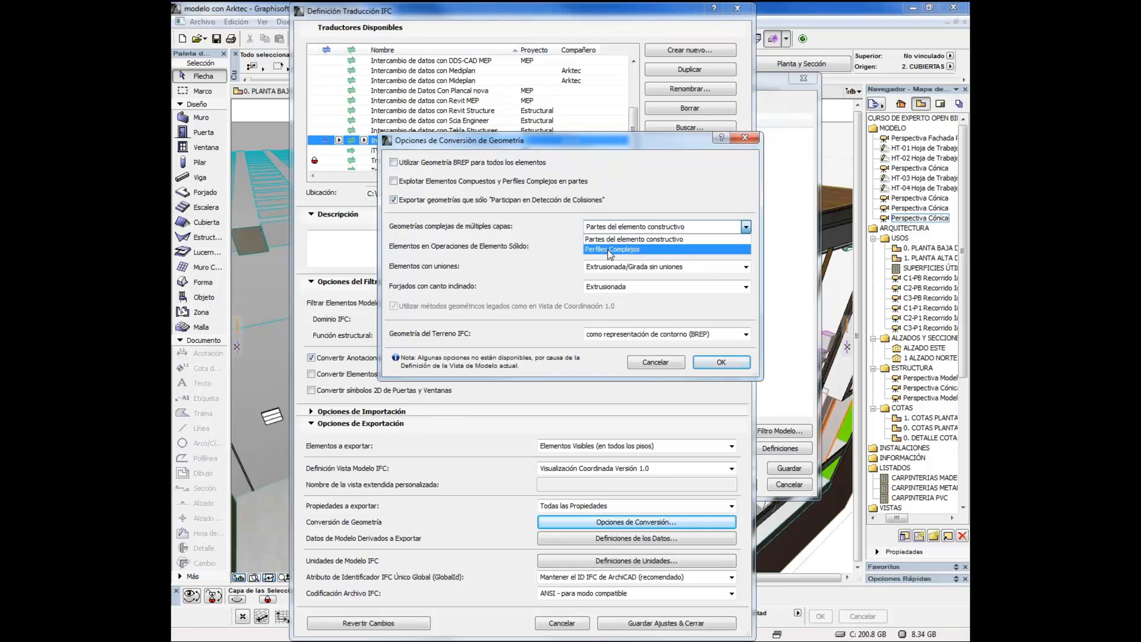
pyautogui.click(639, 200)
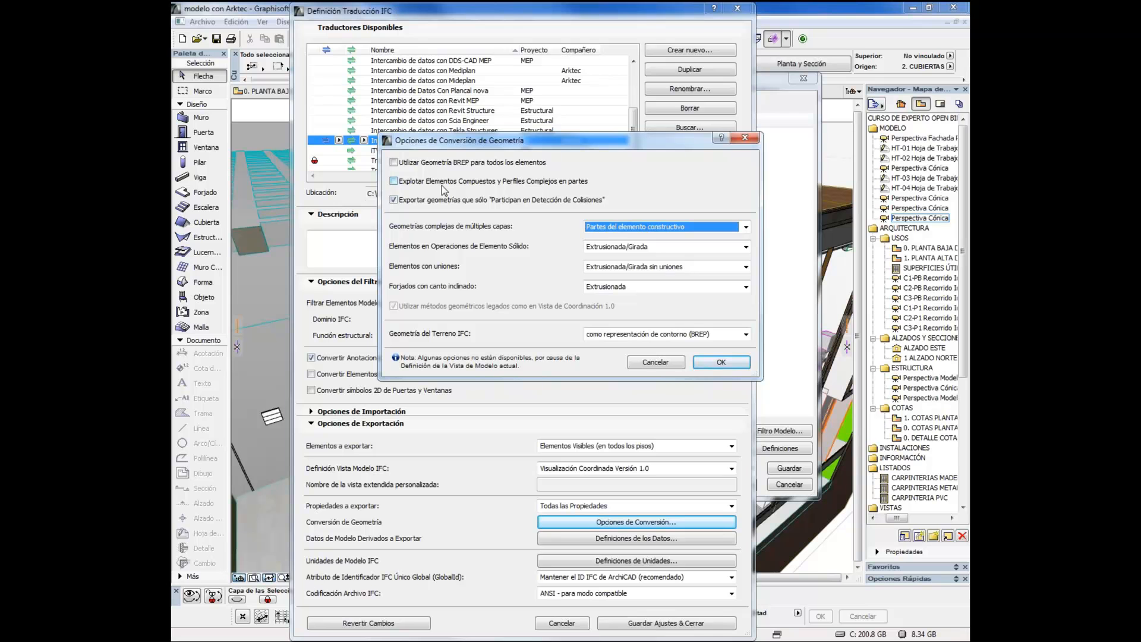
pyautogui.click(609, 248)
pyautogui.click(609, 248)
pyautogui.click(608, 230)
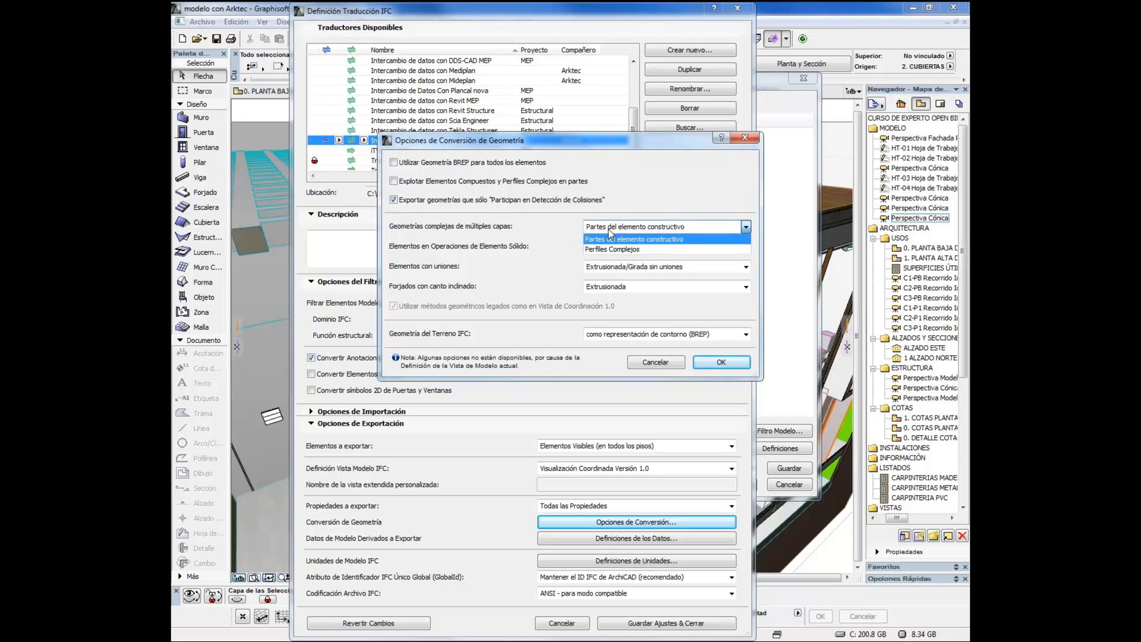
pyautogui.click(618, 194)
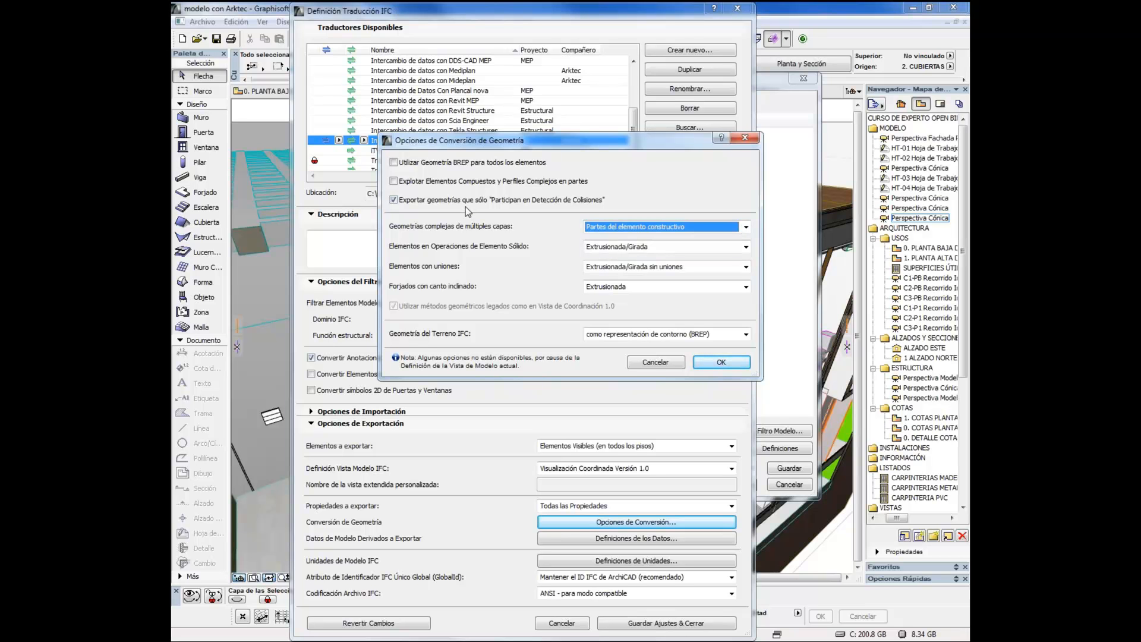